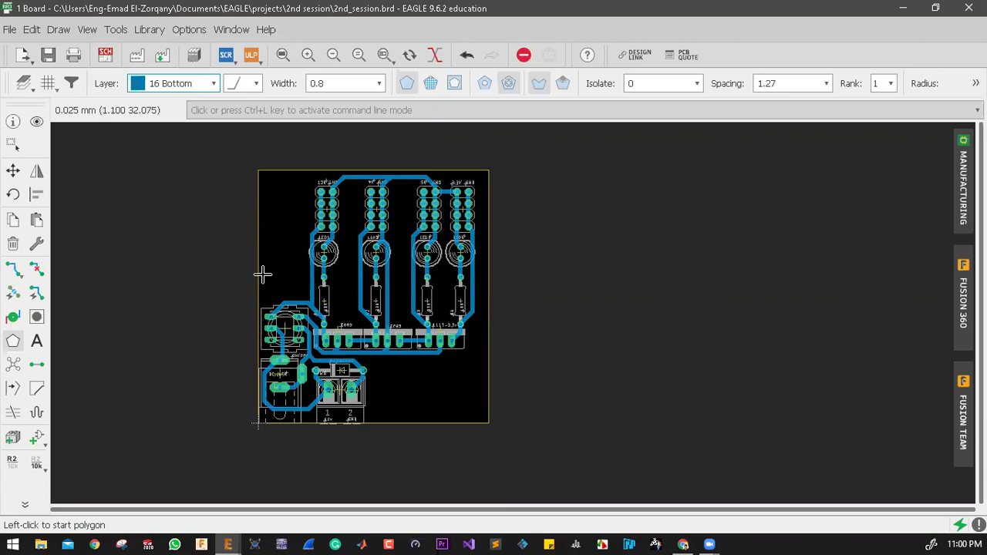
# Start a copper polygon of width 0.8 on the 16 Bottom layer at the board outline's upper-left corner (0, 55)
pyautogui.scroll(5, 234, 163)
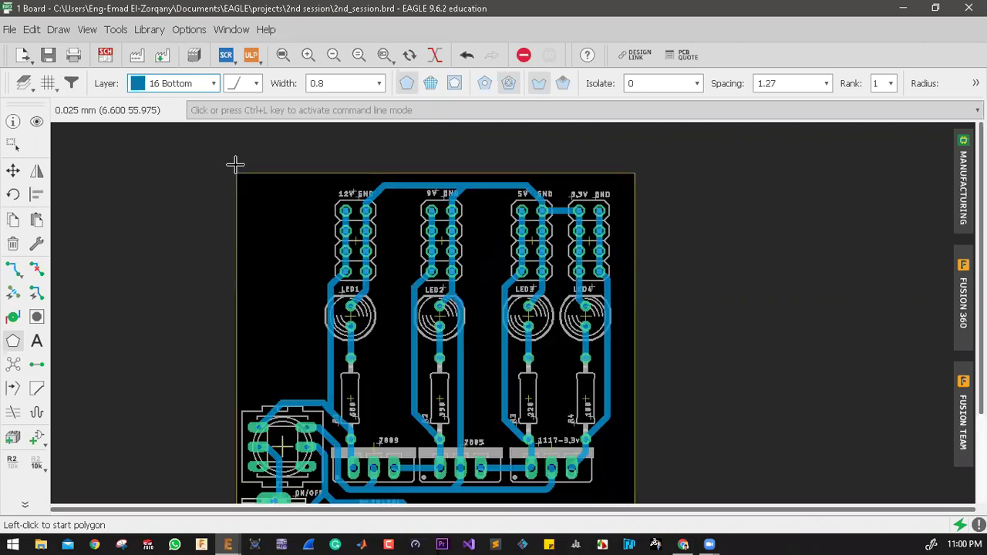
pyautogui.scroll(3, 212, 189)
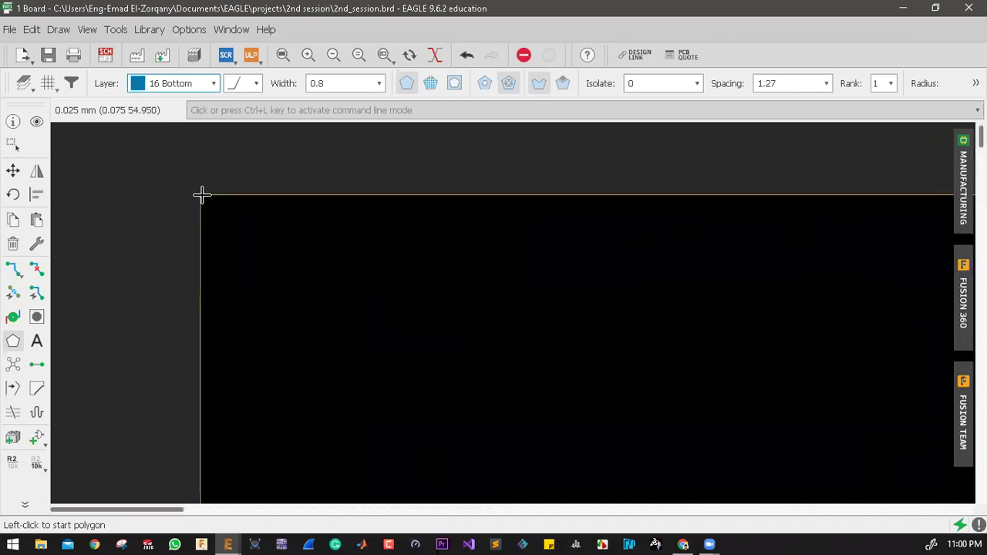
pyautogui.scroll(3, 196, 175)
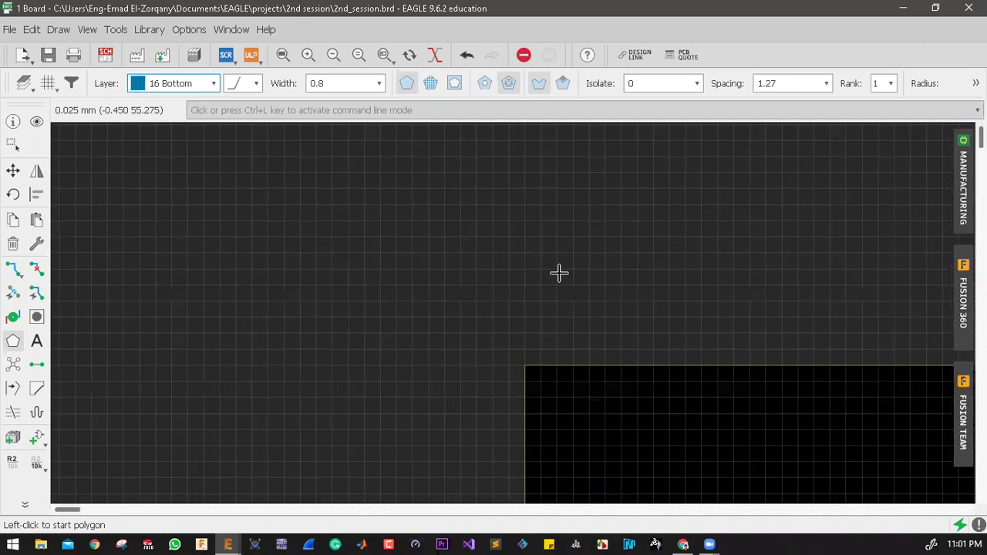
pyautogui.scroll(1, 320, 267)
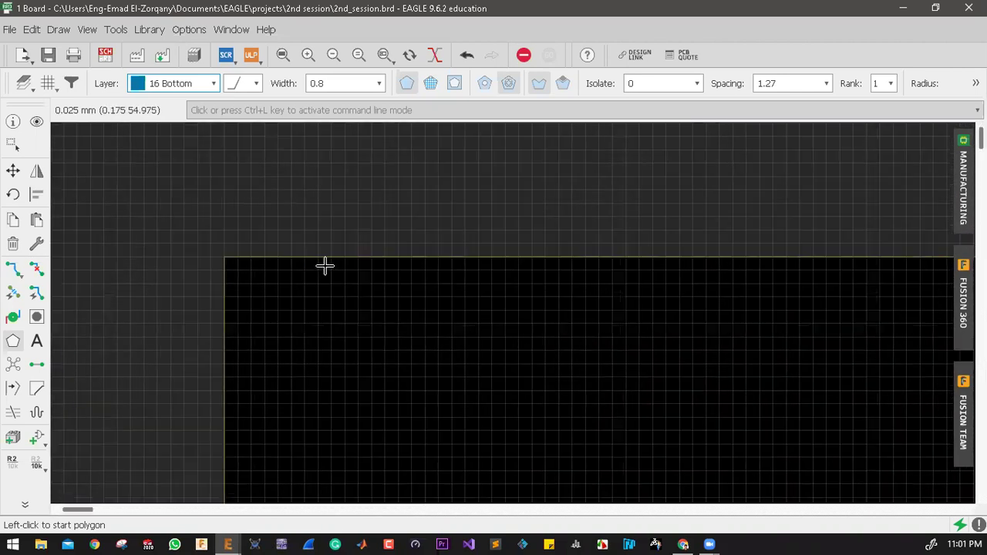
pyautogui.click(224, 256)
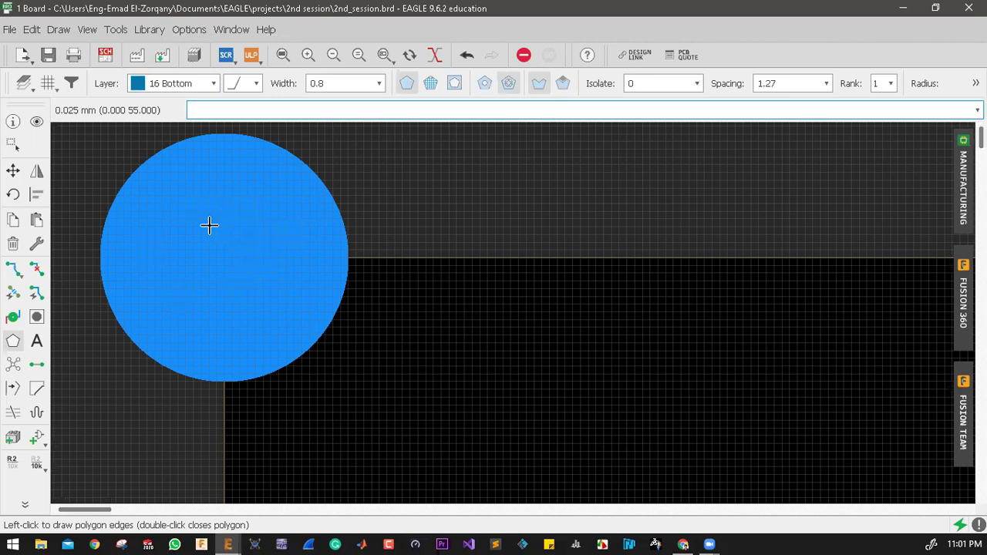
# Run the polygon's edge along the board's upper outline to the upper-right corner at about (50, 55)
pyautogui.scroll(-3, 215, 250)
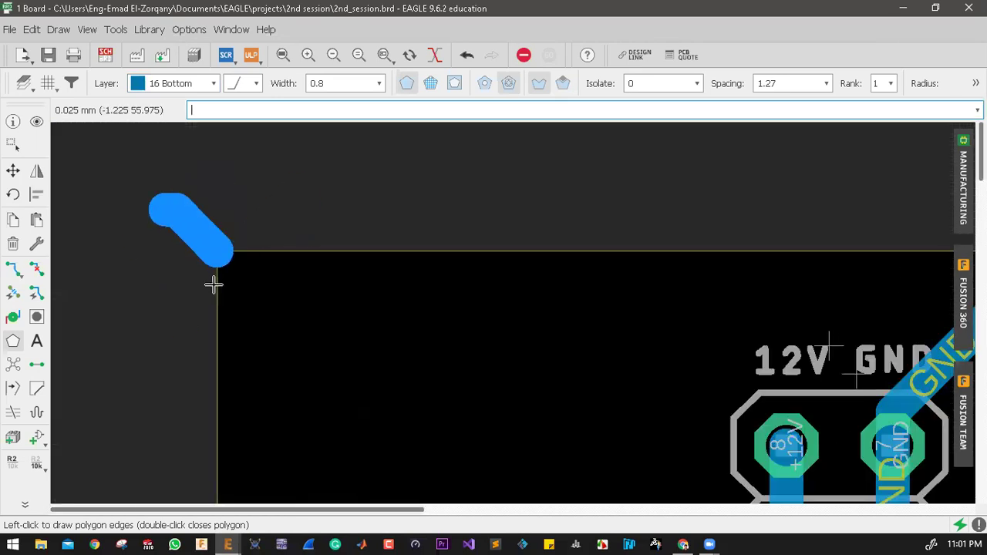
pyautogui.scroll(-2, 193, 216)
pyautogui.scroll(-5, 193, 216)
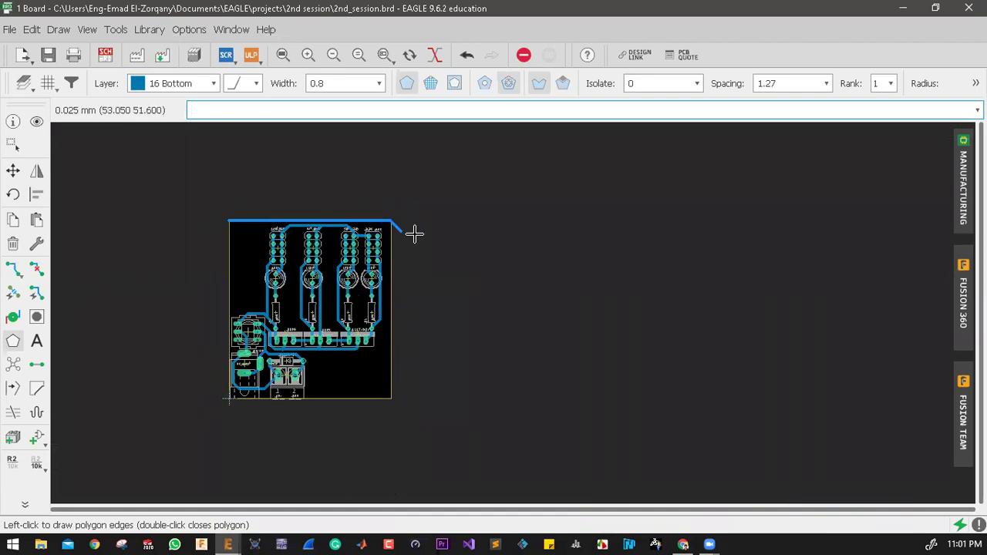
pyautogui.scroll(8, 394, 224)
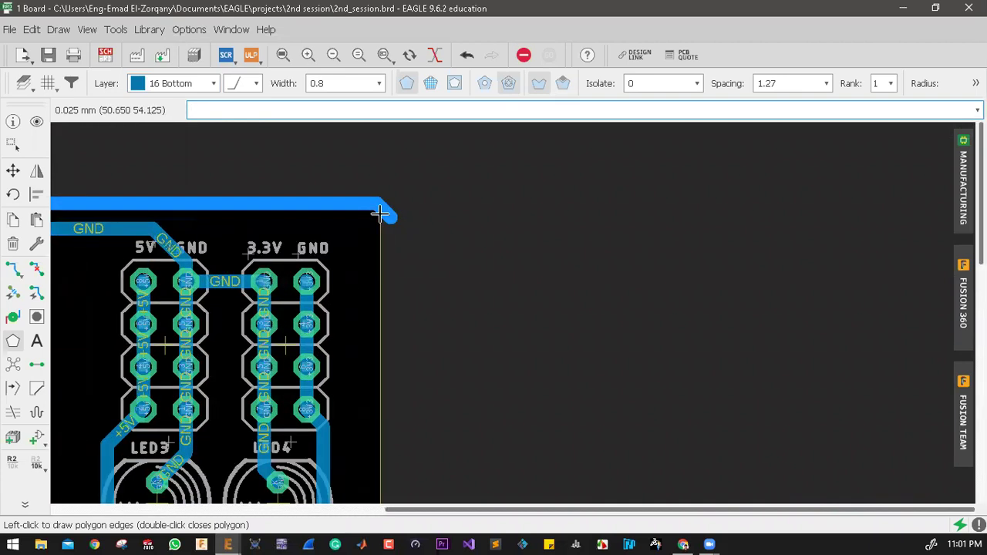
pyautogui.click(376, 201)
pyautogui.scroll(2, 399, 233)
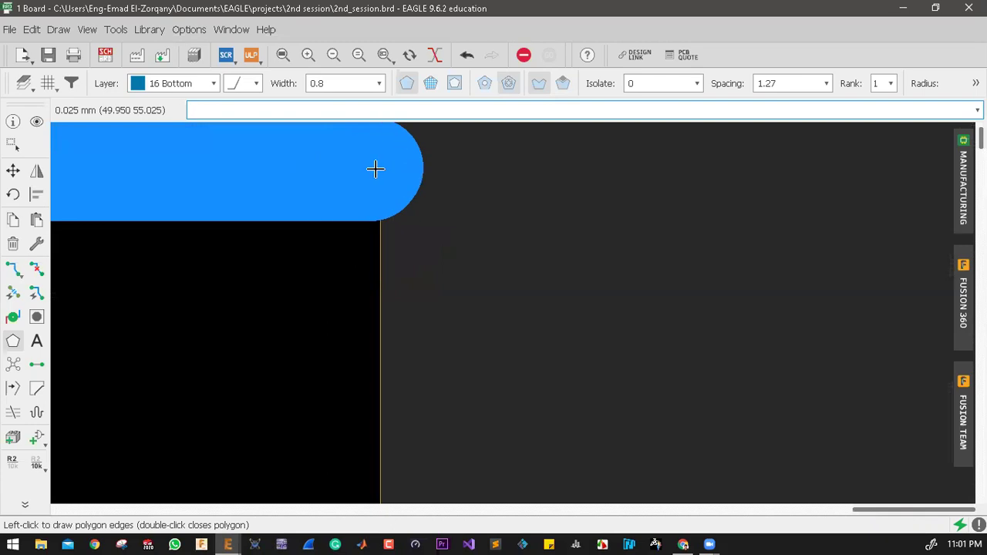
pyautogui.scroll(-6, 379, 168)
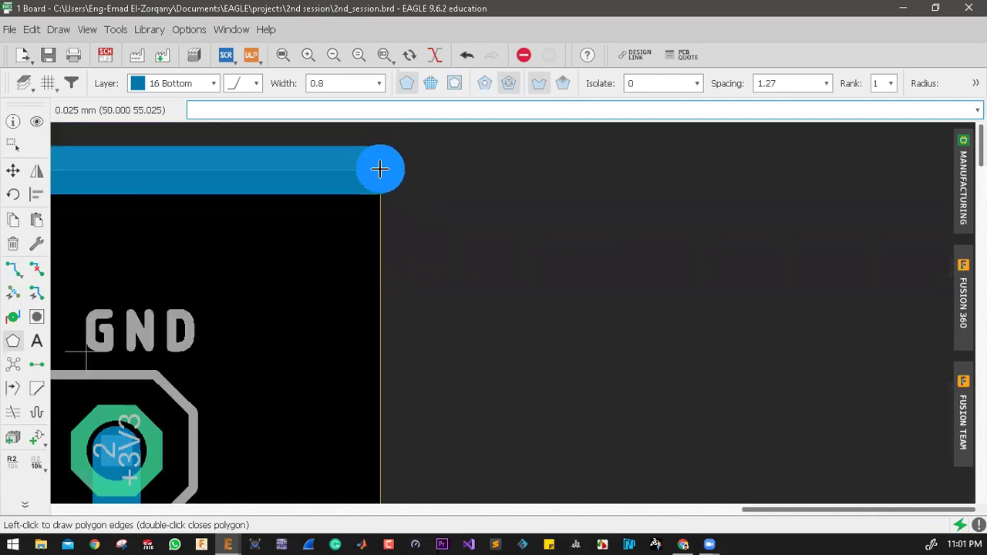
pyautogui.click(379, 168)
# Continue the polygon down the board's right outline to the lower-right corner (50, 0)
pyautogui.scroll(-3, 379, 168)
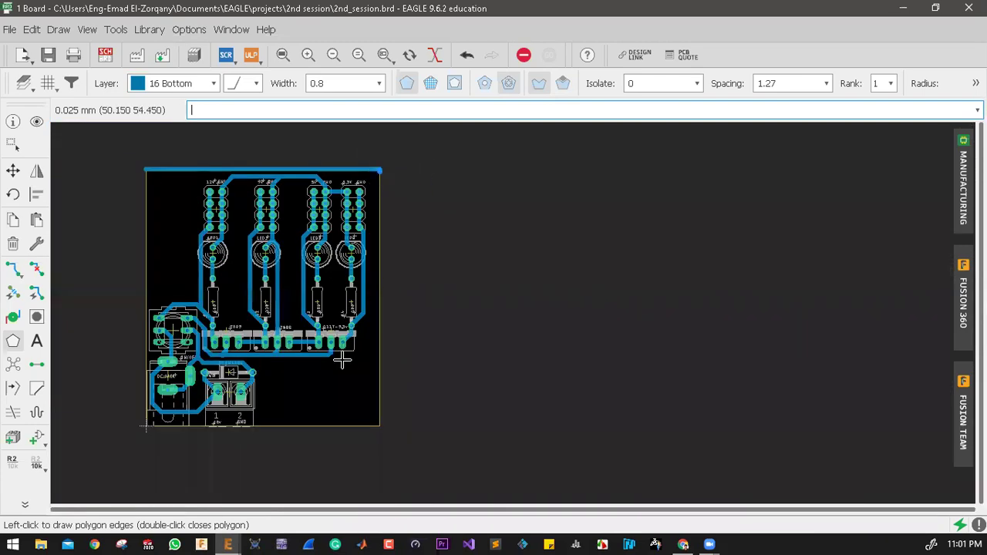
pyautogui.scroll(5, 381, 430)
pyautogui.scroll(5, 369, 413)
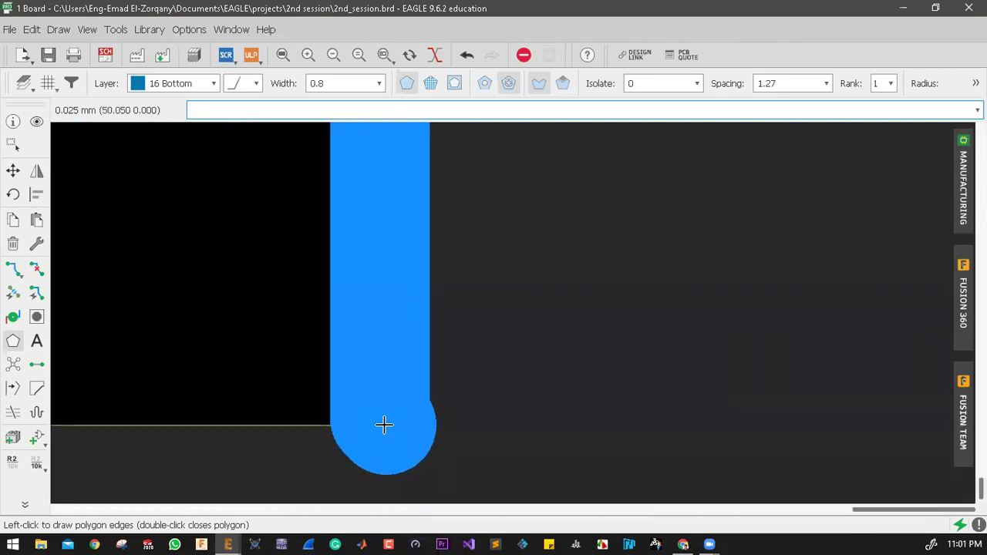
pyautogui.scroll(2, 381, 424)
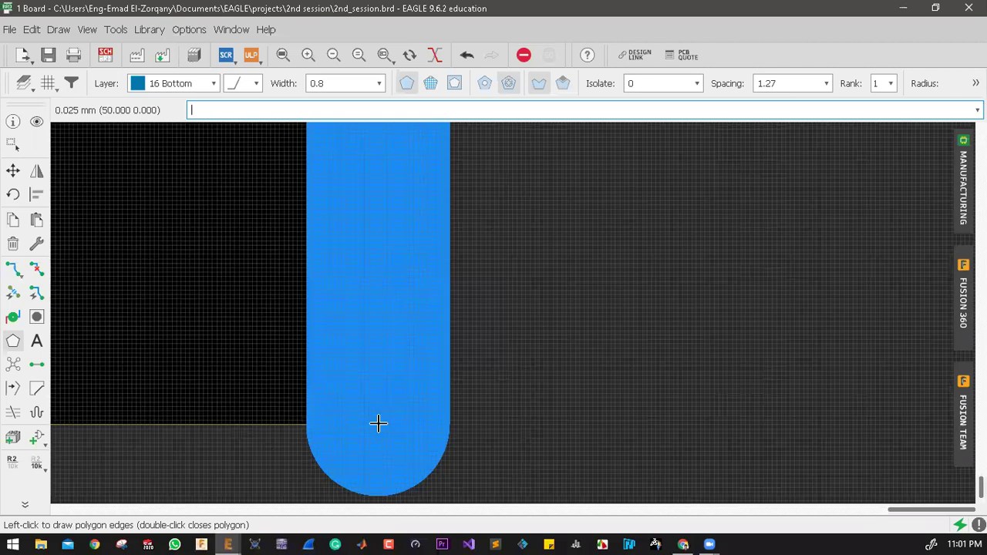
pyautogui.click(378, 422)
# Extend the polygon along the board's lower outline to the lower-left corner (0, 0)
pyautogui.scroll(-4, 658, 434)
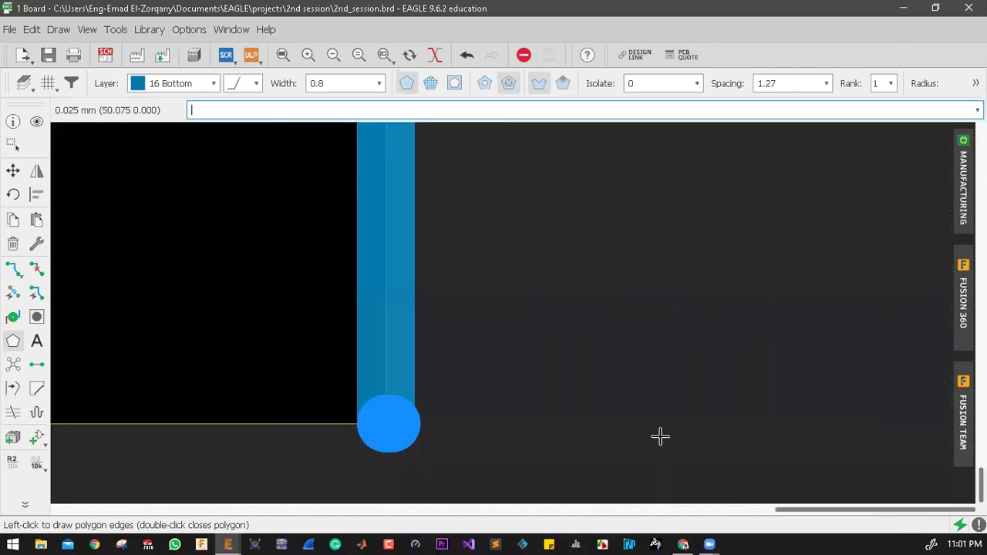
pyautogui.scroll(-2, 401, 447)
pyautogui.scroll(6, 362, 451)
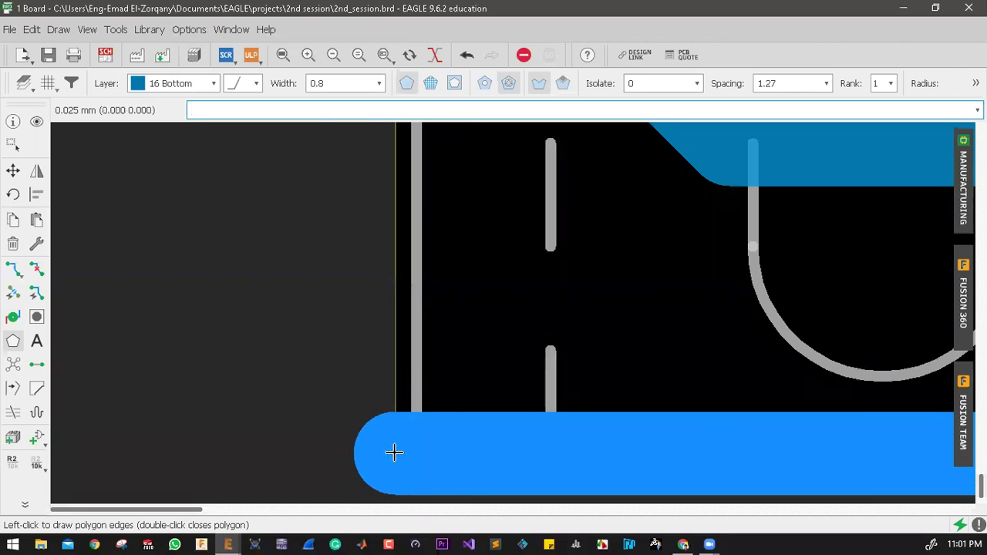
# Close the polygon at its starting corner (0, 55) and assign it the signal name X
pyautogui.scroll(-3, 382, 458)
pyautogui.scroll(-5, 382, 458)
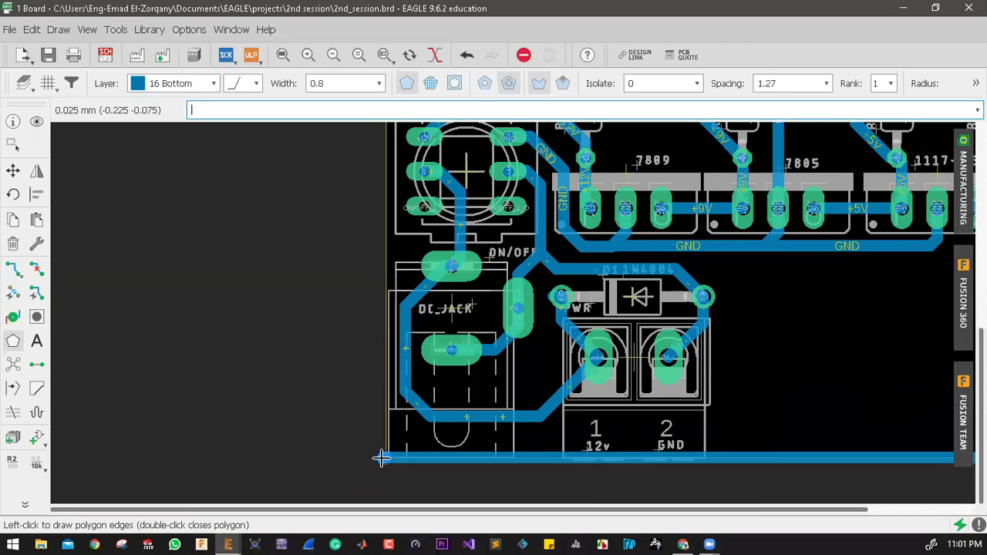
pyautogui.scroll(6, 382, 187)
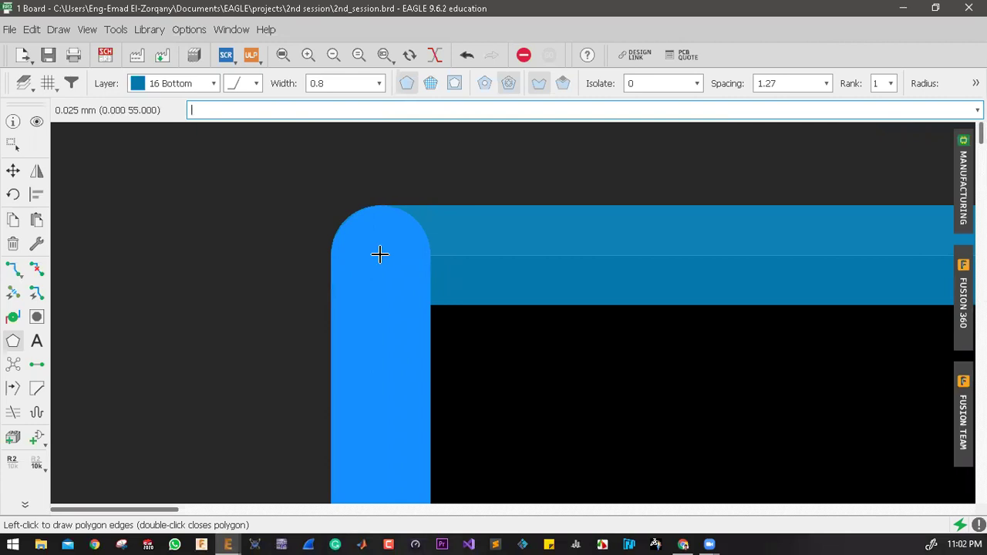
pyautogui.doubleClick(379, 255)
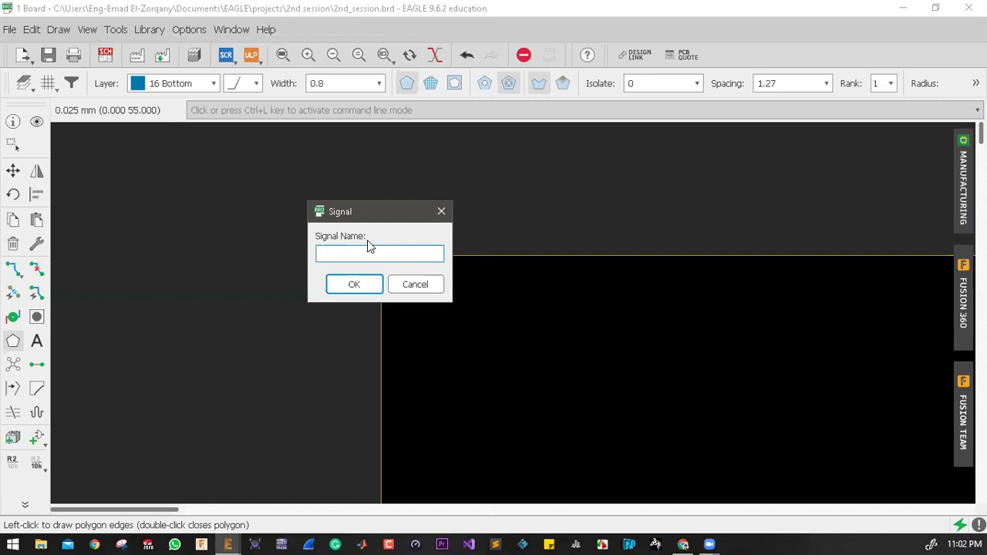
pyautogui.write('x')
pyautogui.click(354, 284)
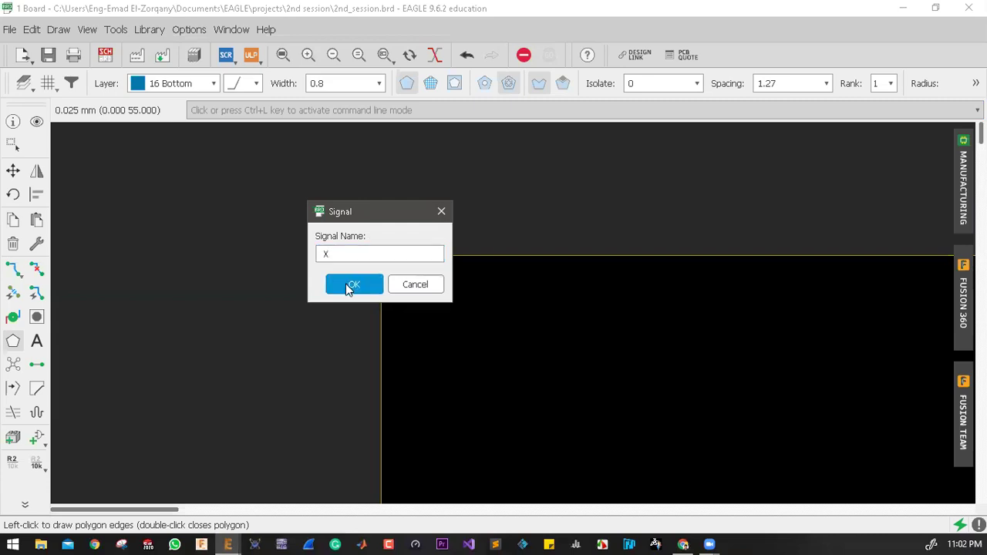
# Examine the polygon outline around the board's edges, including how it meets the upper-right corner
pyautogui.scroll(-2, 285, 243)
pyautogui.scroll(-5, 258, 231)
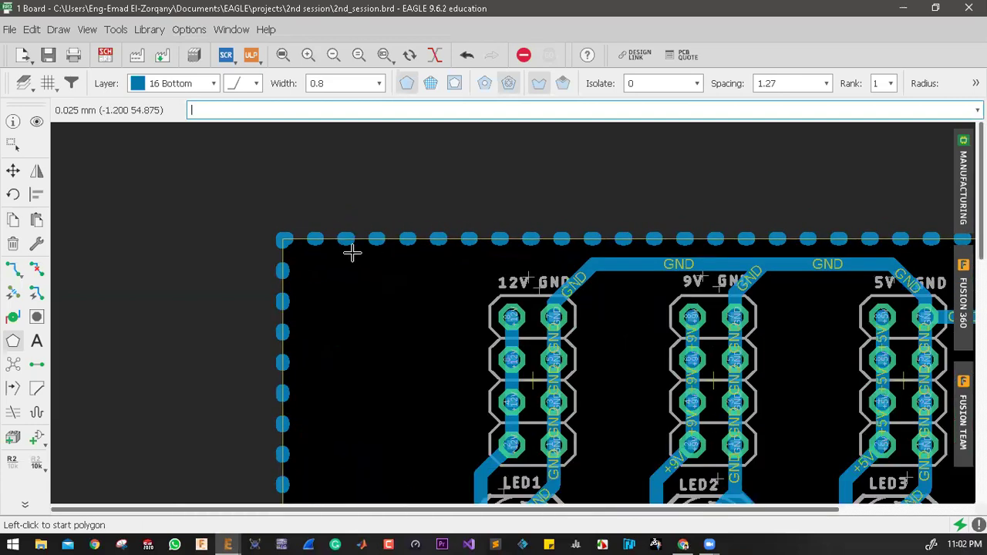
pyautogui.scroll(-3, 299, 237)
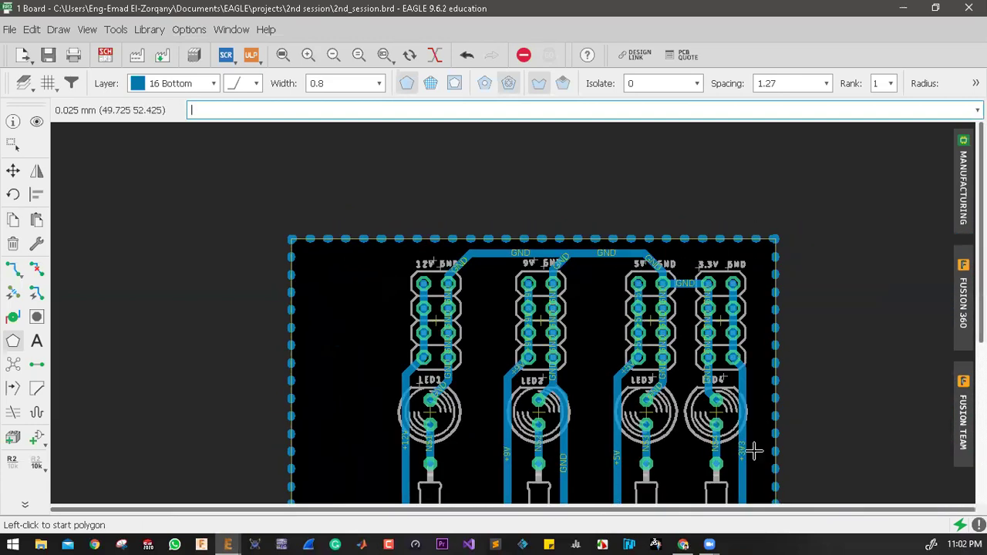
pyautogui.scroll(-5, 717, 377)
pyautogui.scroll(-1, 702, 495)
pyautogui.scroll(3, 701, 496)
pyautogui.scroll(2, 477, 460)
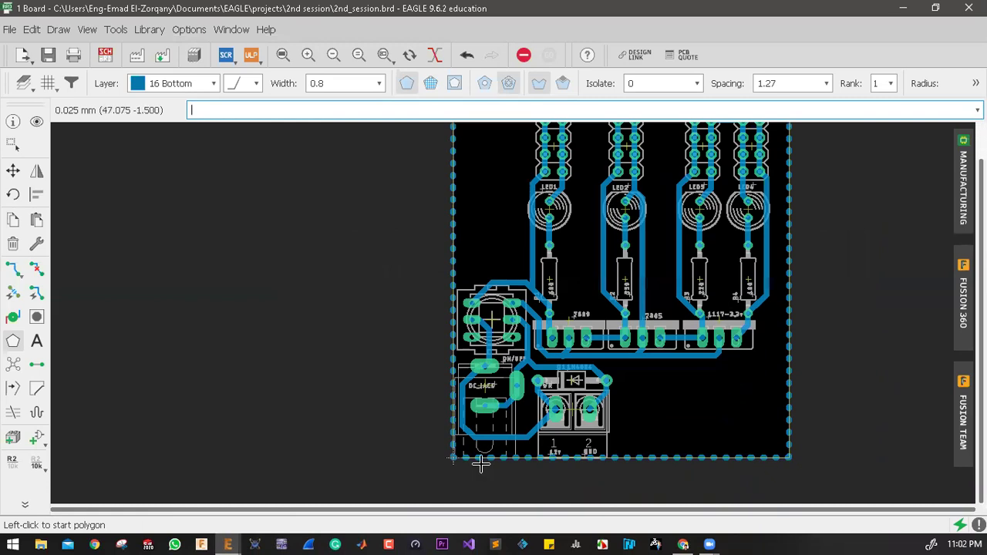
pyautogui.scroll(-2, 426, 419)
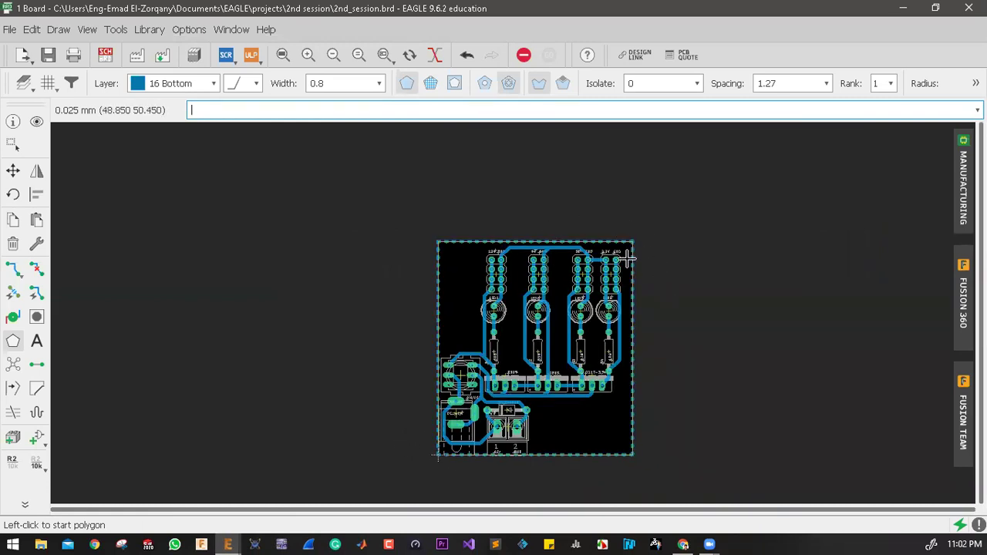
pyautogui.scroll(4, 628, 235)
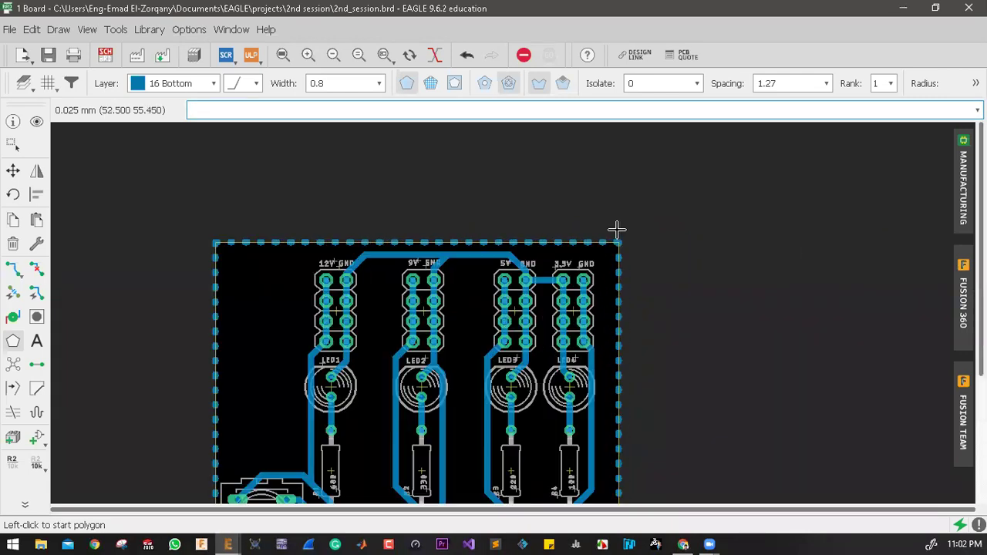
pyautogui.scroll(8, 614, 249)
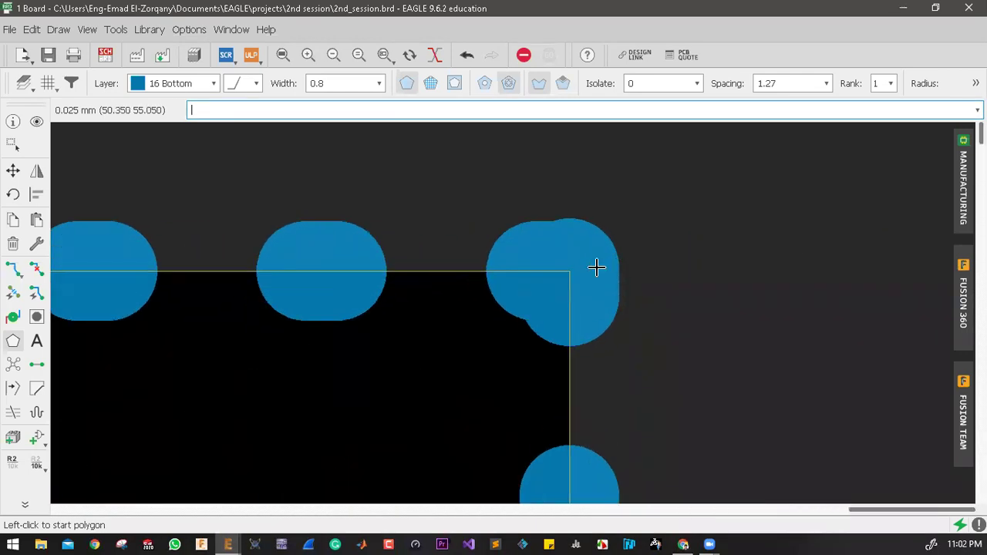
pyautogui.scroll(-10, 584, 264)
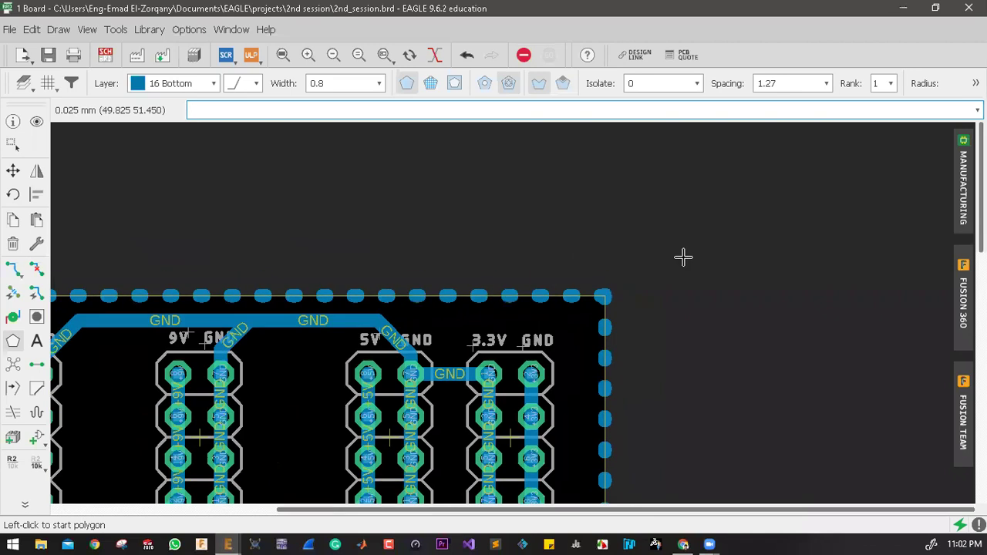
pyautogui.scroll(-8, 670, 268)
pyautogui.scroll(8, 668, 270)
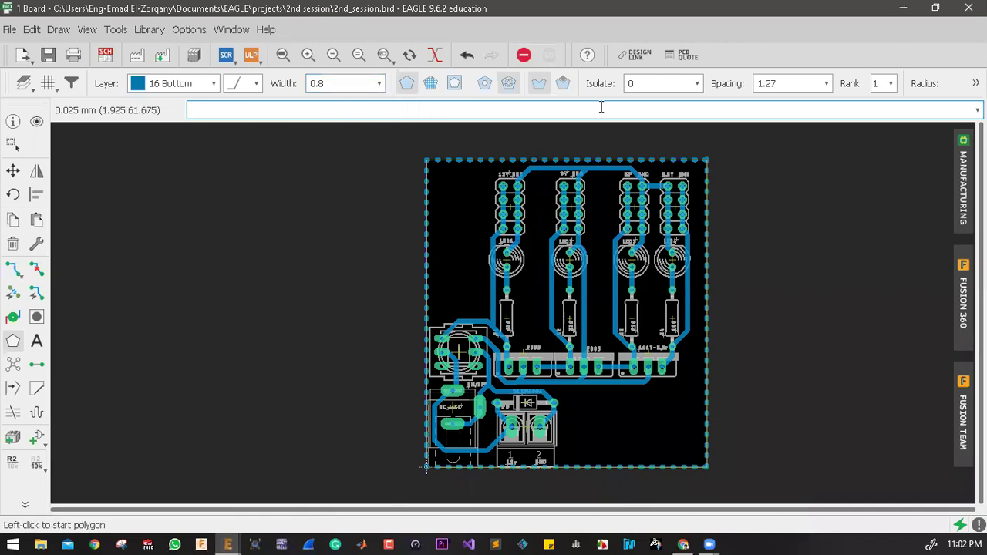
# Review the polygon pour types Solid and Cutout and the Drop orphans option
pyautogui.click(406, 83)
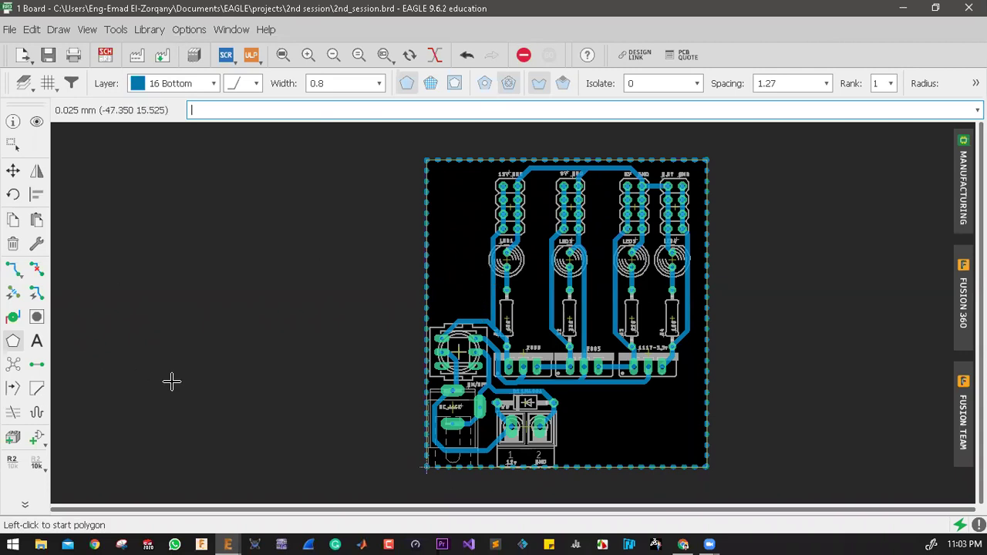
pyautogui.scroll(2, 465, 306)
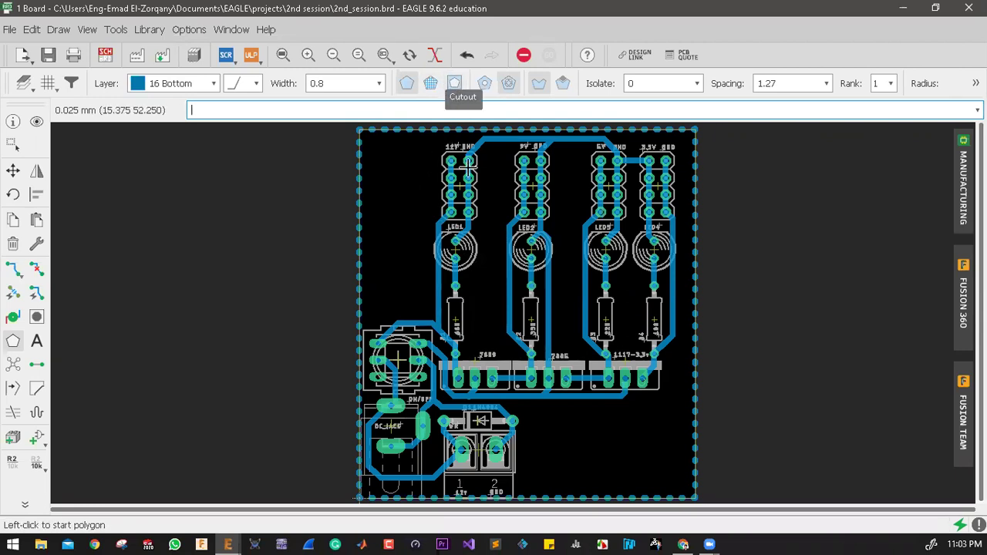
pyautogui.scroll(-1, 470, 165)
pyautogui.scroll(-2, 501, 185)
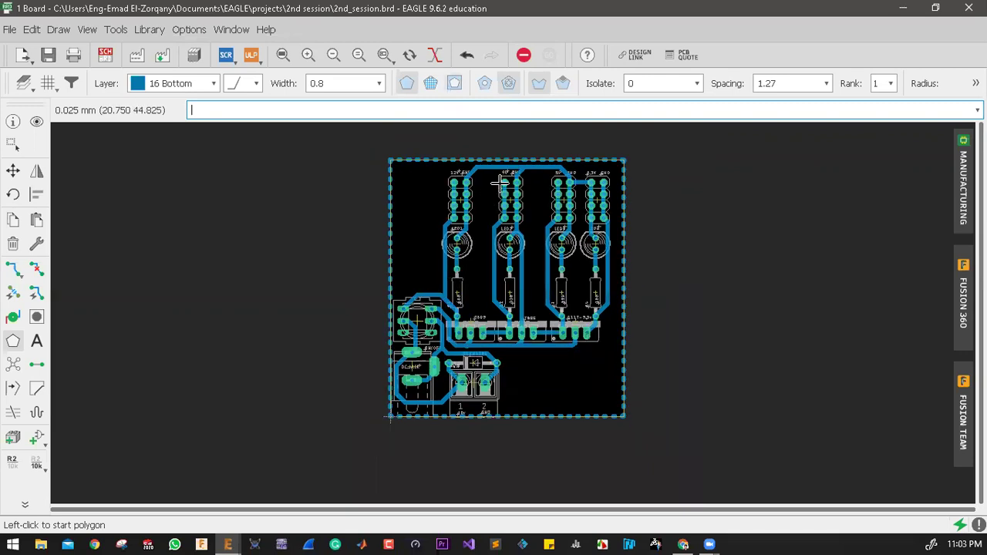
pyautogui.scroll(2, 502, 182)
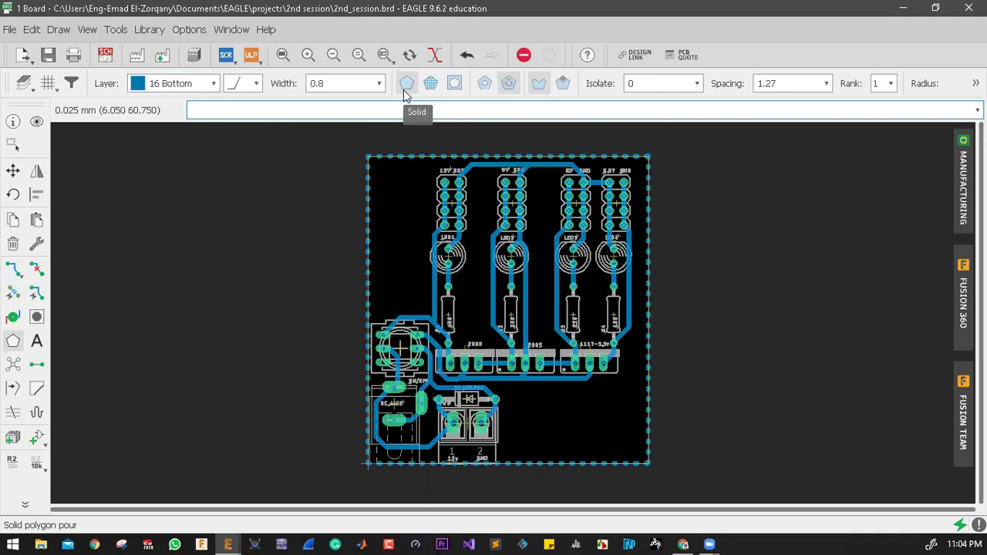
pyautogui.click(455, 84)
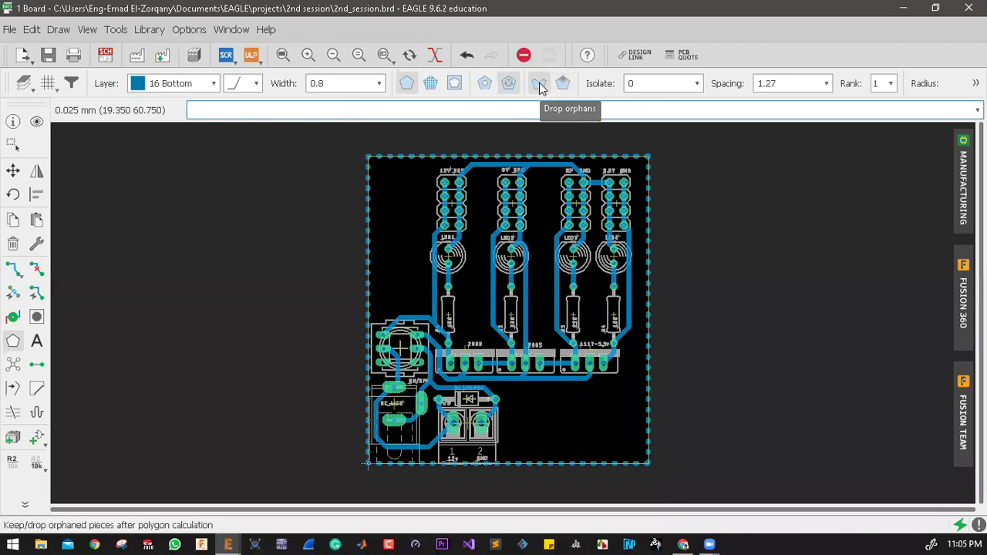
pyautogui.click(539, 85)
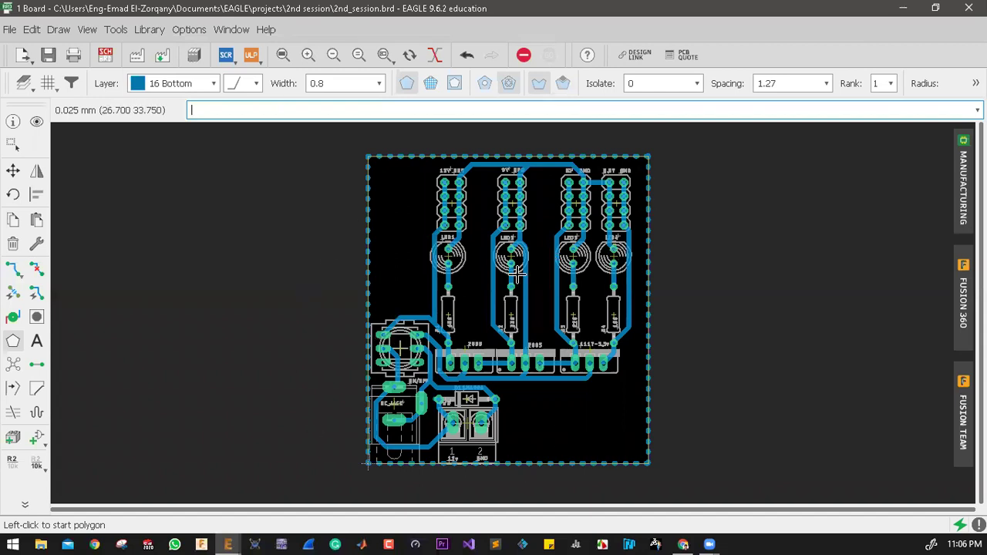
# Run Ratsnest to calculate the polygon's copper fill across the board, and inspect the pour around the headers and LEDs
pyautogui.click(11, 369)
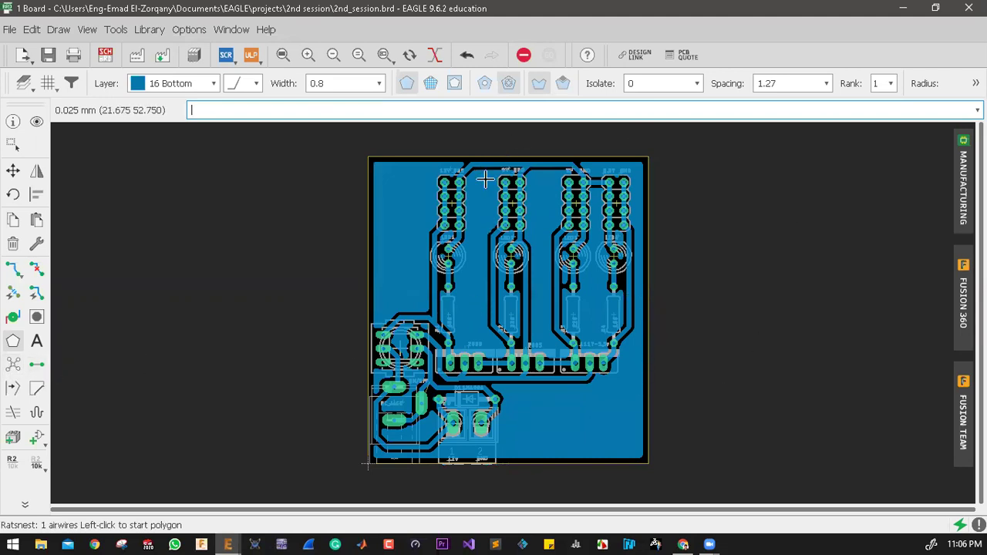
pyautogui.scroll(6, 485, 180)
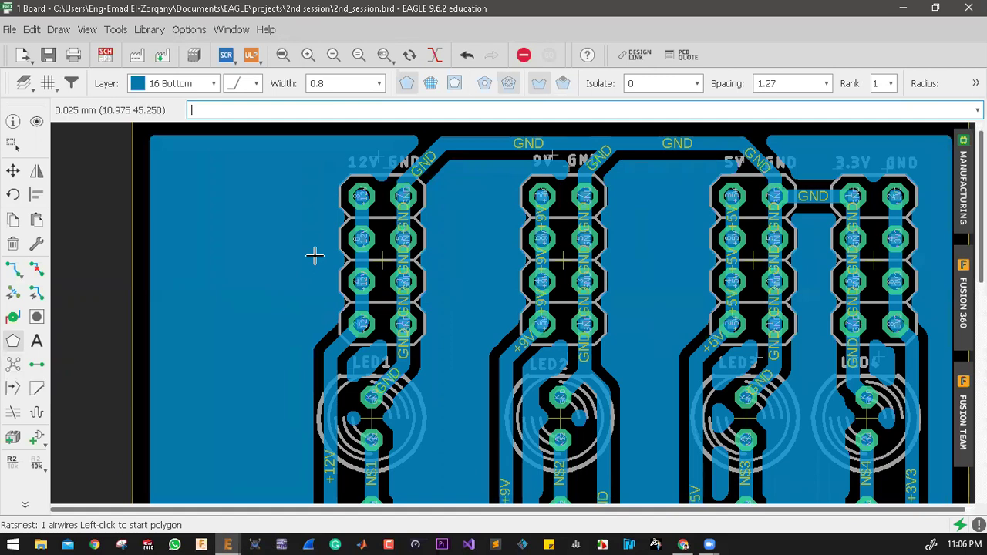
# Rip up the trace corners of signal "-" at the junction between DC jack pad 2, the ON/OFF switch and diode D1
pyautogui.scroll(-5, 314, 256)
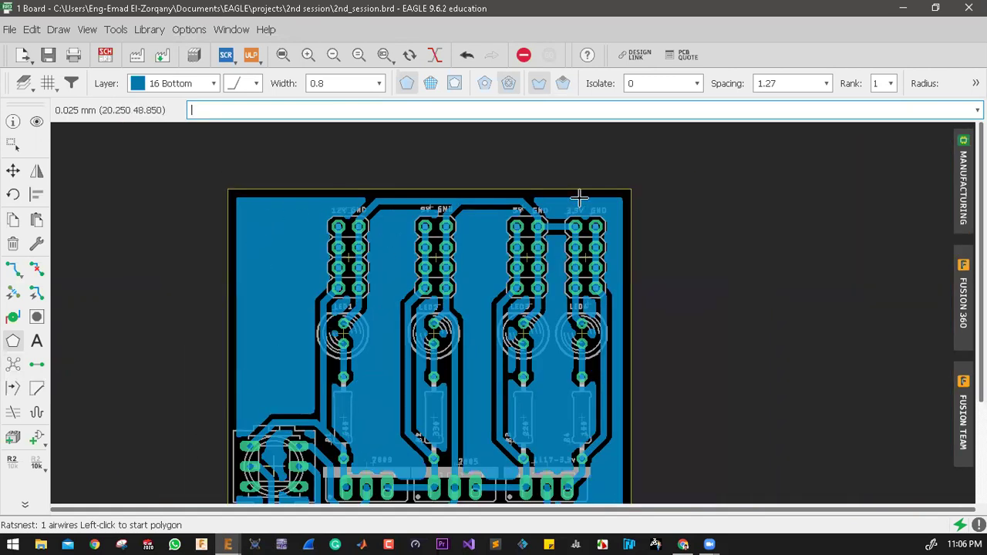
pyautogui.scroll(-5, 579, 199)
pyautogui.scroll(6, 401, 376)
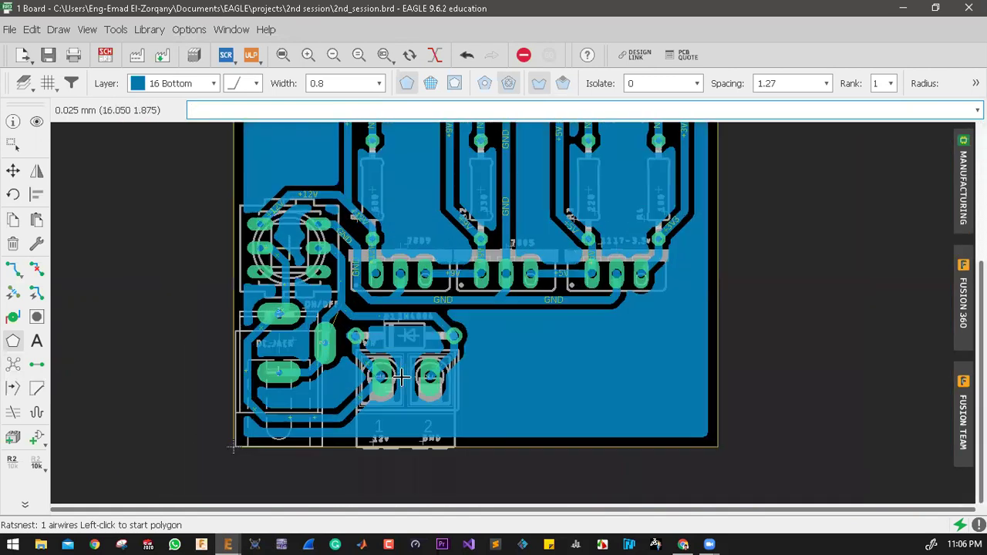
pyautogui.scroll(4, 436, 382)
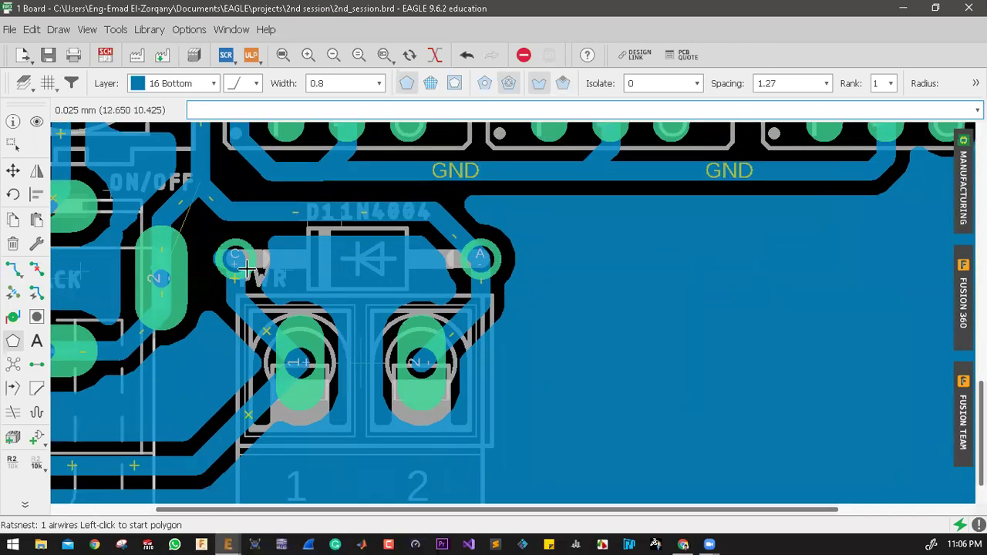
pyautogui.scroll(-1, 436, 389)
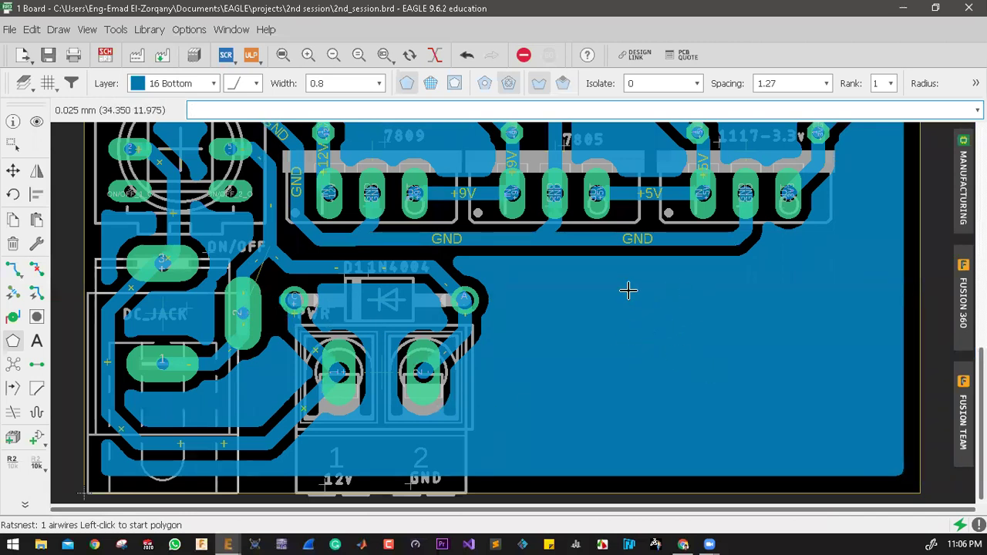
pyautogui.scroll(2, 254, 249)
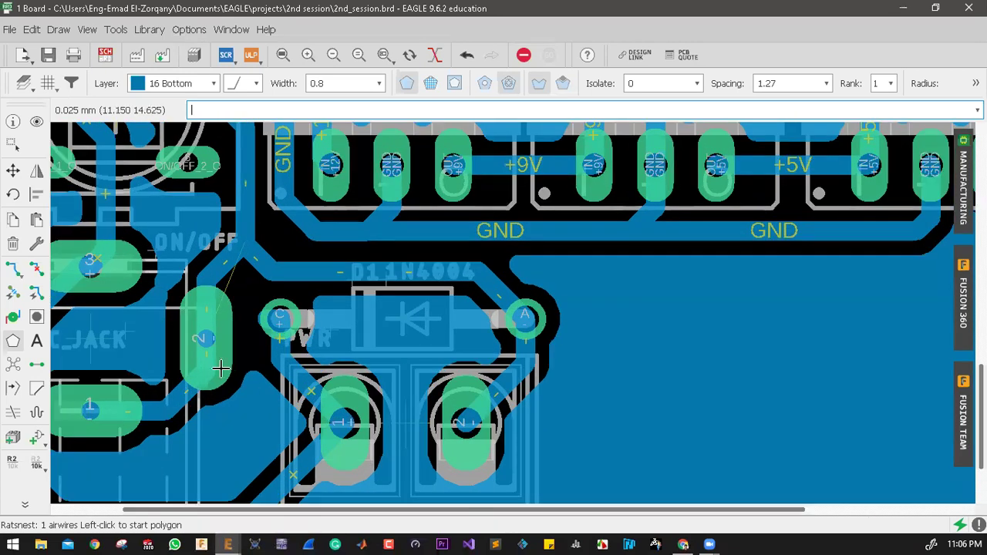
pyautogui.scroll(2, 221, 369)
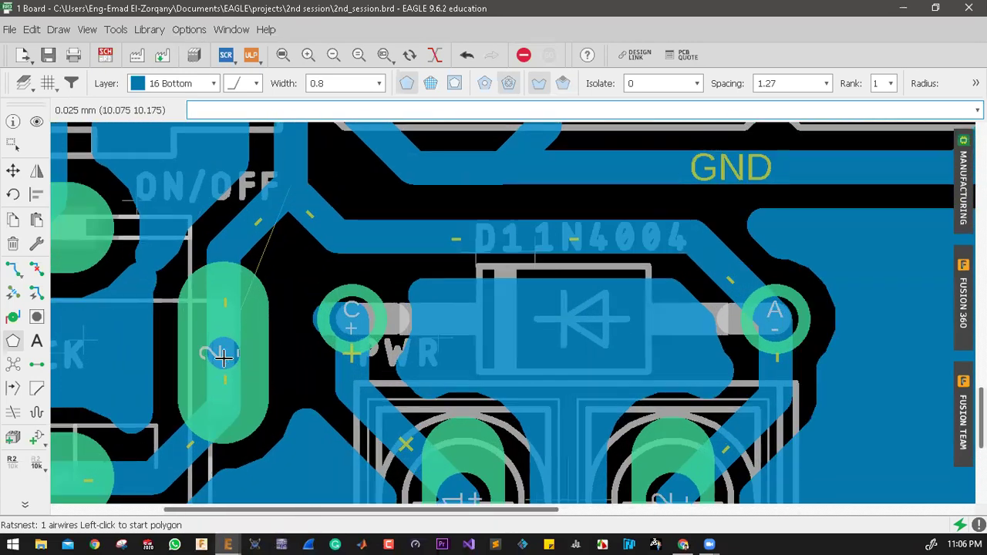
pyautogui.click(36, 268)
pyautogui.click(299, 189)
pyautogui.click(290, 179)
pyautogui.click(279, 188)
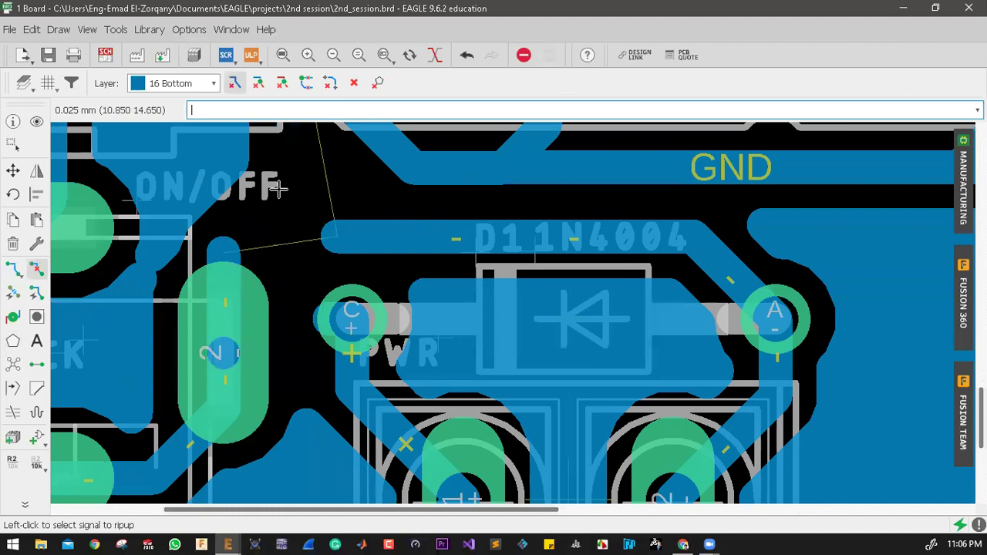
# Route a 0.8 mm bottom-layer trace from the stub above DC jack pad 2 to the trace coming from the ON/OFF switch
pyautogui.click(12, 268)
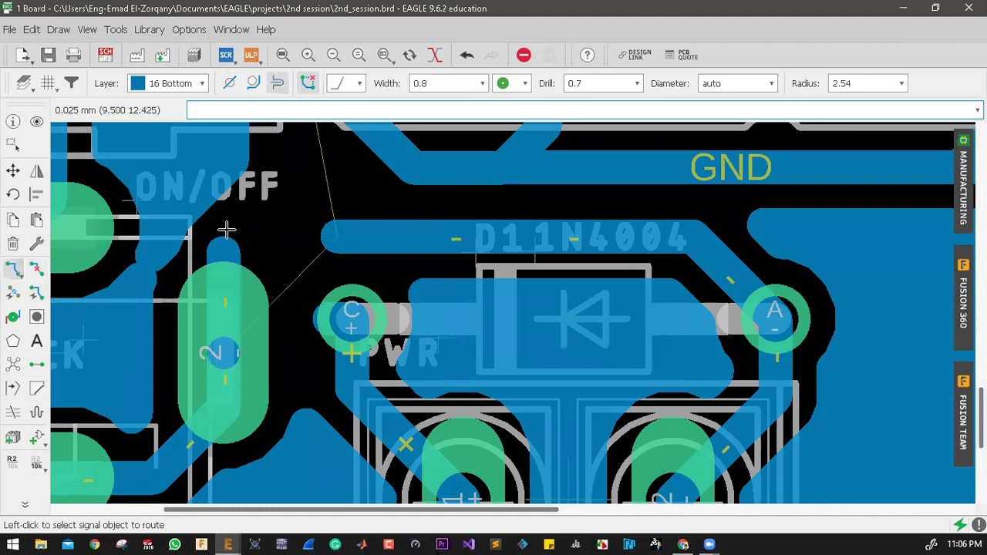
pyautogui.click(226, 229)
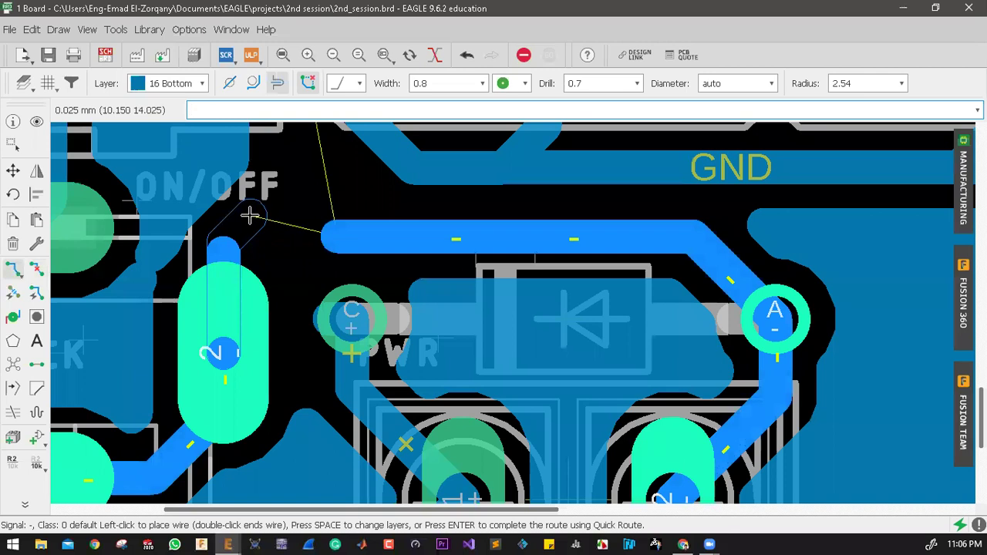
pyautogui.click(249, 216)
pyautogui.scroll(-6, 249, 215)
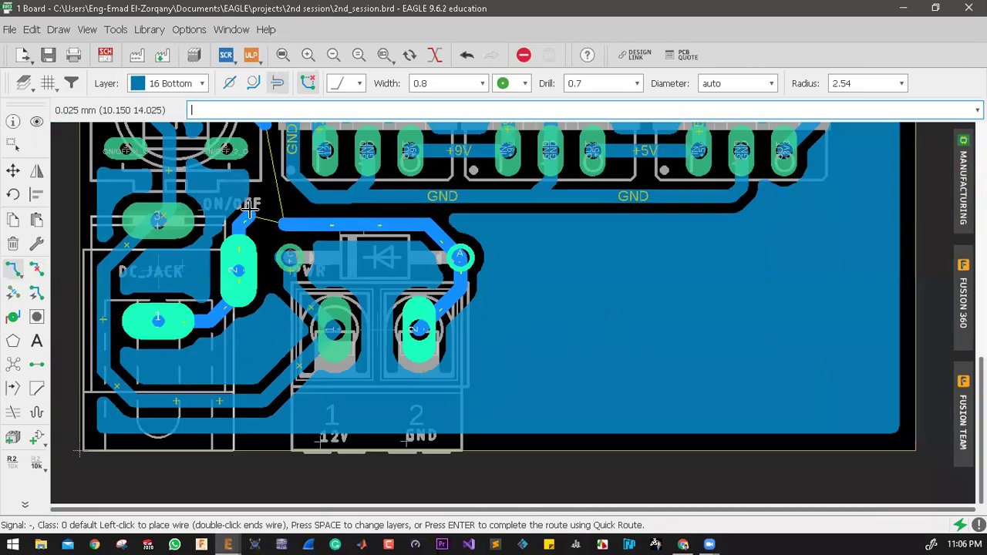
pyautogui.scroll(3, 258, 164)
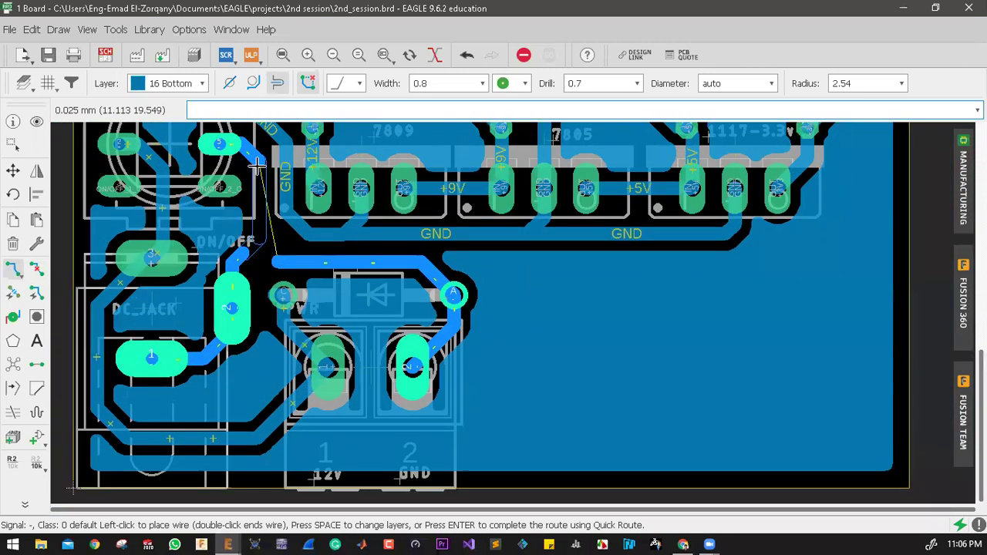
pyautogui.press('Escape')
# Route the connection between the rerouted junction and the open end of the diode D1 trace
pyautogui.scroll(2, 269, 251)
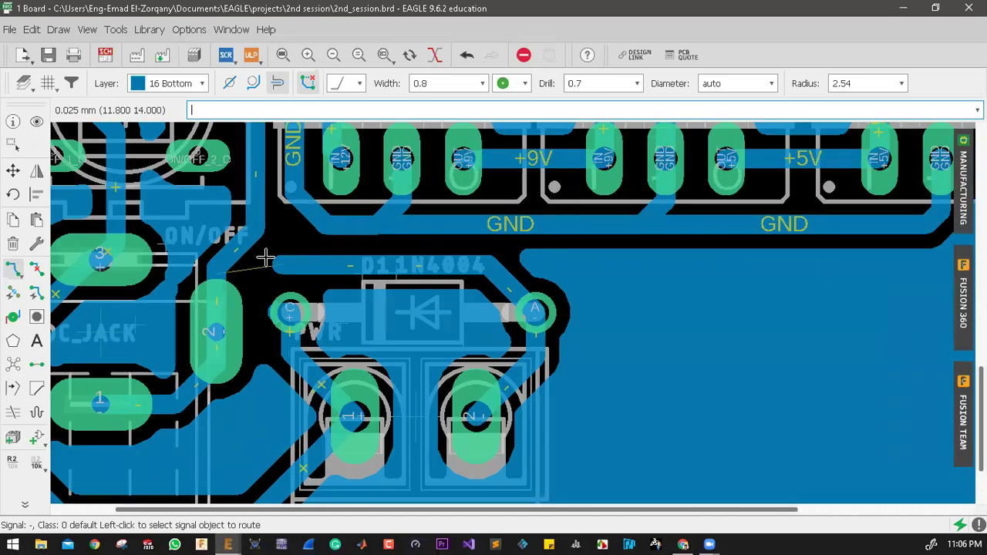
pyautogui.click(252, 231)
pyautogui.press('Escape')
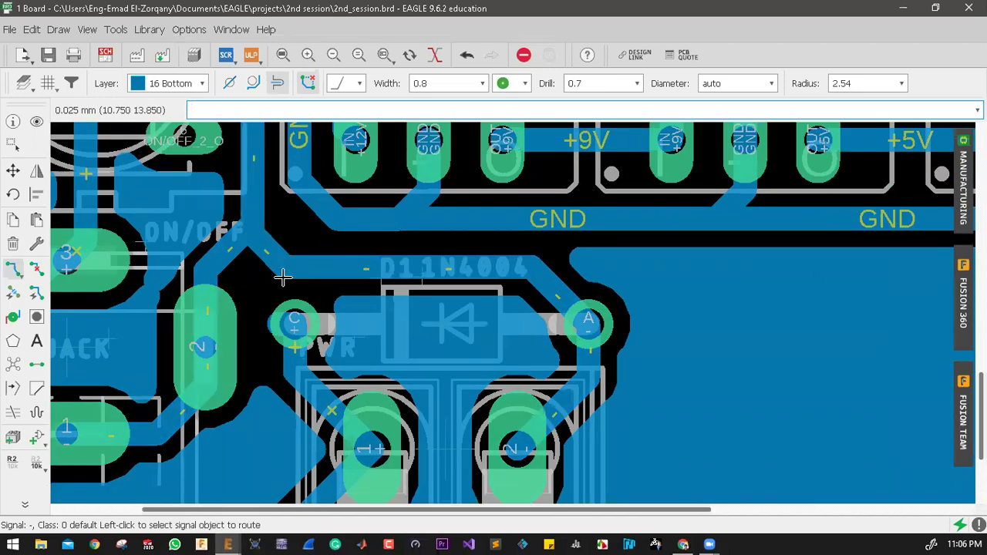
# Move the "+" trace segments at diode D1's cathode pad so they end on the pad
pyautogui.scroll(-2, 223, 243)
pyautogui.scroll(2, 213, 245)
pyautogui.scroll(2, 213, 244)
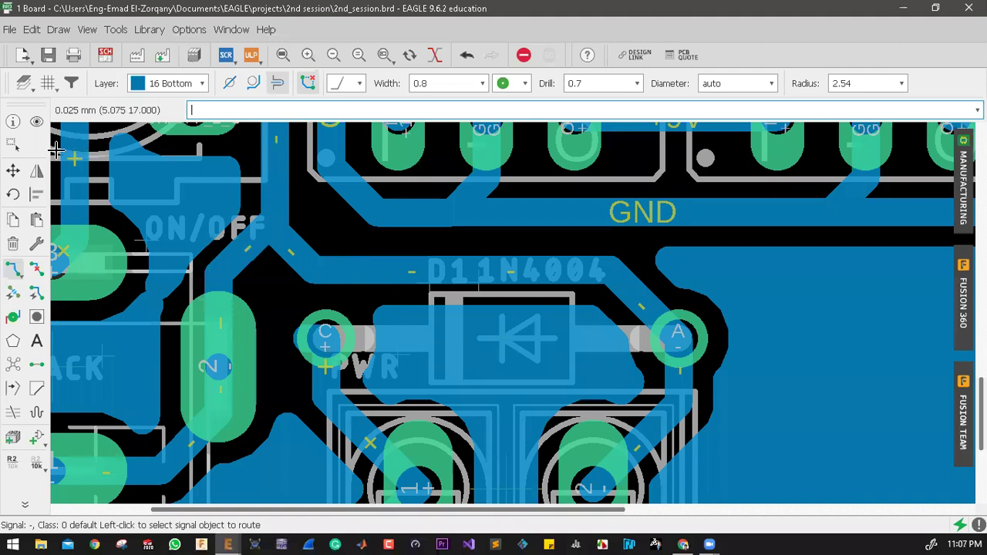
pyautogui.click(13, 169)
pyautogui.click(327, 368)
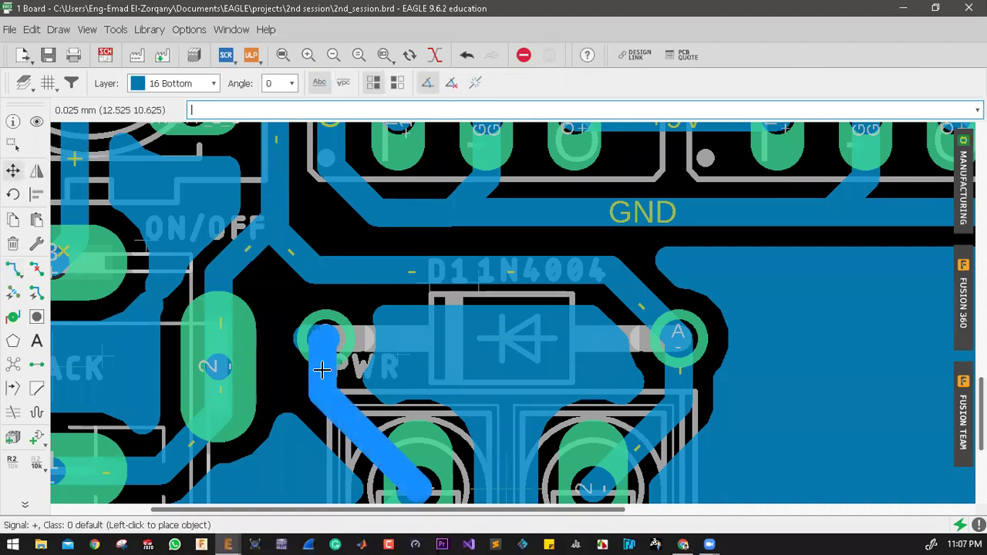
pyautogui.click(309, 334)
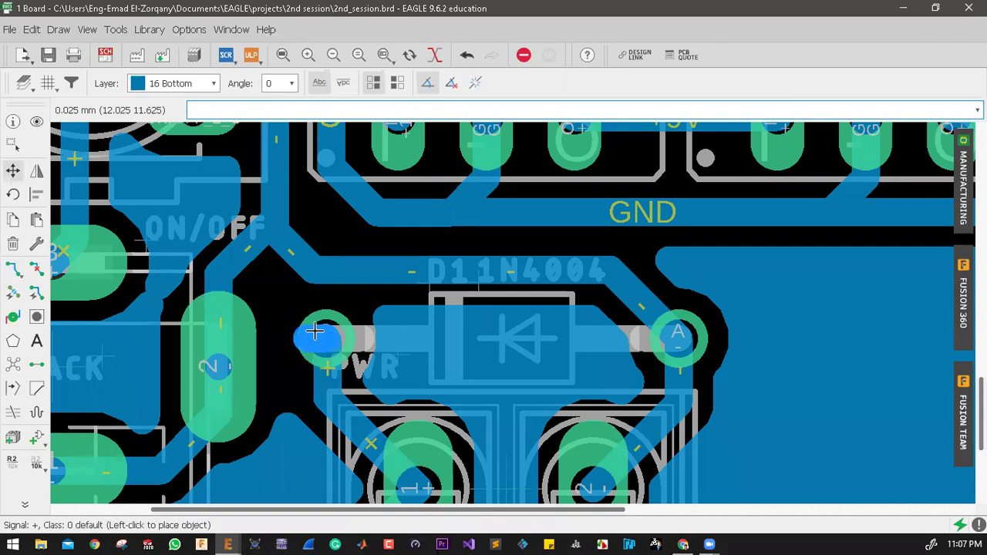
pyautogui.click(324, 337)
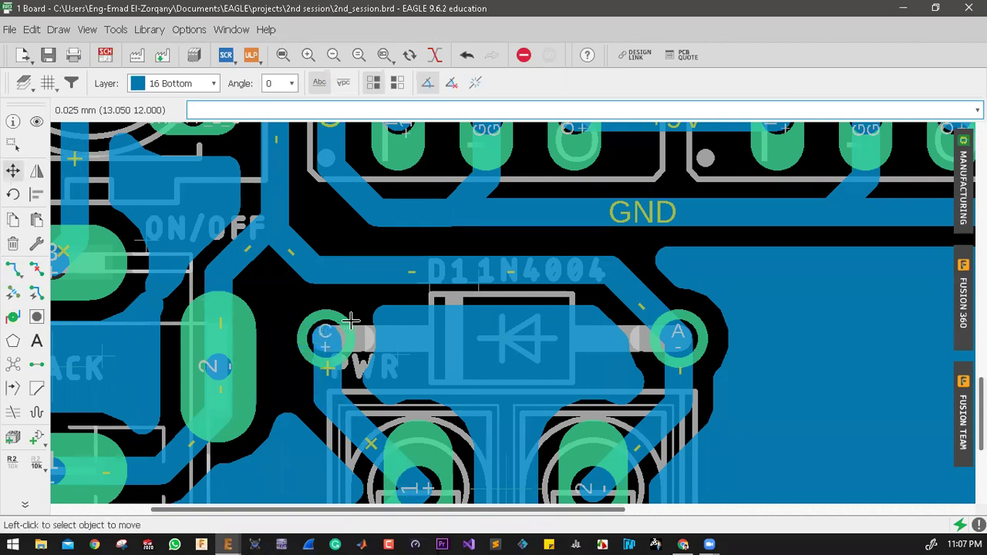
# Examine the repaired traces and the copper pour across the whole board, including the area around the LEDs
pyautogui.scroll(-3, 331, 339)
pyautogui.scroll(1, 434, 368)
pyautogui.scroll(-5, 434, 369)
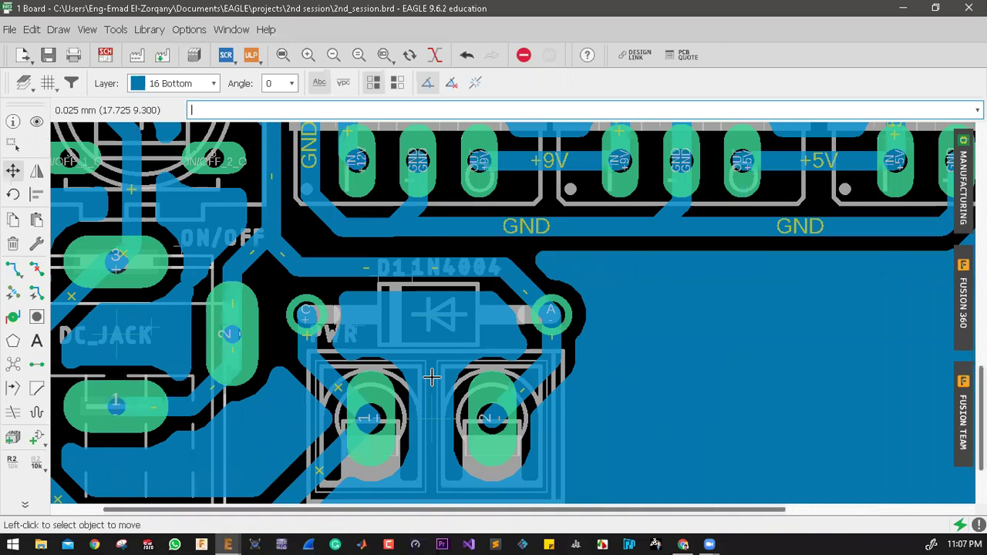
pyautogui.scroll(2, 435, 366)
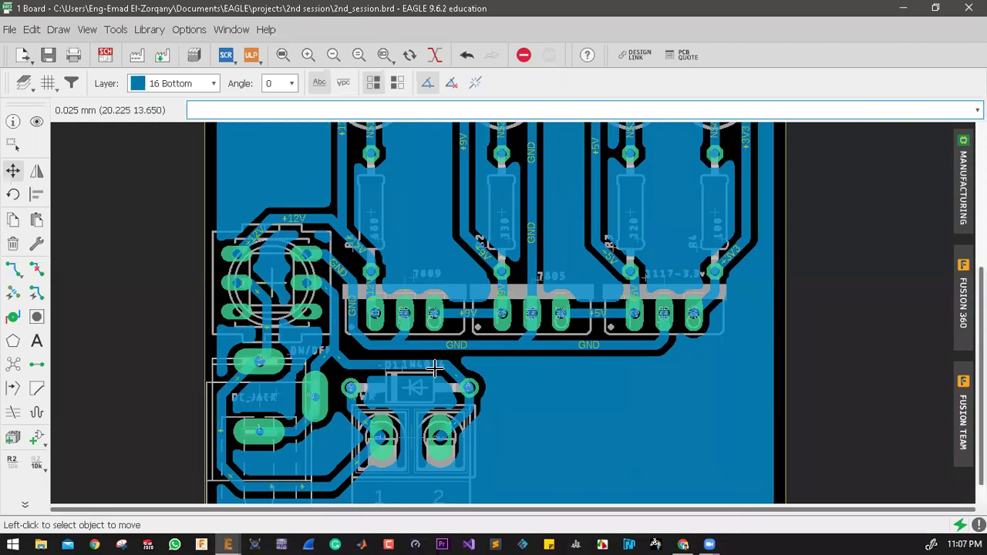
pyautogui.scroll(-3, 470, 297)
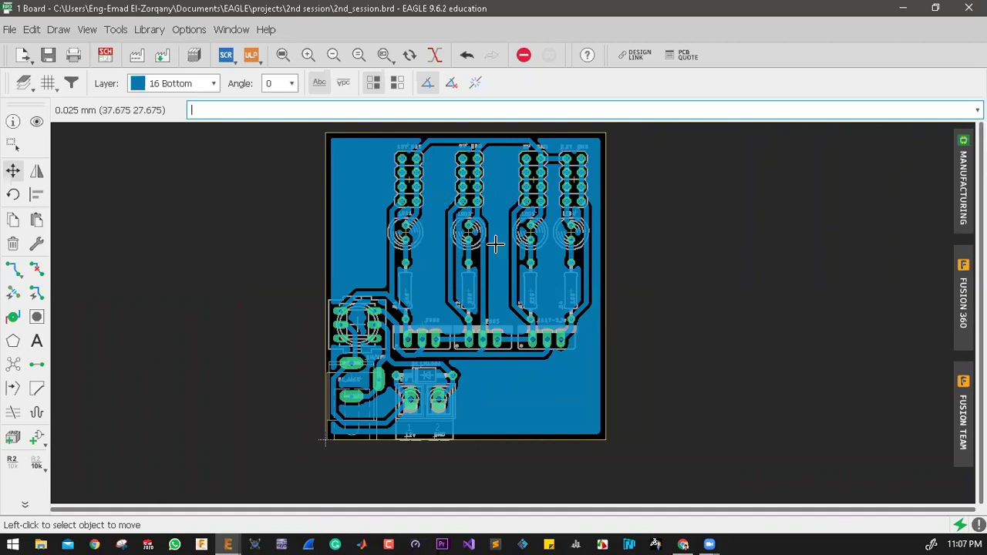
pyautogui.scroll(5, 395, 203)
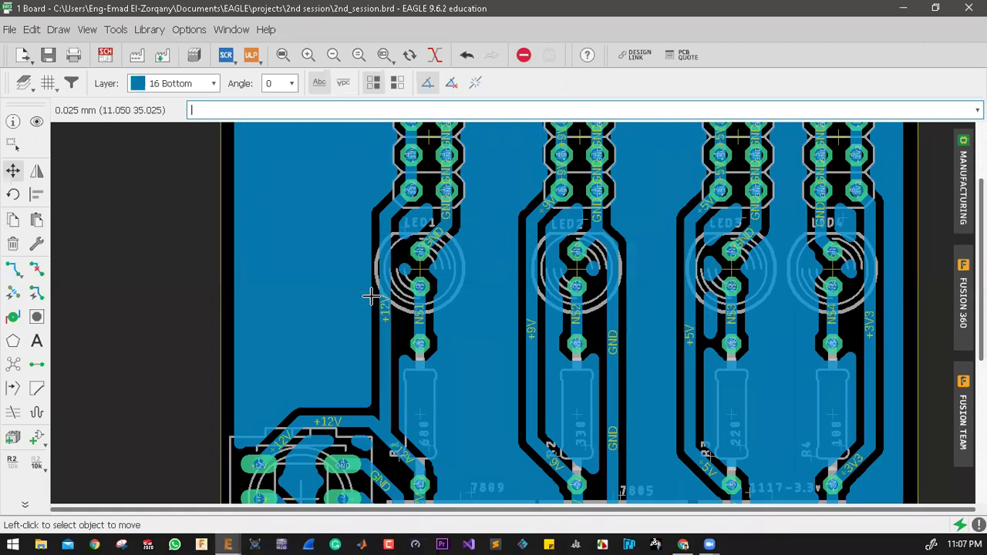
pyautogui.scroll(-5, 345, 298)
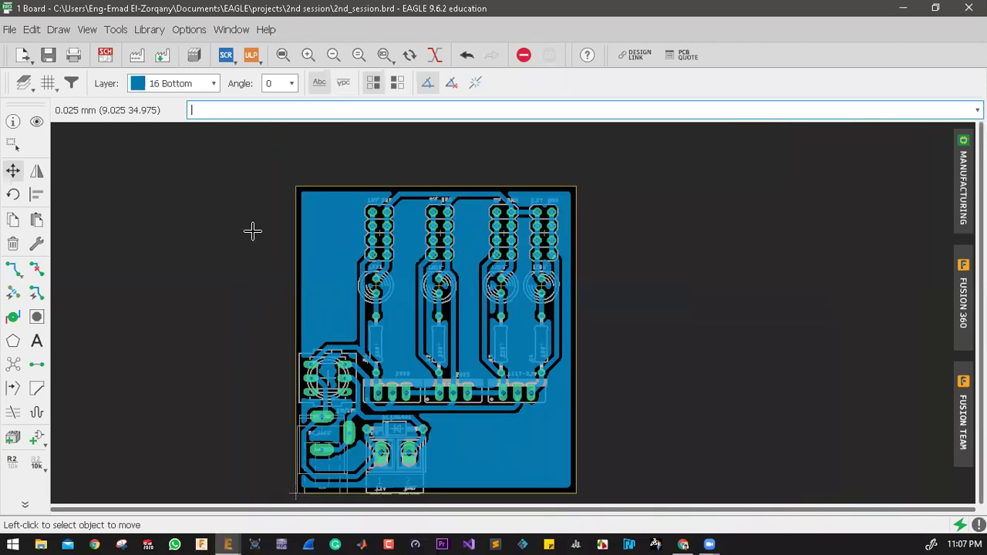
# Group the whole board and change the group's Spacing to a custom value of 1.5
pyautogui.click(13, 142)
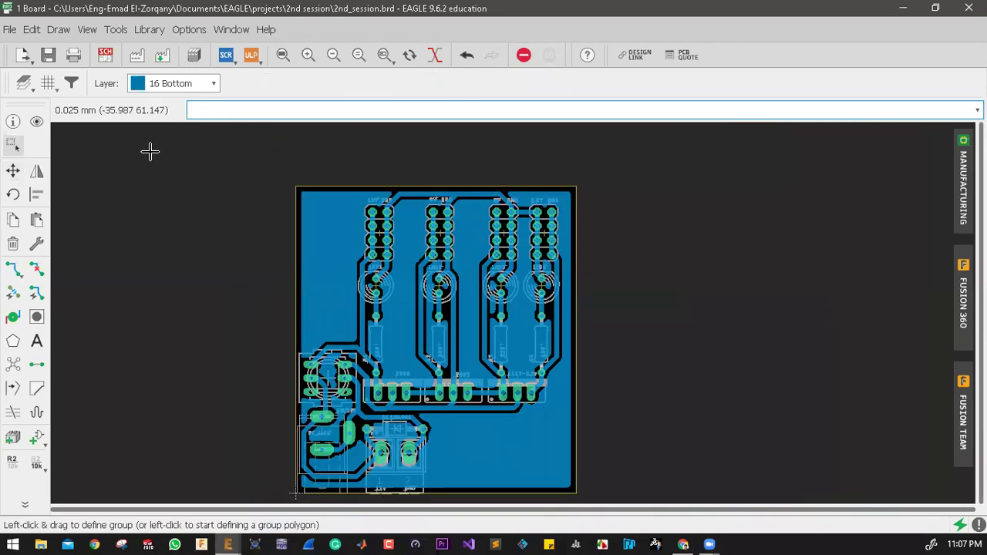
pyautogui.scroll(-1, 152, 151)
pyautogui.moveTo(212, 145); pyautogui.dragTo(468, 441)
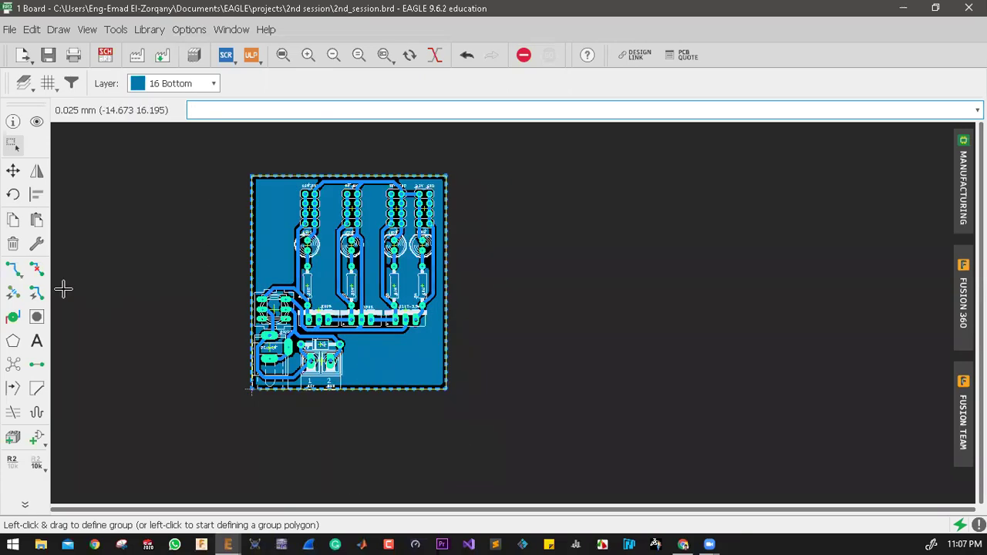
pyautogui.click(35, 244)
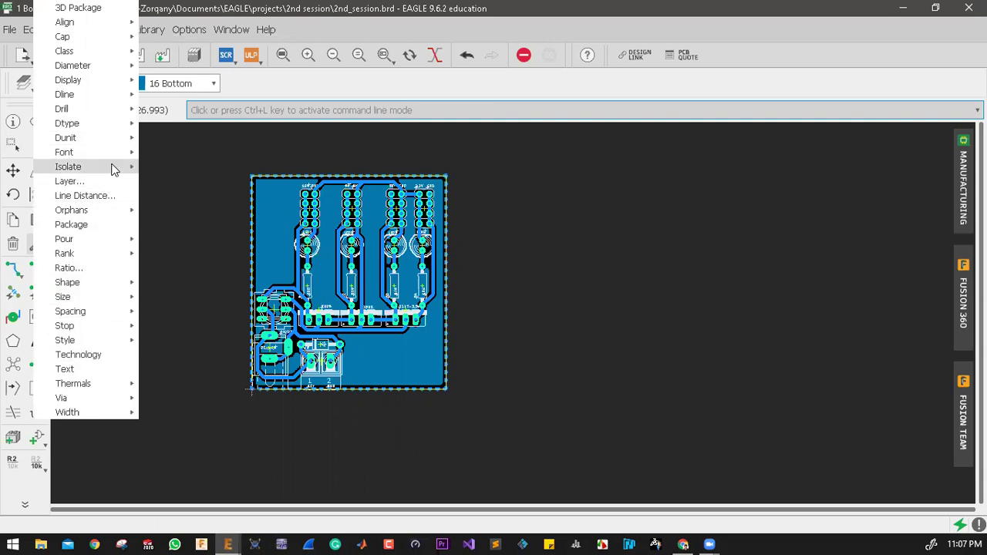
pyautogui.moveTo(111, 169)
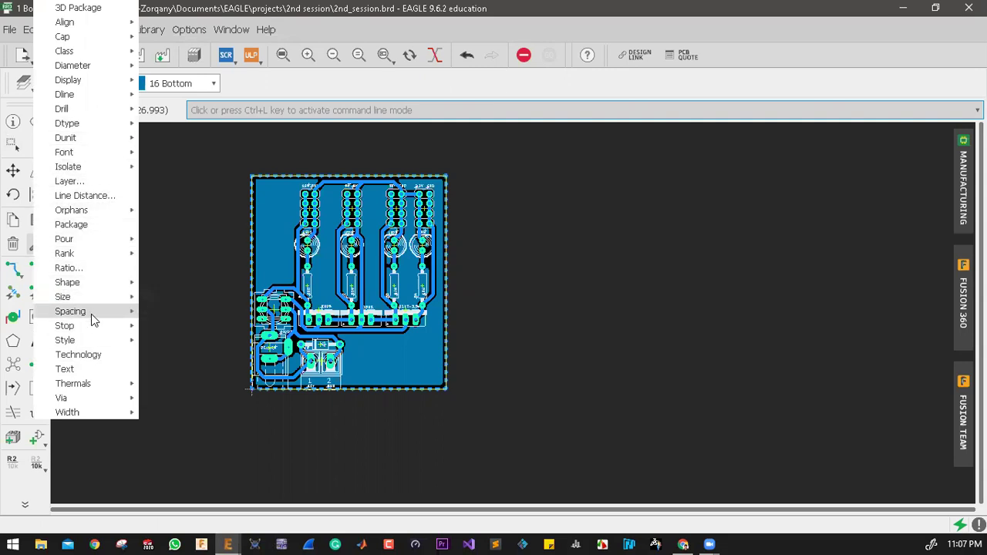
pyautogui.moveTo(97, 314)
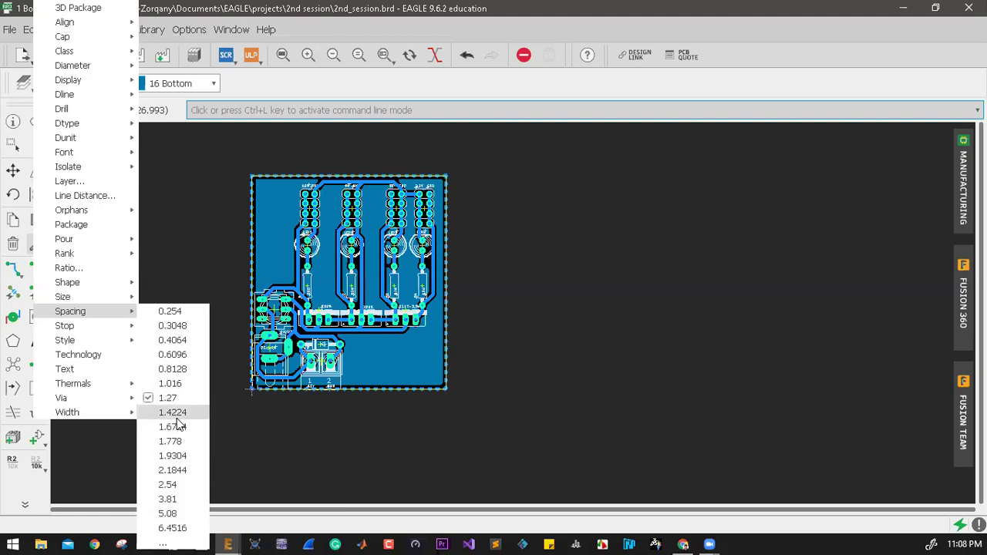
pyautogui.click(164, 542)
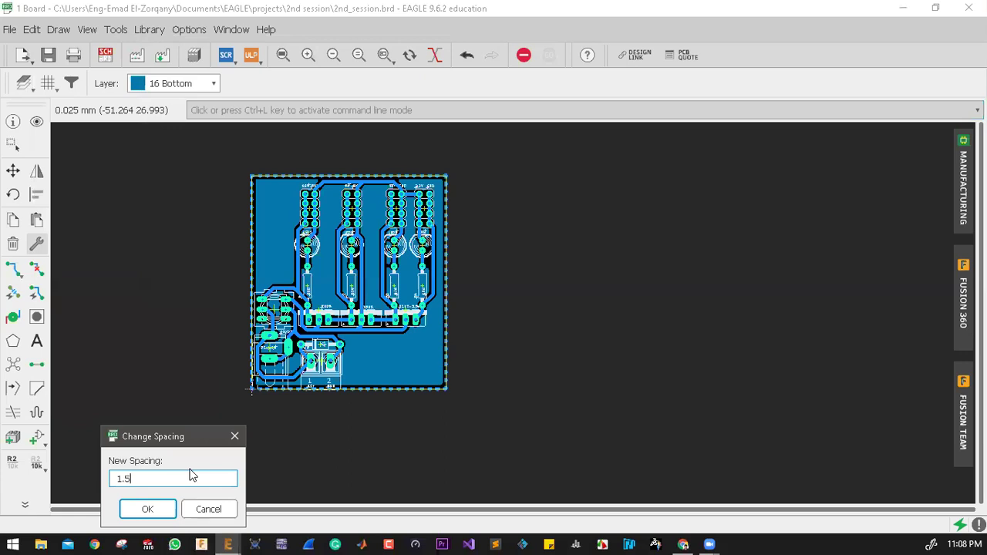
pyautogui.click(149, 509)
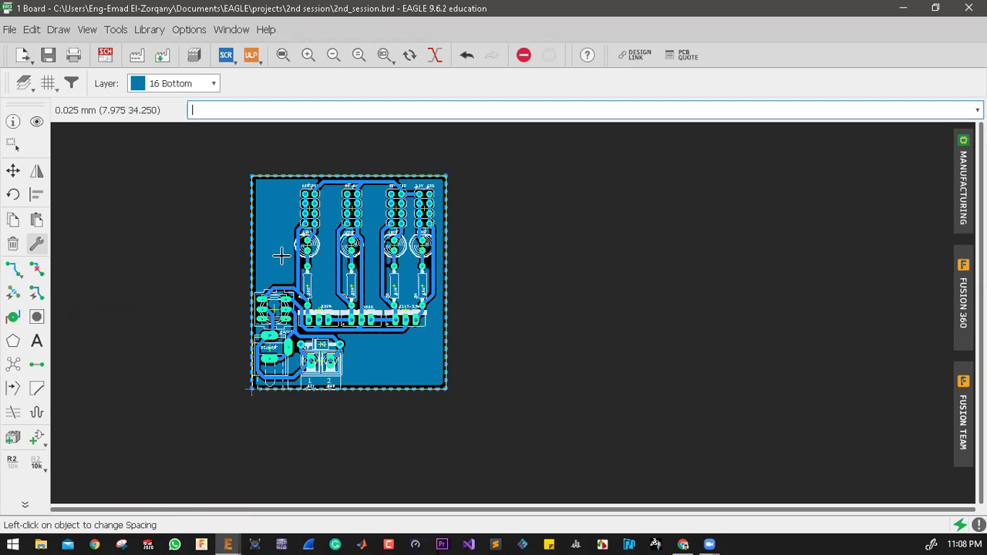
pyautogui.rightClick(298, 144)
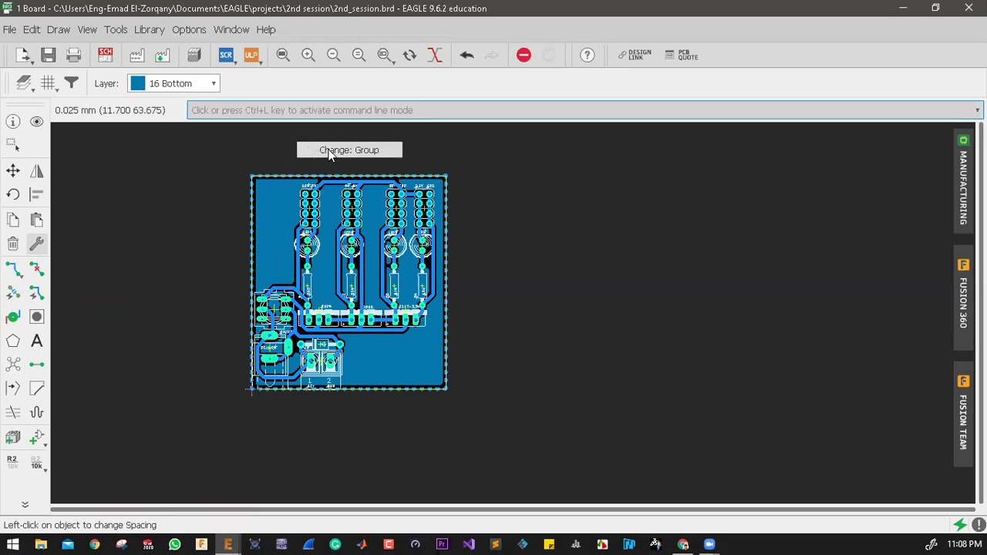
pyautogui.click(329, 151)
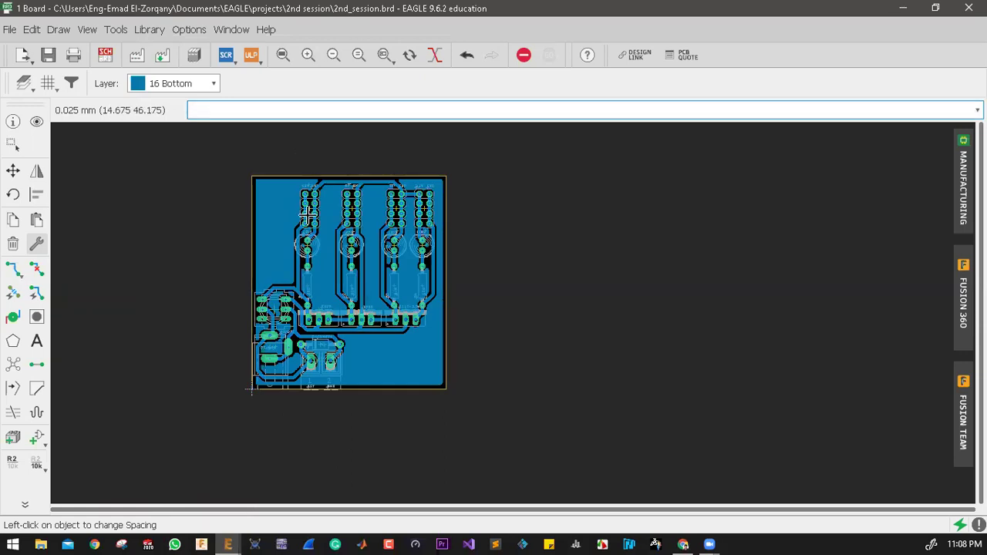
# Change the Spacing of the grouped board to the preset value 3.81
pyautogui.scroll(1, 315, 260)
pyautogui.scroll(5, 314, 260)
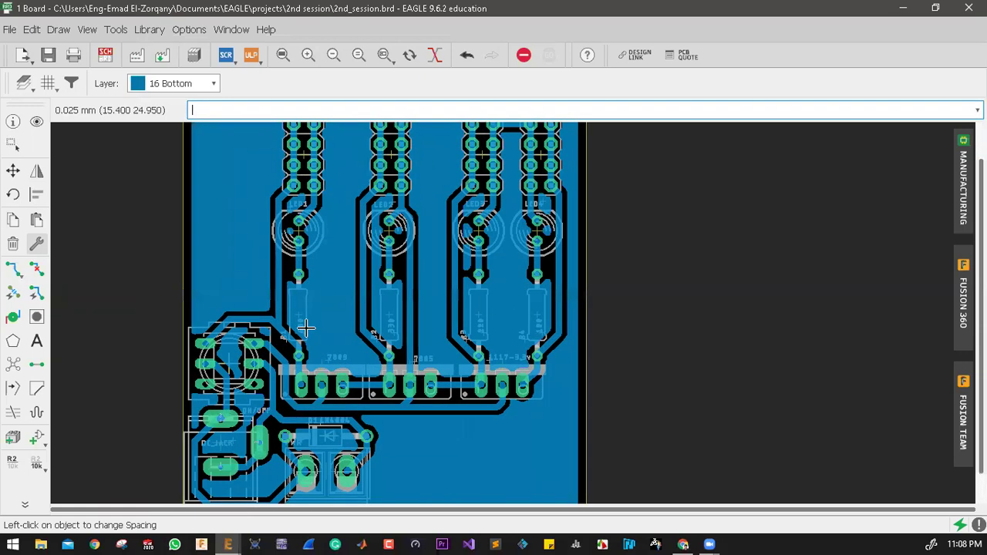
pyautogui.scroll(-5, 297, 315)
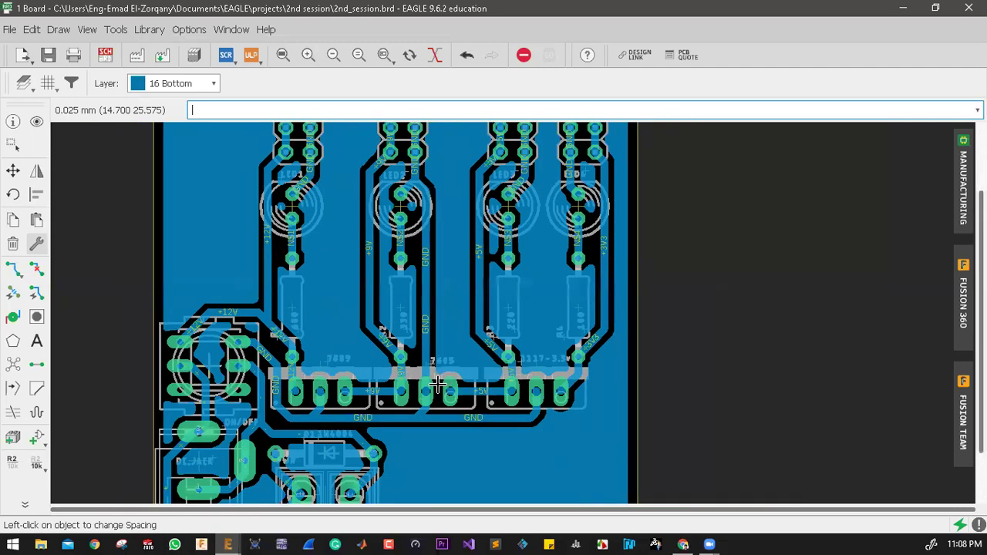
pyautogui.click(36, 243)
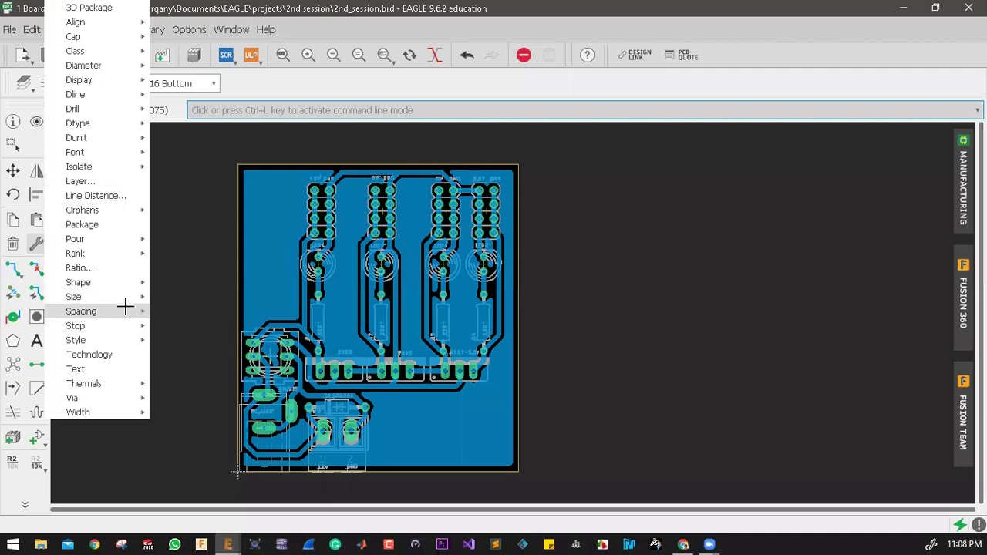
pyautogui.moveTo(128, 310)
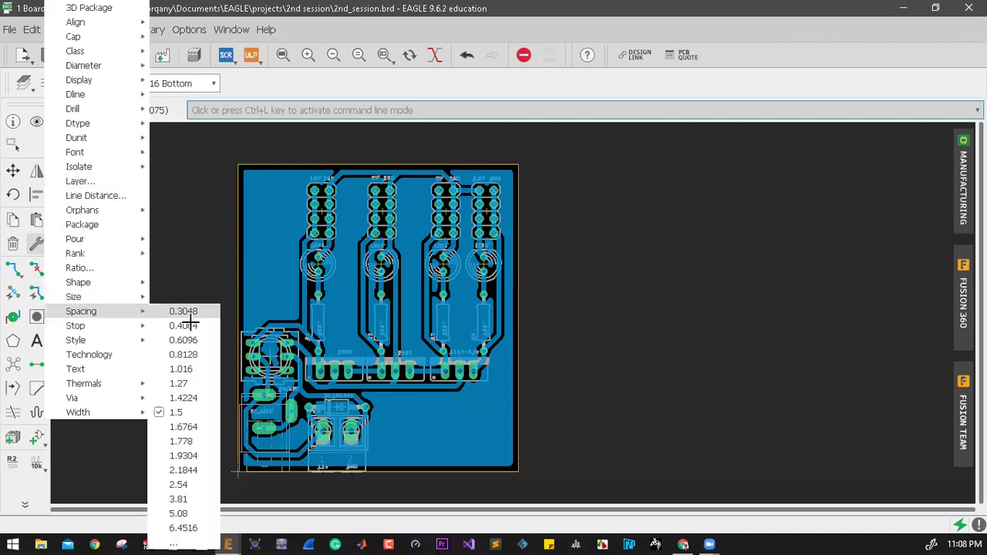
pyautogui.click(182, 499)
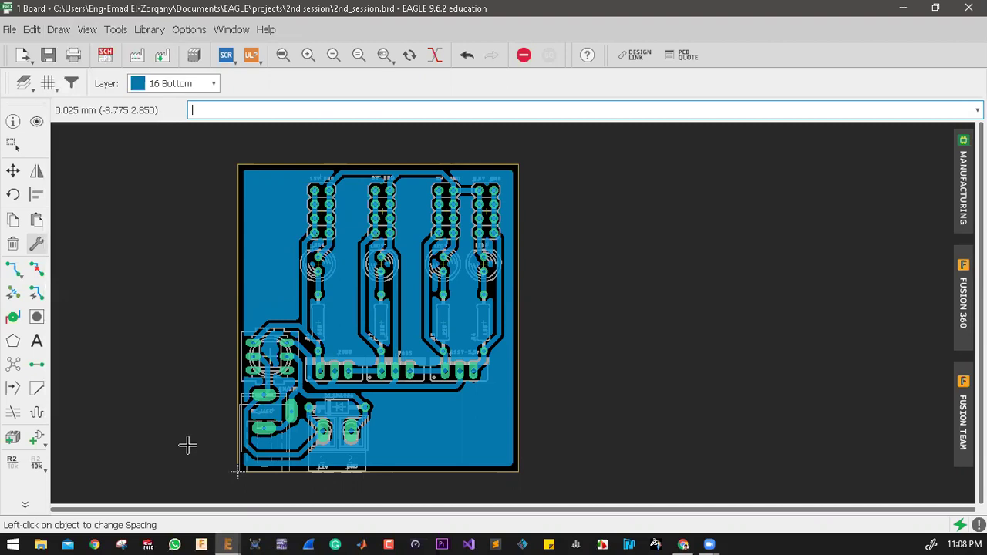
pyautogui.rightClick(181, 218)
pyautogui.click(196, 224)
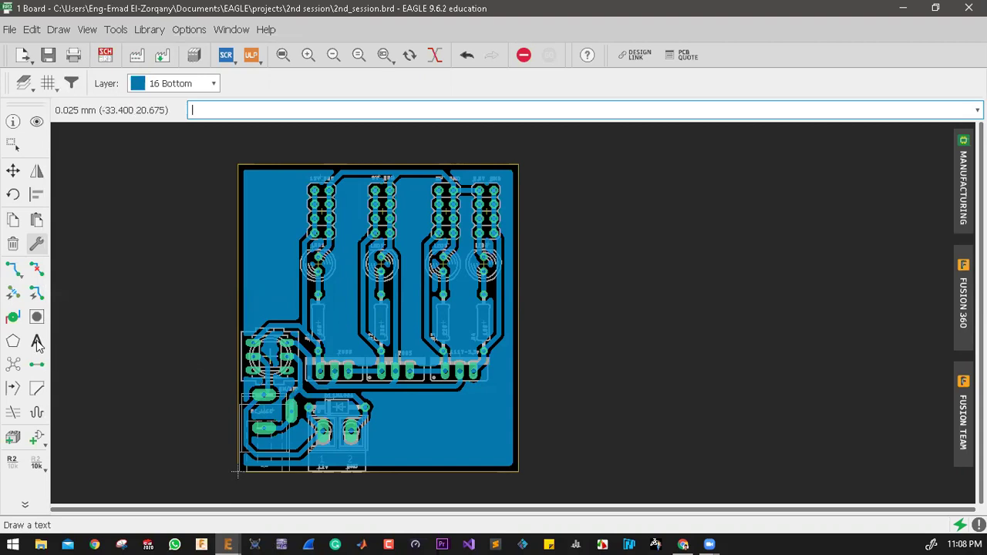
# Change the group's Isolate clearance to a custom value of 0.8 mm
pyautogui.click(36, 244)
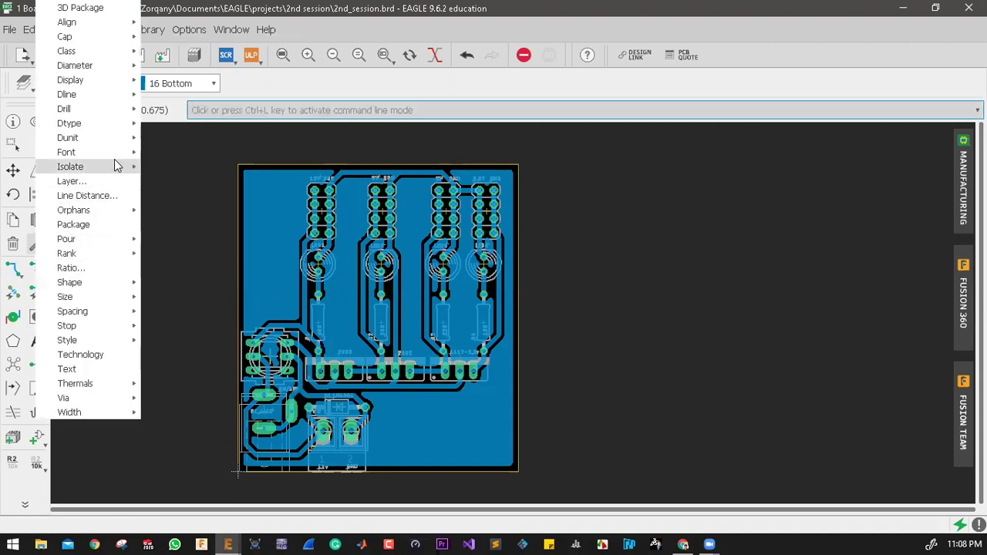
pyautogui.moveTo(106, 109)
pyautogui.moveTo(108, 167)
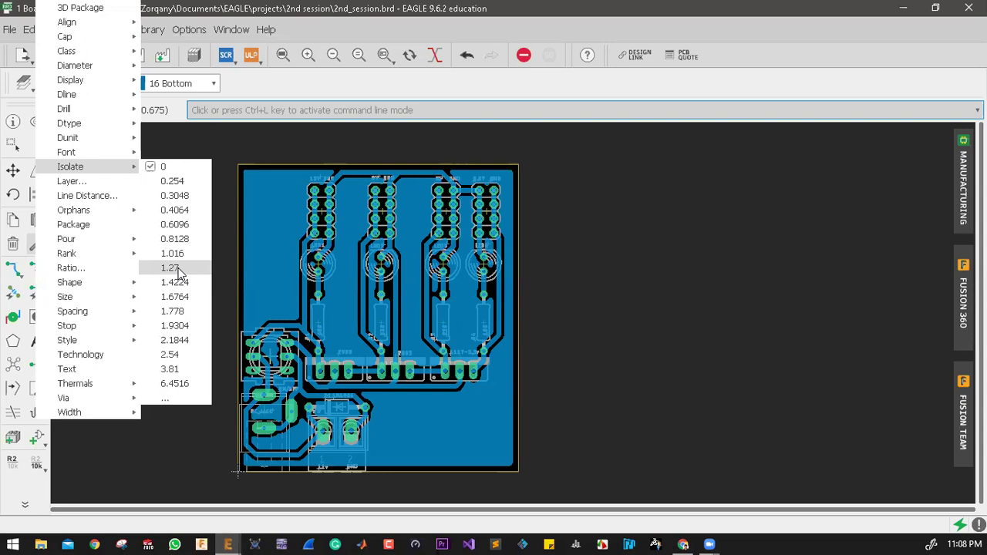
pyautogui.click(172, 397)
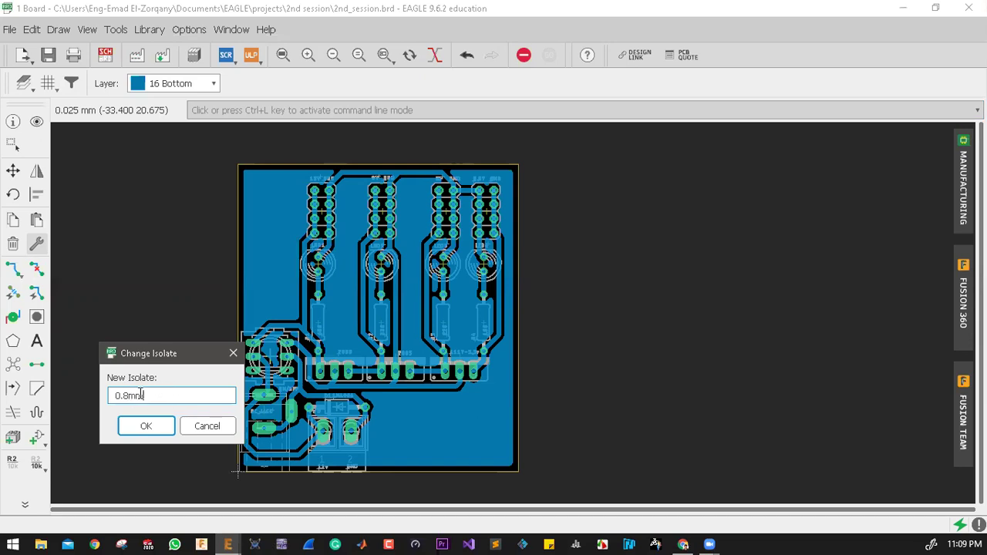
pyautogui.press('Return')
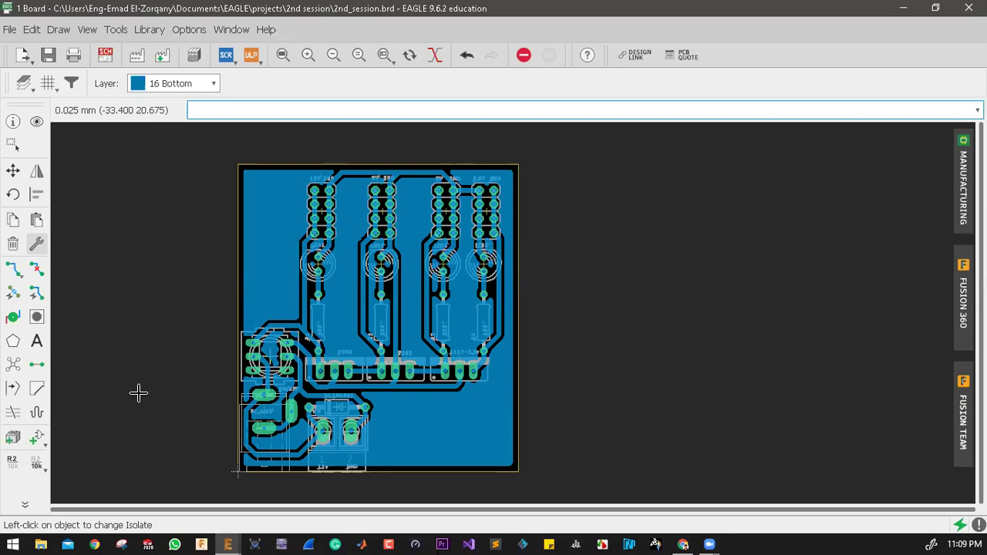
pyautogui.rightClick(154, 200)
pyautogui.click(177, 204)
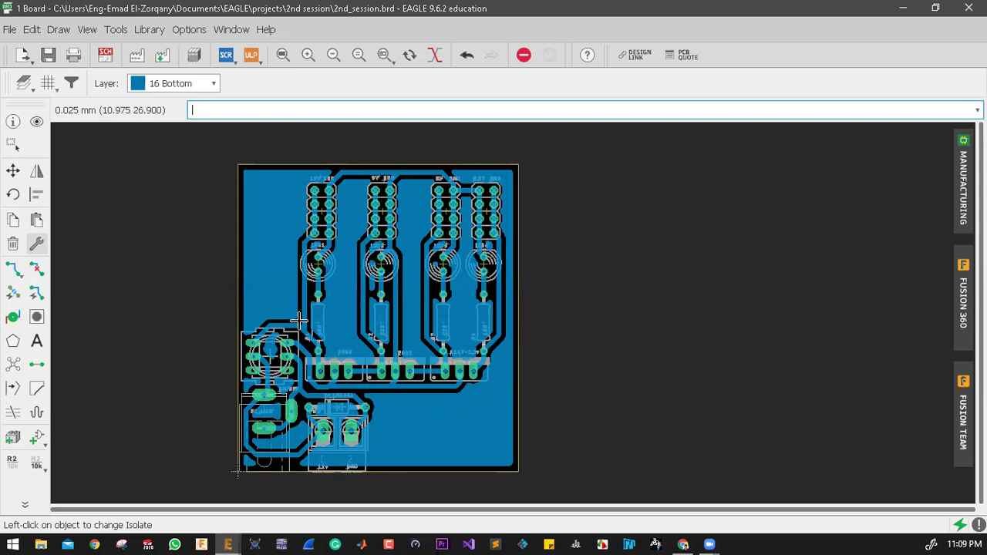
# Try a wider Isolate clearance of 1.27 on the grouped board
pyautogui.click(37, 243)
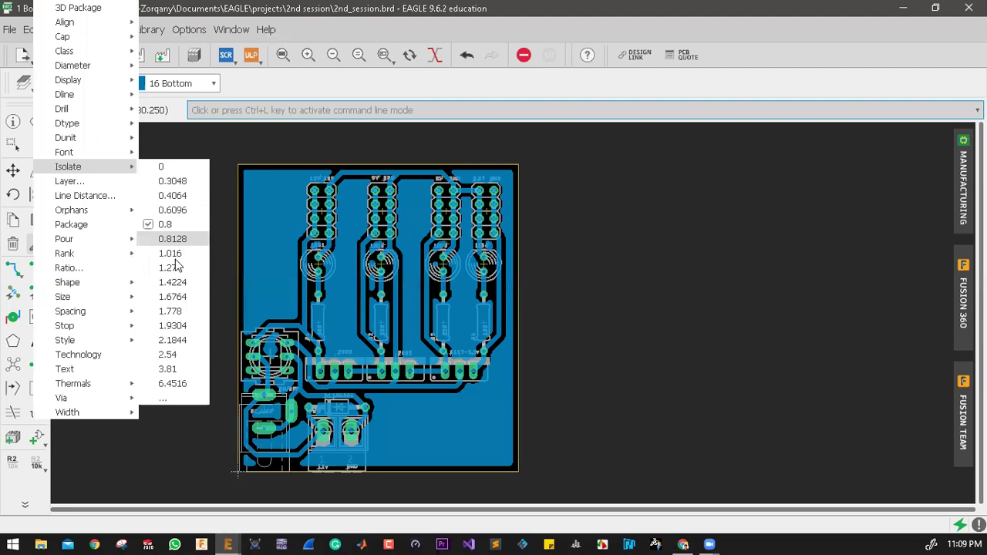
pyautogui.click(171, 267)
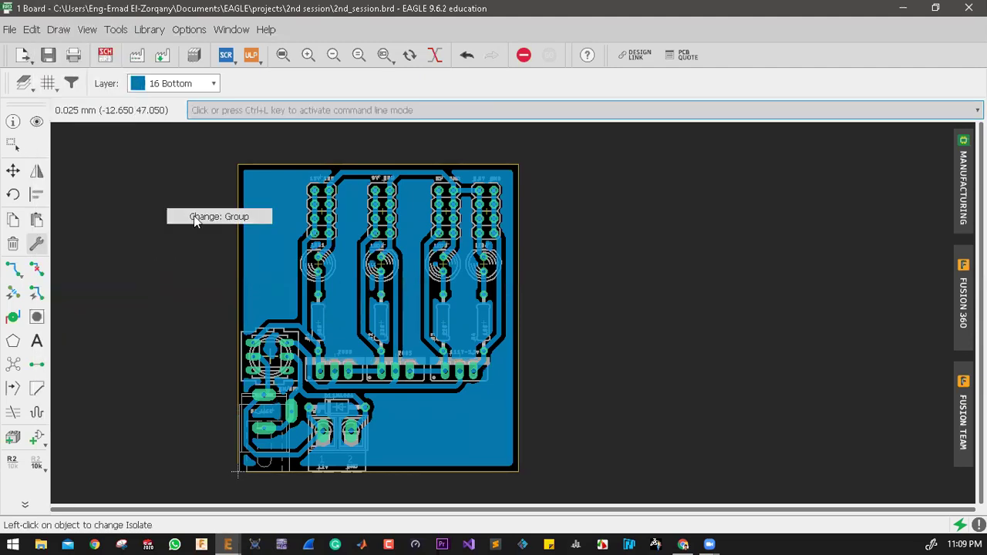
pyautogui.click(254, 214)
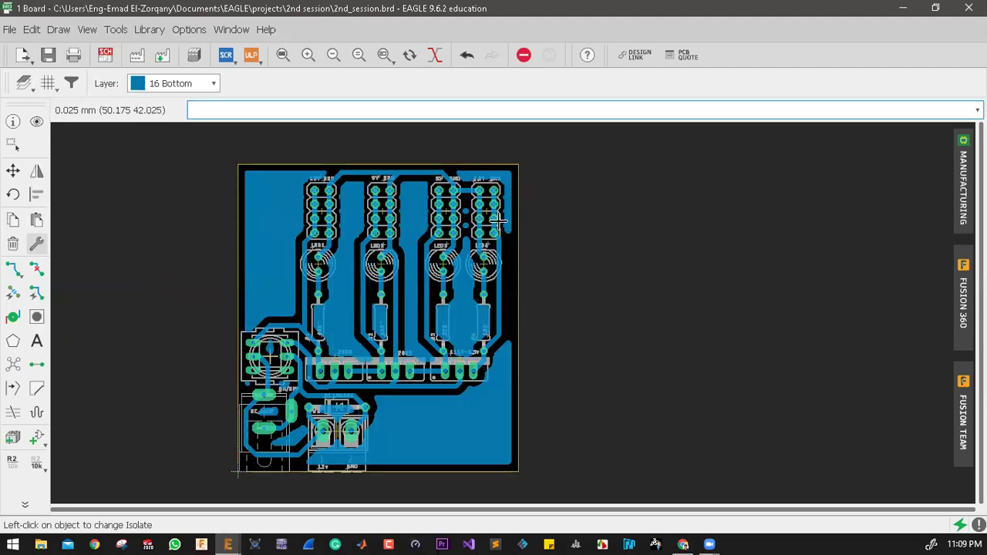
# Try an Isolate clearance of 2.54 on the grouped board
pyautogui.click(25, 246)
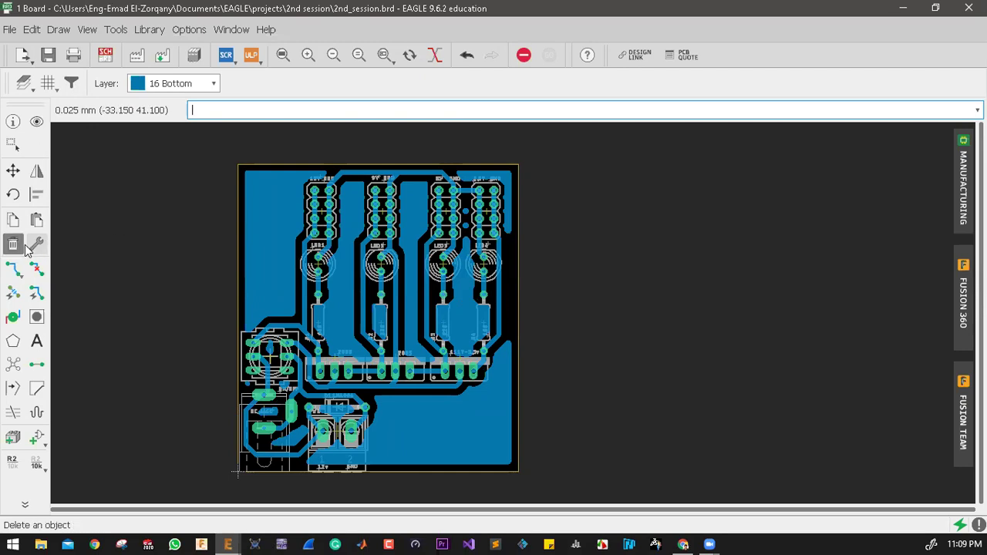
pyautogui.click(36, 245)
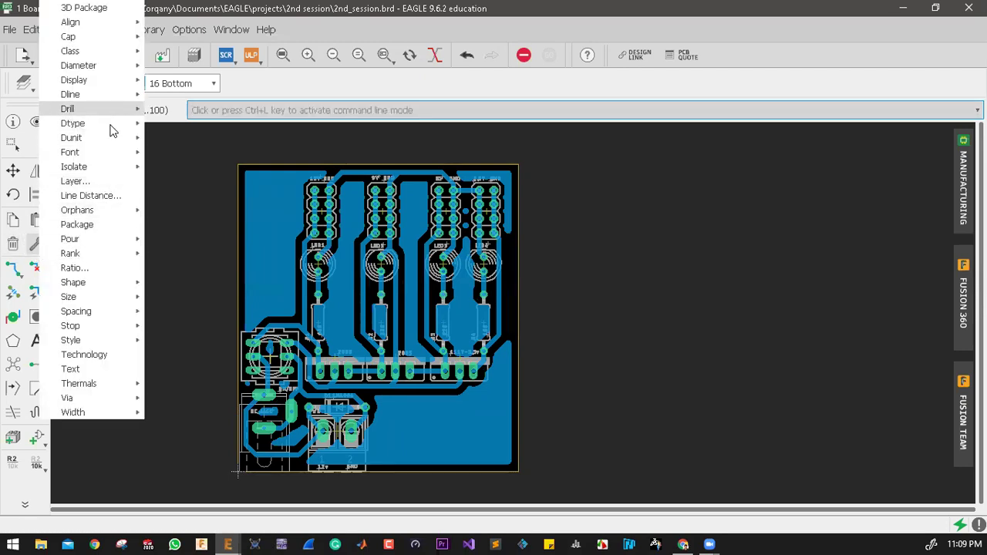
pyautogui.moveTo(116, 166)
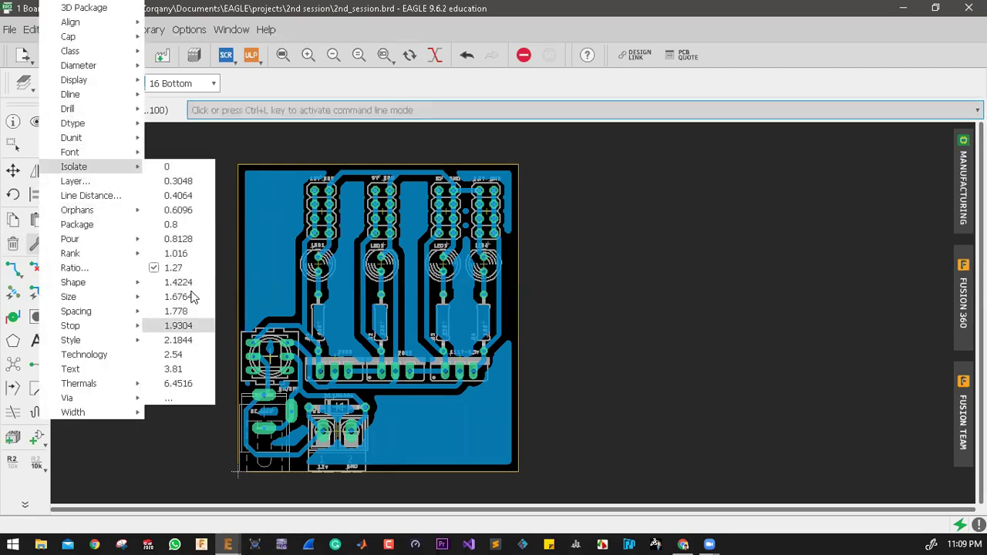
pyautogui.click(172, 357)
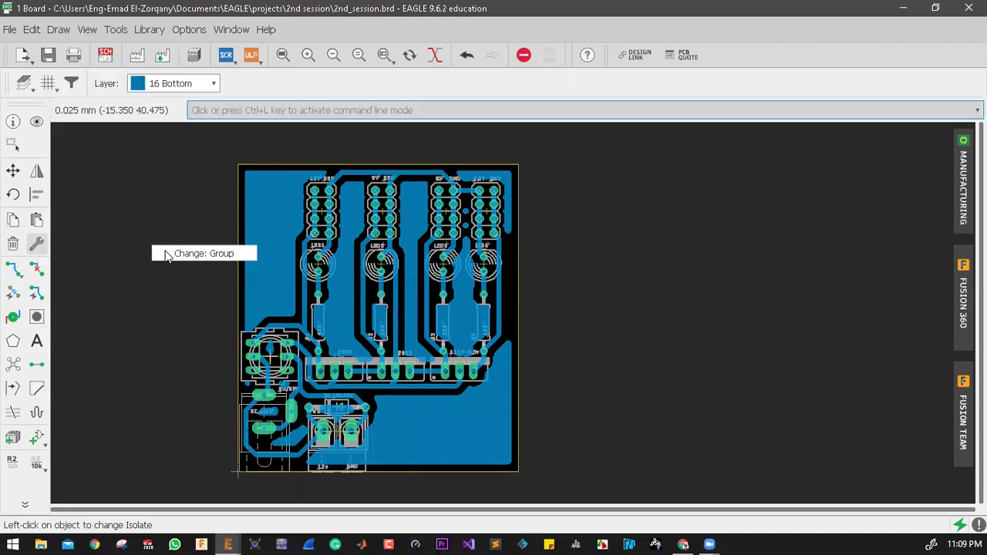
pyautogui.click(257, 329)
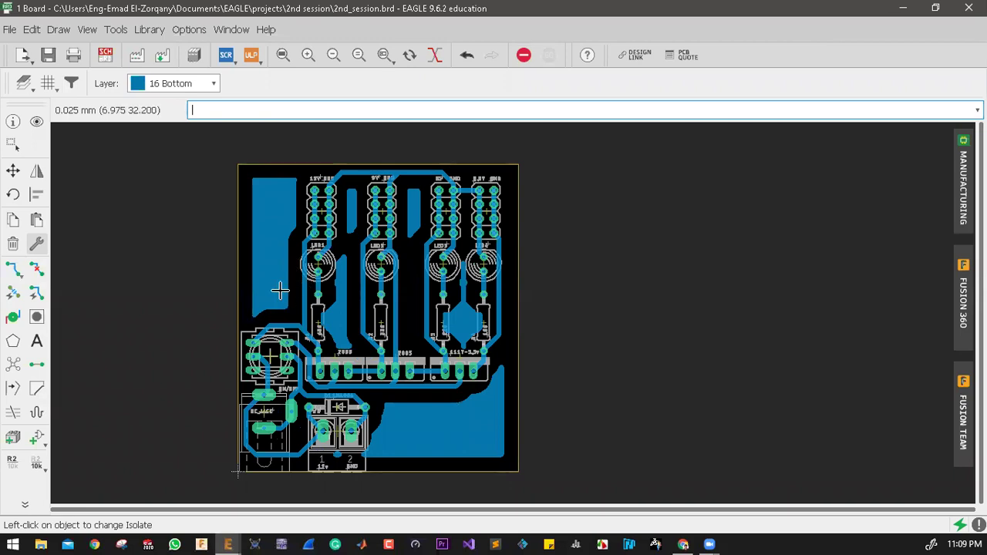
# Set the group's Isolate clearance back to a narrower preset of 0.8128
pyautogui.click(36, 244)
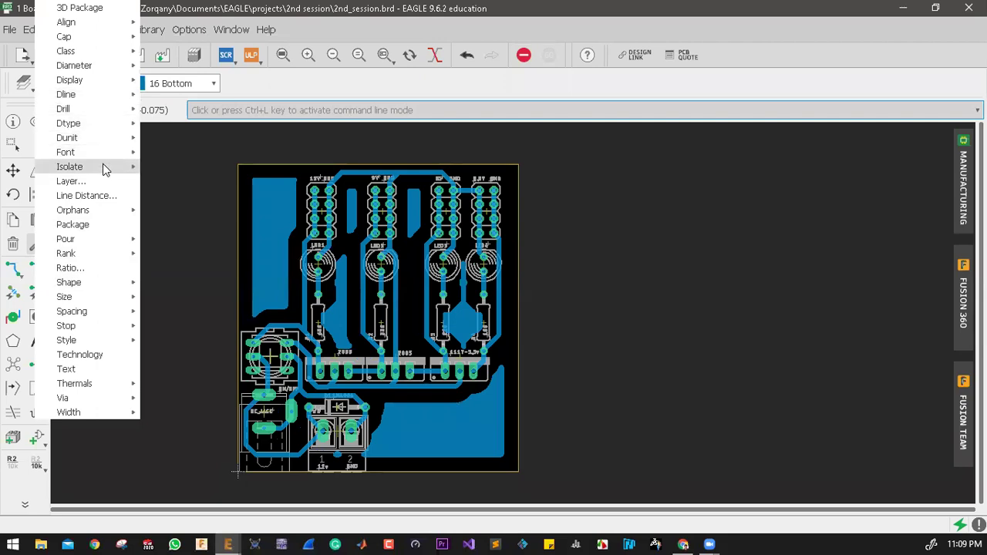
pyautogui.moveTo(104, 167)
pyautogui.click(185, 238)
pyautogui.rightClick(183, 201)
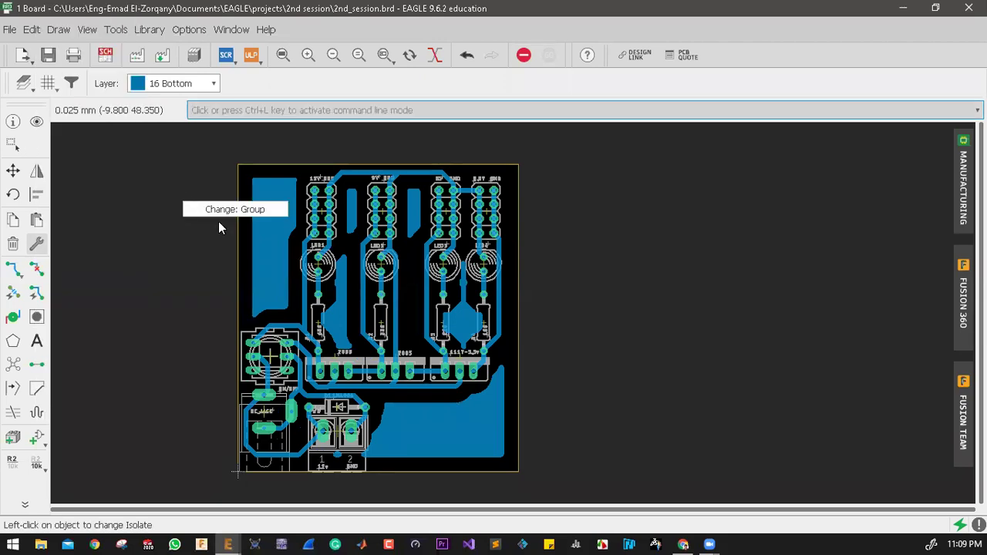
pyautogui.click(214, 211)
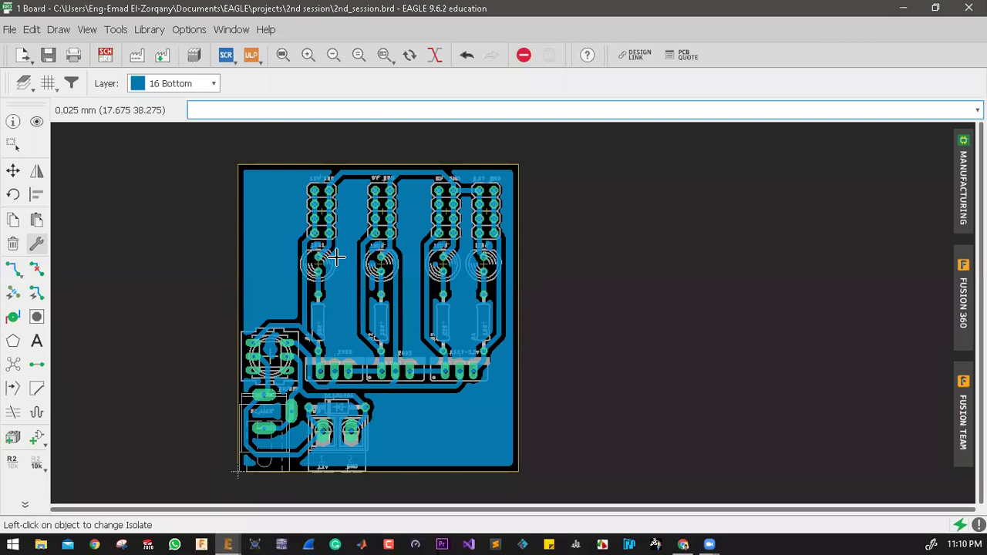
# Hide all layers and show only Bottom, Pads, Vias, Unrouted and Dimension
pyautogui.scroll(2, 337, 259)
pyautogui.scroll(-3, 335, 259)
pyautogui.scroll(1, 318, 304)
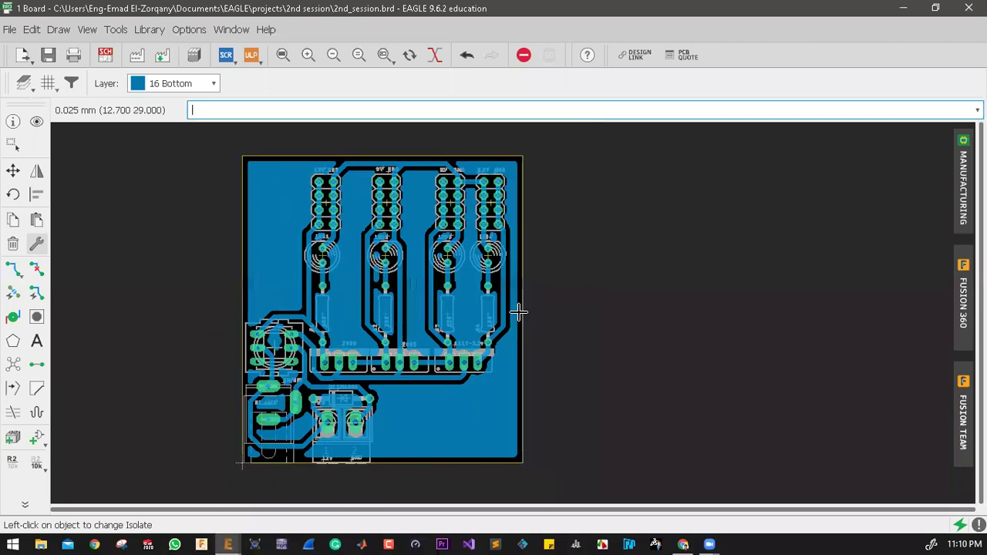
pyautogui.scroll(-1, 323, 263)
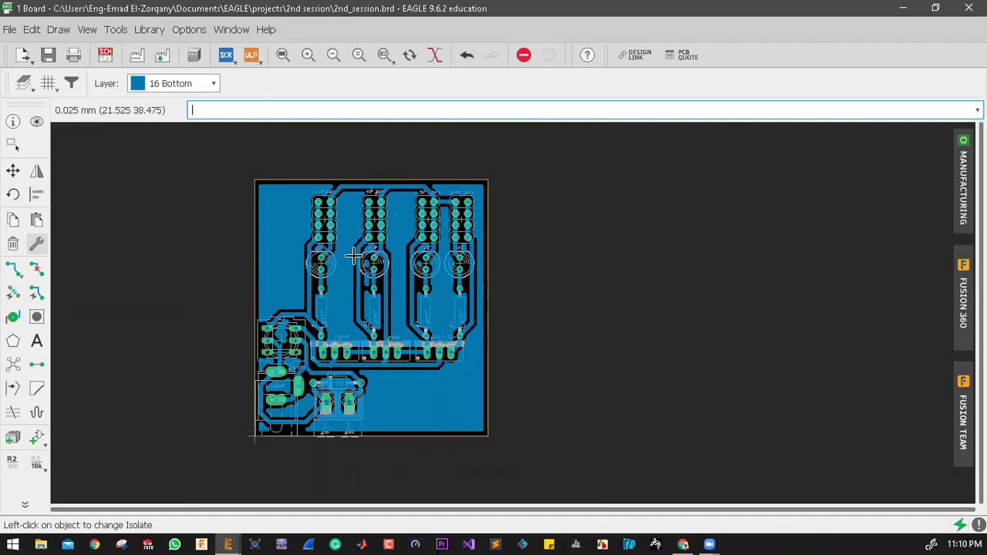
pyautogui.click(23, 84)
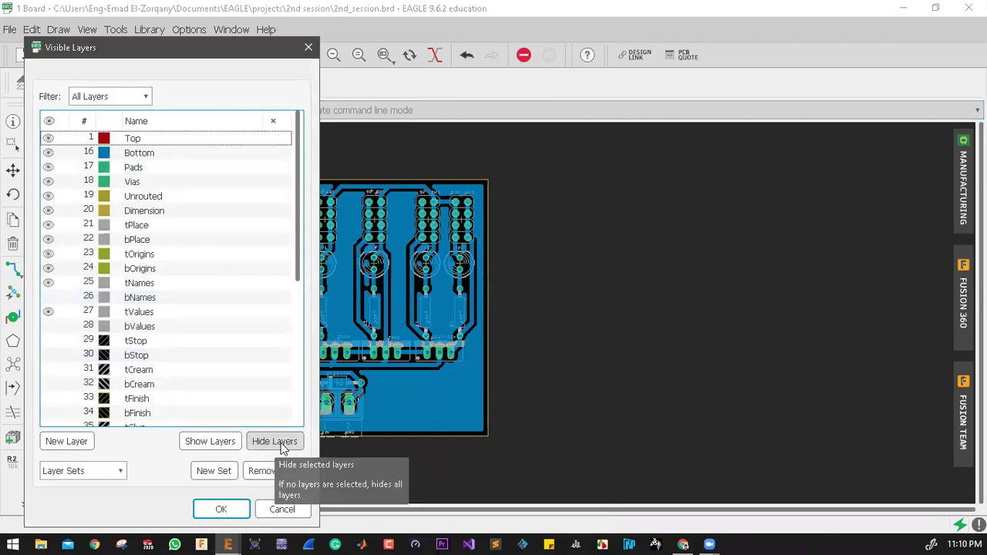
pyautogui.click(280, 443)
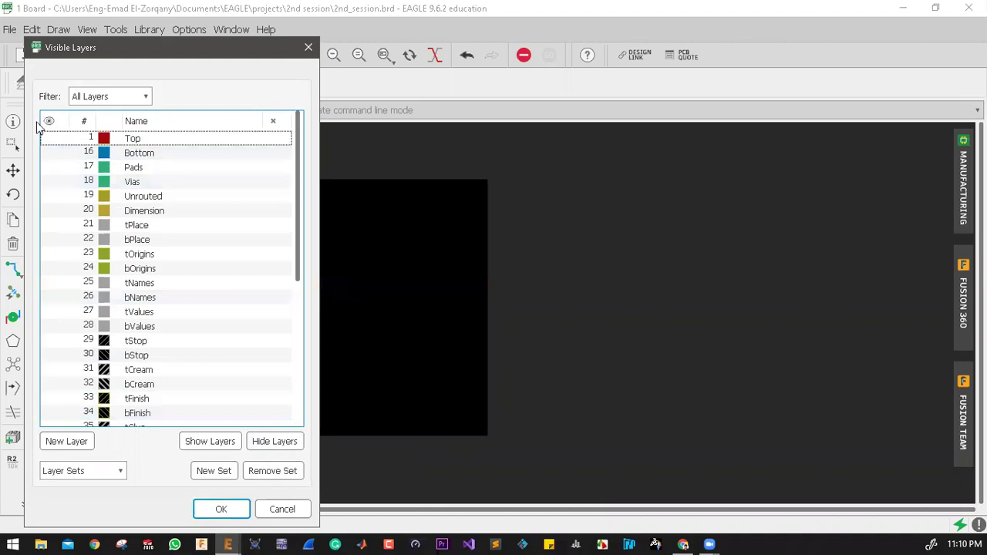
pyautogui.click(51, 154)
pyautogui.click(49, 152)
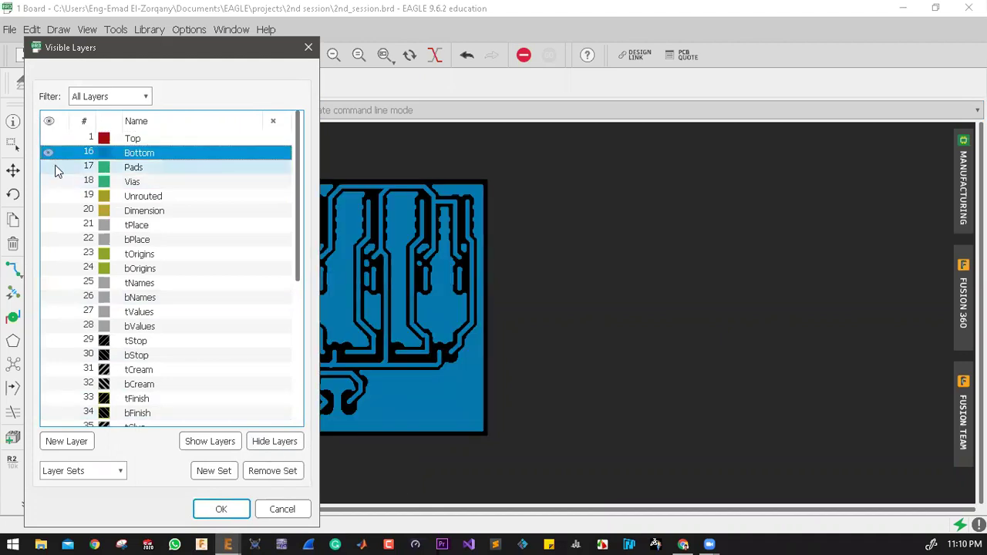
pyautogui.click(49, 168)
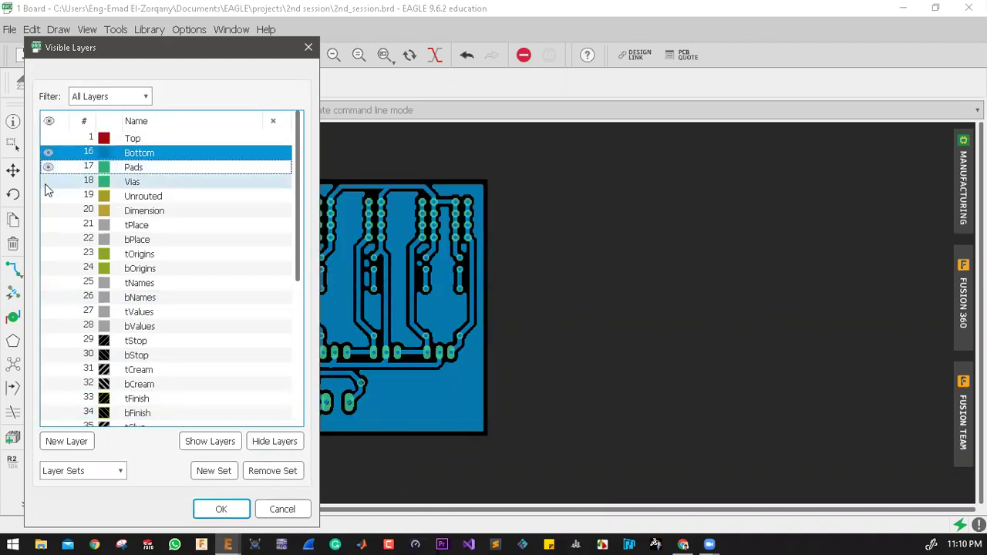
pyautogui.click(48, 181)
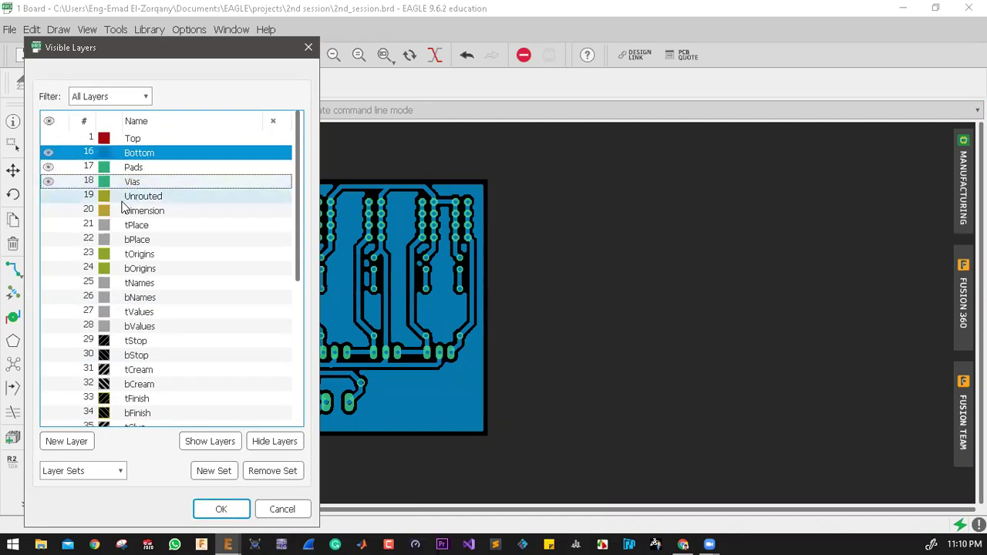
pyautogui.click(49, 196)
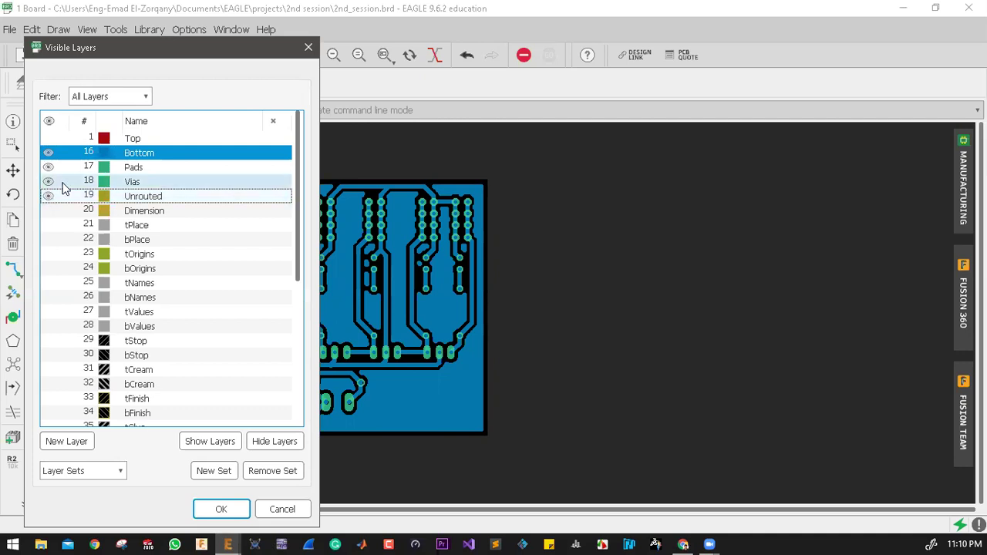
pyautogui.click(50, 211)
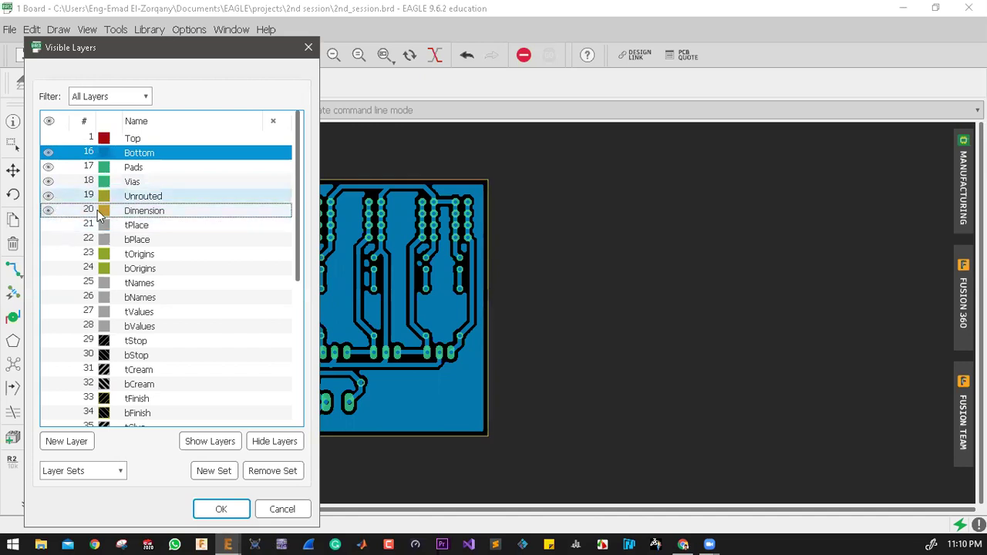
pyautogui.click(222, 510)
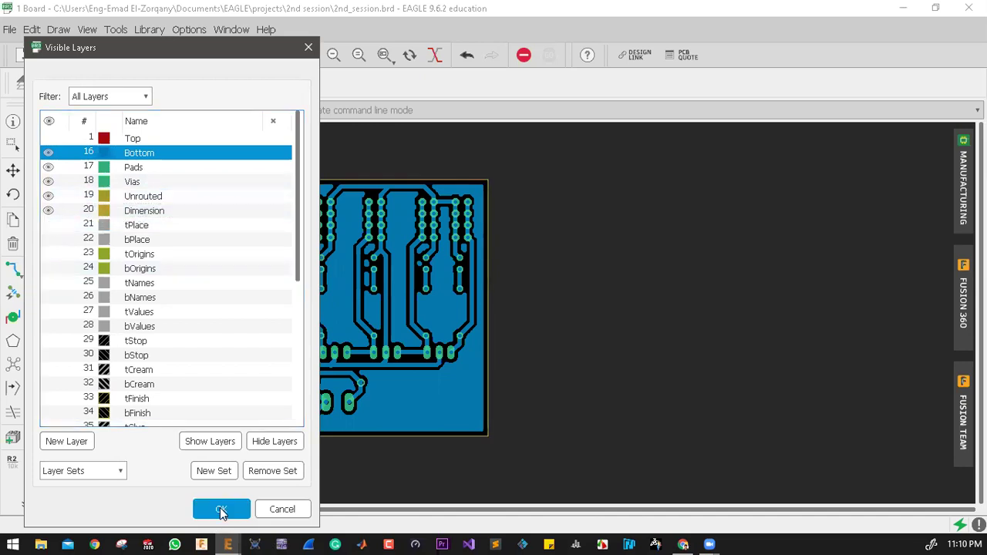
# Examine the traces, pads and copper pour clearances on the filtered board, from the power input area up to the headers
pyautogui.scroll(4, 356, 419)
pyautogui.scroll(2, 356, 419)
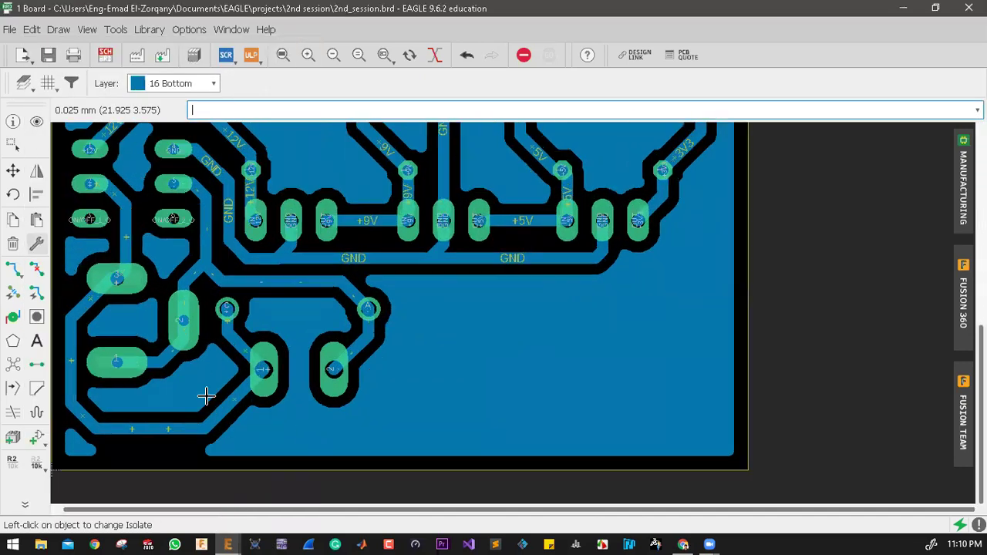
pyautogui.scroll(-1, 313, 373)
pyautogui.scroll(-5, 312, 373)
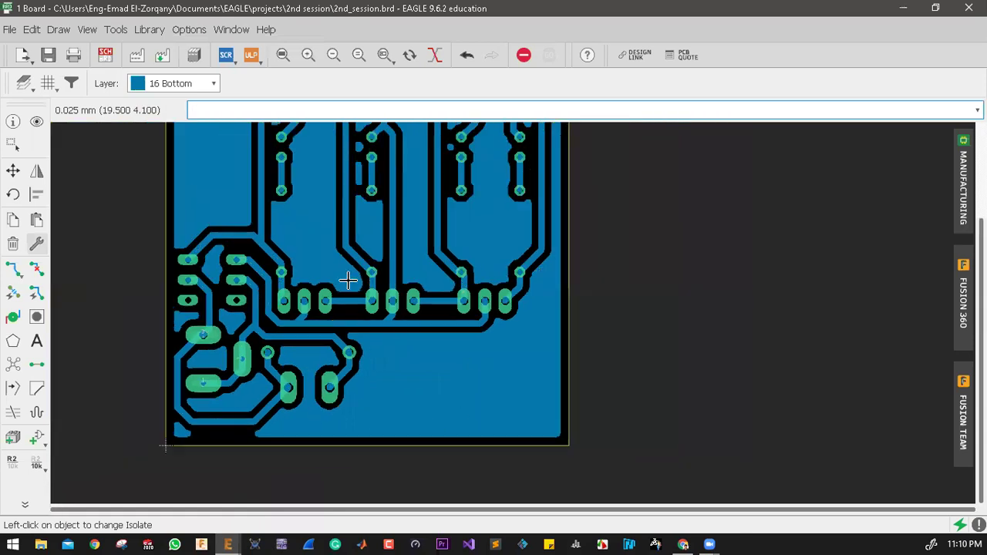
pyautogui.scroll(1, 380, 359)
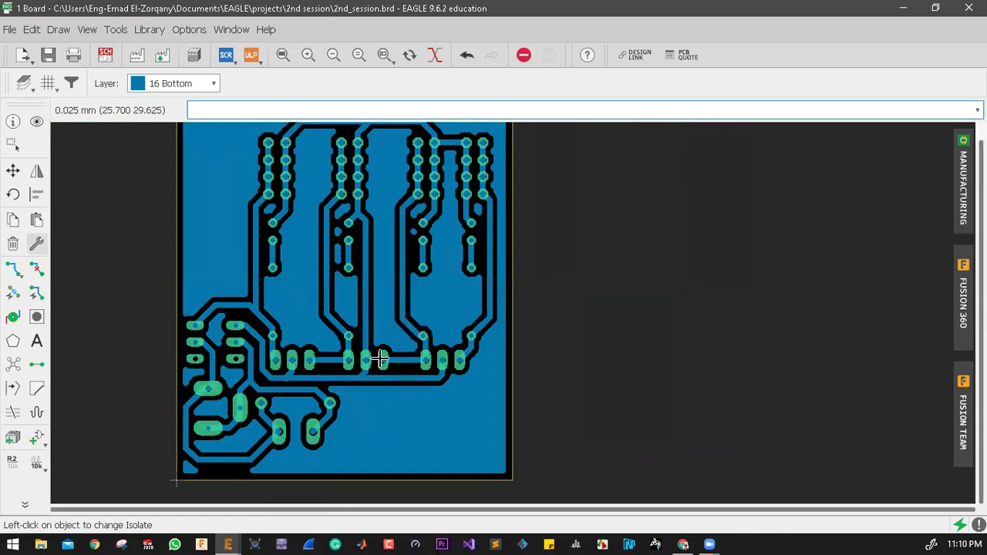
# Print the filtered board to the PDF file 2nd_session.pdf on A4 paper
pyautogui.scroll(-1, 379, 360)
pyautogui.scroll(-1, 378, 360)
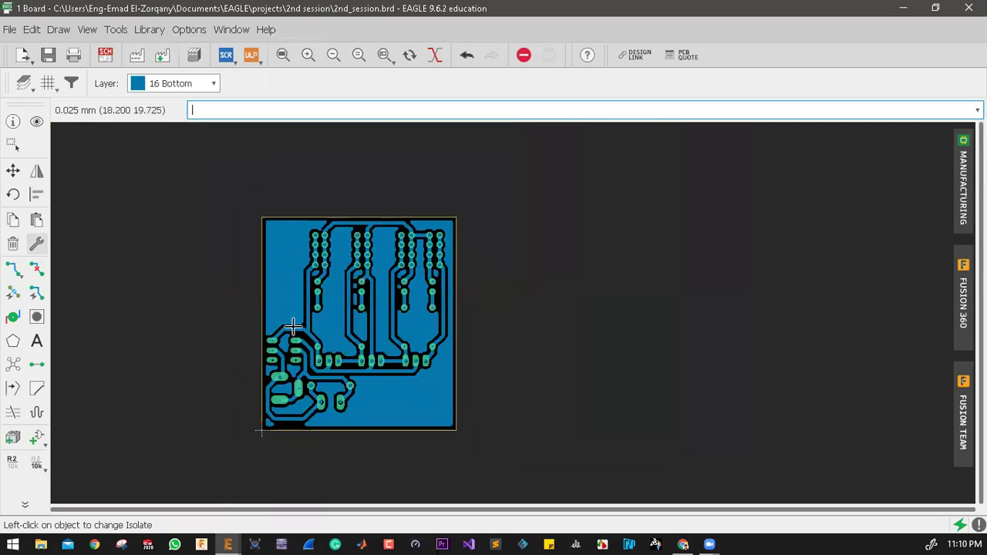
pyautogui.click(74, 56)
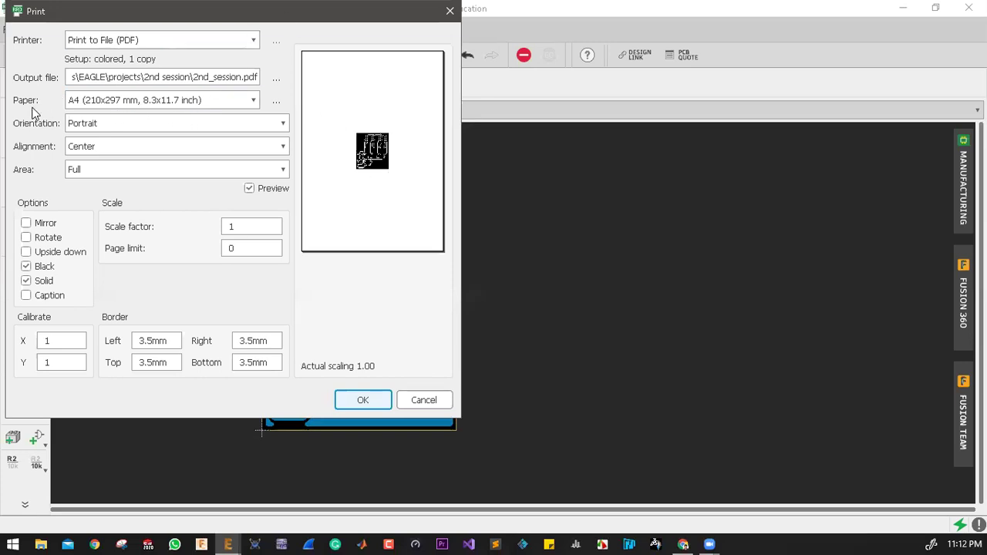
pyautogui.click(77, 105)
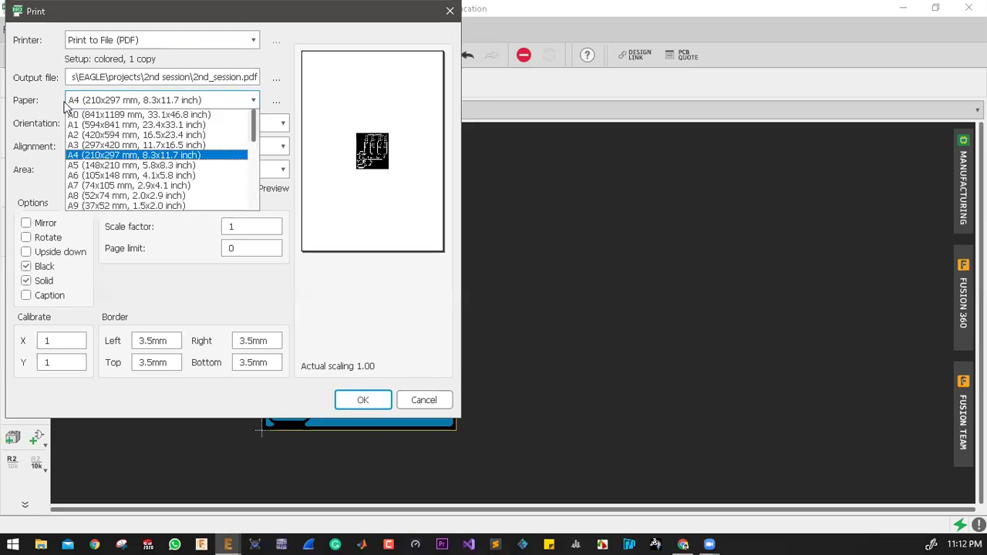
pyautogui.click(85, 155)
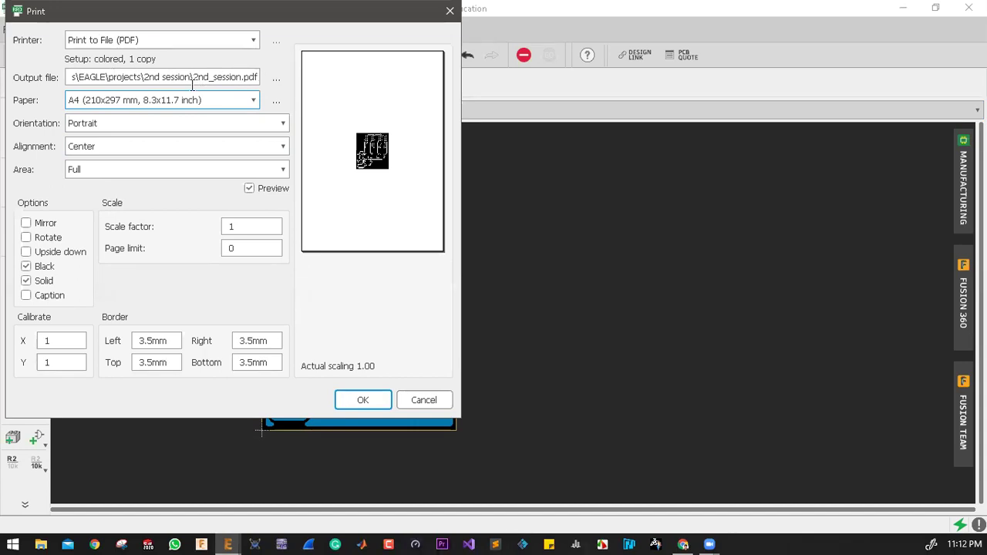
pyautogui.click(361, 401)
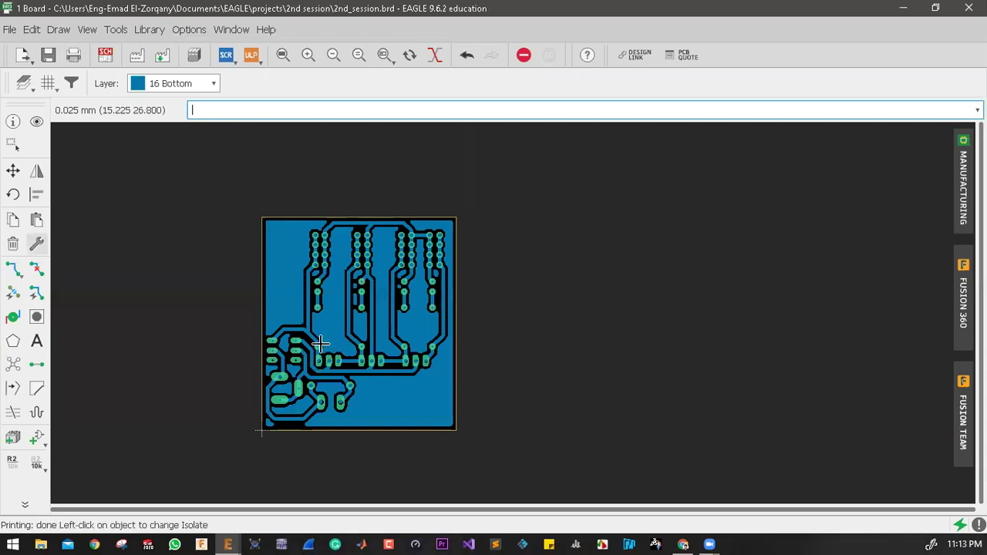
# Switch to the EAGLE Control Panel, refresh the 2nd session project's file list and open 2nd_session.pdf
pyautogui.moveTo(230, 540)
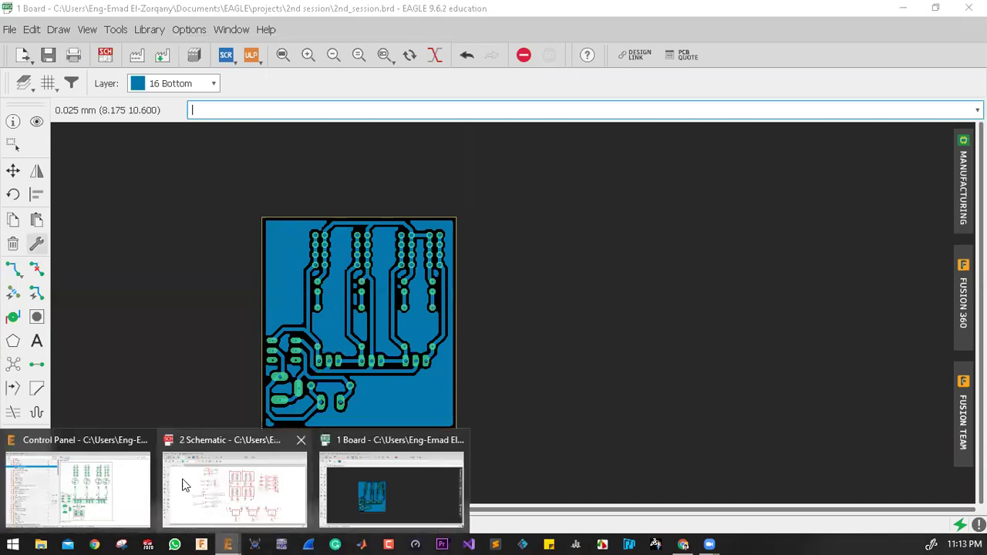
pyautogui.click(89, 487)
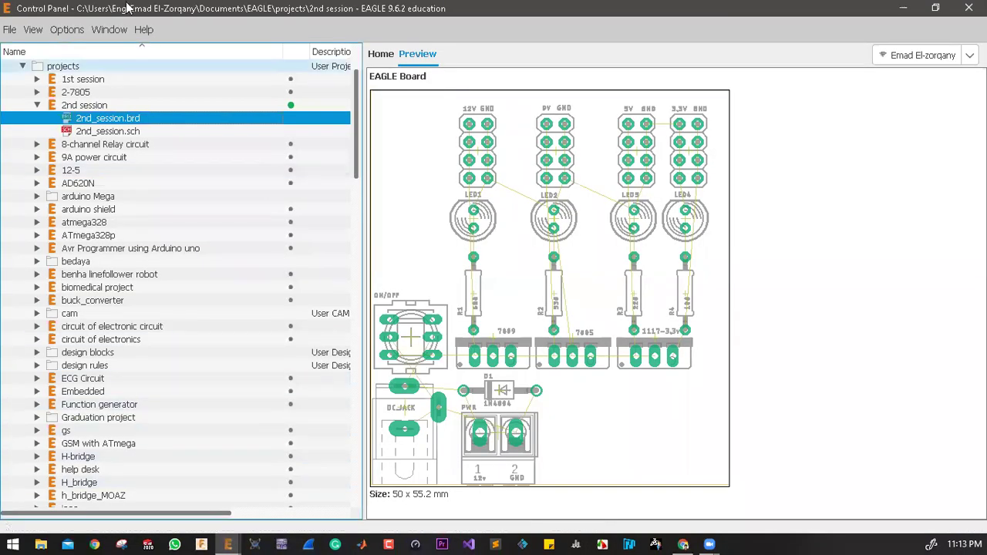
pyautogui.click(36, 105)
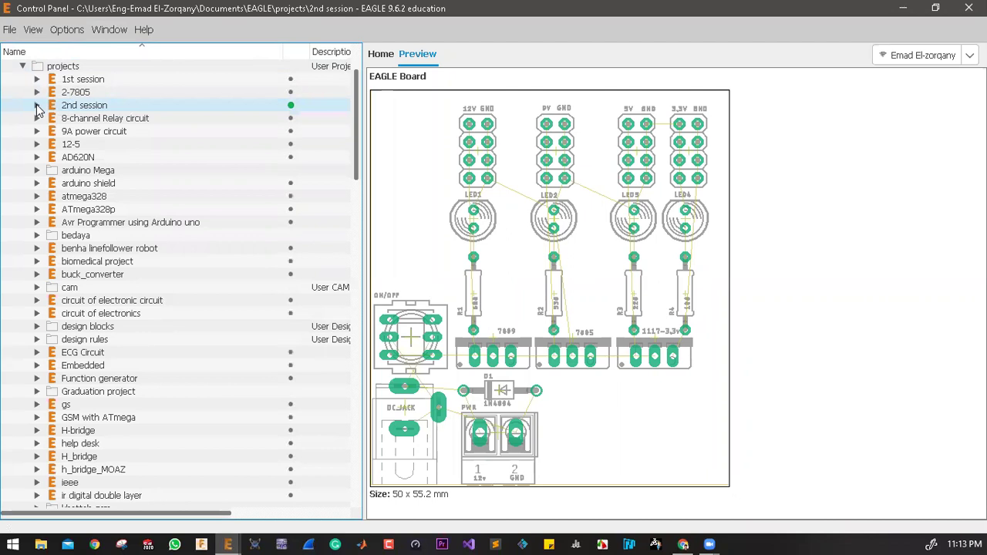
pyautogui.click(37, 105)
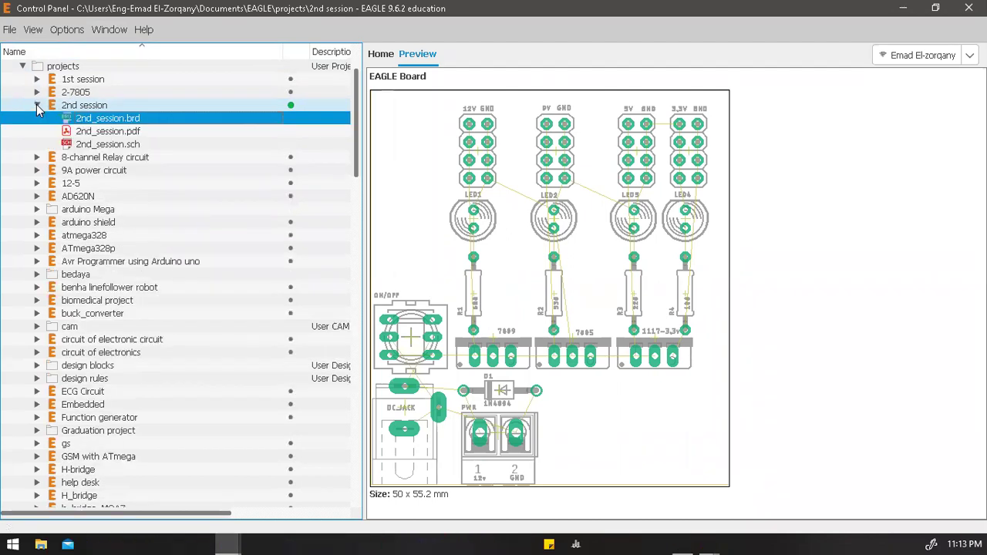
pyautogui.click(155, 132)
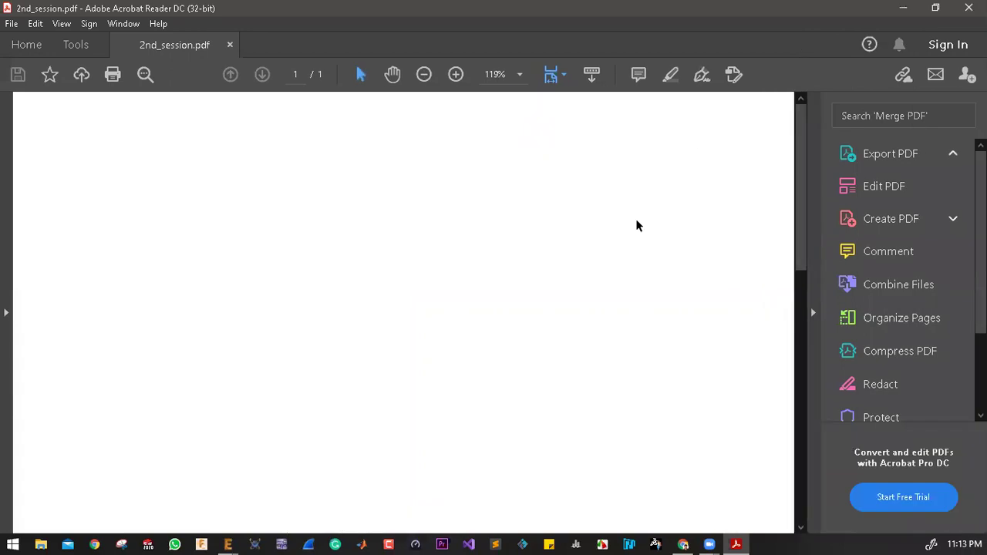
# Examine the printed copper layout in the PDF at 100% zoom
pyautogui.scroll(-5, 637, 225)
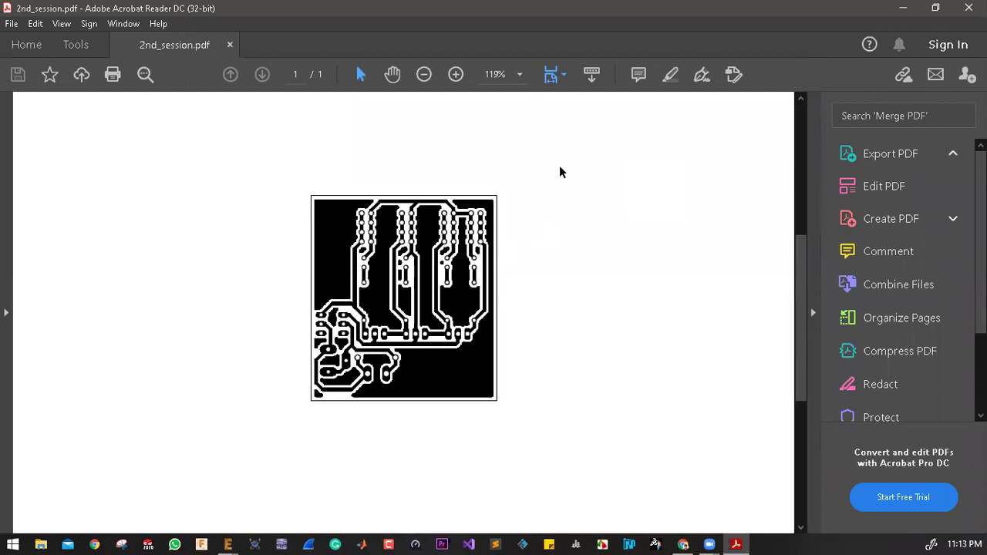
pyautogui.click(524, 74)
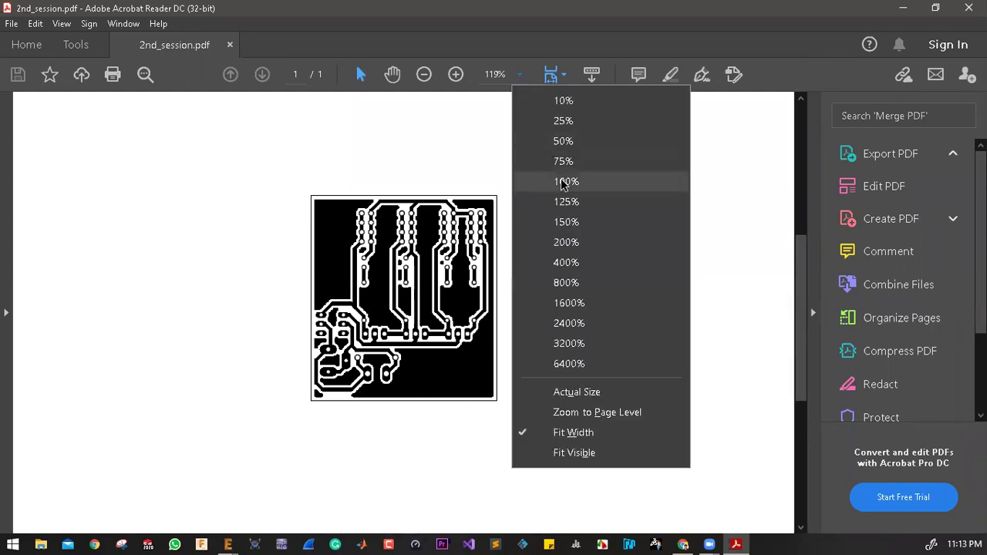
pyautogui.click(564, 182)
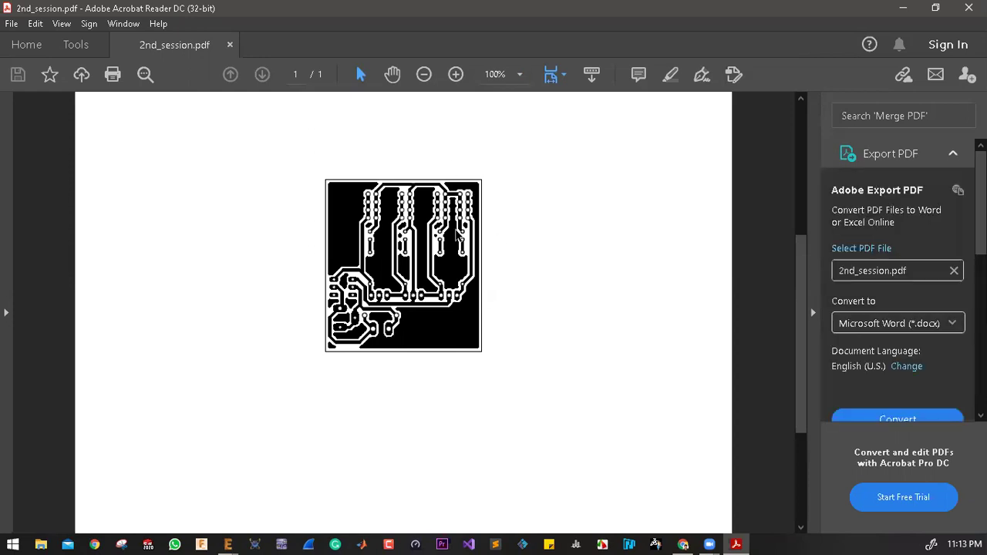
pyautogui.click(521, 75)
pyautogui.click(566, 181)
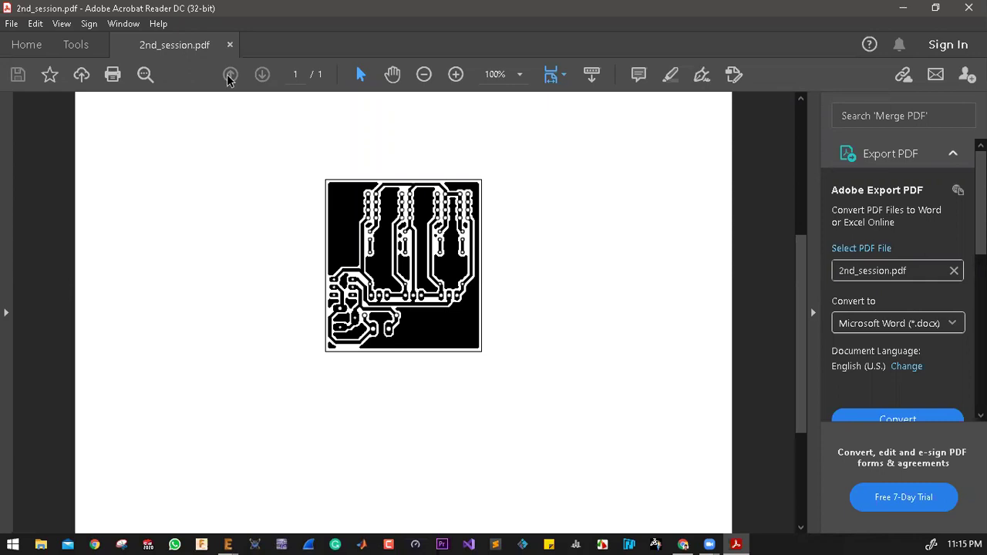
# Close the PDF and its reader, and collapse the 2nd session project in the Control Panel
pyautogui.click(228, 45)
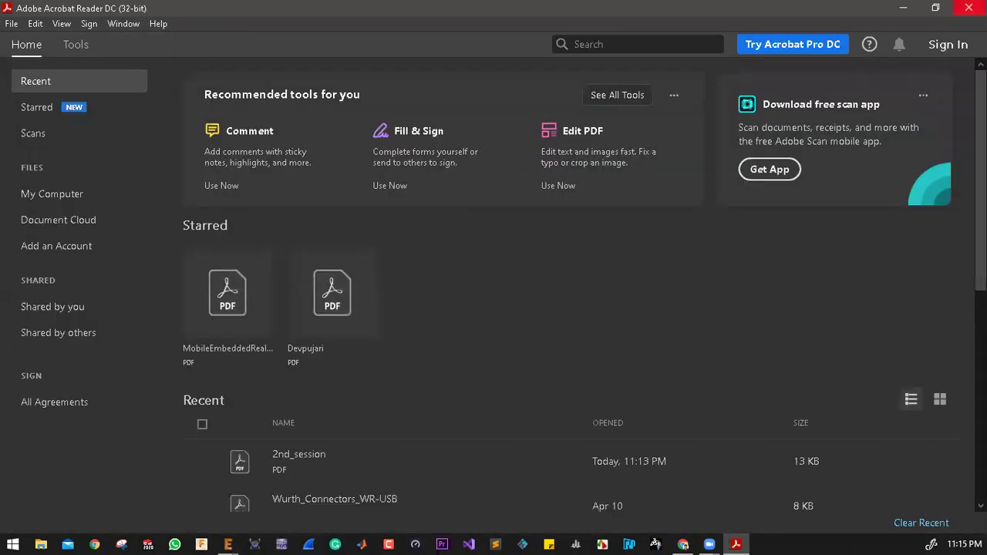
pyautogui.click(968, 8)
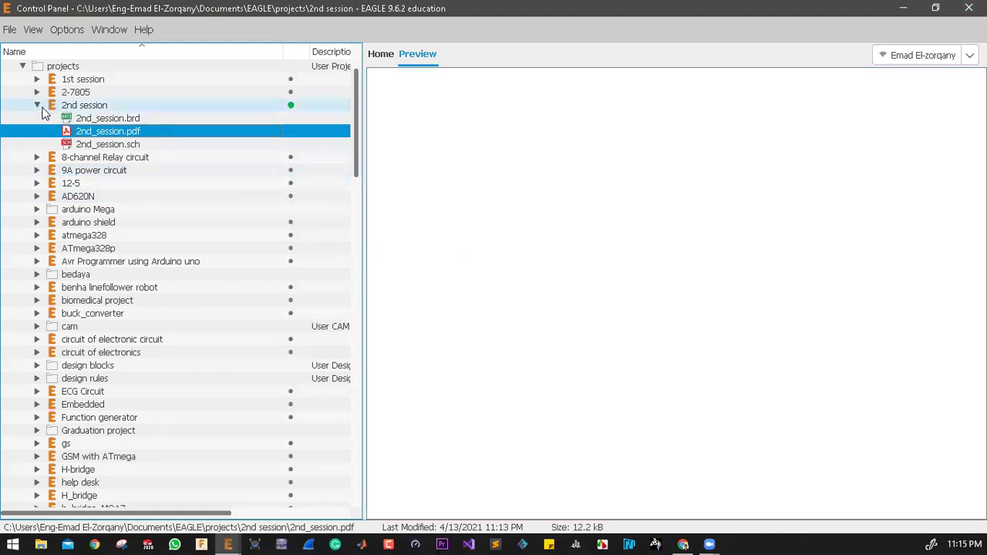
pyautogui.click(36, 104)
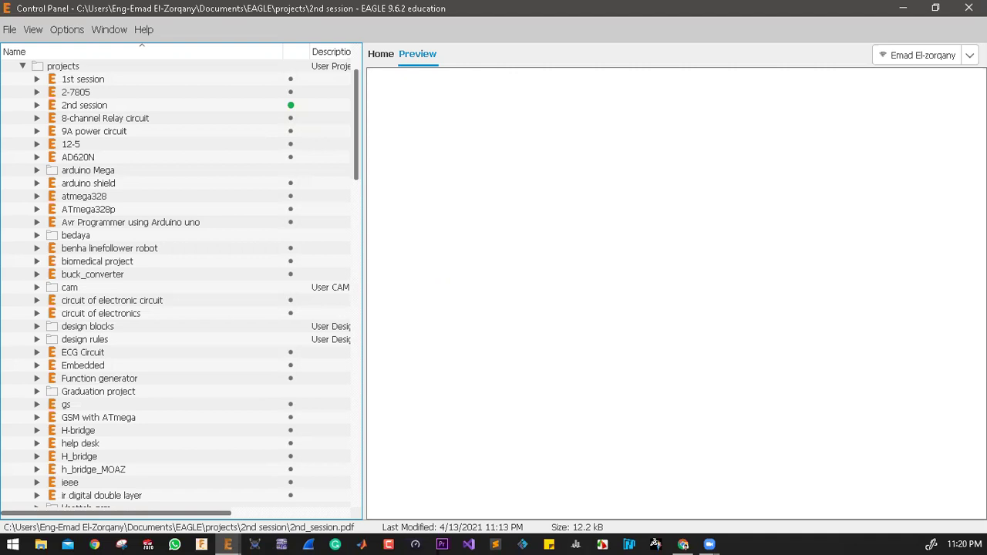
# Switch to the board editor and show all the board's layers again
pyautogui.click(229, 545)
pyautogui.click(375, 476)
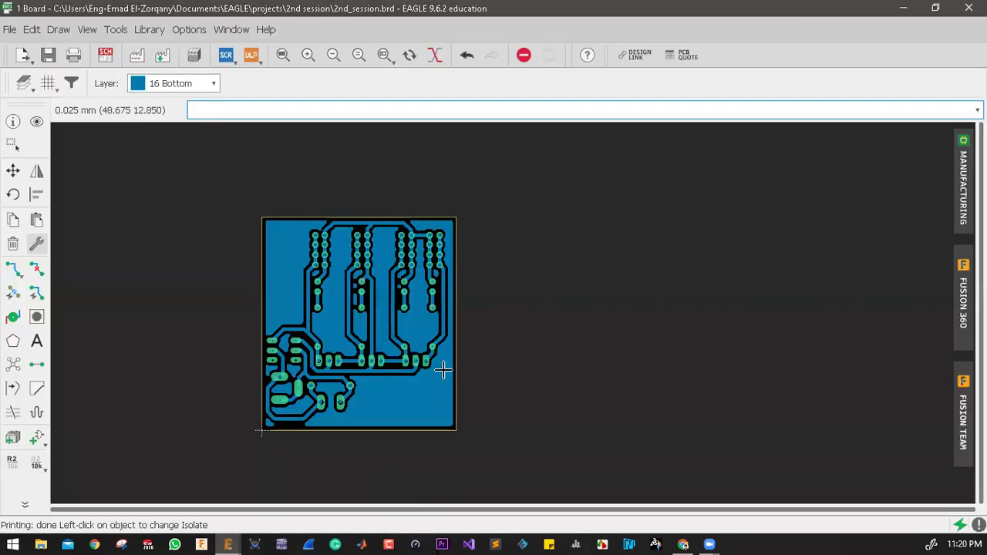
pyautogui.click(23, 83)
pyautogui.click(191, 405)
pyautogui.click(202, 472)
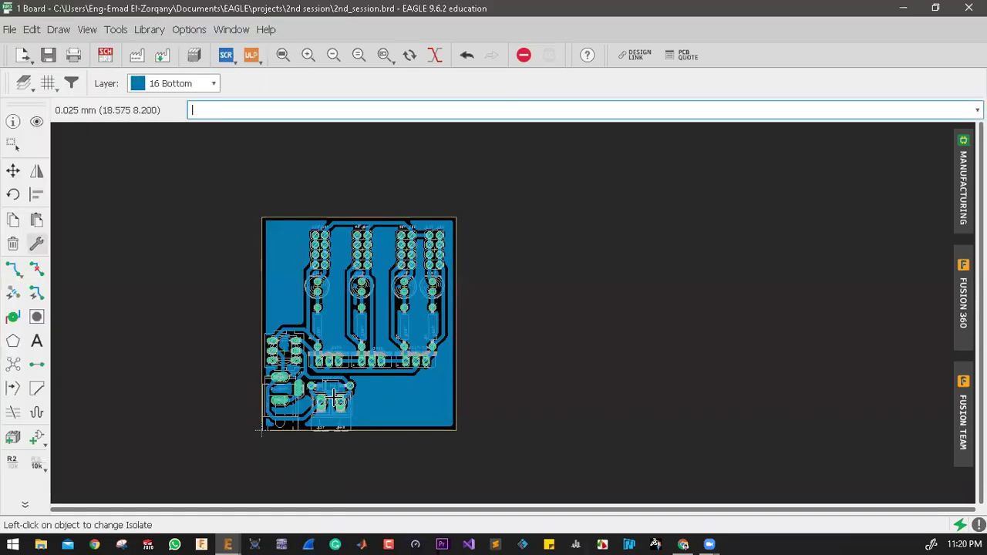
# Rip up the copper pour polygon on the bottom layer so only its outline is drawn
pyautogui.scroll(5, 339, 391)
pyautogui.scroll(-2, 350, 380)
pyautogui.scroll(5, 389, 377)
pyautogui.scroll(-5, 349, 383)
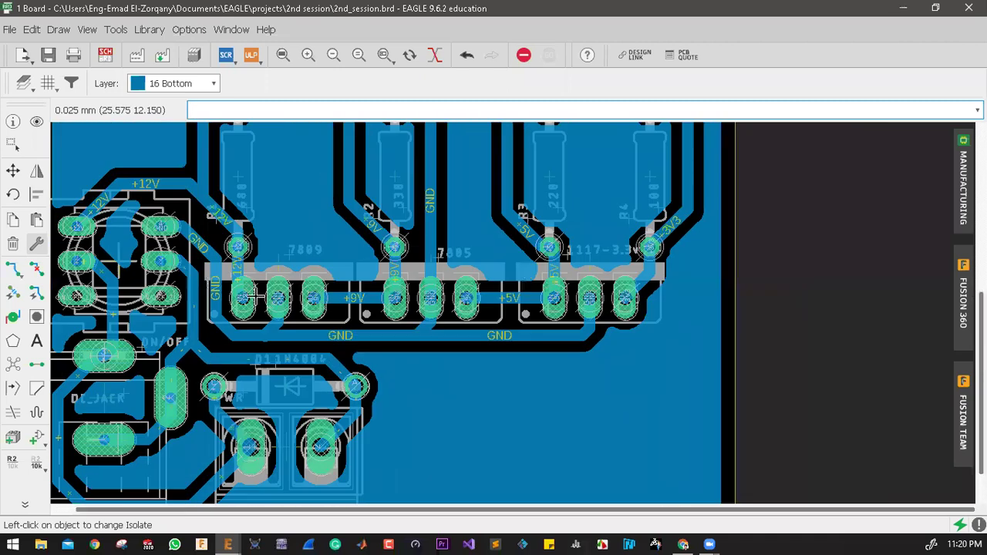
pyautogui.scroll(4, 224, 289)
pyautogui.rightClick(226, 293)
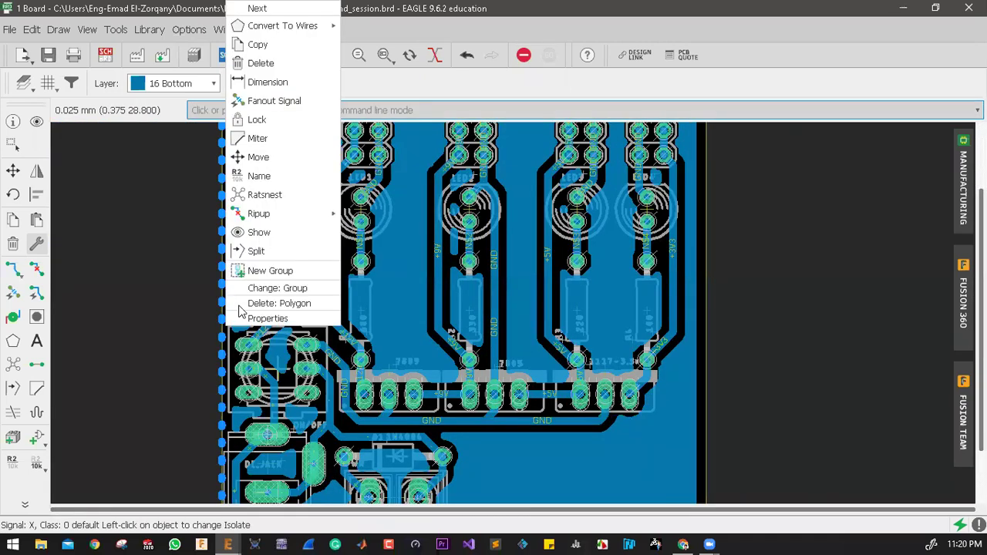
pyautogui.moveTo(259, 214)
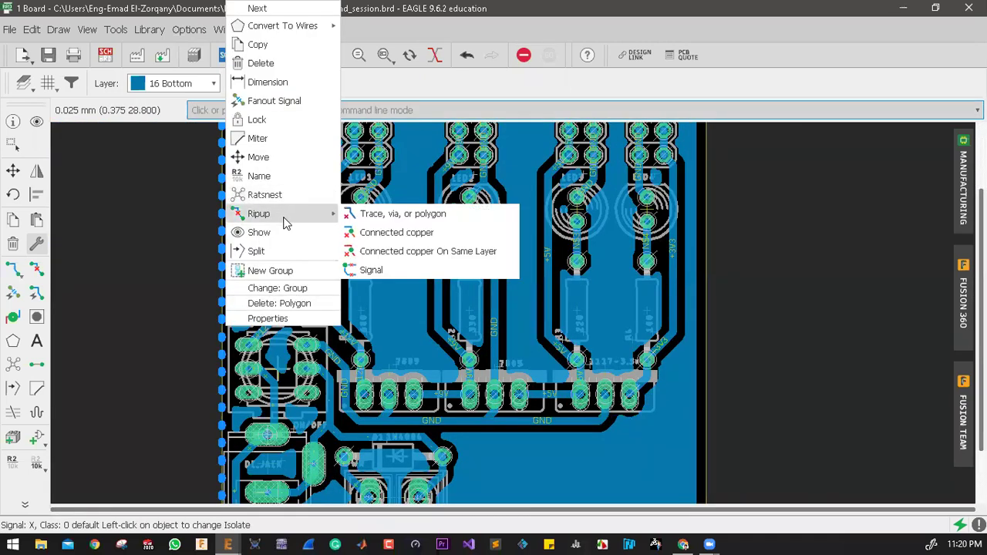
pyautogui.click(390, 214)
pyautogui.scroll(-1, 289, 262)
pyautogui.scroll(-2, 247, 262)
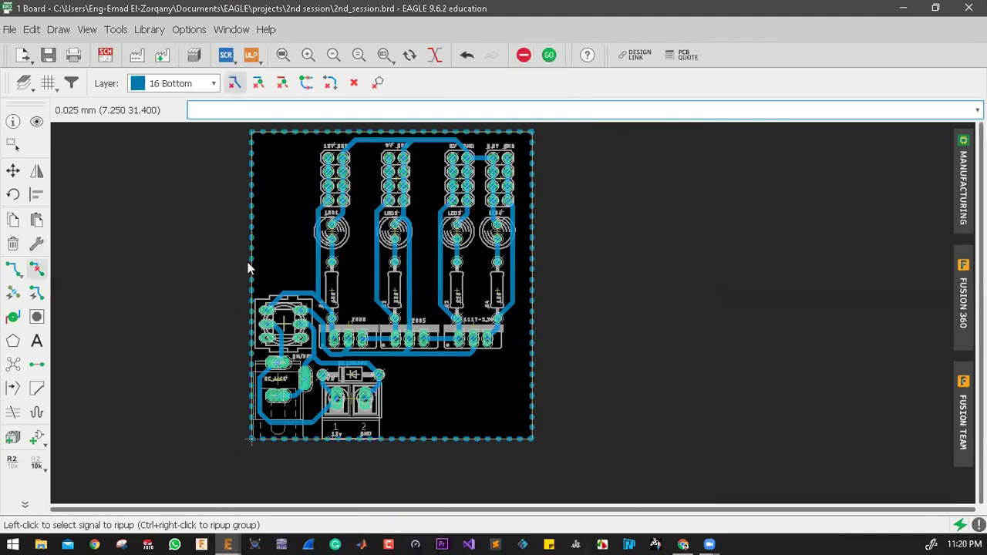
# Delete the bottom-layer pour polygon around the board, including its remaining edges
pyautogui.rightClick(254, 283)
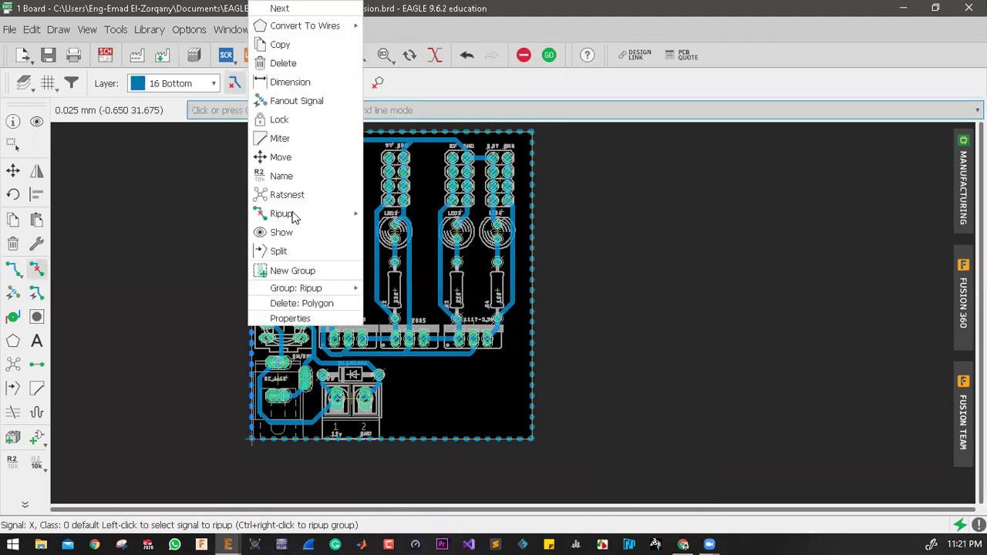
pyautogui.click(301, 65)
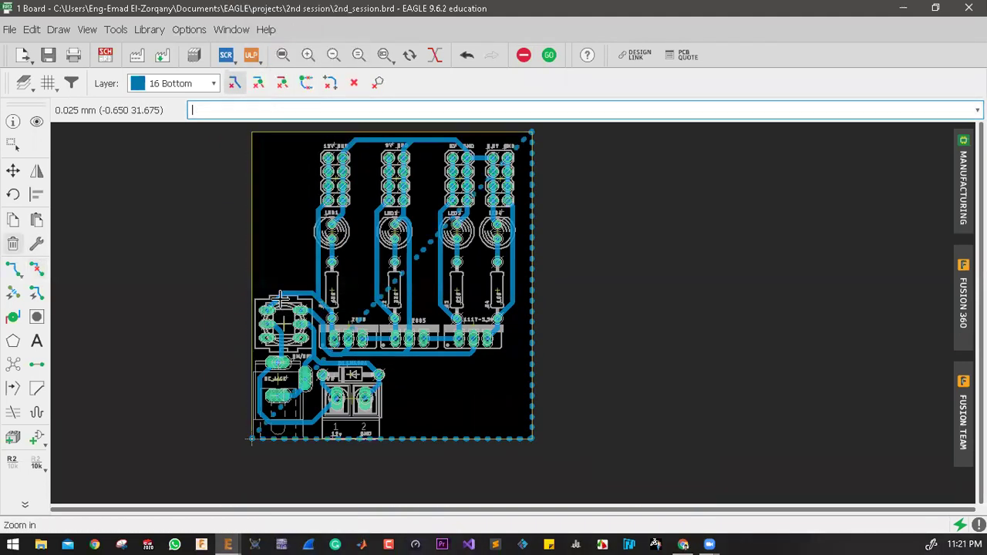
pyautogui.click(426, 249)
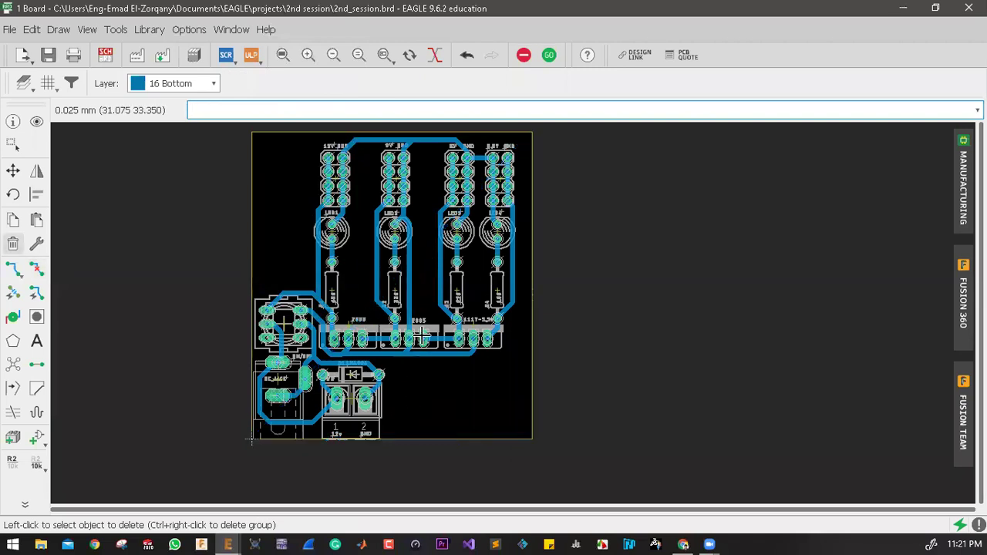
# Start a polygon on the 16 Bottom layer at the board's upper-left corner (0, 55) and draw its top edge to (50, 55)
pyautogui.scroll(2, 385, 324)
pyautogui.scroll(-3, 330, 232)
pyautogui.scroll(3, 331, 232)
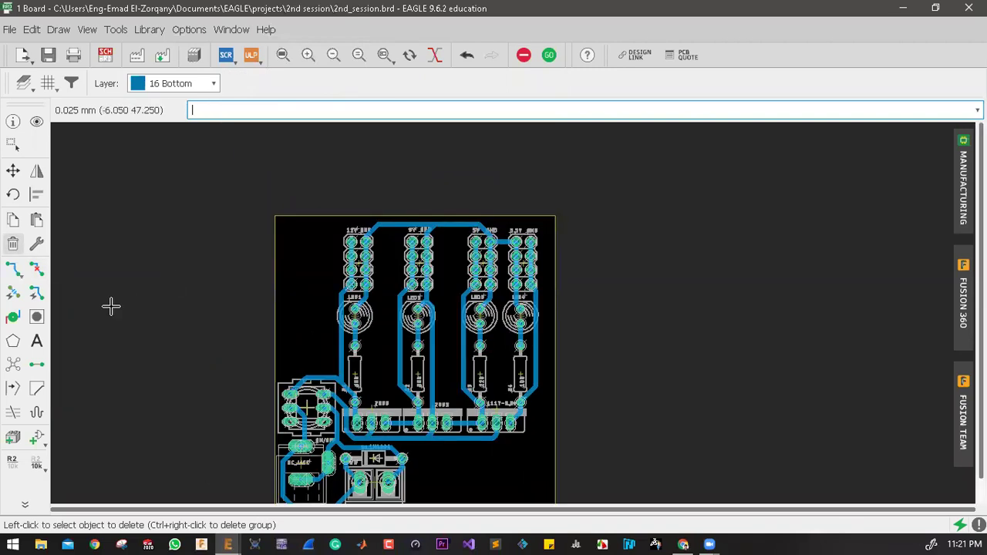
pyautogui.click(13, 341)
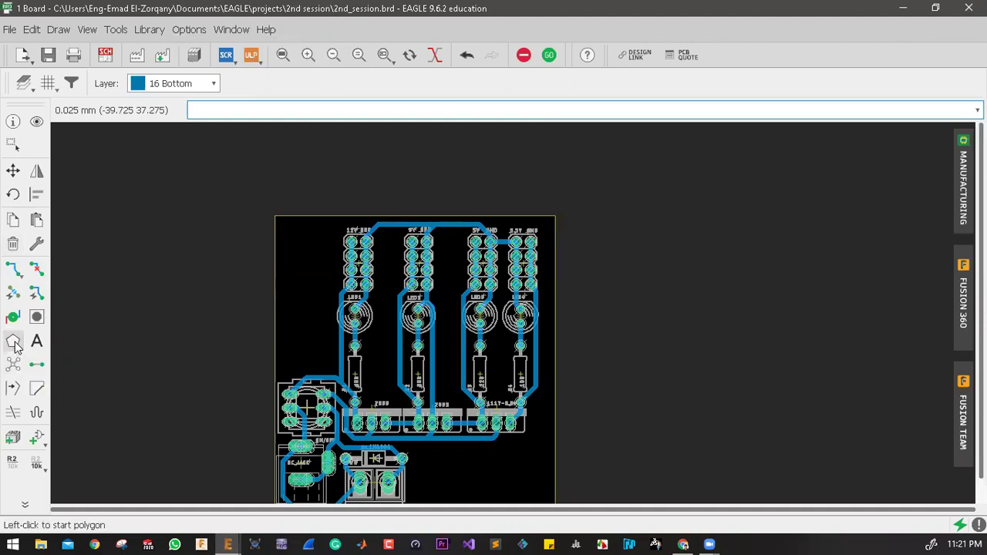
pyautogui.scroll(1, 265, 221)
pyautogui.scroll(4, 285, 218)
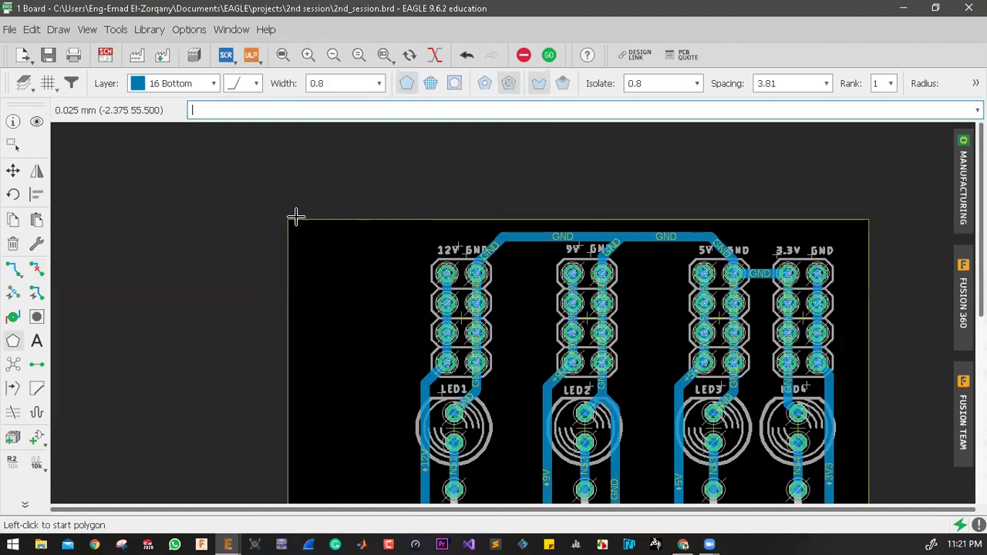
pyautogui.scroll(3, 259, 245)
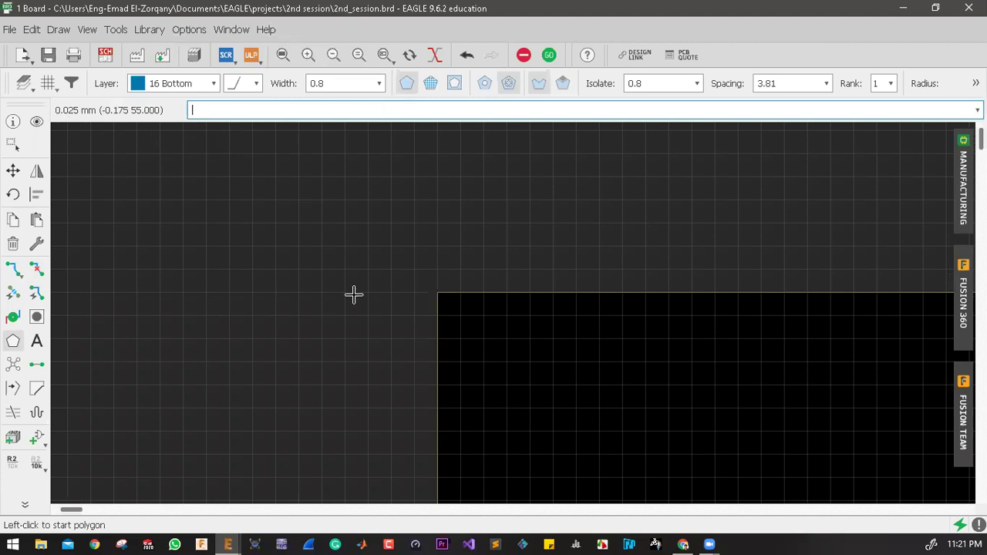
pyautogui.click(437, 293)
pyautogui.scroll(-5, 455, 262)
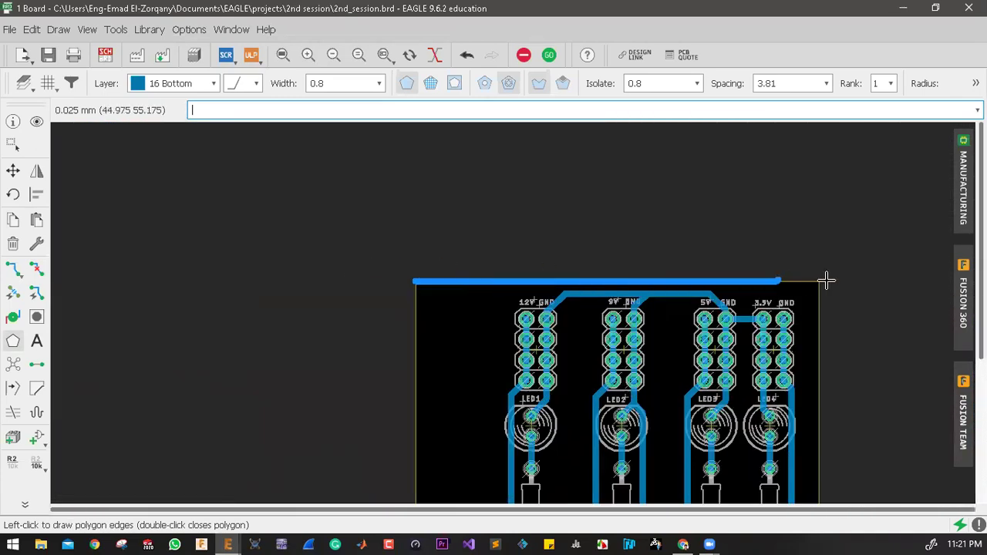
pyautogui.scroll(10, 825, 281)
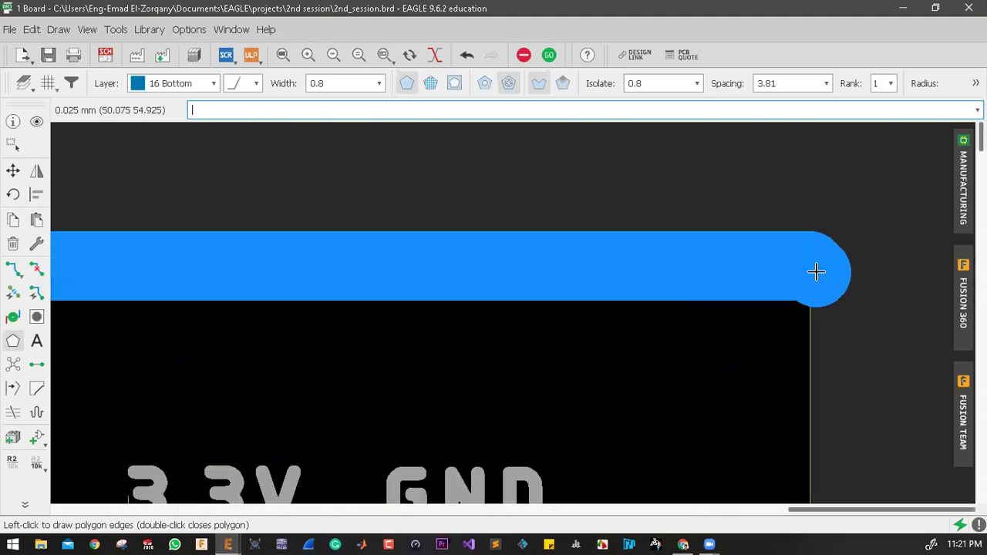
pyautogui.scroll(4, 816, 271)
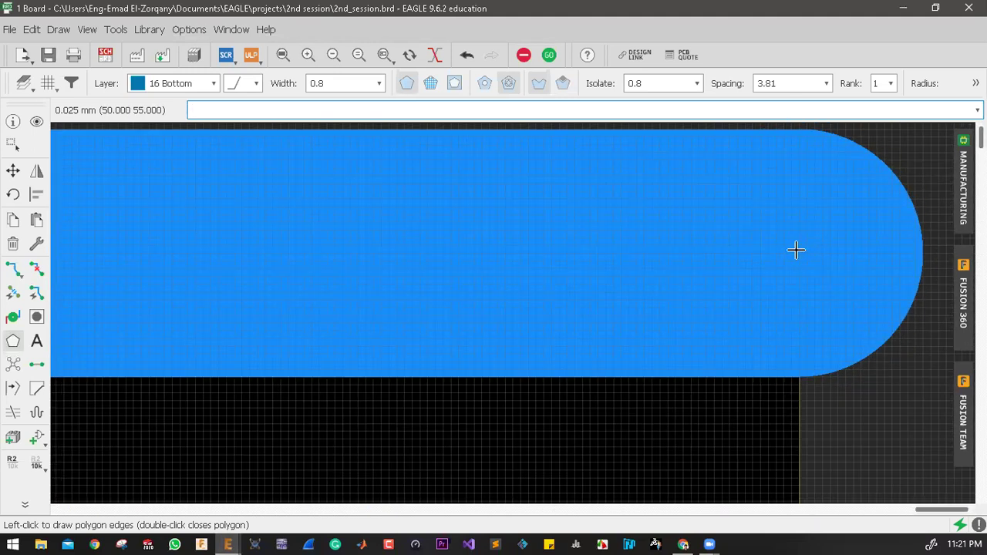
pyautogui.scroll(-5, 795, 249)
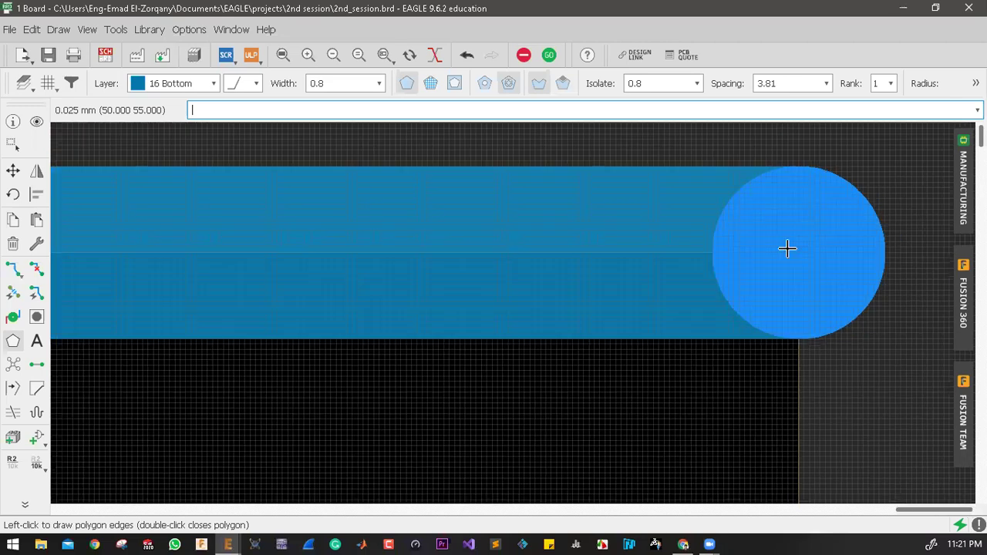
# Draw the polygon's right edge down the board outline to the lower-right corner at (50, 0)
pyautogui.scroll(-5, 797, 343)
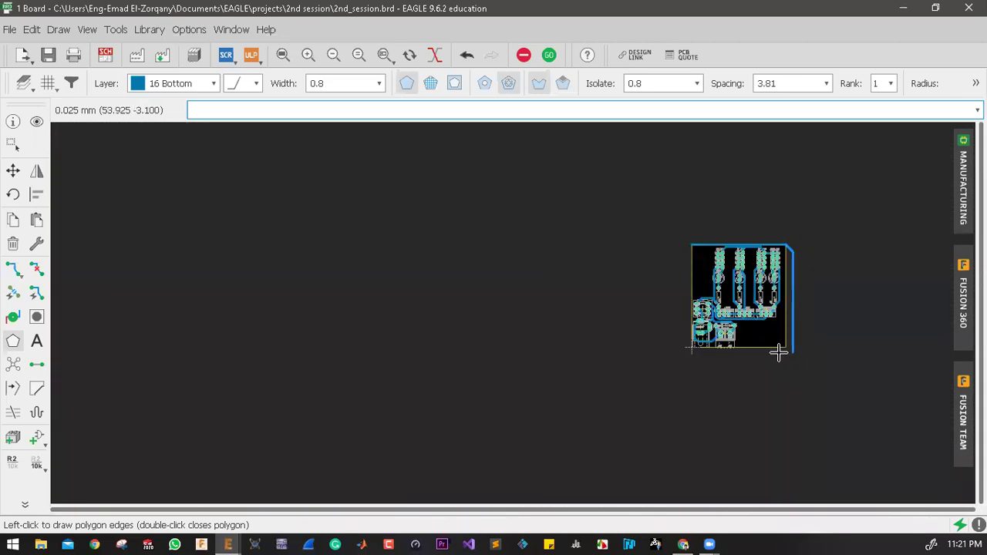
pyautogui.scroll(4, 775, 347)
pyautogui.scroll(6, 798, 330)
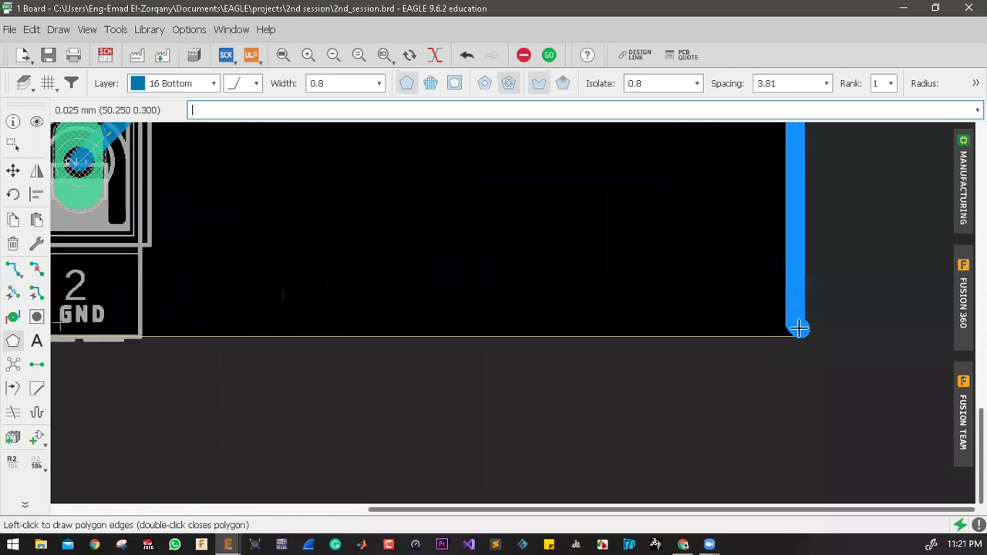
pyautogui.scroll(1, 788, 353)
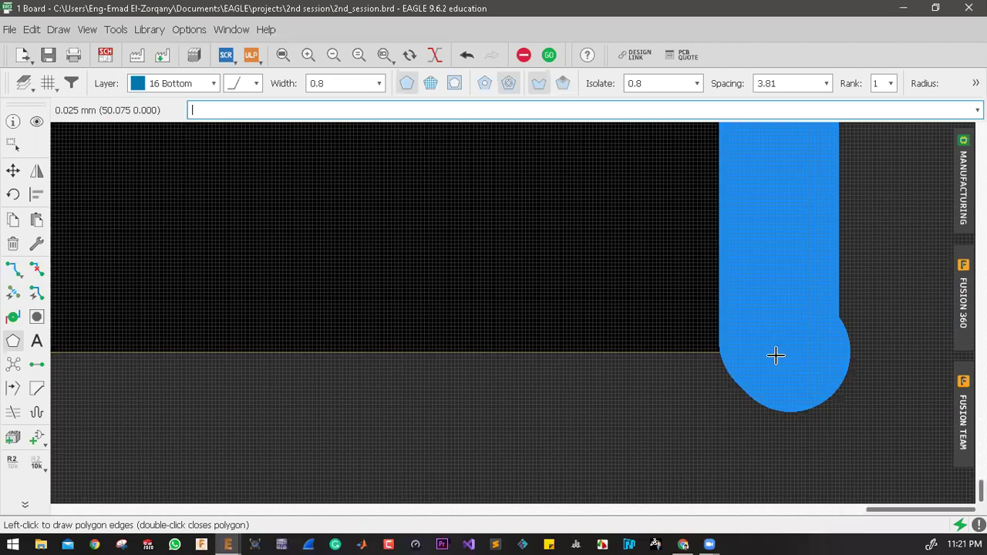
pyautogui.scroll(4, 775, 355)
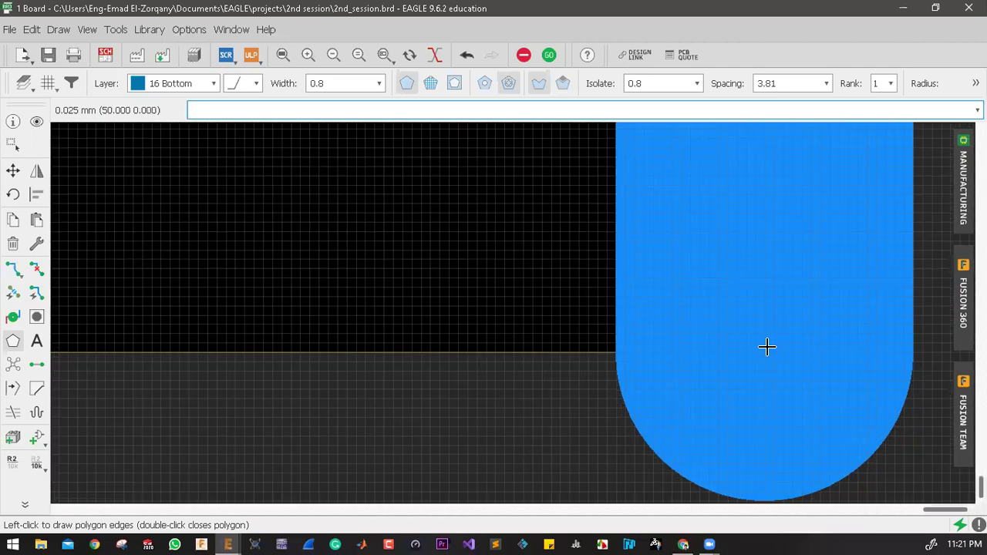
pyautogui.click(767, 347)
pyautogui.scroll(-1, 769, 347)
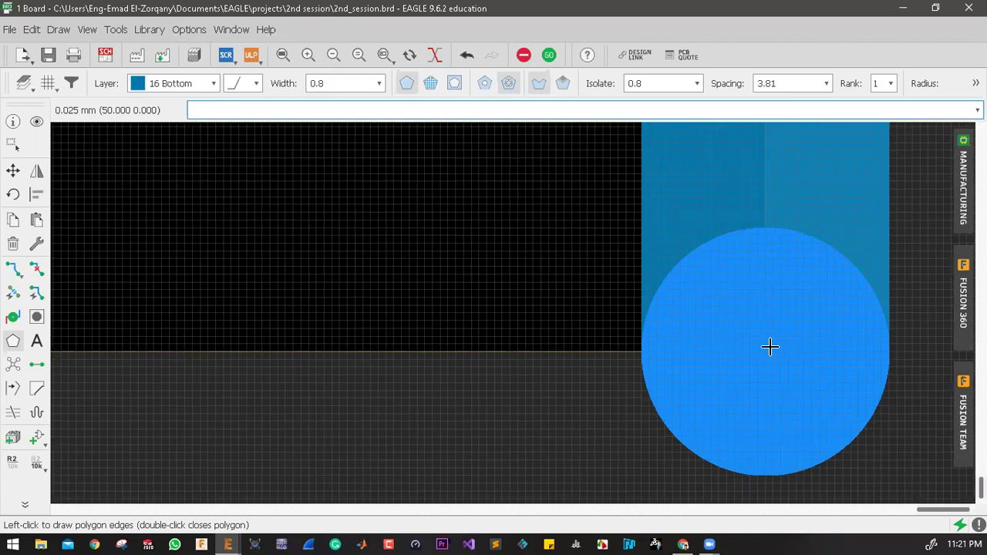
# Draw the polygon's bottom edge along the board outline to the lower-left corner at (0, 0)
pyautogui.scroll(-5, 770, 347)
pyautogui.scroll(3, 455, 351)
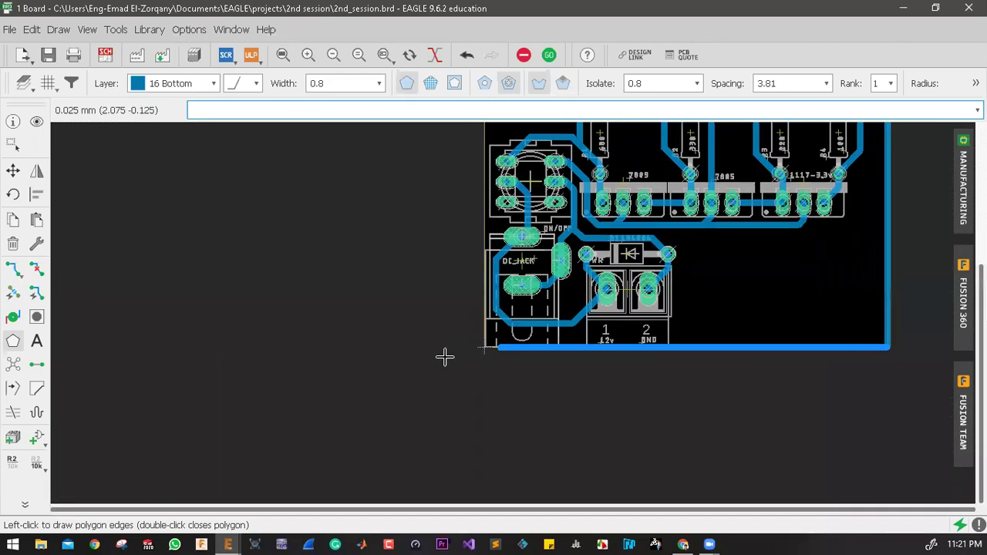
pyautogui.scroll(4, 490, 342)
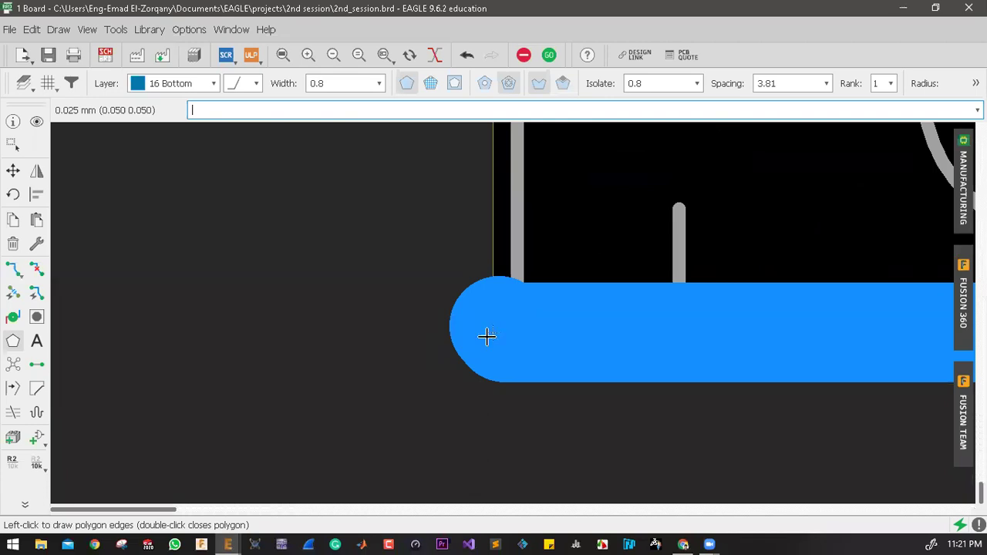
pyautogui.scroll(2, 486, 336)
pyautogui.scroll(-5, 482, 383)
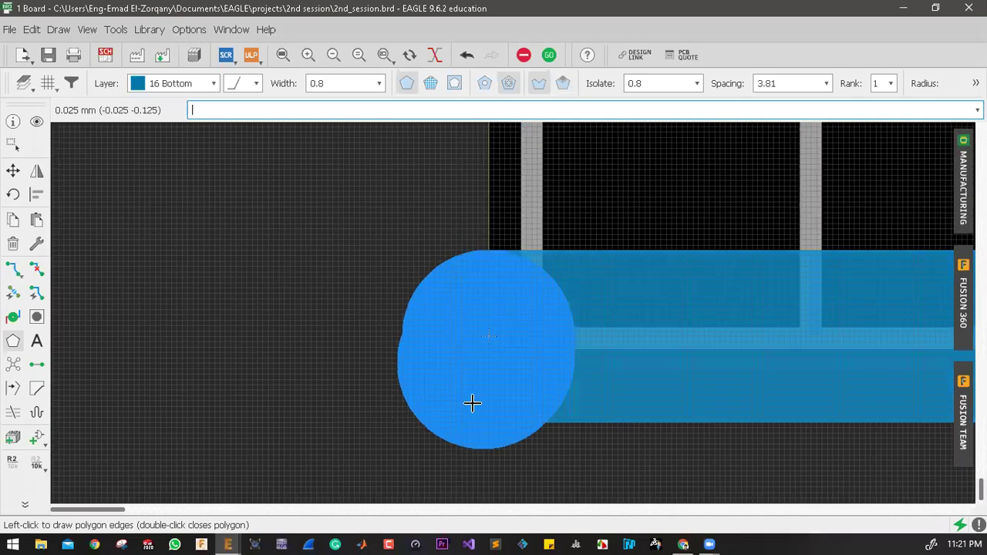
# Close the polygon at its starting corner (0, 55) and assign it to the signal GND
pyautogui.scroll(-4, 456, 289)
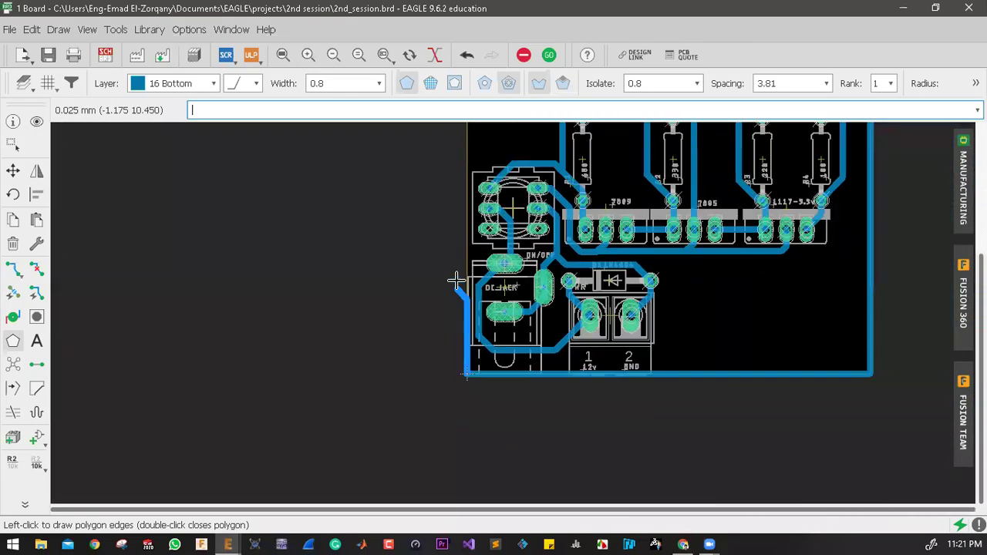
pyautogui.scroll(-2, 447, 276)
pyautogui.scroll(8, 436, 431)
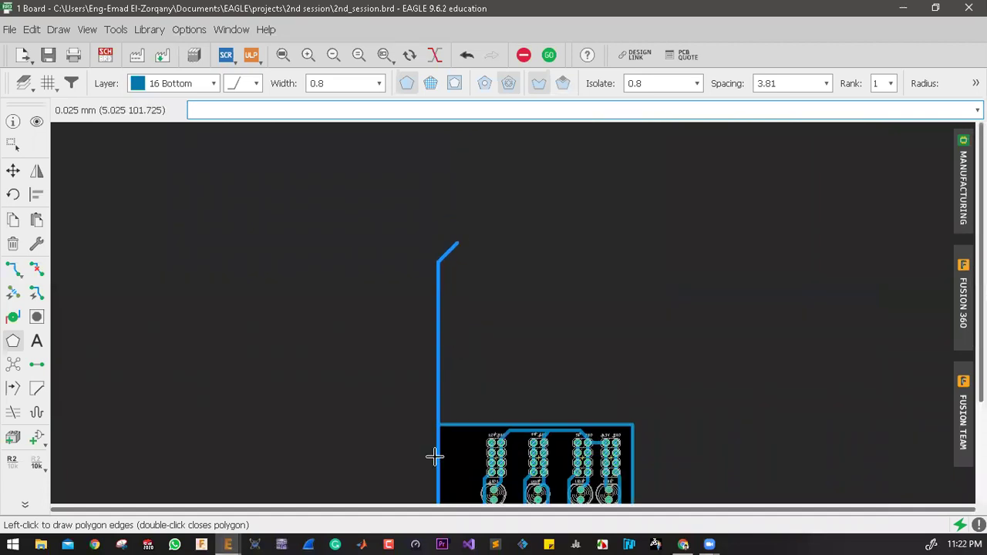
pyautogui.scroll(4, 444, 378)
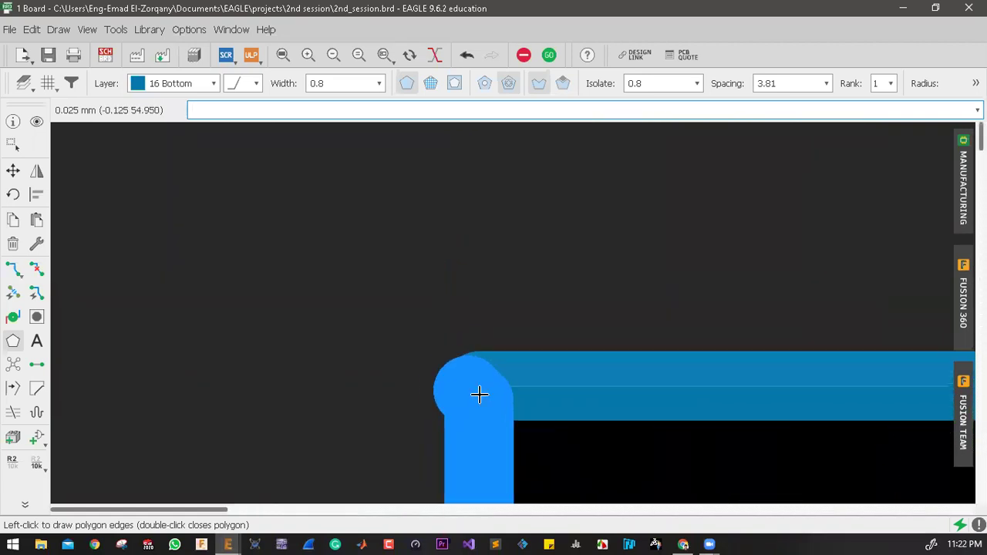
pyautogui.scroll(3, 471, 367)
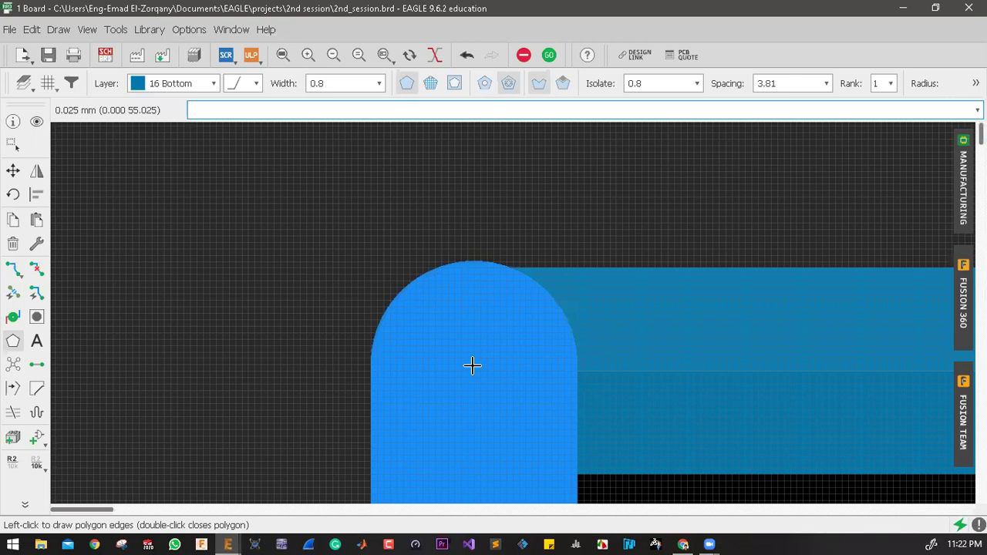
pyautogui.doubleClick(476, 376)
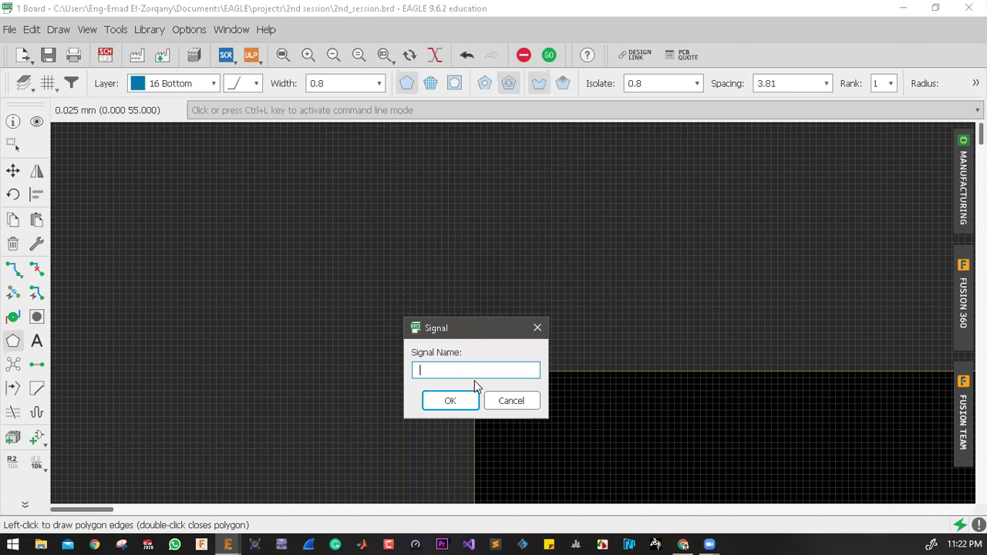
pyautogui.write('GND')
pyautogui.press('Return')
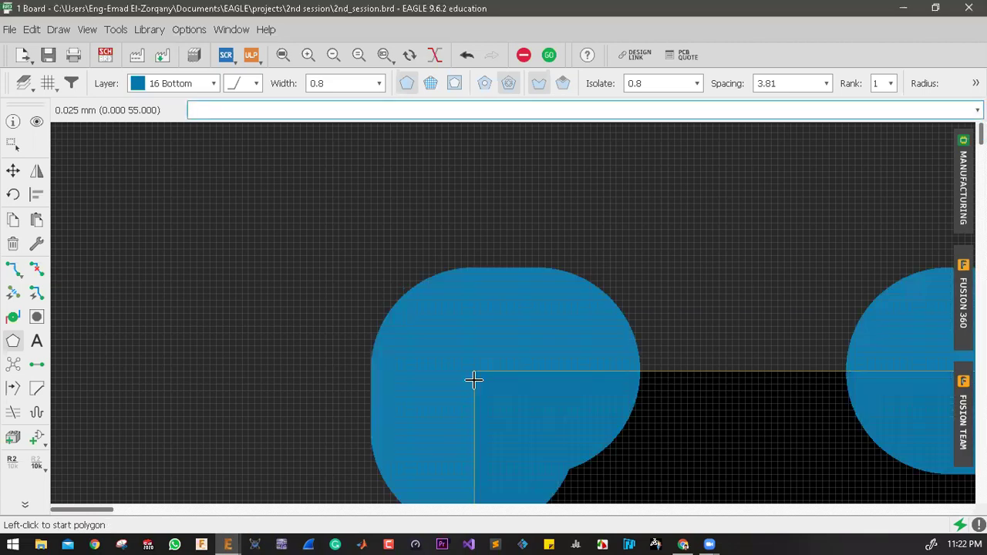
# Examine the polygon's pour style, thermals and orphans options
pyautogui.scroll(-5, 452, 318)
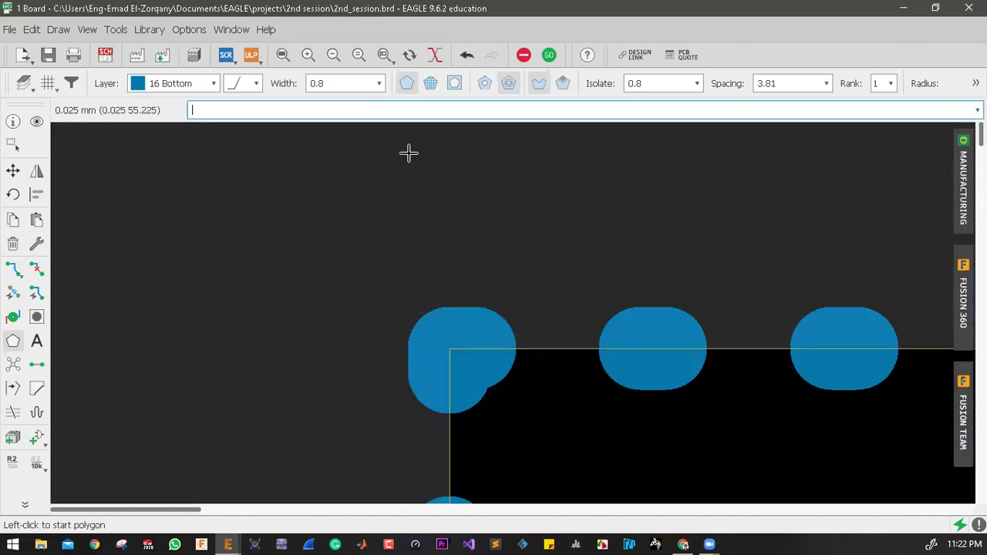
pyautogui.click(407, 84)
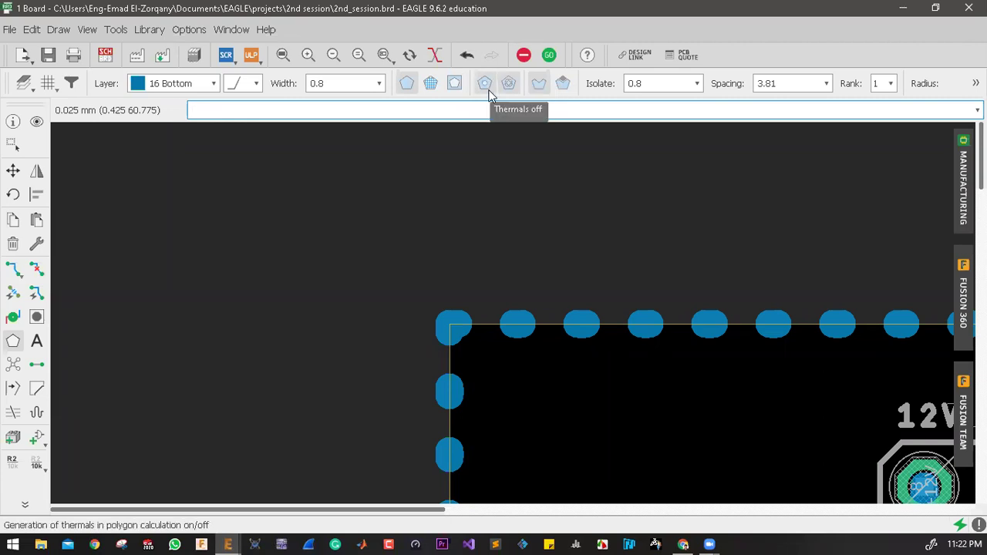
pyautogui.click(532, 83)
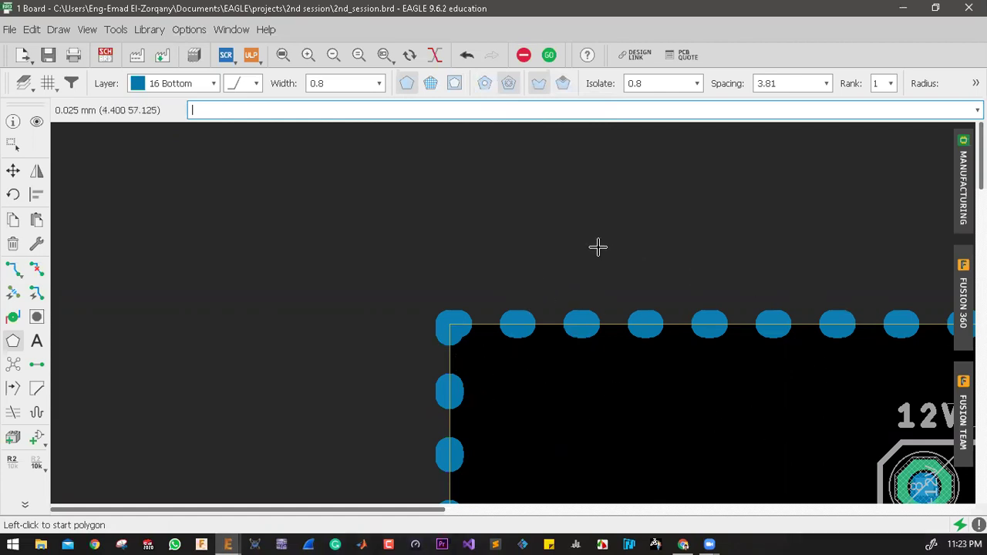
pyautogui.scroll(-3, 586, 243)
pyautogui.scroll(-1, 583, 232)
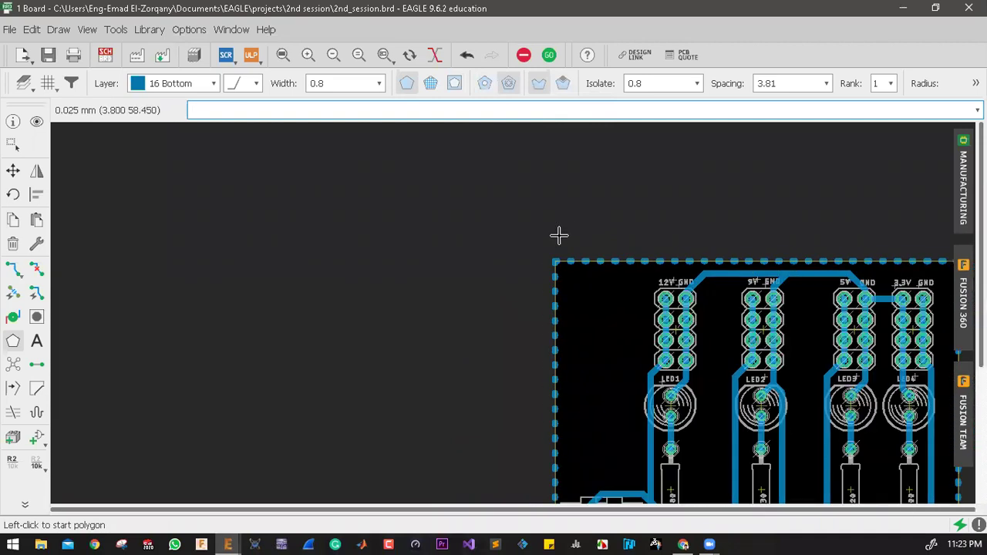
# Examine the polygon's isolate distance choices, keeping 0.8, and inspect the traces and pads around LED1
pyautogui.click(642, 83)
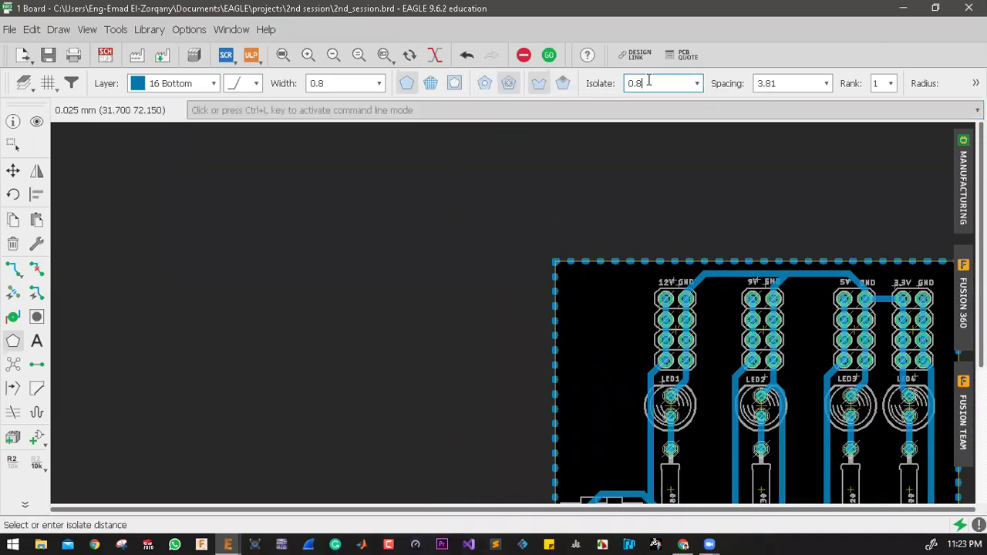
pyautogui.click(698, 83)
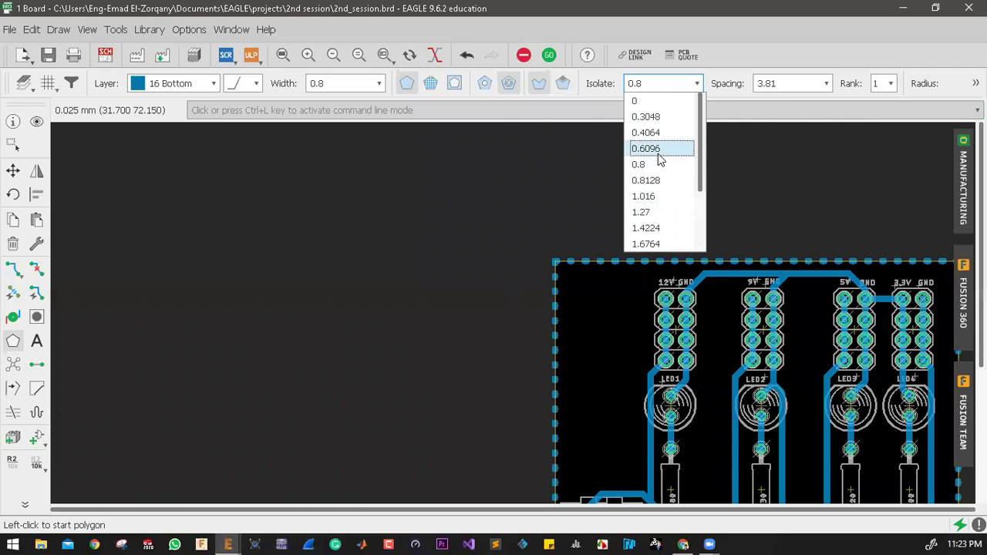
pyautogui.click(666, 88)
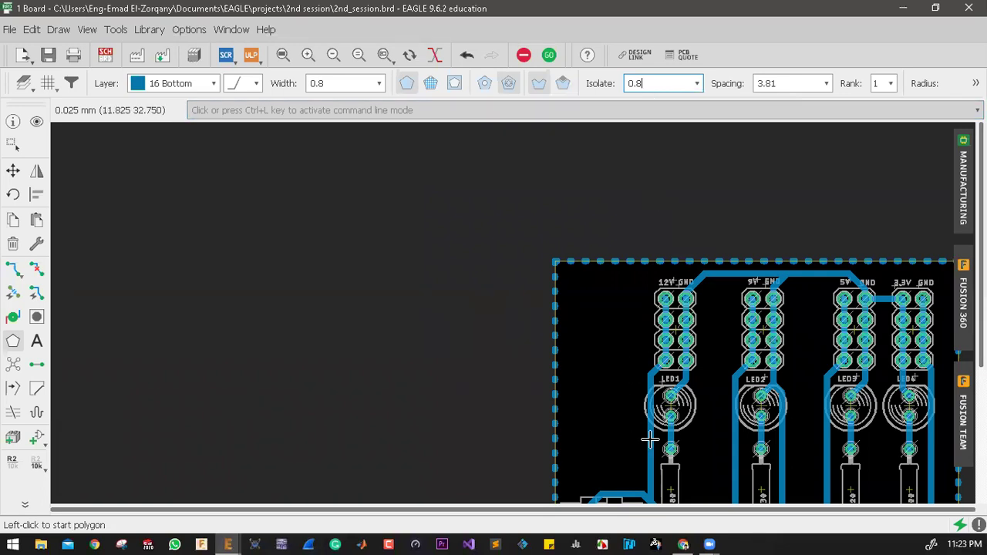
pyautogui.scroll(4, 650, 439)
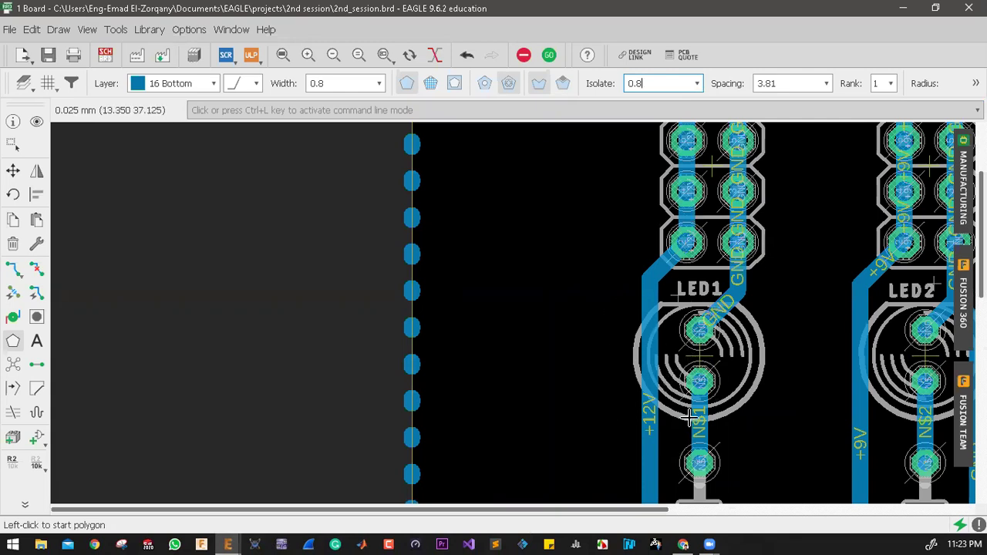
pyautogui.scroll(-5, 529, 357)
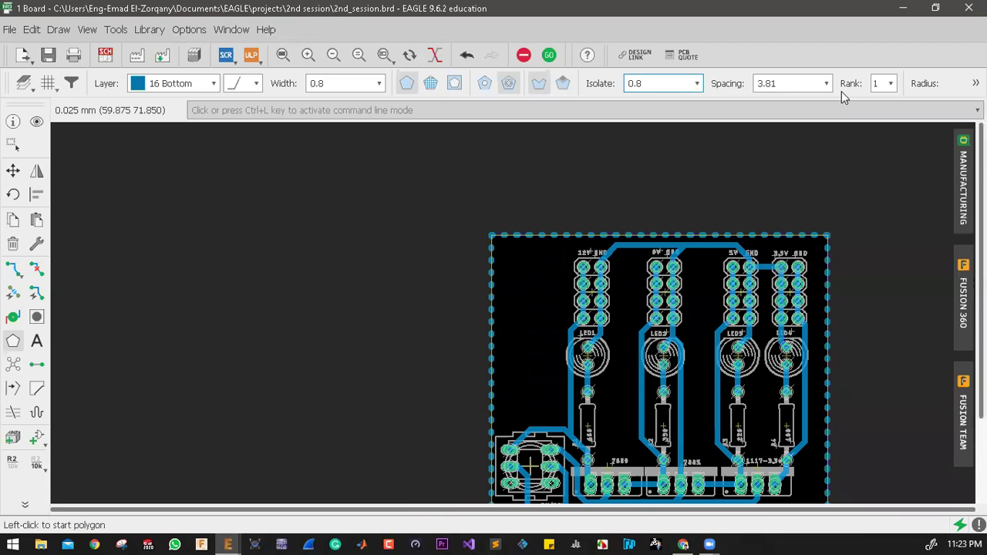
pyautogui.scroll(-3, 819, 305)
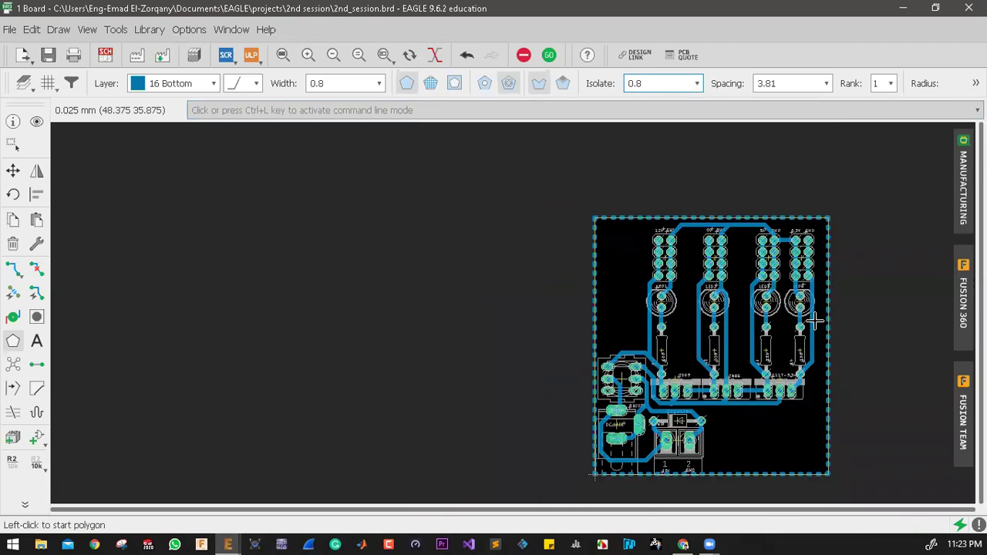
pyautogui.scroll(1, 785, 389)
pyautogui.scroll(-3, 694, 354)
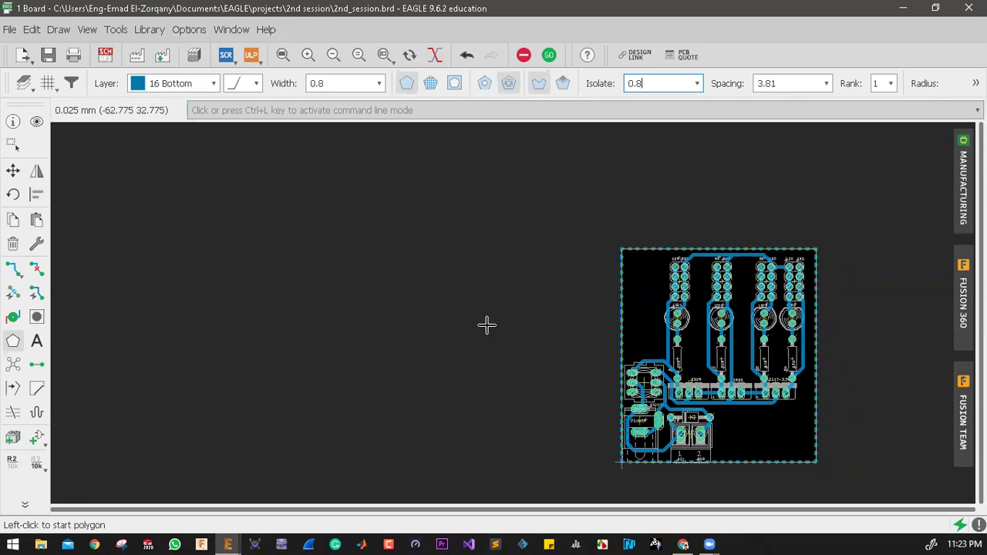
# Run Ratsnest to fill the GND polygon with copper and inspect the pour around the header pads
pyautogui.click(13, 365)
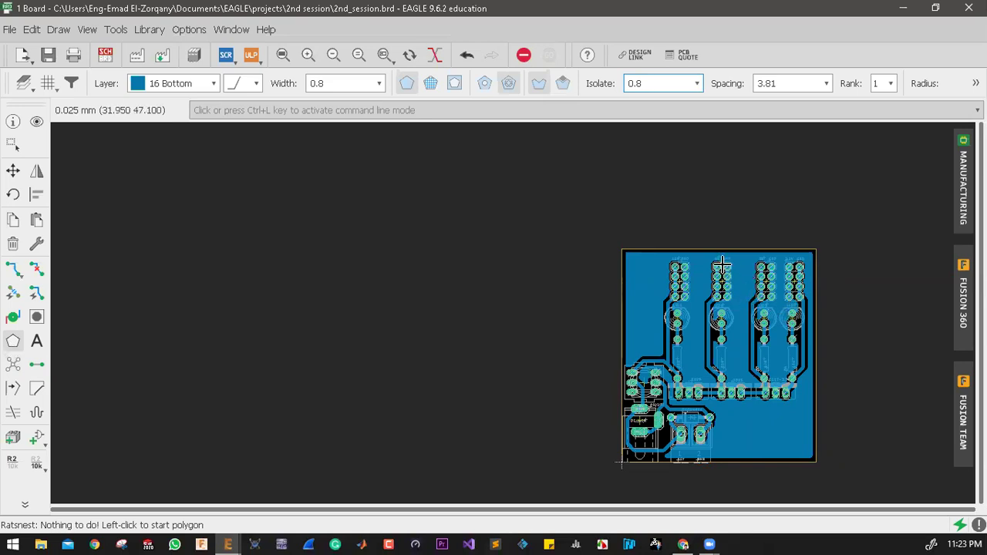
pyautogui.scroll(4, 701, 274)
pyautogui.scroll(4, 628, 305)
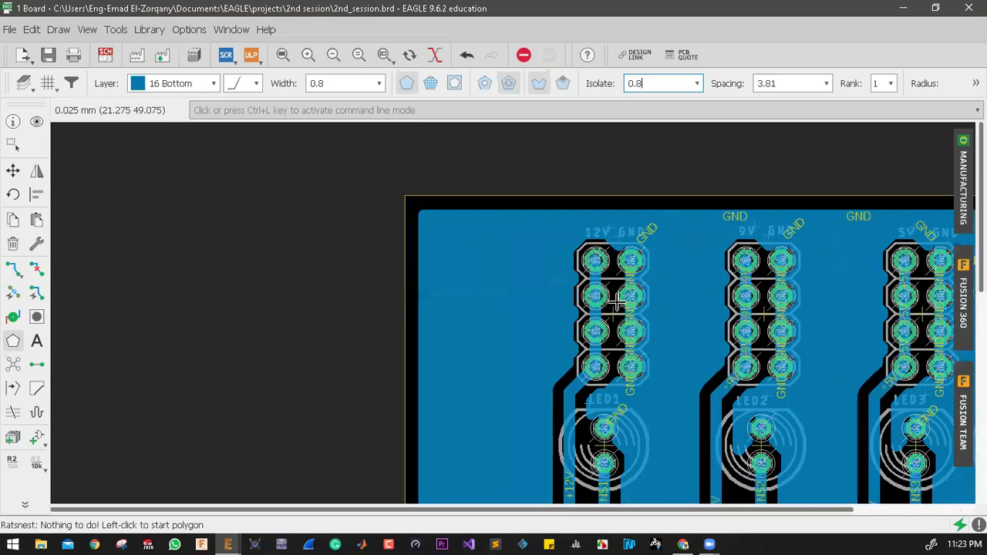
# Examine the GND pour and its clearances around the 12V, 9V, 5V and 3.3V header pads and LEDs
pyautogui.scroll(-2, 636, 223)
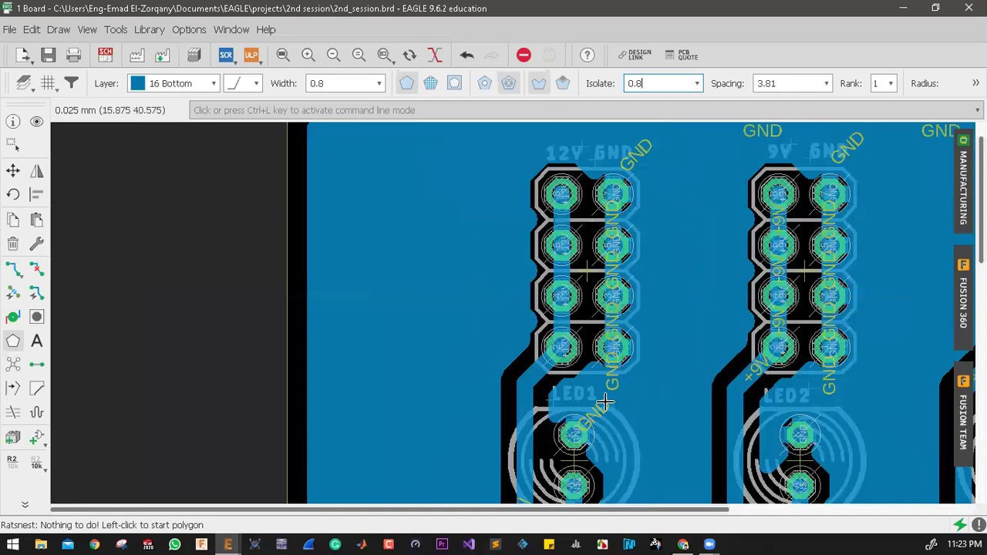
pyautogui.scroll(-3, 636, 251)
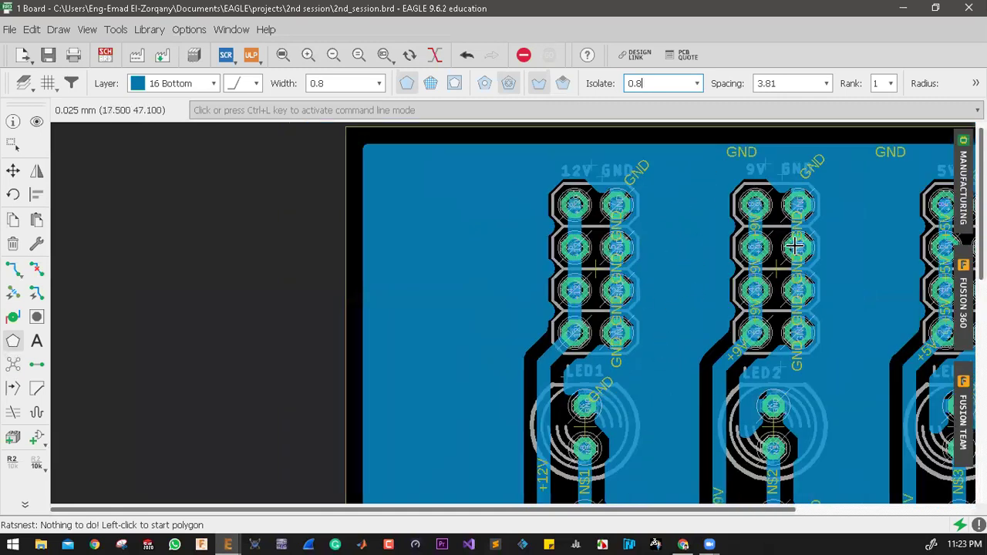
pyautogui.scroll(1, 718, 224)
pyautogui.scroll(1, 718, 223)
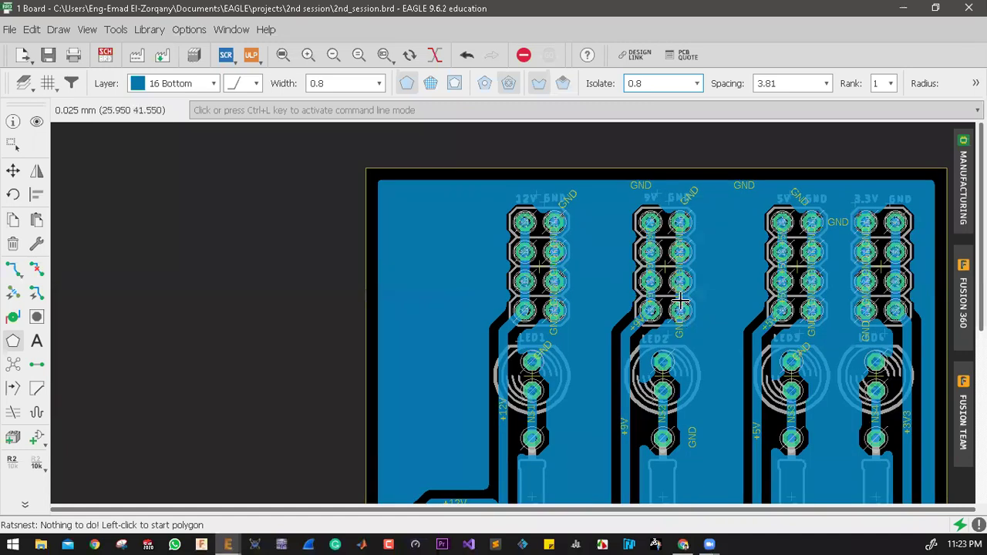
pyautogui.scroll(-2, 745, 223)
pyautogui.scroll(1, 761, 237)
pyautogui.scroll(1, 747, 302)
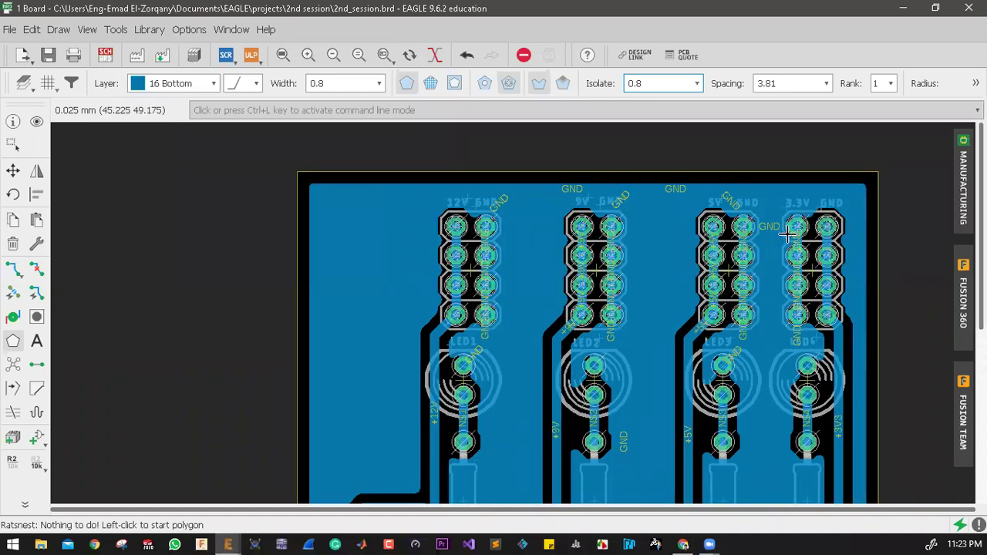
pyautogui.scroll(-2, 809, 401)
pyautogui.scroll(1, 781, 388)
# Examine the GND pour around the voltage regulators, on/off switch, DC jack, diode and power terminal
pyautogui.scroll(3, 771, 394)
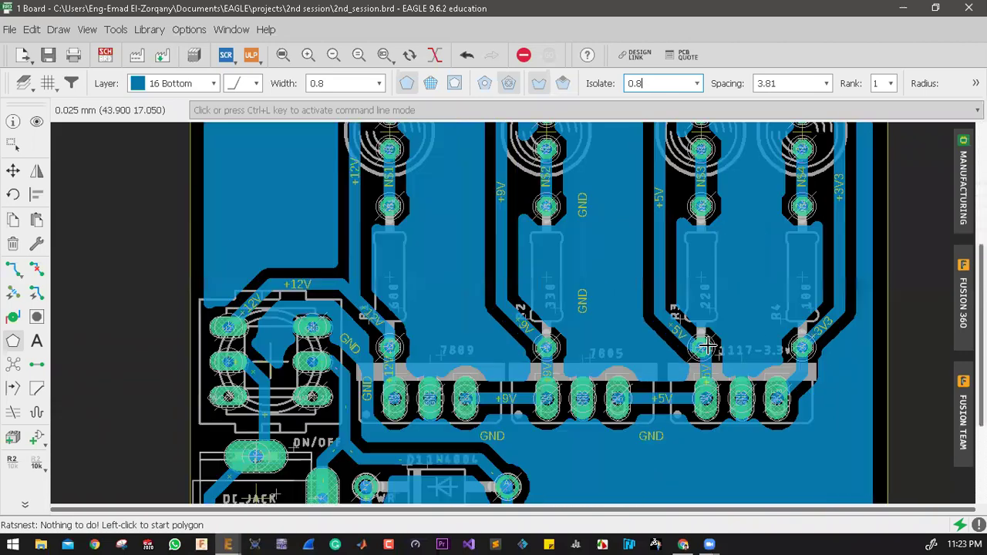
pyautogui.scroll(1, 656, 447)
pyautogui.scroll(-3, 431, 391)
pyautogui.scroll(1, 432, 390)
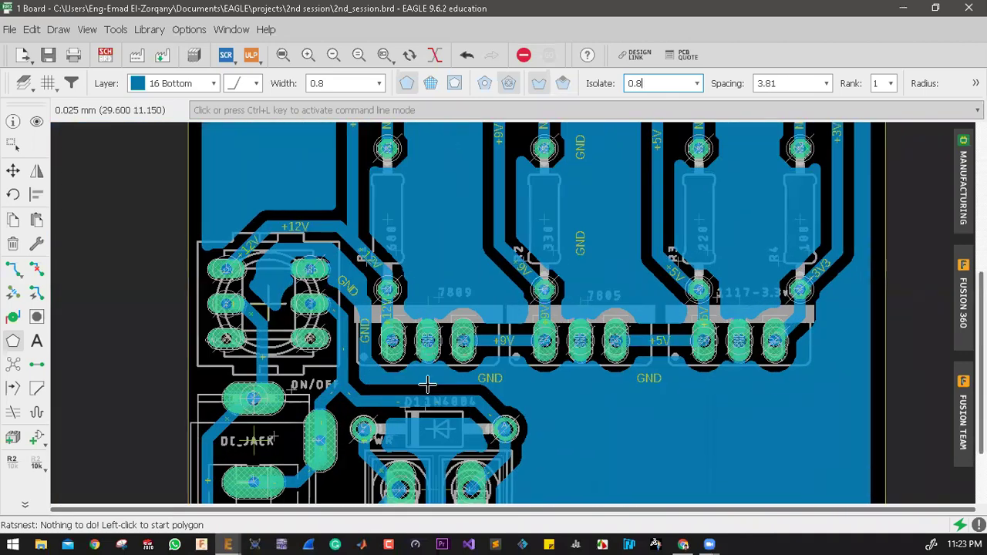
pyautogui.scroll(1, 427, 378)
pyautogui.scroll(-1, 331, 309)
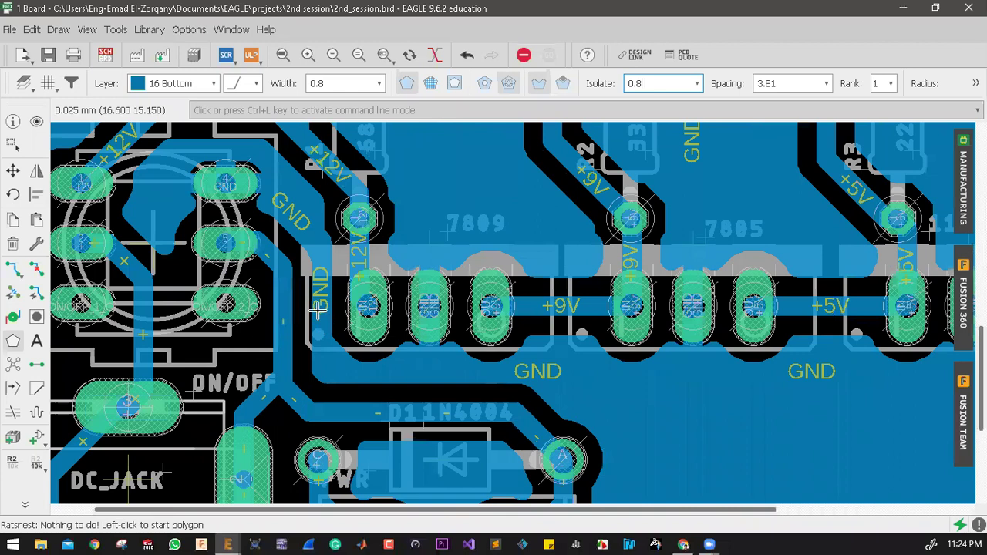
pyautogui.scroll(1, 339, 232)
pyautogui.scroll(-1, 350, 227)
pyautogui.scroll(-1, 354, 227)
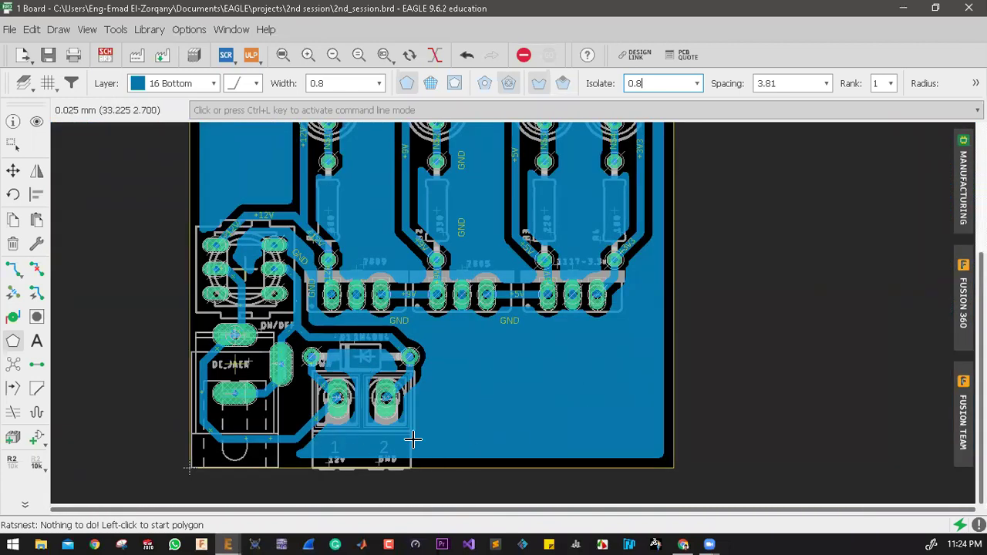
pyautogui.scroll(-1, 605, 360)
pyautogui.scroll(-3, 539, 308)
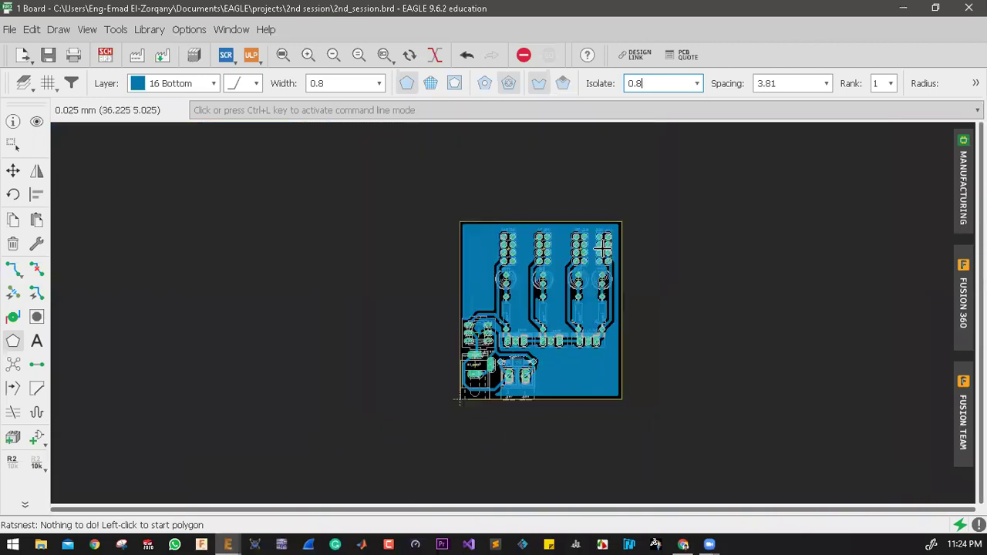
# Examine the GND copper fill over the whole board and along its outline
pyautogui.scroll(2, 602, 246)
pyautogui.scroll(1, 431, 287)
pyautogui.scroll(4, 462, 211)
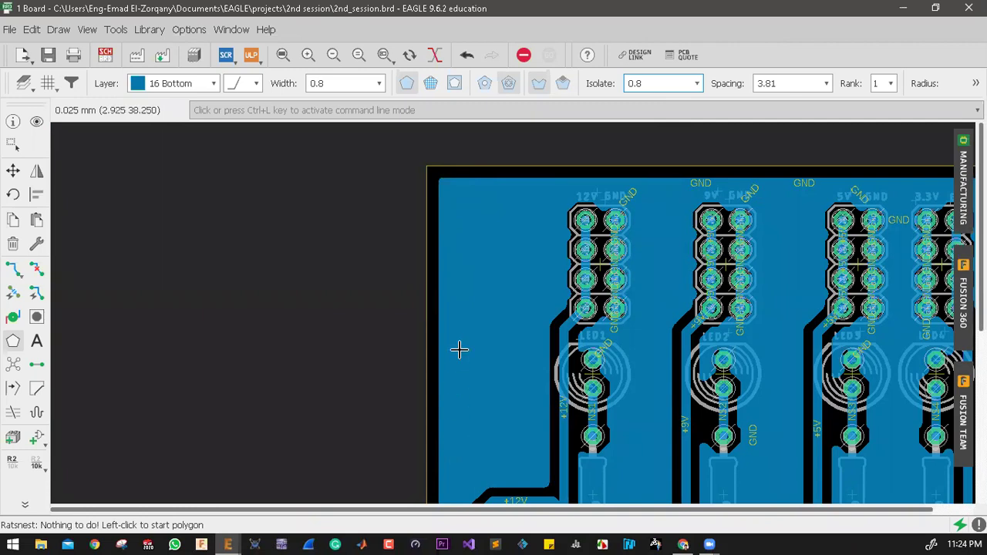
pyautogui.scroll(-3, 432, 262)
pyautogui.scroll(2, 555, 434)
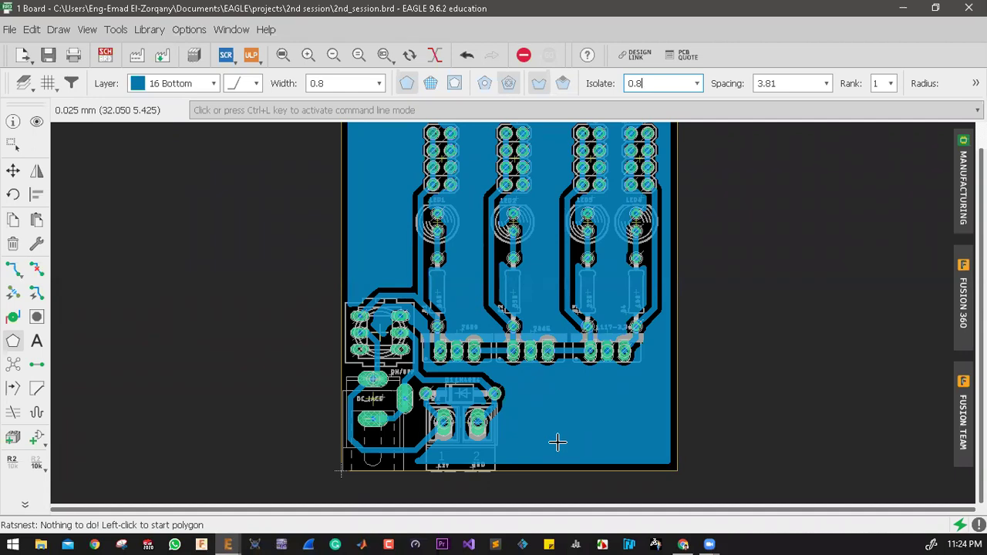
pyautogui.scroll(-1, 557, 435)
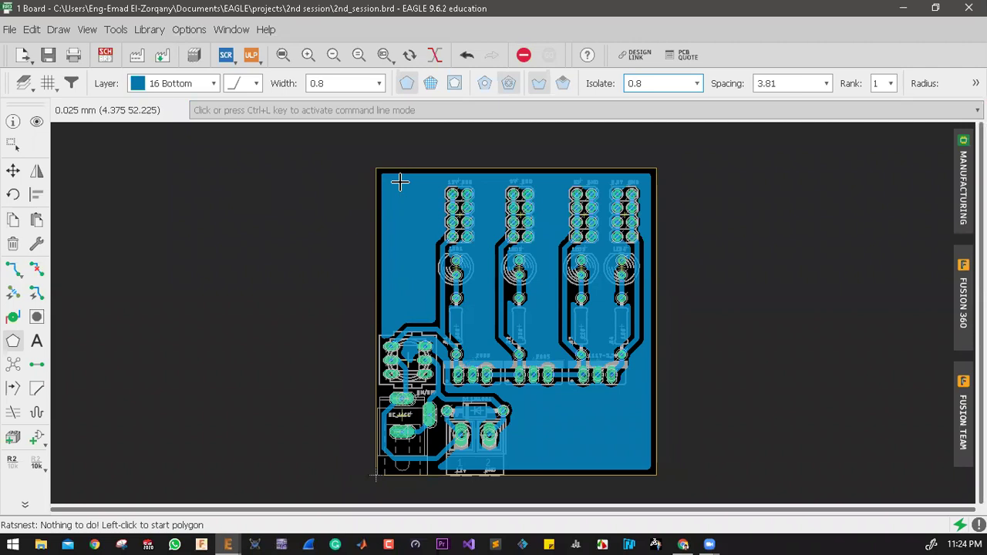
pyautogui.scroll(4, 390, 173)
pyautogui.scroll(1, 342, 150)
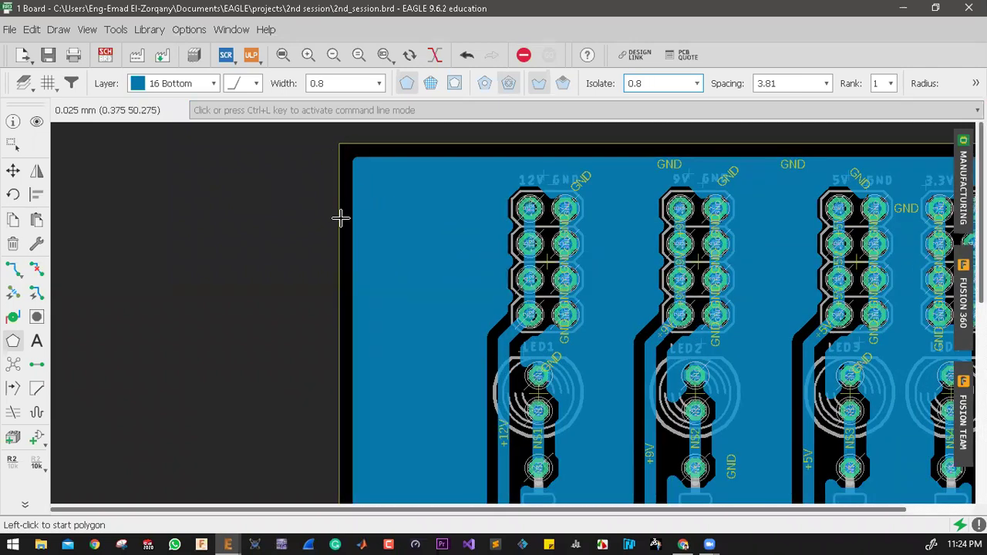
pyautogui.click(245, 204)
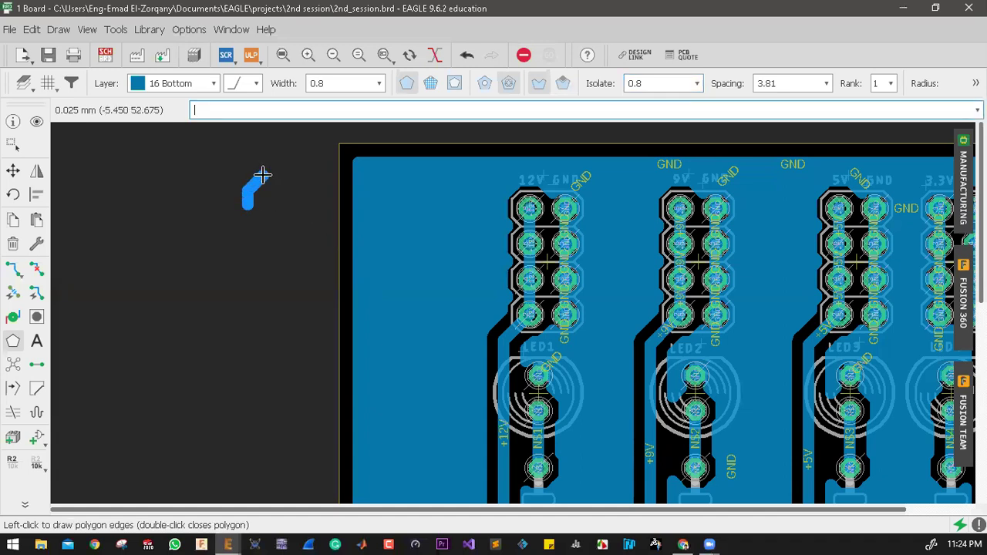
pyautogui.scroll(-3, 262, 175)
pyautogui.press('Escape')
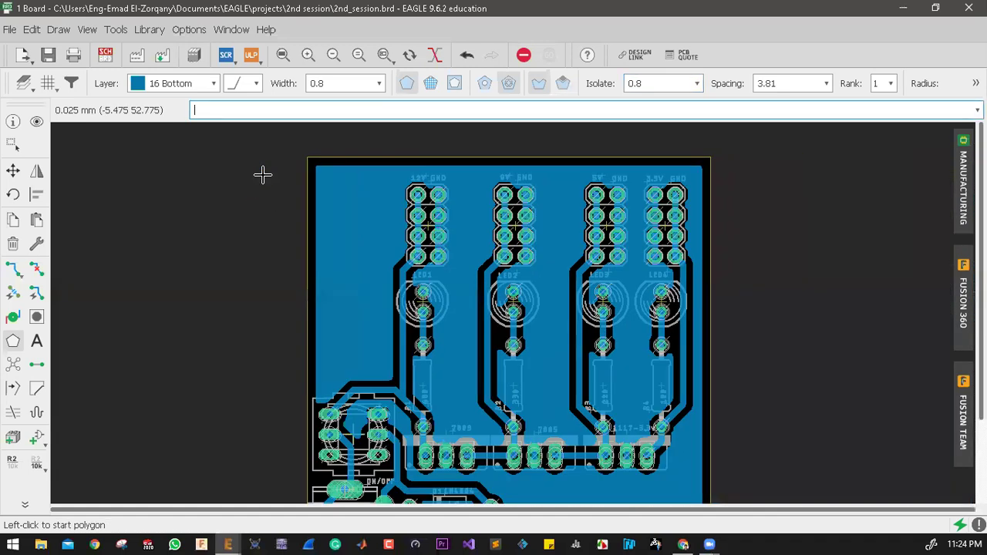
pyautogui.press('Escape')
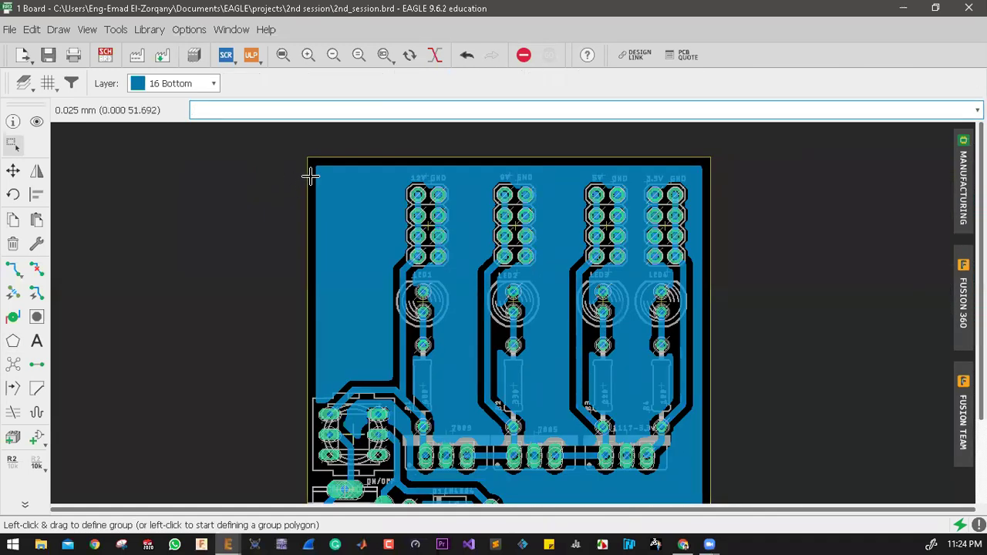
# Delete the GND pour polygon along the board outline from the bottom layer
pyautogui.rightClick(311, 177)
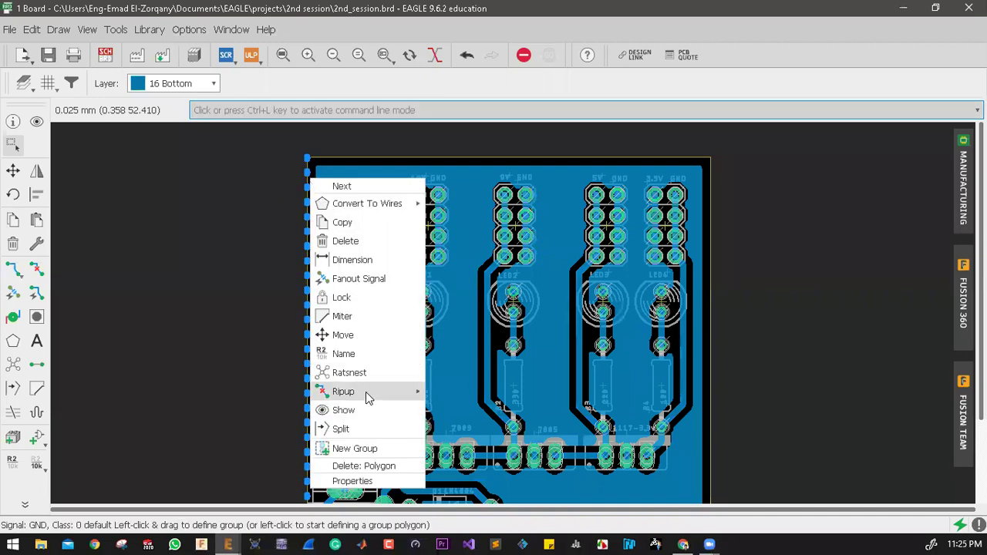
pyautogui.moveTo(365, 391)
pyautogui.click(368, 241)
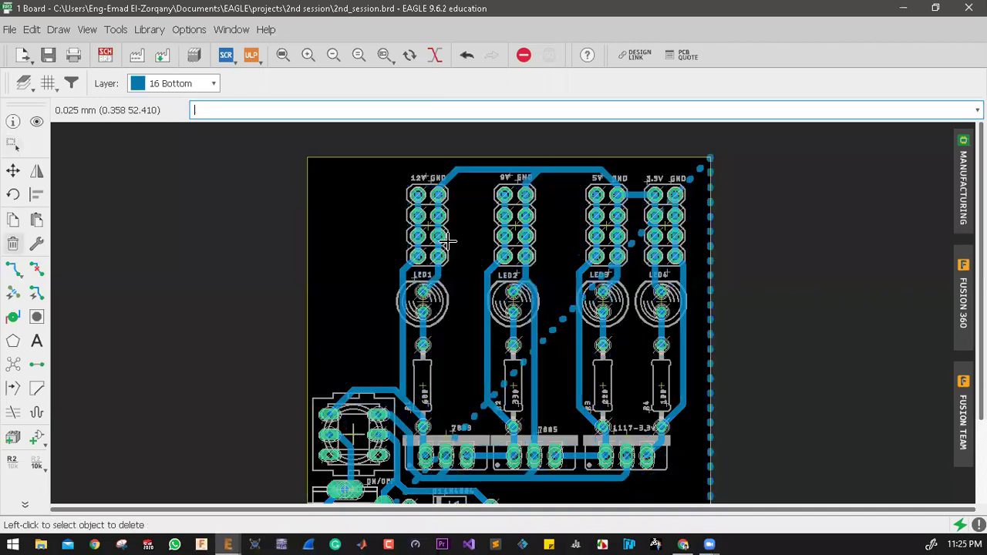
pyautogui.scroll(-3, 501, 254)
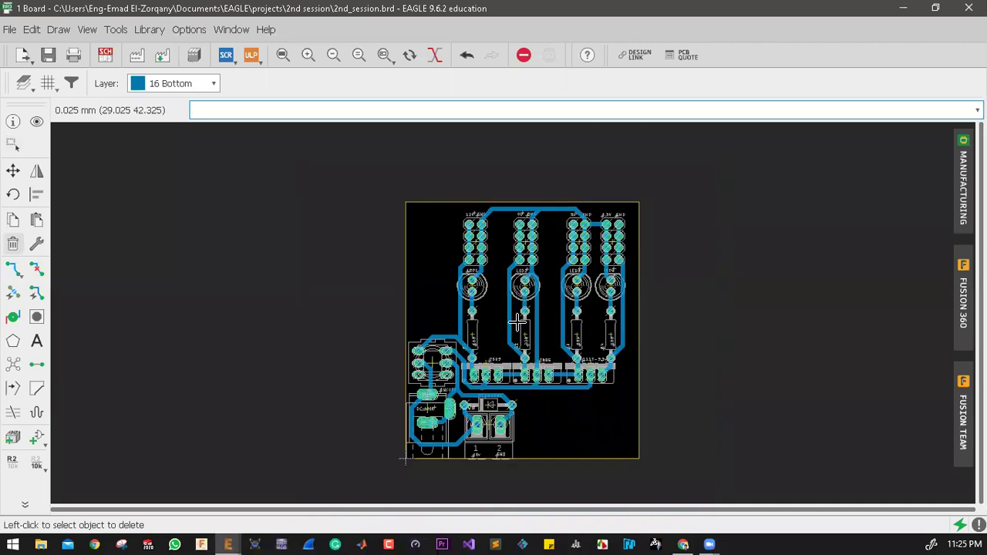
# Rip up all routed signals on the board
pyautogui.scroll(1, 390, 314)
pyautogui.click(36, 269)
pyautogui.click(549, 55)
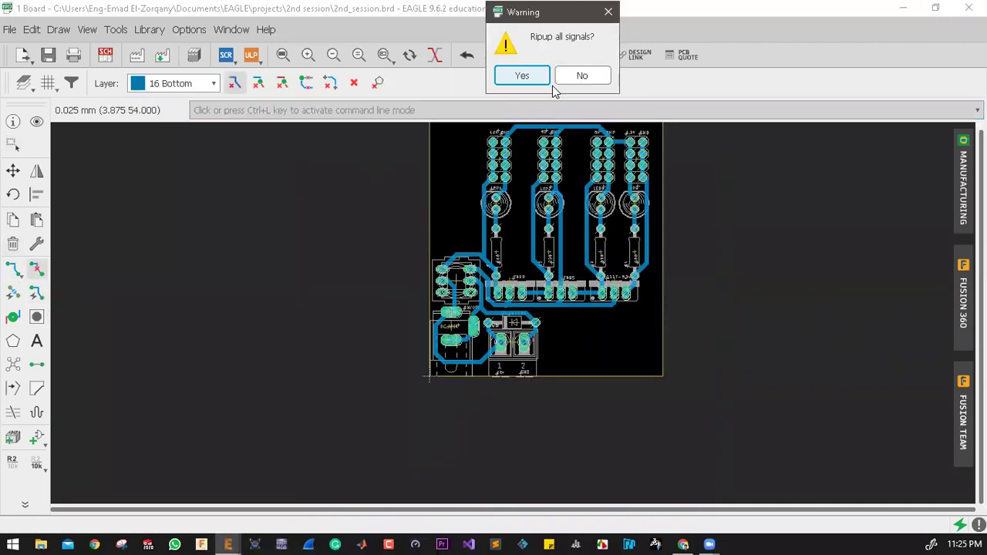
pyautogui.click(527, 91)
pyautogui.scroll(-2, 547, 409)
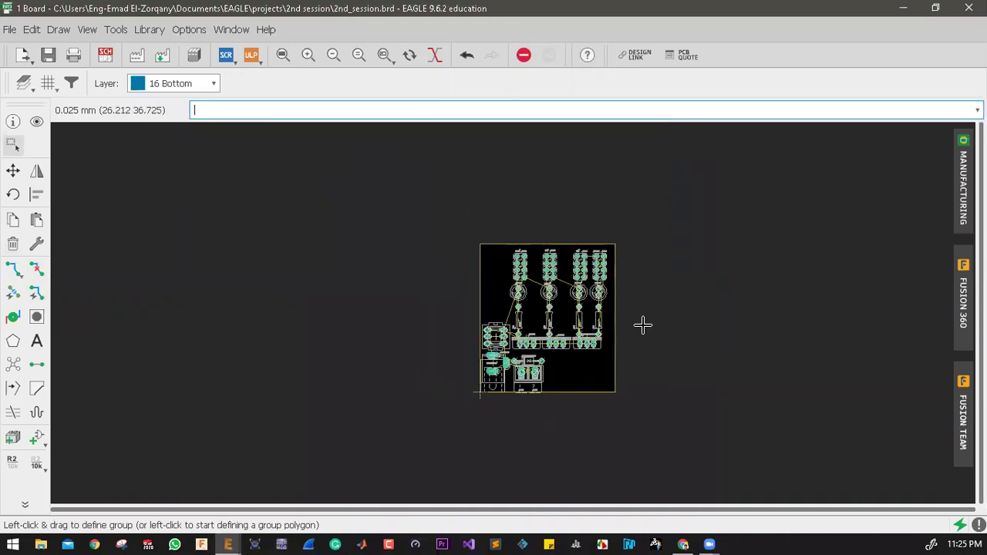
pyautogui.scroll(1, 627, 331)
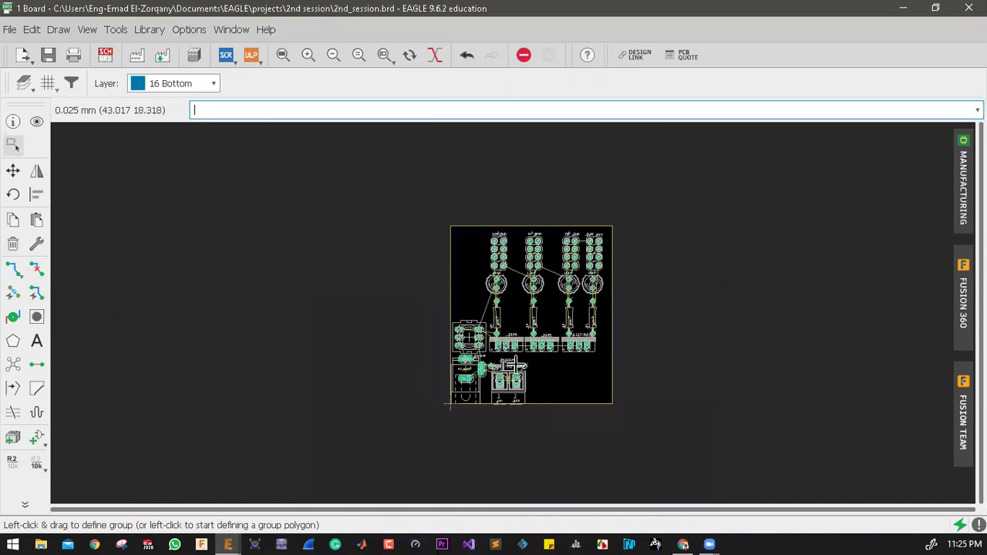
# Set up the autorouter with the Top layer's preferred direction as N/A and the effort as High
pyautogui.click(32, 296)
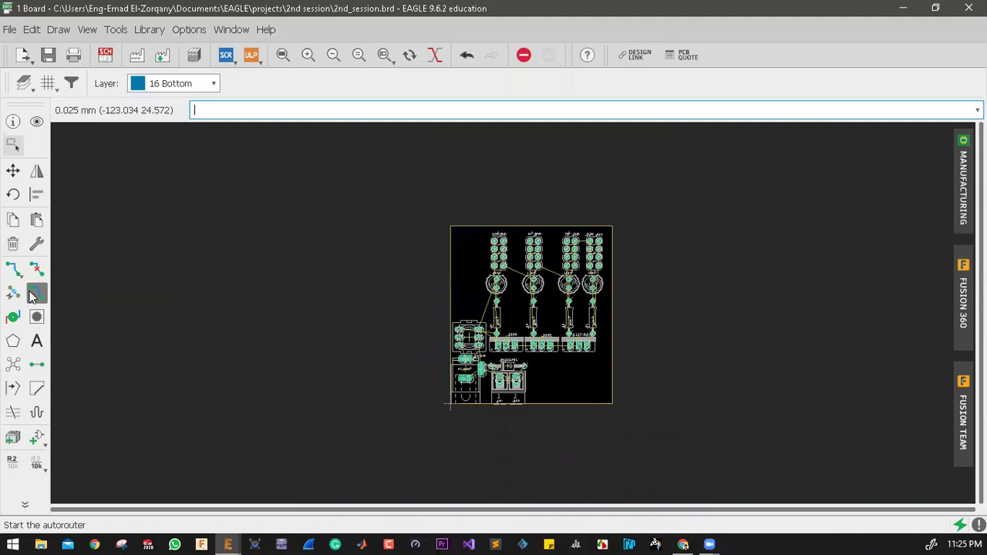
pyautogui.click(105, 215)
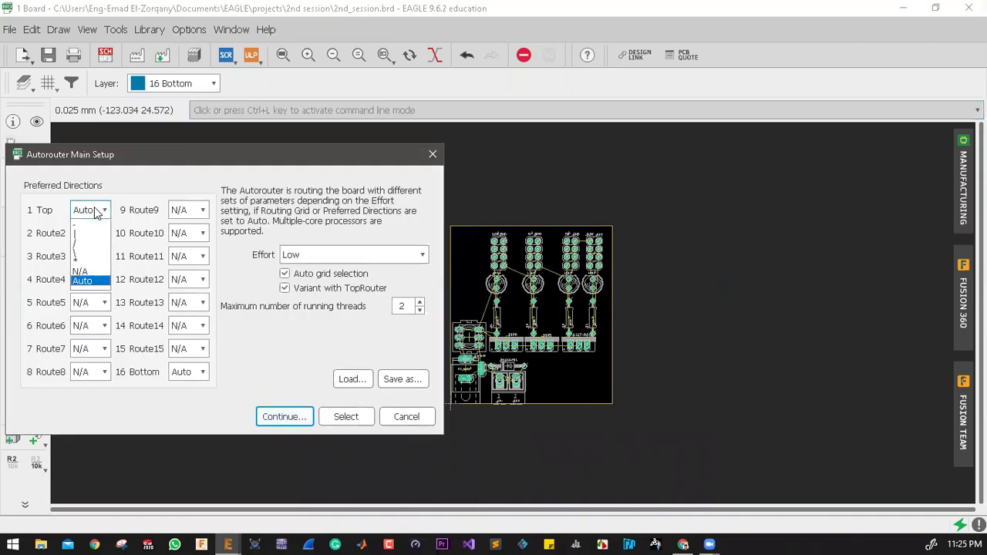
pyautogui.click(91, 276)
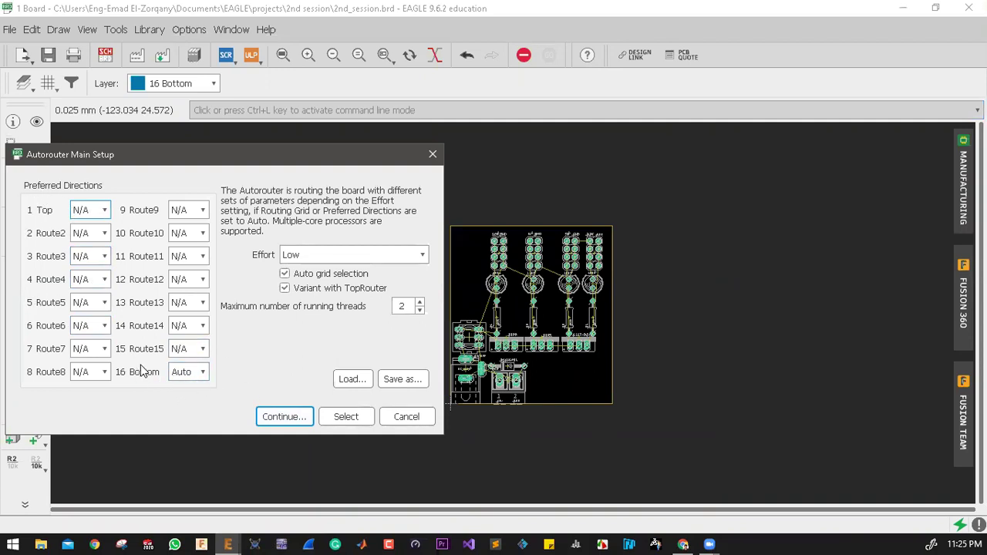
pyautogui.click(387, 256)
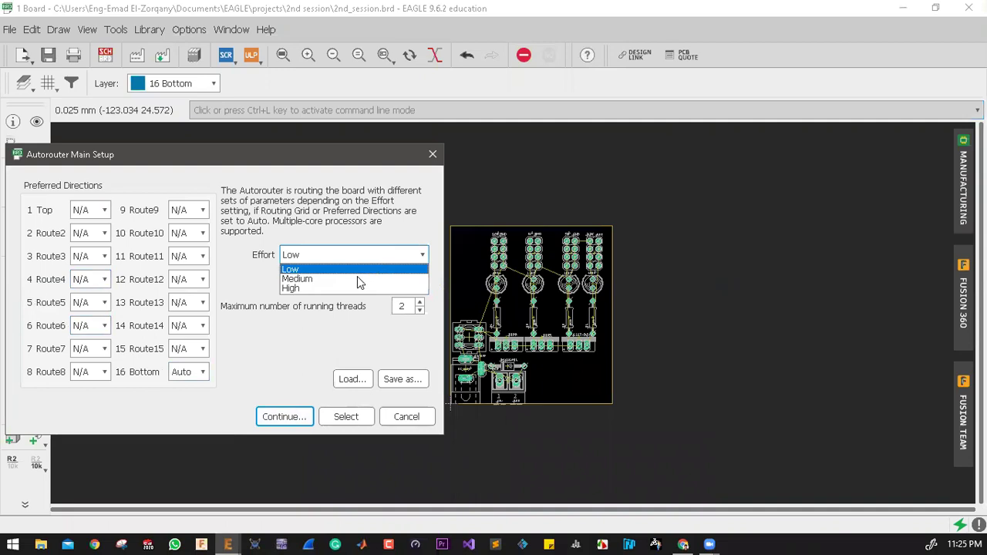
pyautogui.click(313, 288)
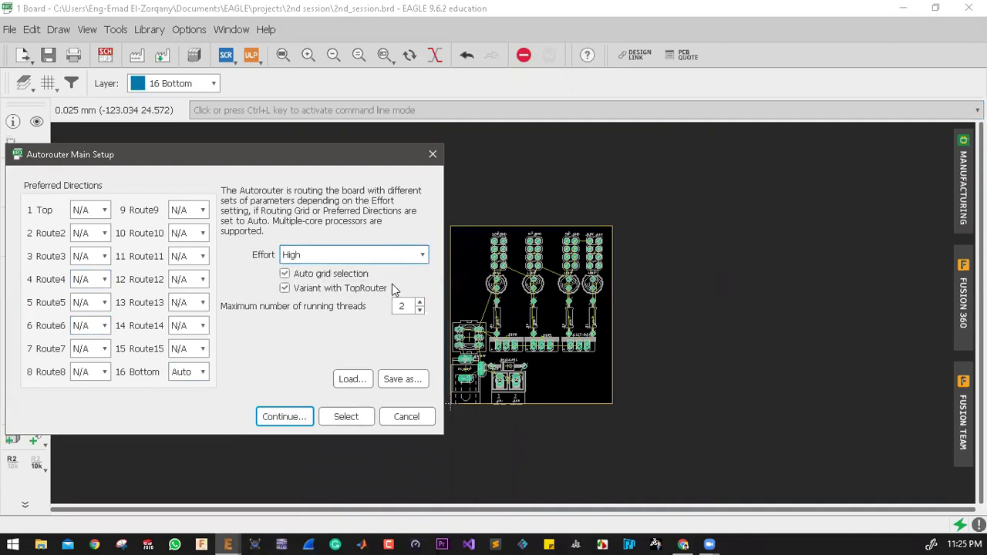
# Set the autorouter's routing grid to 0.025 mm and turn off Variant with TopRouter
pyautogui.click(324, 278)
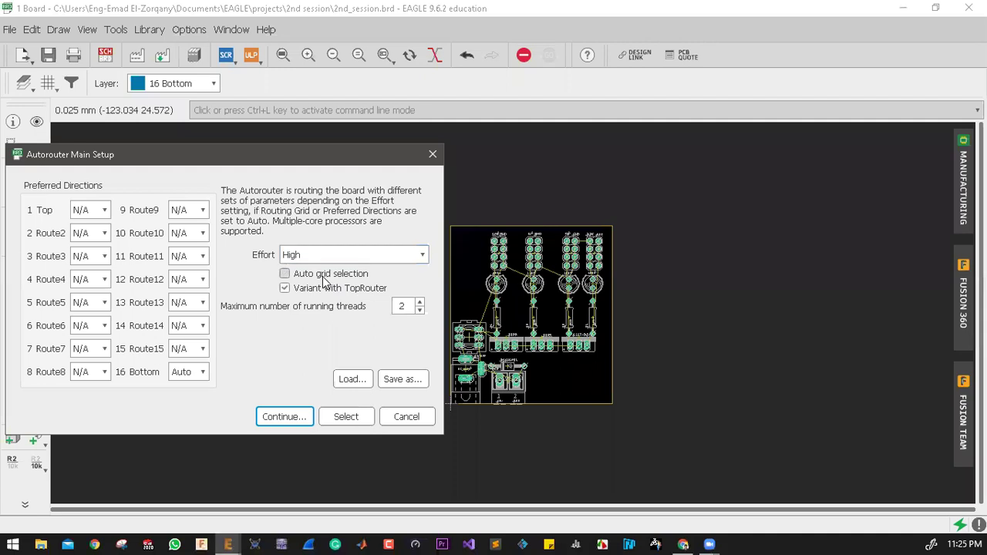
pyautogui.click(324, 277)
pyautogui.click(321, 278)
pyautogui.click(339, 277)
pyautogui.press('Tab')
pyautogui.write('0.0')
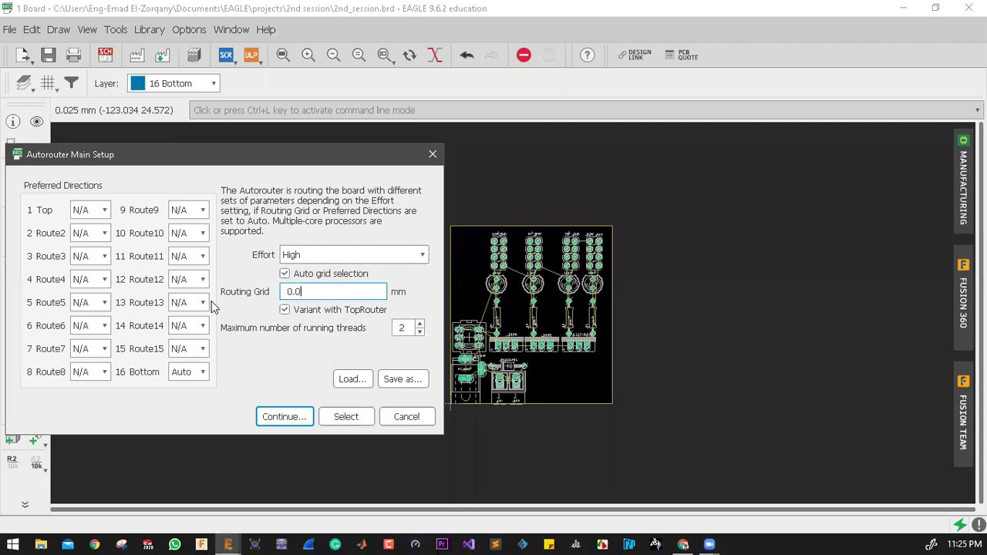
pyautogui.write('25')
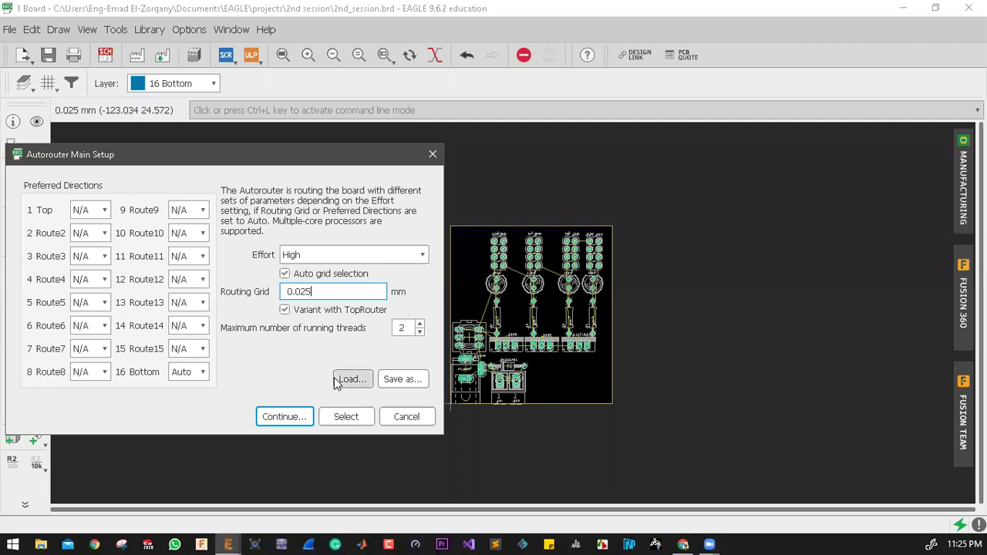
pyautogui.click(319, 310)
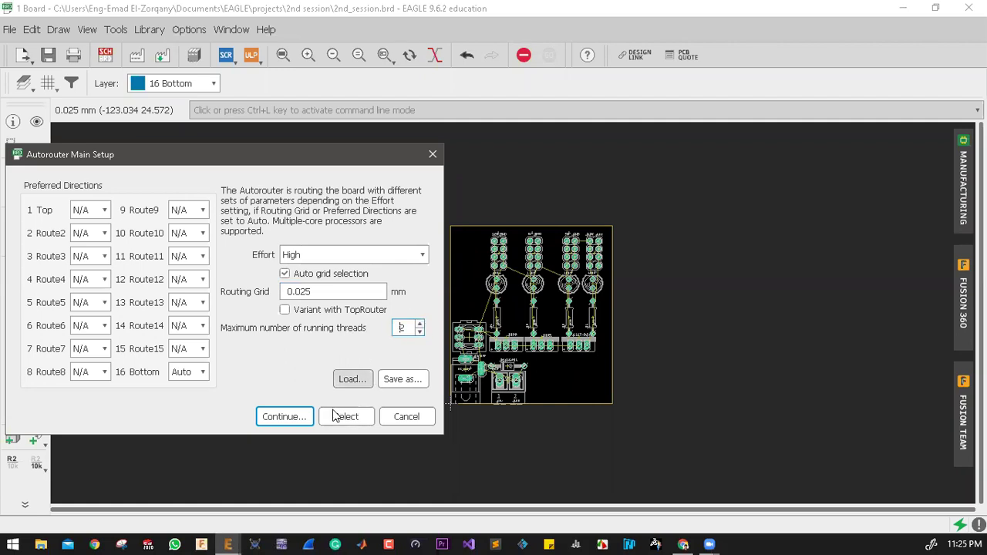
# Review the autorouter's routing variants, start the routing job and select variant 2
pyautogui.click(285, 416)
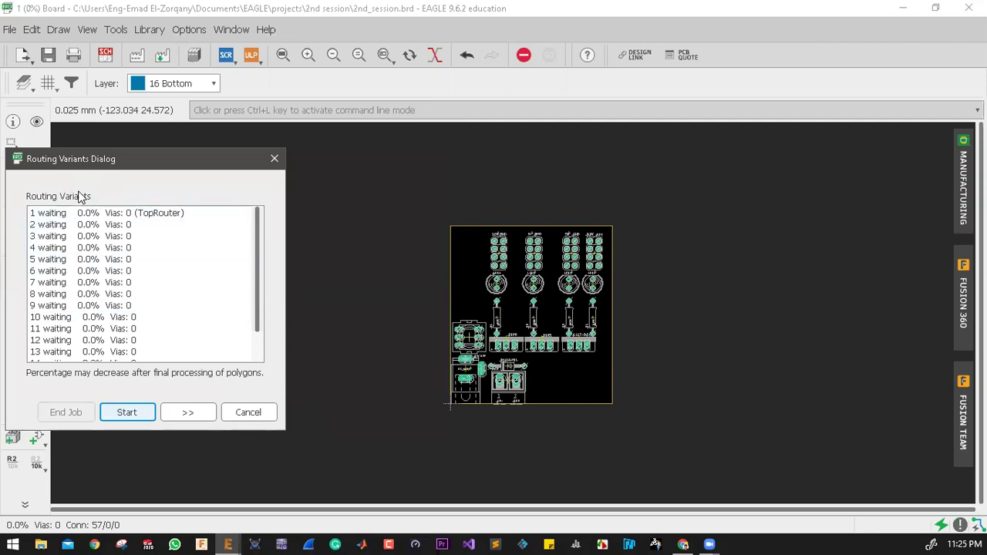
pyautogui.scroll(-1, 85, 255)
pyautogui.scroll(1, 94, 254)
pyautogui.scroll(-1, 90, 285)
pyautogui.scroll(1, 89, 289)
pyautogui.scroll(-1, 87, 288)
pyautogui.scroll(1, 86, 287)
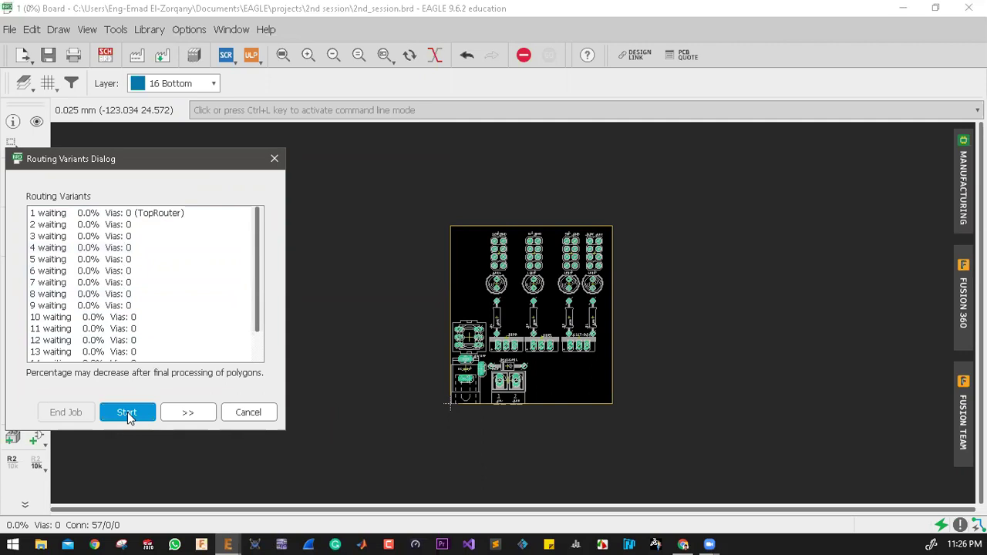
pyautogui.press('Return')
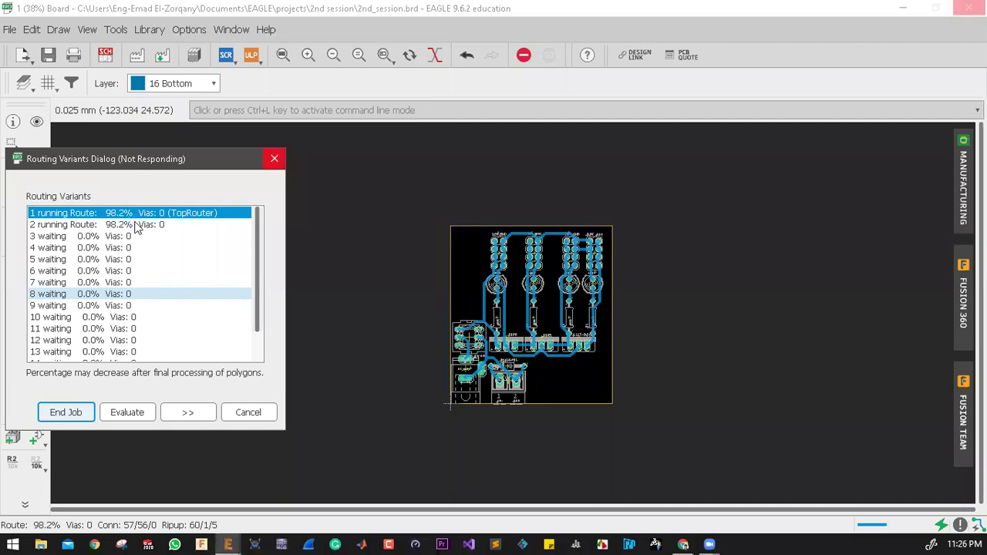
pyautogui.click(136, 224)
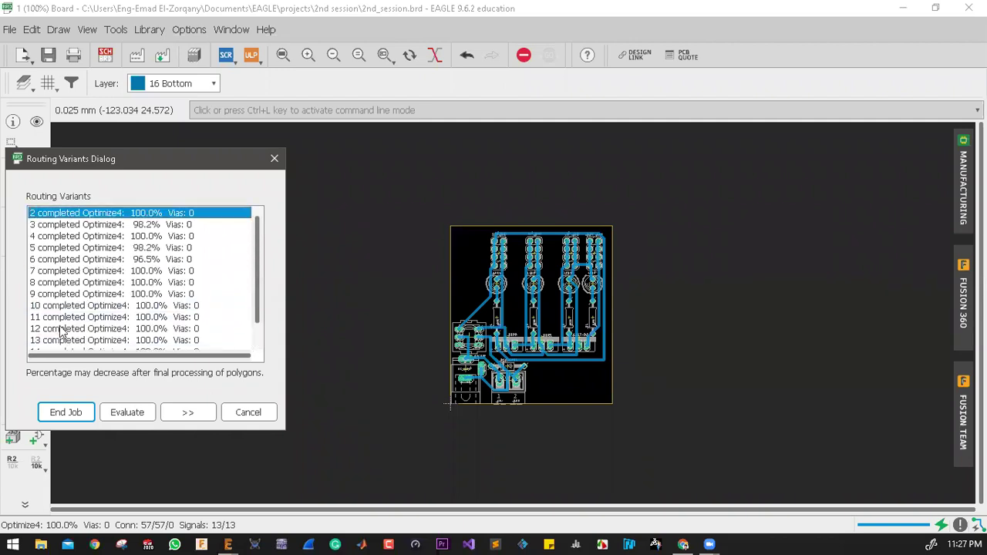
# Look through the list of routing variants and preview variants 1 and 4 through 10 on the board
pyautogui.scroll(1, 88, 308)
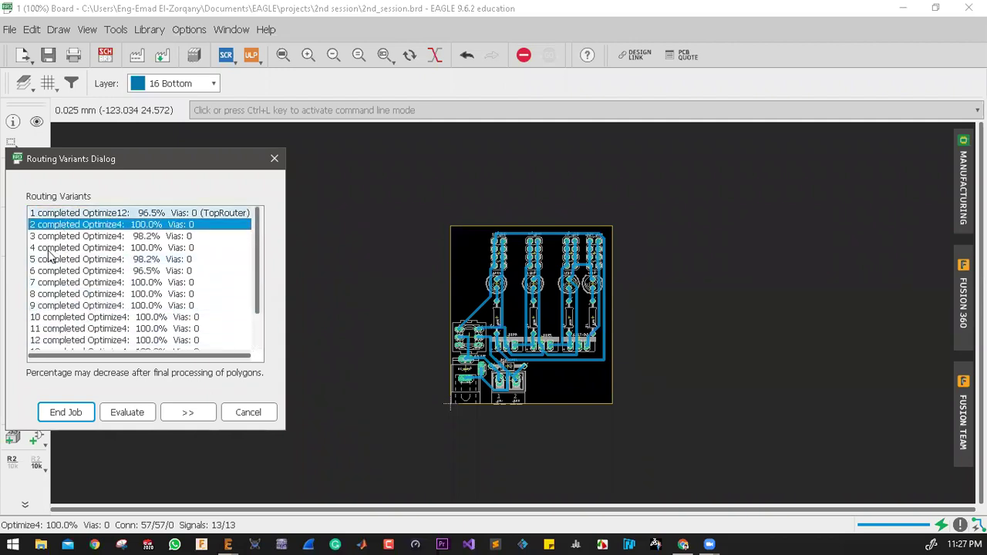
pyautogui.scroll(-2, 46, 286)
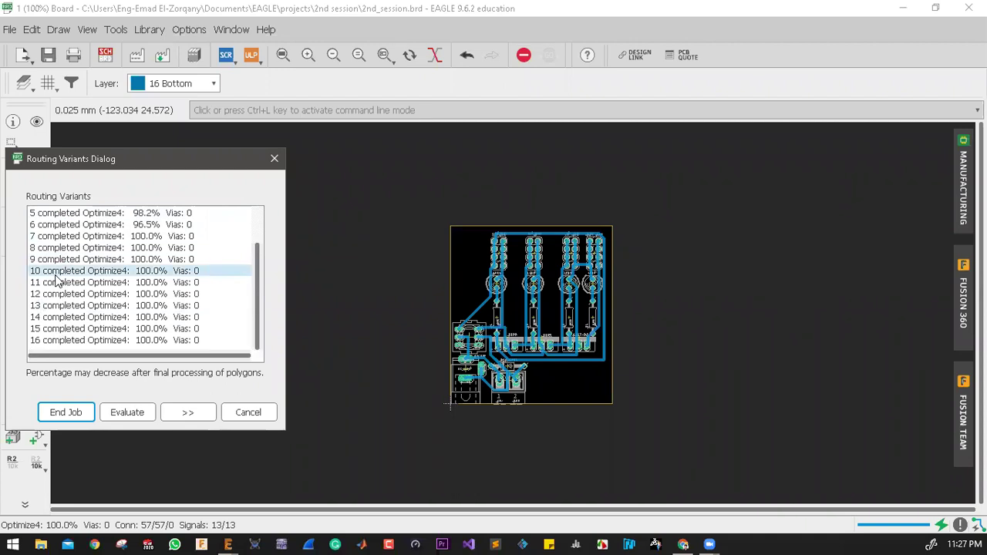
pyautogui.scroll(2, 55, 282)
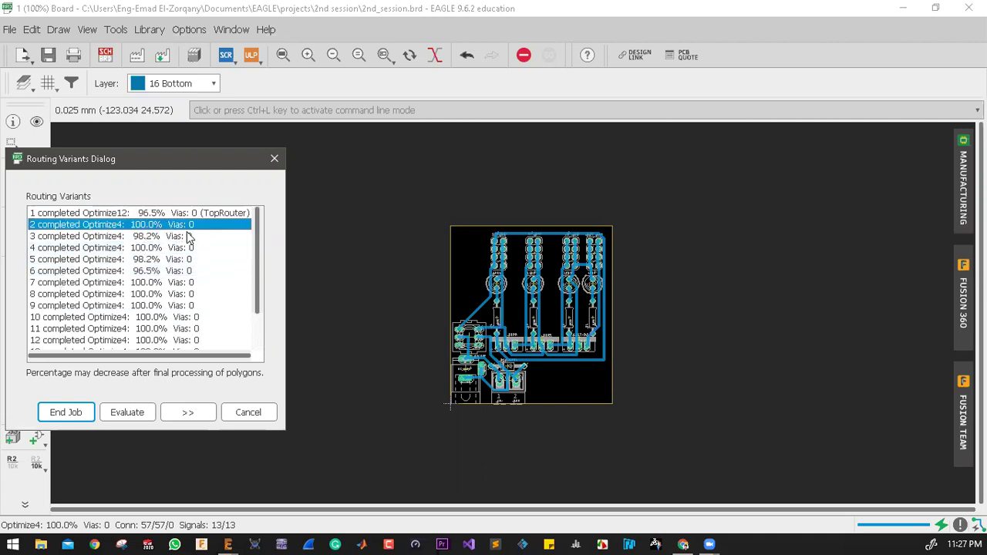
pyautogui.click(154, 213)
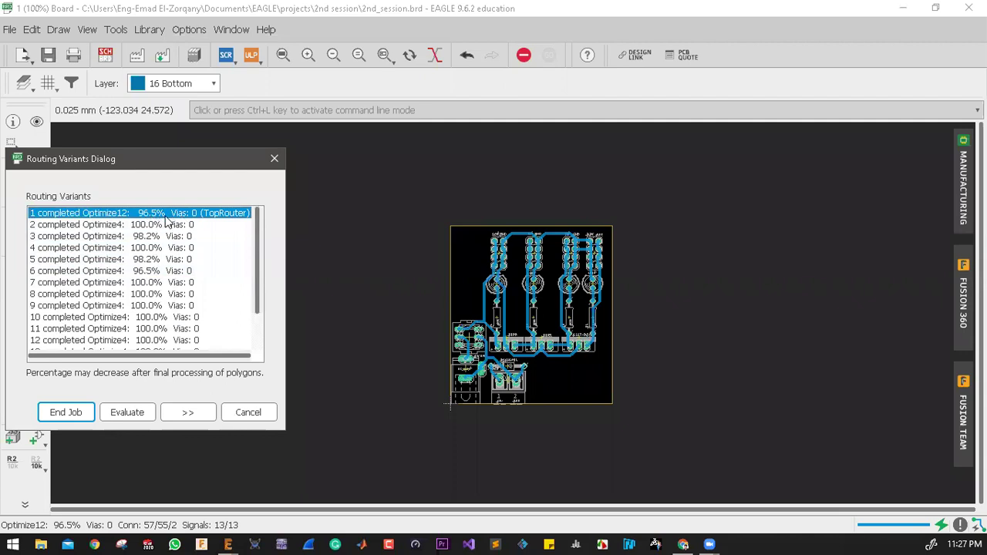
pyautogui.click(158, 247)
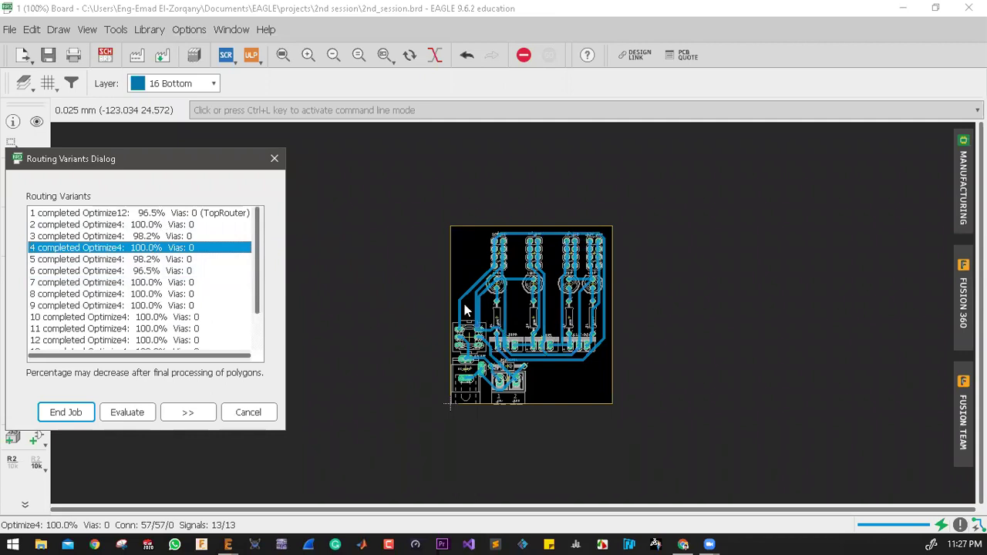
pyautogui.click(160, 259)
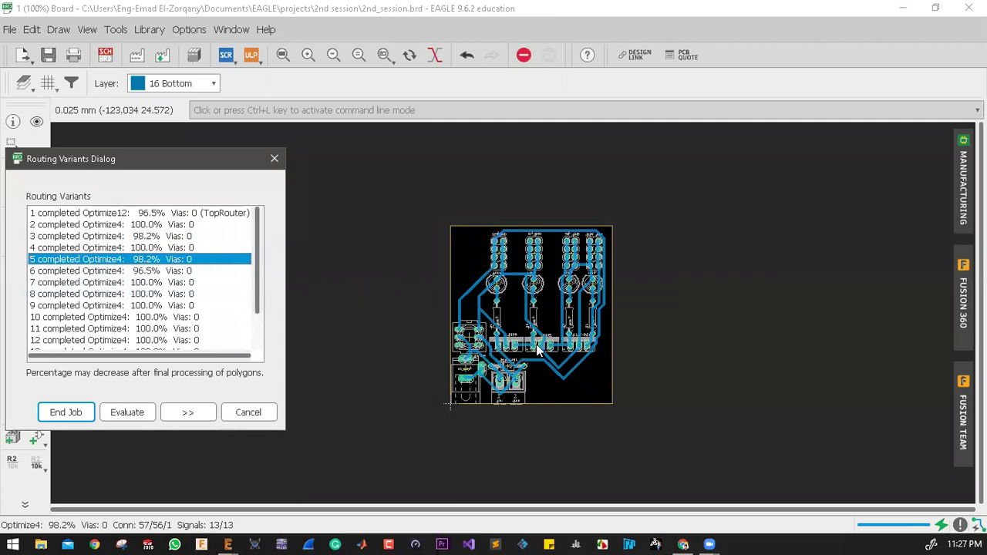
pyautogui.click(163, 270)
pyautogui.click(145, 283)
pyautogui.click(138, 296)
pyautogui.click(139, 305)
pyautogui.click(140, 317)
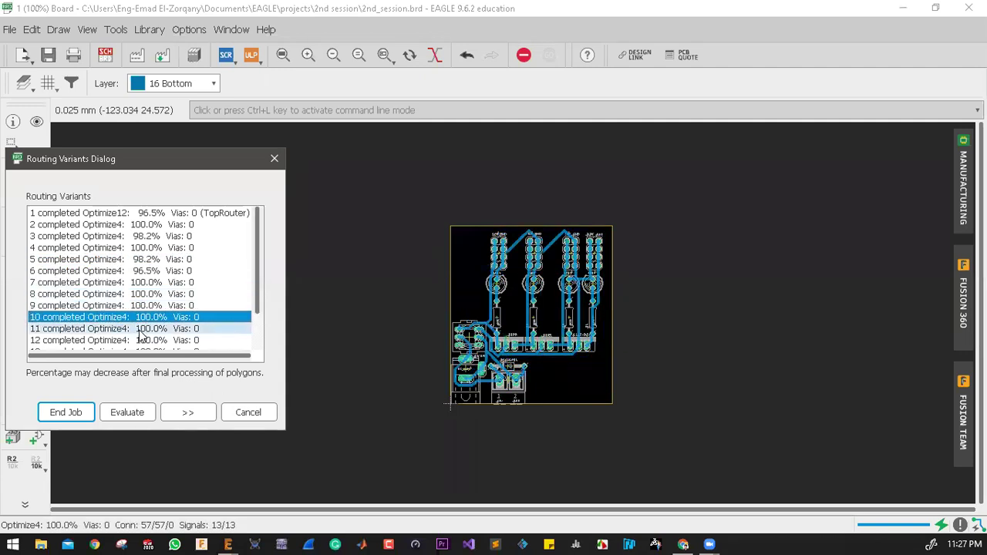
# Step back and forth through the full range of routing variants to compare their trace layouts
pyautogui.press('Down')
pyautogui.press('Down')
pyautogui.press('Down')
pyautogui.press('Down')
pyautogui.press('Down')
pyautogui.press('Down')
pyautogui.press('Up')
pyautogui.press('Up')
pyautogui.press('Down')
pyautogui.press('Down')
pyautogui.press('Up')
pyautogui.press('Up')
pyautogui.press('Up')
pyautogui.press('Up')
pyautogui.press('Up')
pyautogui.press('Up')
pyautogui.press('Up')
pyautogui.press('Up')
pyautogui.press('Up')
pyautogui.press('Up')
pyautogui.press('Up')
pyautogui.press('Up')
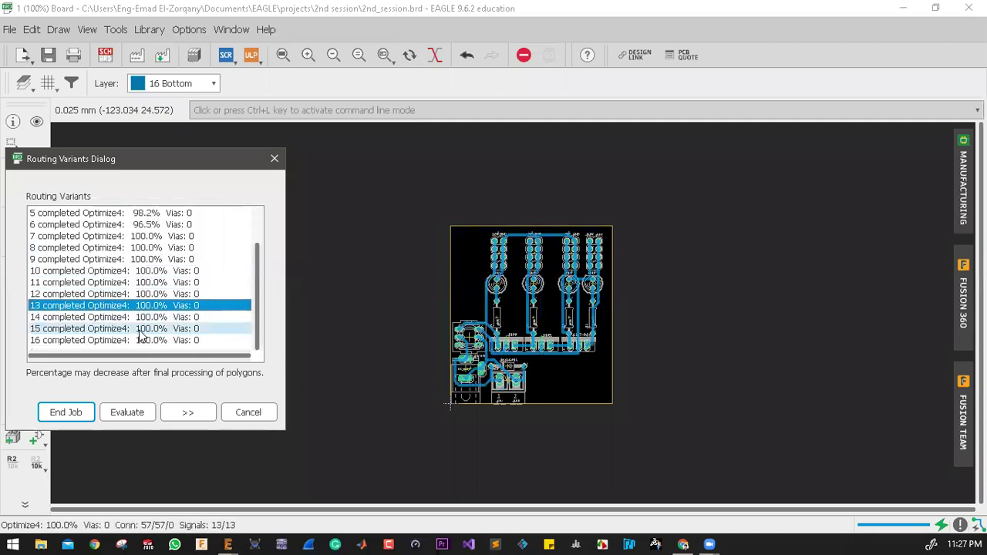
pyautogui.press('Up')
pyautogui.press('Up')
pyautogui.press('Up')
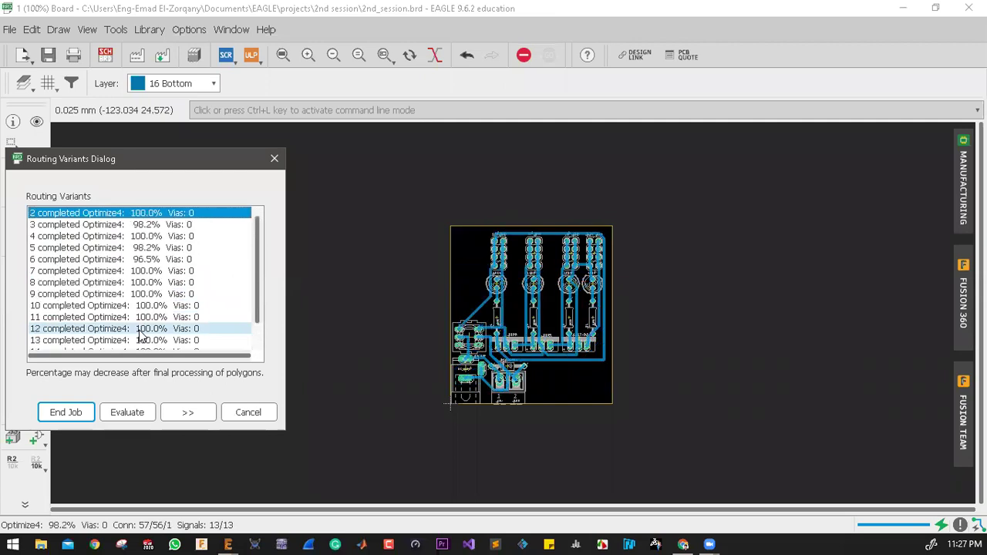
pyautogui.press('Down')
pyautogui.press('Down')
pyautogui.press('Down')
pyautogui.press('Down')
pyautogui.press('Down')
pyautogui.press('Down')
pyautogui.press('Down')
pyautogui.press('Down')
pyautogui.press('Down')
pyautogui.press('Down')
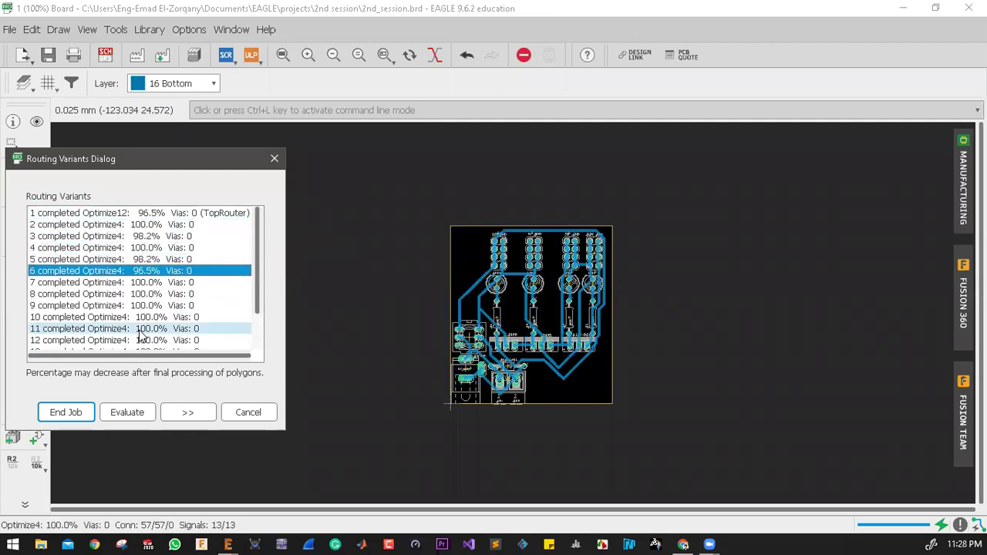
pyautogui.press('Up')
pyautogui.press('Up')
pyautogui.press('Up')
pyautogui.press('Up')
pyautogui.press('Up')
pyautogui.press('Up')
pyautogui.press('Up')
pyautogui.press('Up')
pyautogui.press('Up')
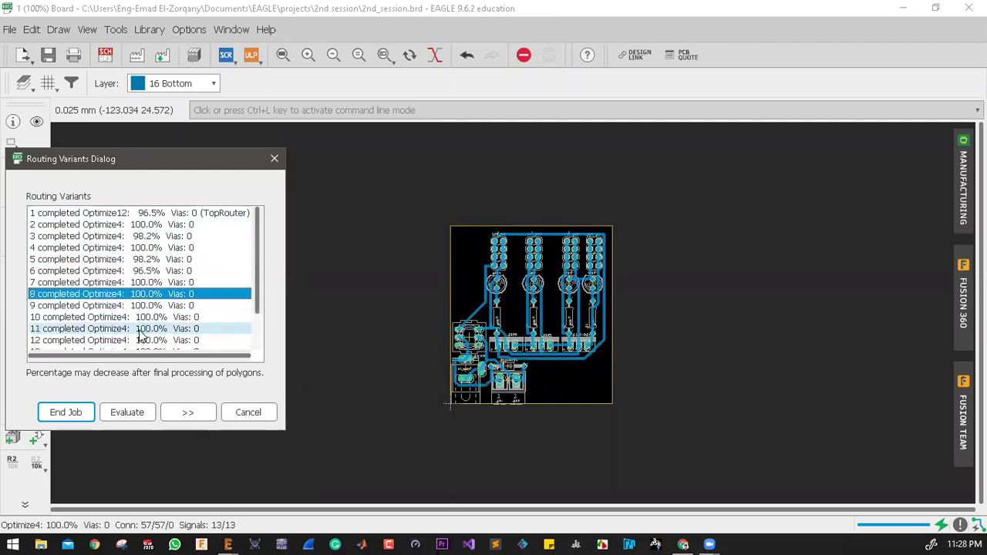
pyautogui.press('Up')
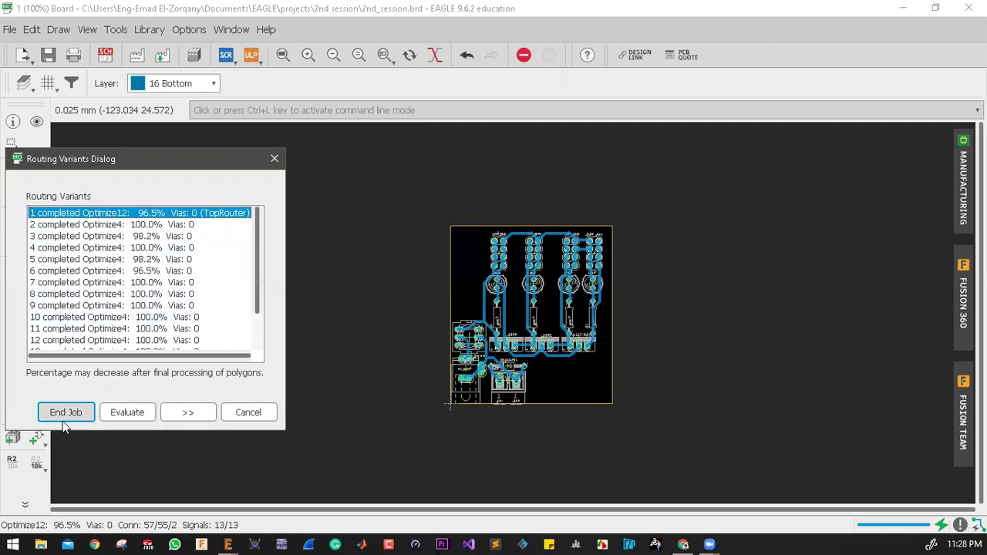
# Compare routing variants 2 and 3, and end the autorouting job with variant 2
pyautogui.click(114, 224)
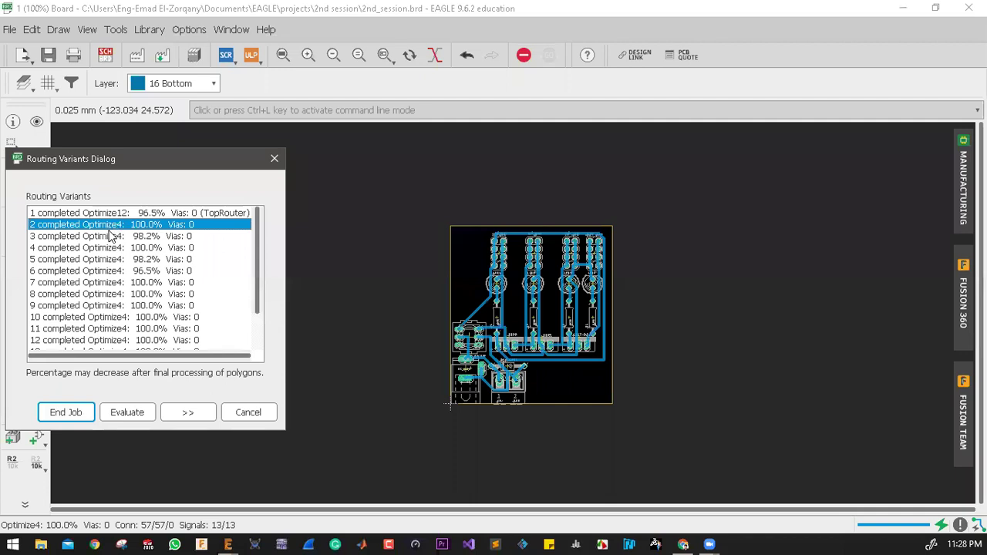
pyautogui.click(112, 236)
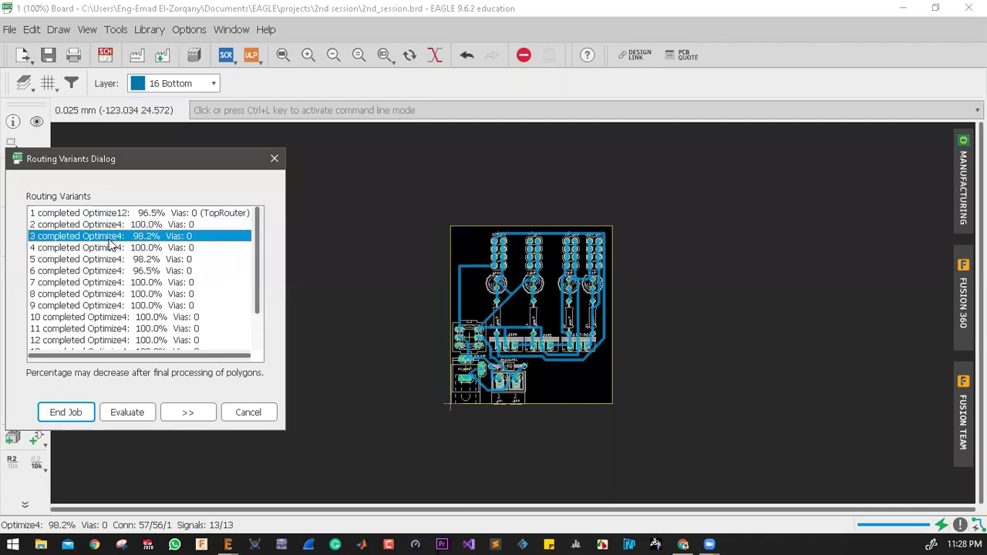
pyautogui.click(145, 225)
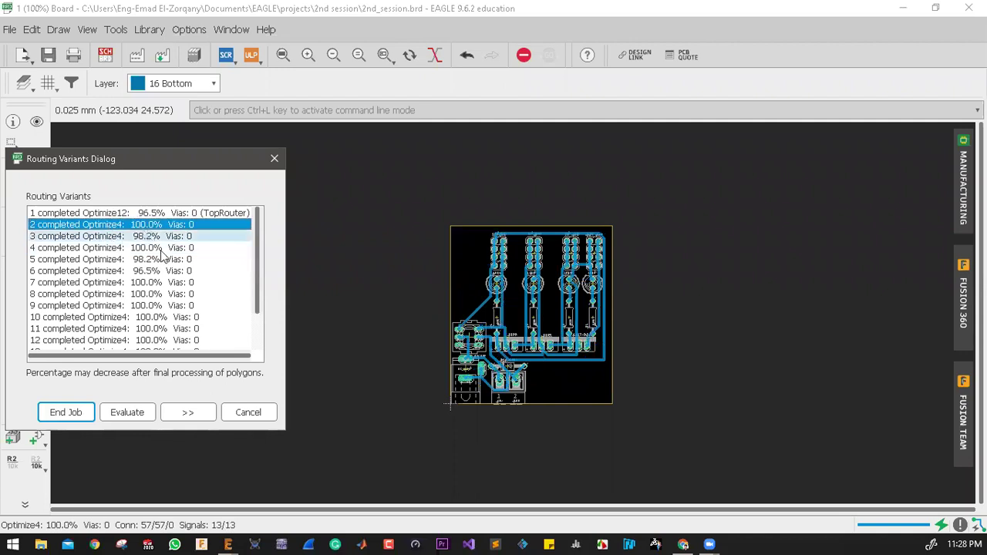
pyautogui.click(65, 412)
# Examine the autorouted bottom-layer traces around the switch, voltage regulators, LEDs and output headers
pyautogui.scroll(6, 570, 347)
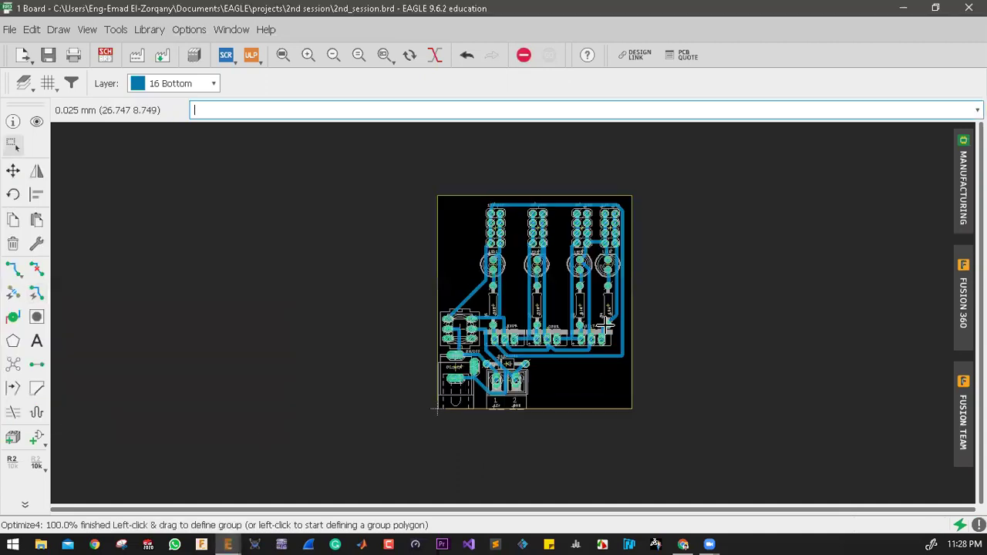
pyautogui.scroll(-2, 544, 394)
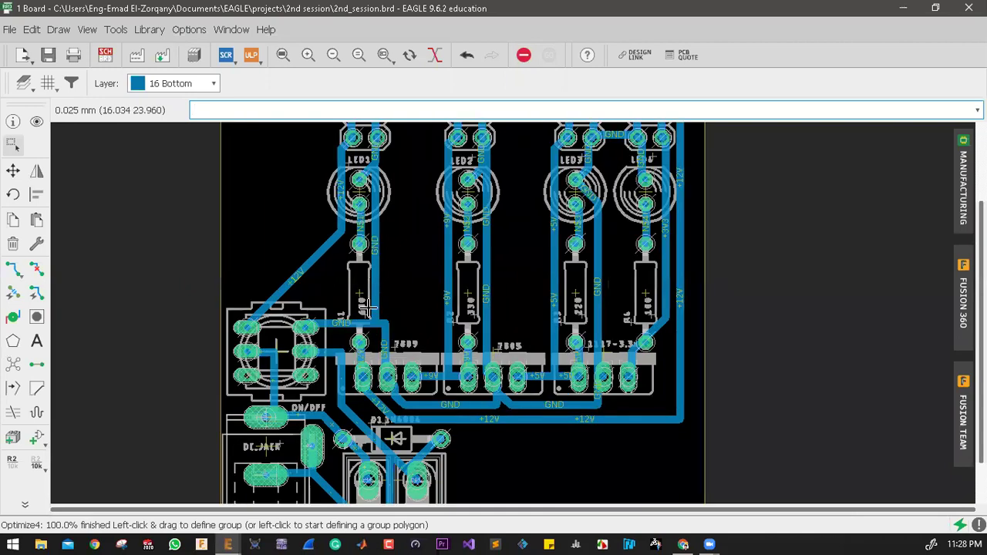
pyautogui.scroll(3, 378, 343)
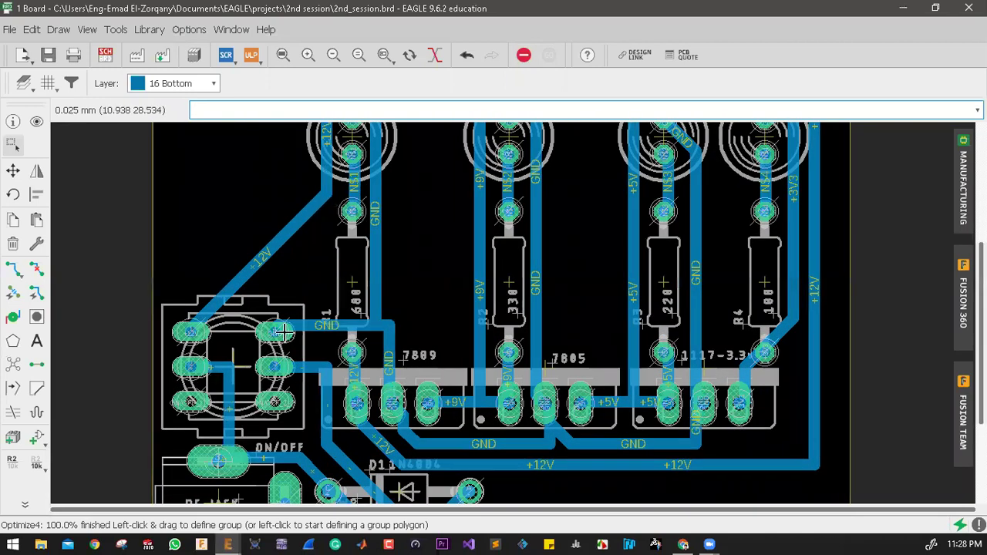
pyautogui.scroll(-3, 340, 440)
pyautogui.scroll(-2, 340, 439)
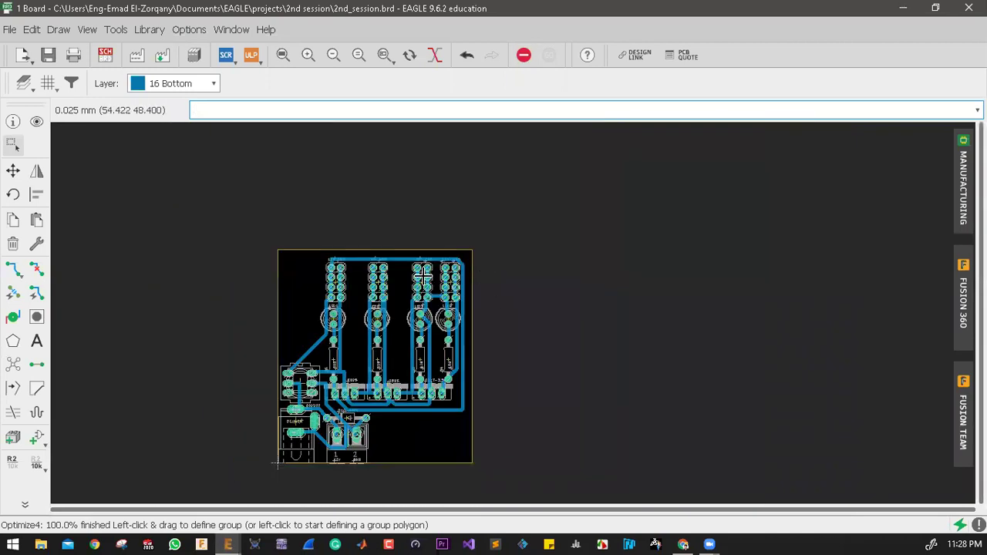
pyautogui.scroll(2, 502, 295)
pyautogui.scroll(3, 358, 288)
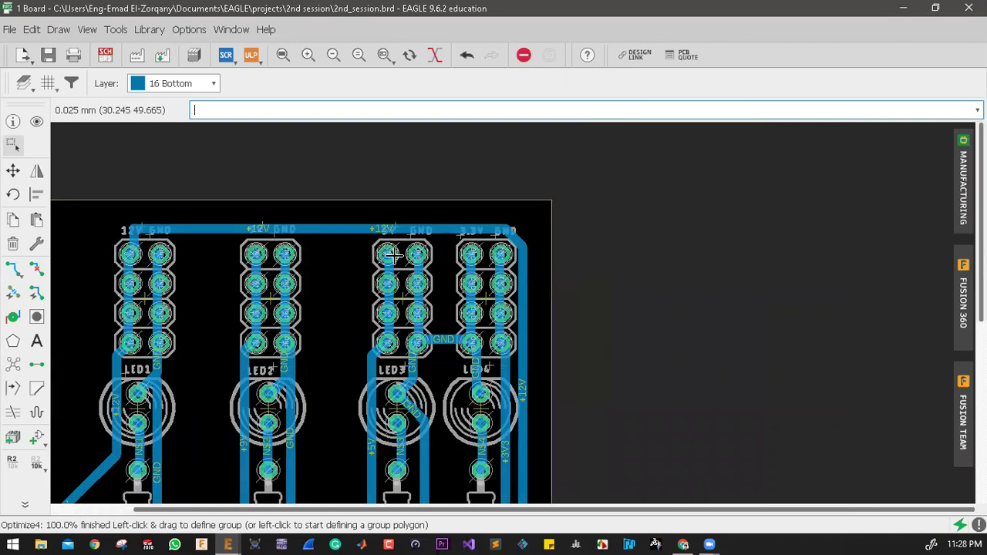
pyautogui.scroll(-4, 358, 289)
pyautogui.moveTo(355, 458); pyautogui.dragTo(355, 355, button='middle')
pyautogui.scroll(3, 356, 354)
pyautogui.scroll(-4, 378, 341)
# Undo the autorouting and the polygon deletion, and recalculate the ratsnest to fill the GND copper pour
pyautogui.hotkey('ctrl', 'z')
pyautogui.hotkey('ctrl', 'z')
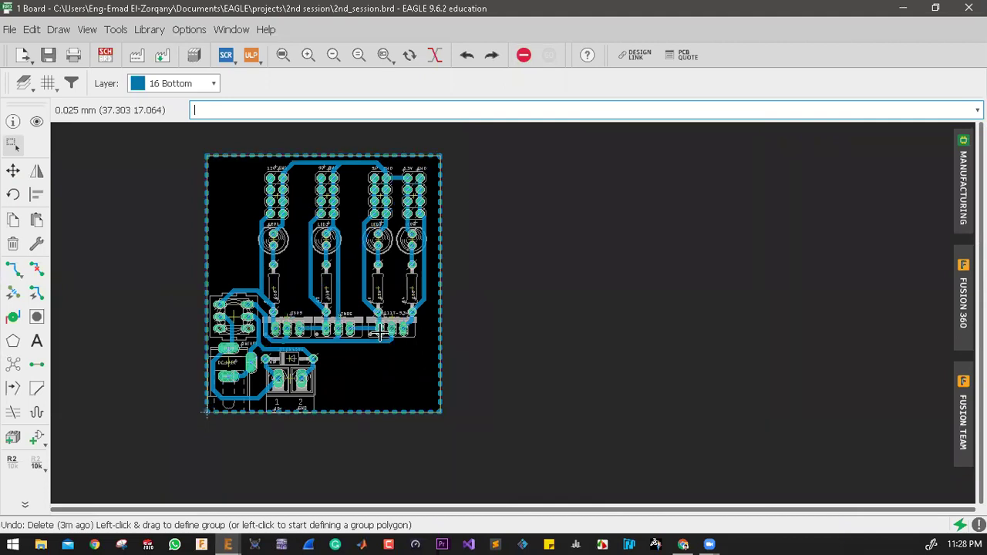
pyautogui.click(21, 370)
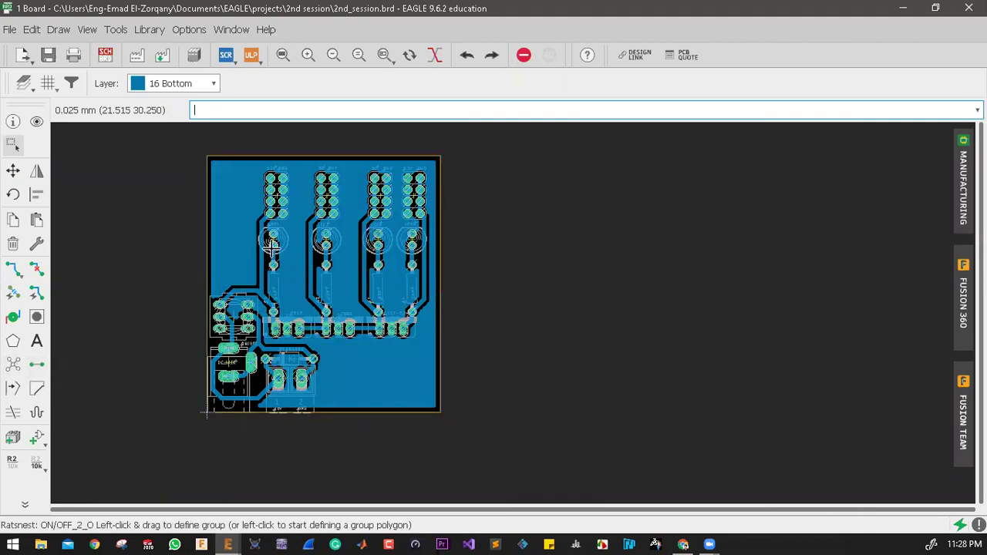
# Examine the GND copper pour and its clearances around the regulators, power connectors and remaining traces
pyautogui.scroll(2, 540, 283)
pyautogui.scroll(-1, 540, 283)
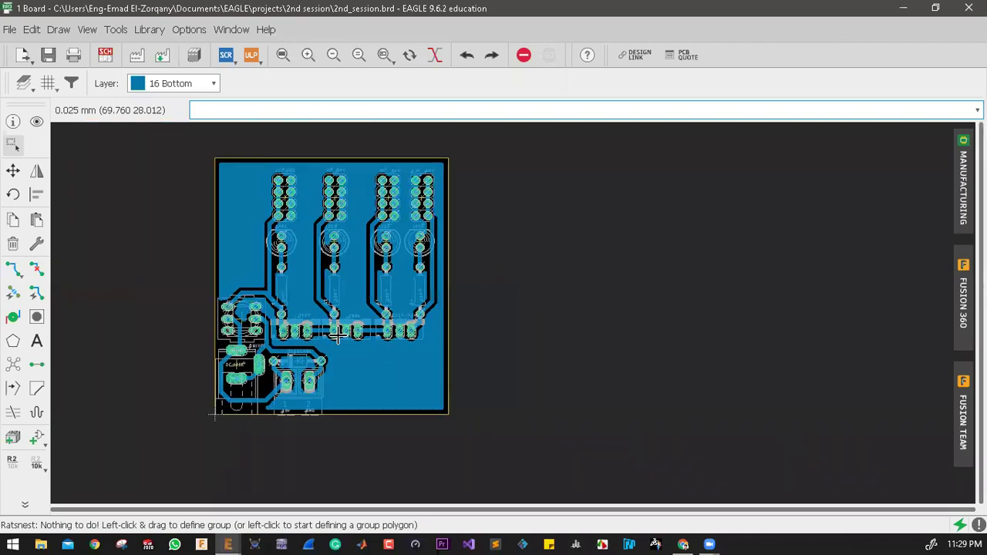
pyautogui.scroll(3, 247, 368)
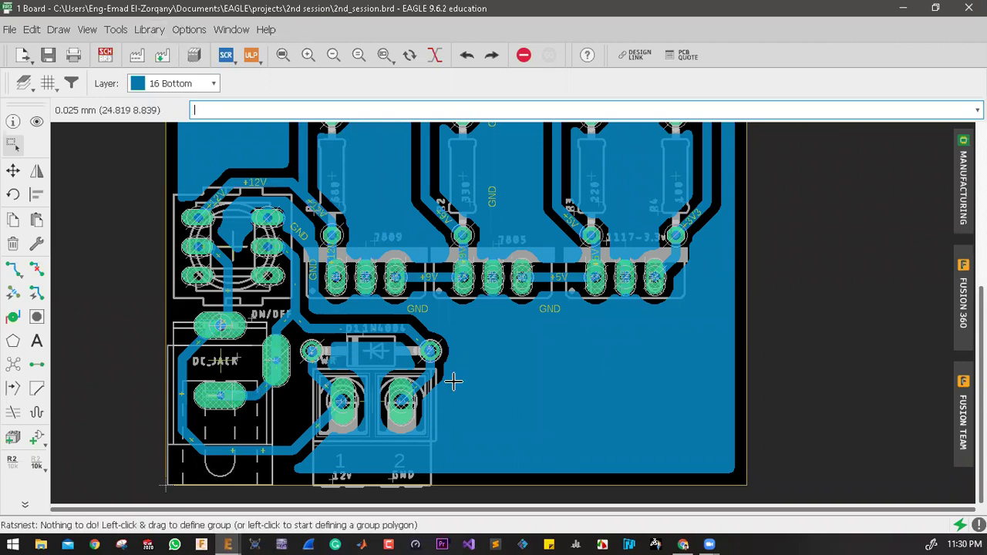
pyautogui.scroll(-4, 457, 486)
pyautogui.scroll(2, 481, 339)
pyautogui.scroll(-3, 481, 339)
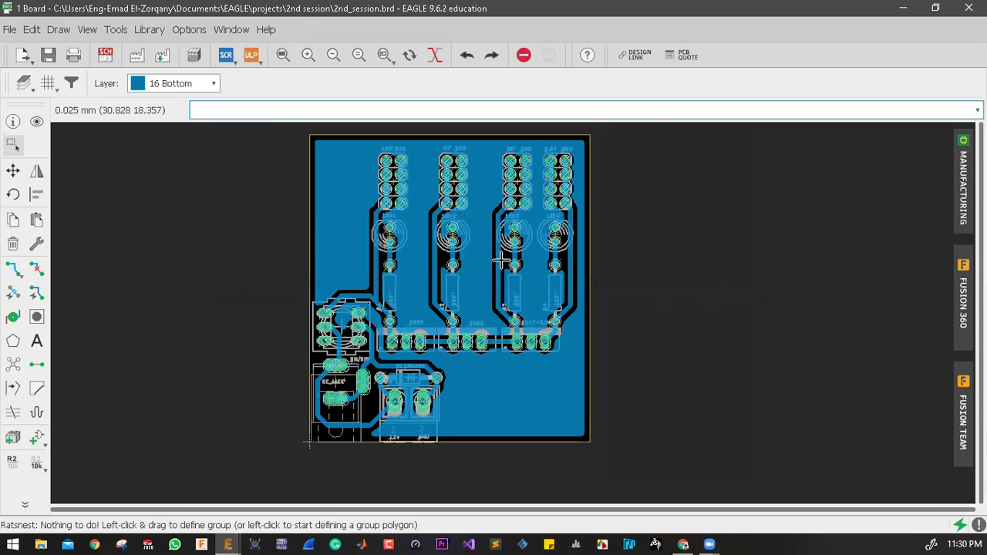
pyautogui.scroll(3, 424, 316)
pyautogui.scroll(1, 370, 362)
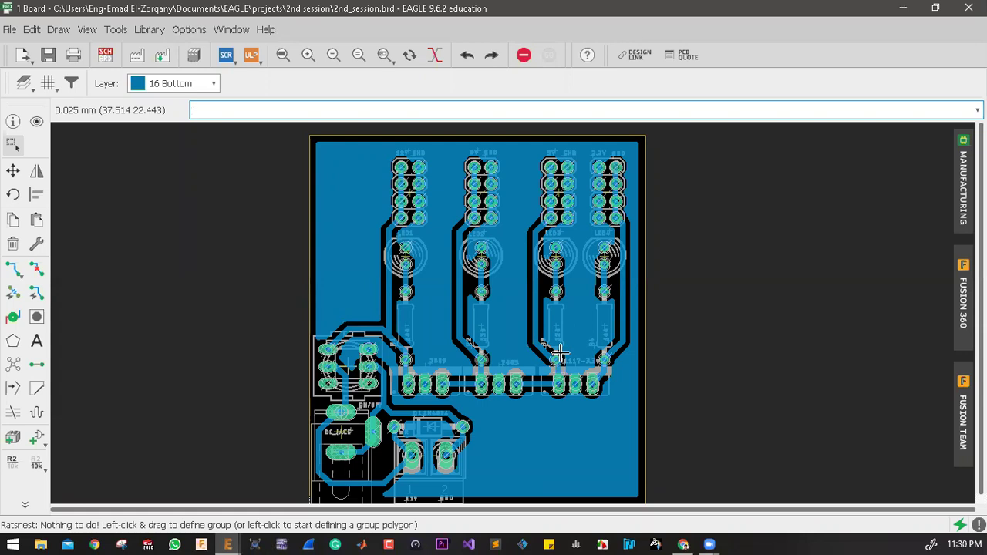
pyautogui.scroll(-1, 559, 353)
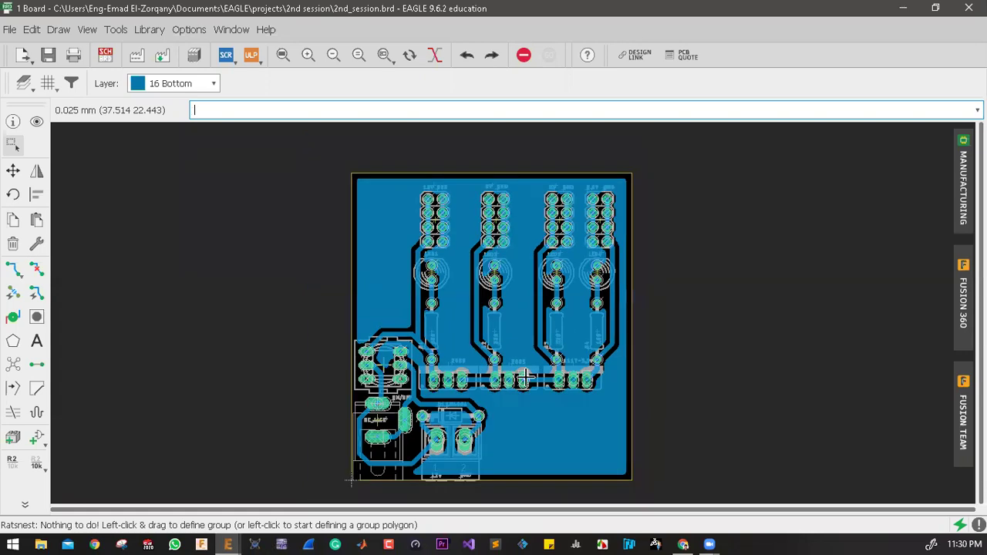
# Rip up all signals on the board that has the filled GND pour
pyautogui.click(38, 272)
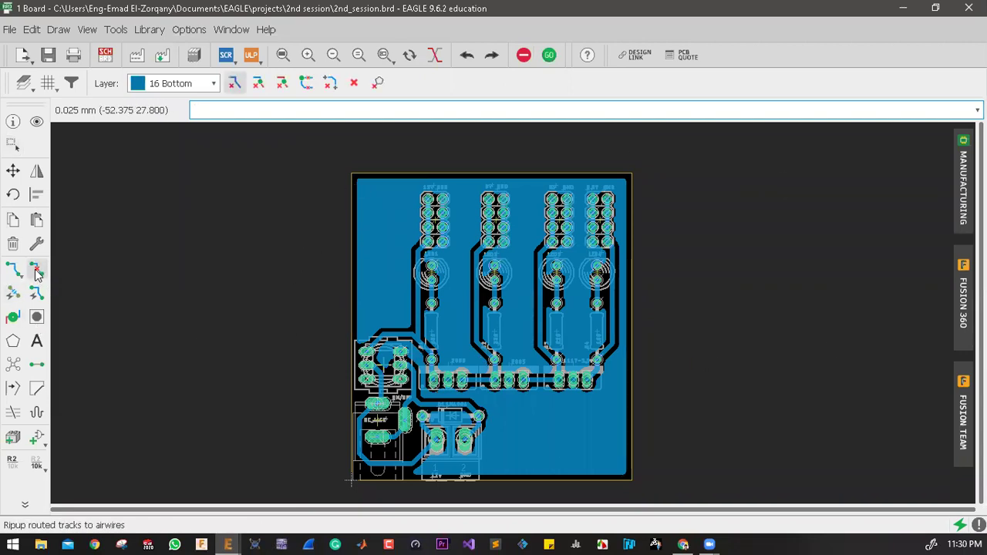
pyautogui.click(547, 55)
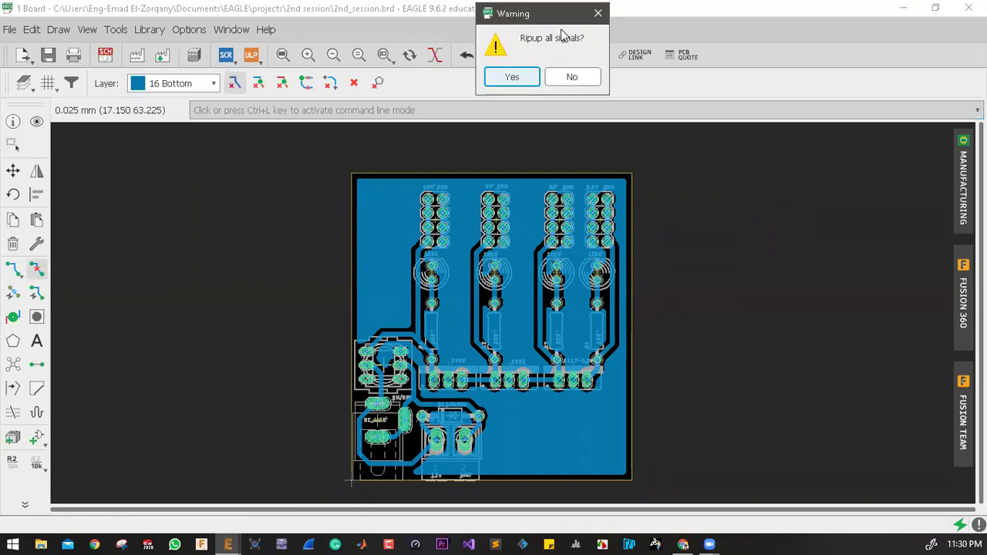
pyautogui.click(511, 77)
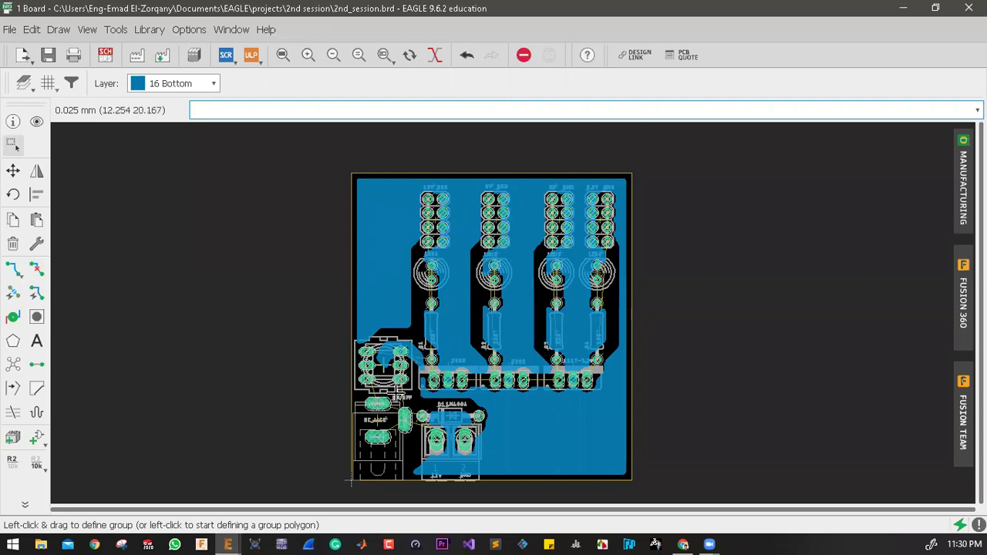
# Rip up the GND polygon at the board's left edge so the pour returns to its unfilled outline
pyautogui.scroll(10, 353, 269)
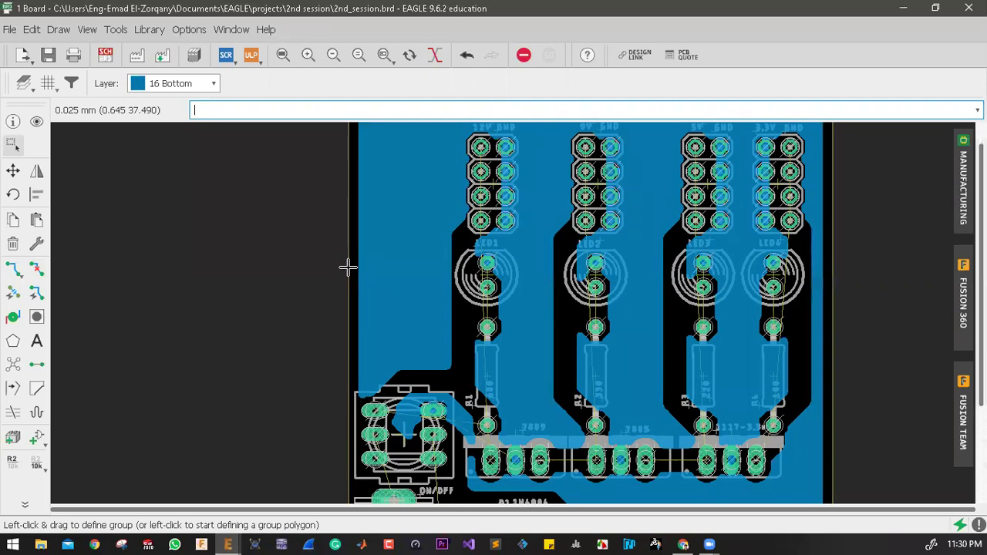
pyautogui.click(37, 270)
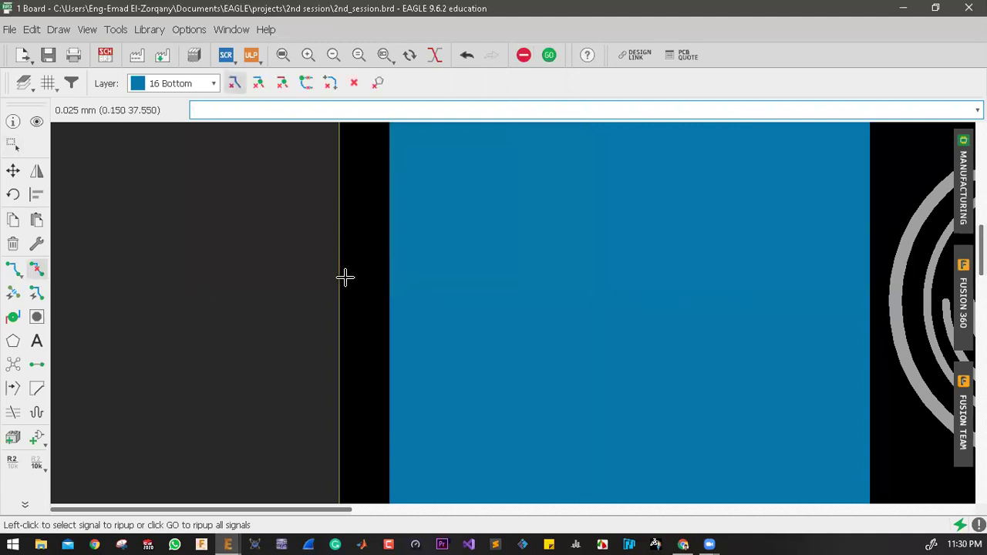
pyautogui.scroll(1, 343, 386)
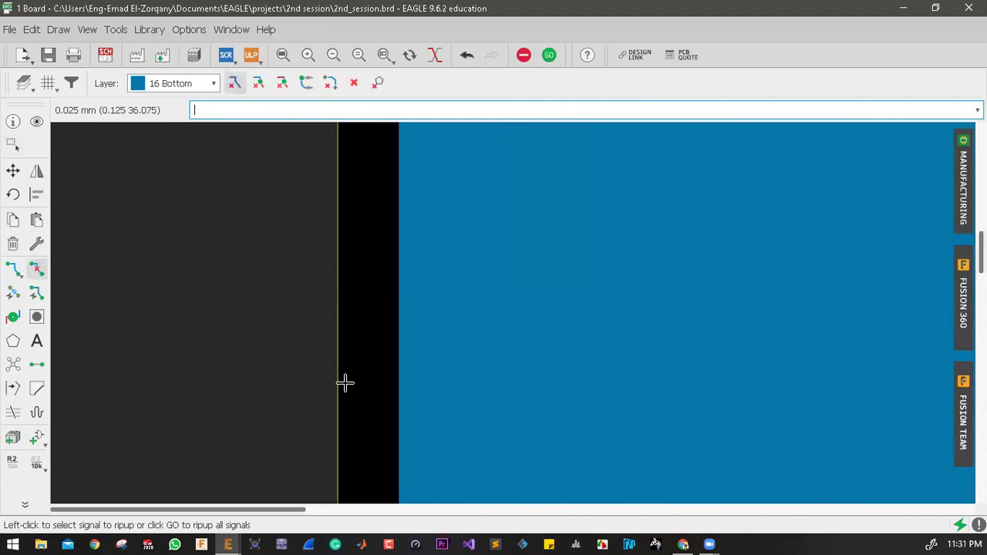
pyautogui.click(349, 286)
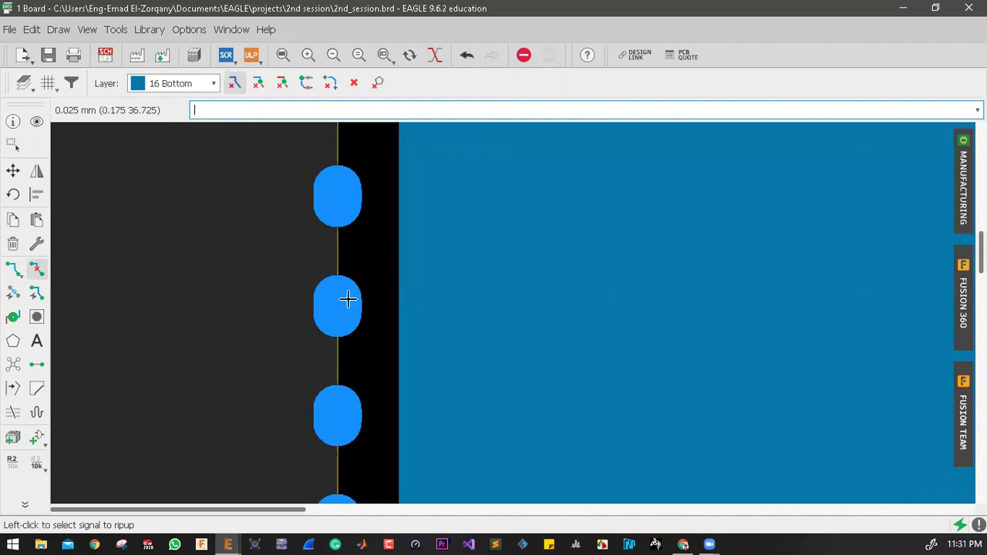
pyautogui.click(348, 299)
pyautogui.scroll(-2, 348, 299)
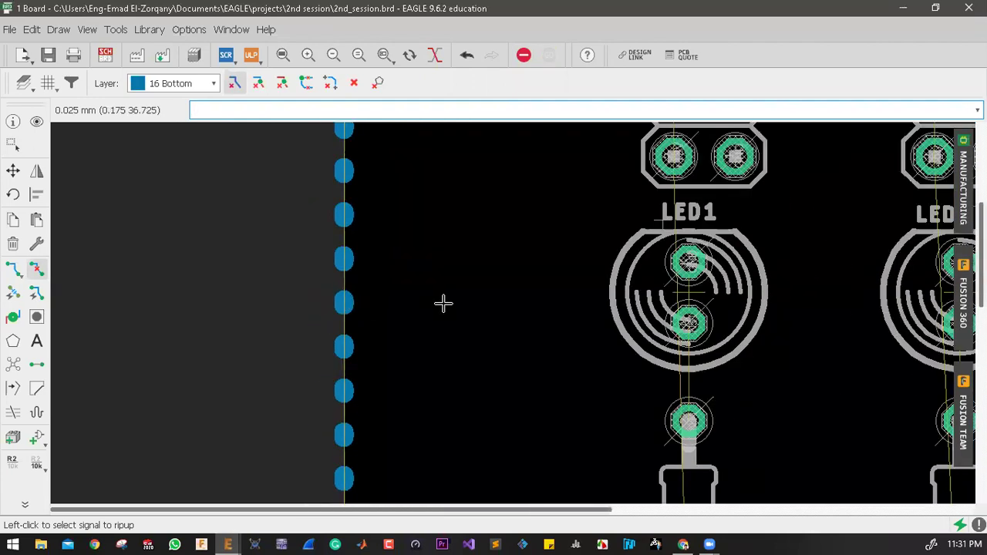
# Undo the rip-ups to restore the routed bottom traces together with the unfilled GND polygon outline
pyautogui.scroll(-4, 432, 292)
pyautogui.scroll(-2, 629, 257)
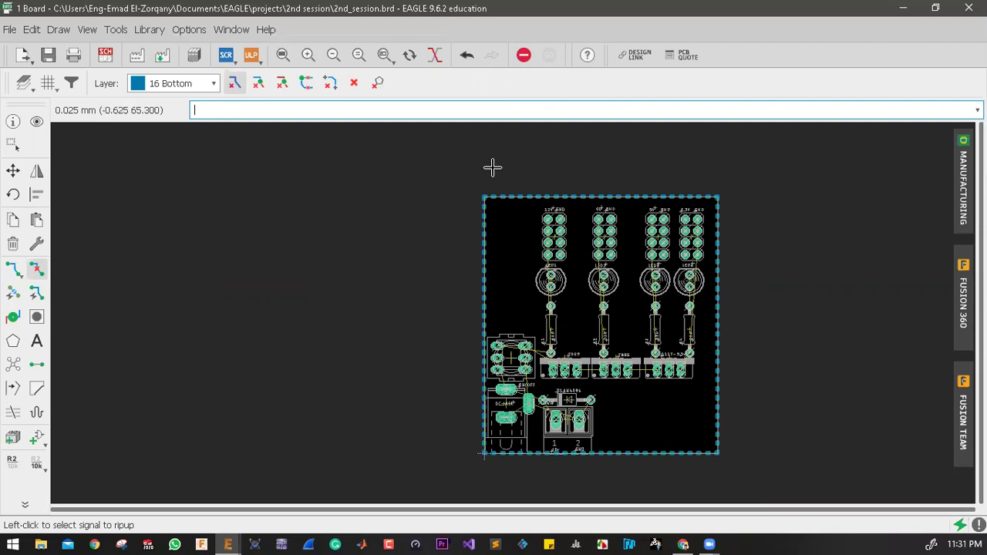
pyautogui.click(470, 56)
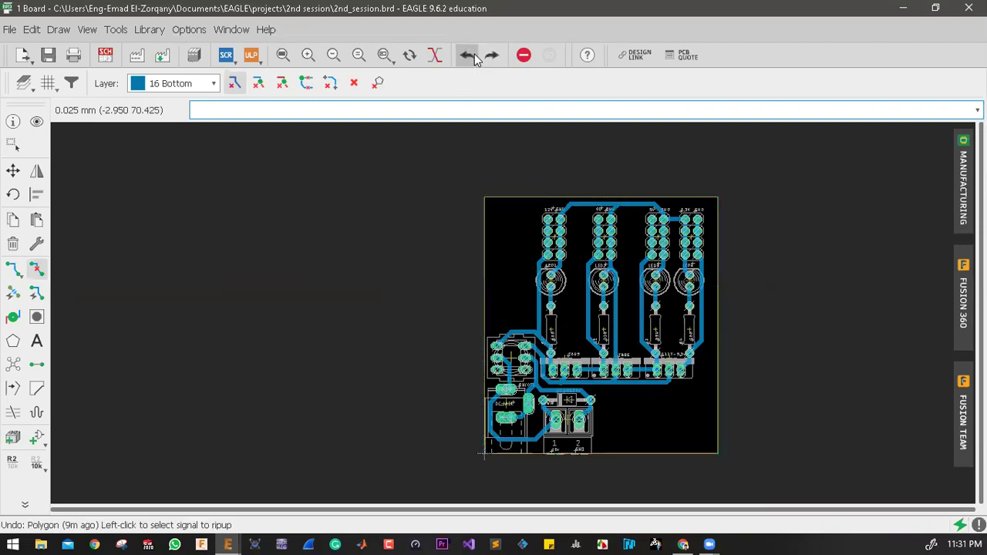
pyautogui.click(472, 57)
pyautogui.click(471, 60)
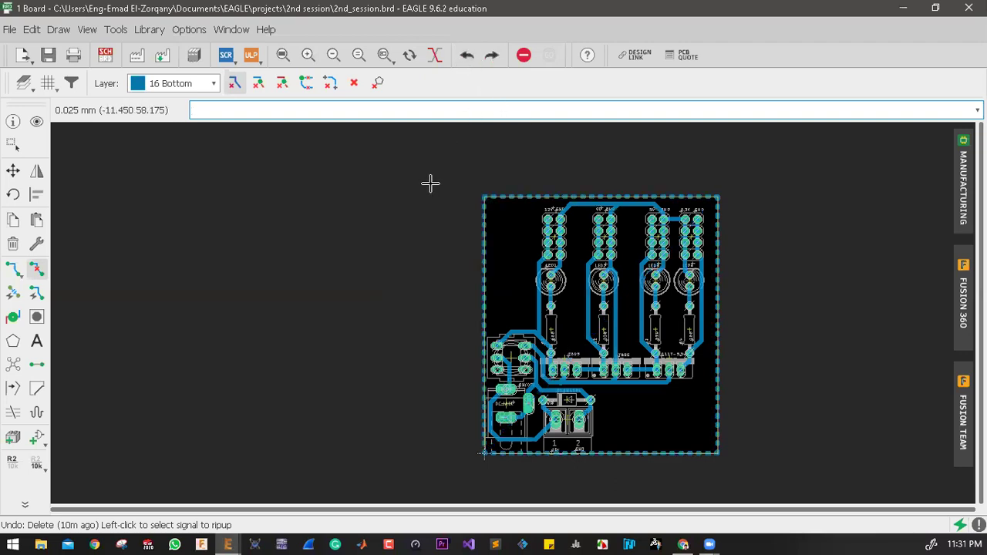
# Examine the routed bottom layer in single layer mode, normal and flipped, and return to the regular board view
pyautogui.scroll(-3, 447, 195)
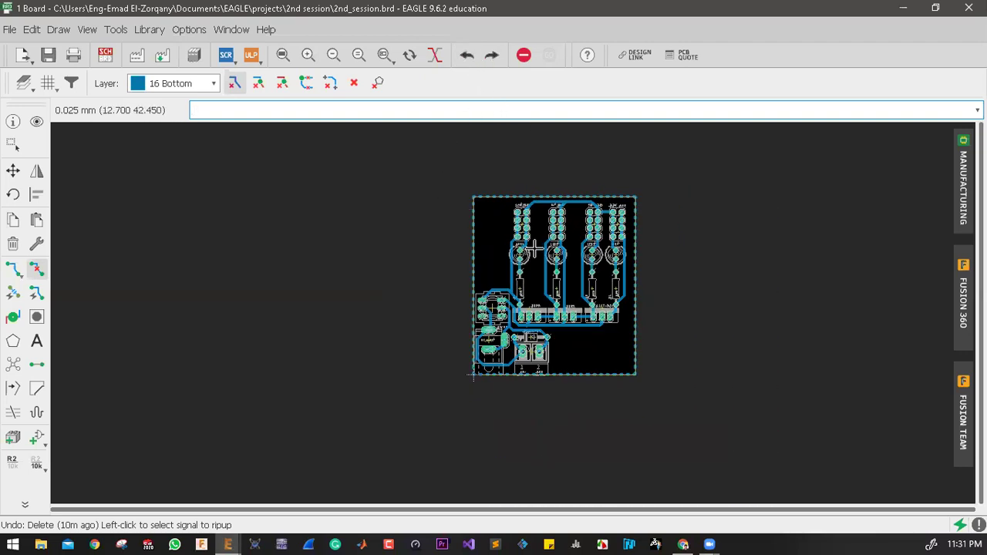
pyautogui.scroll(5, 533, 248)
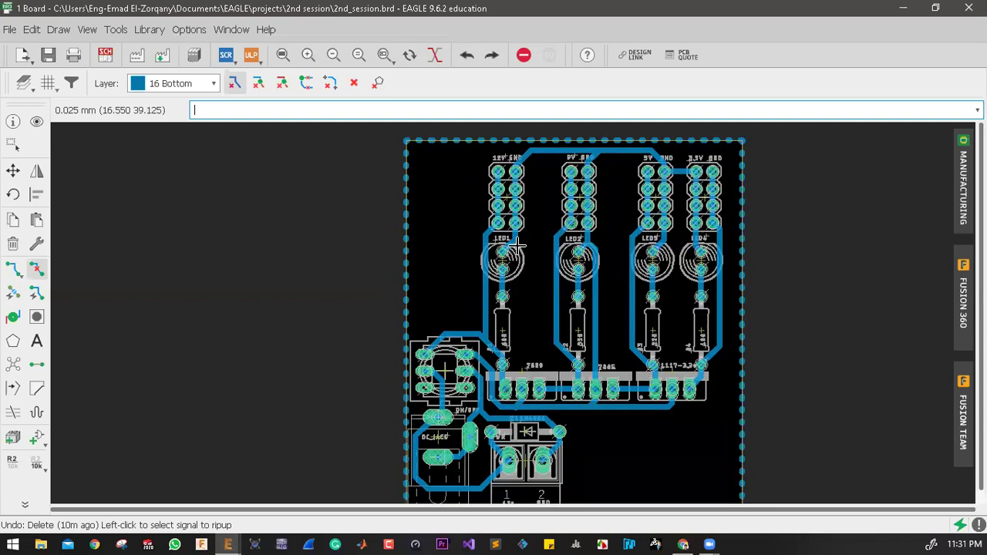
pyautogui.scroll(-1, 517, 245)
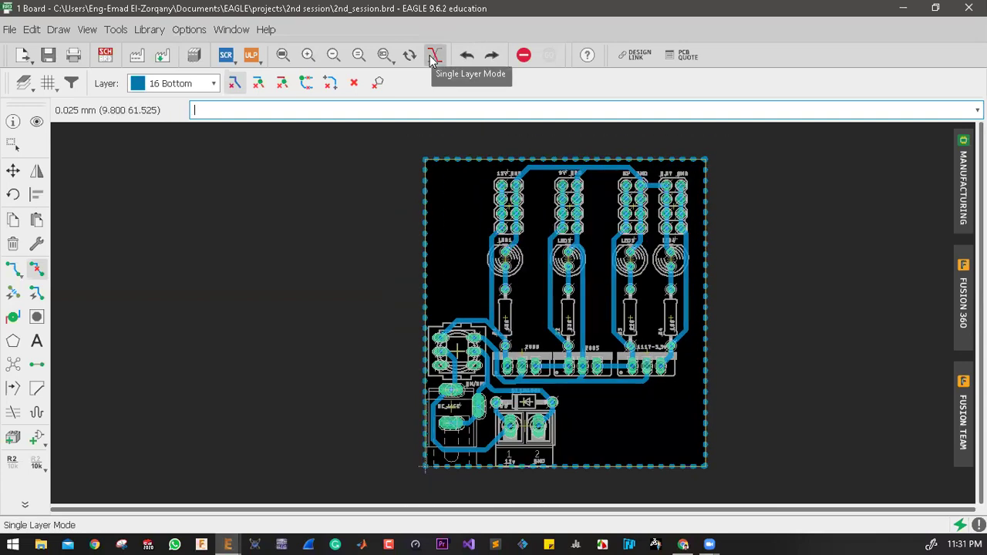
pyautogui.click(434, 56)
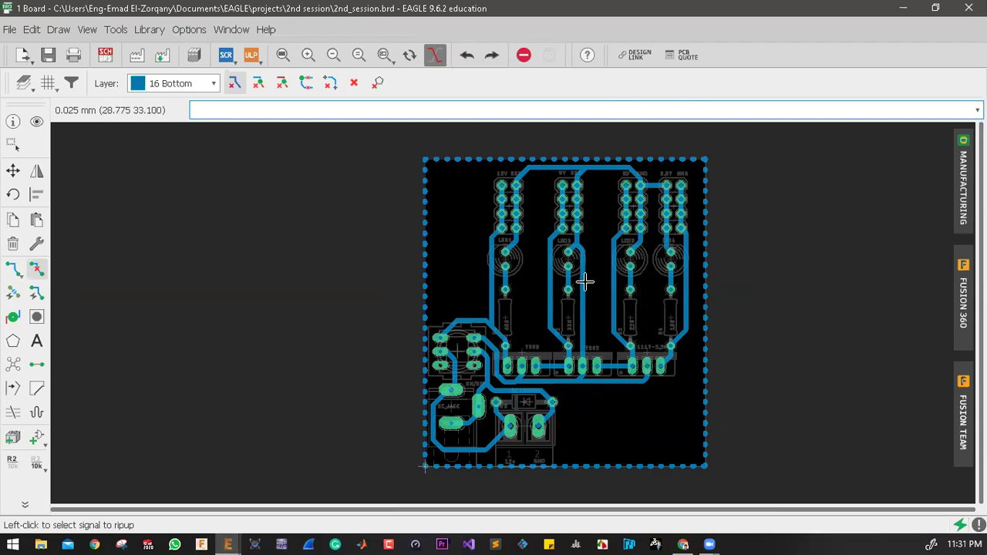
pyautogui.click(407, 55)
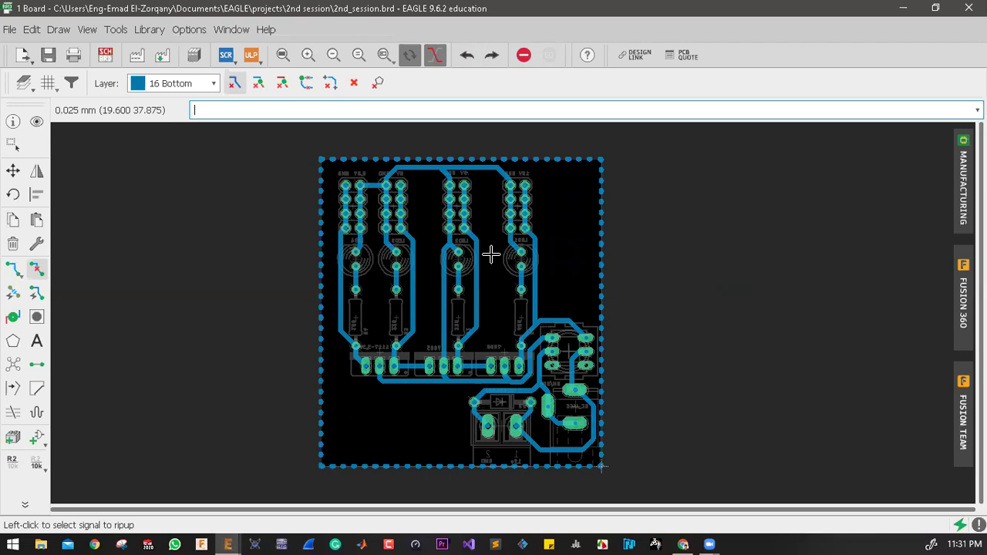
pyautogui.click(415, 56)
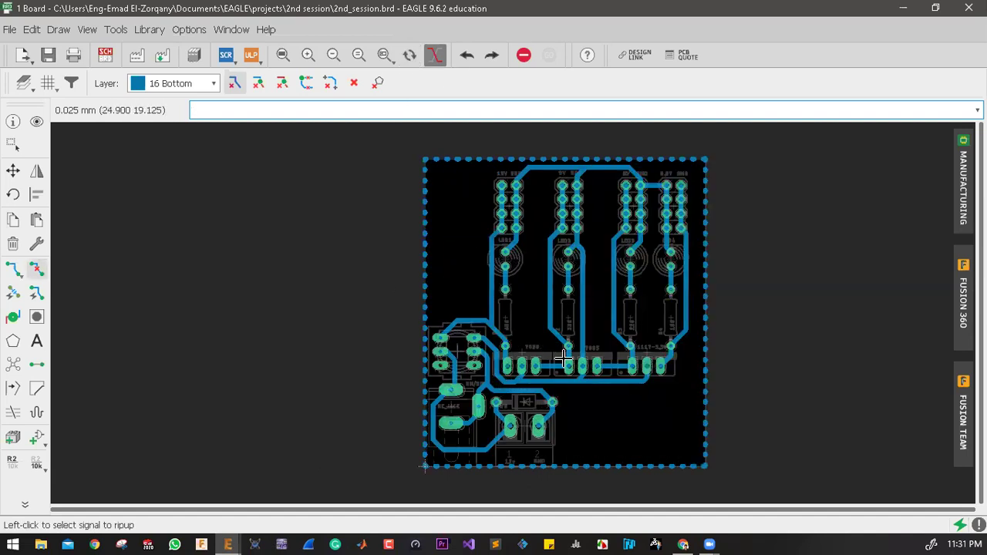
pyautogui.click(434, 55)
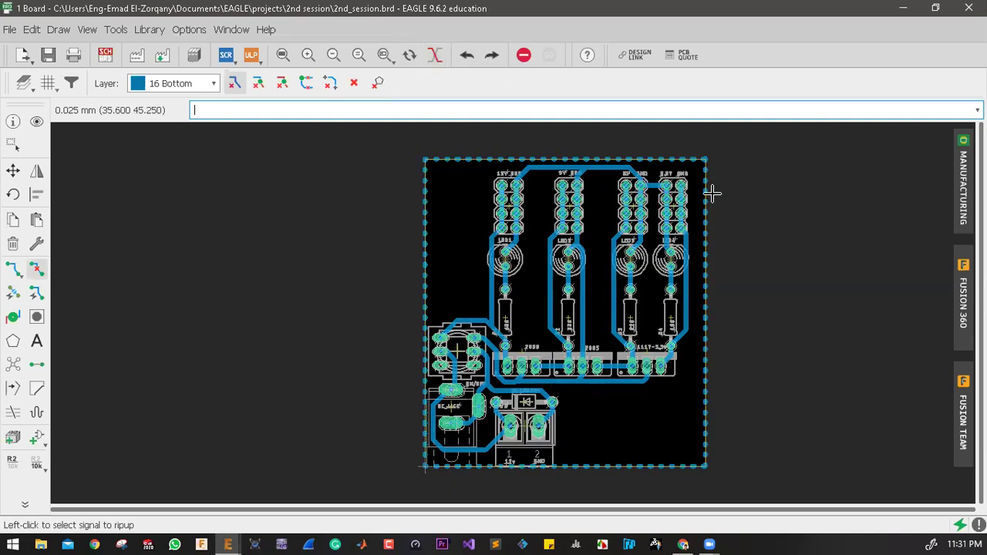
# Save the 2nd_session board, close its window, and close the 2nd session project
pyautogui.click(48, 54)
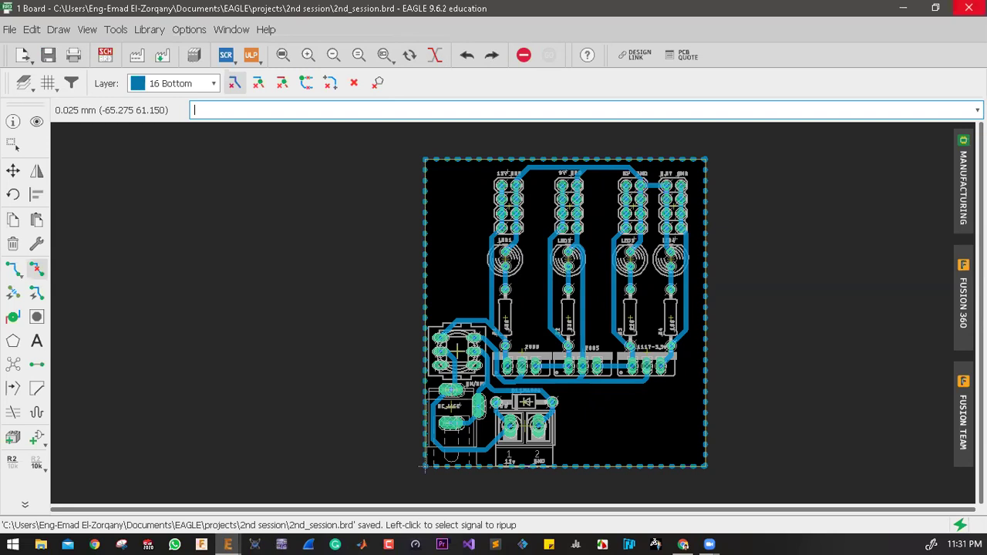
pyautogui.click(968, 8)
pyautogui.scroll(3, 232, 199)
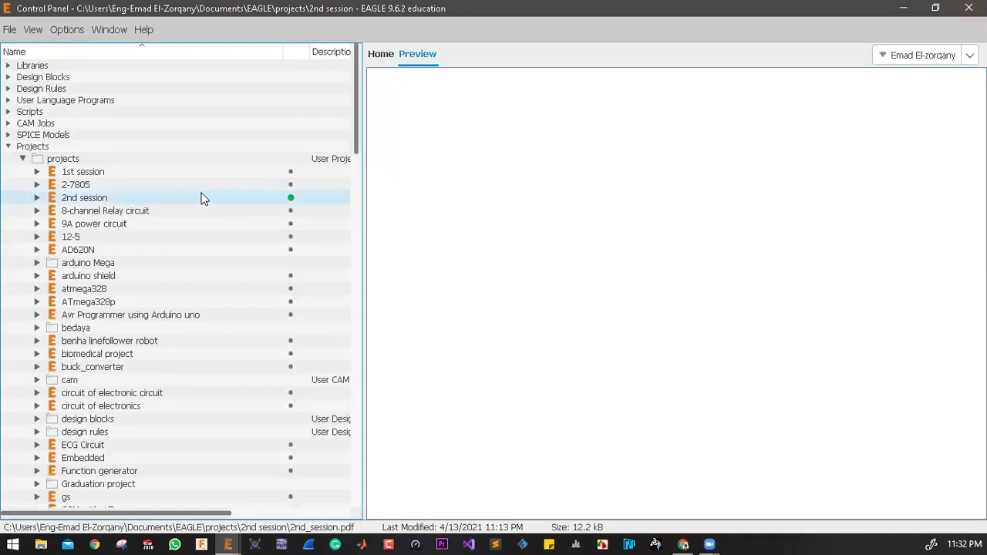
pyautogui.click(121, 177)
pyautogui.rightClick(121, 177)
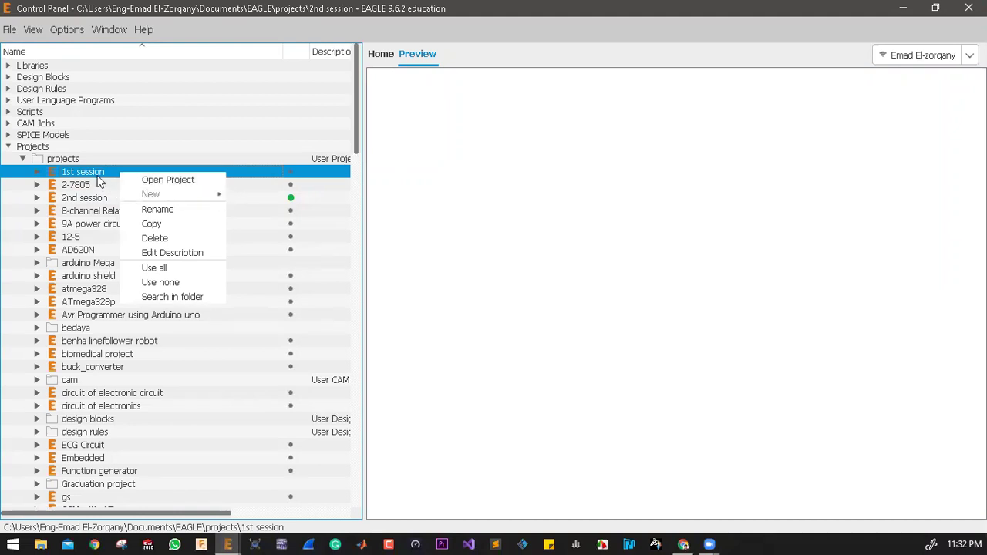
pyautogui.click(291, 199)
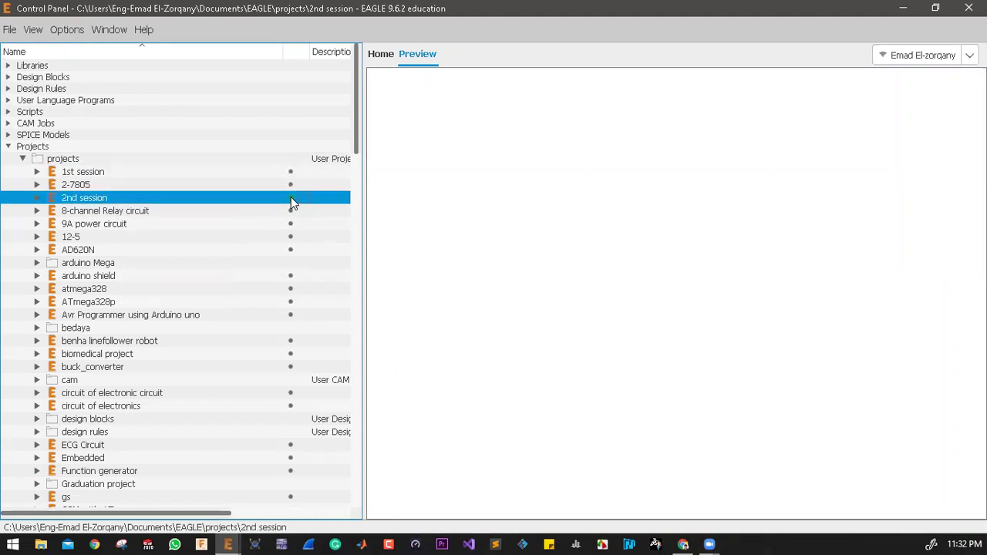
# Create a new project named "3rd session" in the projects folder
pyautogui.click(72, 160)
pyautogui.rightClick(72, 158)
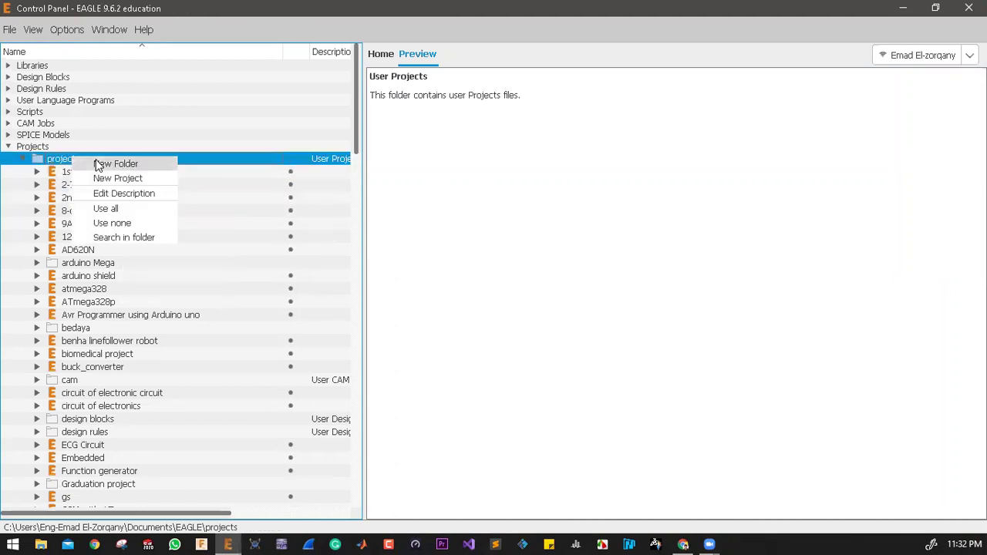
pyautogui.click(150, 180)
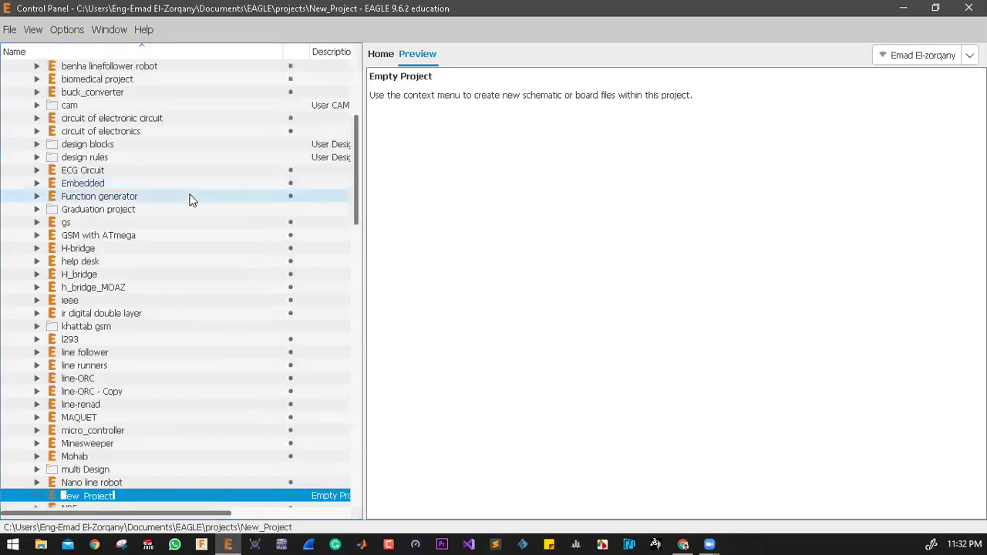
pyautogui.write('rd session')
pyautogui.press('Return')
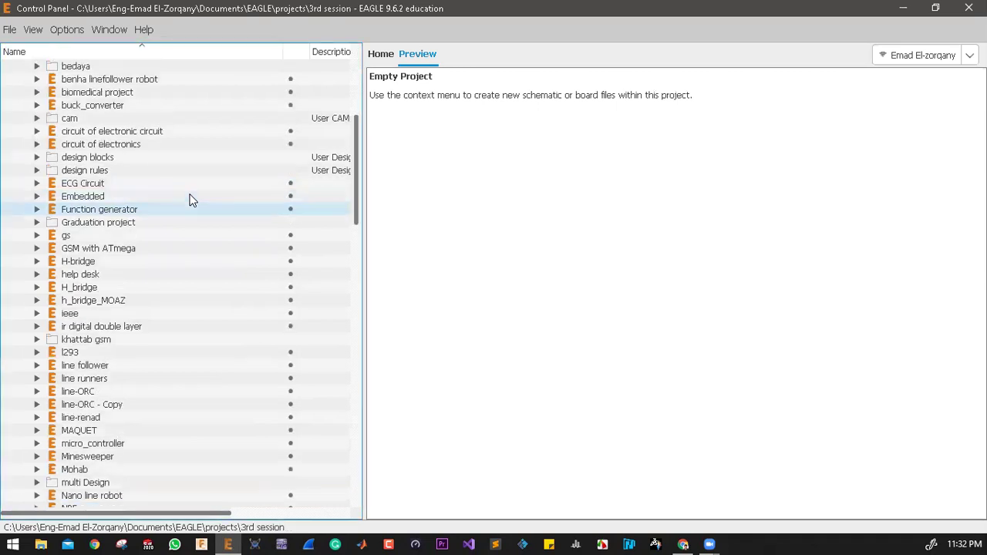
# Create a new schematic in the 3rd session project
pyautogui.scroll(7, 195, 192)
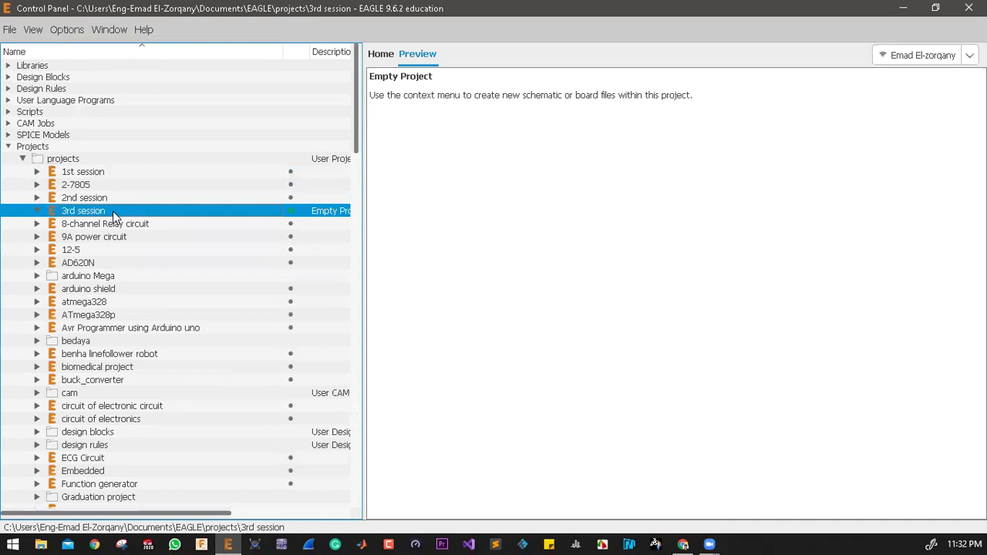
pyautogui.rightClick(115, 215)
pyautogui.moveTo(205, 232)
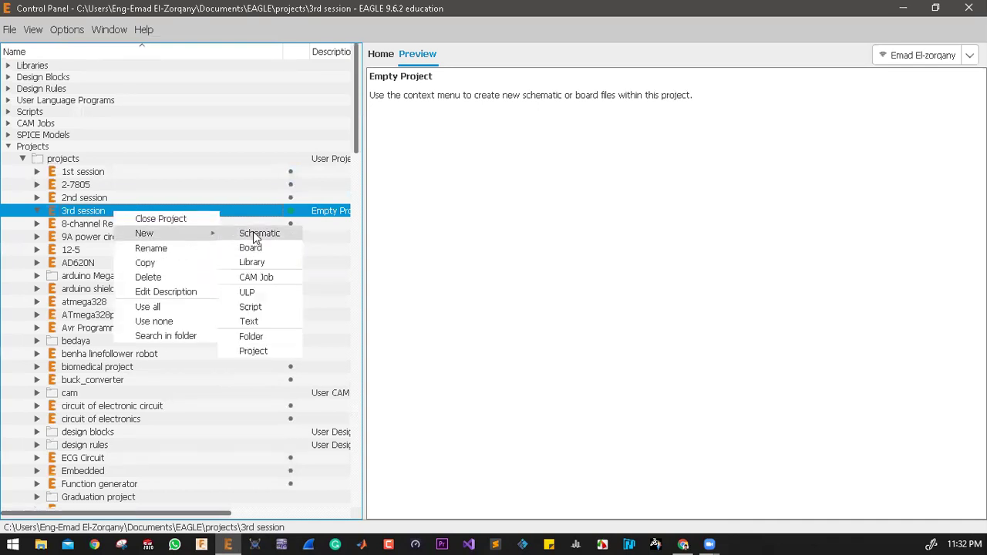
pyautogui.click(254, 235)
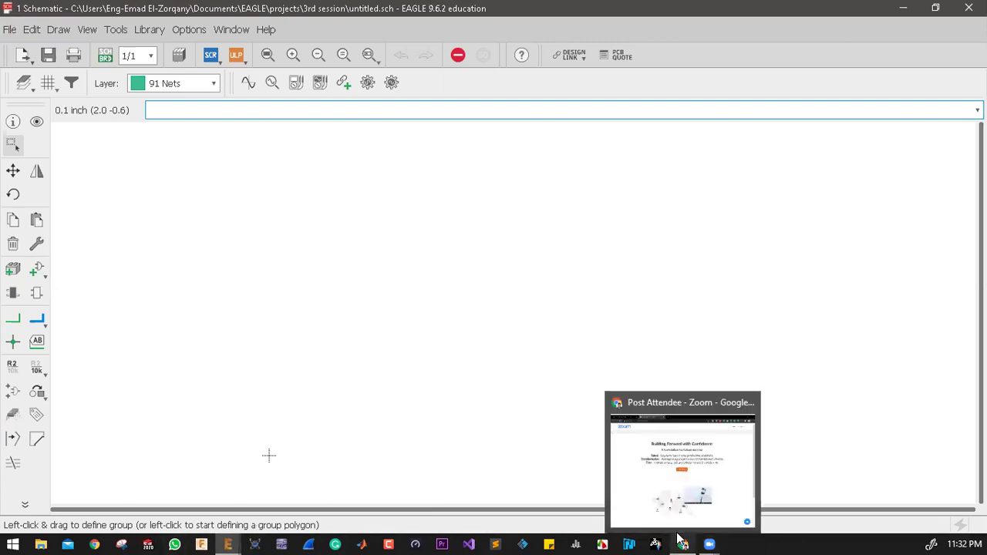
# Switch to Chrome and search Google for "cny70"
pyautogui.click(671, 515)
pyautogui.click(683, 542)
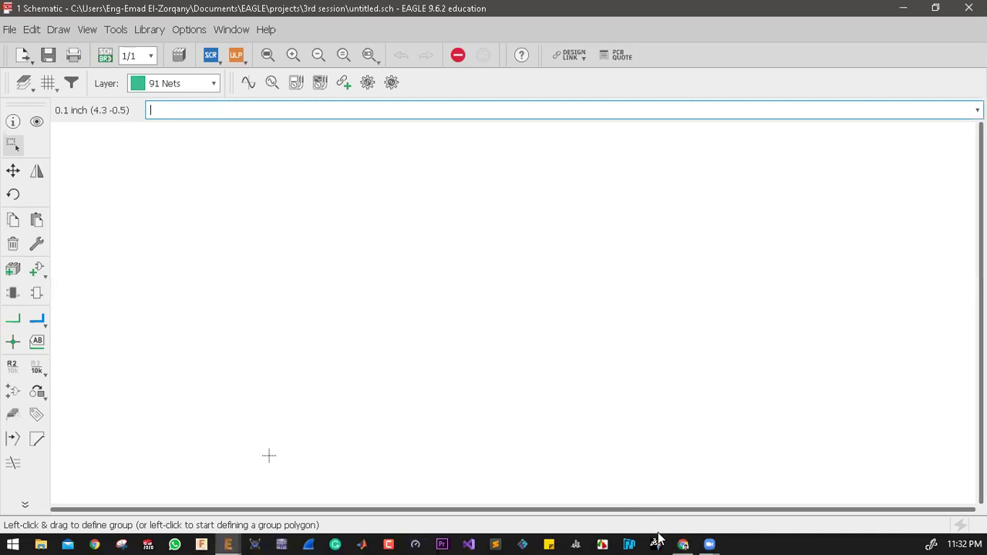
pyautogui.click(683, 542)
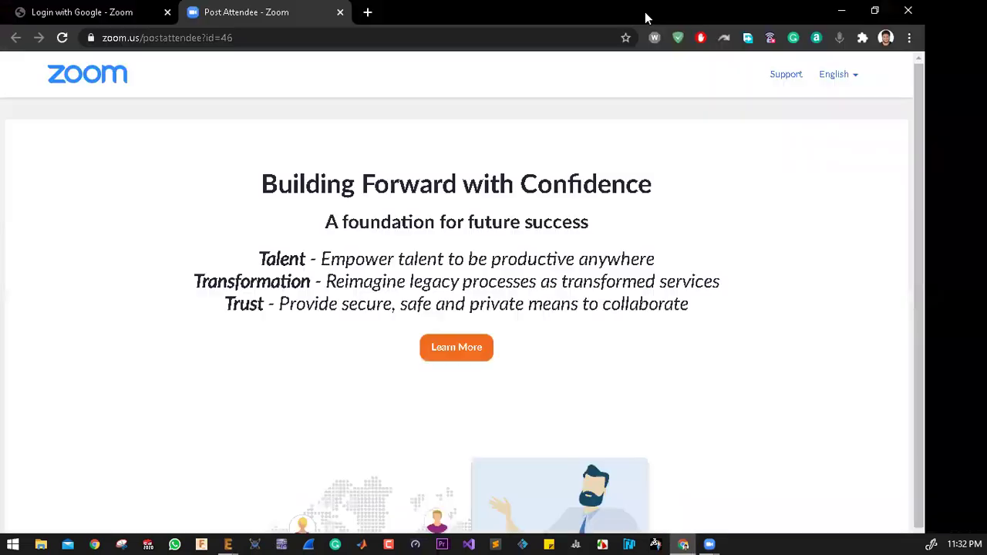
pyautogui.click(462, 38)
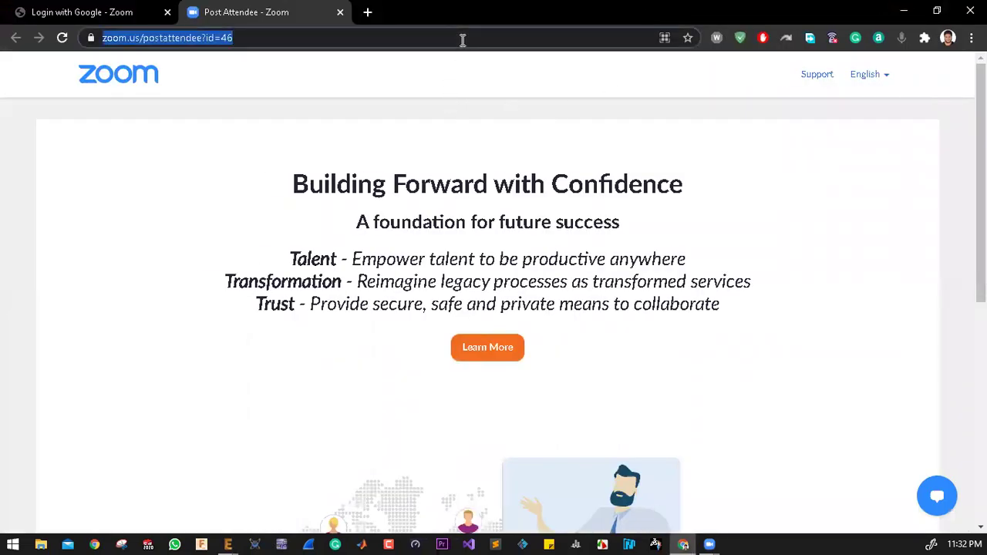
pyautogui.write('cny')
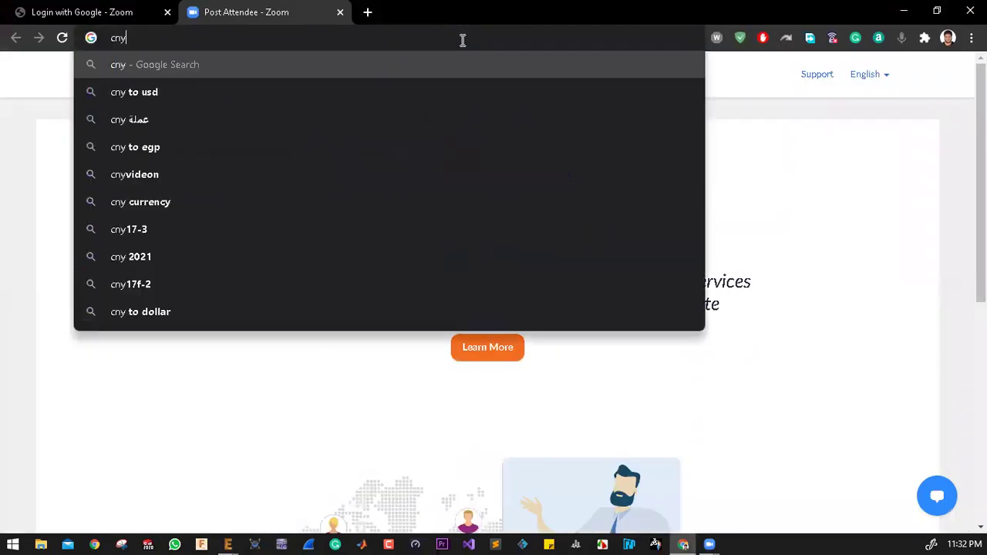
pyautogui.write('70')
pyautogui.press('Return')
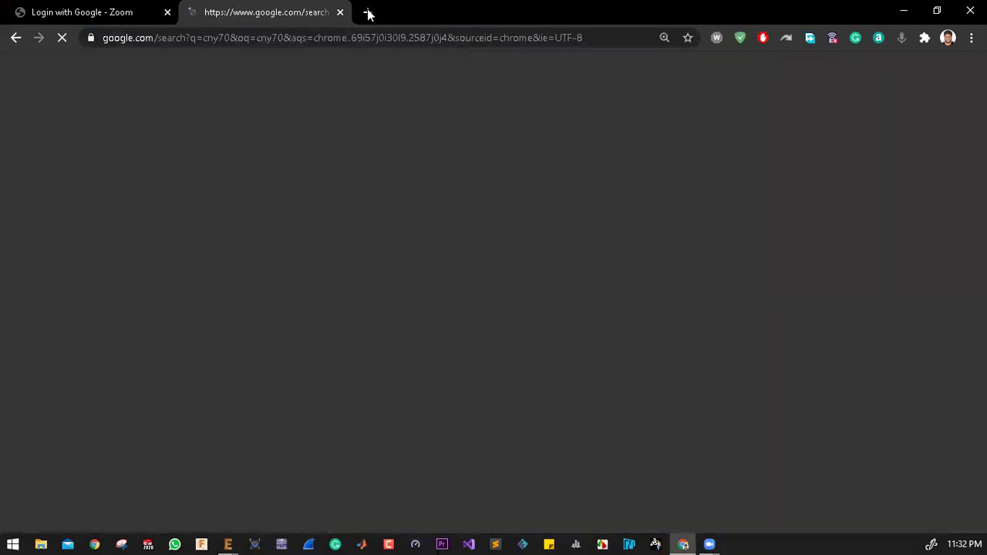
# Search Google for "tcrt5000" in a new browser tab
pyautogui.click(367, 12)
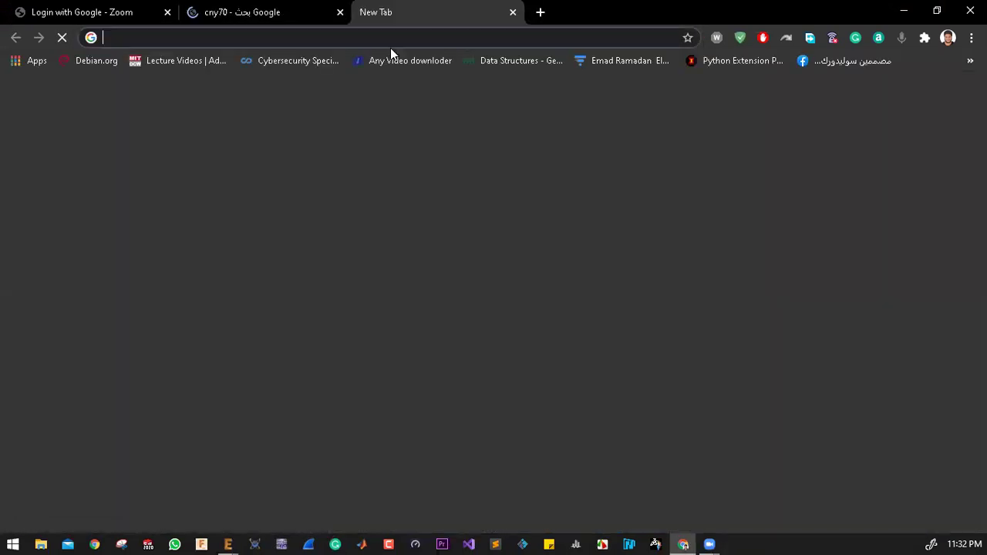
pyautogui.write('tcrt500')
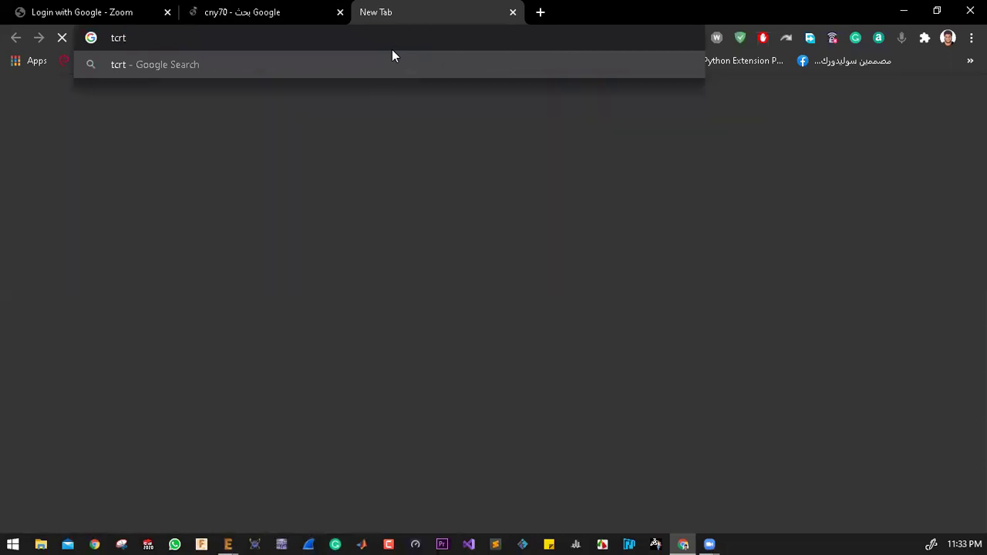
pyautogui.write('0')
pyautogui.press('Return')
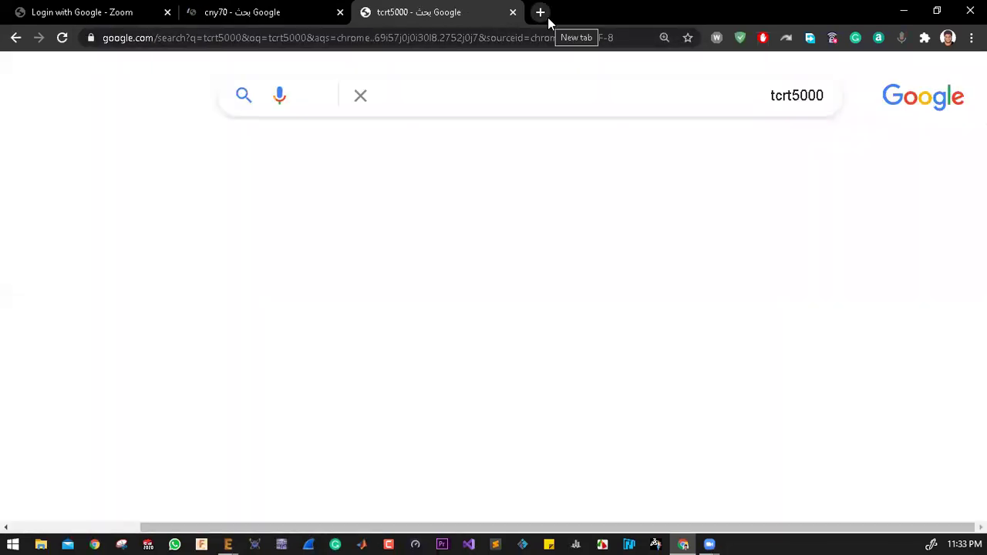
# Search Google for "makers electronics" in another new browser tab
pyautogui.click(544, 17)
pyautogui.write('qt')
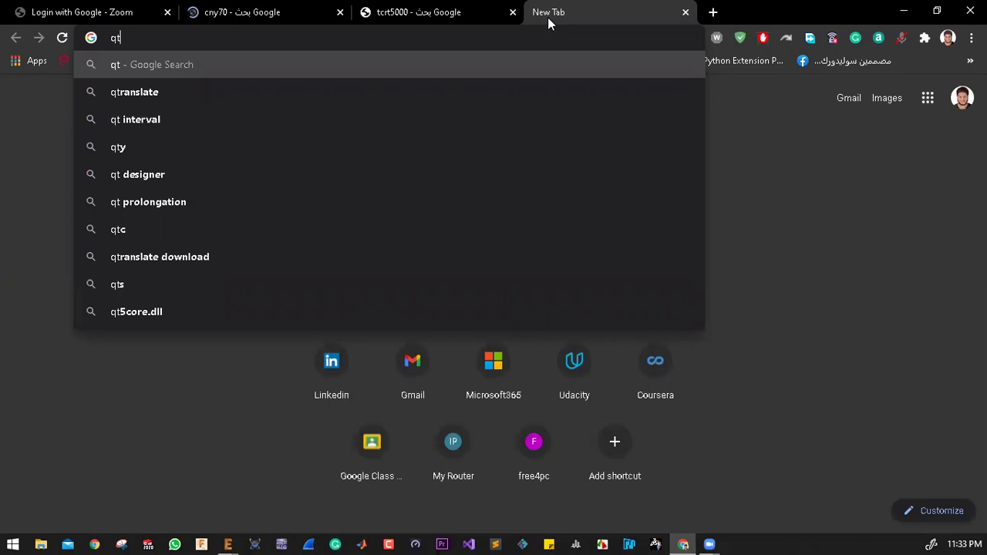
pyautogui.press('BackSpace')
pyautogui.press('BackSpace')
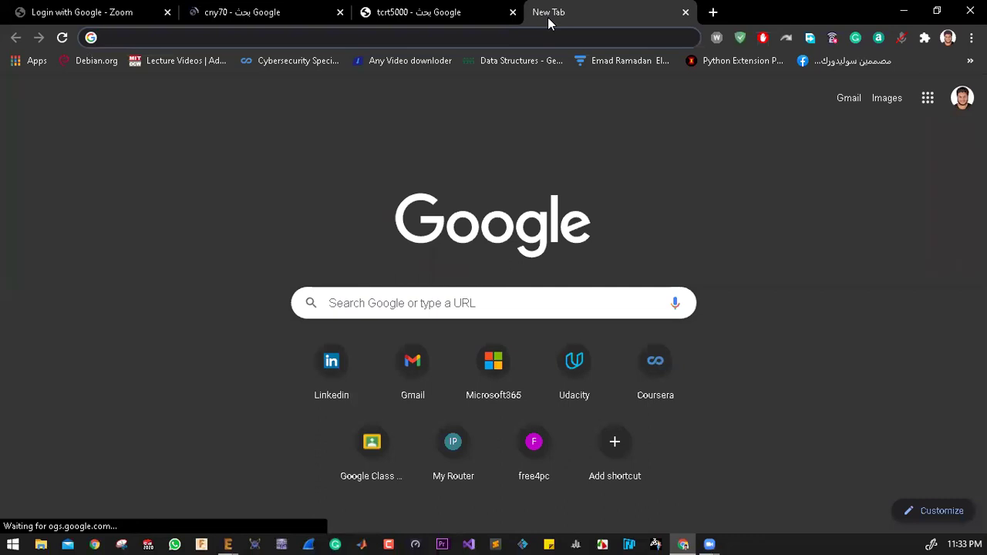
pyautogui.write('maker')
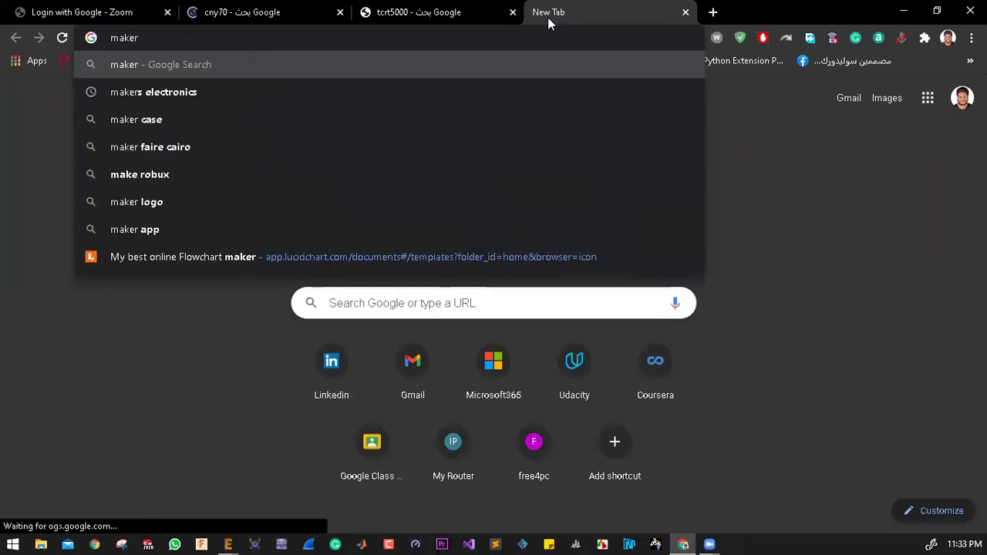
pyautogui.press('Down')
pyautogui.press('Return')
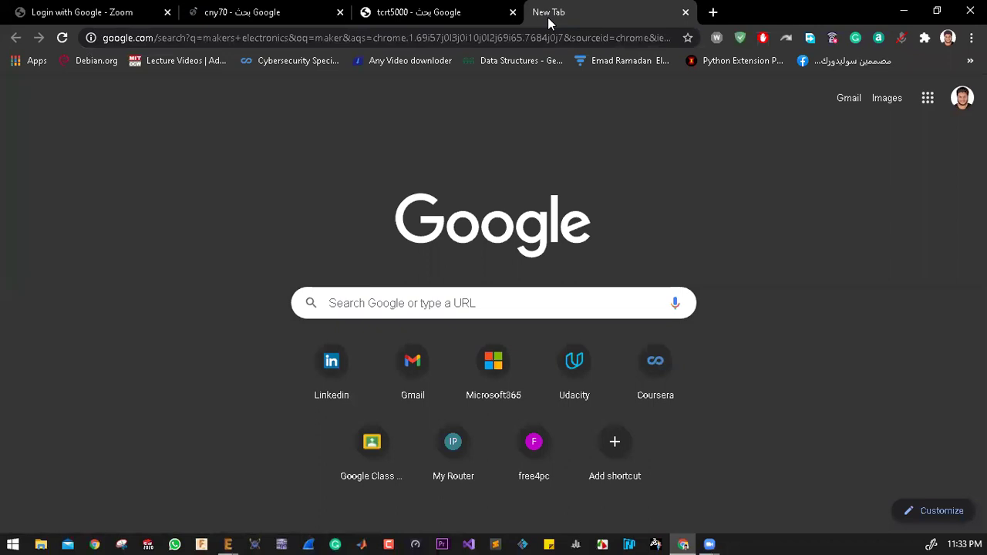
# Return to the tcrt5000 search and open its image results from the photo of the blue sensor module
pyautogui.click(434, 10)
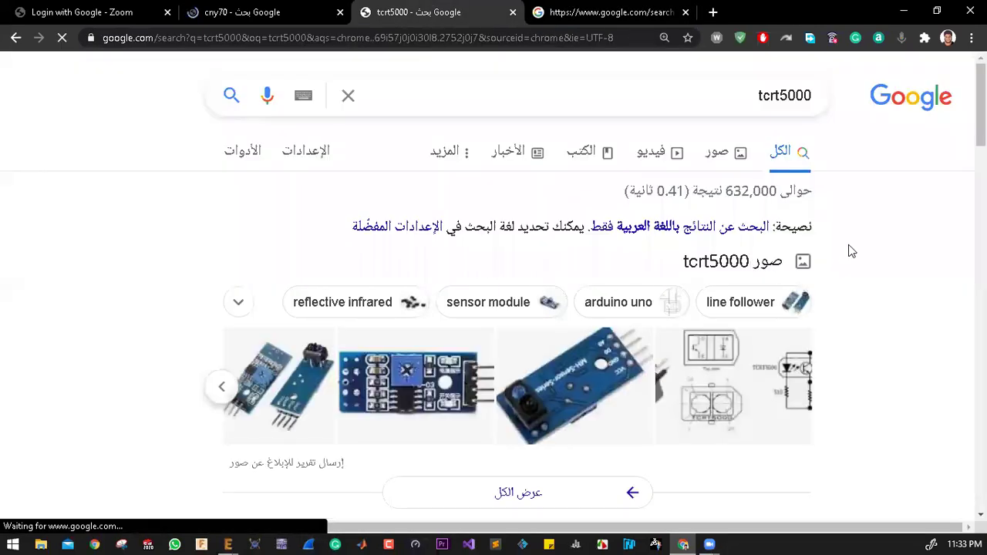
pyautogui.scroll(-1, 840, 270)
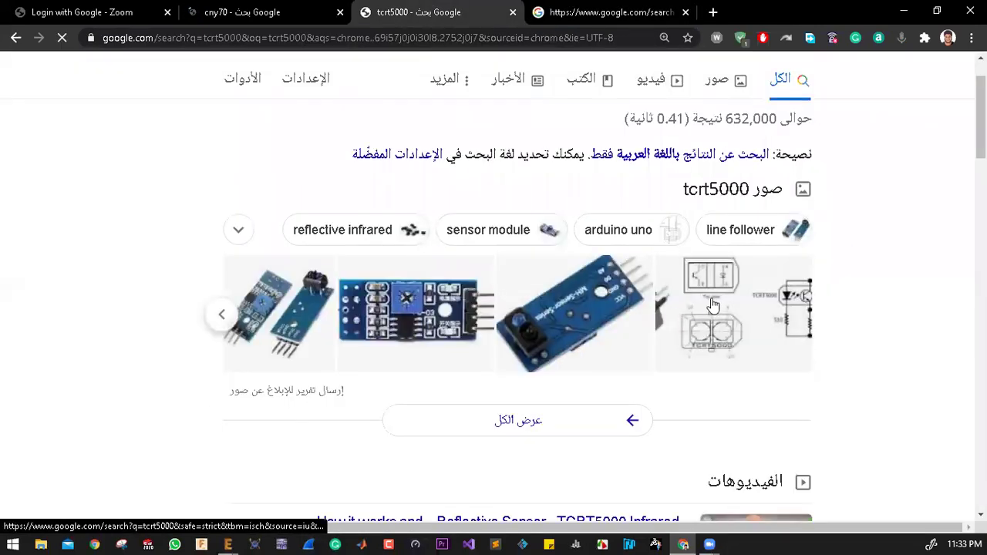
pyautogui.click(598, 332)
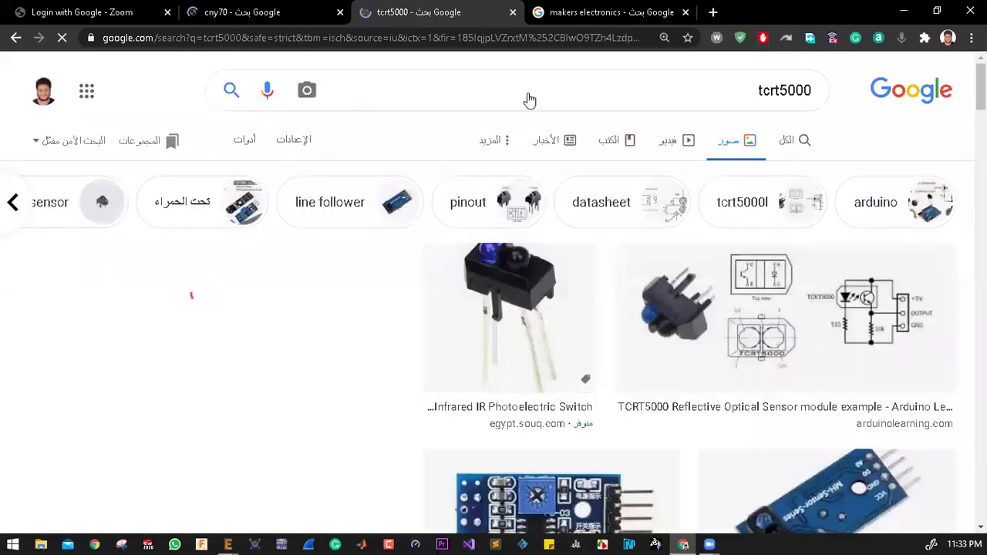
# Load the Makers Electronics store site and open the botnroll.com CNY70 pinout diagram from the cny70 search results
pyautogui.click(605, 12)
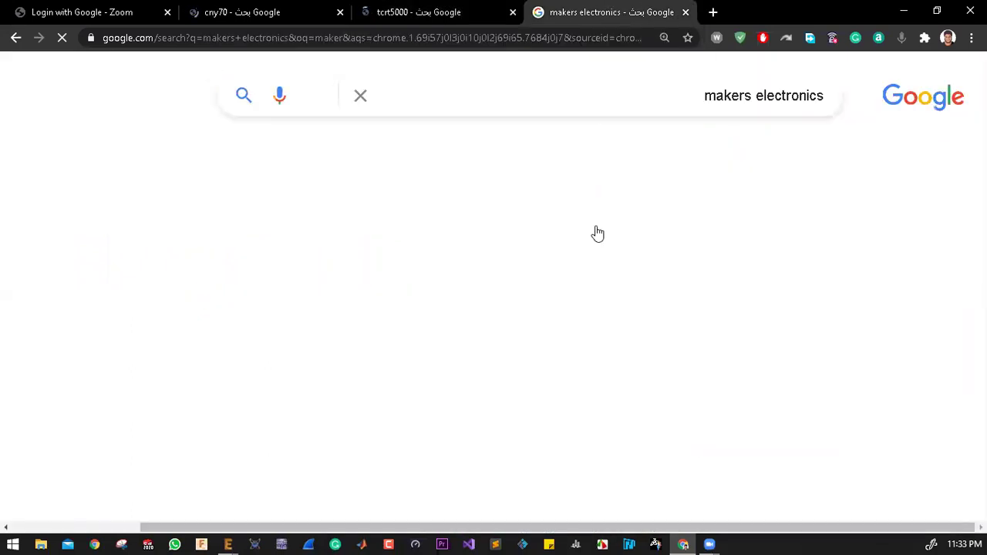
pyautogui.click(267, 9)
pyautogui.scroll(-1, 732, 309)
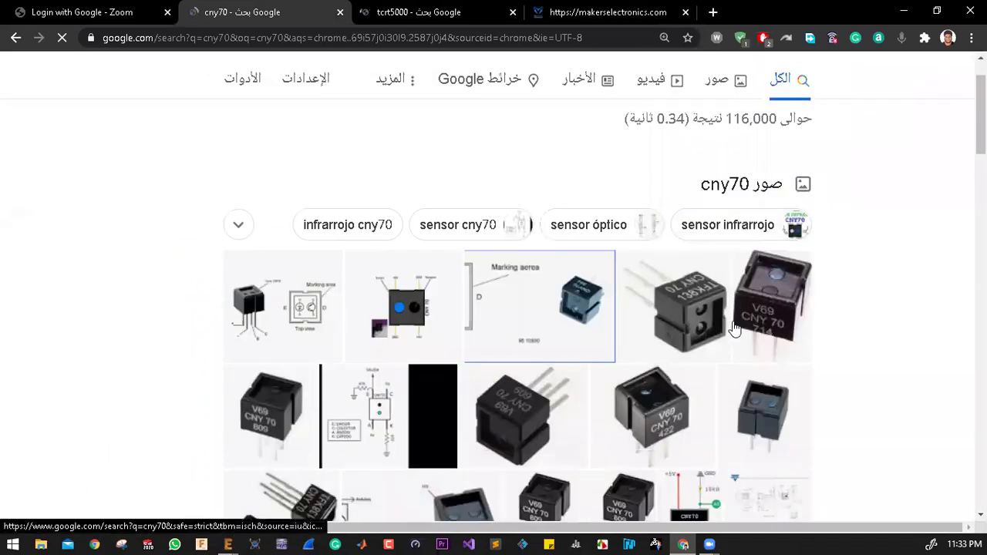
pyautogui.scroll(-2, 734, 330)
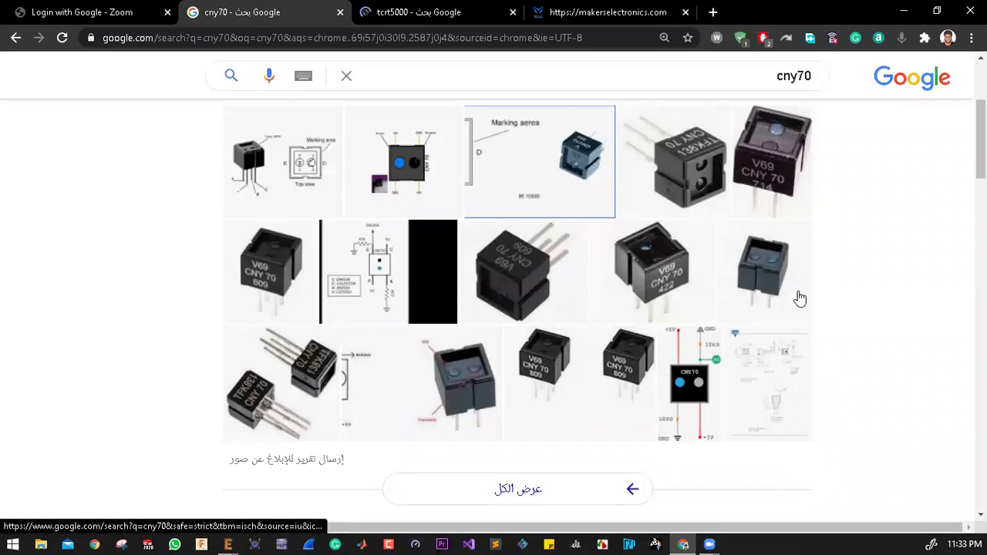
pyautogui.scroll(2, 799, 298)
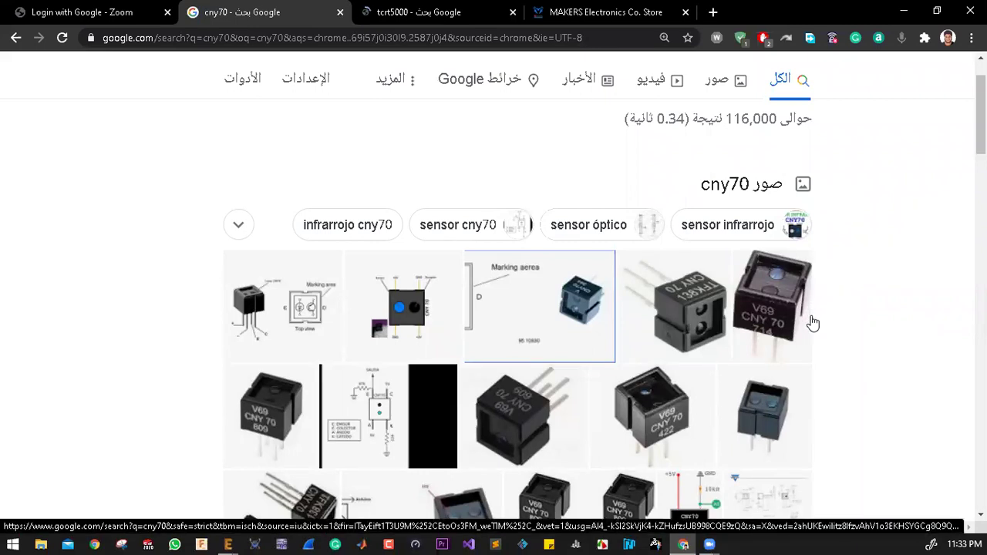
pyautogui.scroll(-1, 804, 262)
pyautogui.scroll(1, 771, 261)
pyautogui.scroll(-1, 748, 262)
pyautogui.scroll(1, 760, 264)
pyautogui.scroll(-2, 760, 264)
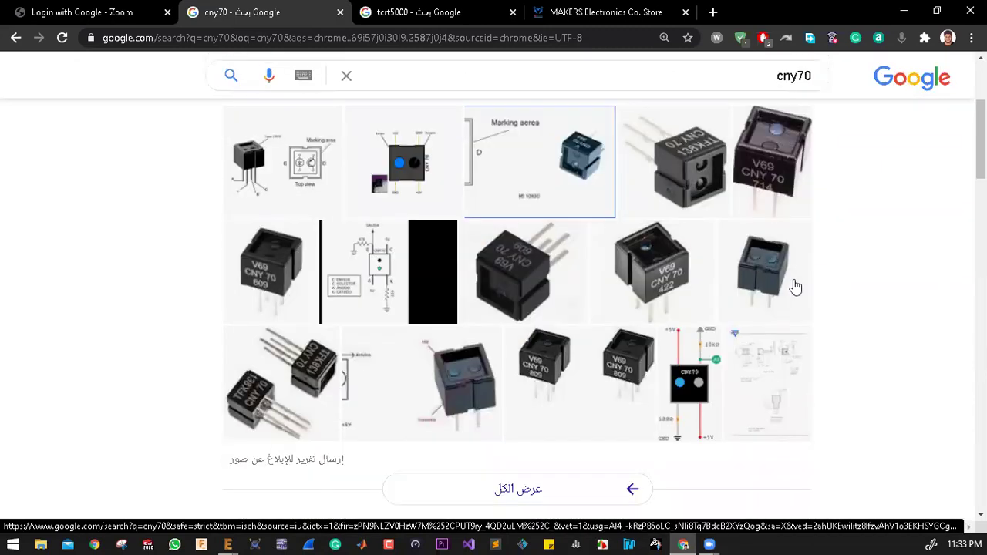
pyautogui.scroll(1, 780, 285)
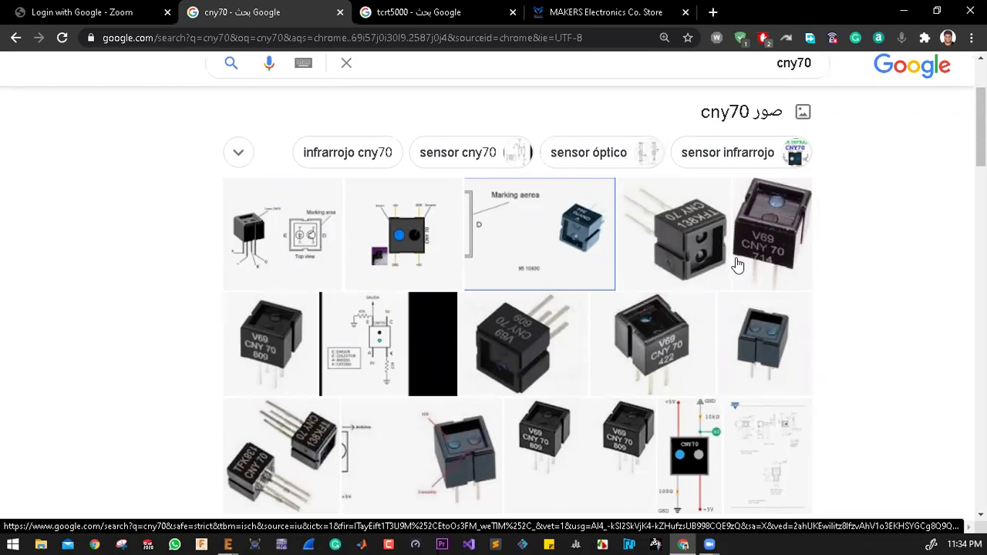
pyautogui.scroll(-3, 755, 304)
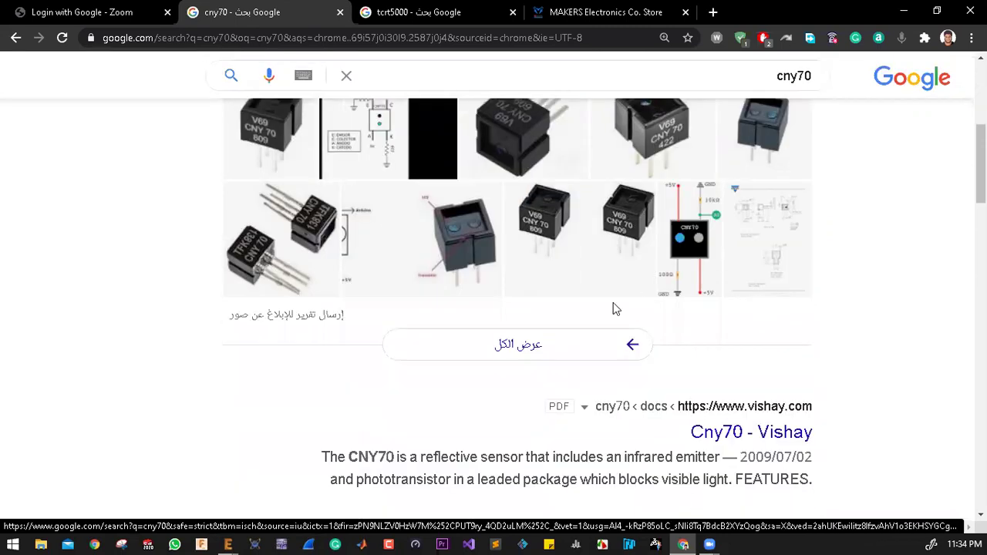
pyautogui.scroll(3, 650, 301)
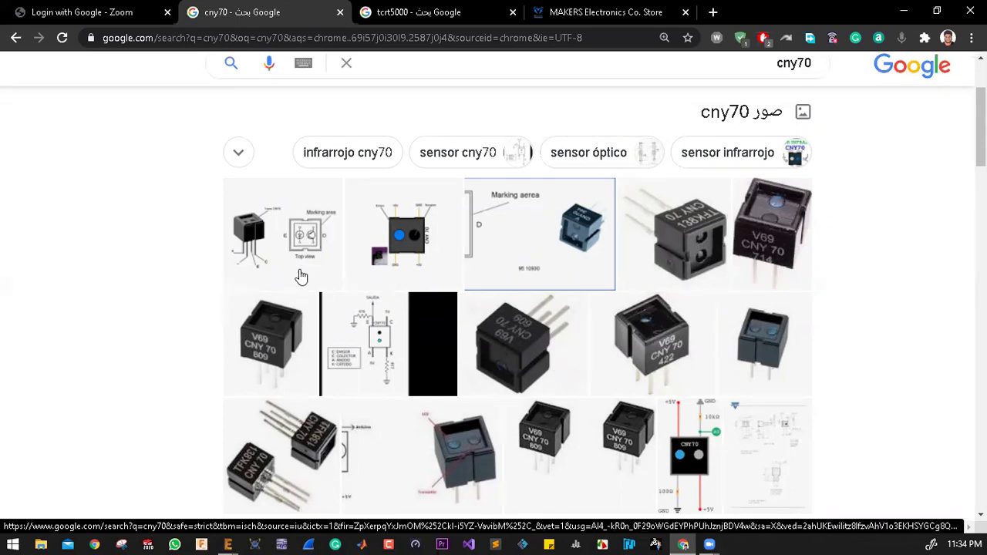
pyautogui.click(260, 235)
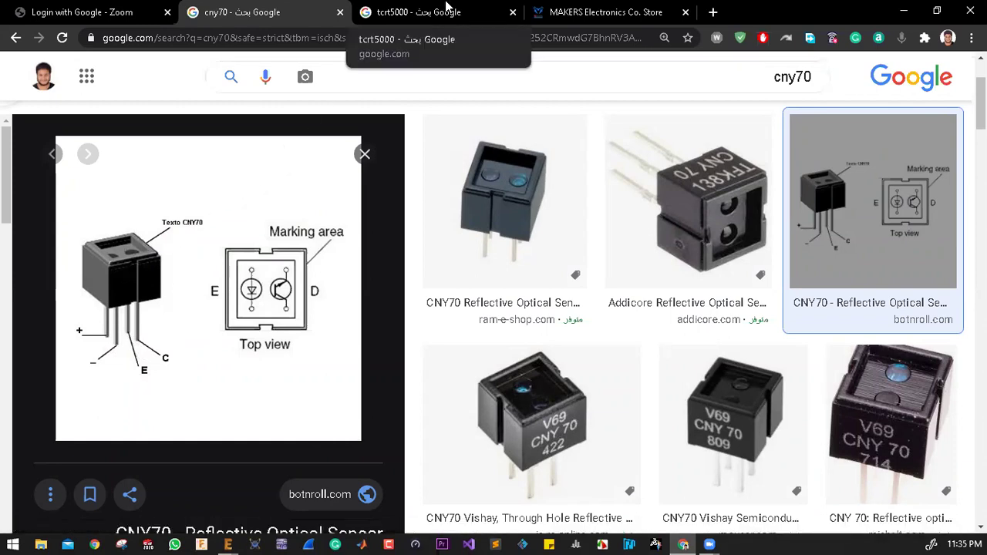
# Examine the TCRT5000 pinout and circuit image from Arduino Learning, along with its related images
pyautogui.click(446, 9)
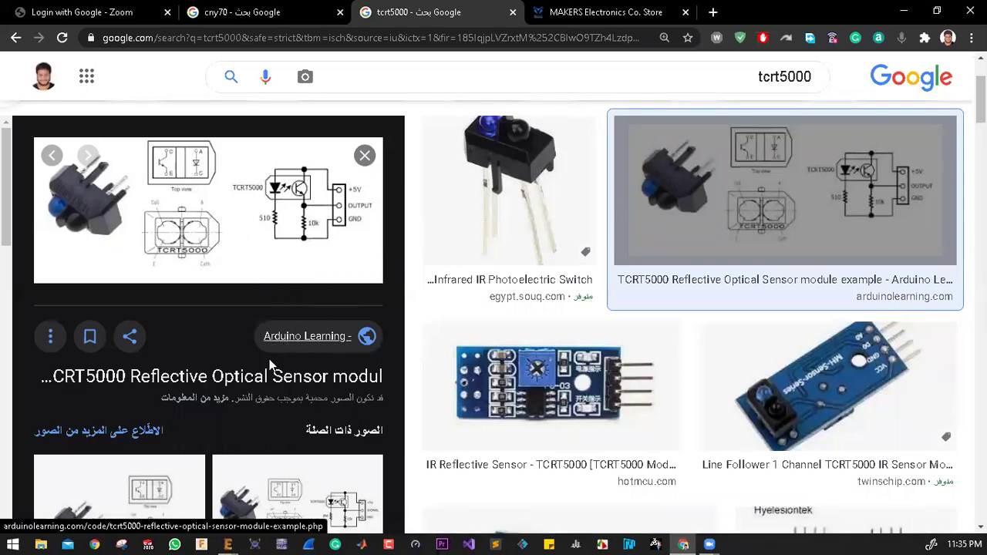
pyautogui.scroll(-1, 270, 370)
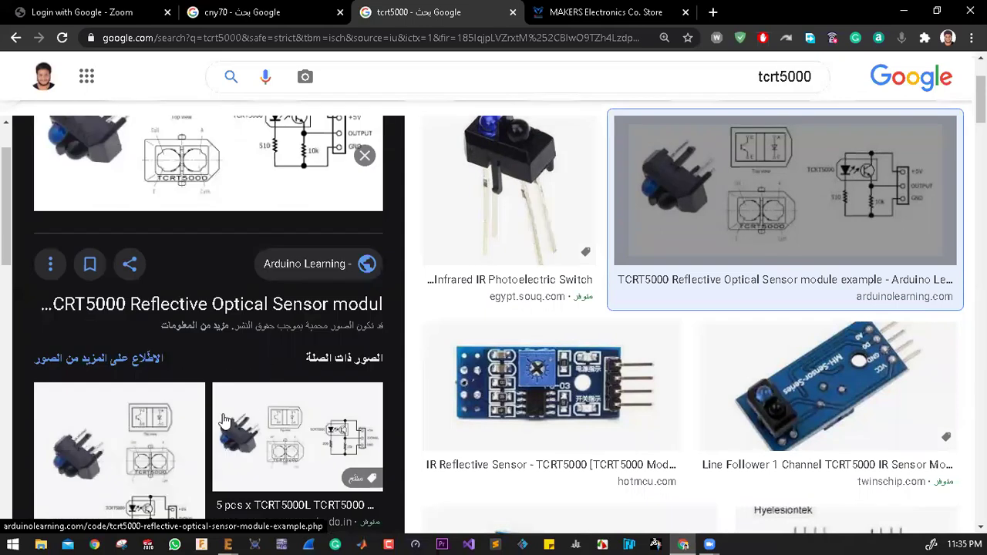
pyautogui.scroll(-1, 224, 420)
pyautogui.scroll(2, 211, 381)
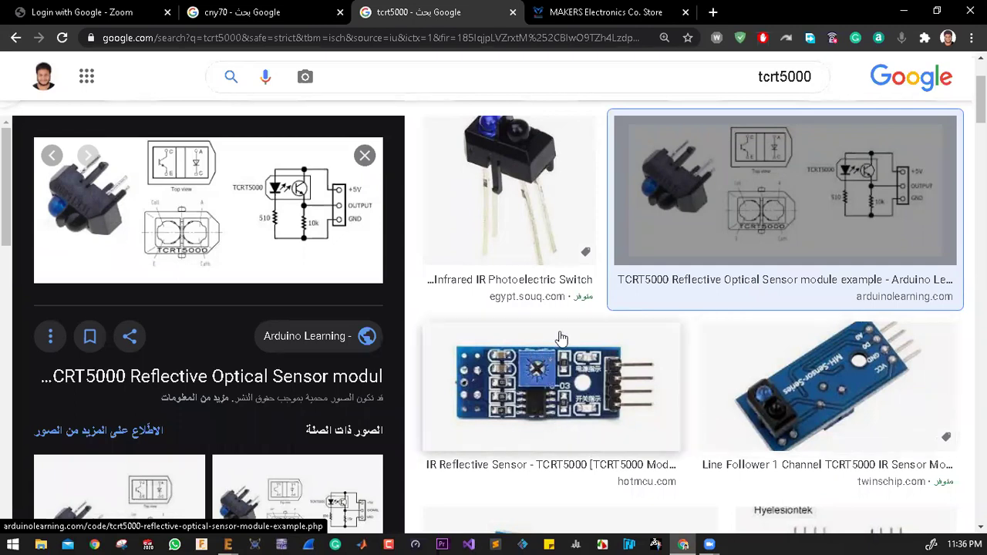
pyautogui.scroll(1, 579, 358)
pyautogui.scroll(1, 580, 358)
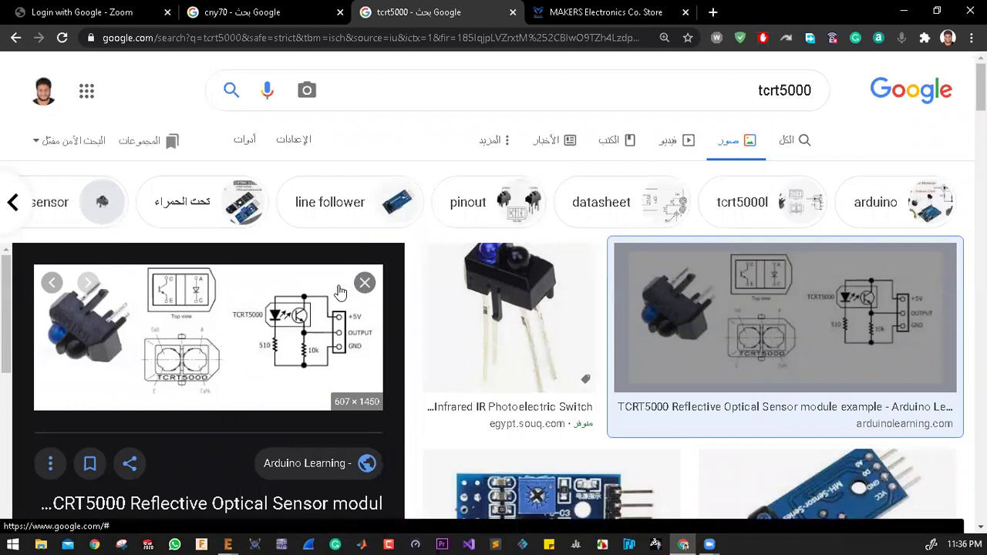
# Search all categories of the Makers Electronics store for "qt"
pyautogui.click(594, 12)
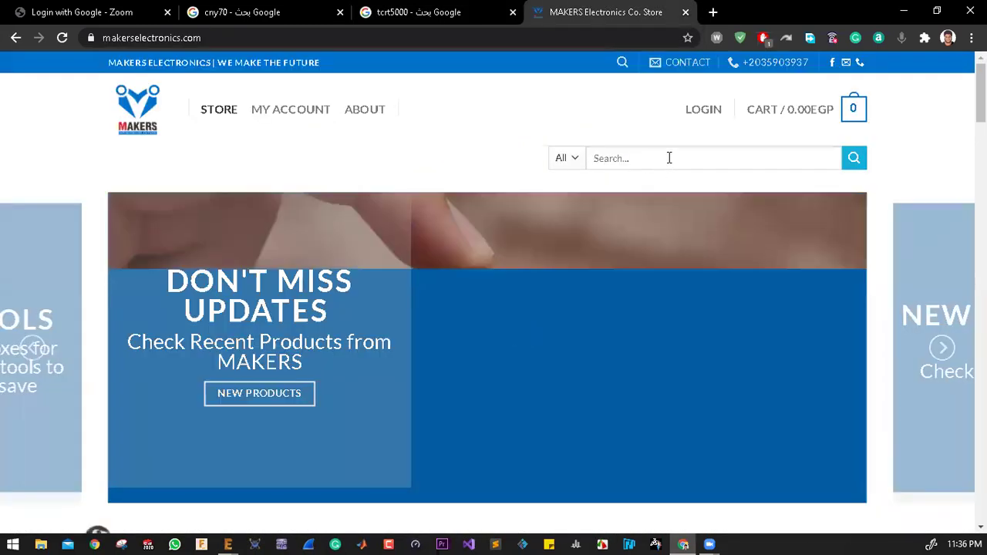
pyautogui.click(668, 158)
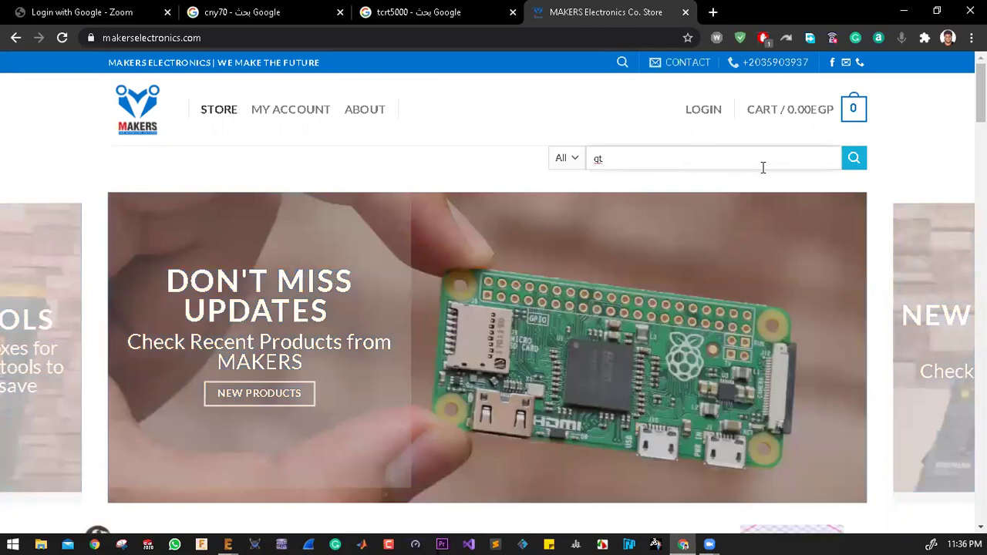
pyautogui.click(855, 158)
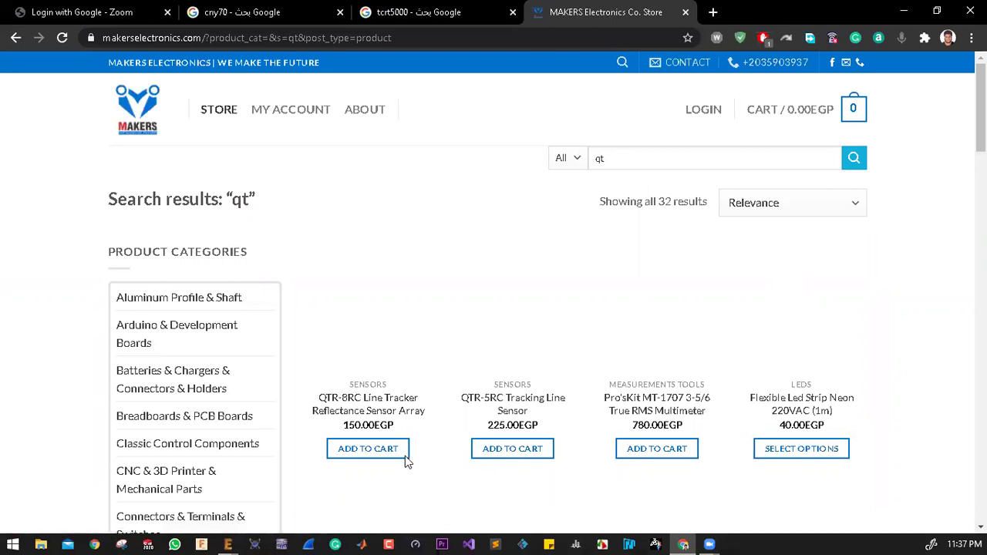
# Open the QTR-8RC Line Tracker Reflectance Sensor Array product, inspect its full-size photo and return to the product page
pyautogui.click(391, 402)
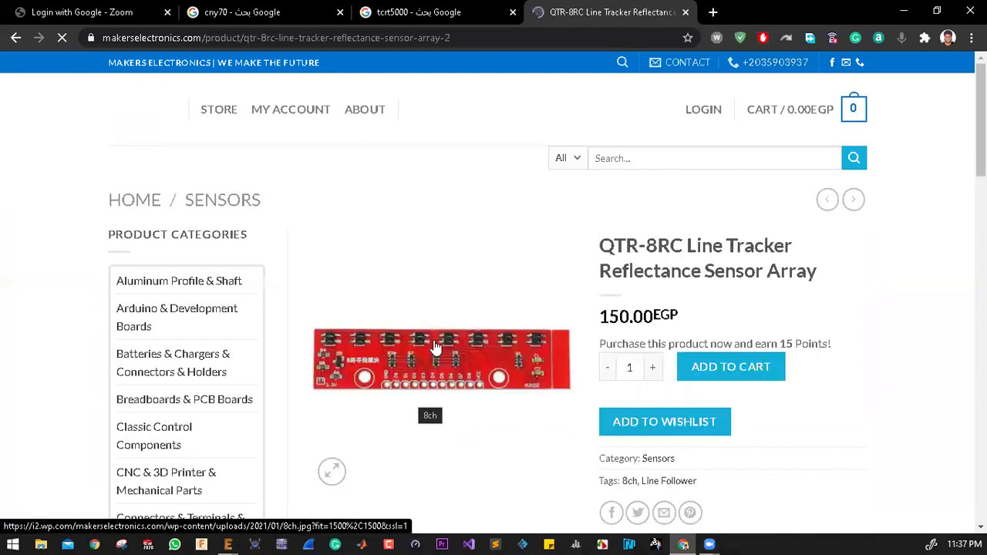
pyautogui.click(420, 356)
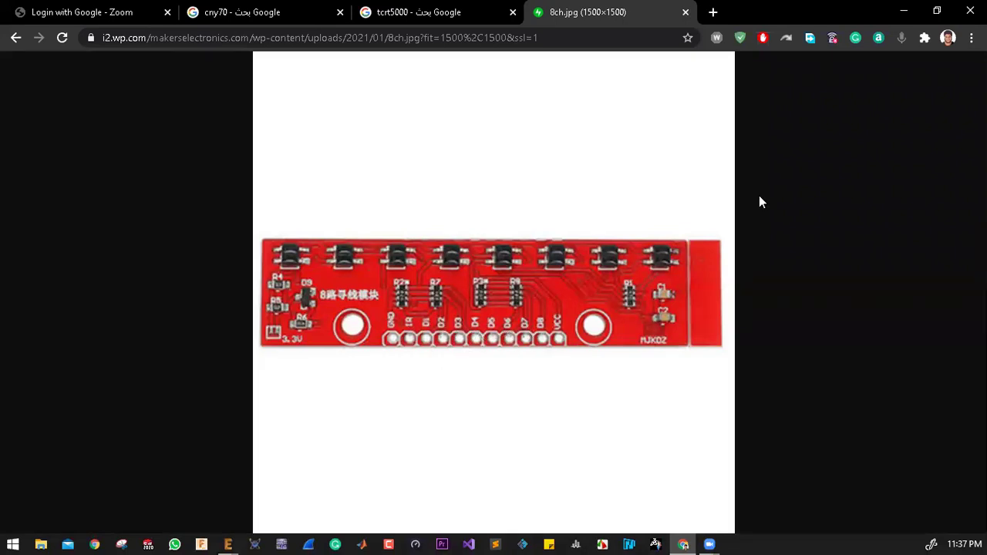
pyautogui.click(564, 122)
pyautogui.click(618, 238)
pyautogui.click(21, 39)
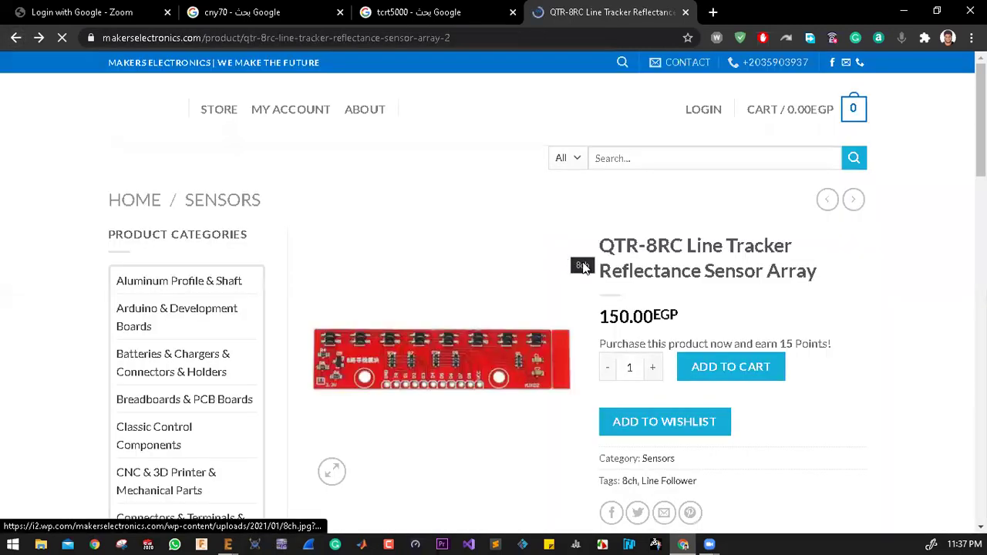
# Review the description and related products on the QTR-8RC sensor array page
pyautogui.scroll(-3, 573, 286)
pyautogui.scroll(-2, 466, 263)
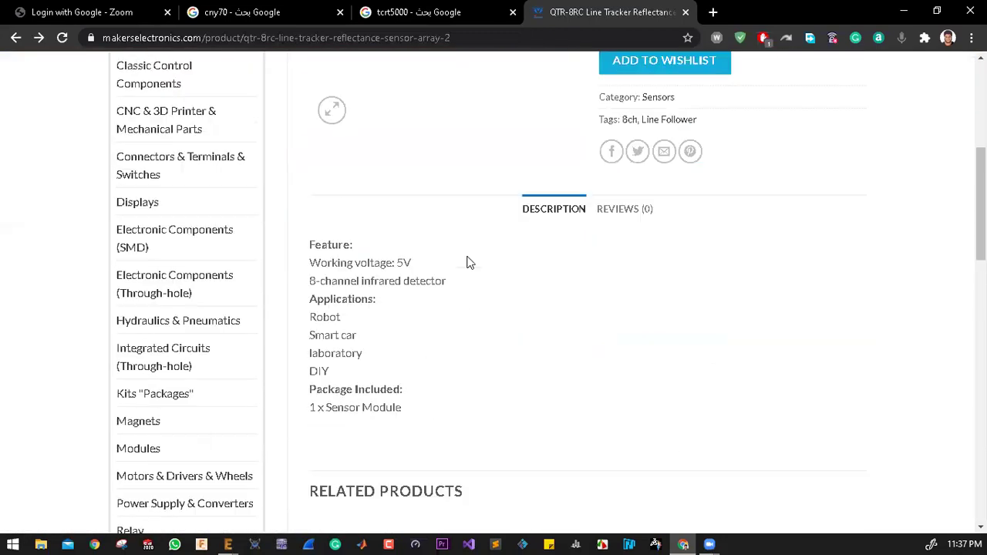
pyautogui.scroll(-3, 467, 263)
pyautogui.scroll(-3, 469, 271)
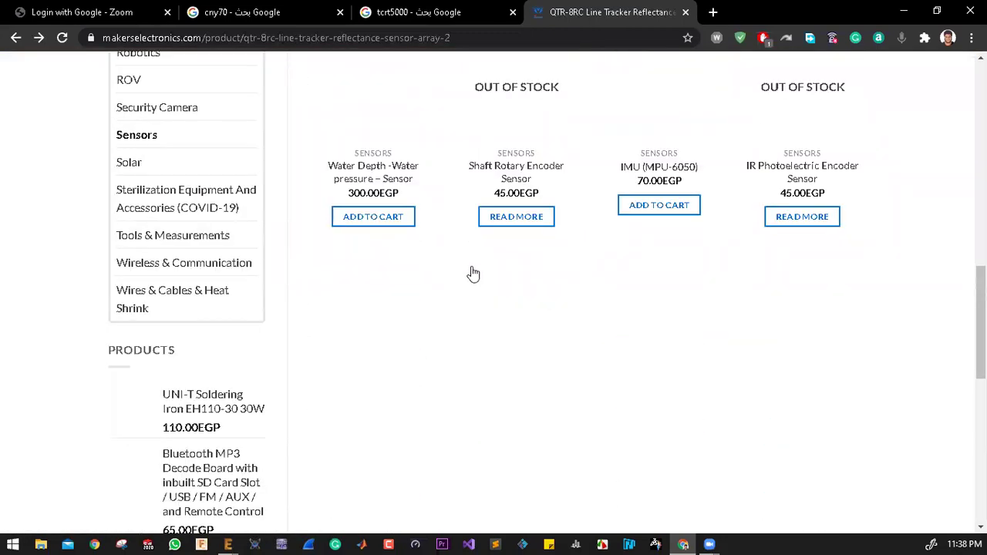
pyautogui.scroll(8, 473, 274)
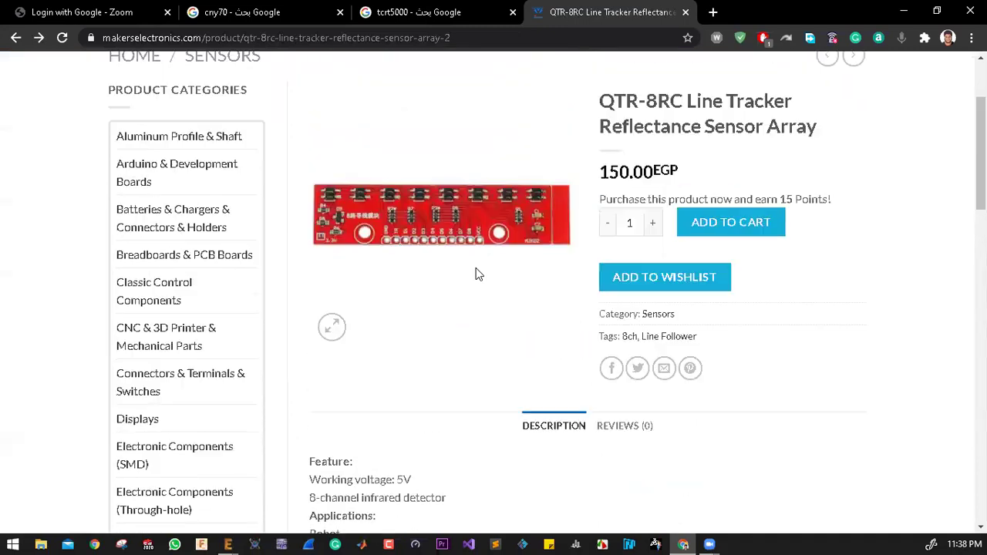
pyautogui.scroll(2, 469, 277)
# Find and open the Elecrow TCRT5000 comparator circuit schematic in the tcrt5000 image results
pyautogui.click(420, 10)
pyautogui.scroll(-4, 425, 224)
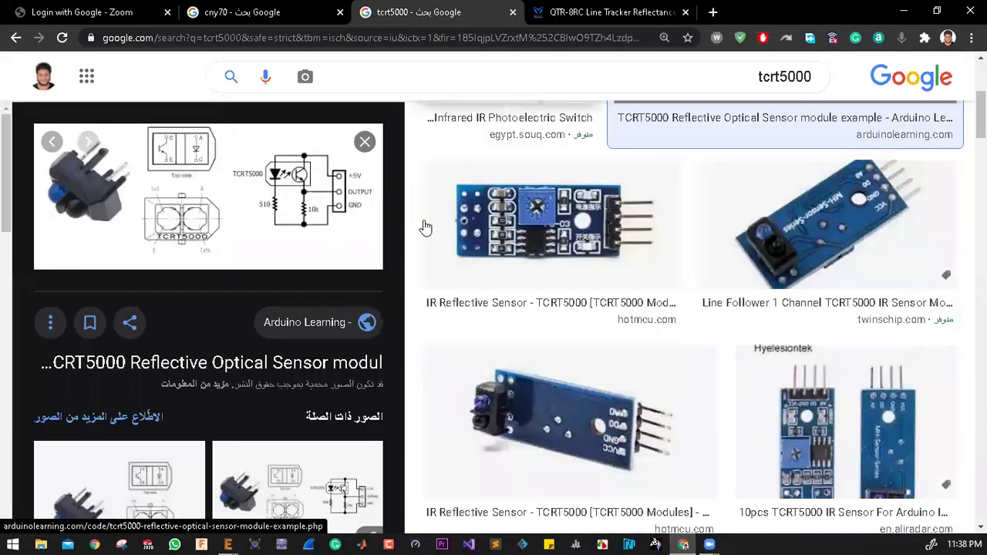
pyautogui.scroll(-5, 424, 227)
pyautogui.scroll(-2, 639, 367)
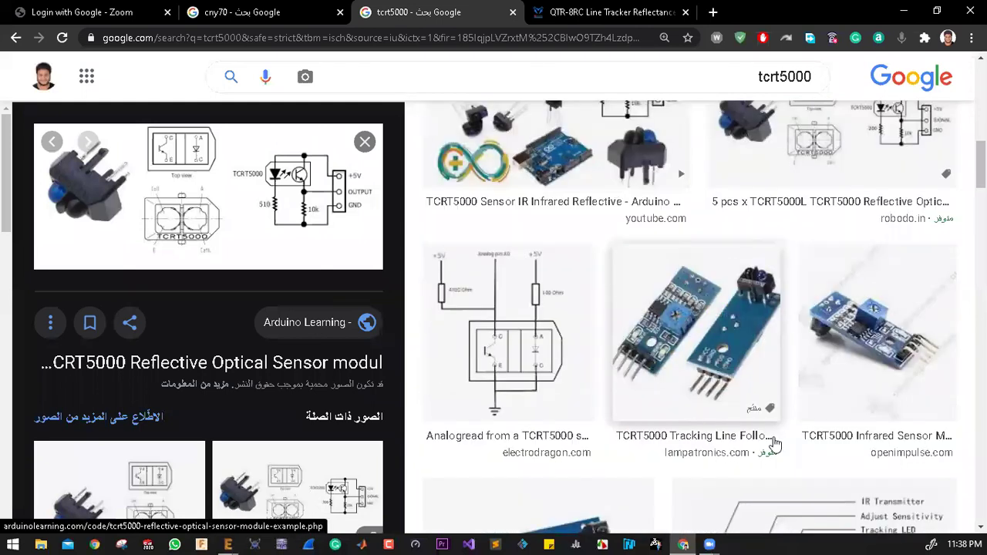
pyautogui.scroll(-5, 655, 401)
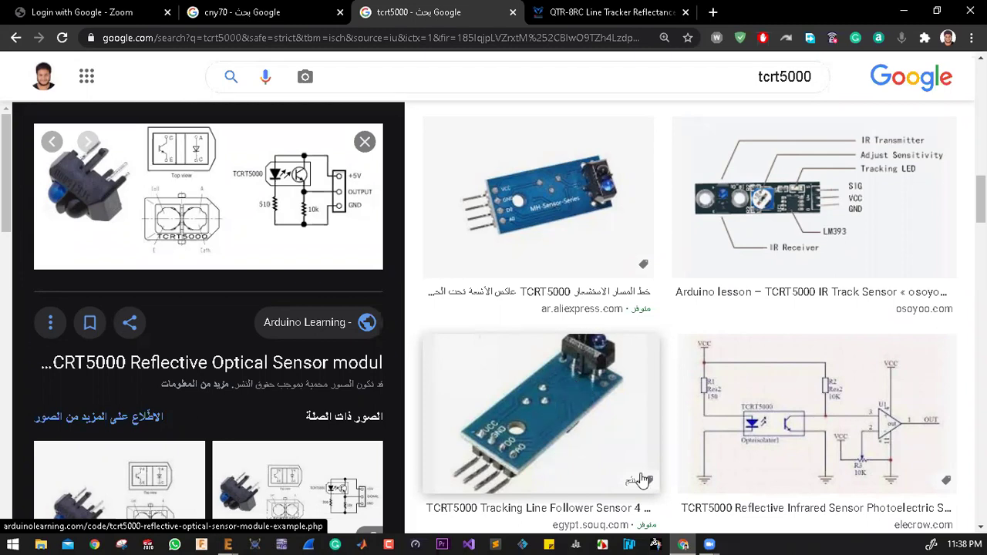
pyautogui.click(700, 420)
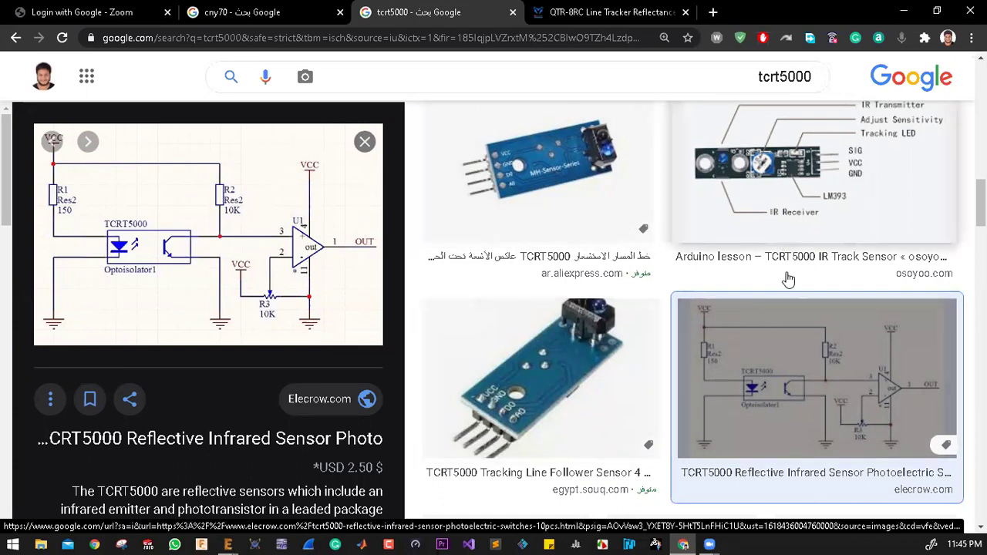
# Browse further tcrt5000 image results for other sensor photos, modules and circuit diagrams
pyautogui.scroll(-10, 821, 353)
pyautogui.scroll(-6, 816, 359)
pyautogui.scroll(4, 781, 342)
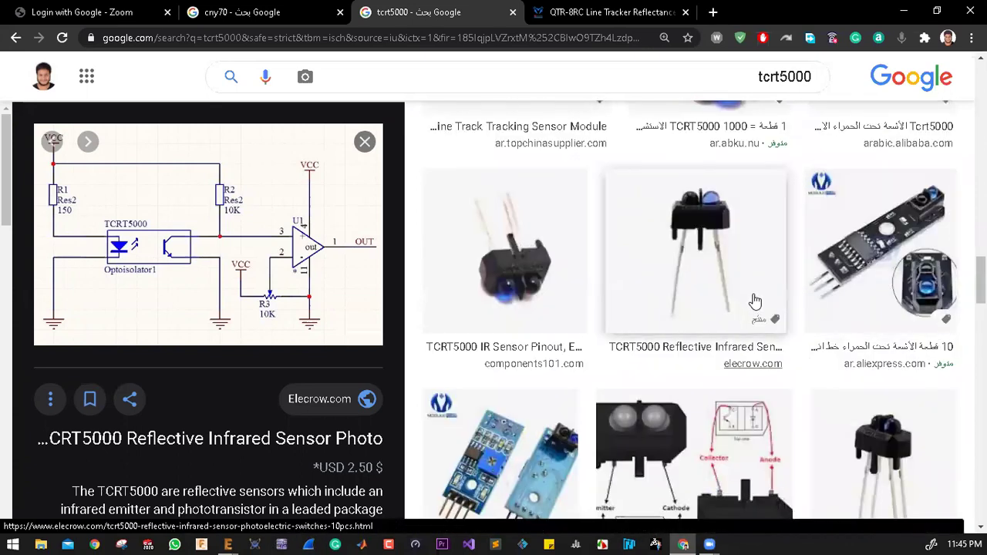
pyautogui.scroll(-8, 755, 301)
pyautogui.scroll(1, 778, 283)
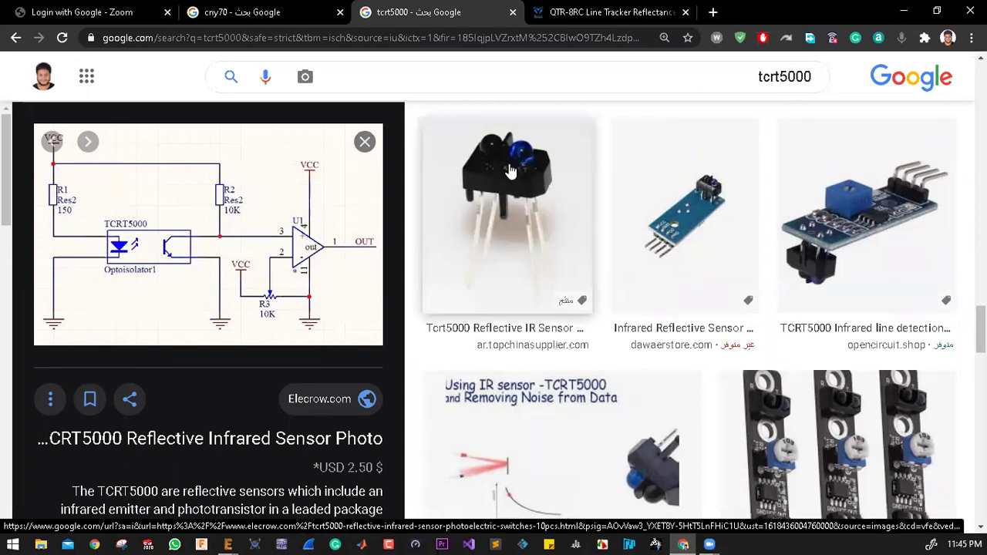
pyautogui.scroll(-2, 875, 402)
pyautogui.scroll(2, 848, 386)
pyautogui.scroll(-10, 825, 352)
pyautogui.scroll(5, 685, 333)
pyautogui.scroll(6, 685, 333)
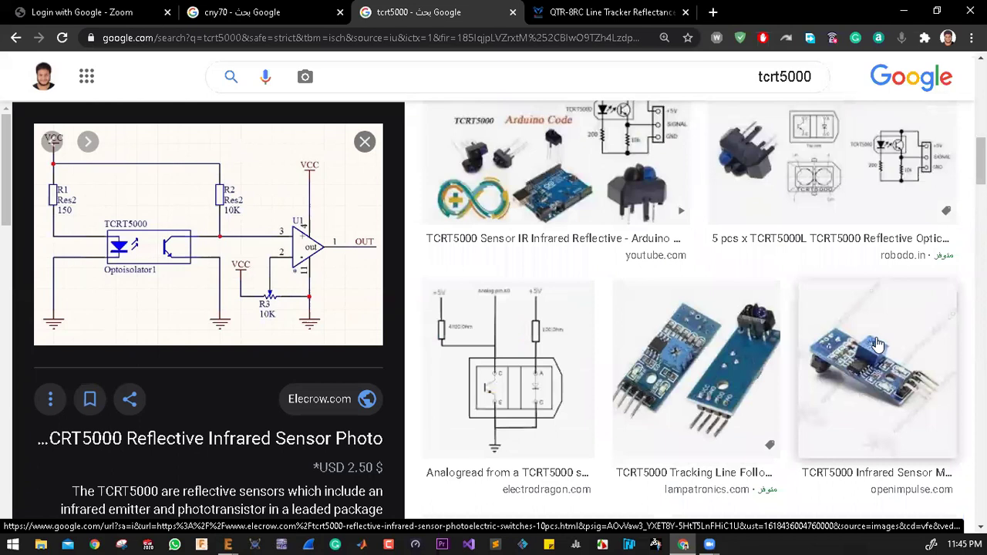
pyautogui.scroll(3, 855, 362)
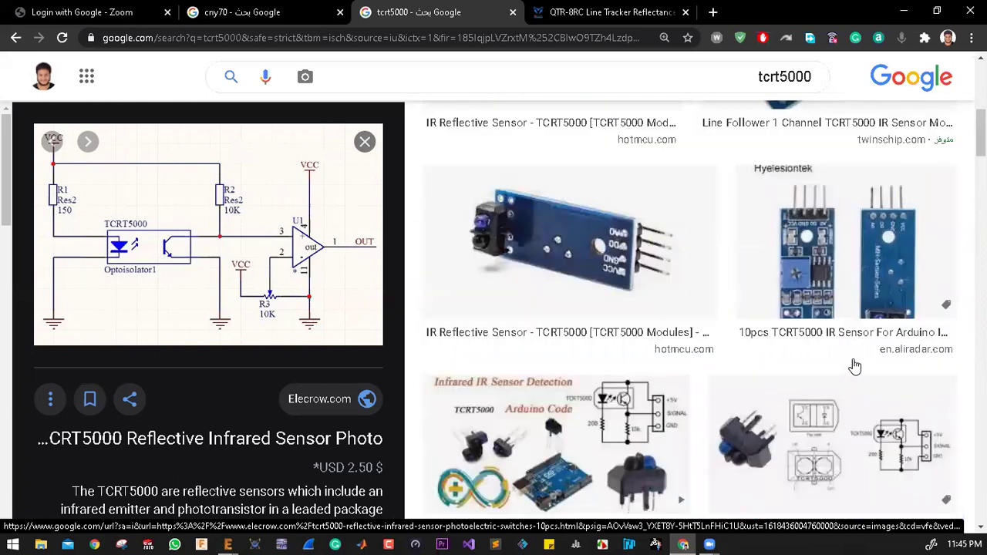
pyautogui.scroll(6, 855, 366)
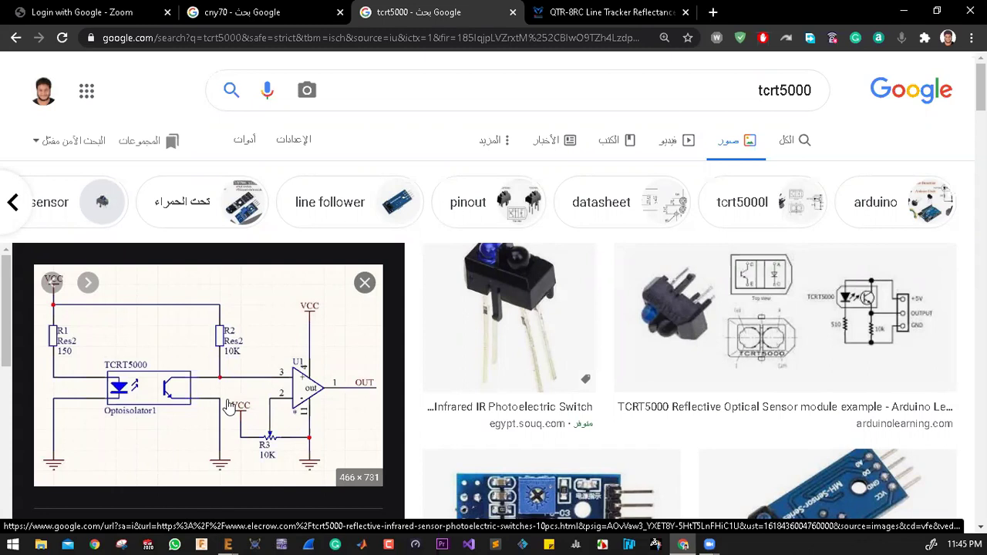
# Compare the CNY70 pinout image with the TCRT5000 comparator schematic and browse further cny70 image results
pyautogui.click(234, 11)
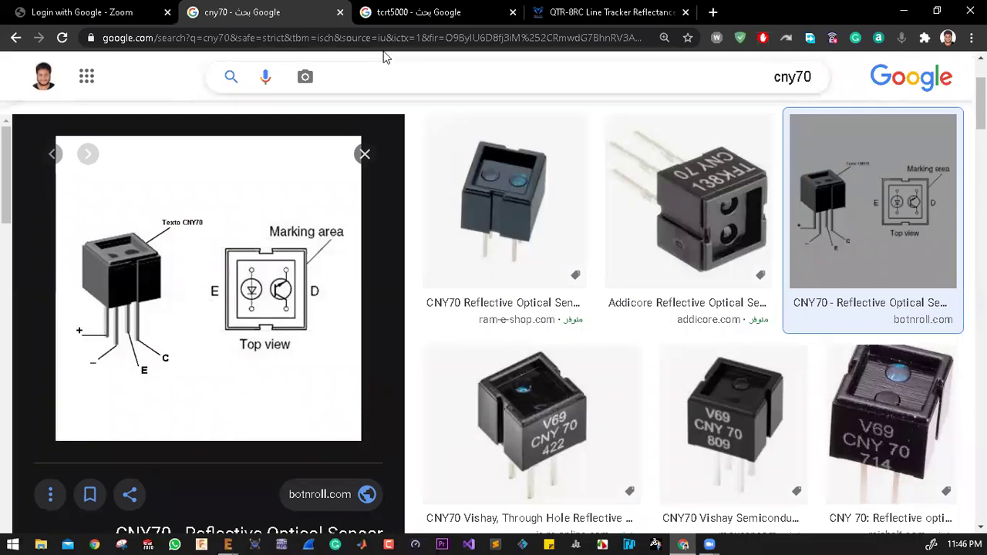
pyautogui.click(430, 8)
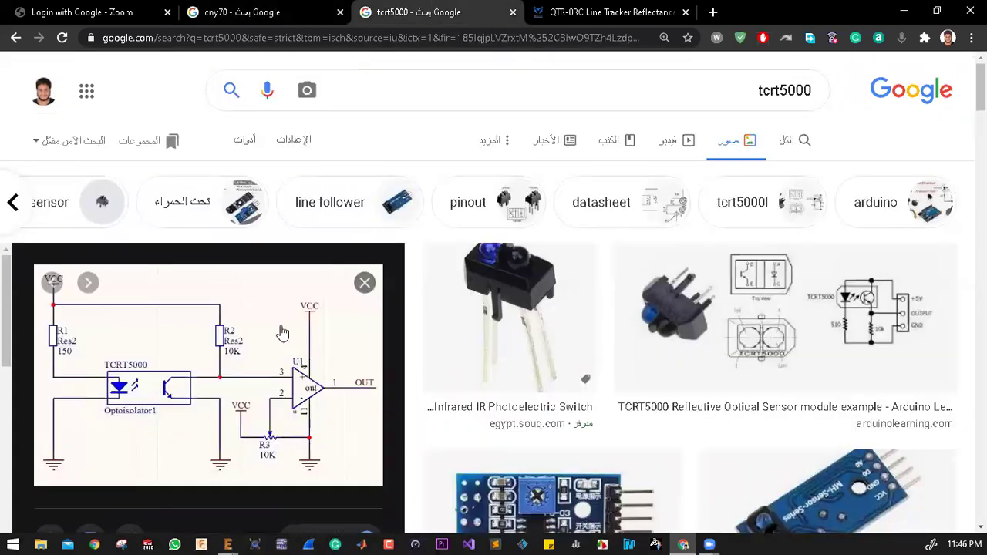
pyautogui.click(229, 8)
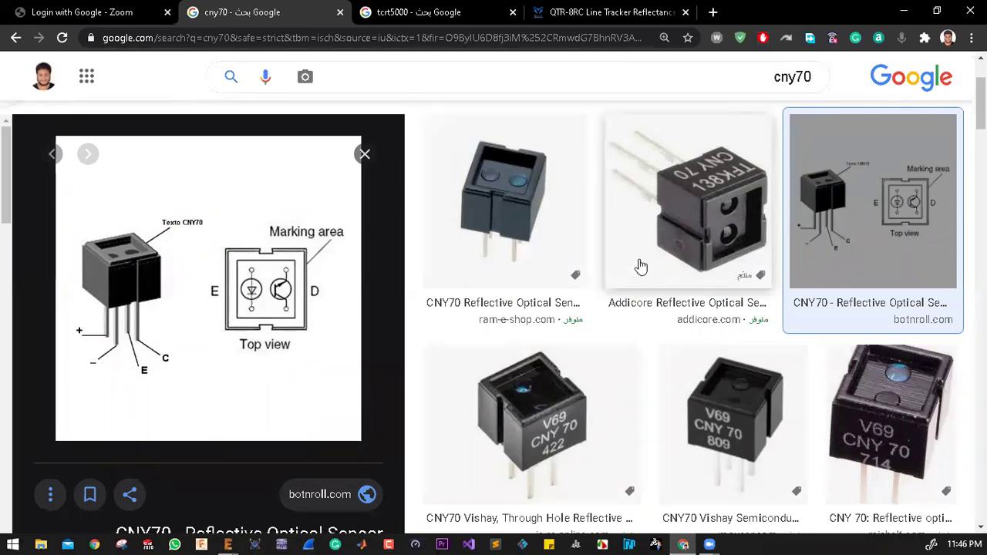
pyautogui.scroll(-10, 634, 267)
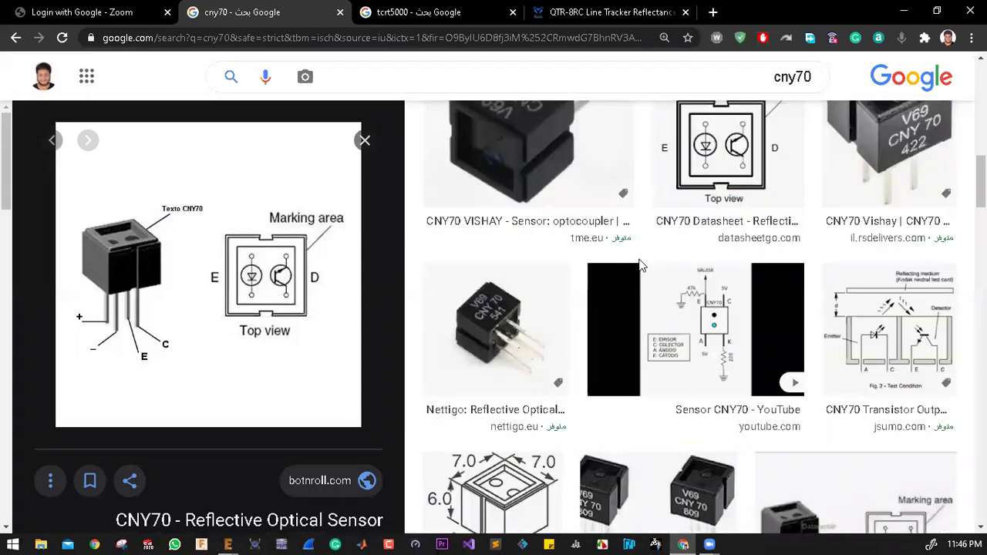
pyautogui.scroll(6, 638, 266)
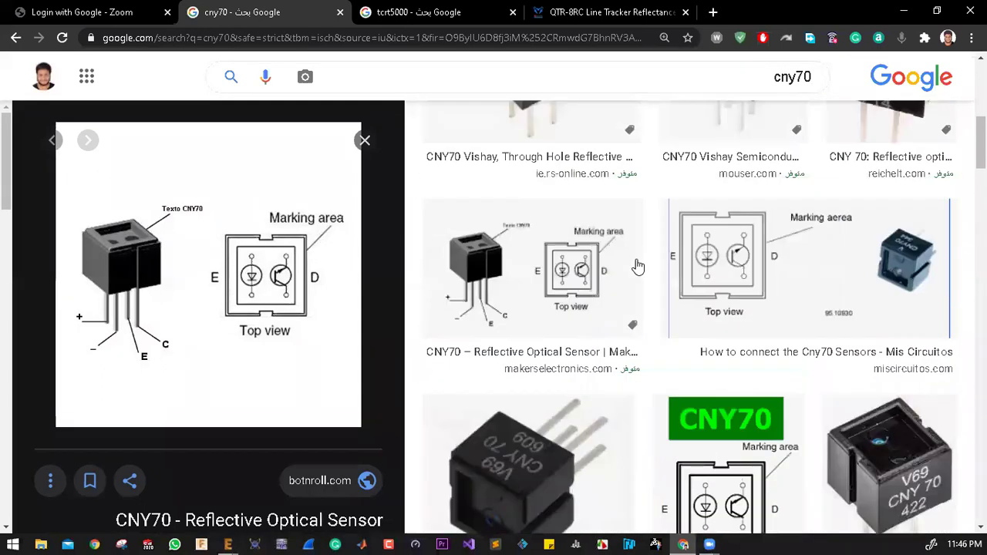
pyautogui.scroll(5, 638, 266)
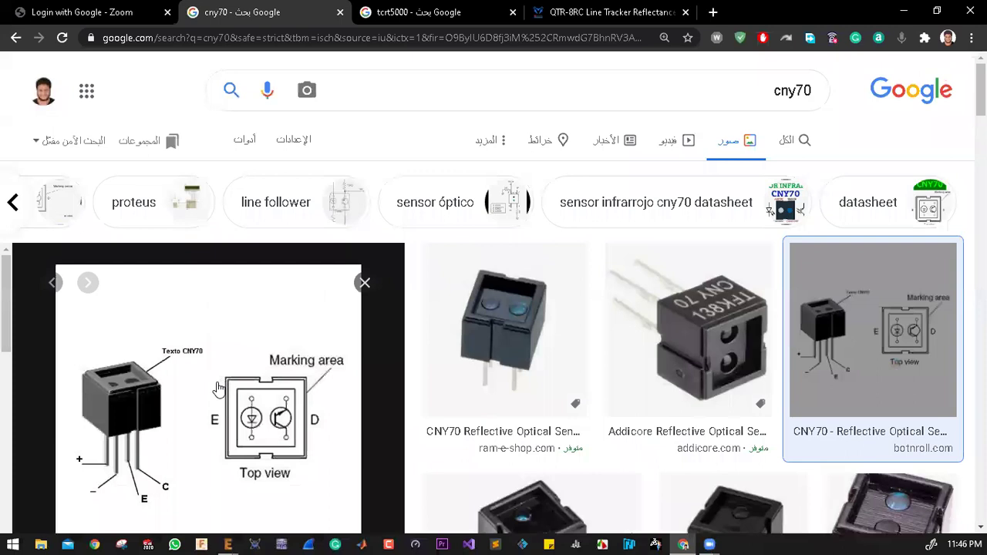
pyautogui.scroll(-2, 151, 401)
pyautogui.scroll(2, 164, 344)
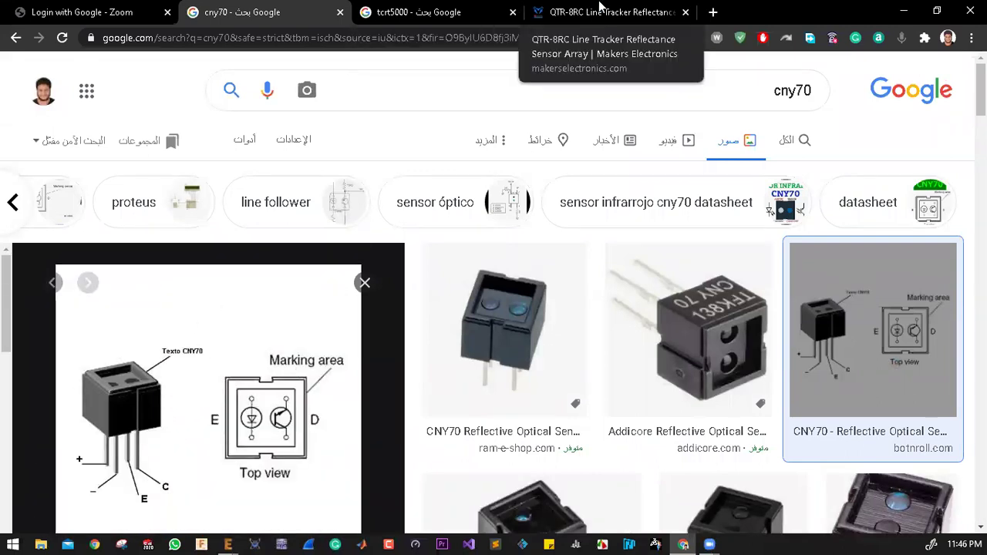
# Open the Arduino Learning TCRT5000 module circuit in the tcrt5000 image results and compare it with the CNY70 pinout image
pyautogui.click(431, 11)
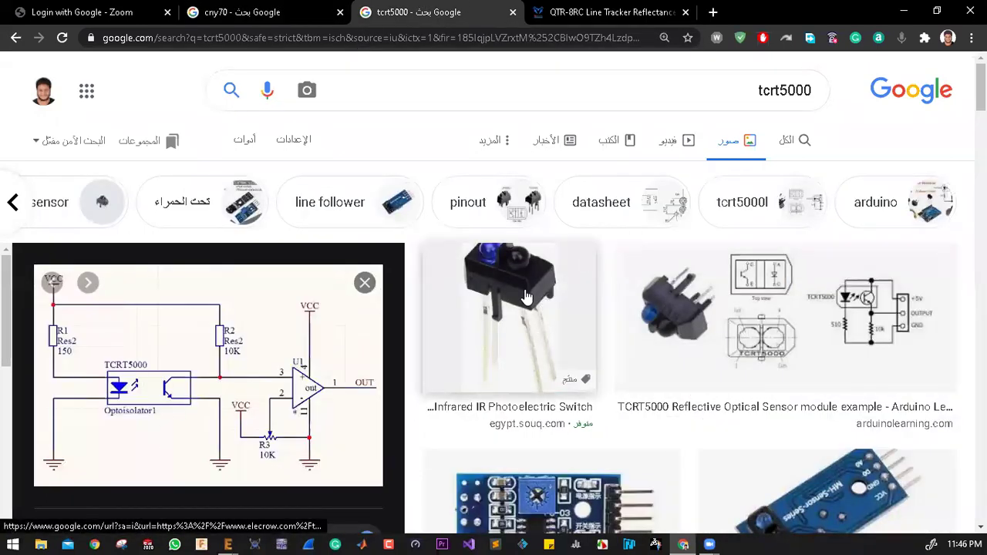
pyautogui.click(694, 302)
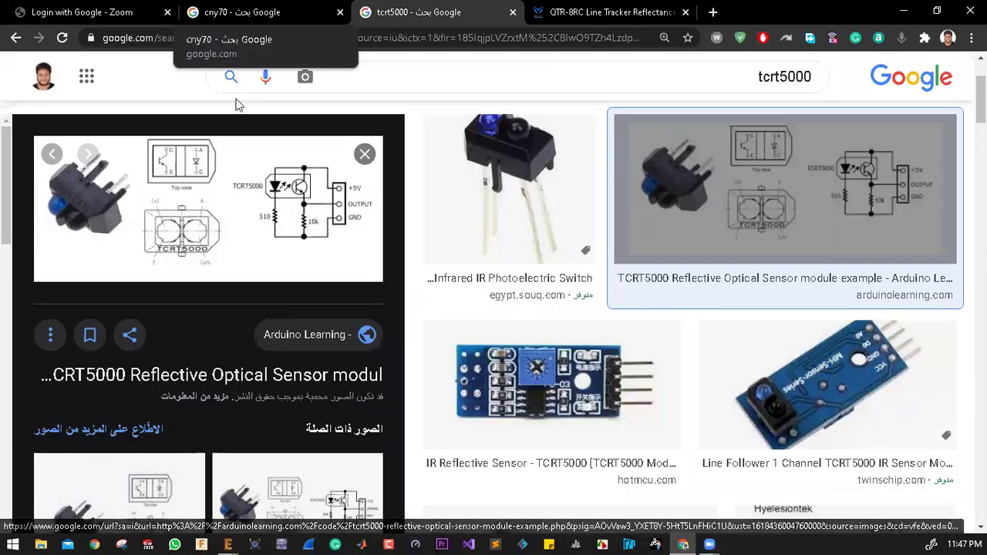
pyautogui.click(262, 9)
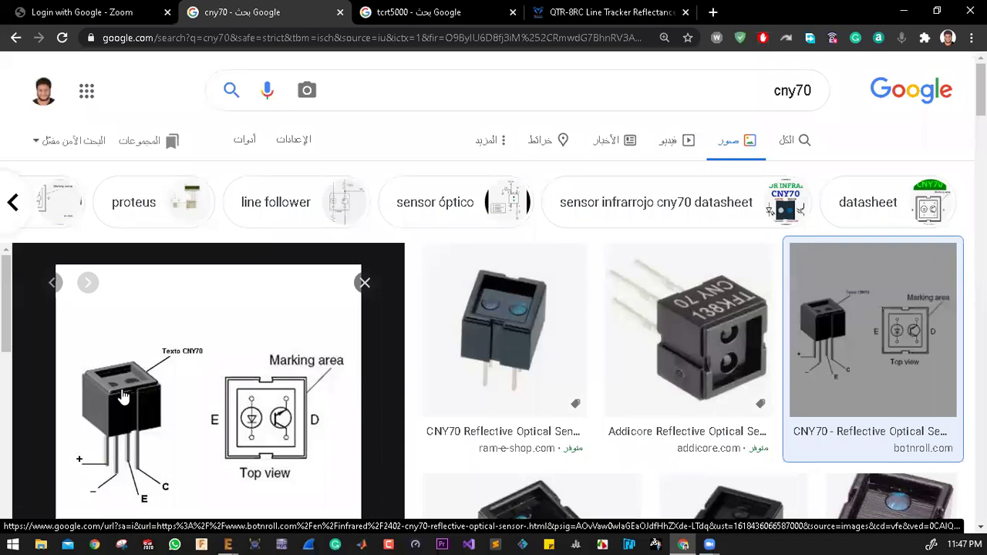
pyautogui.scroll(-1, 142, 384)
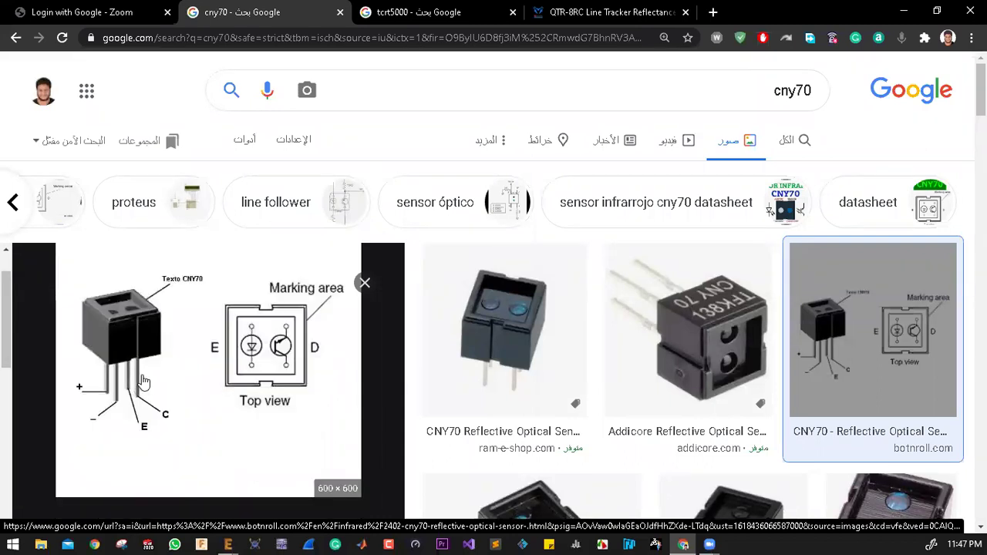
pyautogui.click(420, 13)
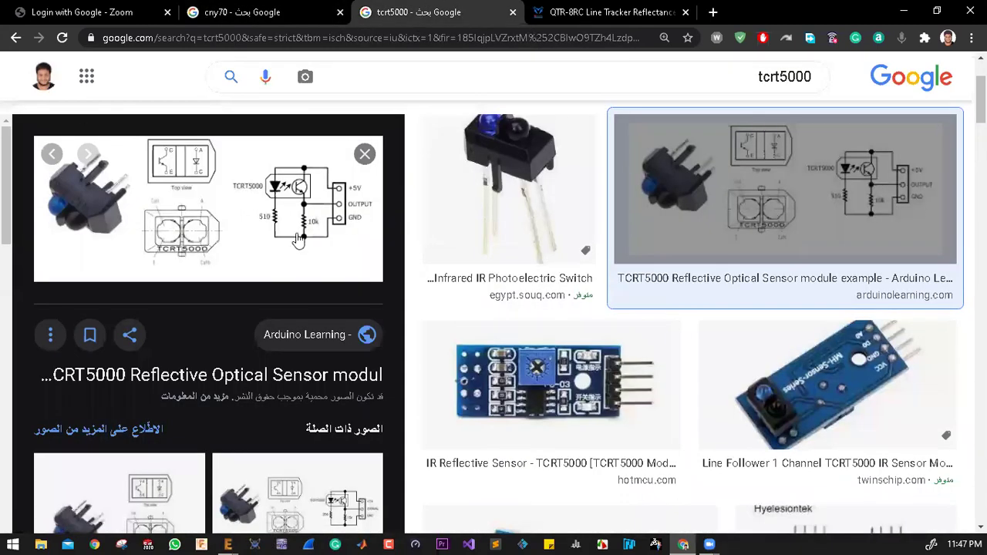
pyautogui.scroll(1, 37, 231)
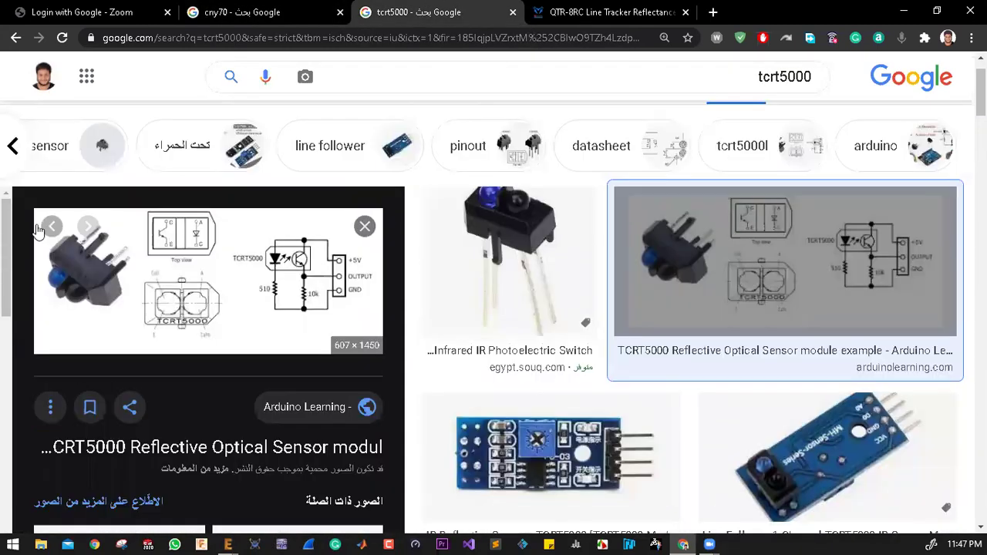
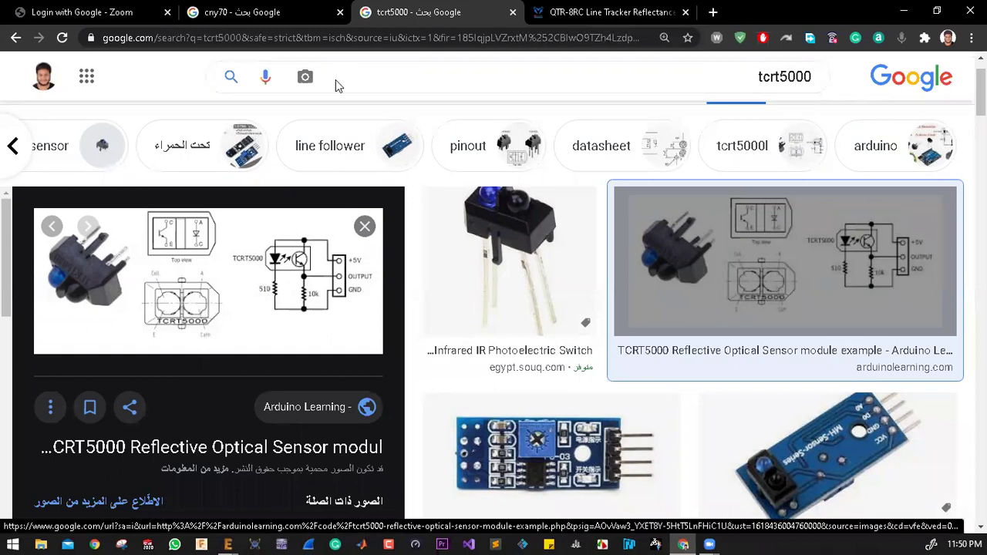
# Find and reopen the Elecrow TCRT5000 comparator schematic in the tcrt5000 image results
pyautogui.scroll(-5, 608, 411)
pyautogui.scroll(-7, 608, 410)
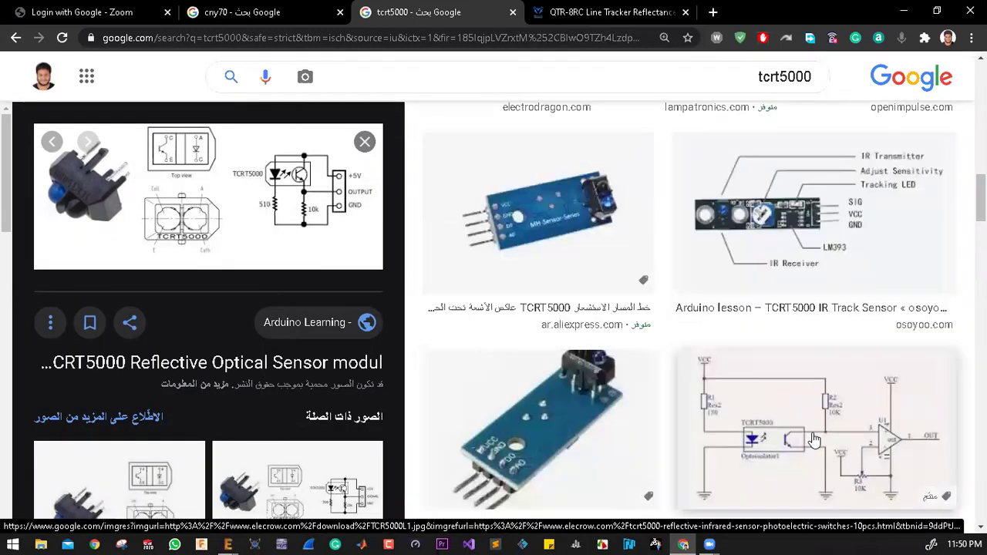
pyautogui.click(746, 420)
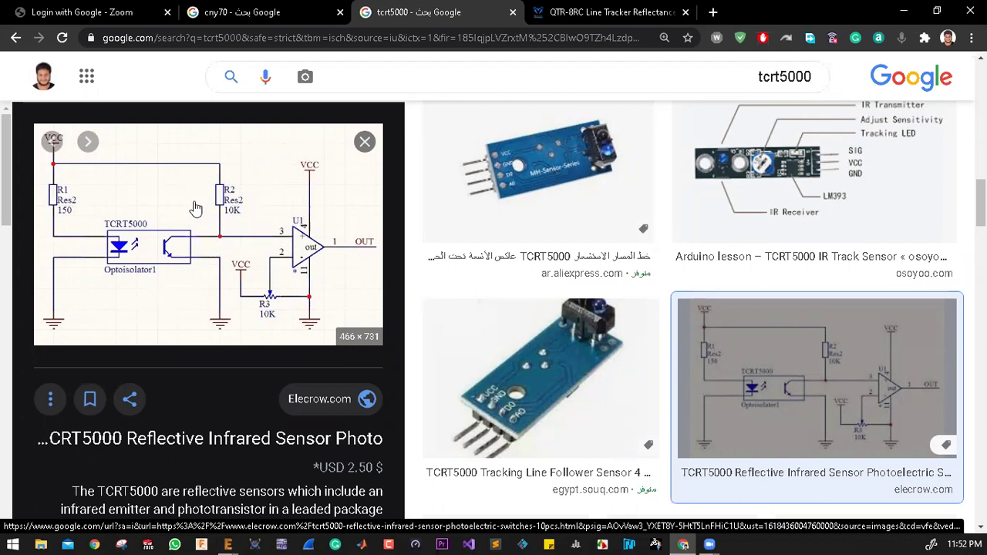
# Open the Robodo TCRT5000L pinout and circuit image from the tcrt5000 image results
pyautogui.scroll(3, 586, 224)
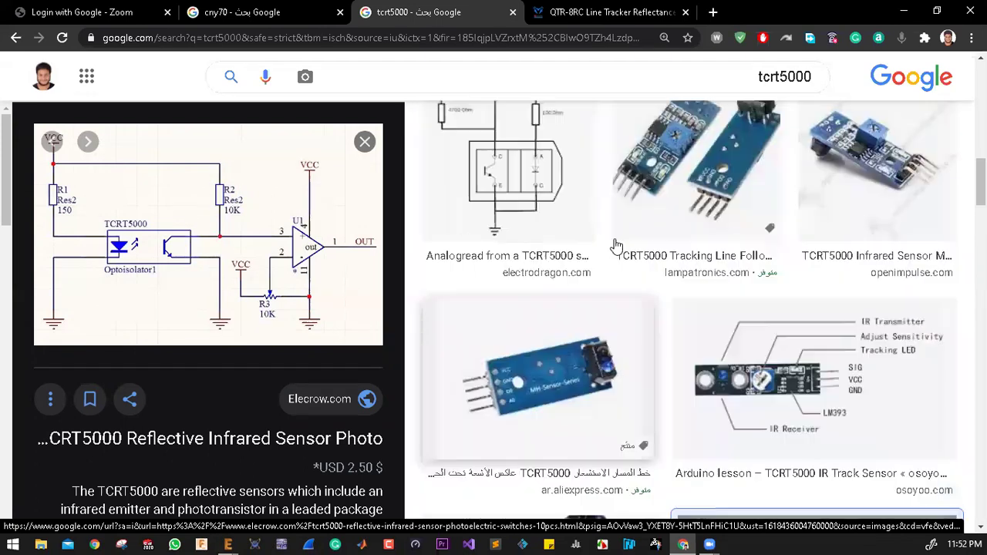
pyautogui.scroll(3, 617, 245)
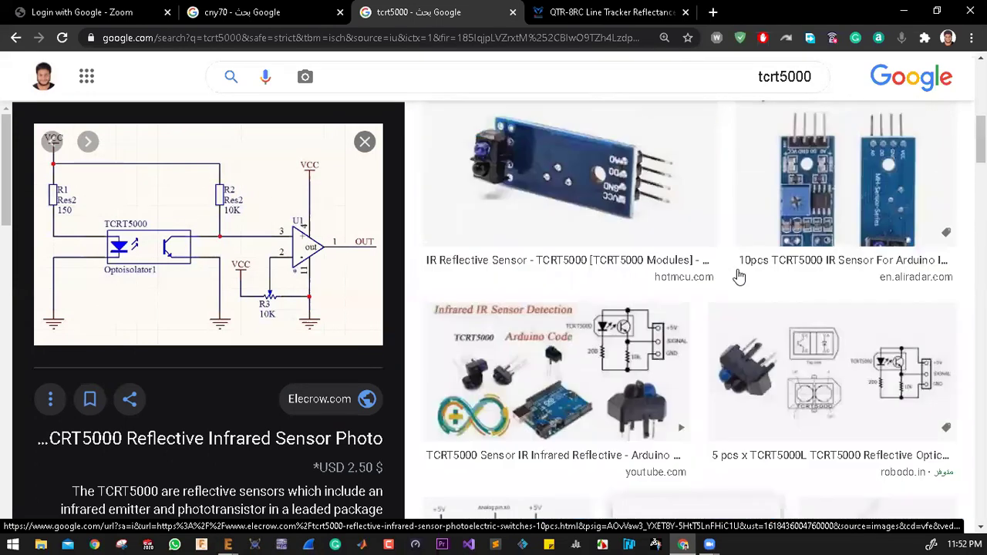
pyautogui.click(896, 364)
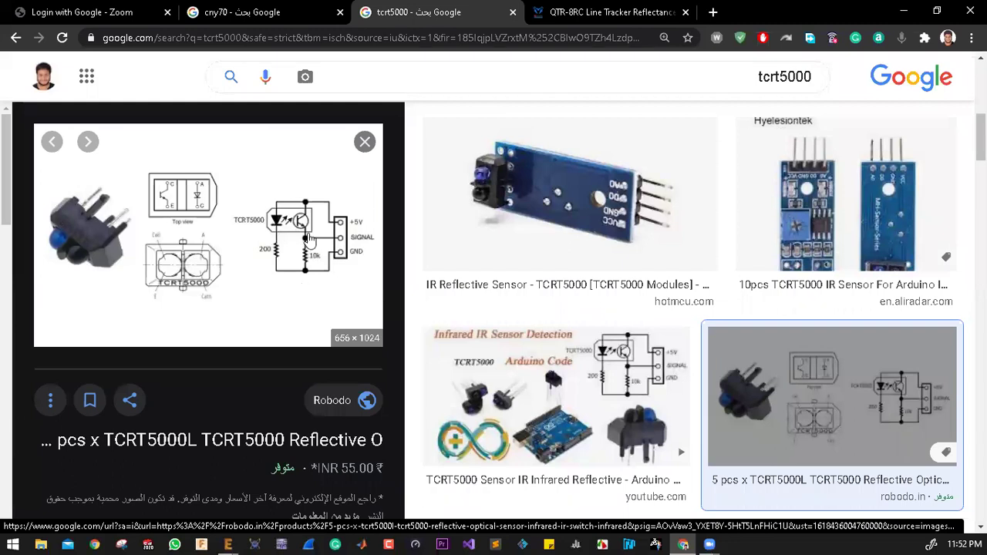
# Browse the surrounding tcrt5000 image results and return to the Elecrow comparator schematic to examine its circuit
pyautogui.scroll(4, 663, 312)
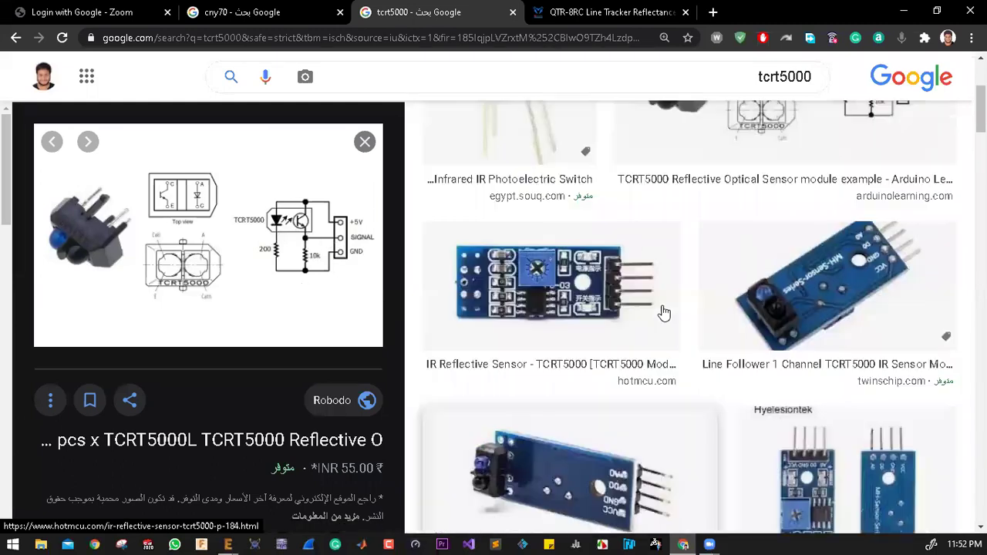
pyautogui.scroll(2, 797, 286)
pyautogui.scroll(-3, 810, 270)
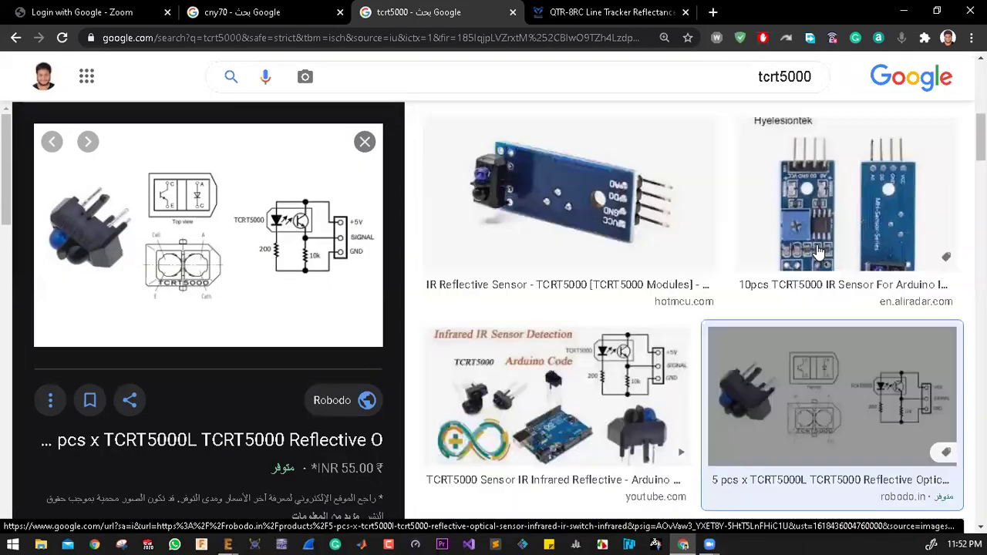
pyautogui.scroll(-10, 818, 253)
pyautogui.click(672, 294)
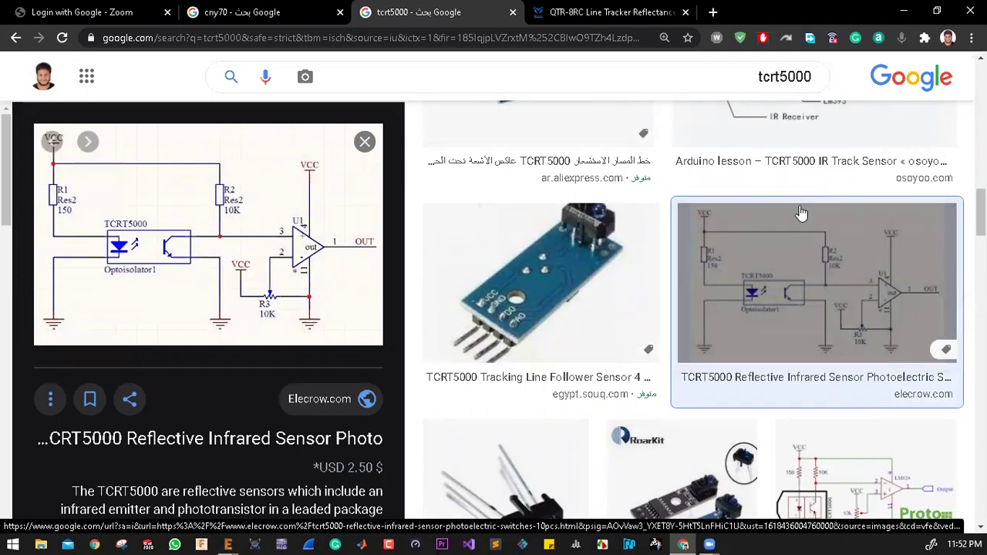
pyautogui.scroll(-2, 801, 212)
pyautogui.scroll(4, 802, 216)
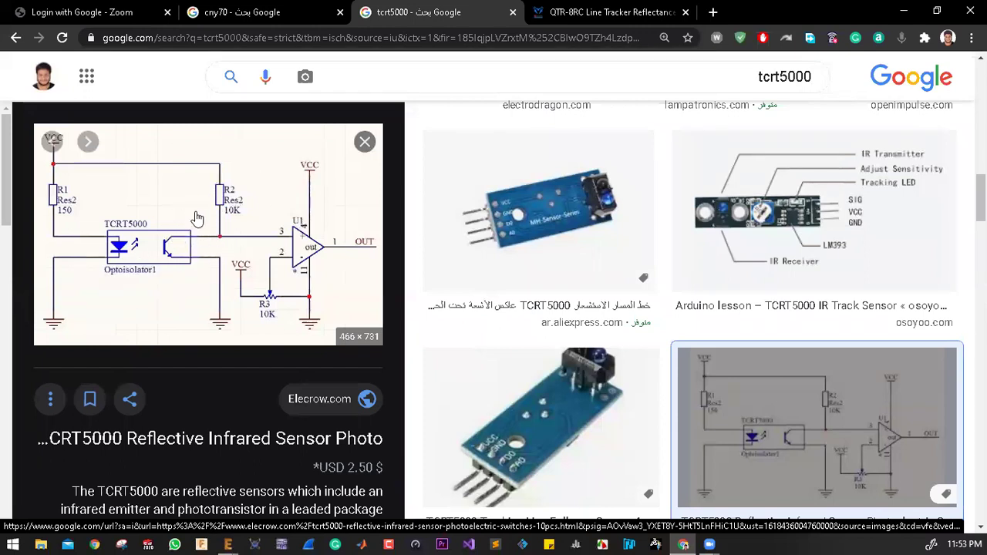
# Reopen the Arduino Learning TCRT5000 circuit with the 510 and 10k resistors in the image results
pyautogui.scroll(-10, 848, 307)
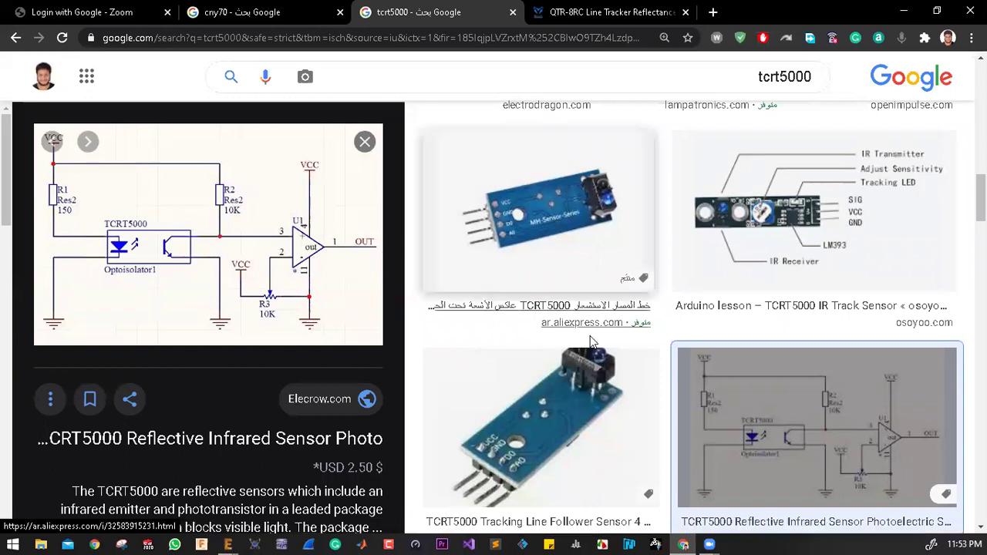
pyautogui.scroll(4, 848, 307)
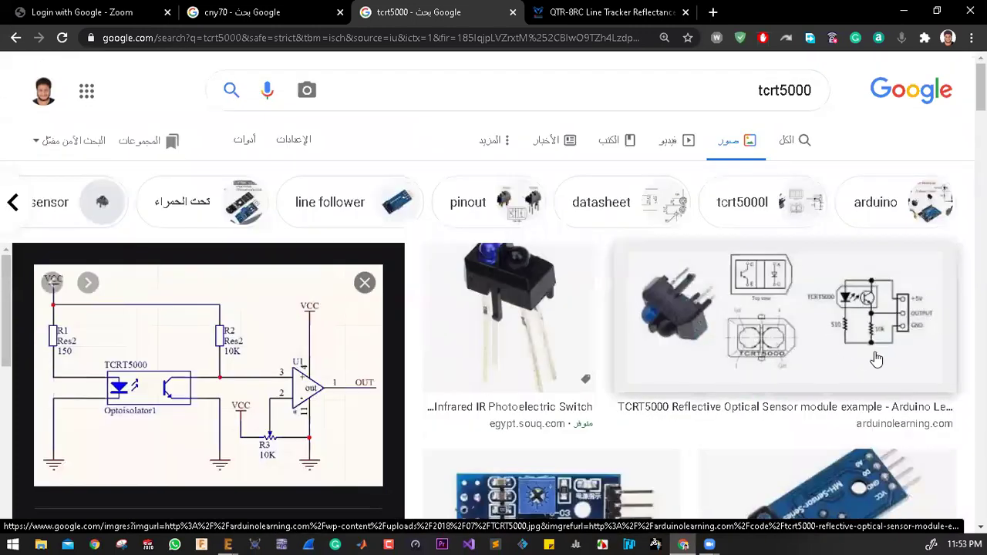
pyautogui.click(875, 286)
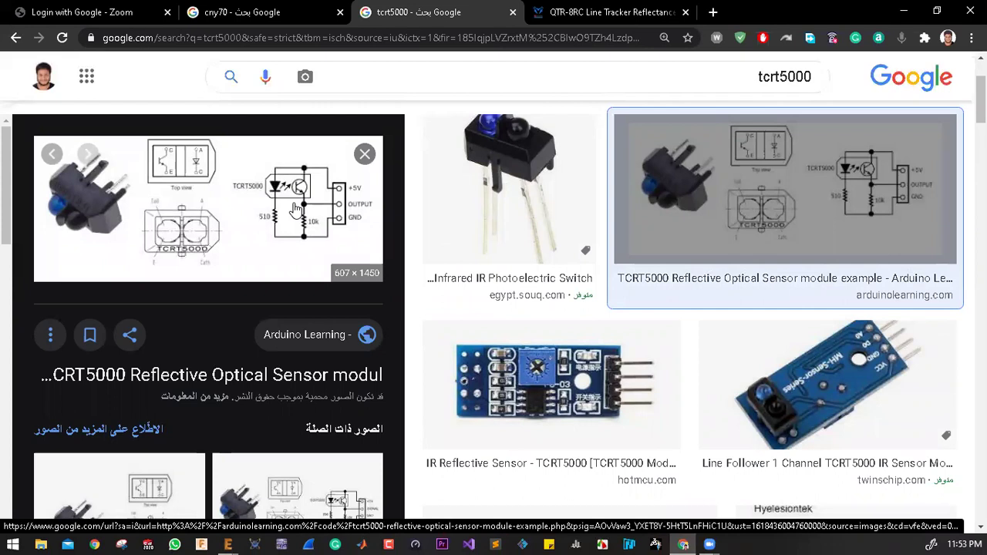
# Return to the Elecrow TCRT5000 comparator schematic in the image results for another examination
pyautogui.scroll(-4, 352, 275)
pyautogui.scroll(-4, 798, 339)
pyautogui.scroll(-6, 816, 330)
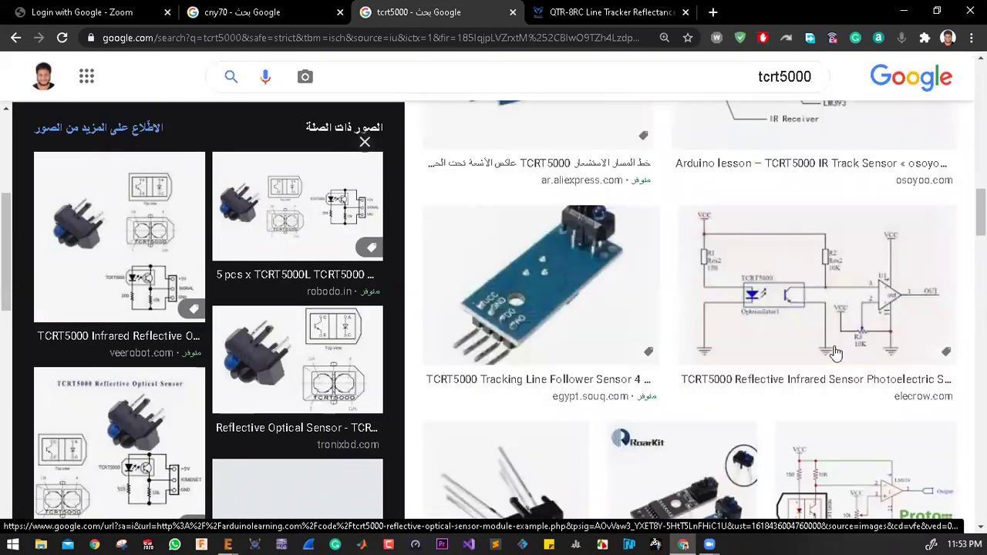
pyautogui.scroll(1, 835, 353)
pyautogui.click(691, 394)
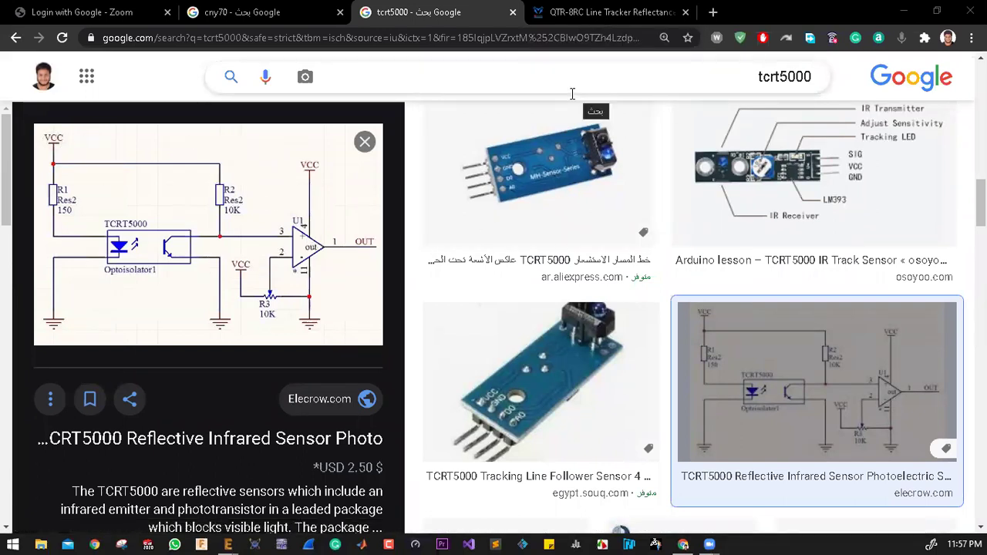
# Search Google for "tcrt5000 eagle library"
pyautogui.click(577, 38)
pyautogui.write('tcrt')
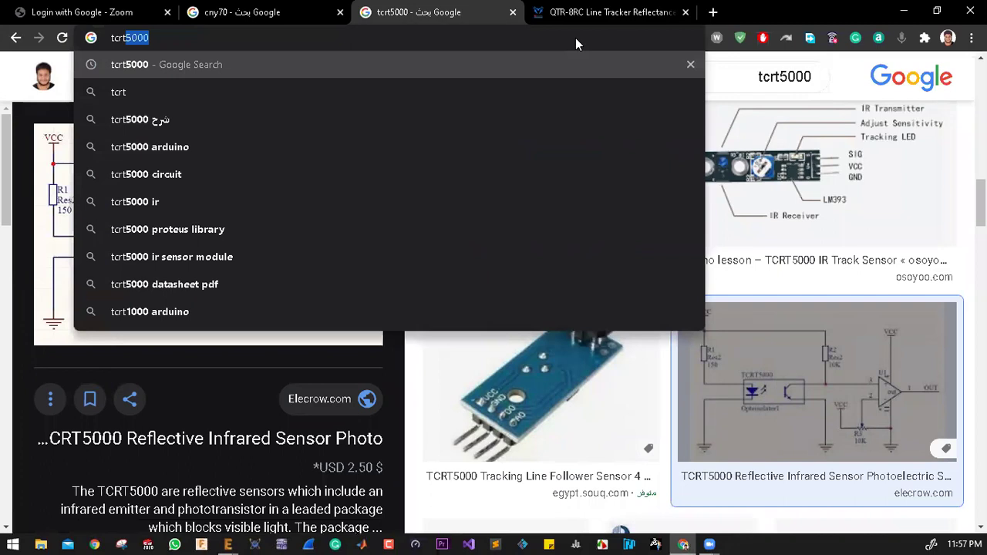
pyautogui.write('5000 eag')
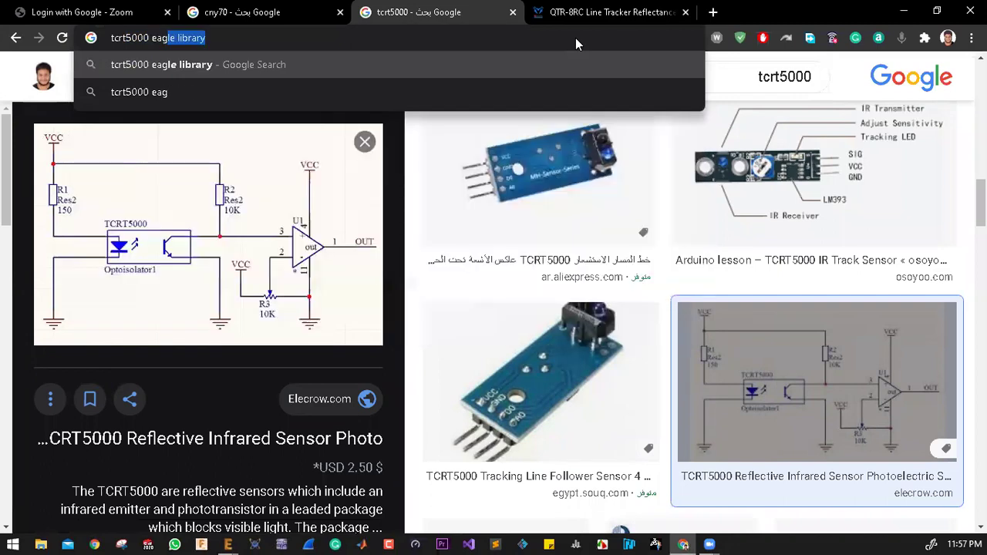
pyautogui.press('Right')
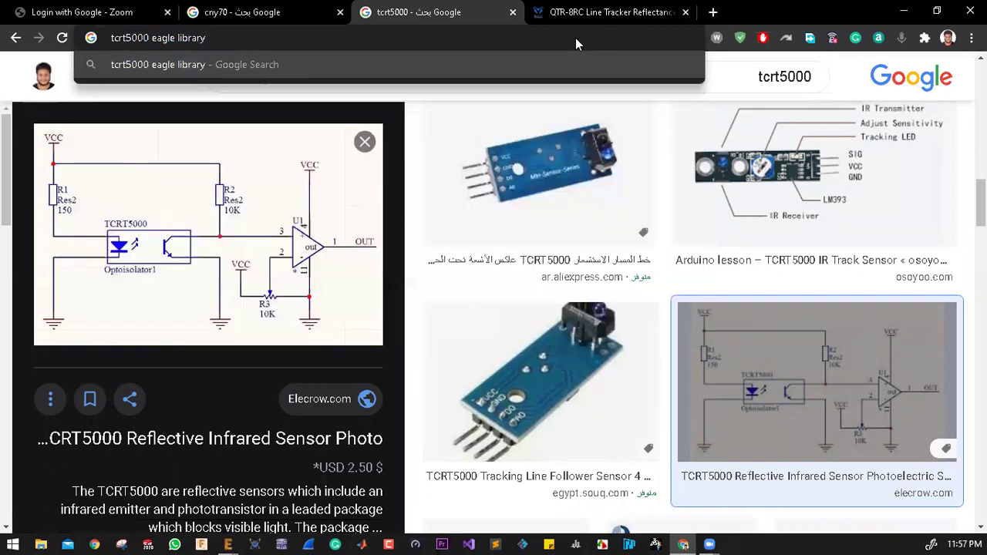
pyautogui.press('Return')
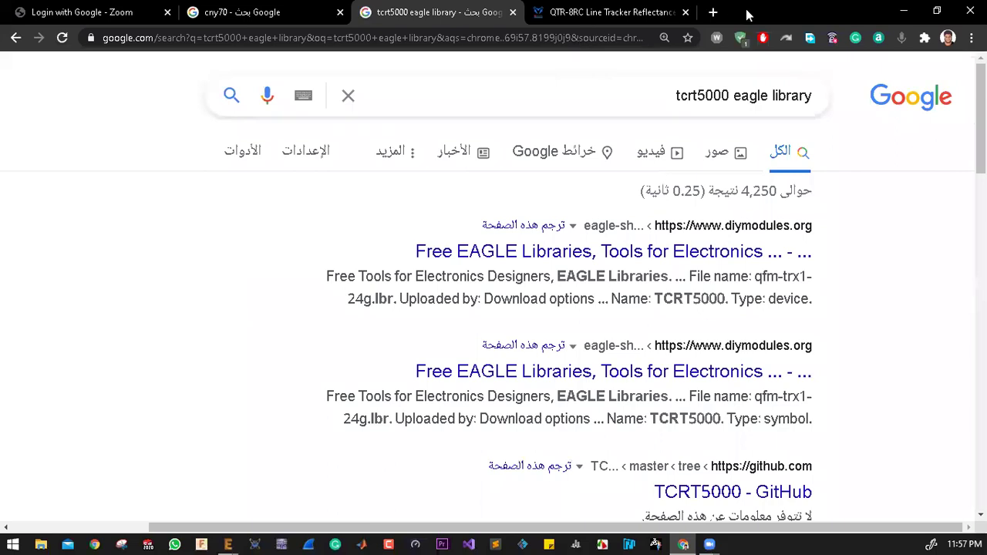
# Open the first DIYmodules.org TCRT5000 result in a new tab, close the QTR-8RC product page and view the device's symbol and package preview
pyautogui.rightClick(626, 260)
pyautogui.click(689, 264)
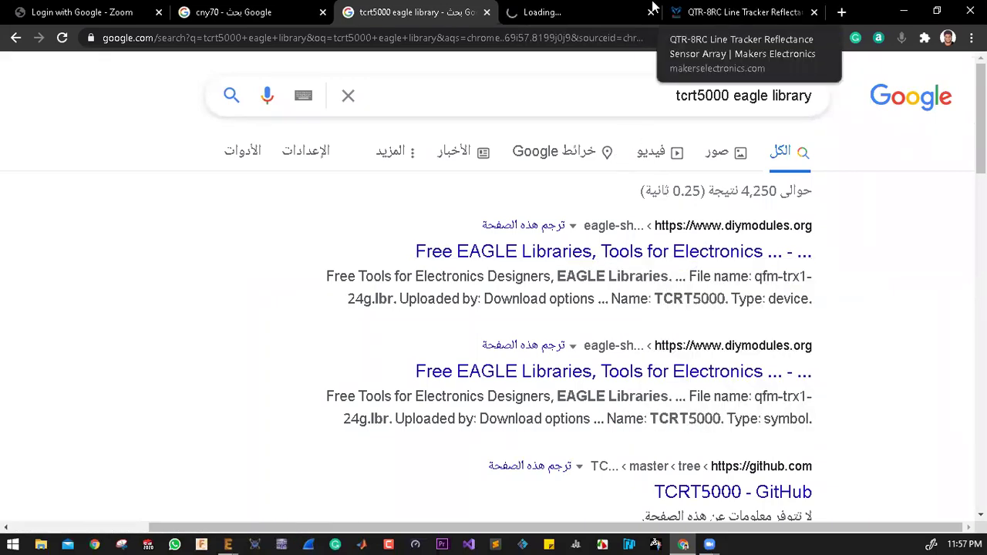
pyautogui.click(583, 11)
pyautogui.click(814, 13)
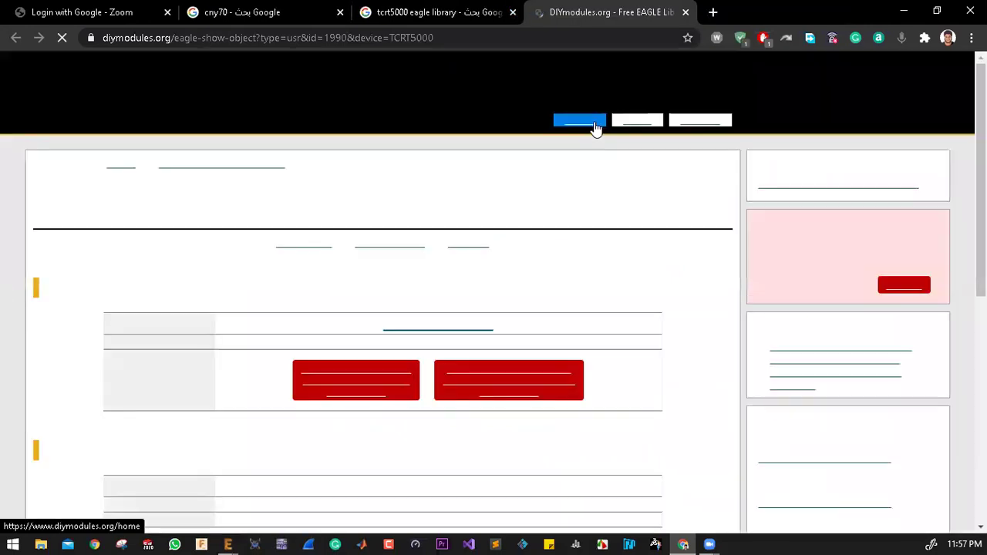
pyautogui.scroll(-5, 511, 229)
pyautogui.scroll(-2, 511, 229)
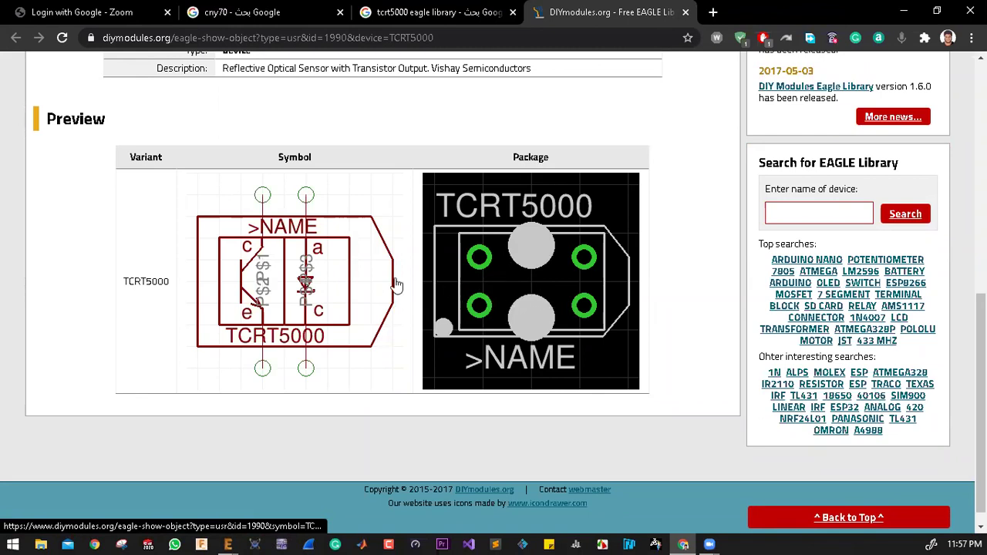
# Try to download the TCRT5000 library file converted to the latest EAGLE format and return to its EAGLE Library Object page
pyautogui.scroll(3, 395, 285)
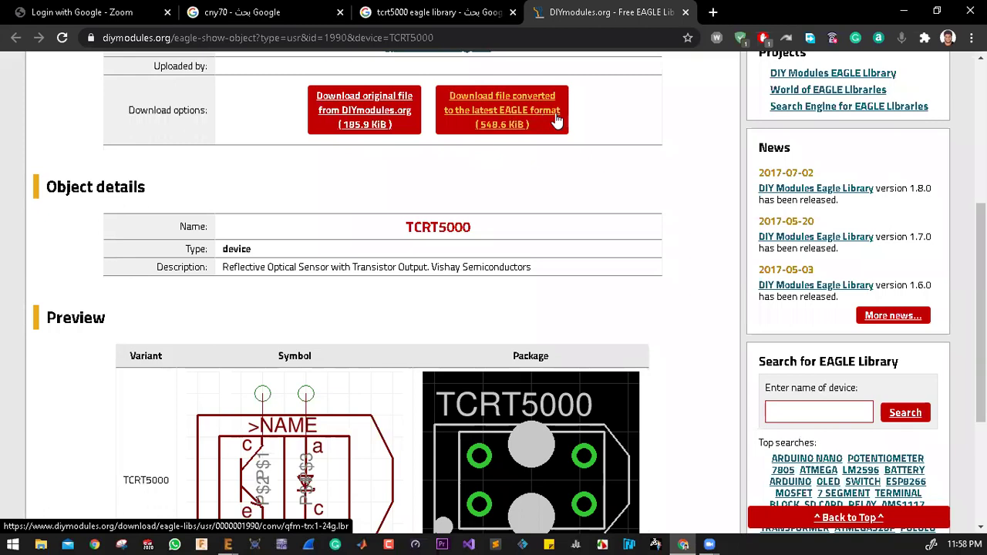
pyautogui.click(517, 113)
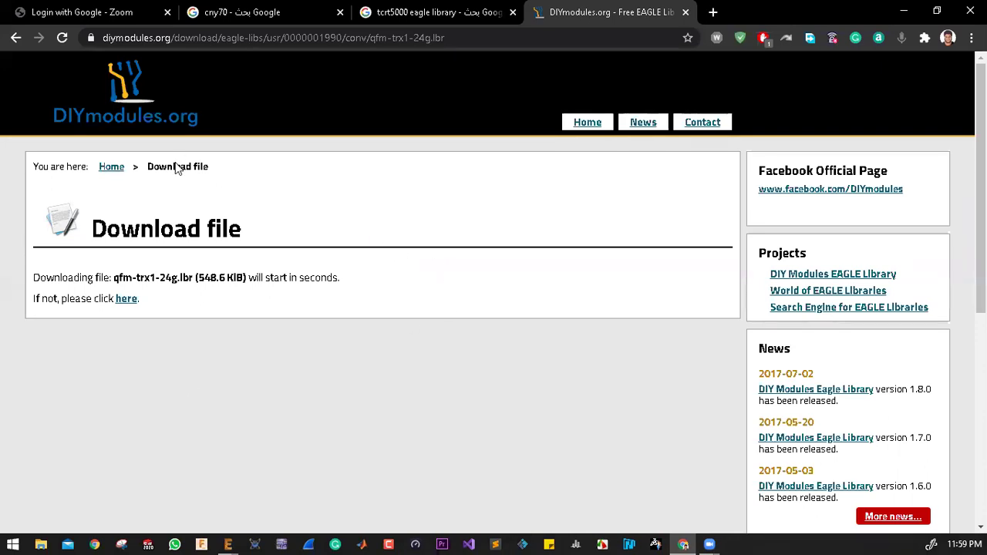
pyautogui.click(16, 38)
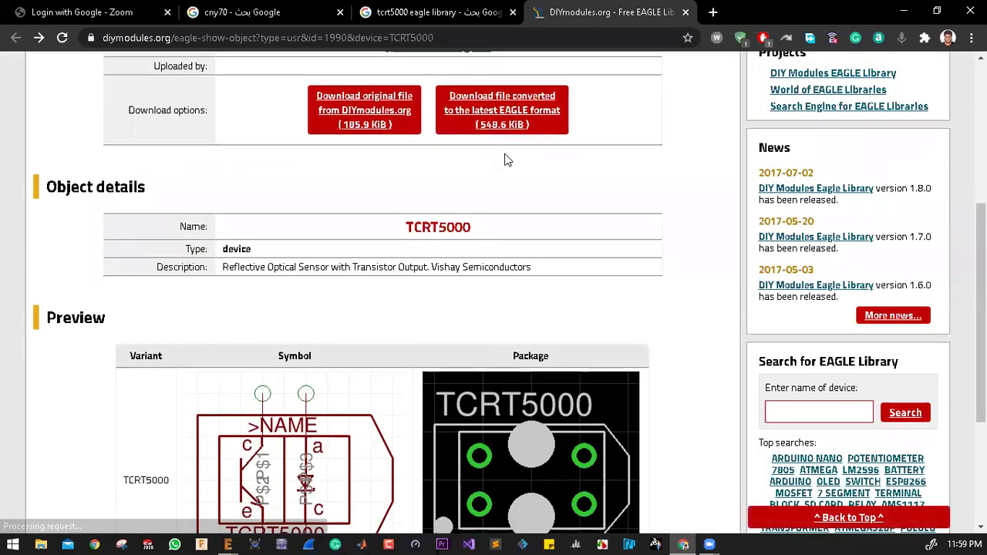
pyautogui.scroll(3, 478, 201)
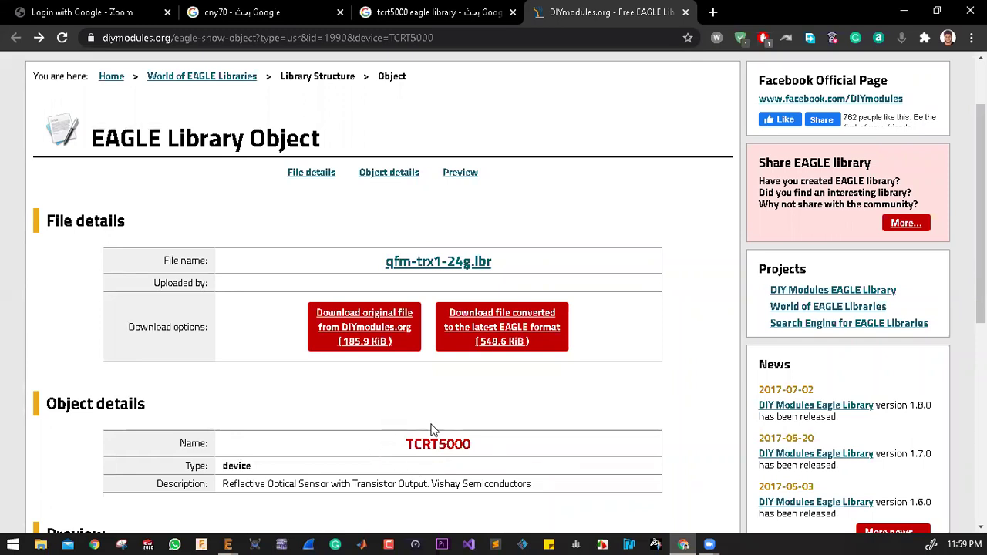
pyautogui.scroll(-1, 406, 412)
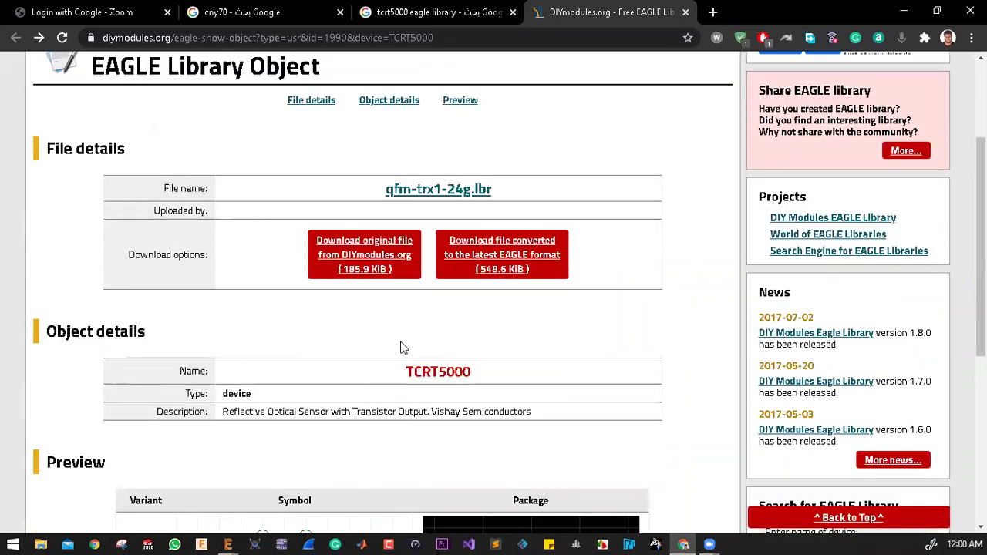
pyautogui.scroll(-2, 424, 331)
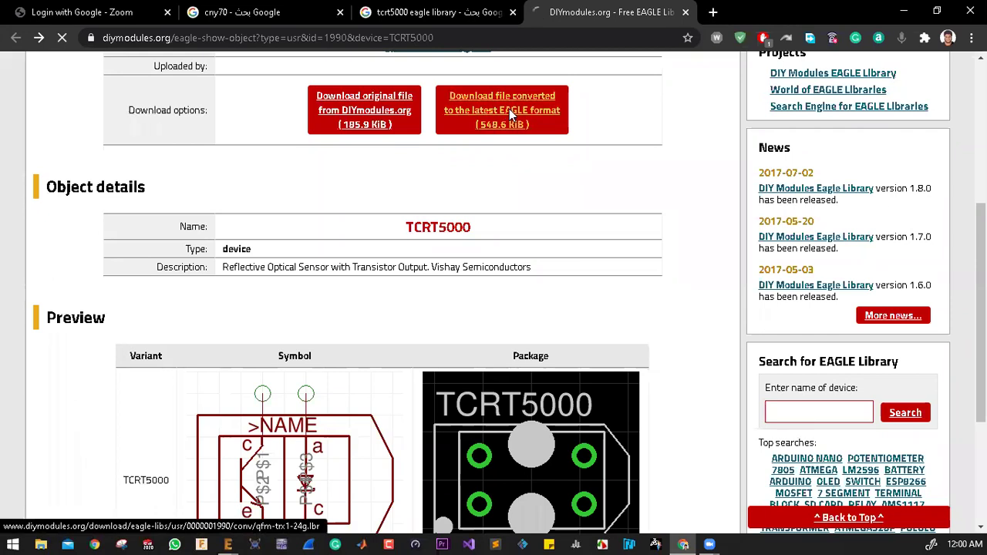
# Download the converted library qfm-trx1-24g.lbr to the Desktop through Free Download Manager and minimise the download manager
pyautogui.click(508, 109)
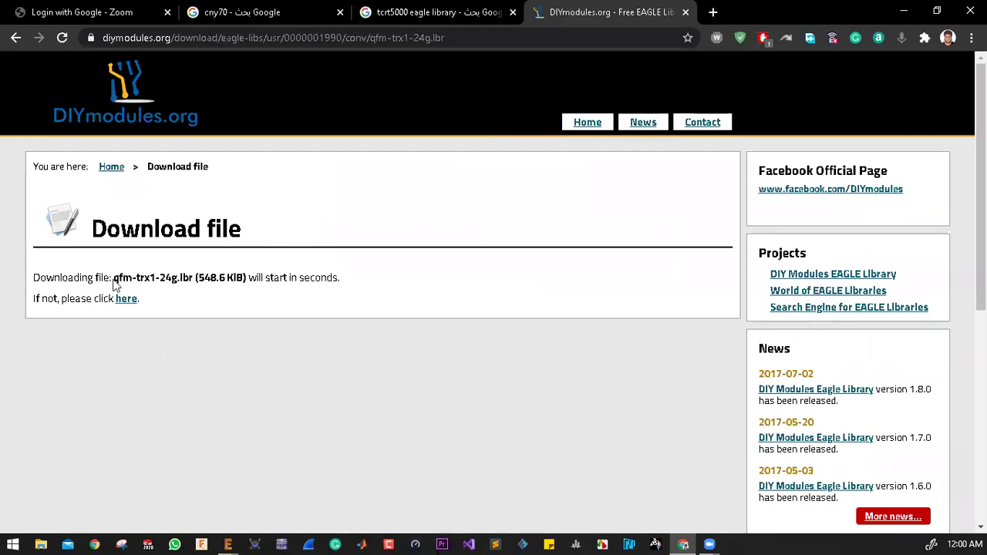
pyautogui.moveTo(114, 280); pyautogui.dragTo(231, 289)
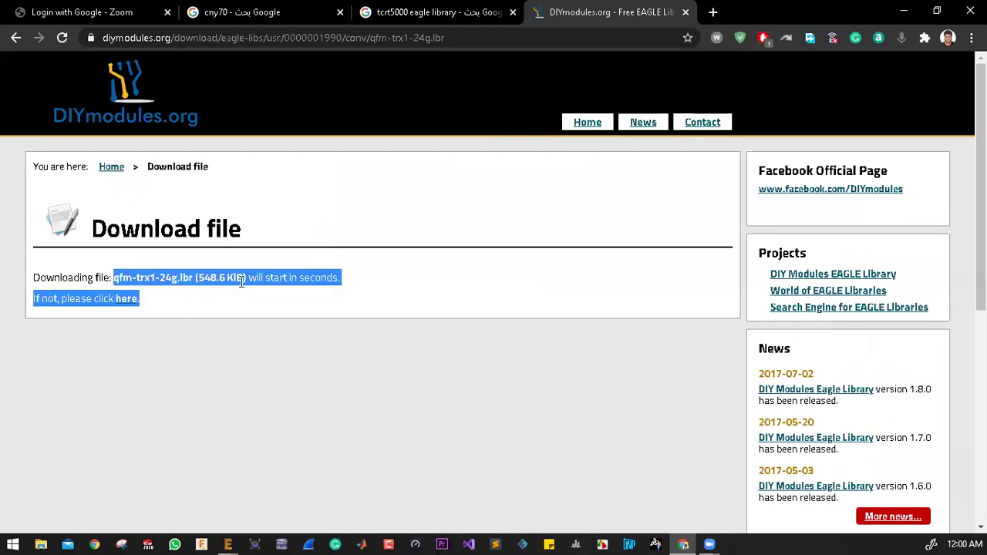
pyautogui.click(183, 291)
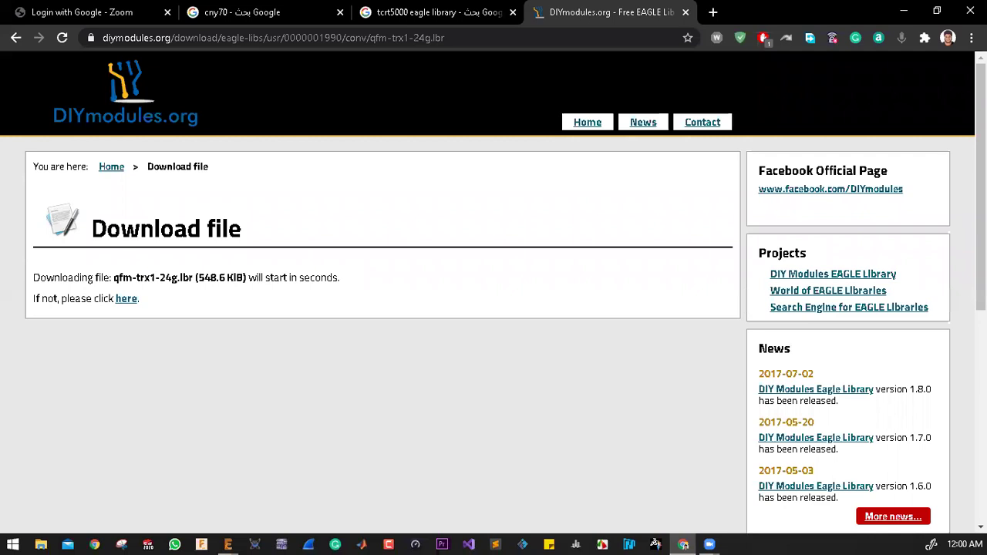
pyautogui.click(709, 544)
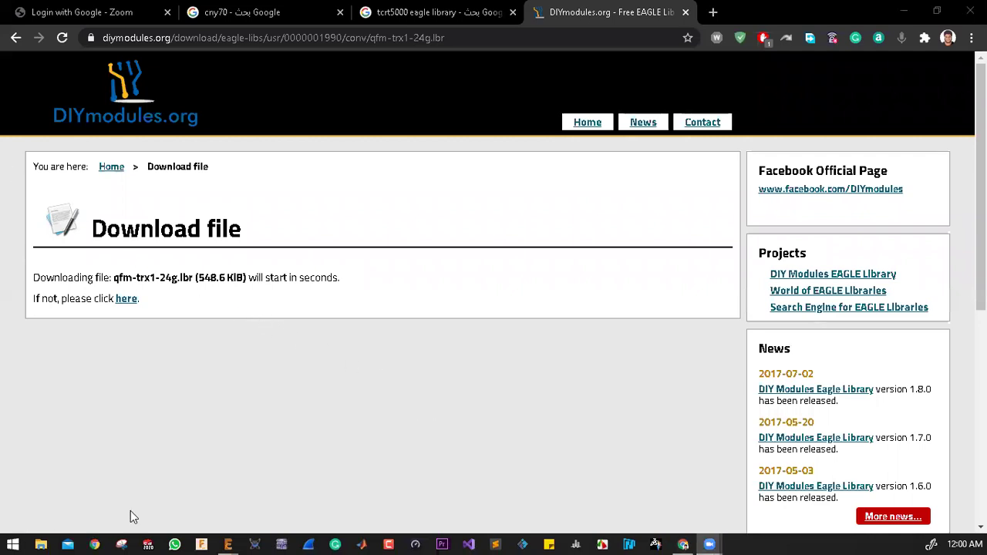
pyautogui.click(121, 300)
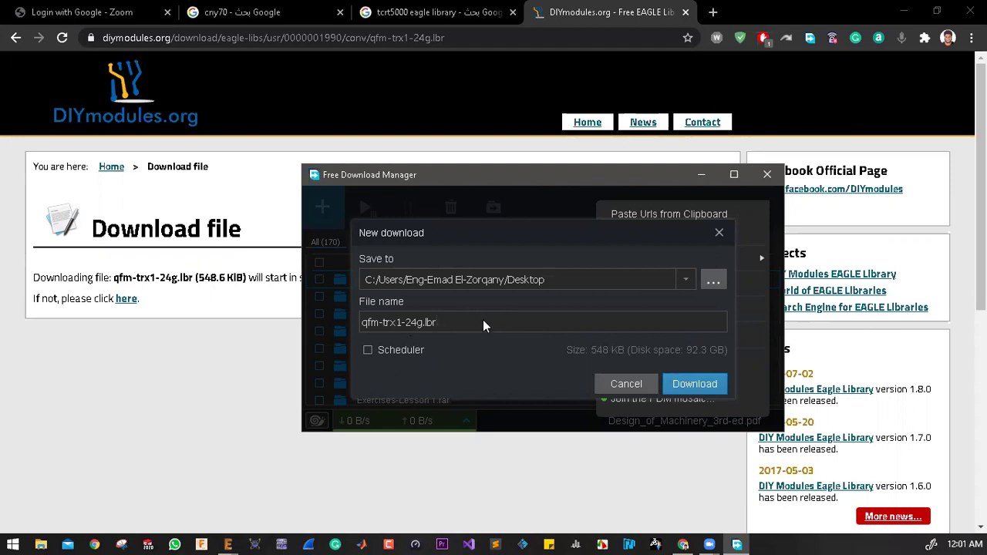
pyautogui.click(696, 383)
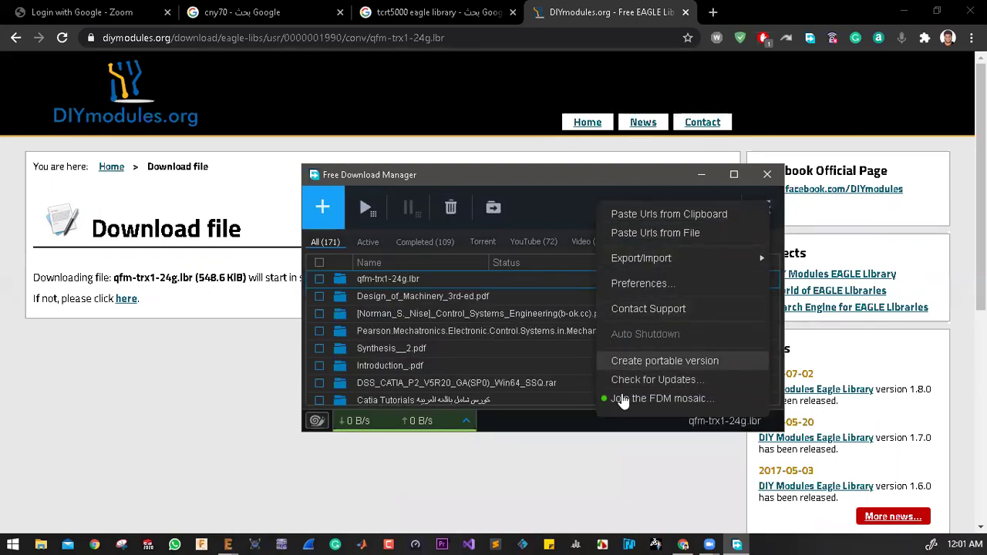
pyautogui.click(769, 213)
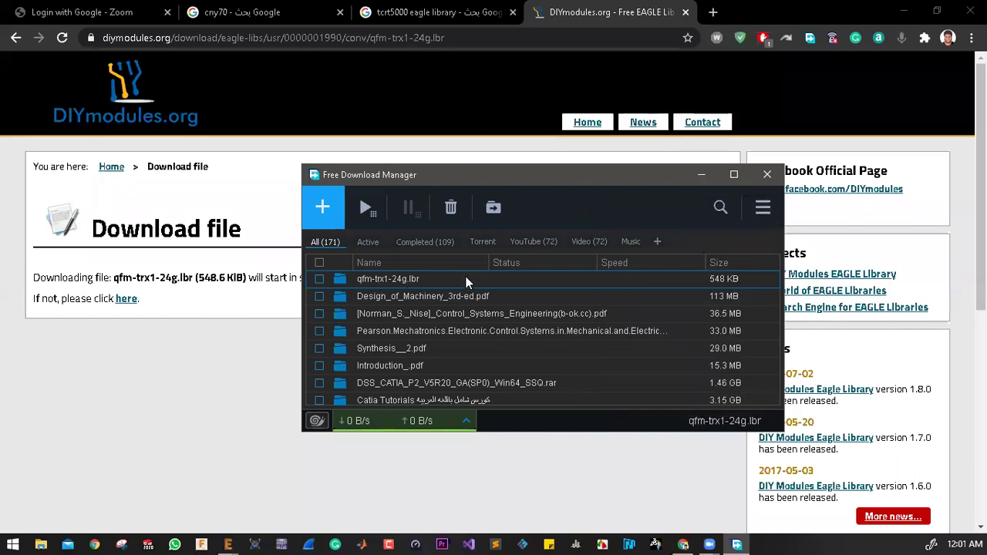
pyautogui.click(701, 174)
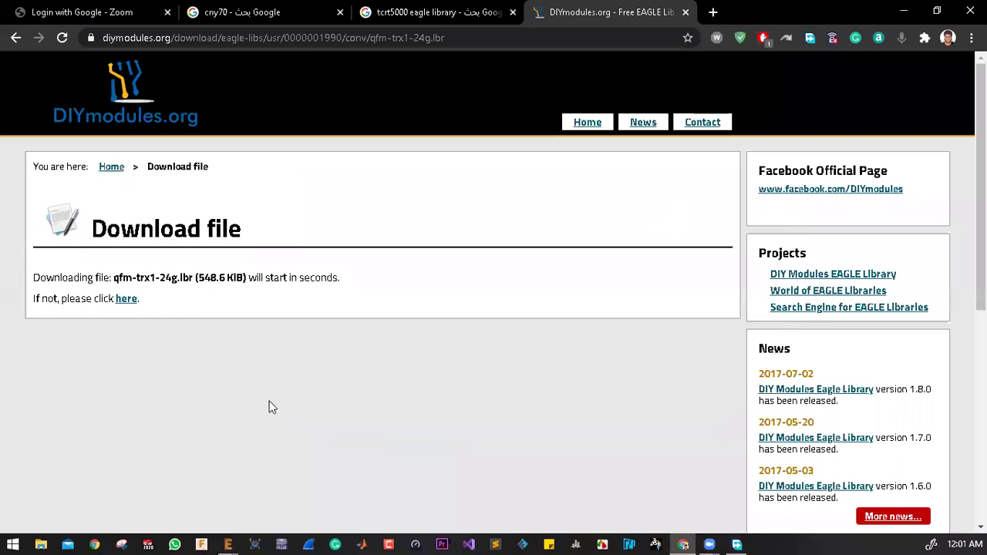
pyautogui.click(227, 544)
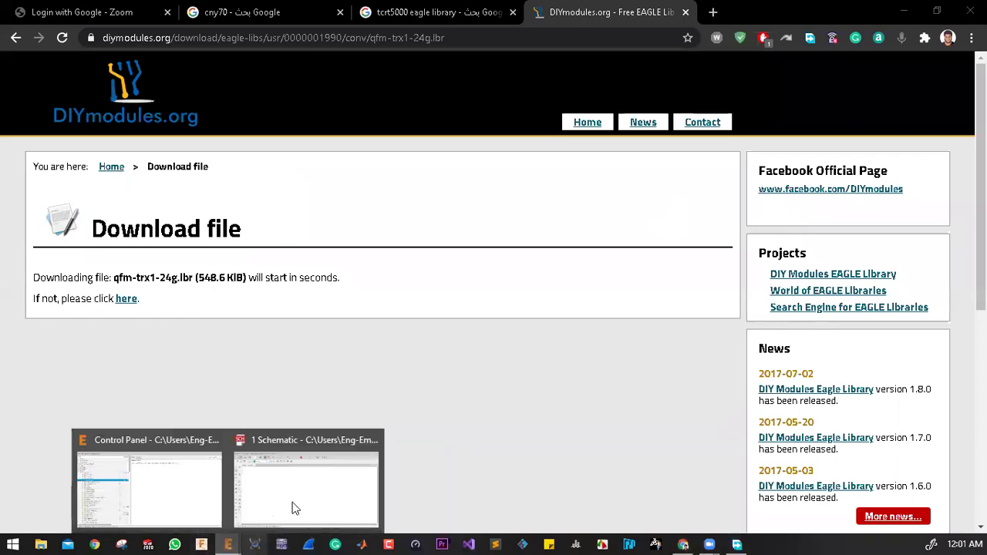
pyautogui.click(305, 485)
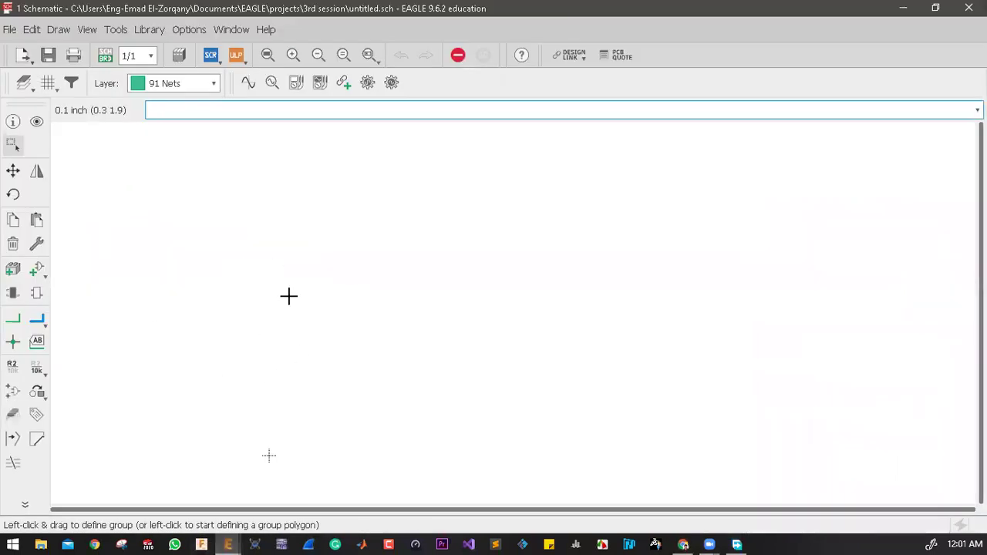
pyautogui.click(904, 8)
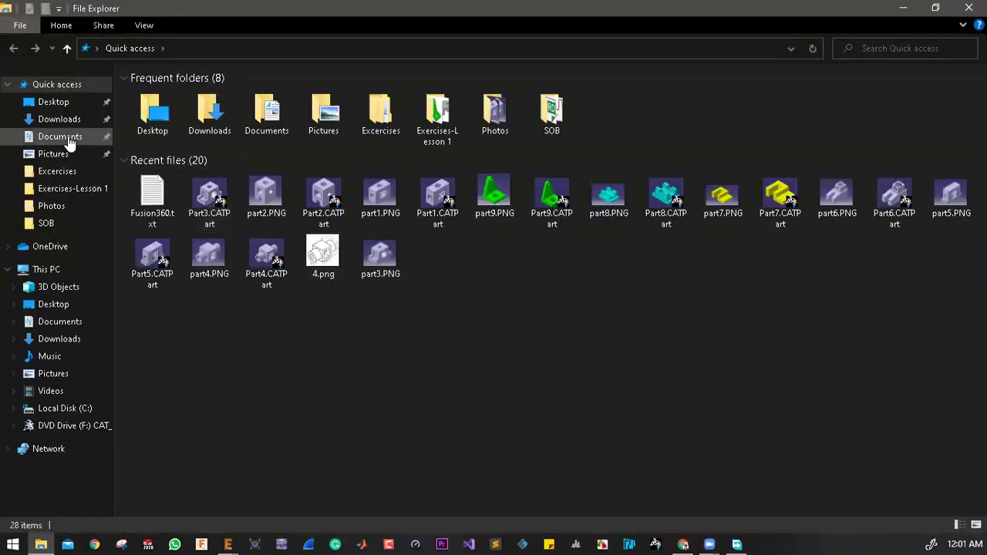
# Cut the downloaded qfm-trx1-24g.lbr file from the Desktop folder in File Explorer
pyautogui.click(54, 103)
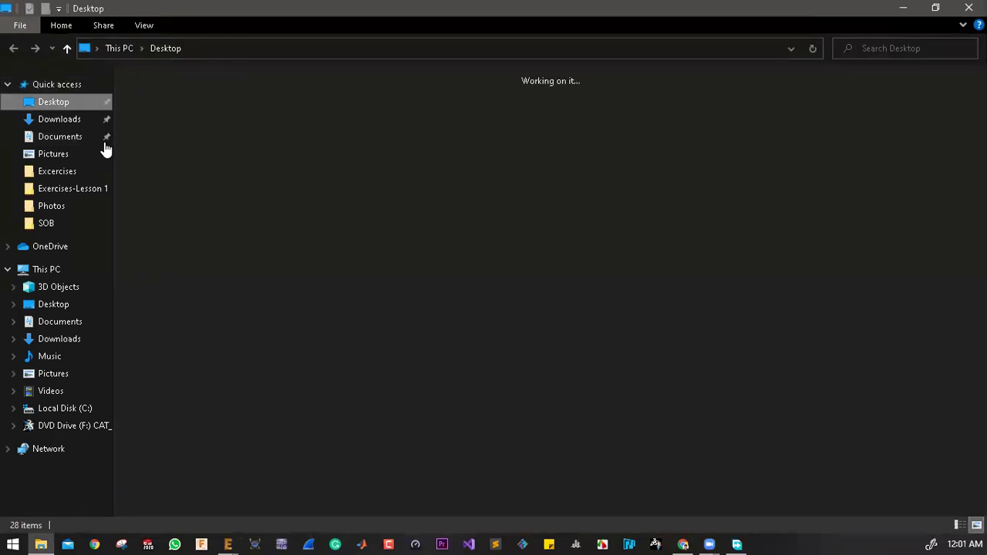
pyautogui.click(171, 131)
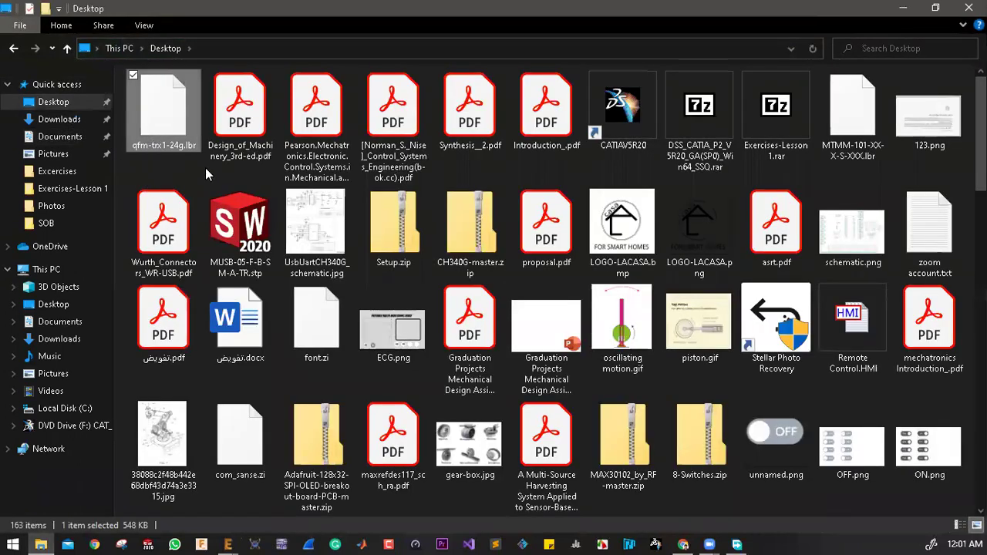
pyautogui.doubleClick(160, 129)
pyautogui.rightClick(160, 129)
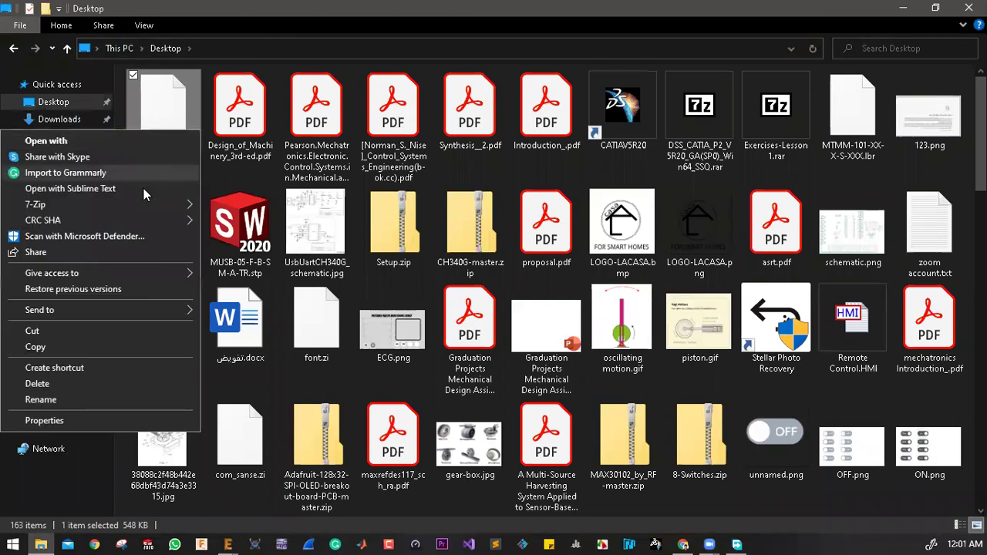
pyautogui.click(80, 330)
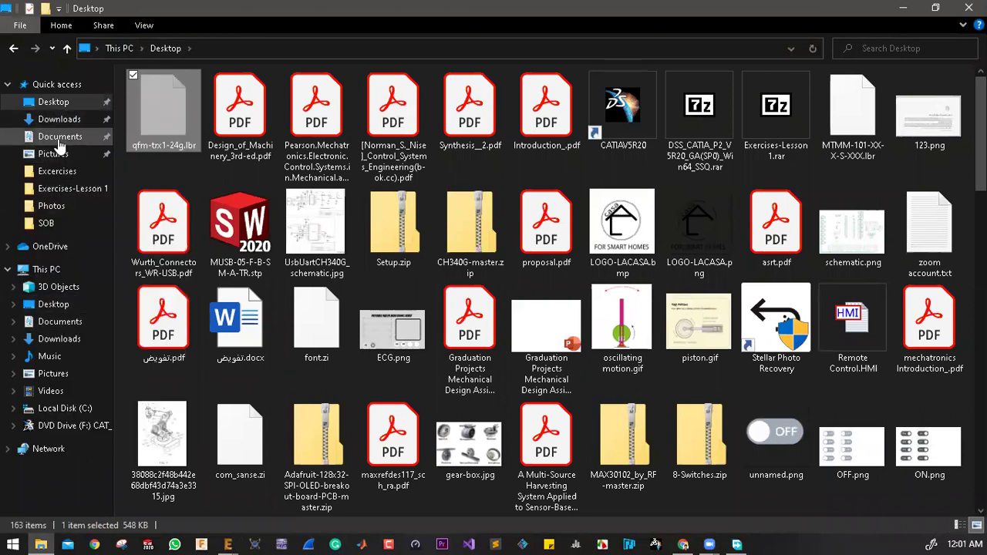
# Paste qfm-trx1-24g.lbr into the libraries folder of Documents\EAGLE and close File Explorer
pyautogui.click(60, 139)
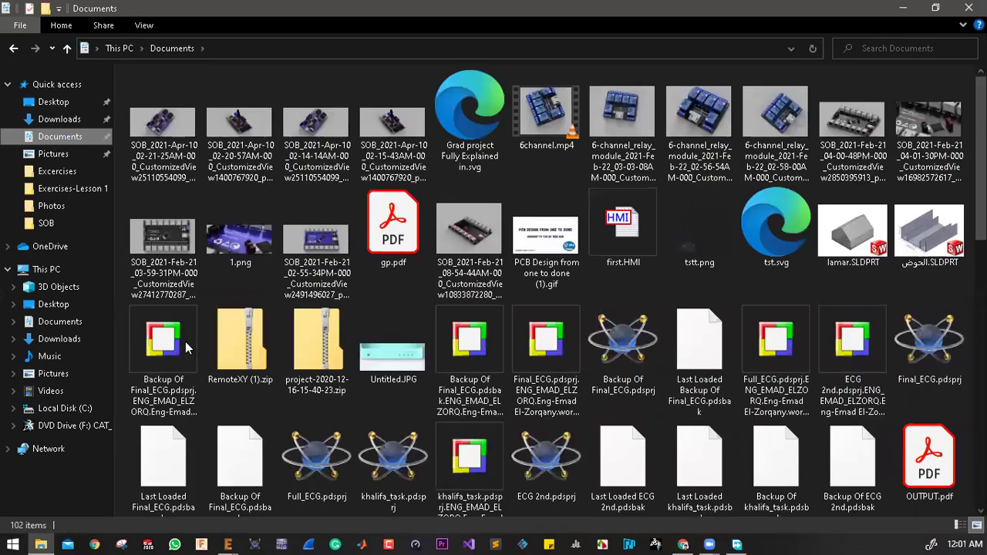
pyautogui.scroll(-10, 232, 269)
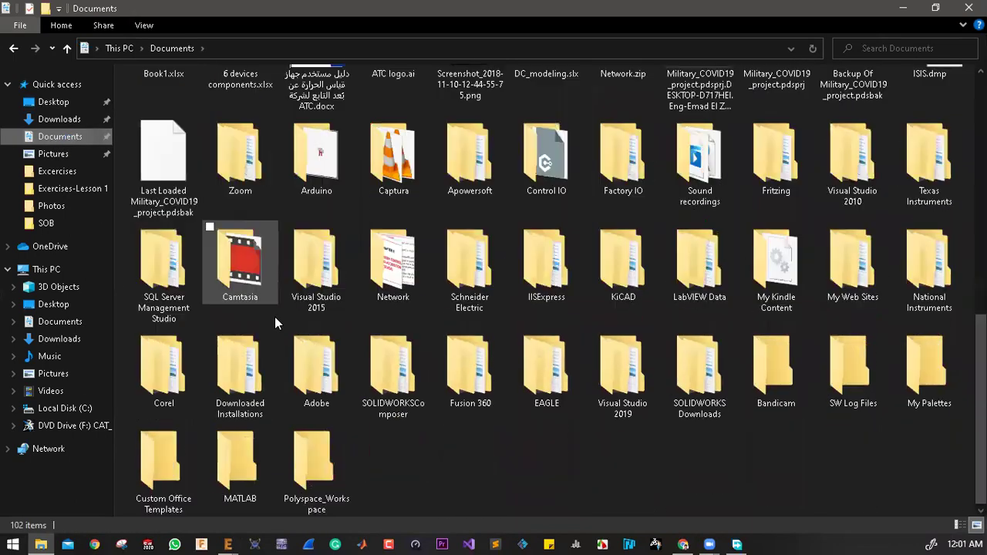
pyautogui.doubleClick(548, 378)
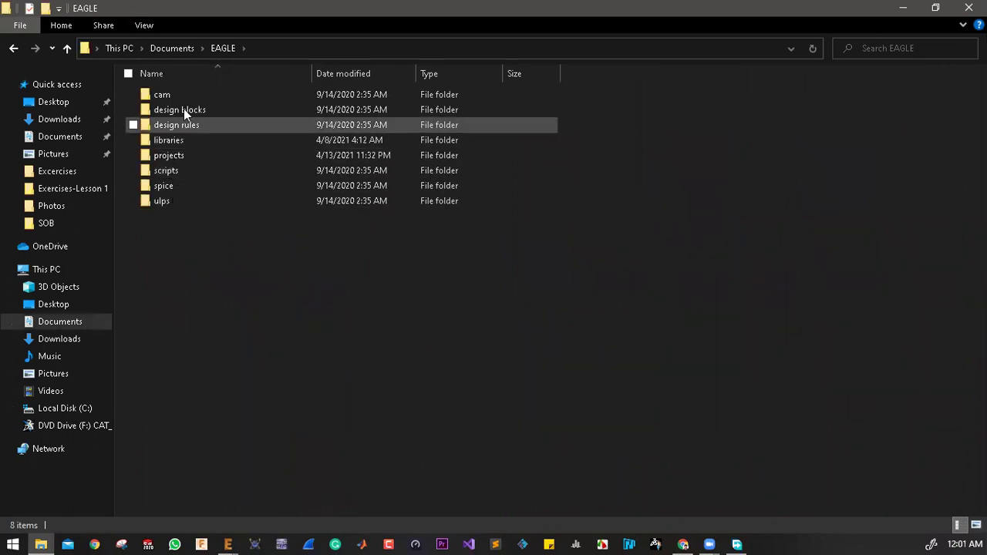
pyautogui.click(173, 140)
pyautogui.doubleClick(180, 143)
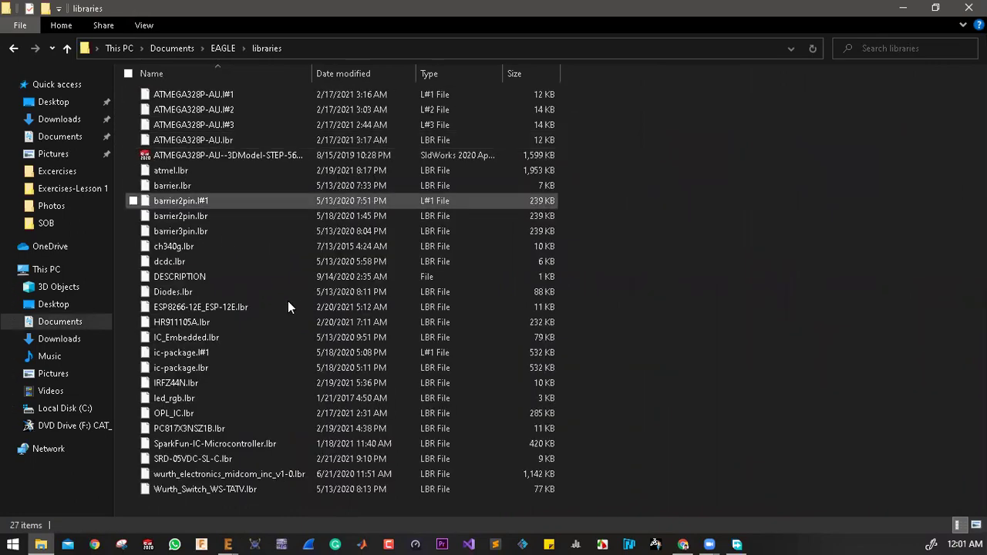
pyautogui.rightClick(721, 253)
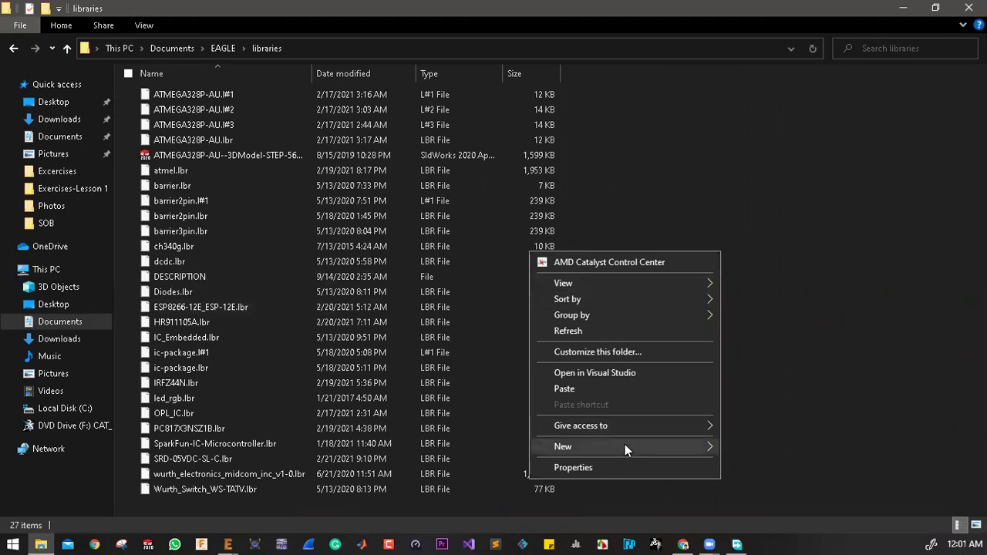
pyautogui.click(611, 386)
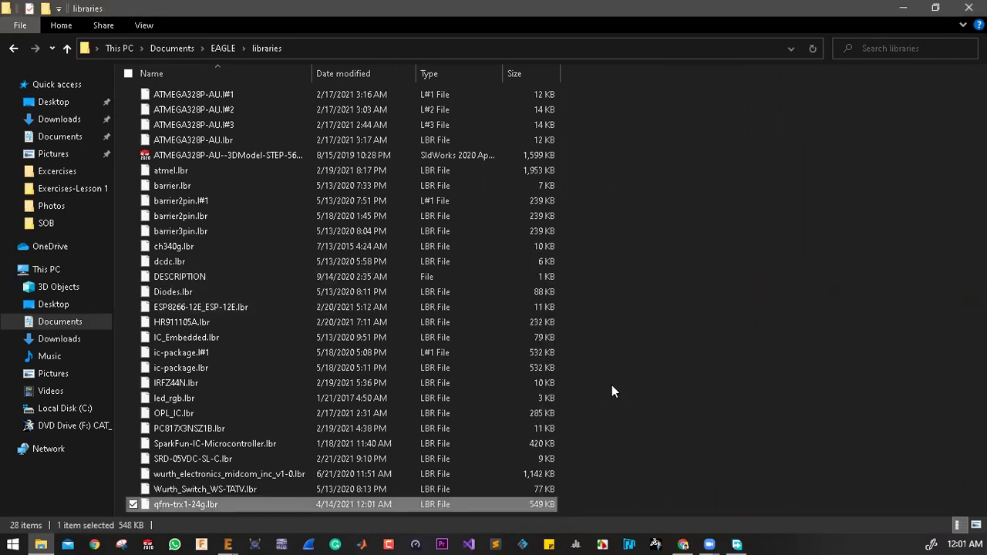
pyautogui.click(611, 385)
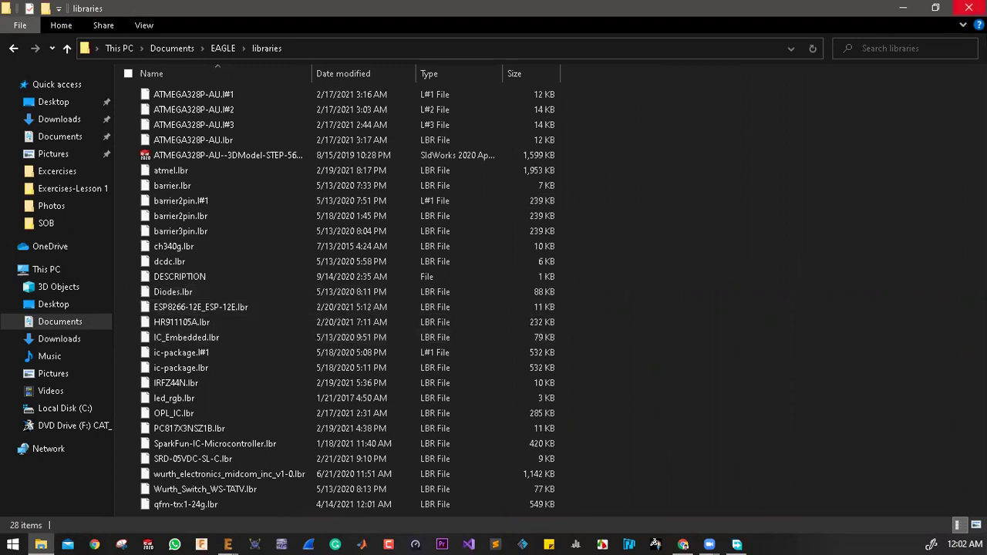
pyautogui.click(968, 7)
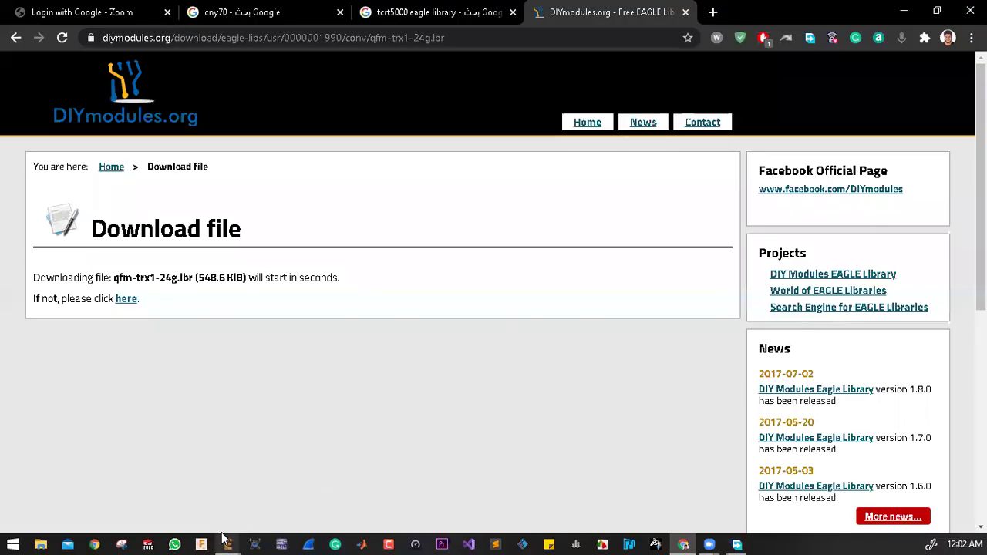
# Switch to the EAGLE Control Panel, expand the user libraries folder and select qfm-trx1-24g.lbr
pyautogui.moveTo(228, 545)
pyautogui.click(168, 484)
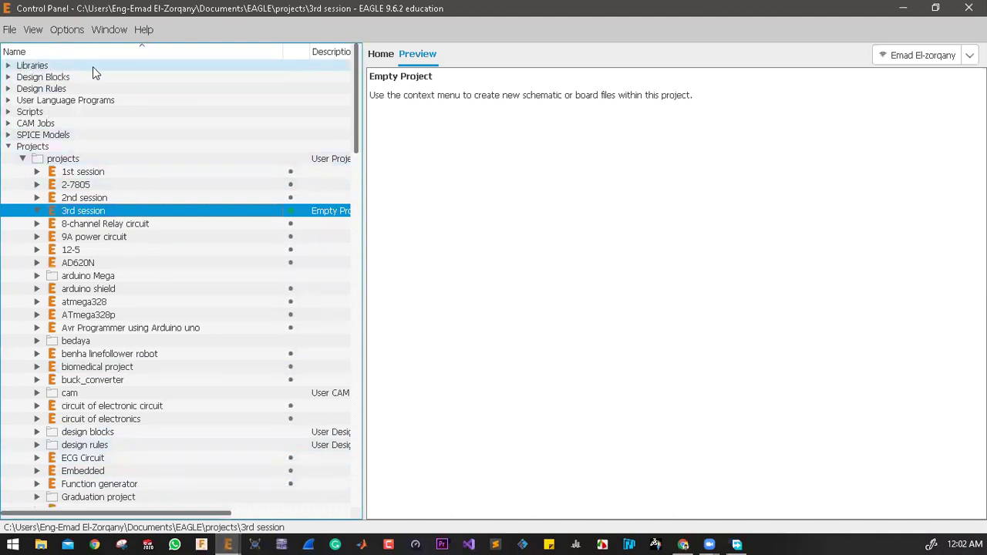
pyautogui.click(43, 66)
pyautogui.click(9, 66)
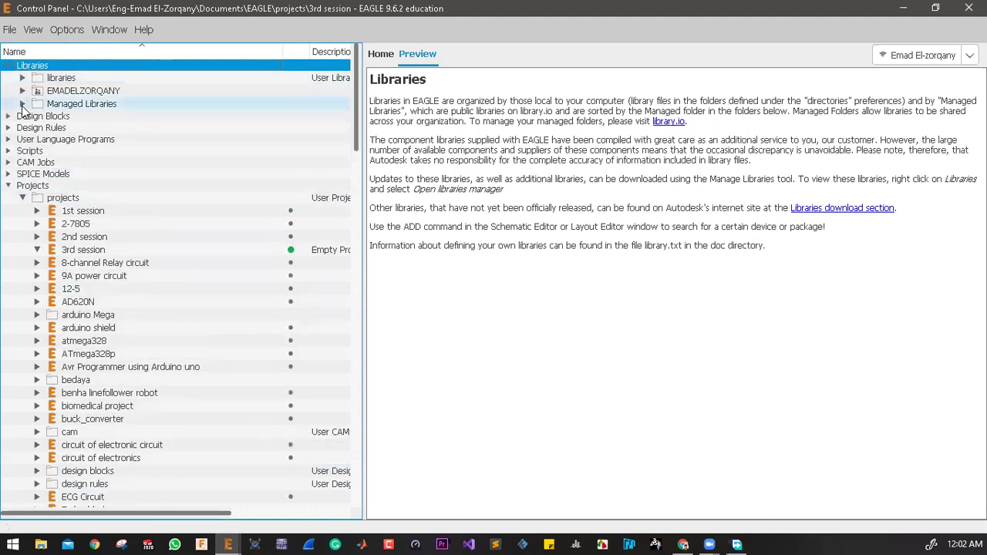
pyautogui.click(22, 104)
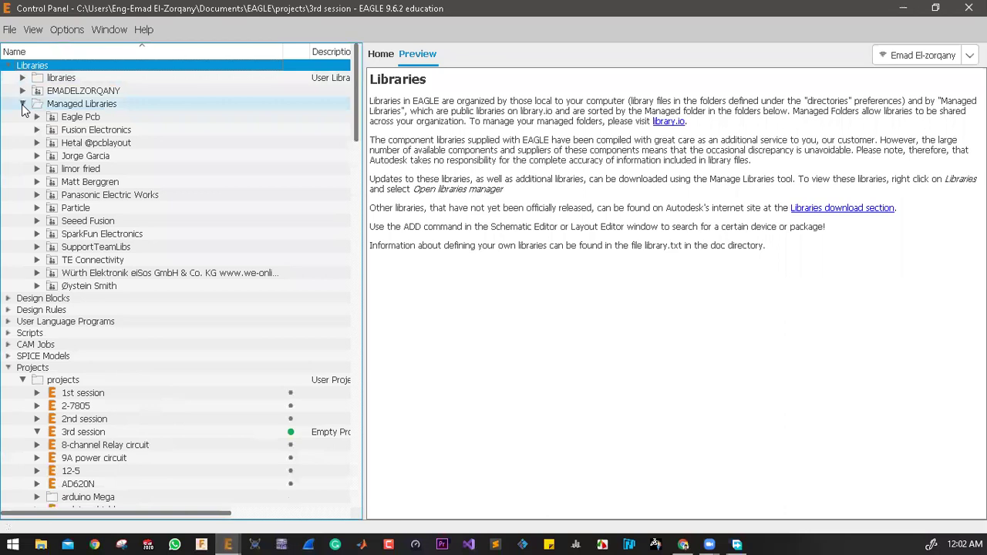
pyautogui.click(22, 106)
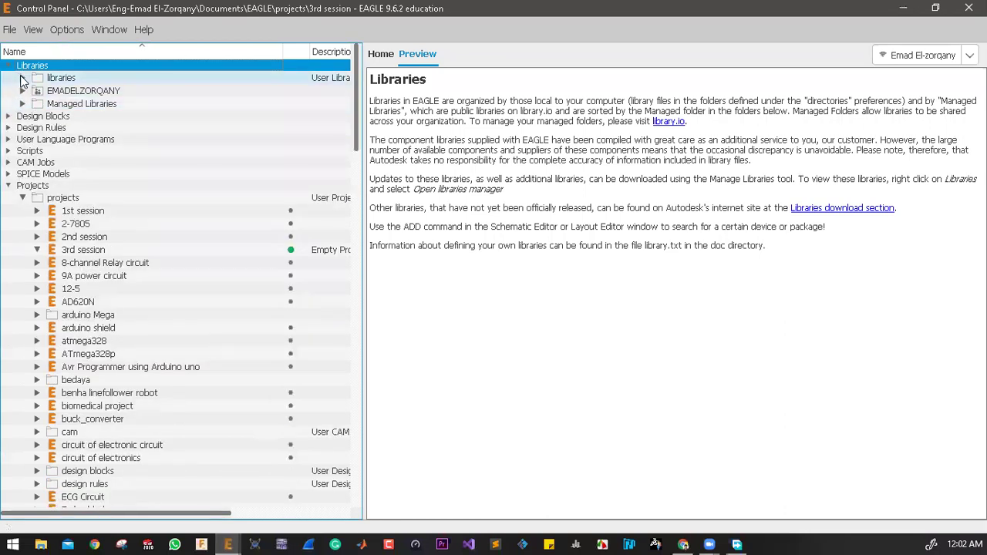
pyautogui.click(22, 78)
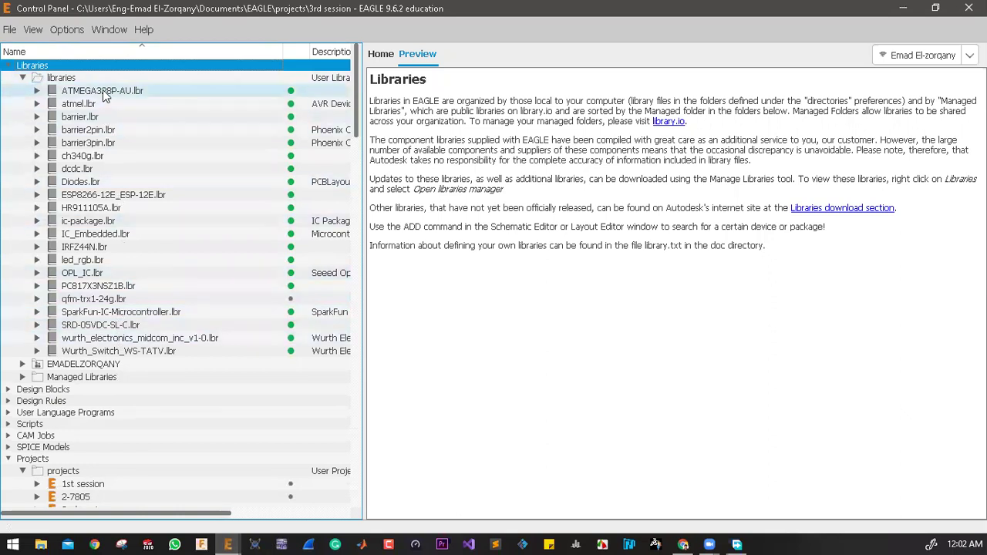
pyautogui.click(115, 300)
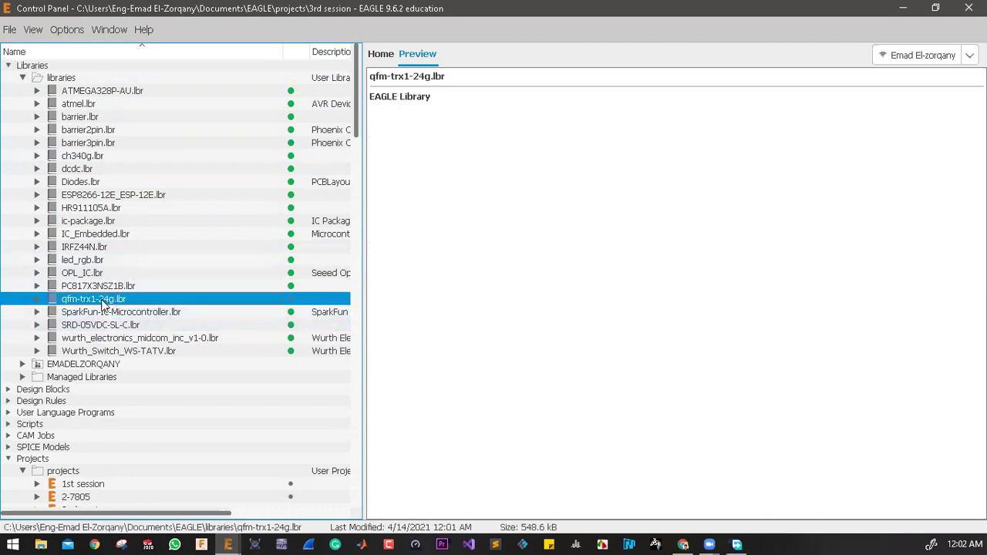
# Mark the qfm-trx1-24g.lbr library as in use so its parts can be added to designs
pyautogui.click(187, 287)
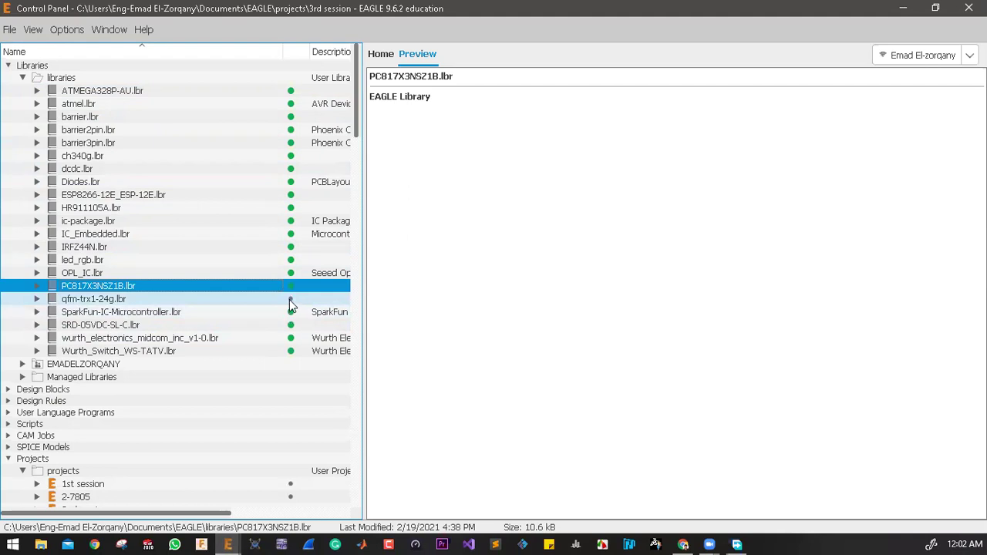
pyautogui.click(290, 301)
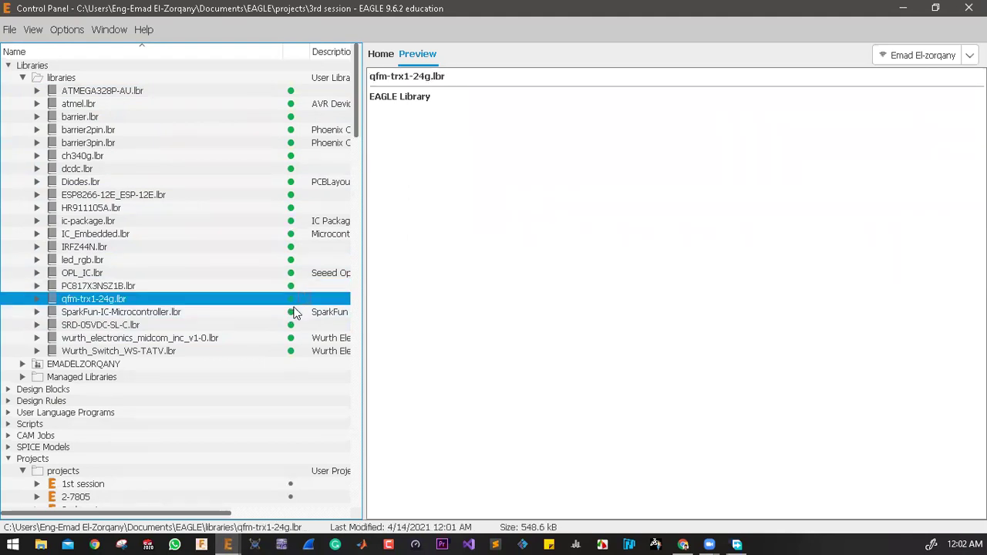
pyautogui.click(254, 287)
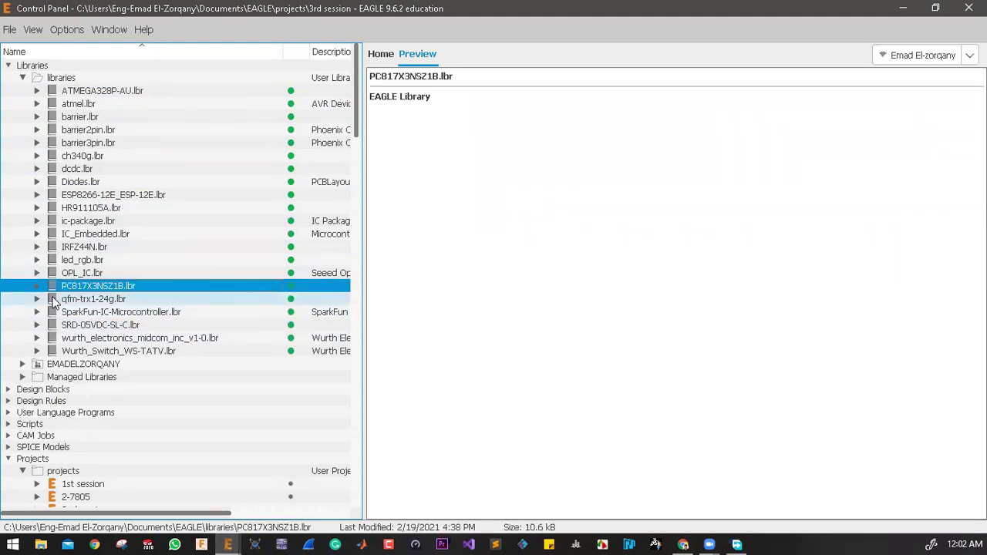
# Expand qfm-trx1-24g.lbr and examine the symbol and footprint previews of its devices, including QFM-TRX1-24G, TCRT5000 and SPEAKER
pyautogui.click(37, 299)
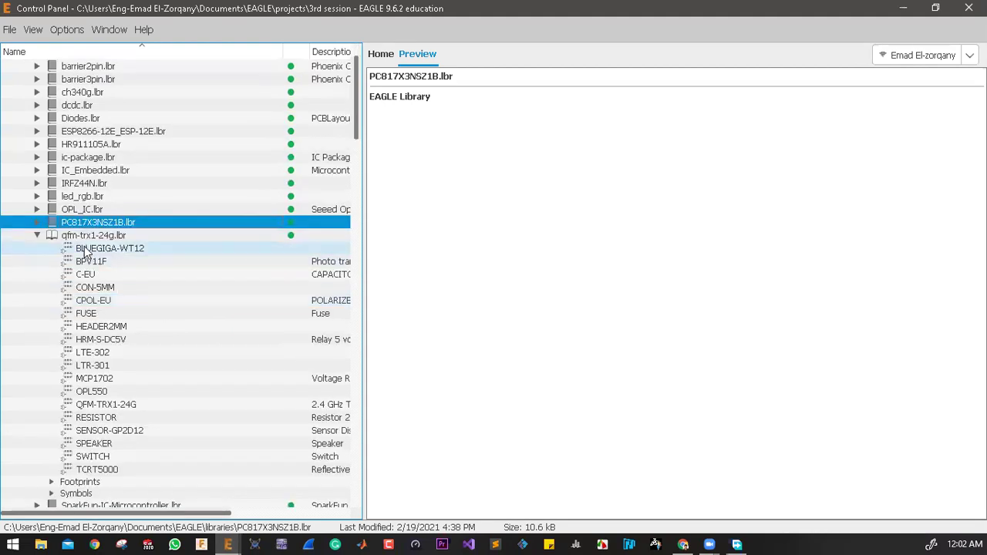
pyautogui.click(92, 249)
pyautogui.press('Down')
pyautogui.press('Down')
pyautogui.press('Down')
pyautogui.press('Down')
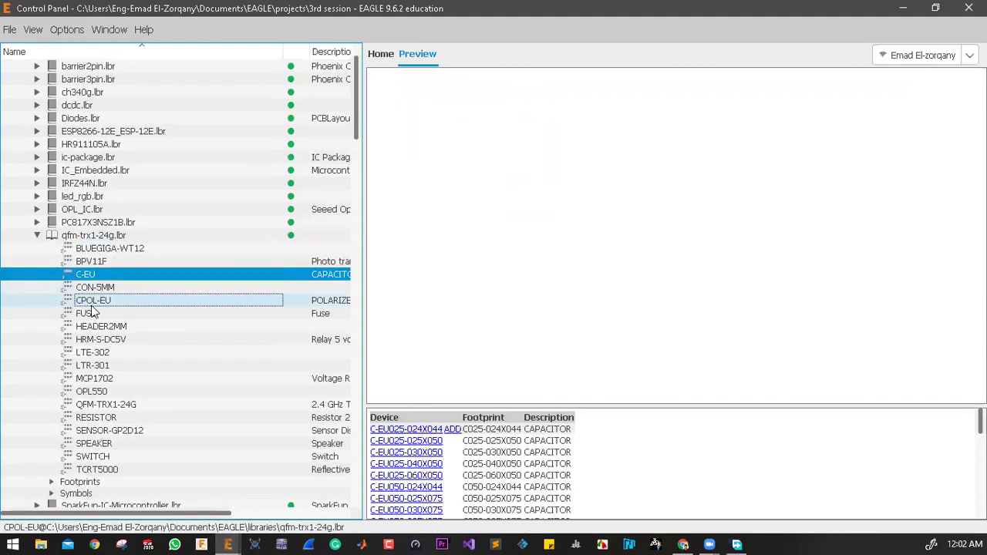
pyautogui.press('Down')
pyautogui.press('Down')
pyautogui.press('Down')
pyautogui.press('Down')
pyautogui.press('Down')
pyautogui.press('Down')
pyautogui.press('Down')
pyautogui.press('Down')
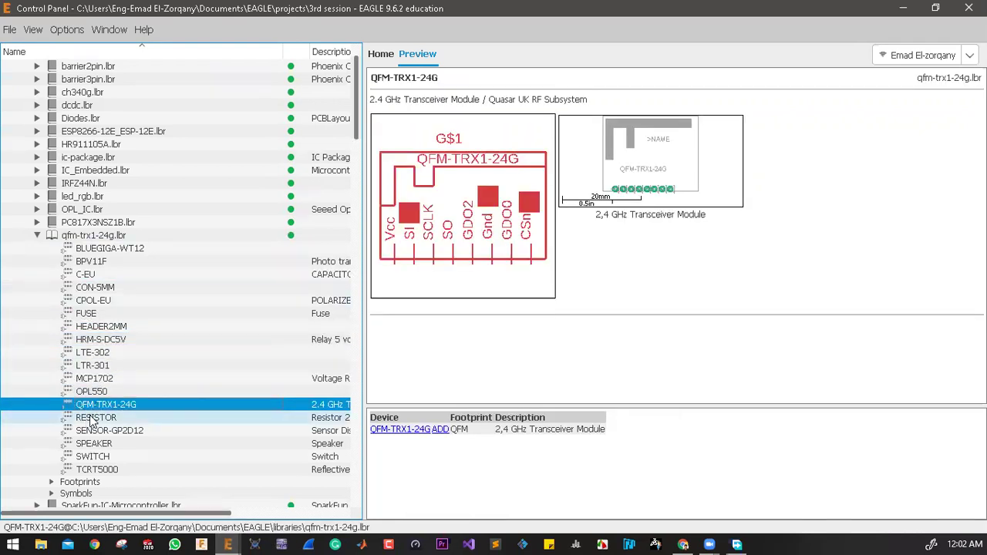
pyautogui.click(89, 470)
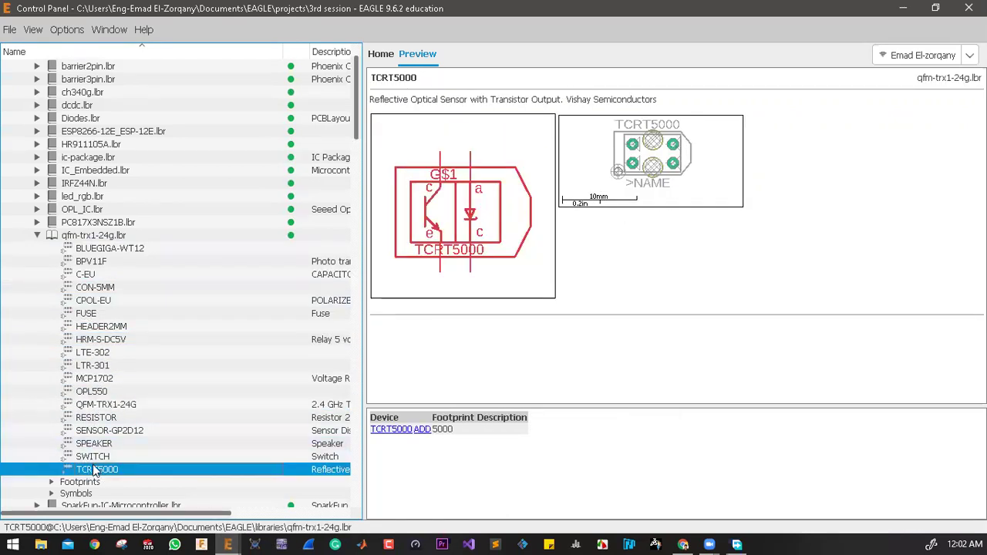
pyautogui.click(99, 458)
pyautogui.click(102, 445)
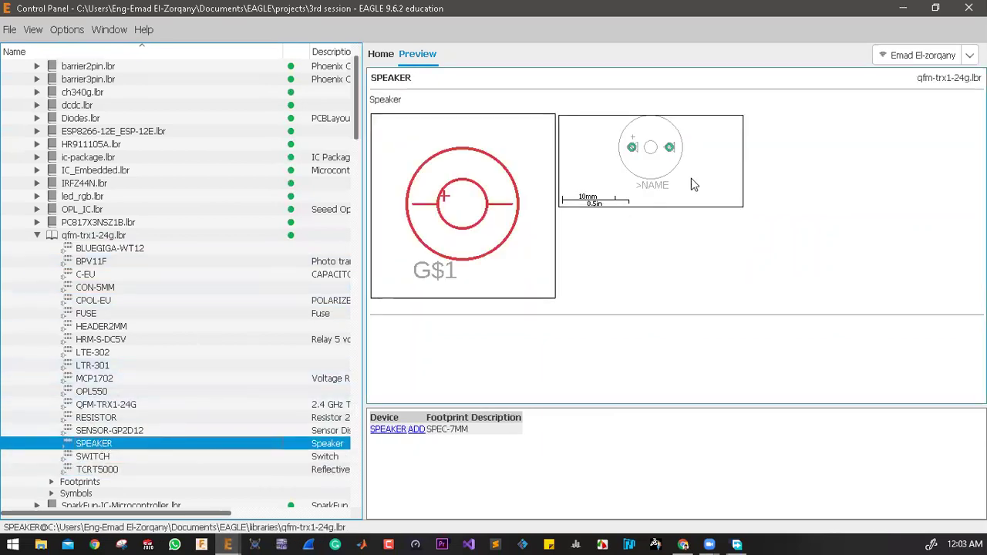
# Switch to the untitled schematic of the 3rd session project and open the dialog for adding a part
pyautogui.click(222, 540)
pyautogui.click(288, 486)
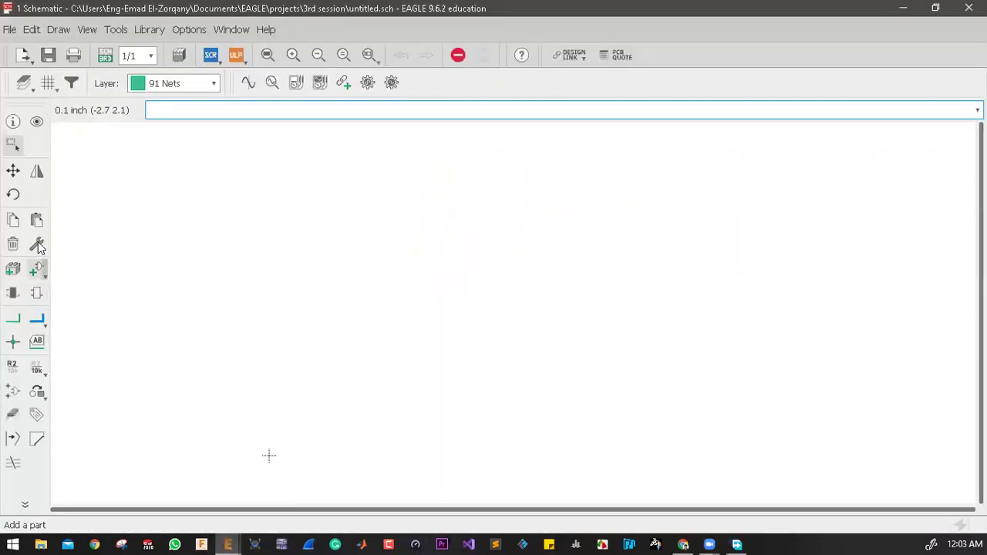
pyautogui.click(33, 269)
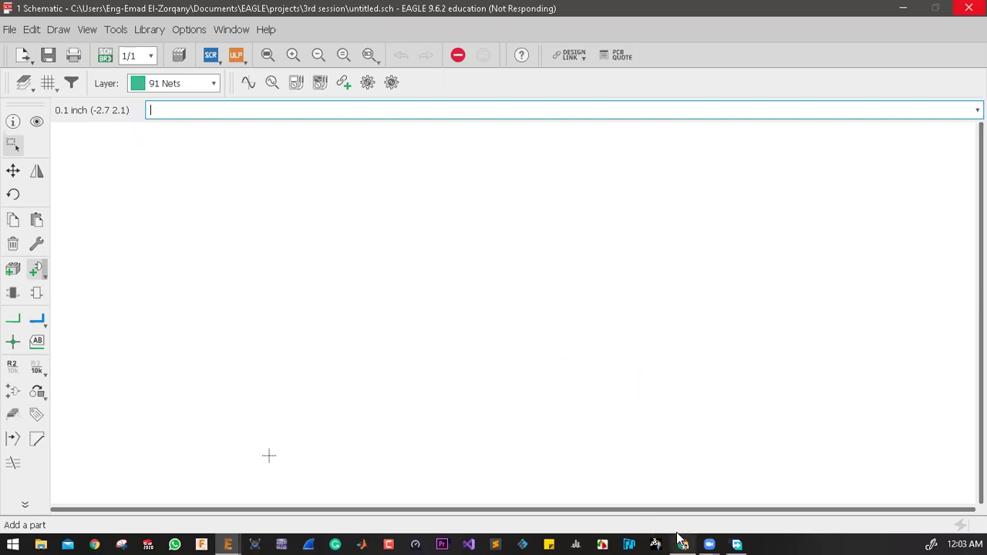
pyautogui.moveTo(736, 544)
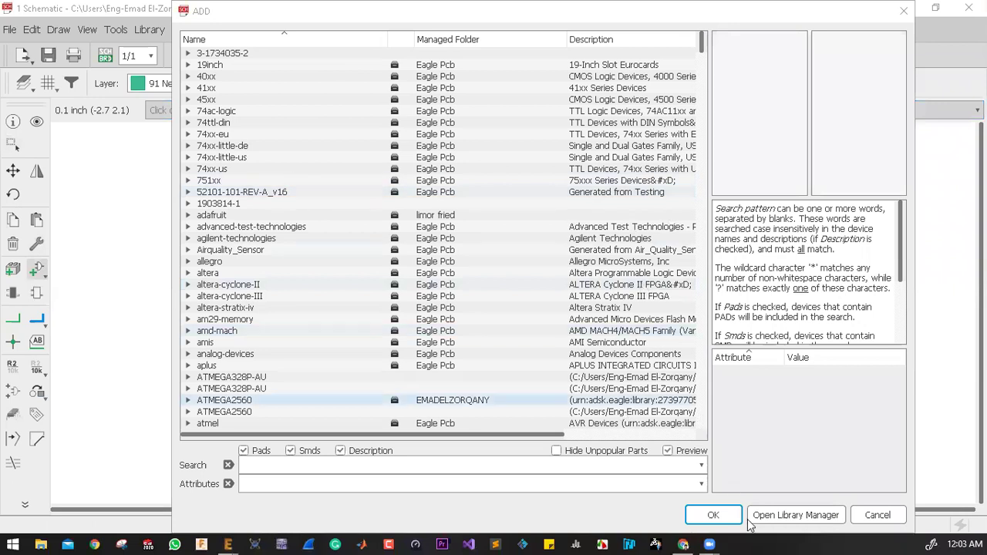
# Open the Library Manager's available libraries and browse for a library file in the Documents\EAGLE\libraries folder
pyautogui.click(802, 515)
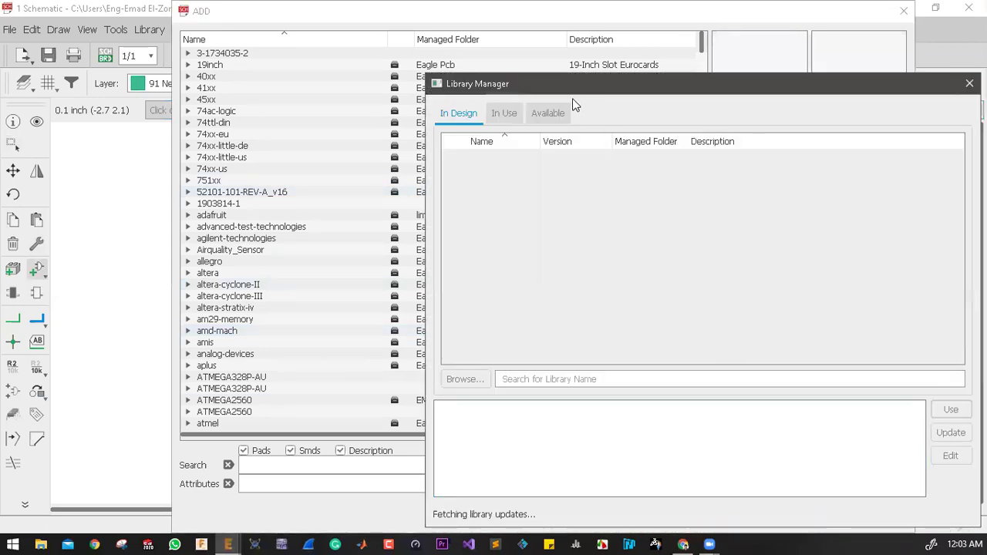
pyautogui.click(547, 114)
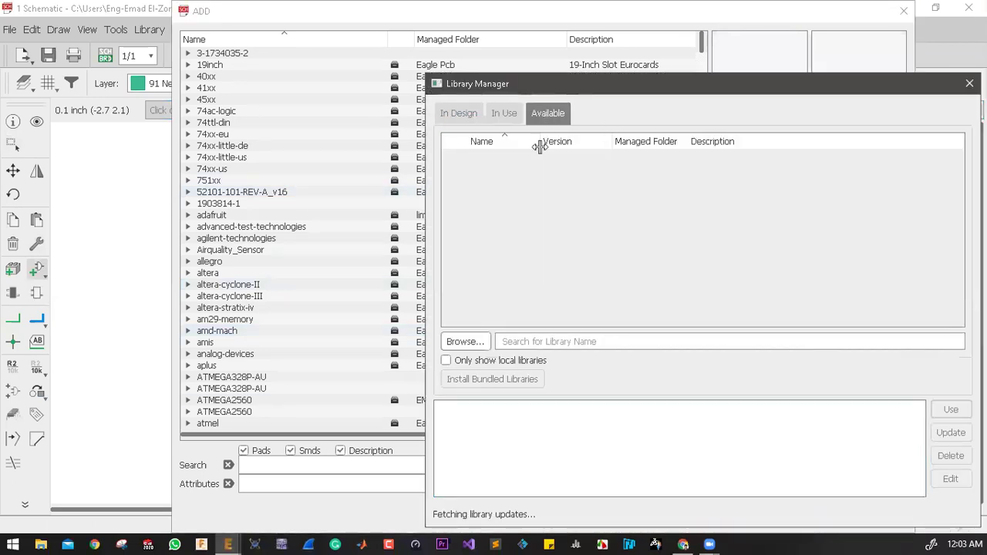
pyautogui.click(466, 342)
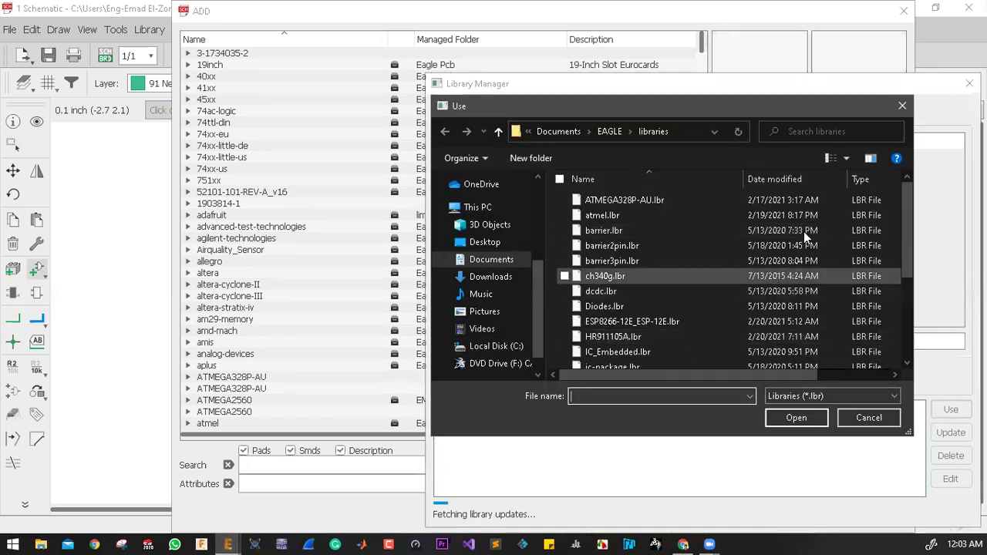
# Load the library file qfm-trx1-24g.lbr from the EAGLE libraries folder and close the Library Manager
pyautogui.scroll(-3, 639, 303)
pyautogui.click(623, 303)
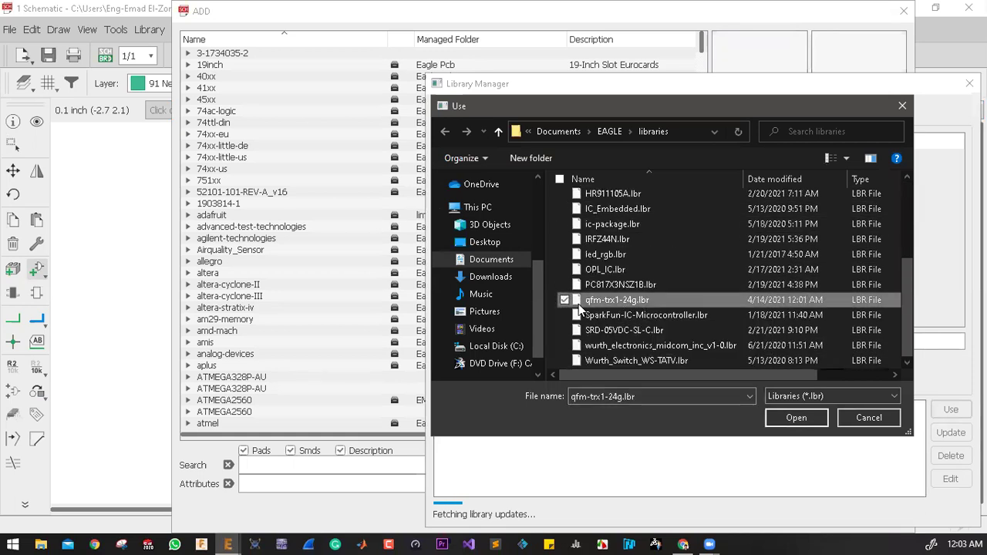
pyautogui.click(801, 418)
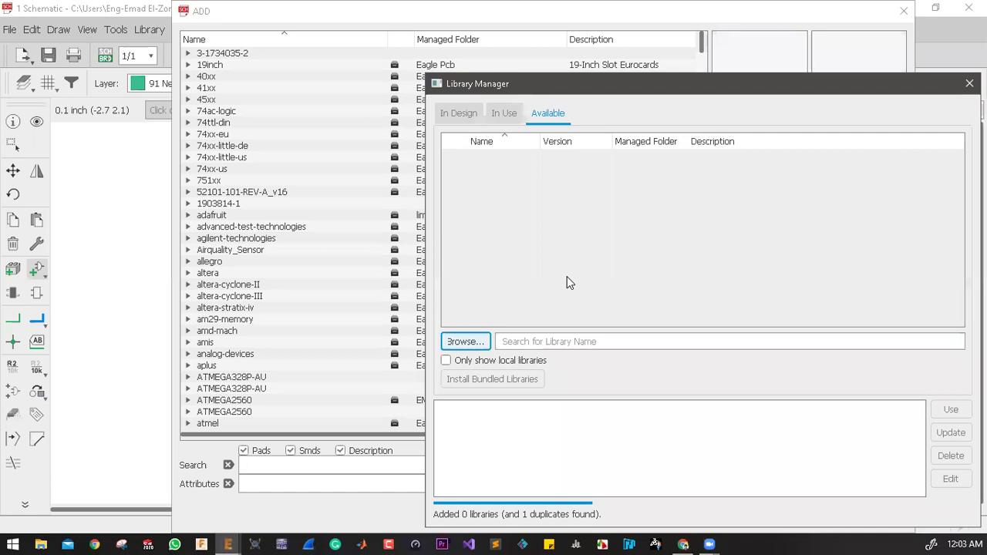
pyautogui.click(494, 194)
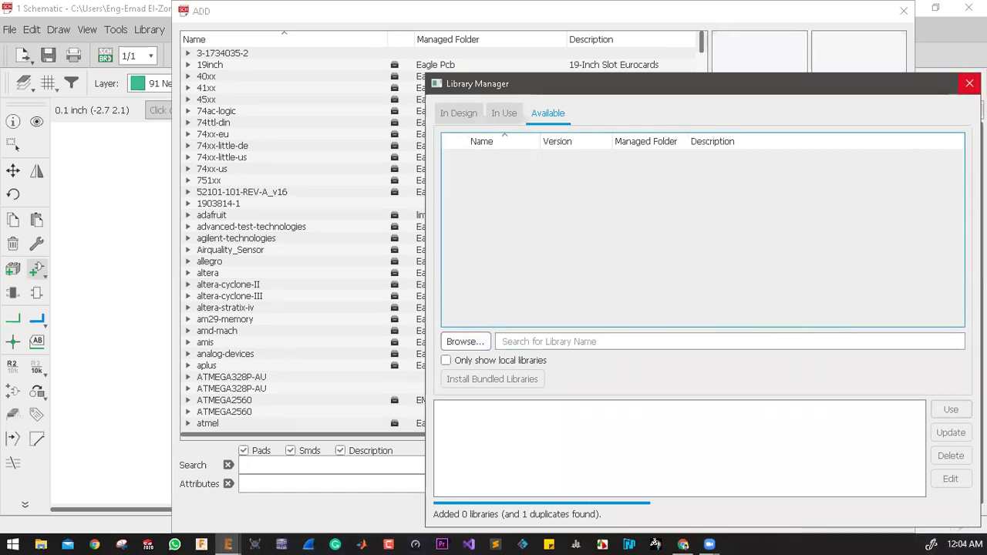
pyautogui.click(969, 84)
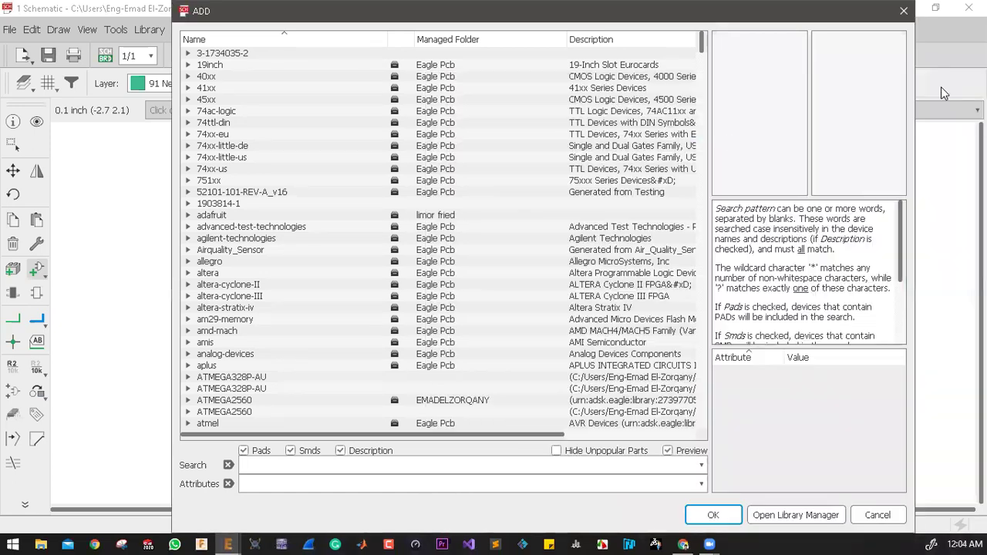
# Locate the qfm-trx1-24g library in the part list and expand it to view its devices
pyautogui.click(229, 192)
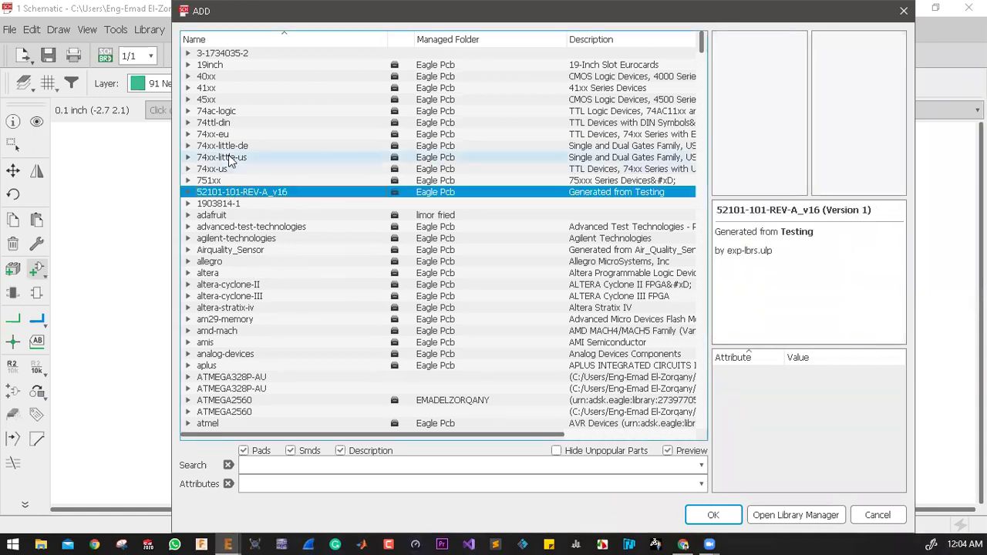
pyautogui.click(226, 158)
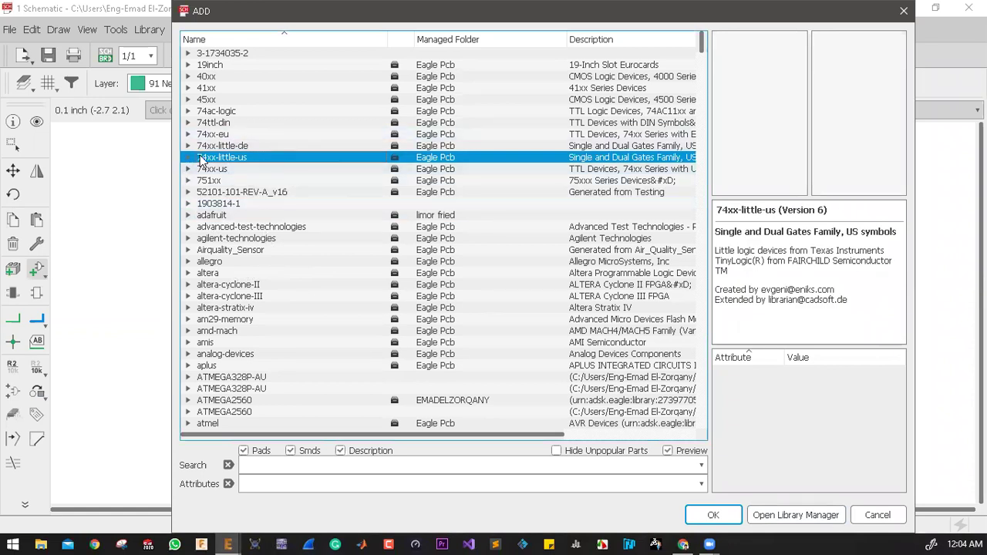
pyautogui.press('q')
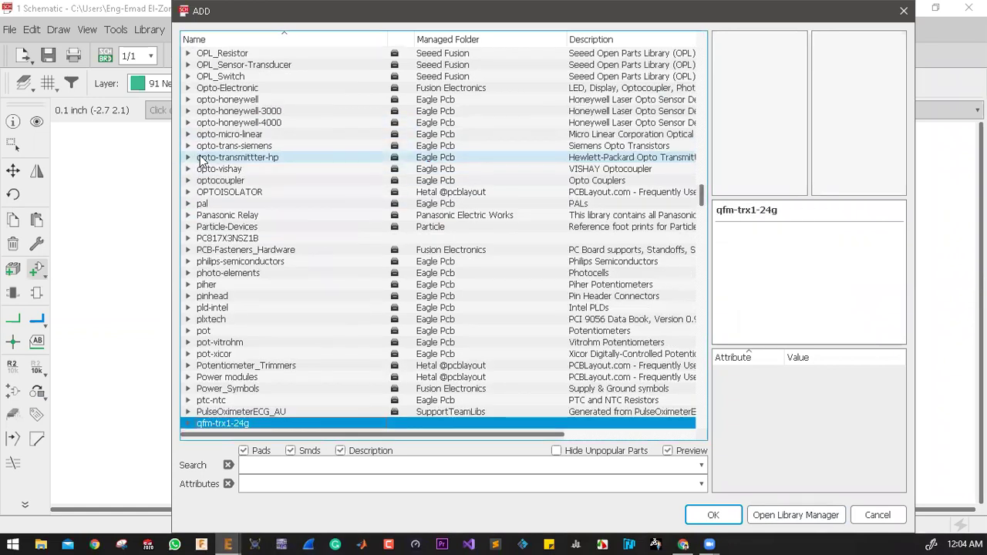
pyautogui.scroll(-2, 248, 420)
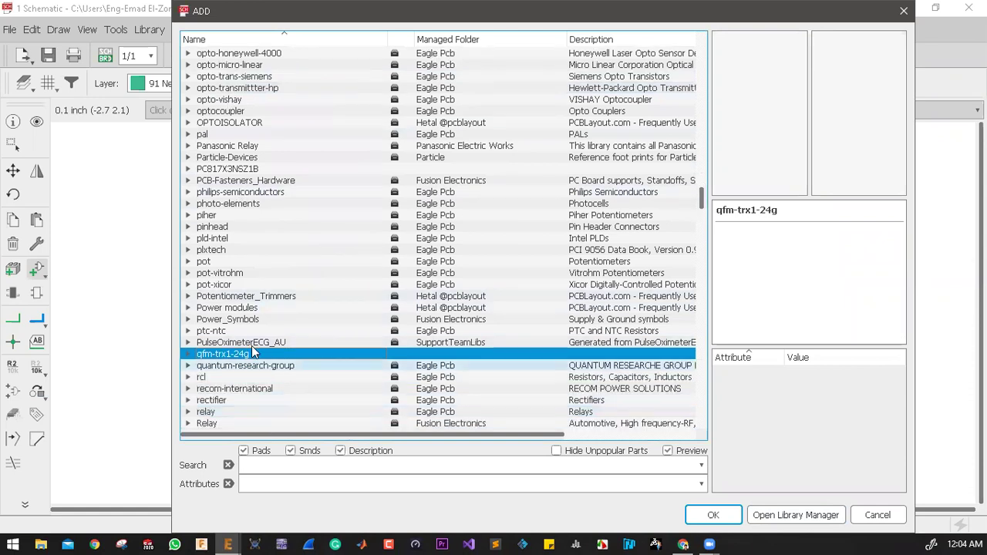
pyautogui.click(189, 355)
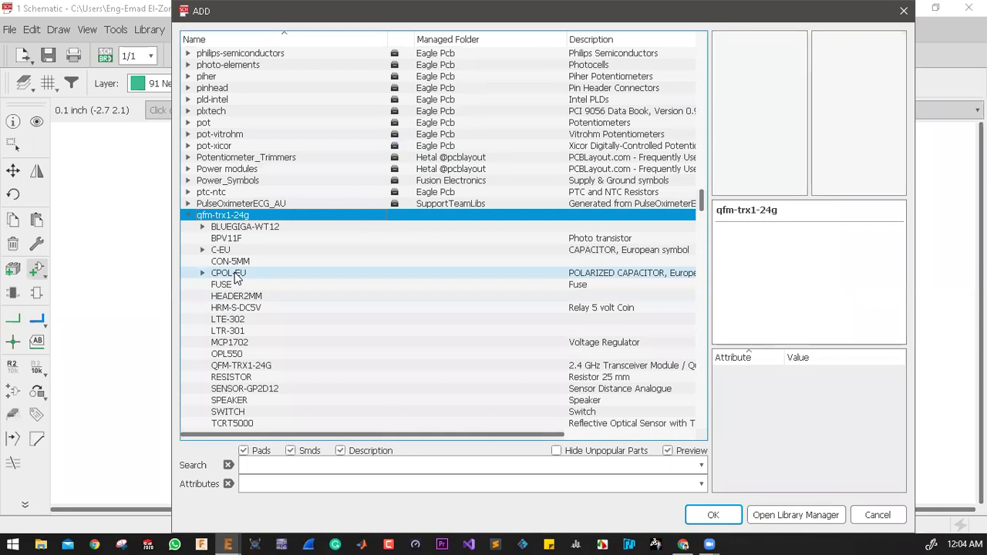
pyautogui.click(796, 515)
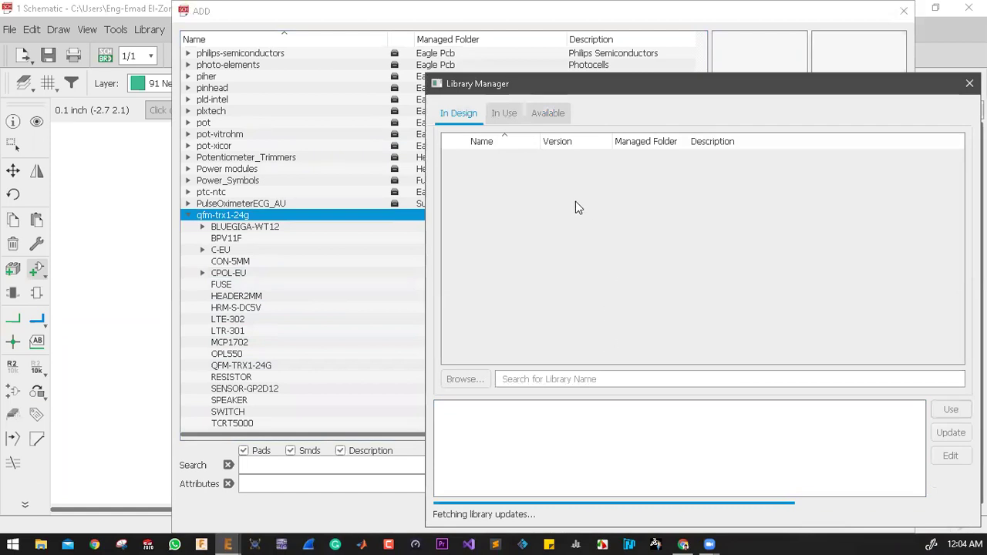
pyautogui.click(545, 117)
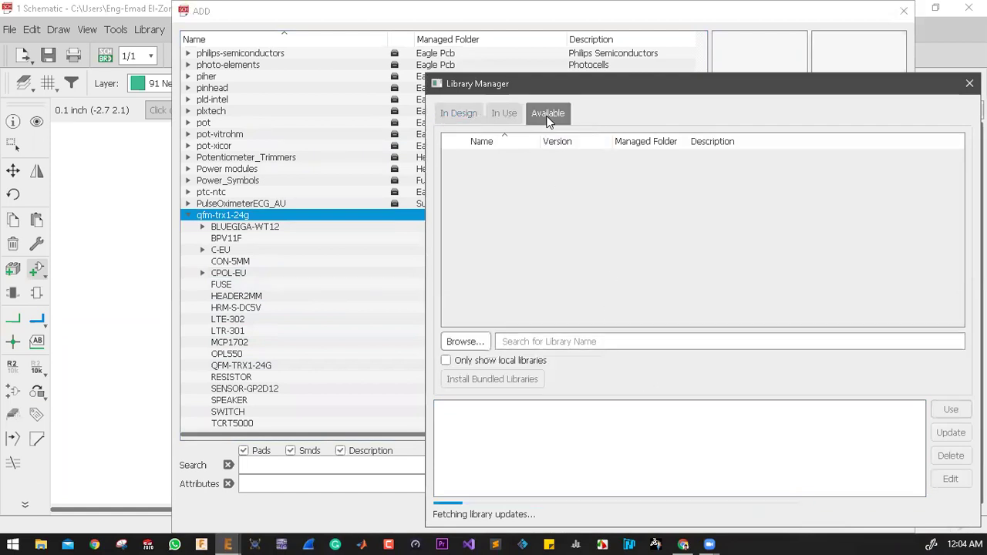
pyautogui.click(447, 341)
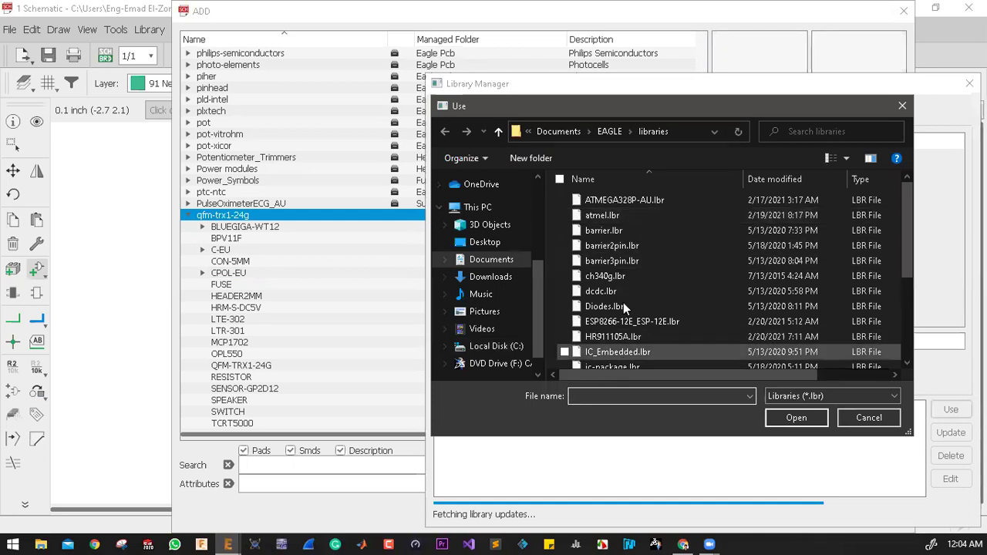
pyautogui.scroll(-3, 624, 342)
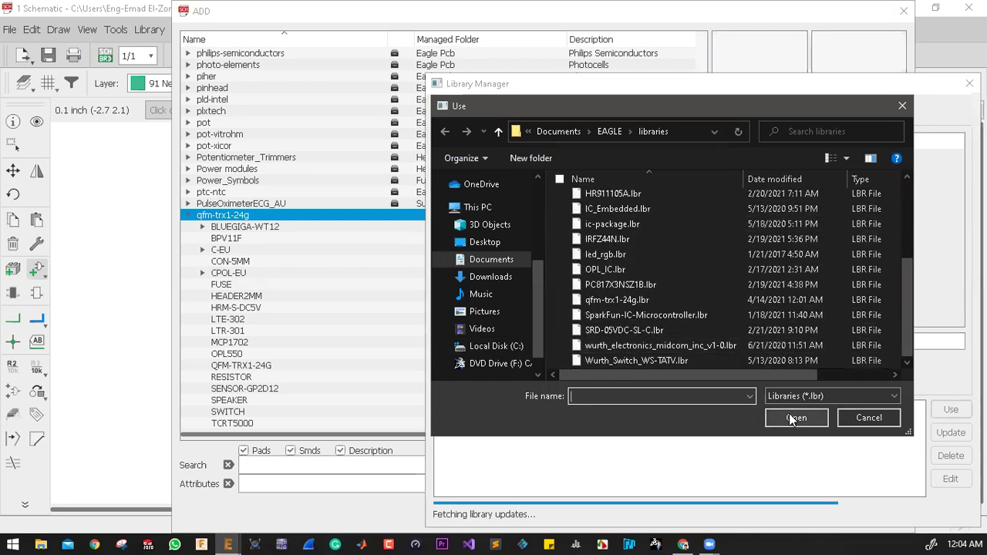
pyautogui.click(869, 419)
pyautogui.press('Escape')
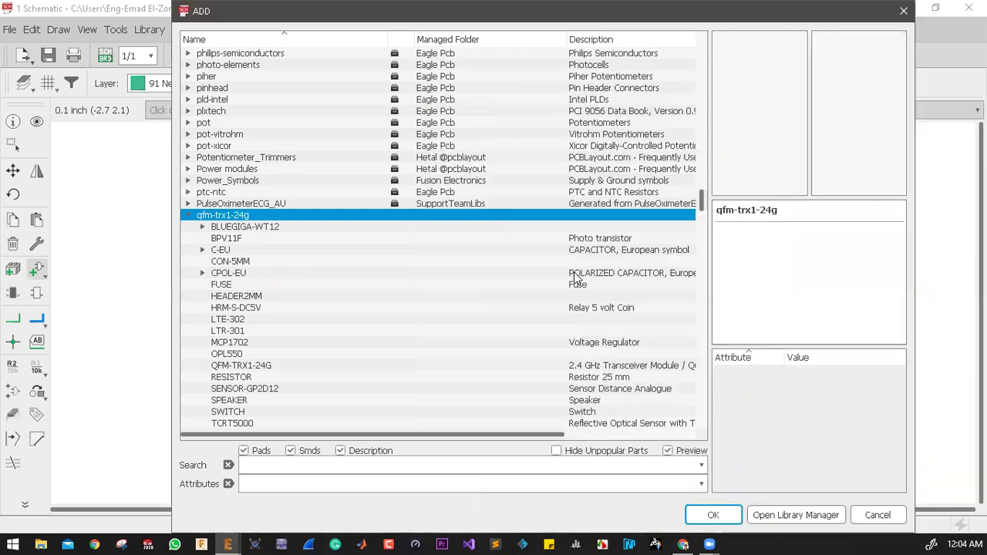
pyautogui.click(783, 513)
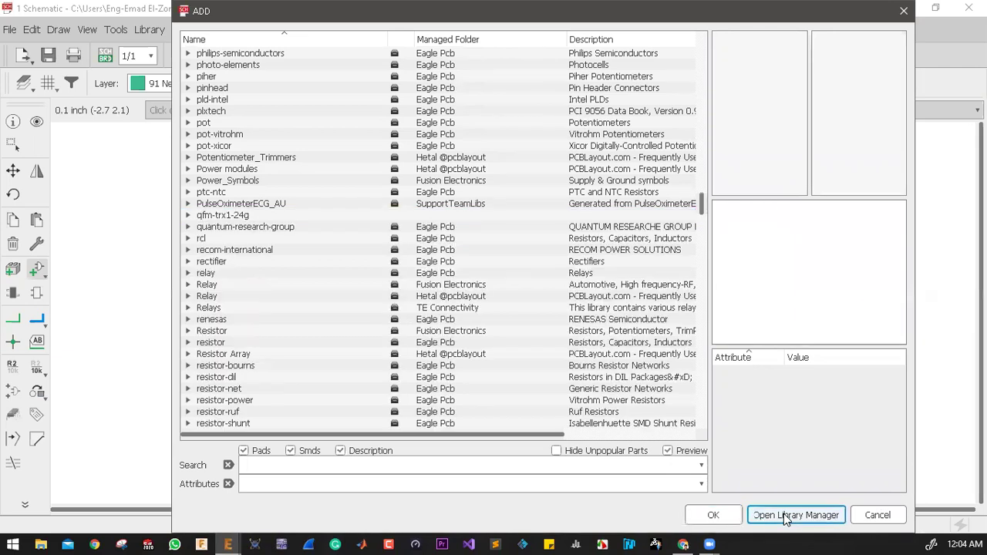
pyautogui.click(548, 113)
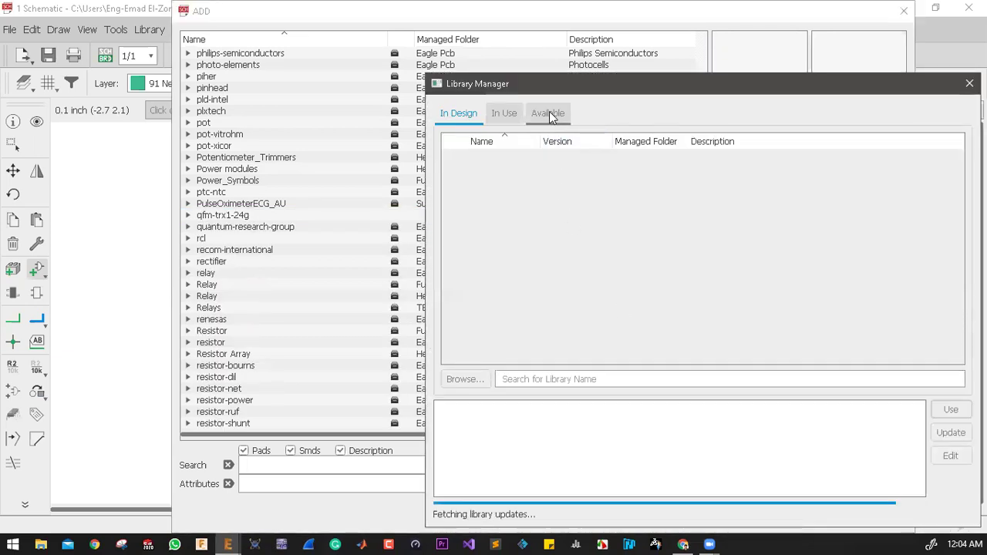
pyautogui.click(461, 340)
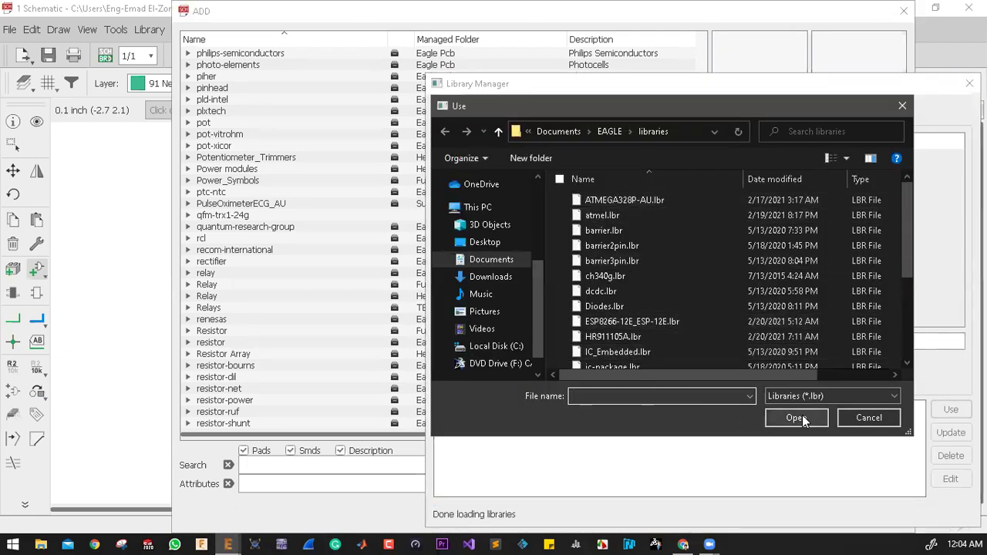
pyautogui.click(848, 418)
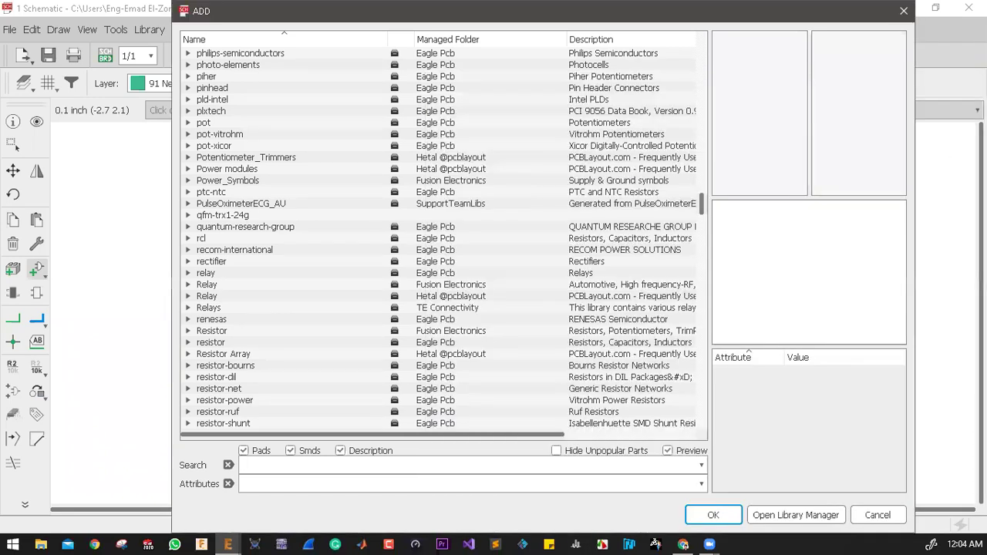
pyautogui.click(968, 83)
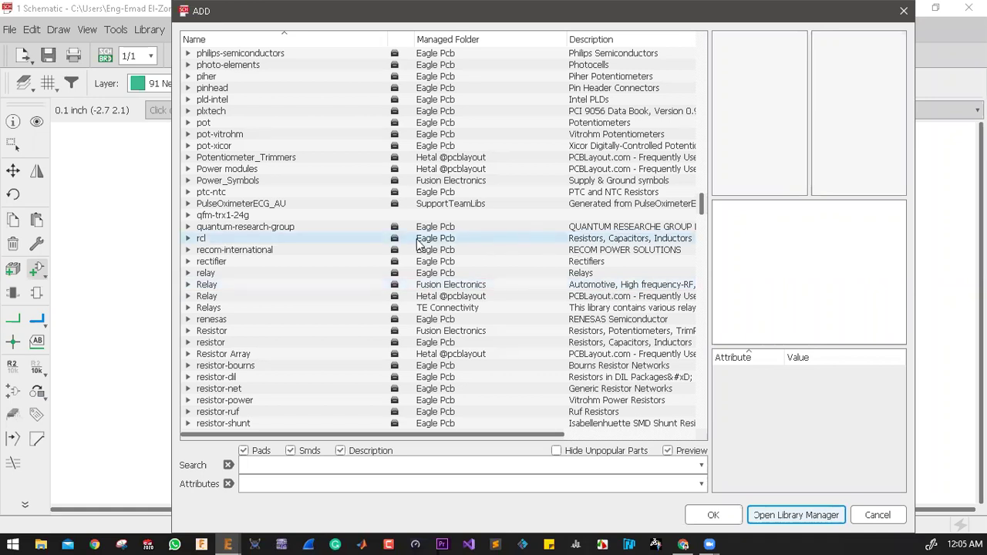
# Add the TCRT5000 reflective optical sensor from the qfm-trx1-24g library and place one instance in the schematic
pyautogui.click(188, 217)
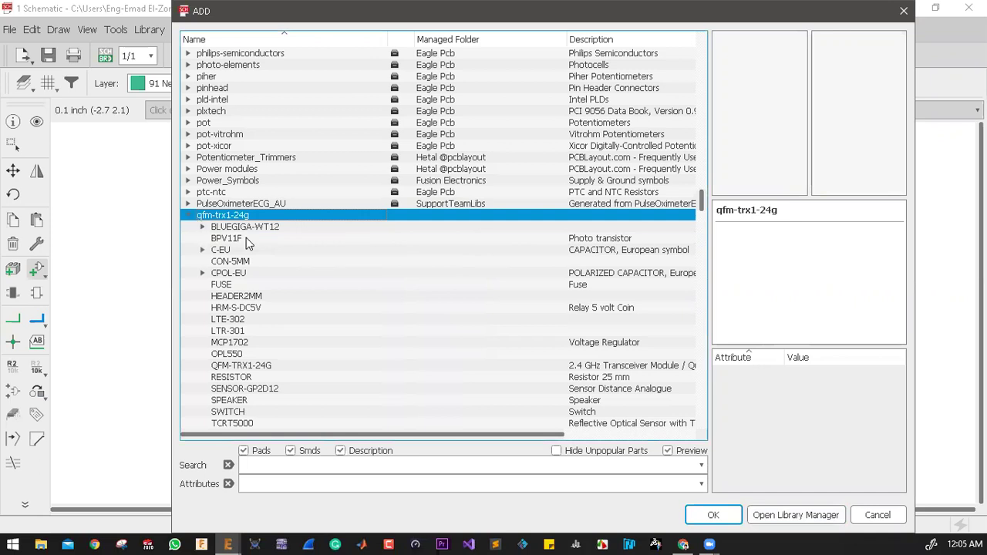
pyautogui.scroll(-2, 266, 250)
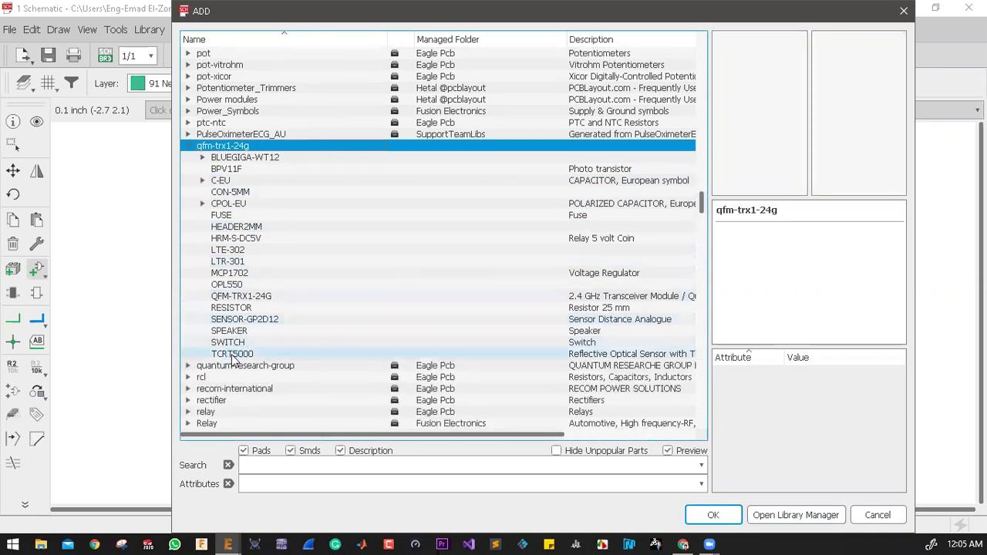
pyautogui.click(233, 356)
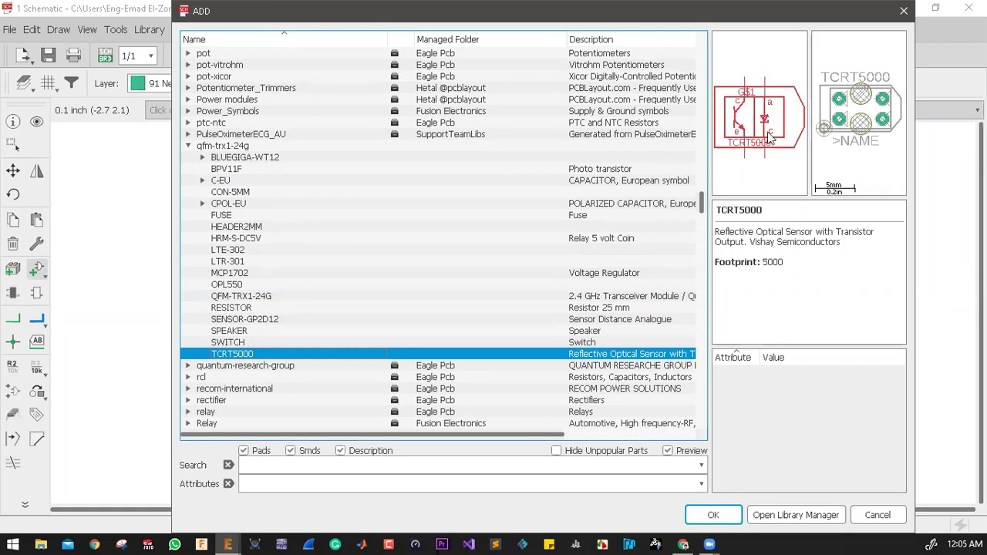
pyautogui.click(711, 516)
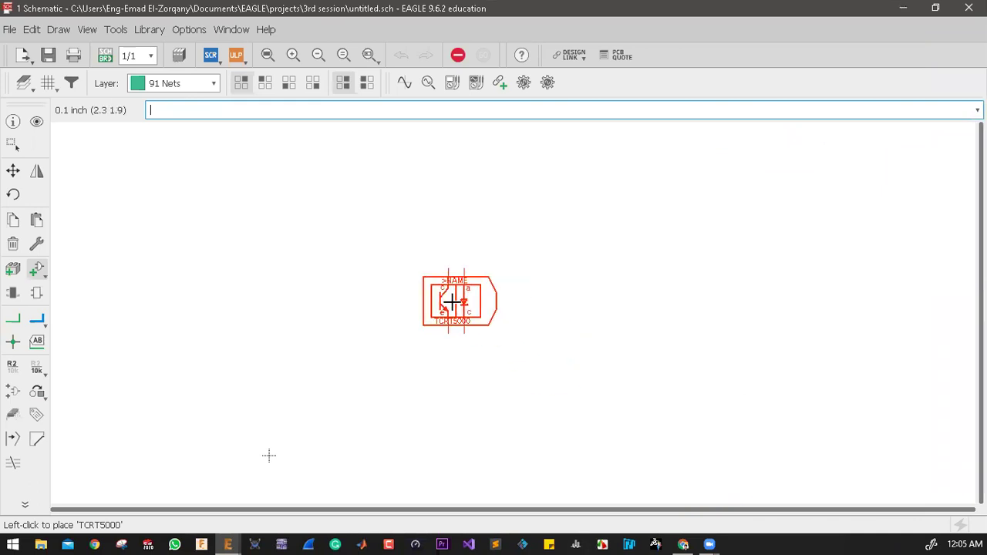
pyautogui.scroll(5, 469, 301)
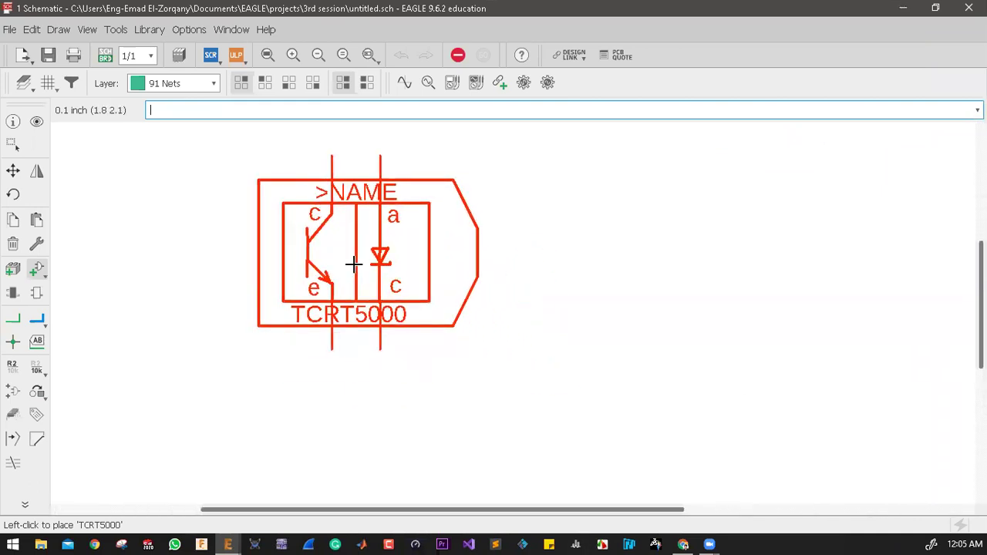
pyautogui.click(387, 289)
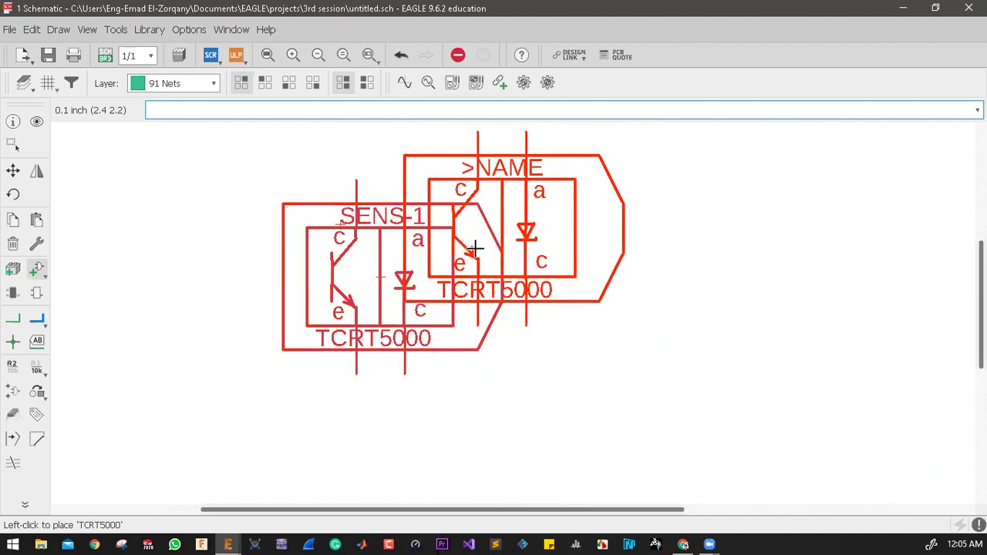
pyautogui.click(12, 171)
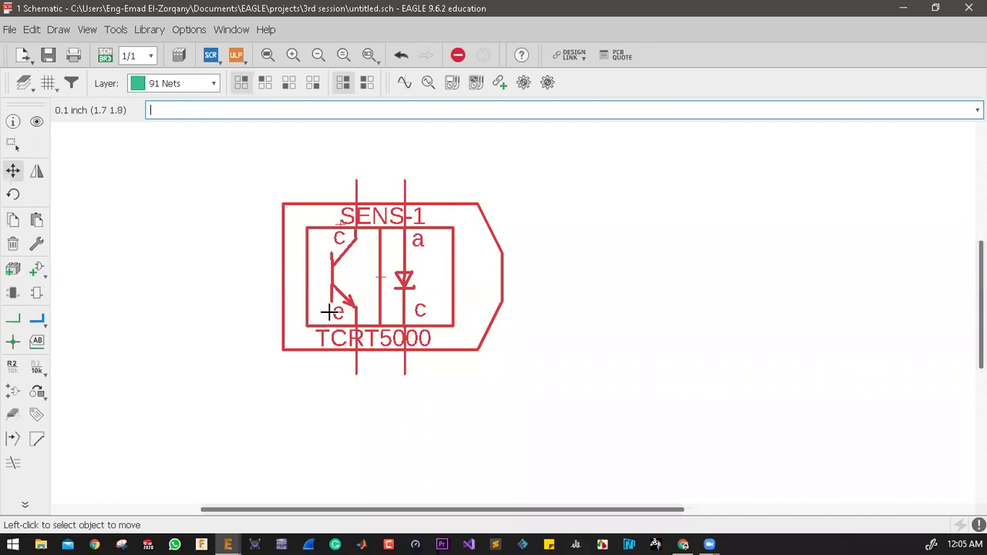
pyautogui.scroll(-2, 409, 362)
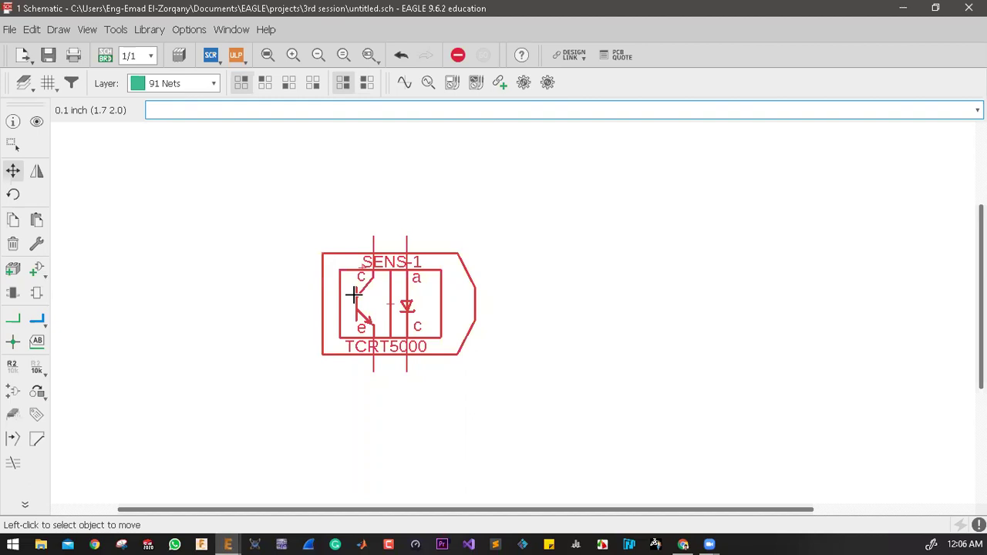
# Start adding another part, collapse the qfm-trx1-24g library, and expand the SparkFun-Resistors library
pyautogui.click(36, 269)
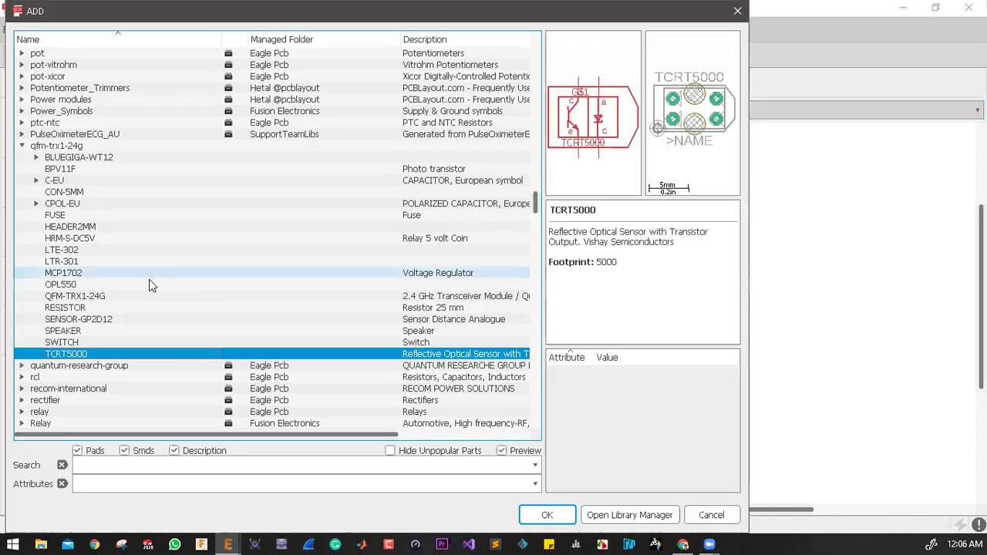
pyautogui.click(22, 147)
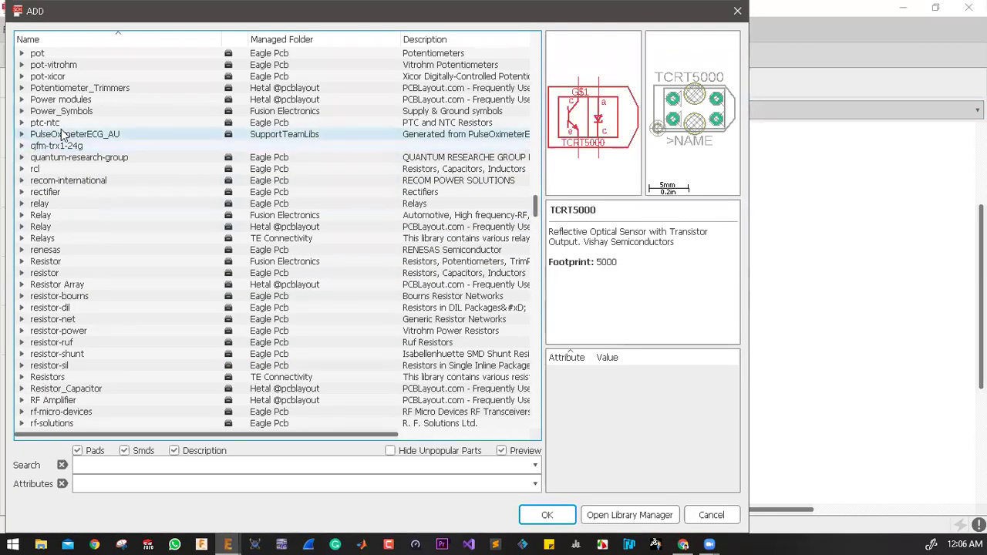
pyautogui.click(56, 204)
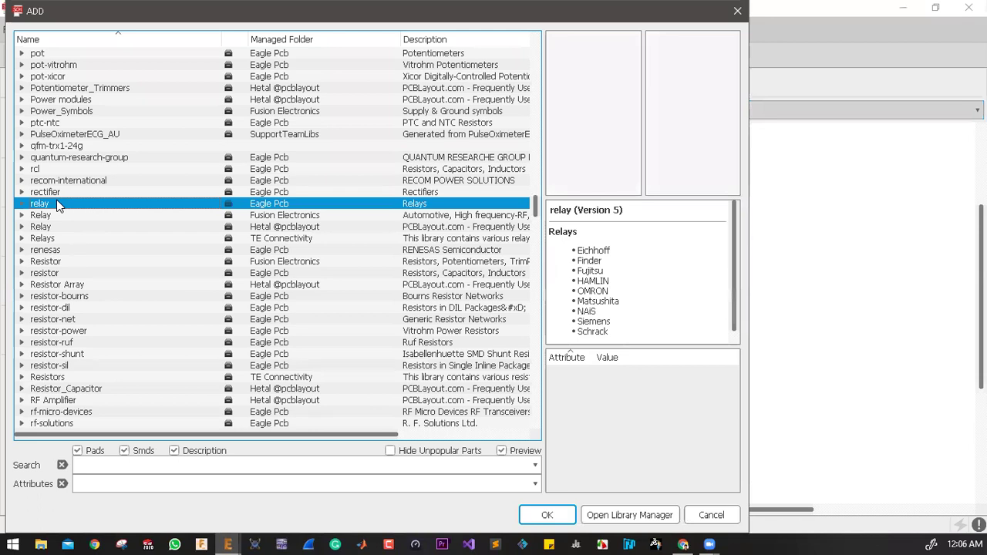
pyautogui.write('sensor-i')
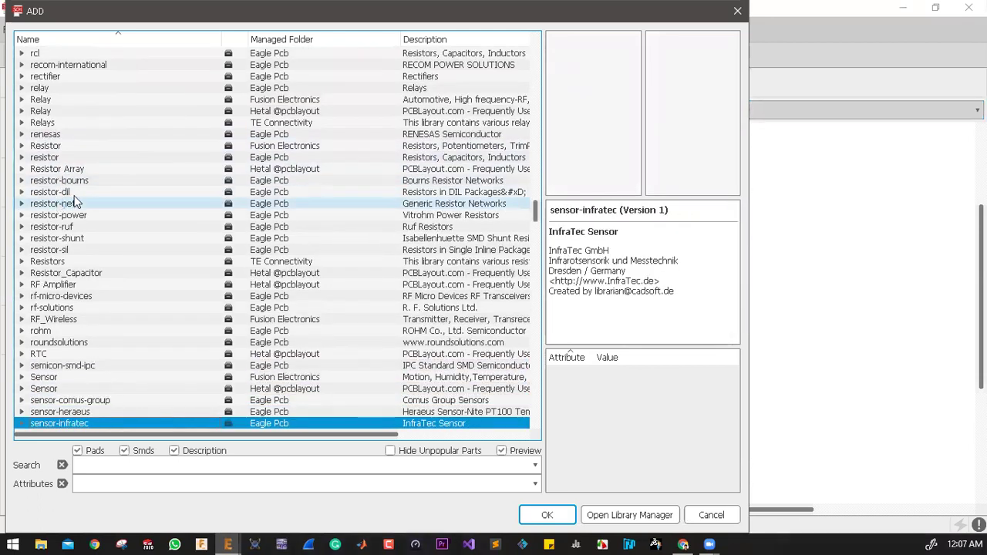
pyautogui.scroll(-15, 95, 231)
pyautogui.scroll(2, 95, 237)
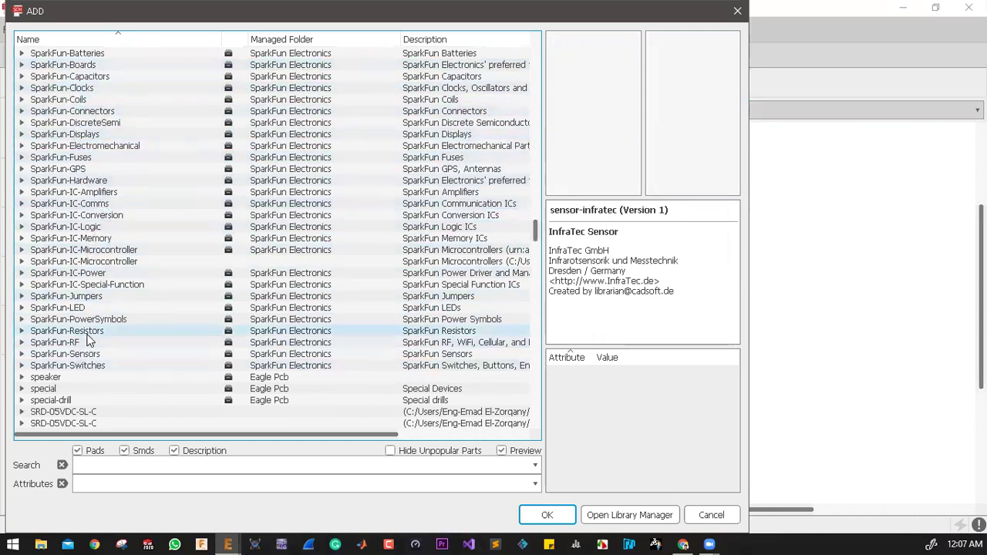
pyautogui.click(39, 331)
pyautogui.click(22, 332)
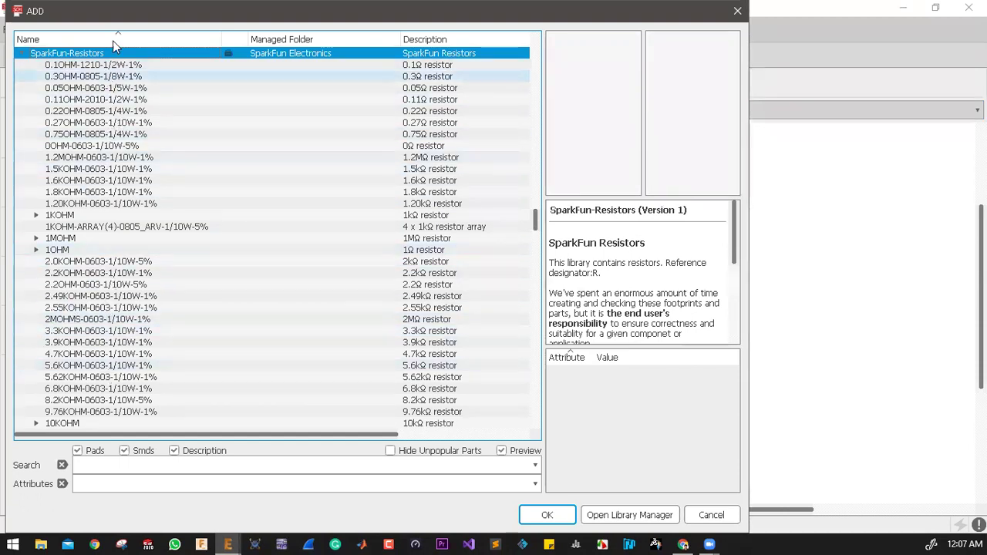
# Locate the generic RESISTOR part in the SparkFun-Resistors library and expand it to list its package variants
pyautogui.click(85, 64)
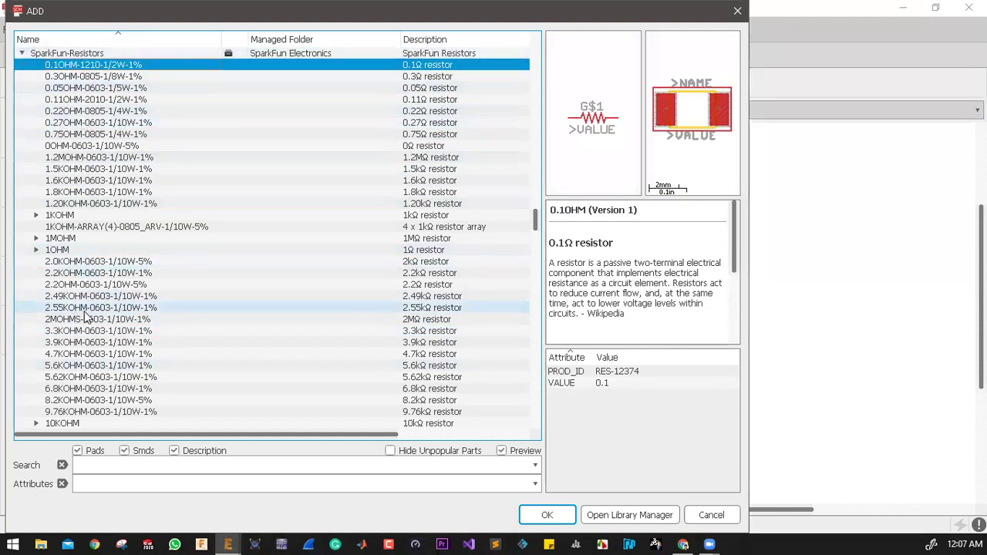
pyautogui.scroll(-11, 84, 316)
pyautogui.scroll(-15, 87, 326)
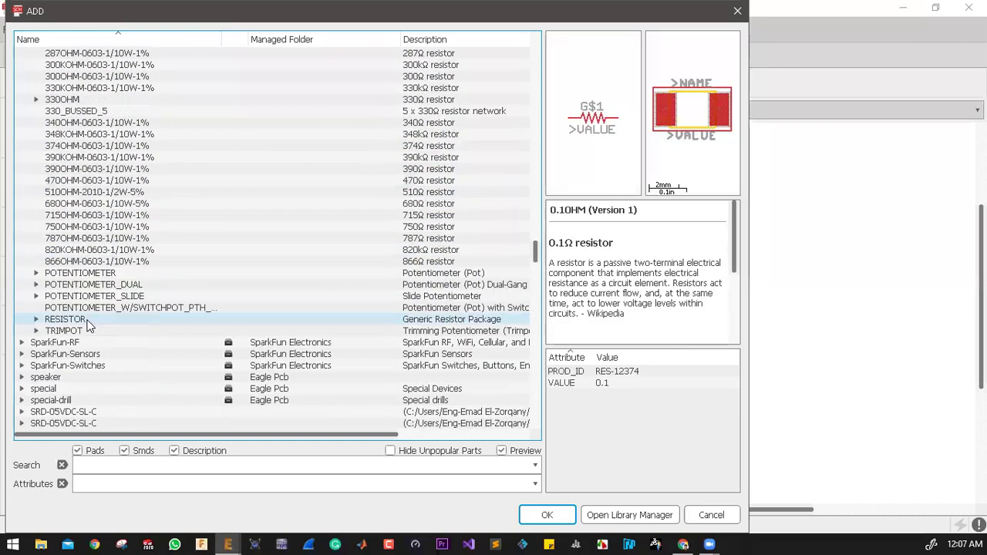
pyautogui.click(463, 320)
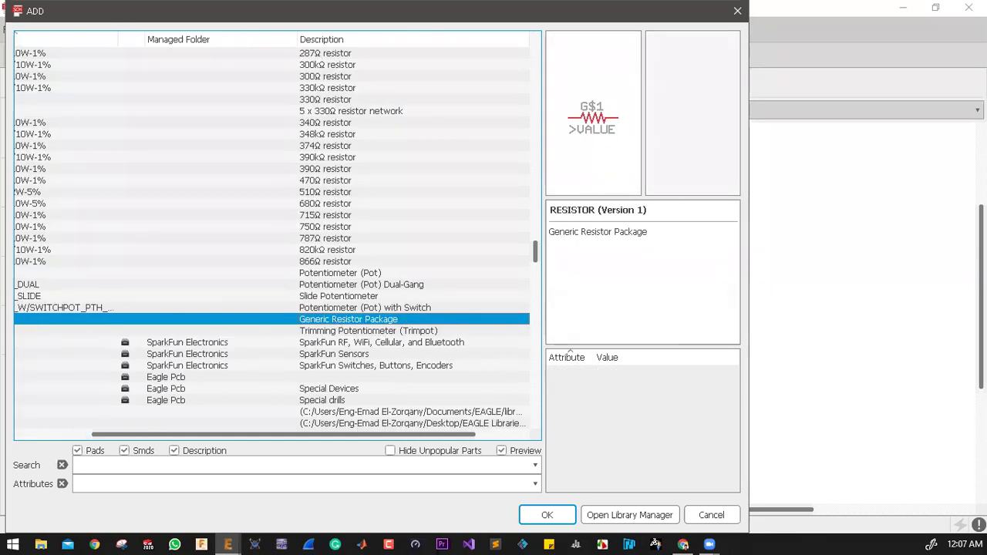
pyautogui.moveTo(302, 437); pyautogui.dragTo(197, 410)
pyautogui.click(35, 319)
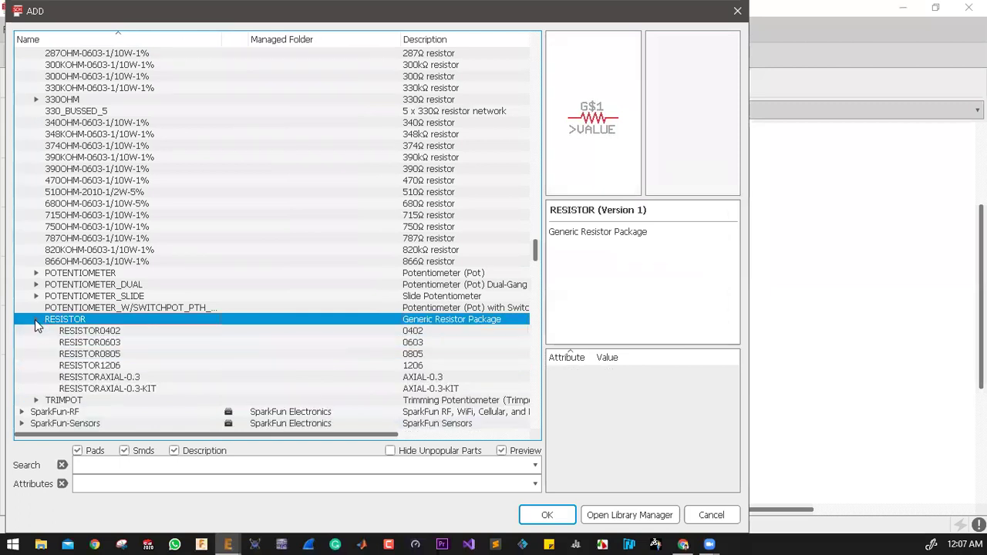
# Preview the 1206, 0805, 0603 and 0402 resistor packages and choose the through-hole RESISTORAXIAL-0.3 variant for placement
pyautogui.click(135, 378)
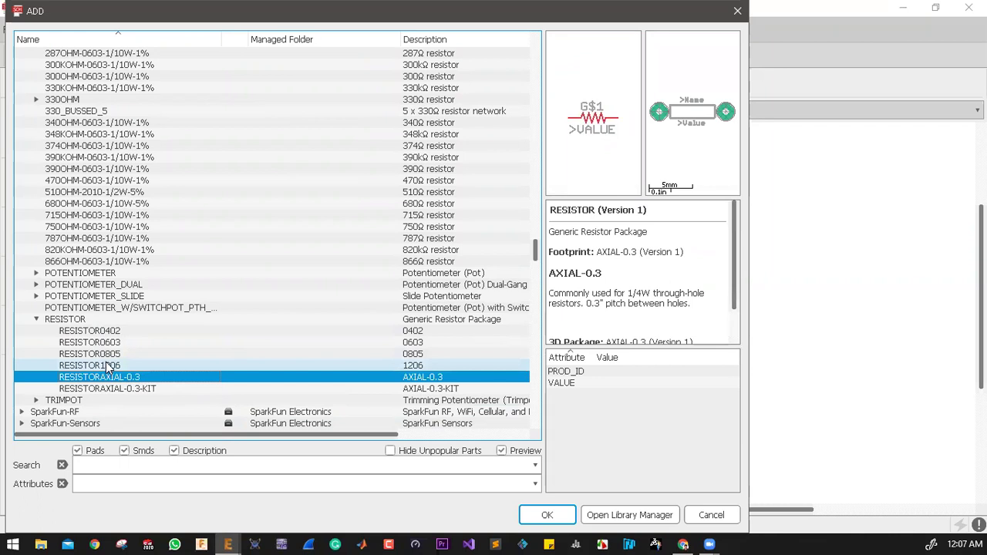
pyautogui.click(121, 367)
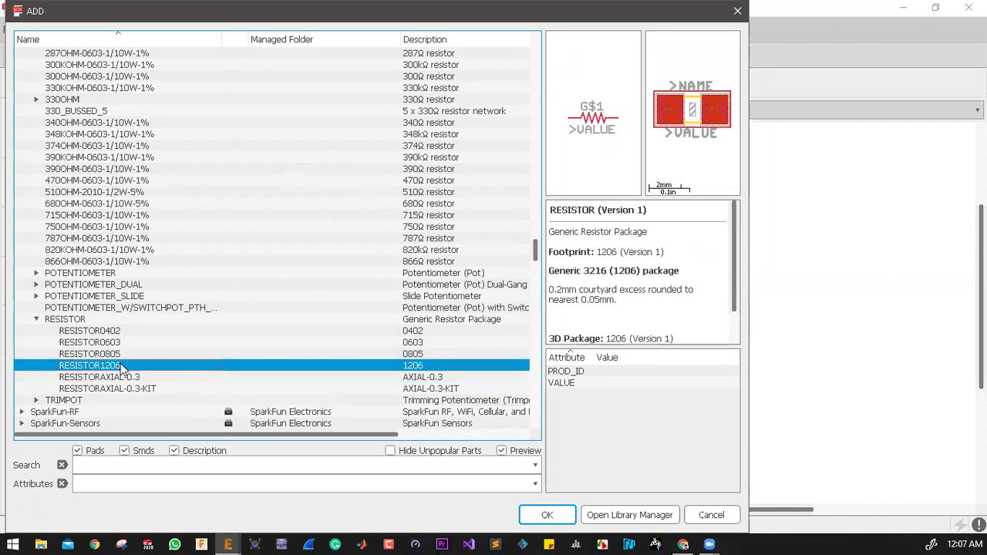
pyautogui.click(420, 356)
pyautogui.hscroll(3, 424, 353)
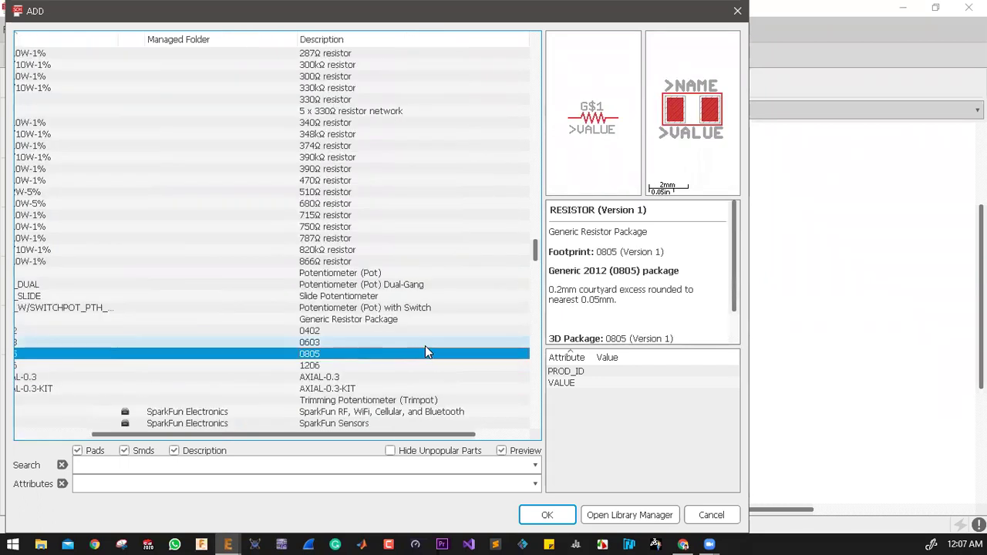
pyautogui.click(312, 344)
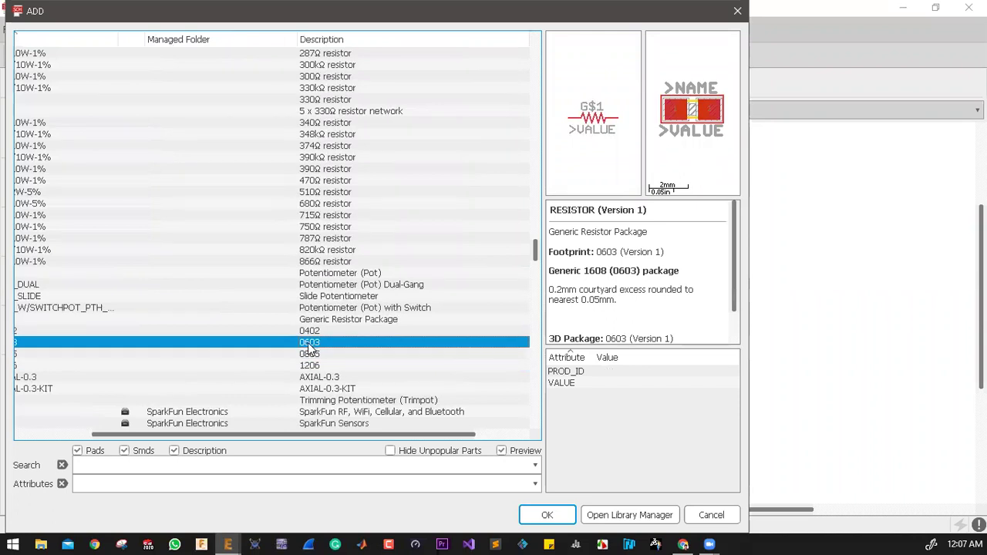
pyautogui.click(316, 331)
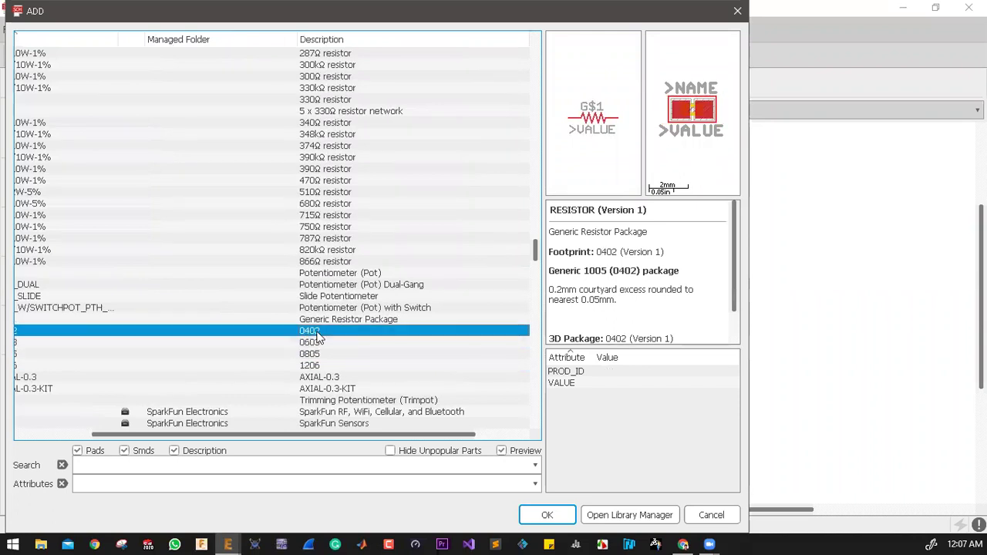
pyautogui.click(312, 378)
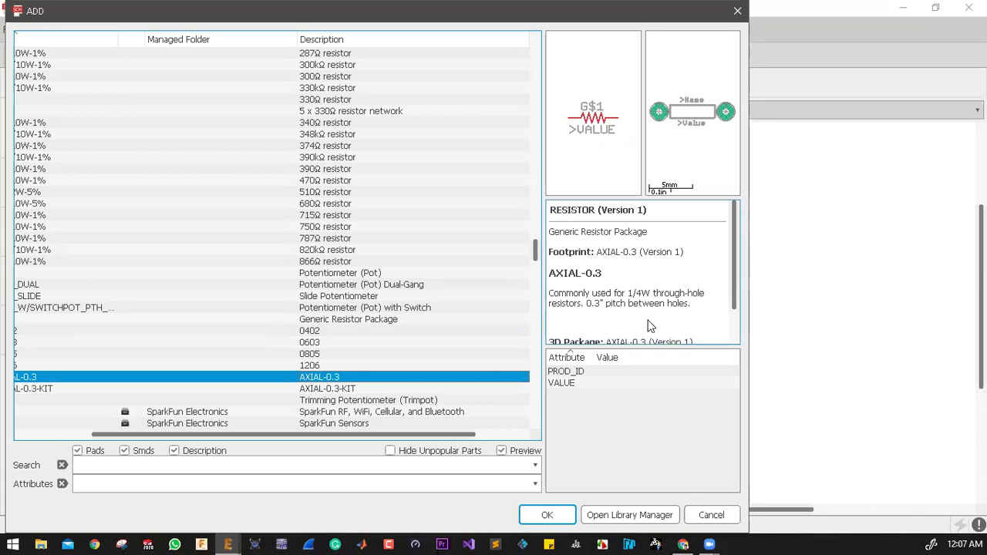
pyautogui.click(547, 515)
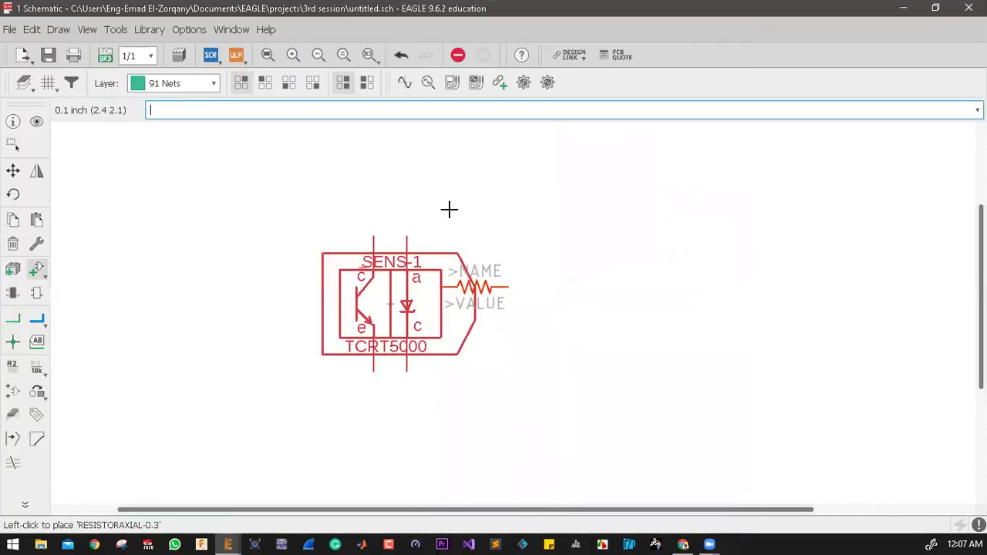
# Rotate the resistor to vertical and place two of them above the TCRT5000, aligned with its collector and anode pins
pyautogui.rightClick(339, 187)
pyautogui.rightClick(293, 208)
pyautogui.rightClick(271, 219)
pyautogui.rightClick(266, 219)
pyautogui.rightClick(263, 219)
pyautogui.rightClick(263, 219)
pyautogui.rightClick(264, 220)
pyautogui.rightClick(265, 220)
pyautogui.rightClick(264, 220)
pyautogui.rightClick(264, 221)
pyautogui.rightClick(265, 221)
pyautogui.scroll(-1, 346, 249)
pyautogui.scroll(3, 375, 227)
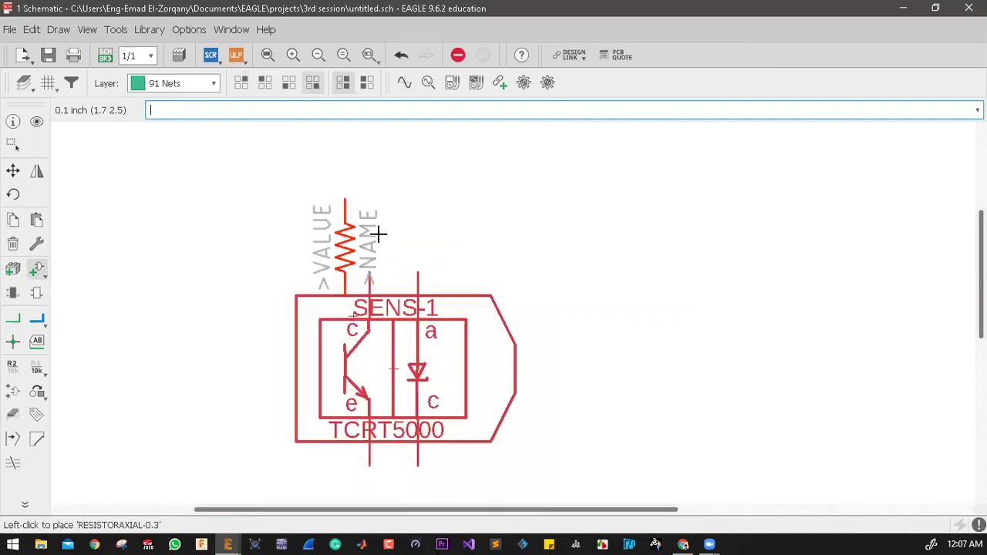
pyautogui.click(370, 198)
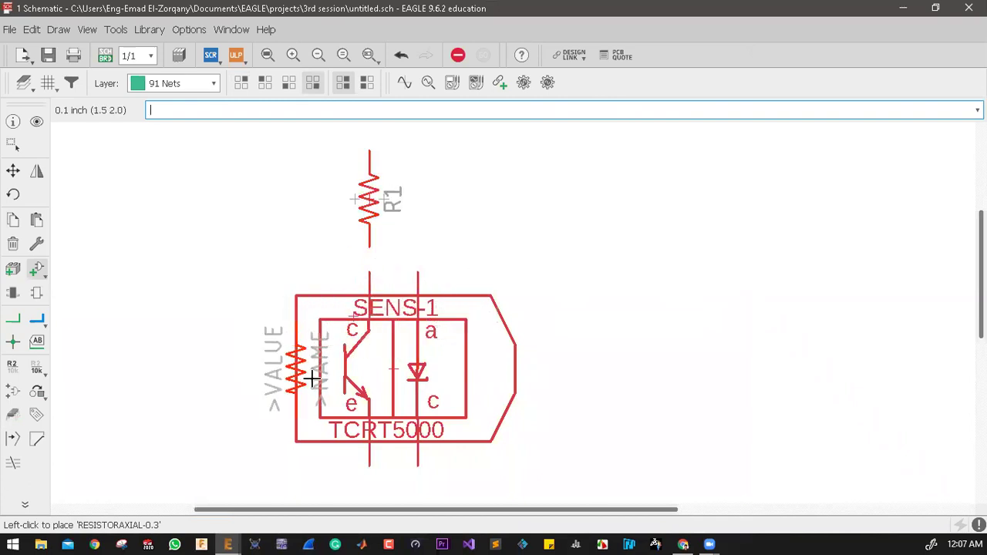
pyautogui.click(421, 208)
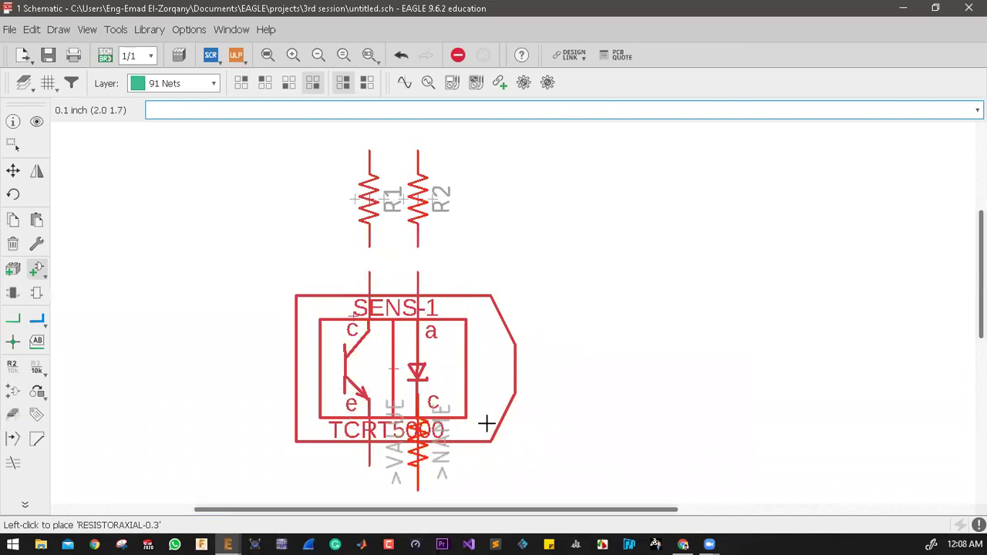
pyautogui.scroll(-1, 555, 362)
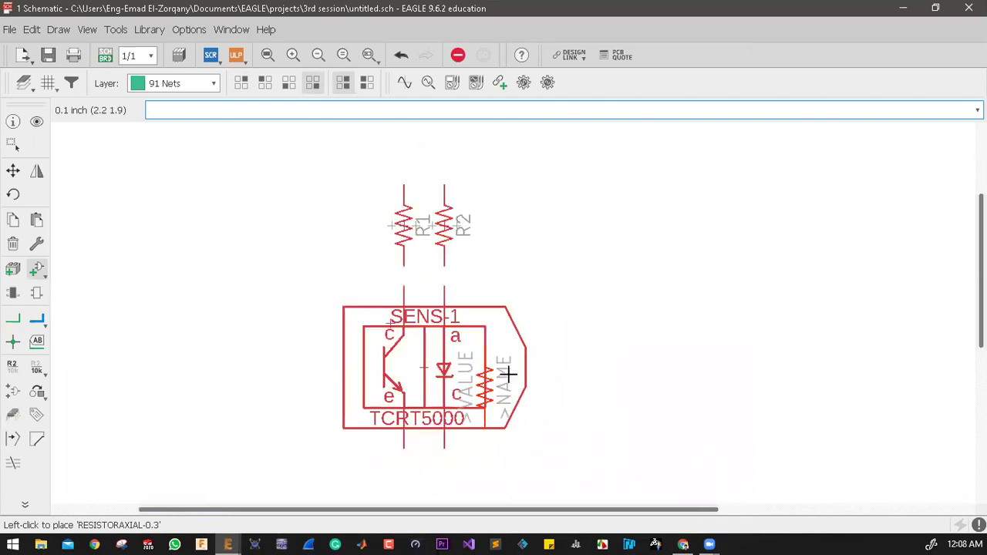
pyautogui.click(12, 170)
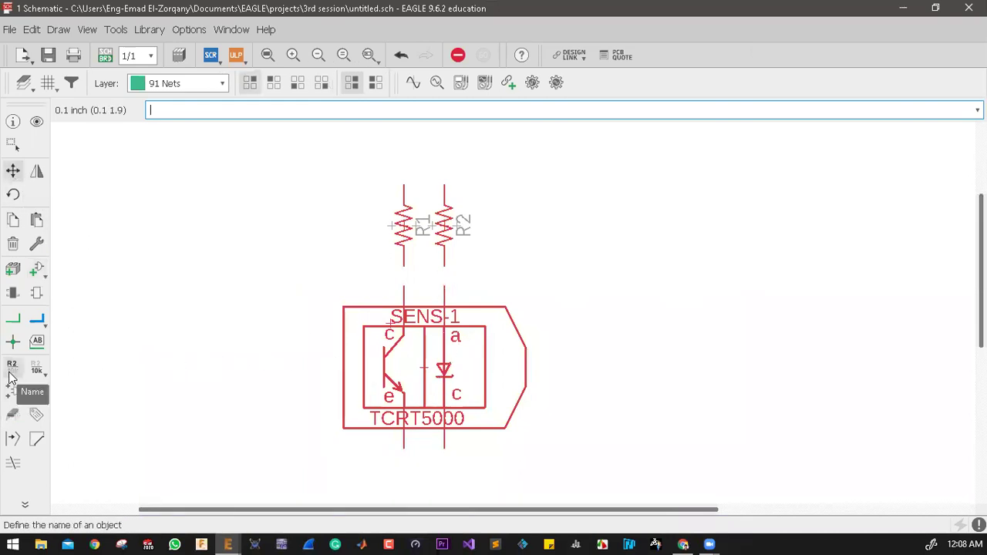
# Draw net wires from the lower end of R1 to the sensor's collector pin and from R2 to its anode pin
pyautogui.click(11, 322)
pyautogui.scroll(3, 356, 237)
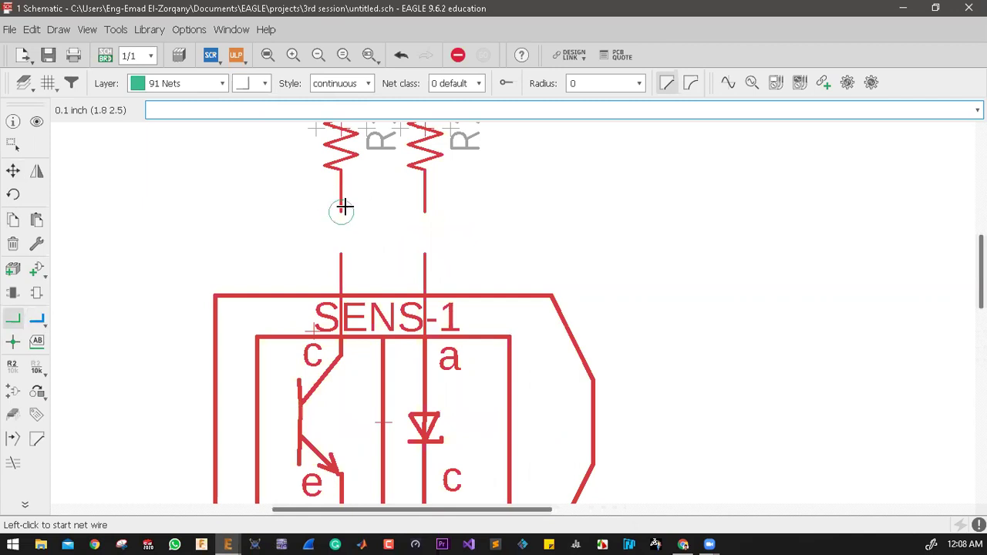
pyautogui.click(340, 211)
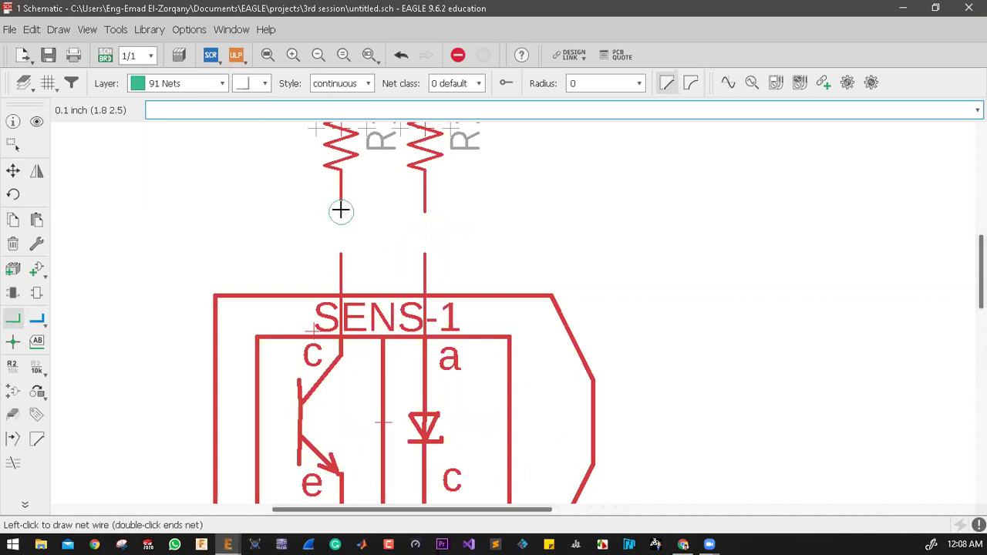
pyautogui.click(341, 251)
pyautogui.click(424, 210)
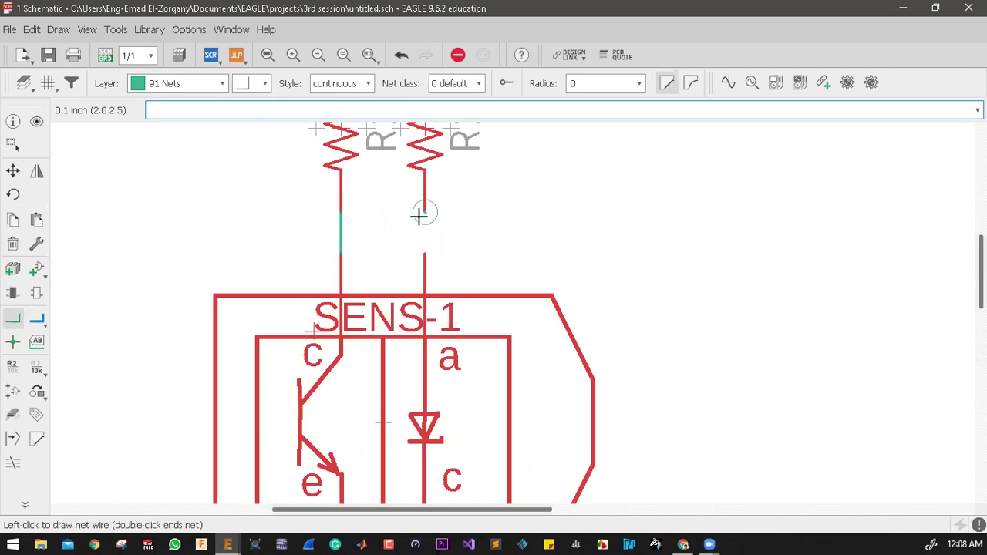
pyautogui.click(424, 251)
pyautogui.scroll(-2, 397, 185)
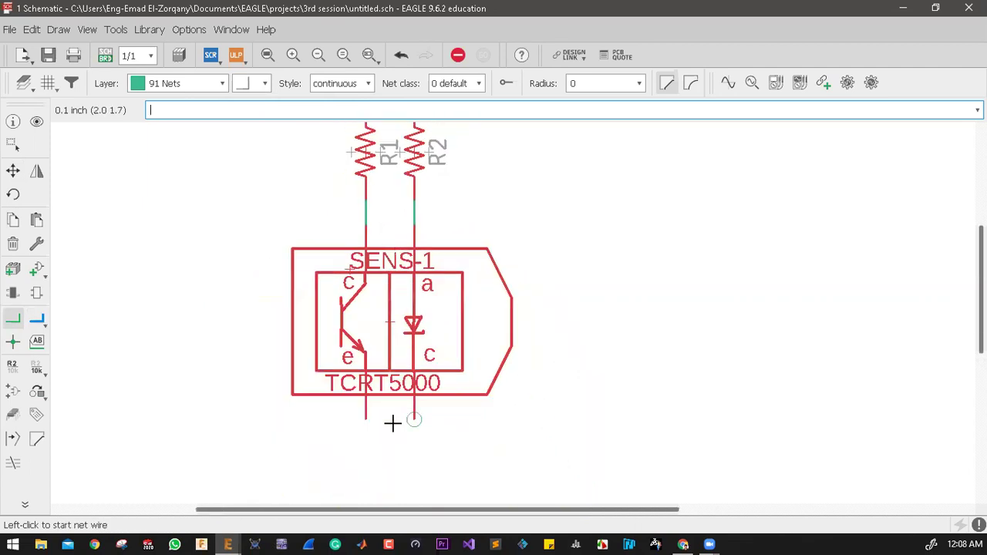
# Wire the sensor's emitter and cathode pins together, and join the upper ends of R1 and R2 with a net
pyautogui.click(366, 421)
pyautogui.click(414, 419)
pyautogui.scroll(-2, 366, 483)
pyautogui.scroll(1, 392, 275)
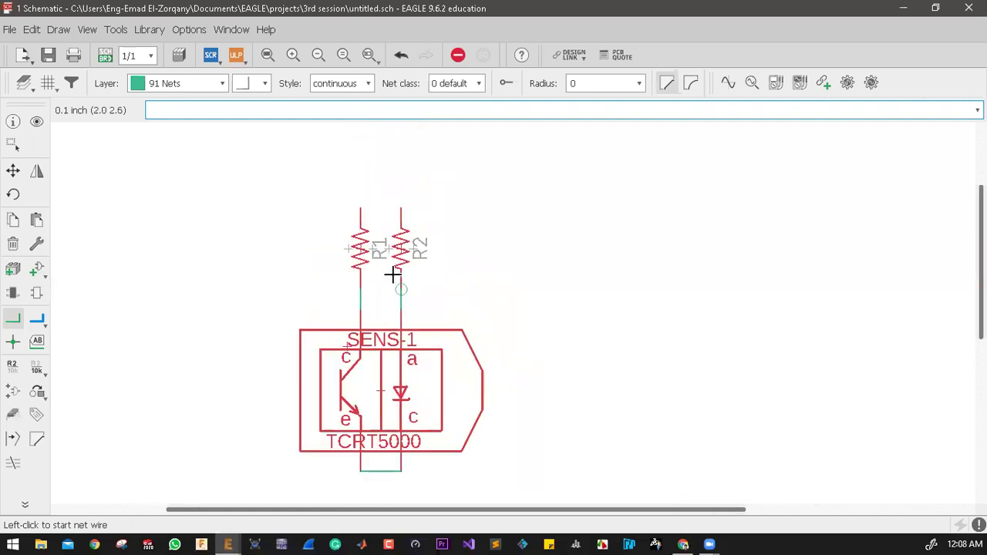
pyautogui.click(361, 206)
pyautogui.click(401, 207)
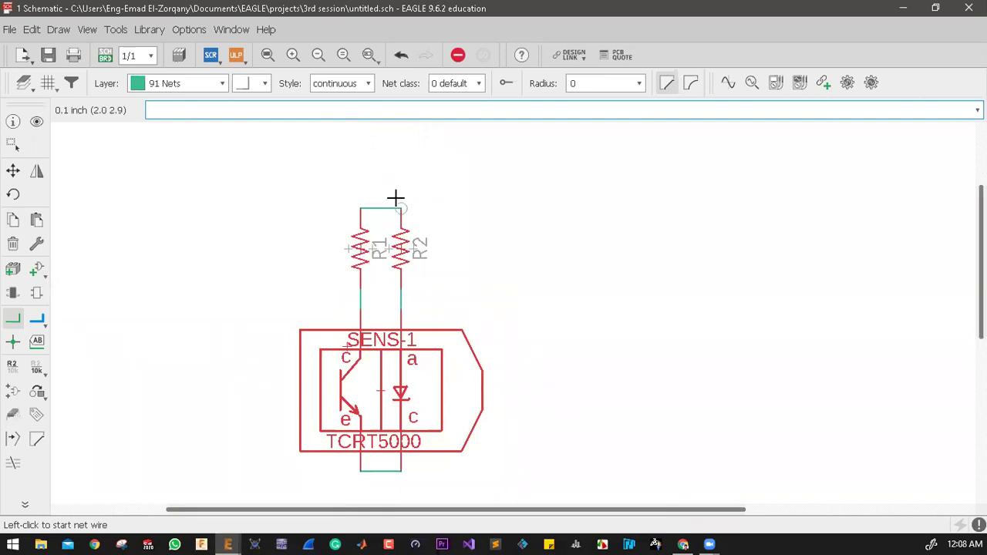
# Collapse the SparkFun-Resistors library in the part list and expand the supply1 library
pyautogui.click(35, 269)
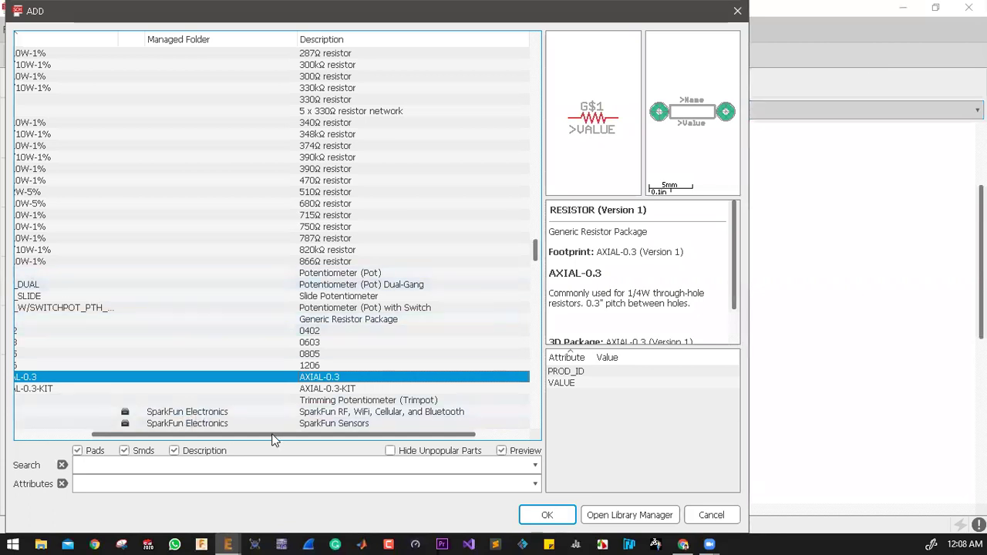
pyautogui.moveTo(218, 434); pyautogui.dragTo(140, 434)
pyautogui.scroll(15, 54, 127)
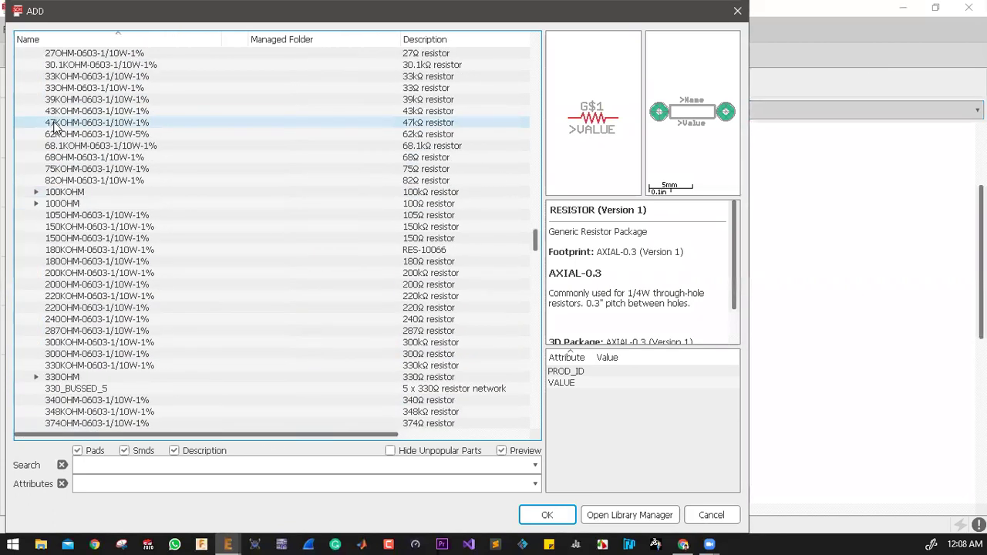
pyautogui.scroll(15, 54, 127)
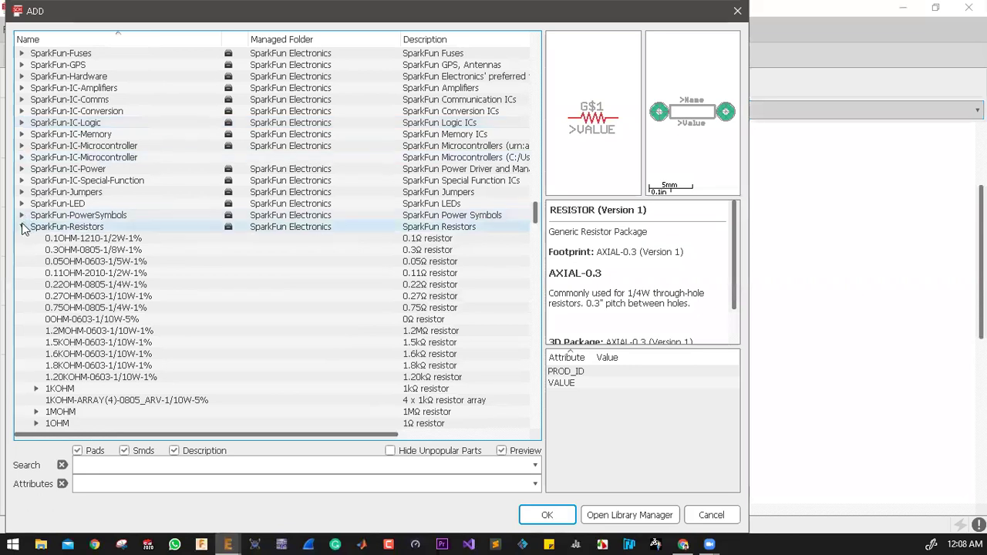
pyautogui.scroll(-2, 46, 270)
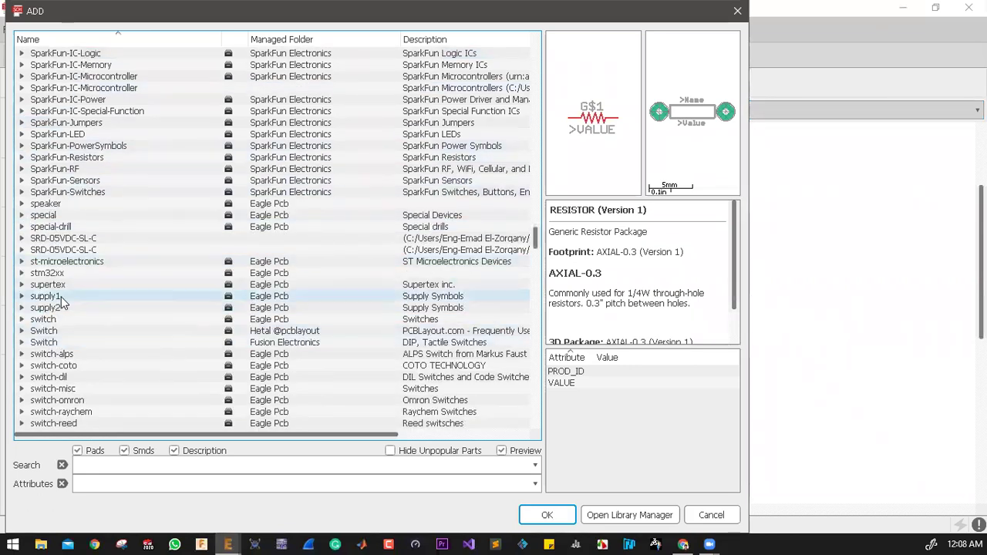
pyautogui.click(48, 298)
pyautogui.click(22, 297)
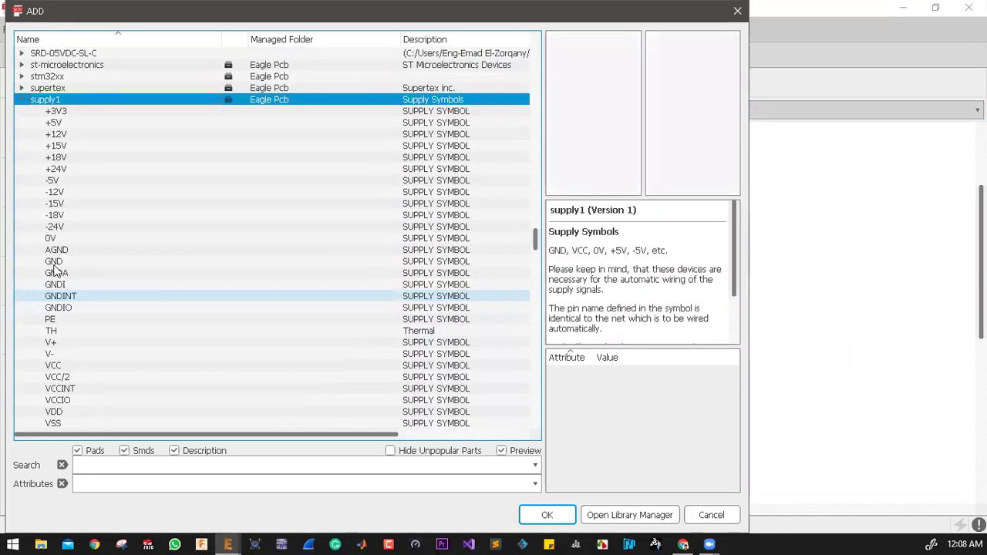
# Add the +5V supply symbol from supply1 and place it centred above the two resistors
pyautogui.click(65, 124)
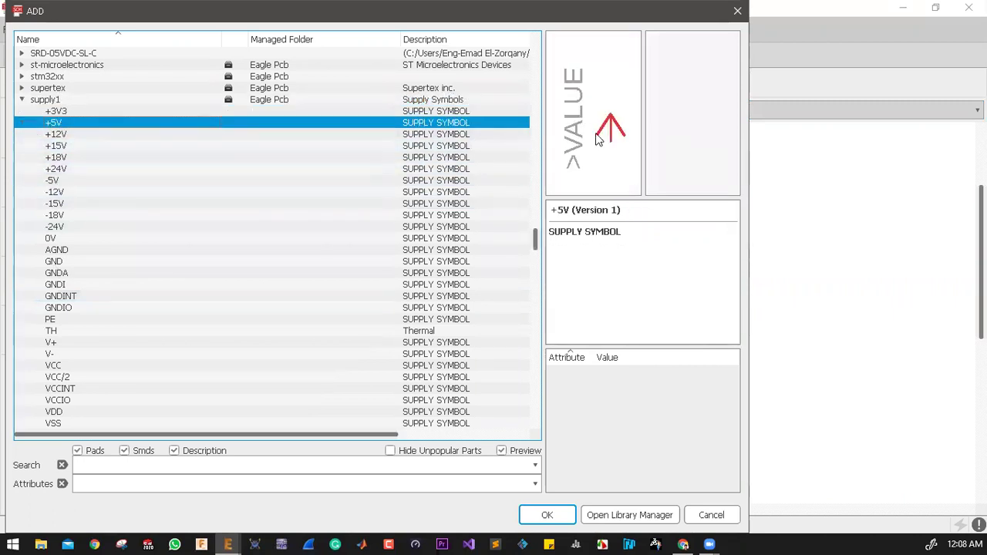
pyautogui.click(542, 514)
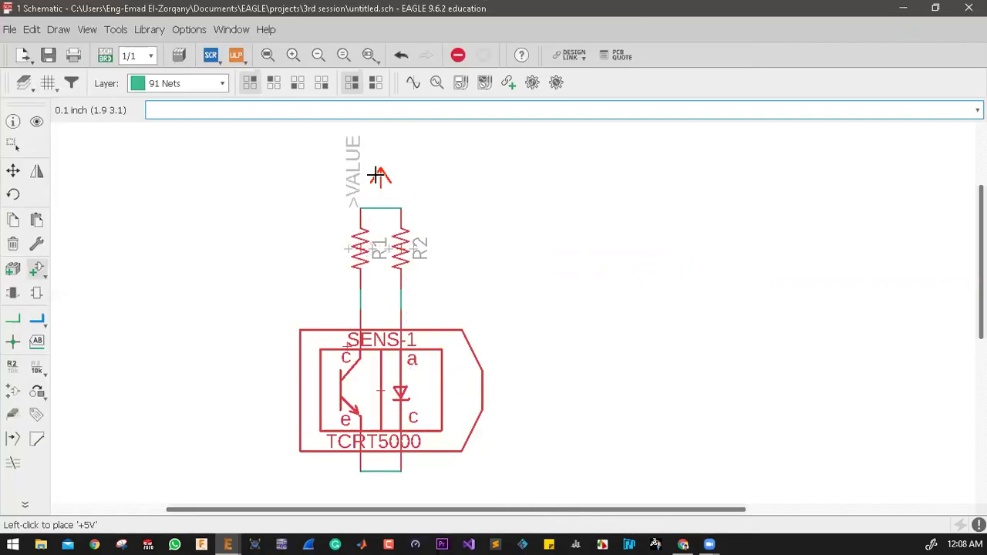
pyautogui.click(379, 175)
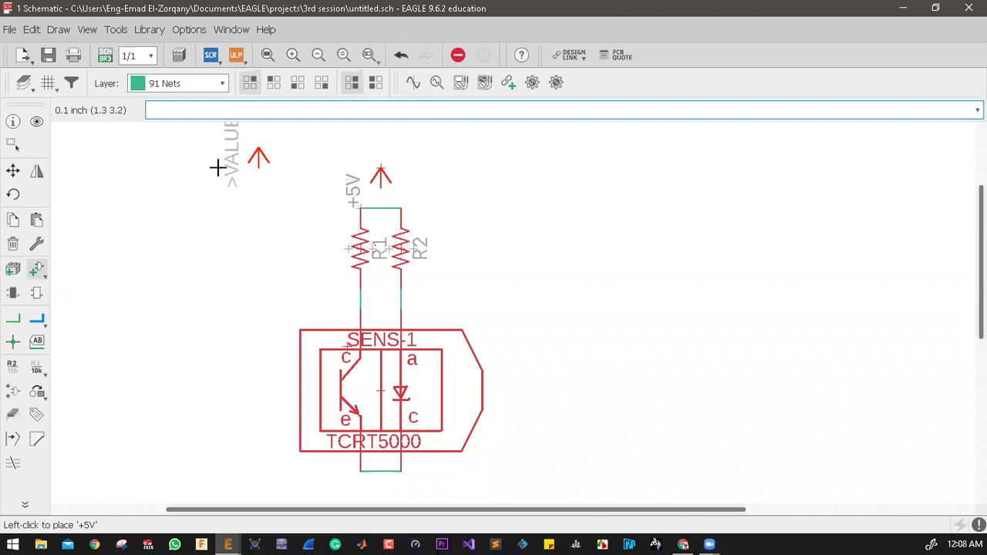
# Wire the +5V symbol to the net joining R1 and R2, and merge that net into the +5V supply net
pyautogui.click(12, 318)
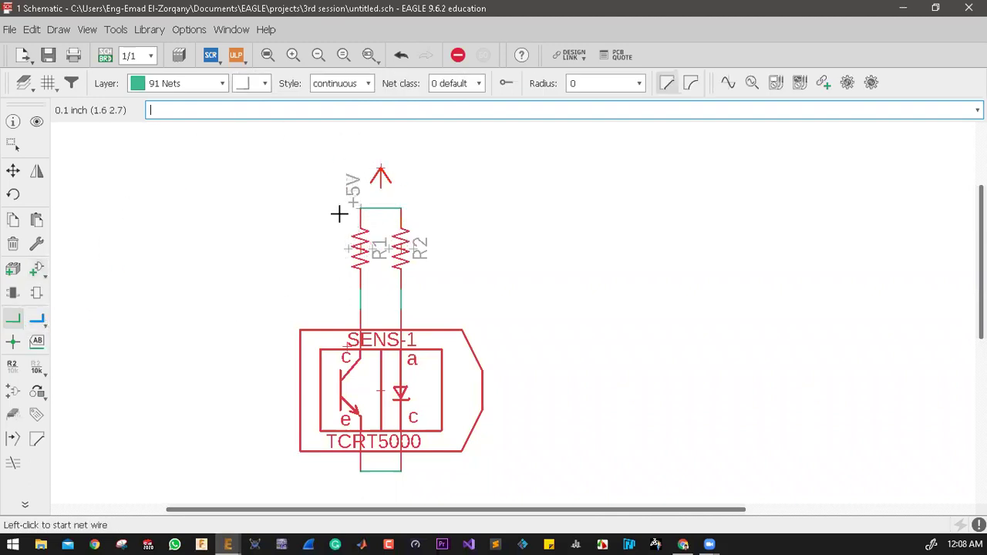
pyautogui.click(380, 191)
pyautogui.click(379, 206)
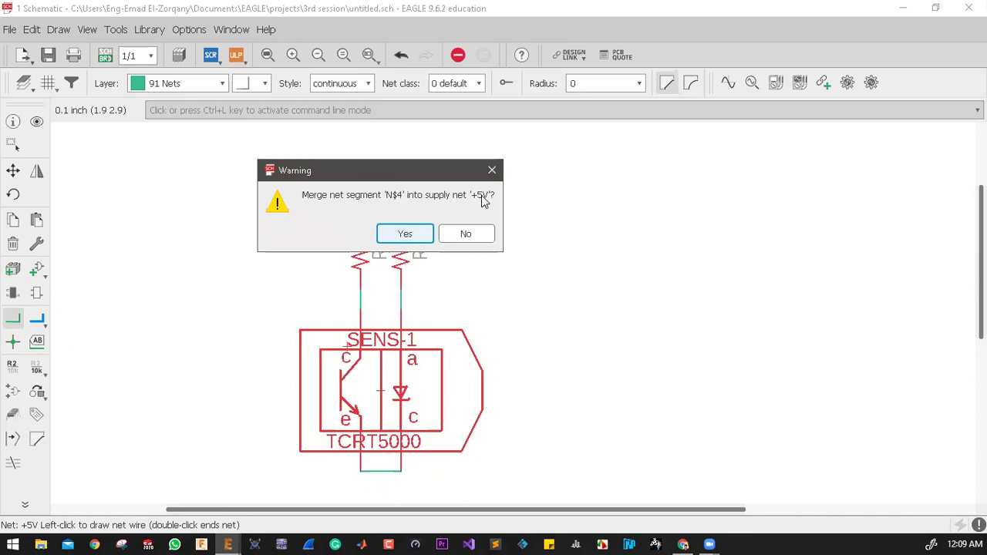
pyautogui.click(405, 234)
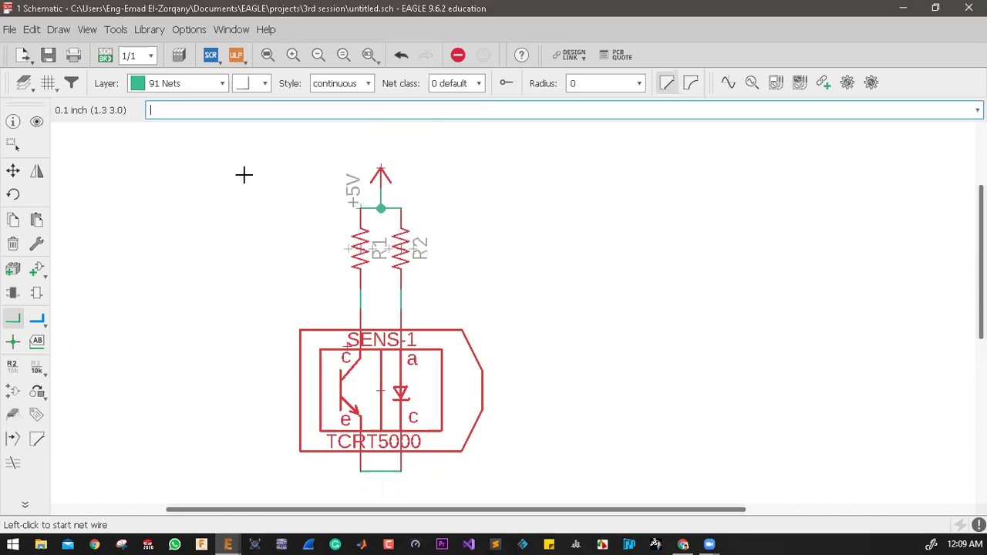
# Add the AGND supply symbol from supply1 onto the net joining the sensor's emitter and cathode, and rename that net to AGND
pyautogui.scroll(-1, 239, 162)
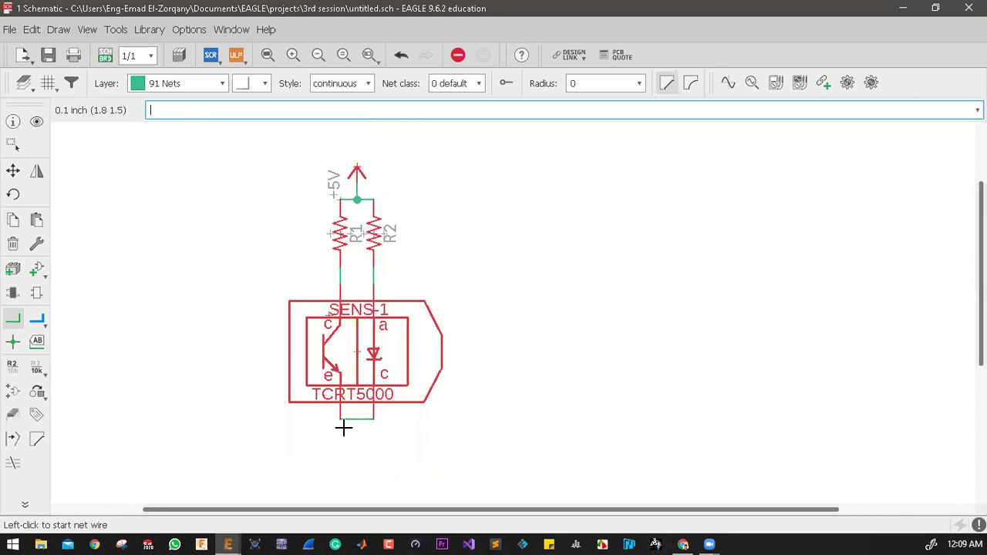
pyautogui.click(36, 268)
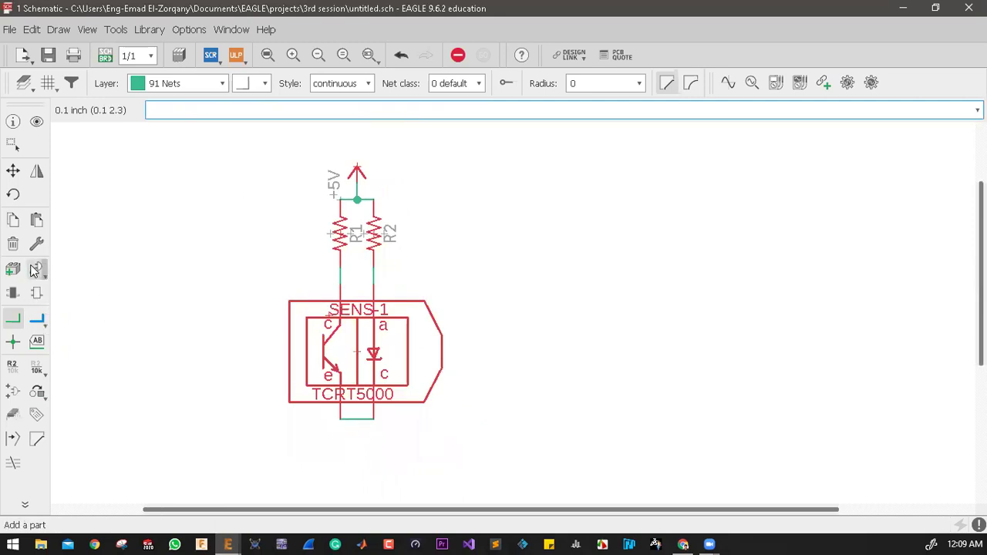
pyautogui.click(57, 262)
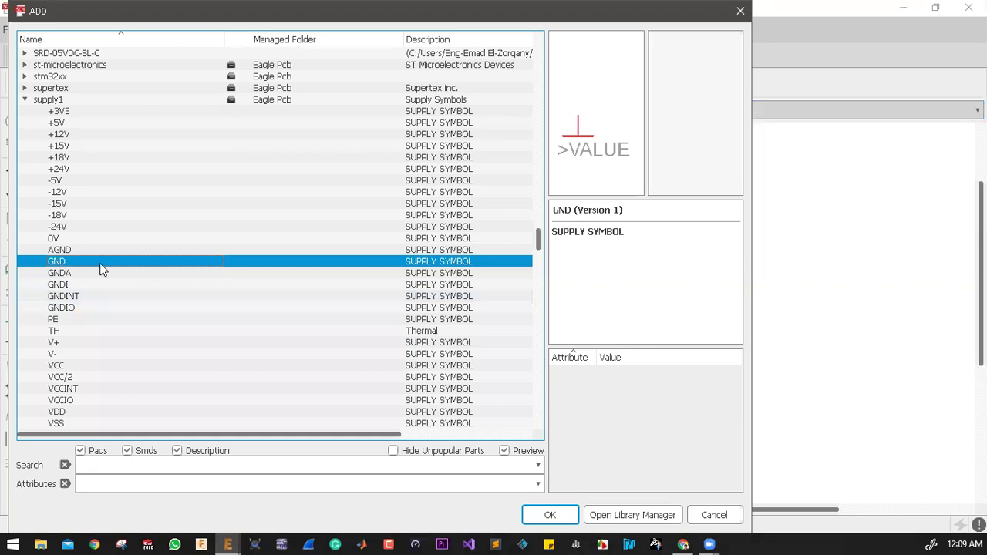
pyautogui.click(77, 249)
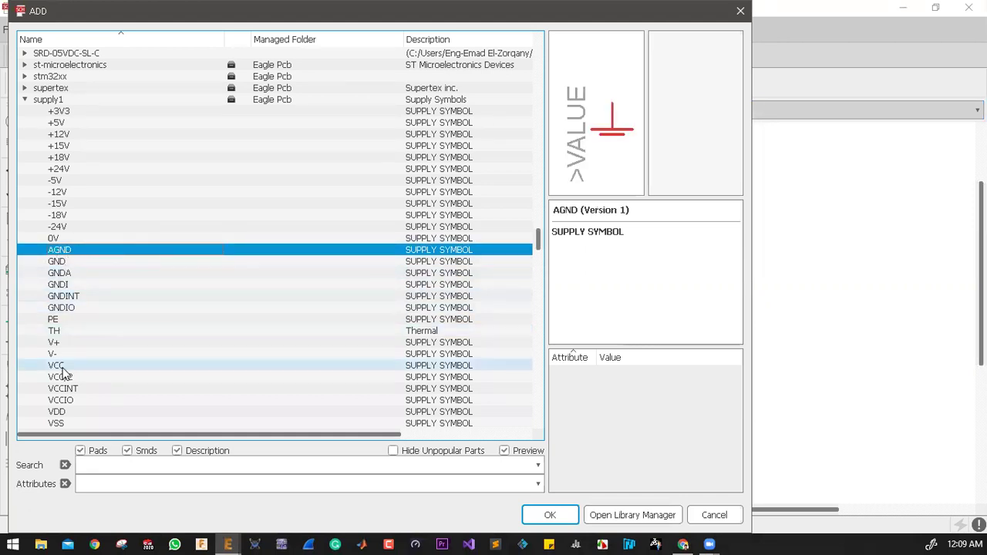
pyautogui.click(537, 518)
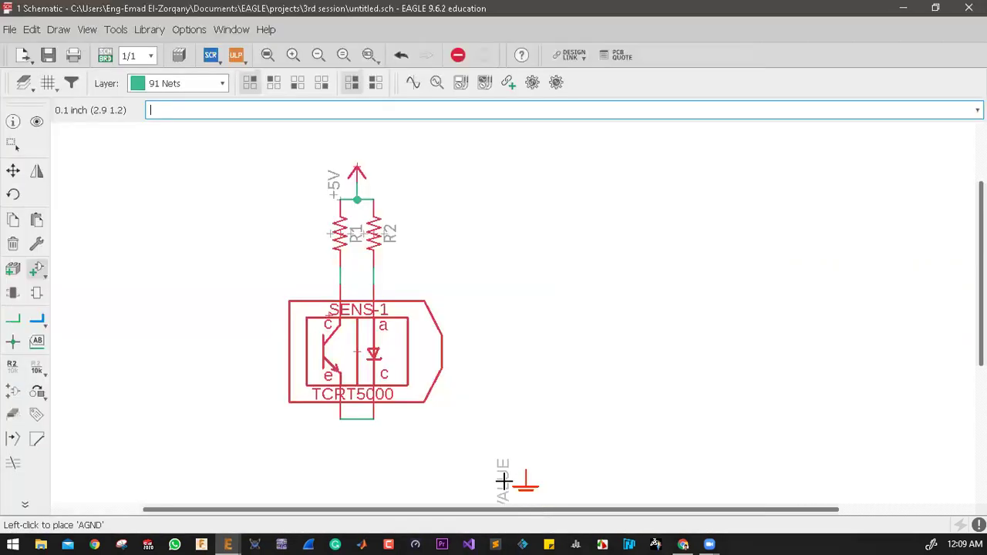
pyautogui.rightClick(362, 443)
pyautogui.rightClick(355, 436)
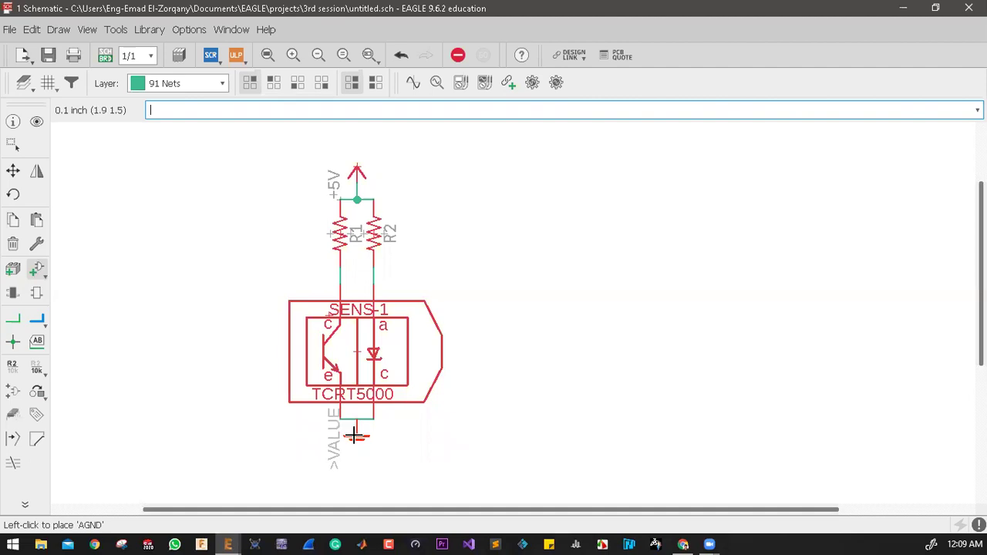
pyautogui.click(354, 436)
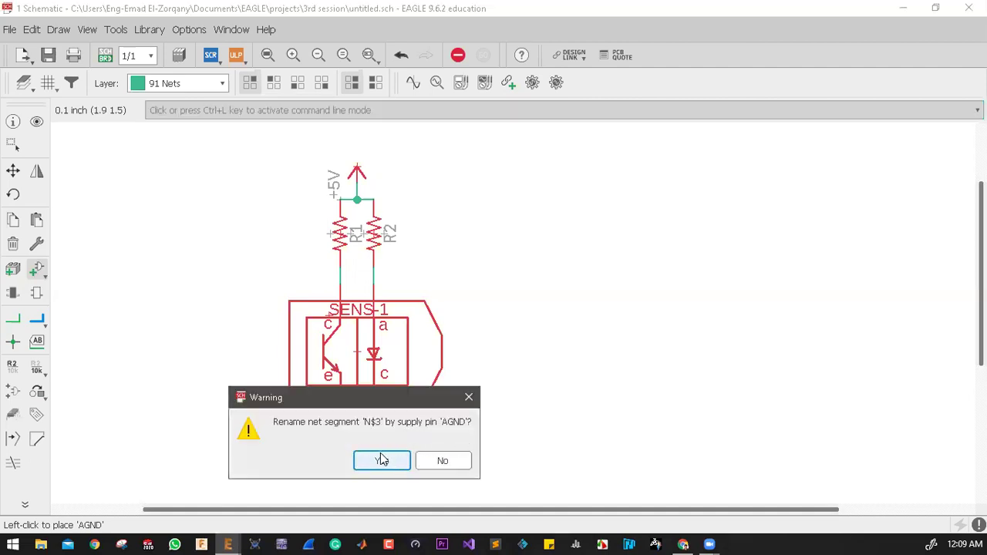
pyautogui.click(383, 461)
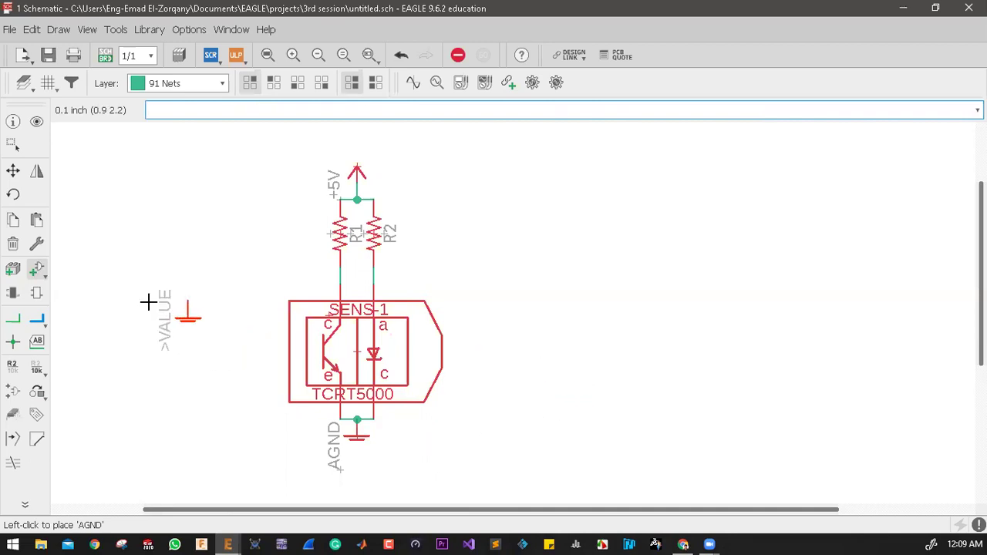
# Collapse the supply1 library in the part list and expand the pinhead library
pyautogui.click(34, 274)
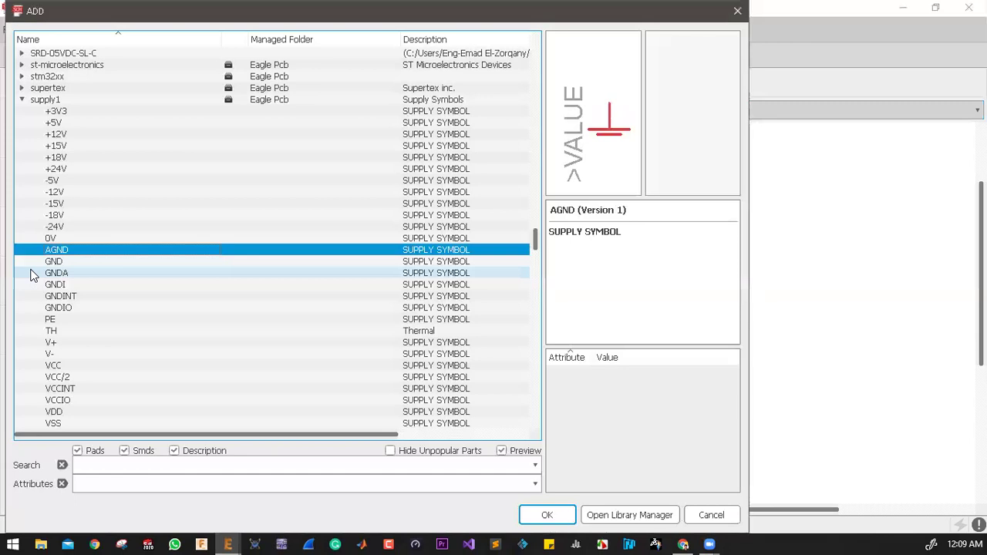
pyautogui.click(21, 100)
pyautogui.scroll(15, 60, 170)
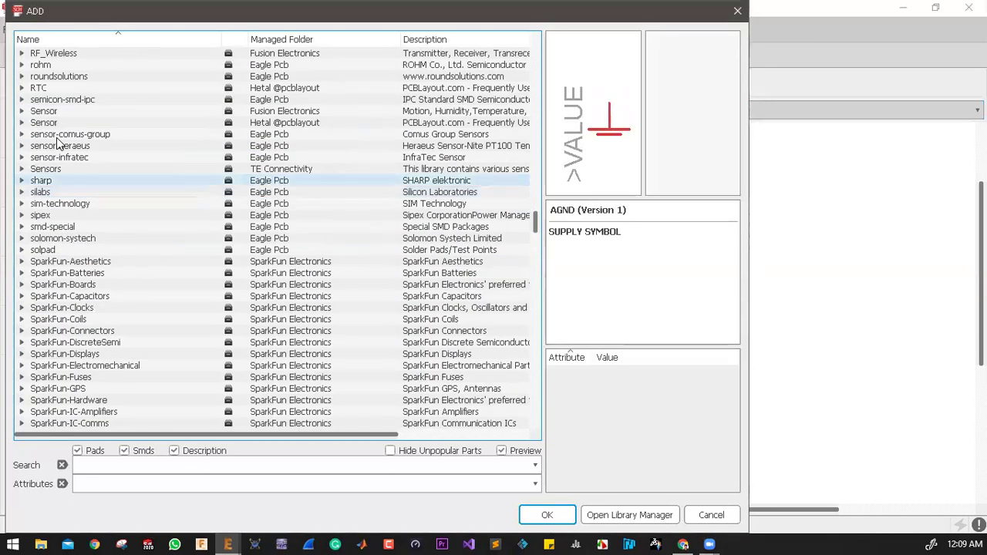
pyautogui.scroll(12, 58, 143)
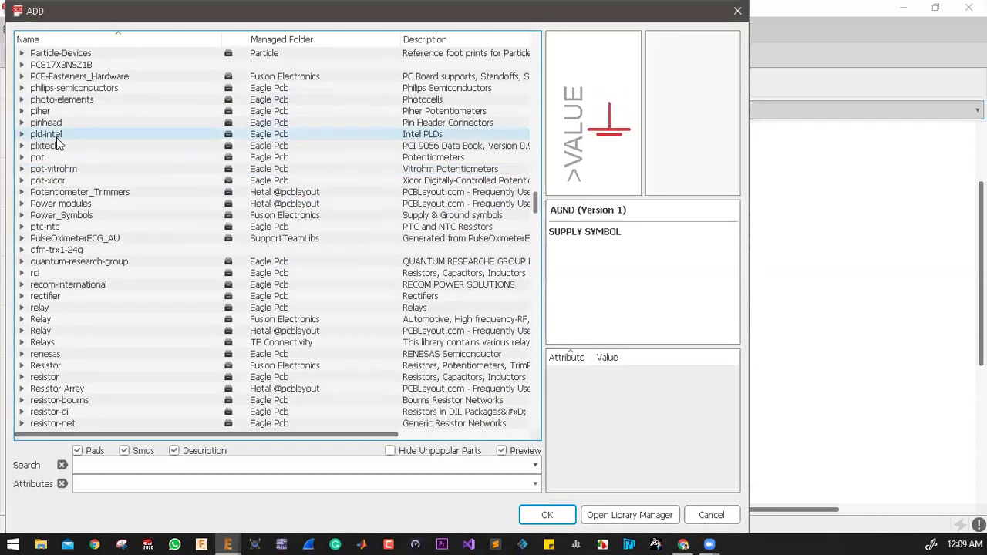
pyautogui.scroll(4, 56, 143)
pyautogui.click(48, 261)
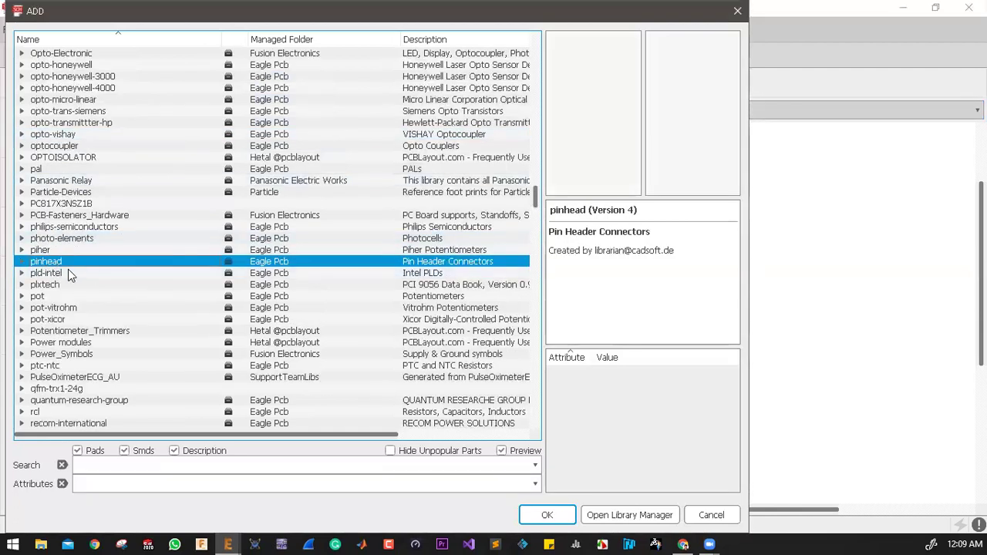
pyautogui.click(21, 263)
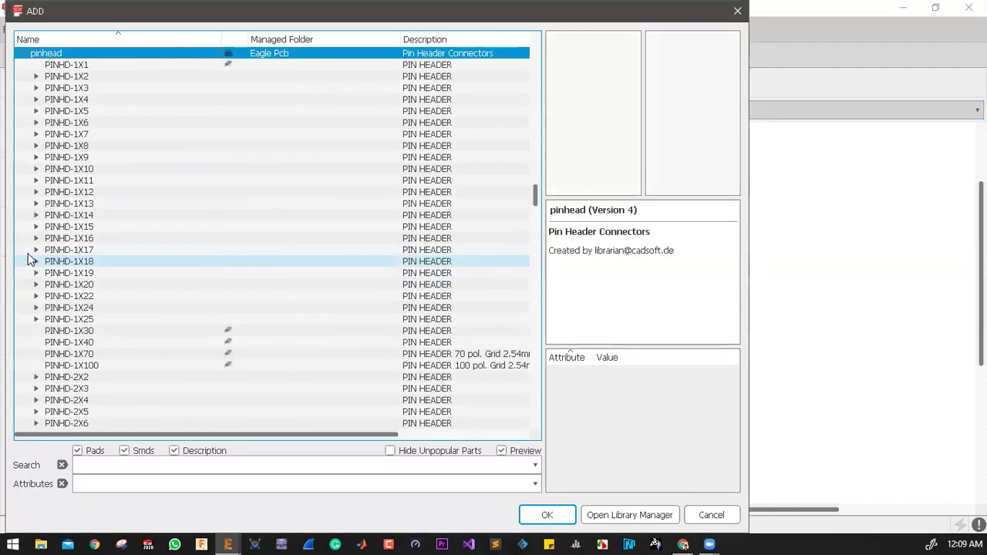
# Add the straight PINHD-1X3 pin header, rotated 180 degrees, to the left of the resistors and sensor
pyautogui.click(37, 93)
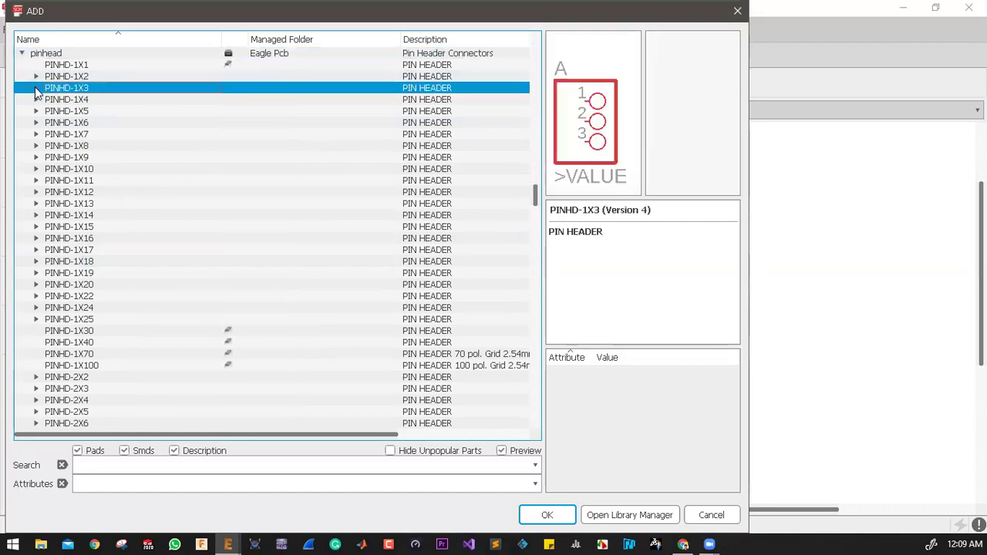
pyautogui.click(36, 88)
pyautogui.click(81, 100)
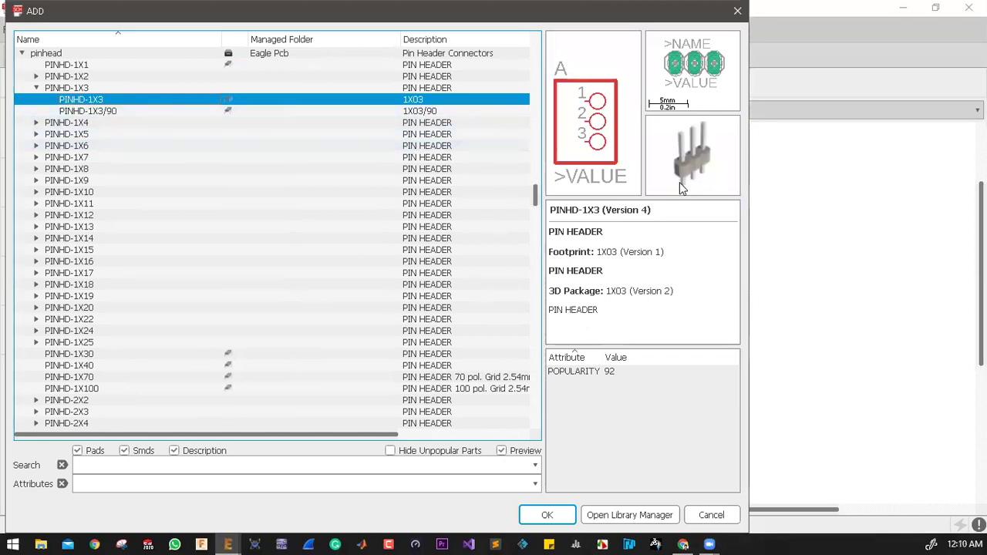
pyautogui.click(218, 112)
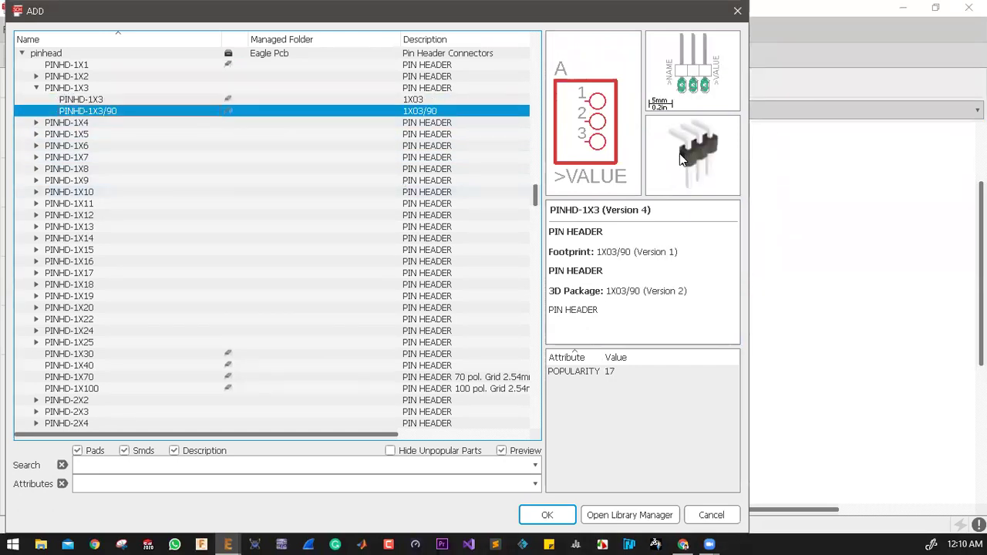
pyautogui.click(134, 100)
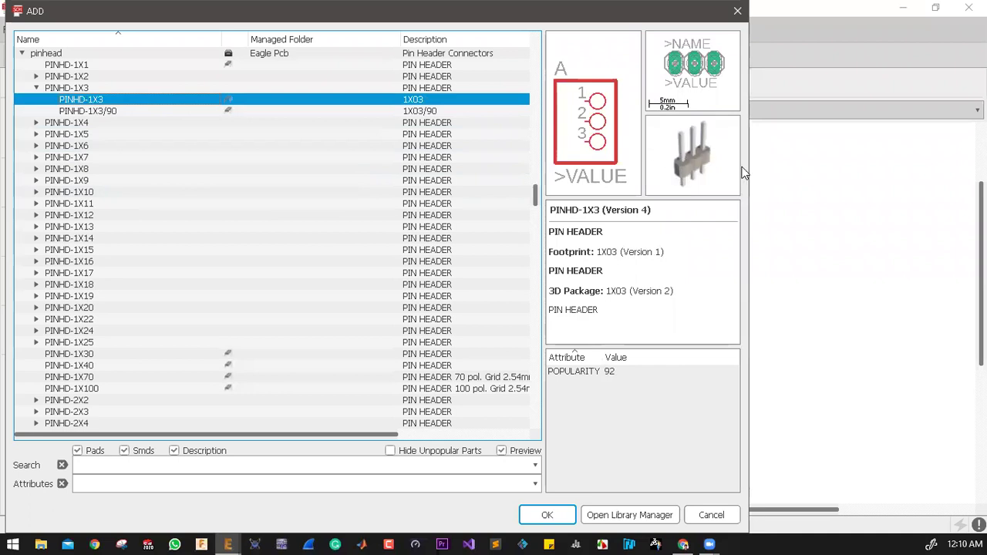
pyautogui.click(548, 516)
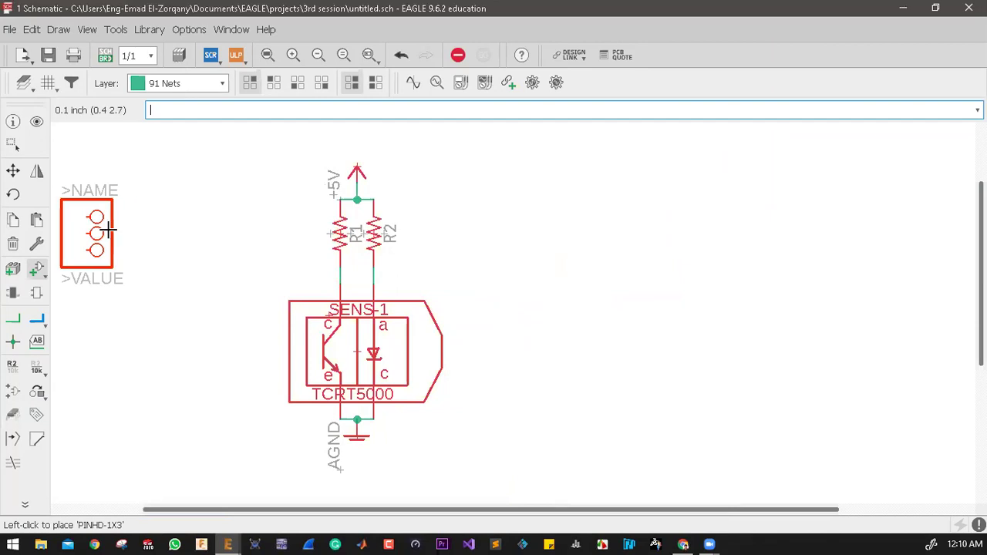
pyautogui.rightClick(194, 235)
pyautogui.rightClick(193, 237)
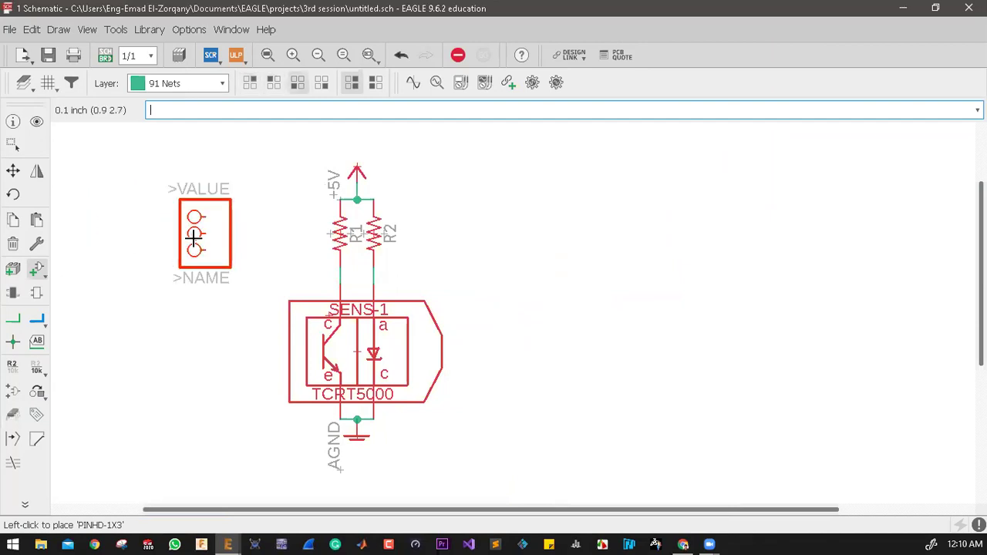
pyautogui.click(145, 285)
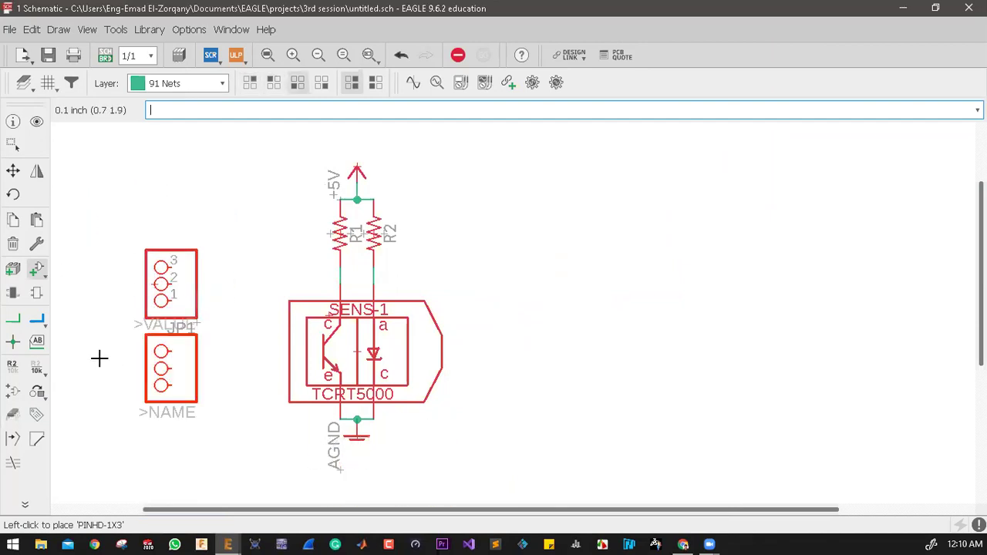
# Copy the +5V symbol to just above and right of the pin header, and the AGND symbol to just below it
pyautogui.click(12, 220)
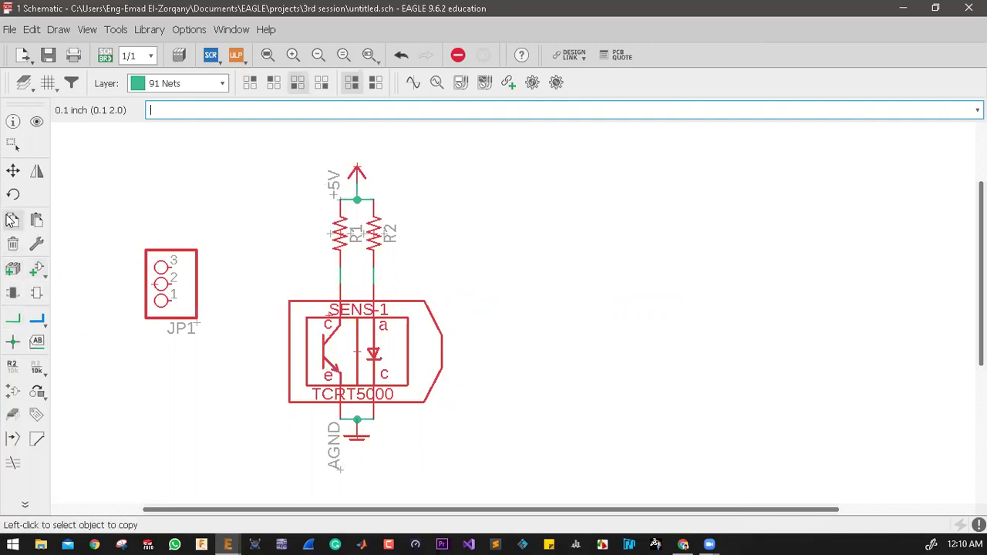
pyautogui.click(356, 172)
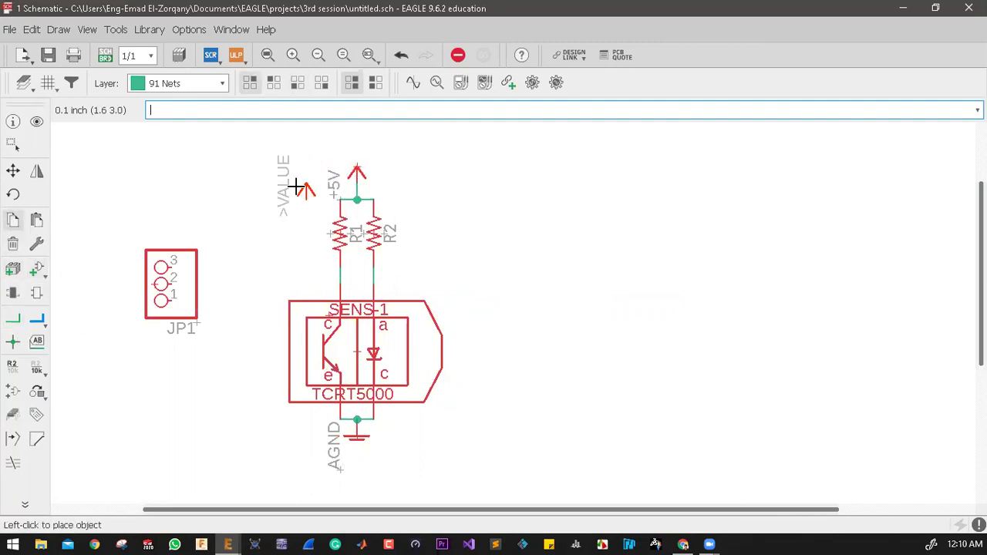
pyautogui.click(227, 217)
pyautogui.click(356, 432)
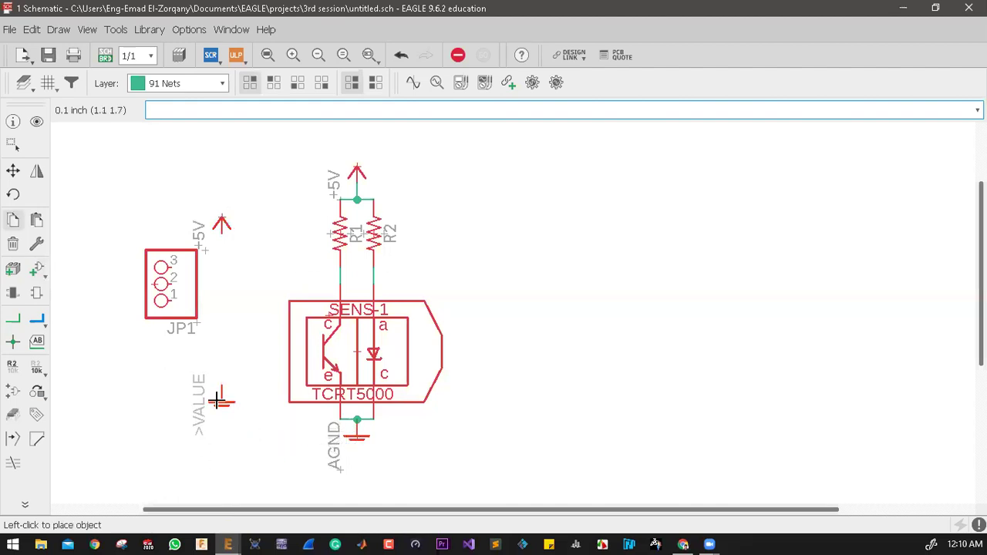
pyautogui.click(221, 367)
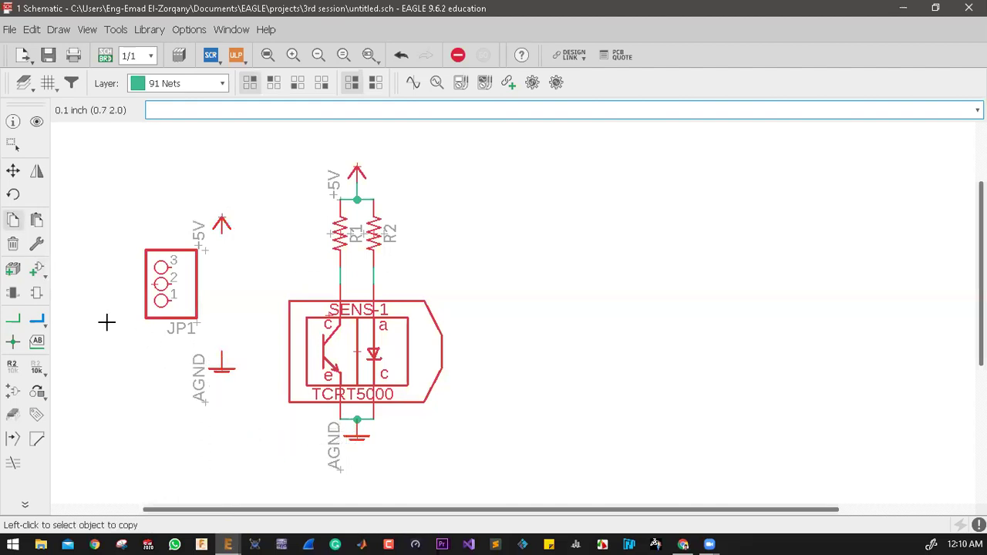
# Wire header pin 1 to AGND, pin 3 to +5V, and pin 2 to the net between R1 and the sensor's collector
pyautogui.click(13, 318)
pyautogui.click(167, 300)
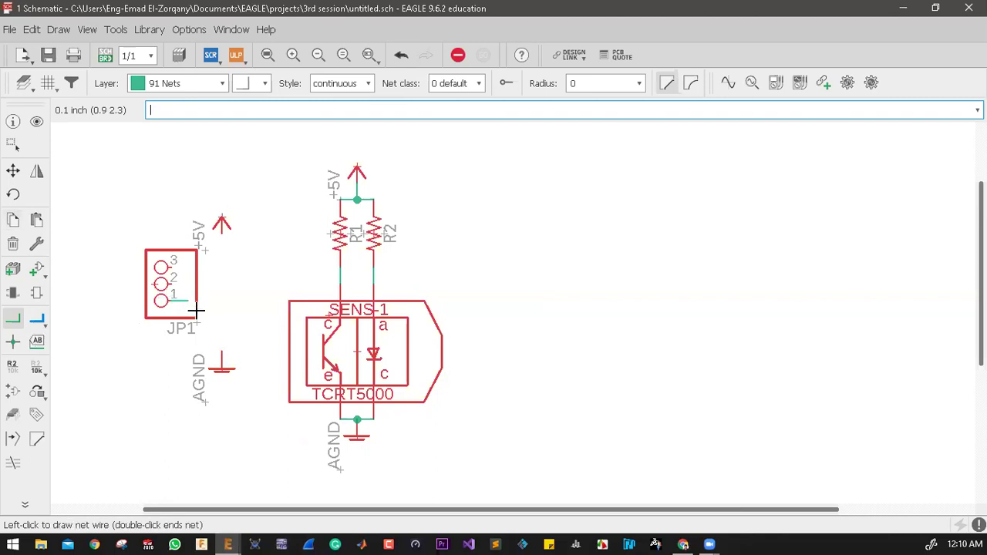
pyautogui.click(221, 356)
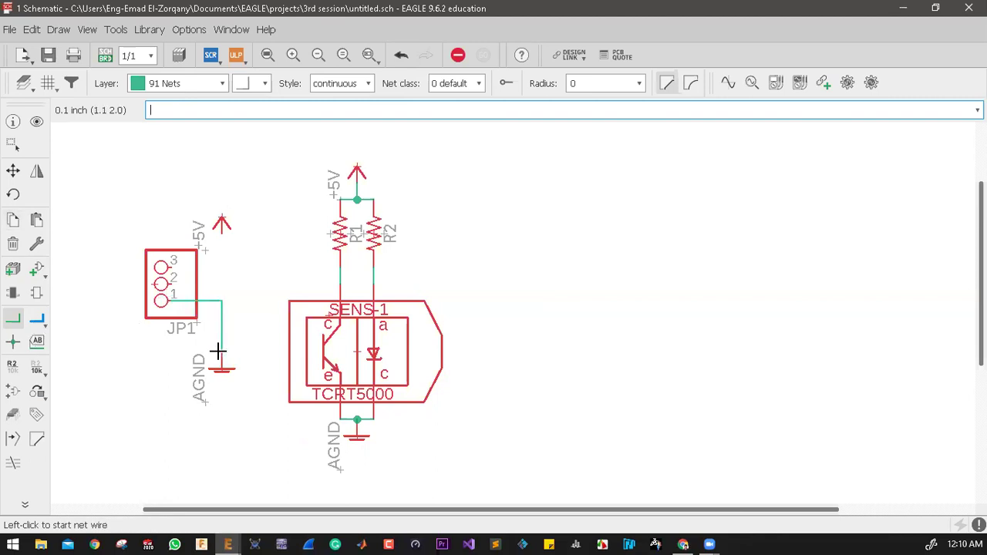
pyautogui.click(173, 267)
pyautogui.click(221, 231)
pyautogui.click(165, 282)
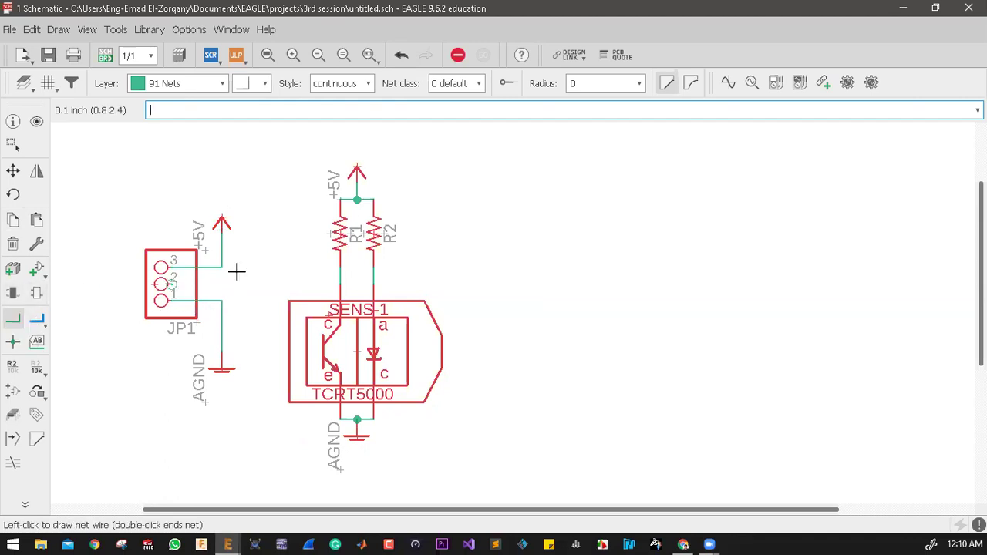
pyautogui.click(340, 284)
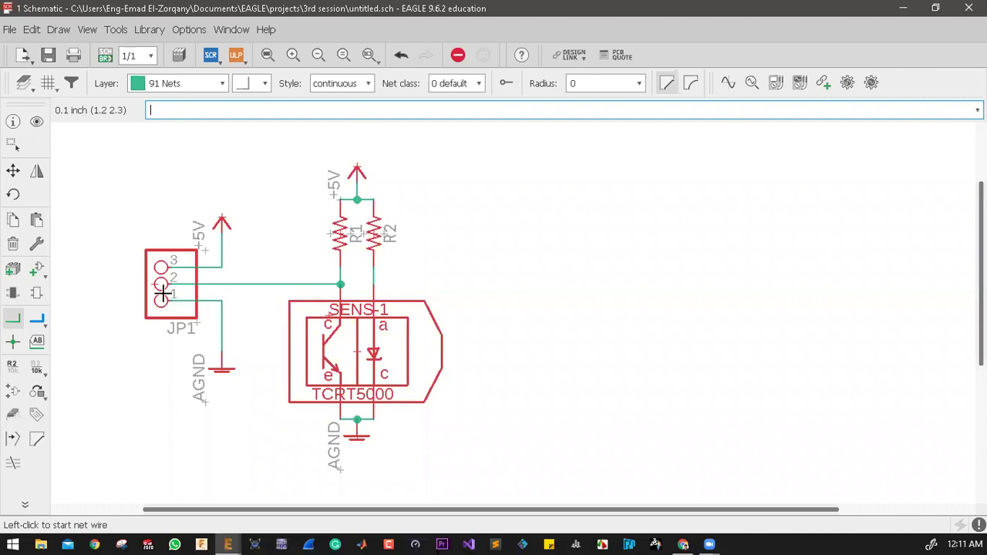
# Set the value of resistor R2 to 220, allowing the change although the part has no user-definable value
pyautogui.click(36, 371)
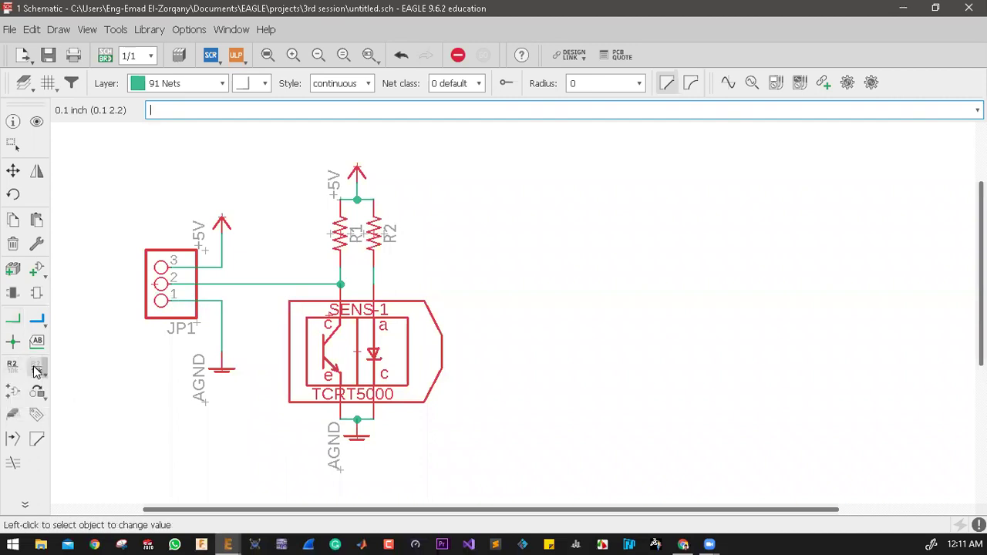
pyautogui.click(376, 241)
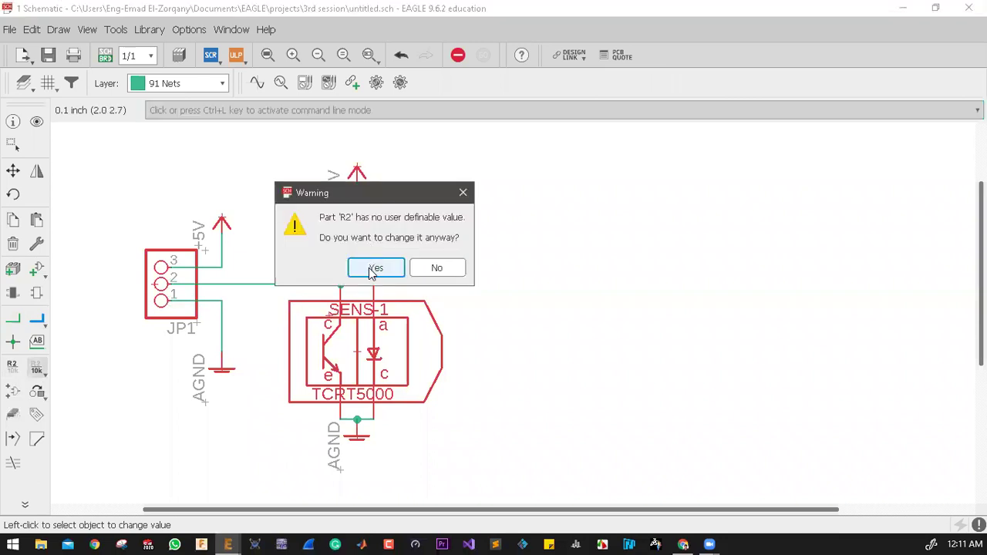
pyautogui.click(371, 270)
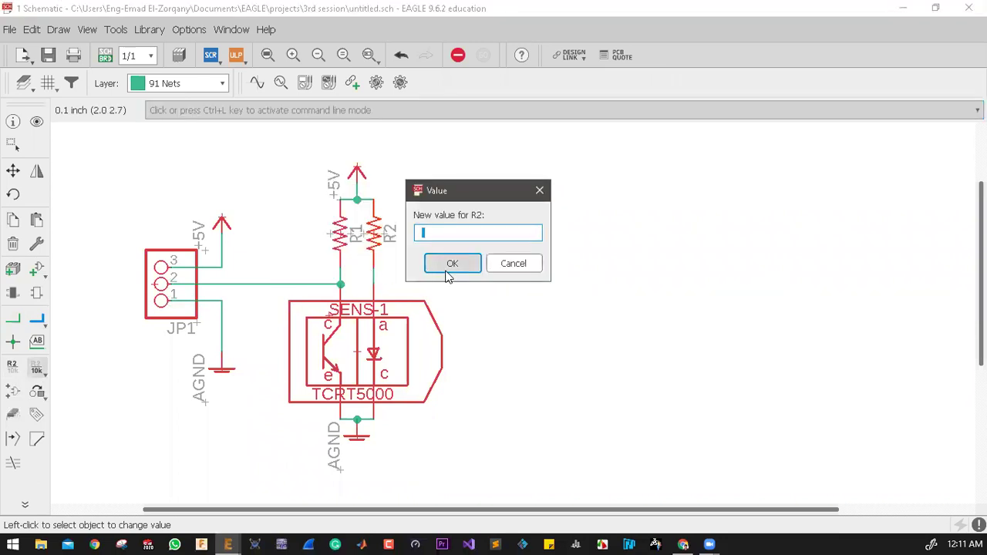
pyautogui.write('2')
pyautogui.click(447, 271)
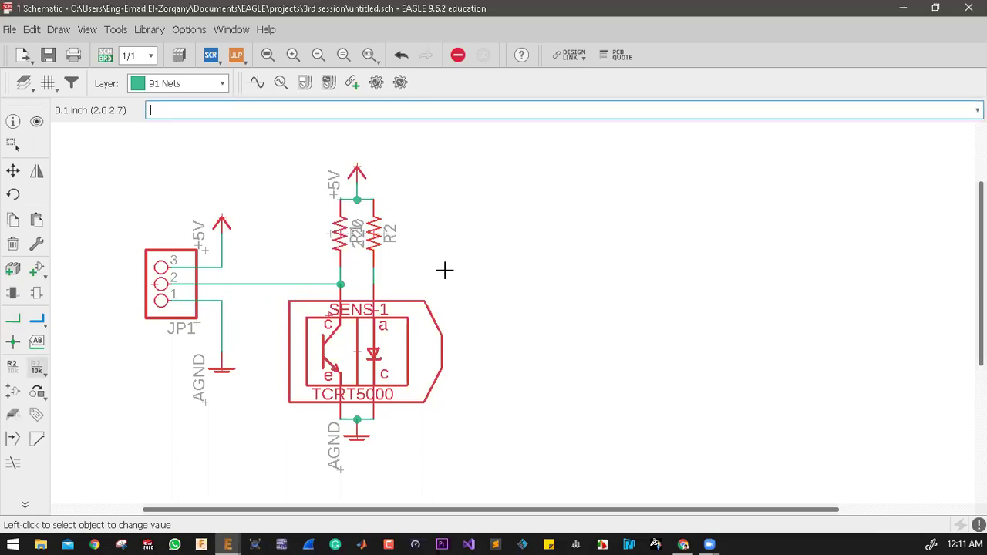
# Set the value of resistor R1 to 10k, allowing the change although the part has no user-definable value
pyautogui.click(342, 236)
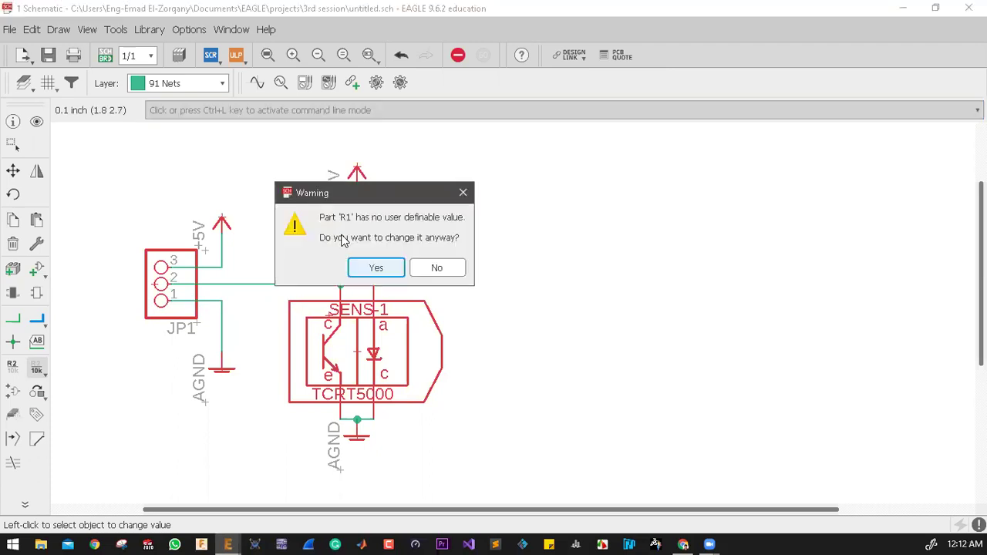
pyautogui.click(376, 268)
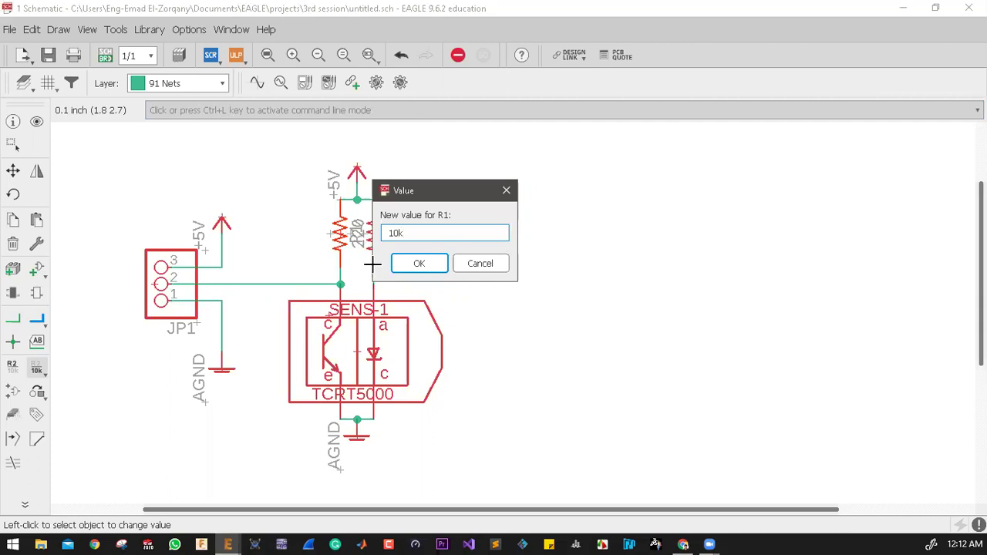
pyautogui.press('Return')
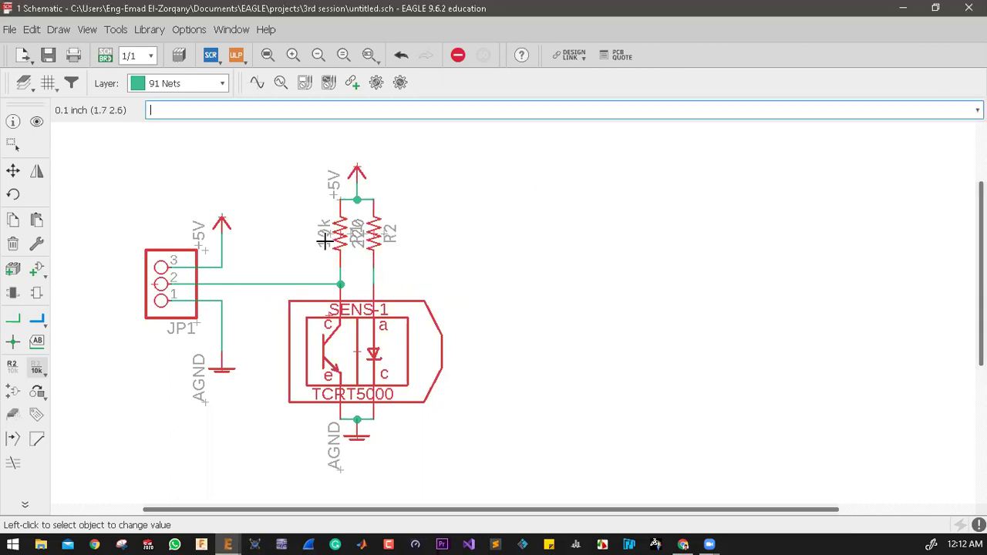
# Move the R1 name label to the left of its 10k value, and reposition R2's name label beside its resistor
pyautogui.scroll(3, 330, 233)
pyautogui.scroll(1, 339, 198)
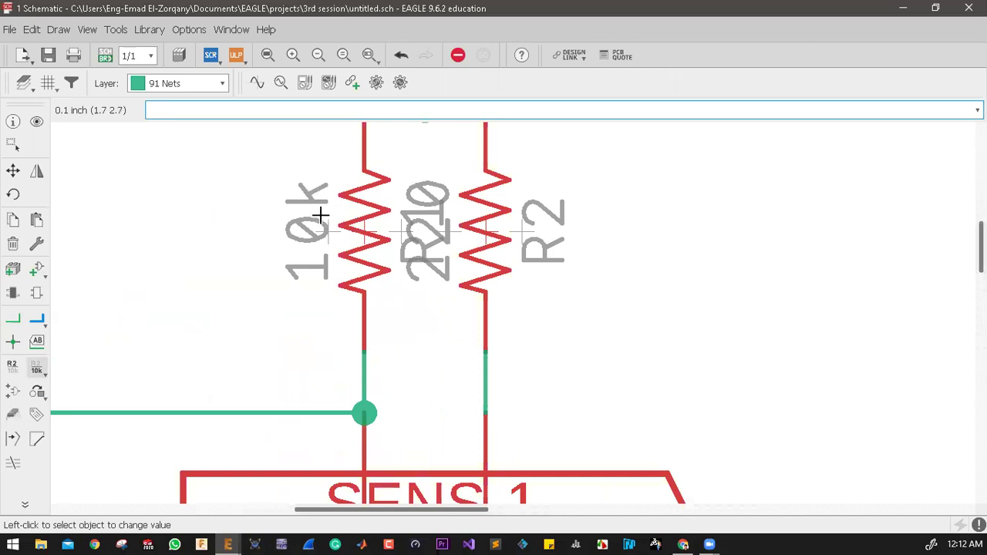
pyautogui.scroll(-1, 289, 232)
pyautogui.scroll(-1, 289, 232)
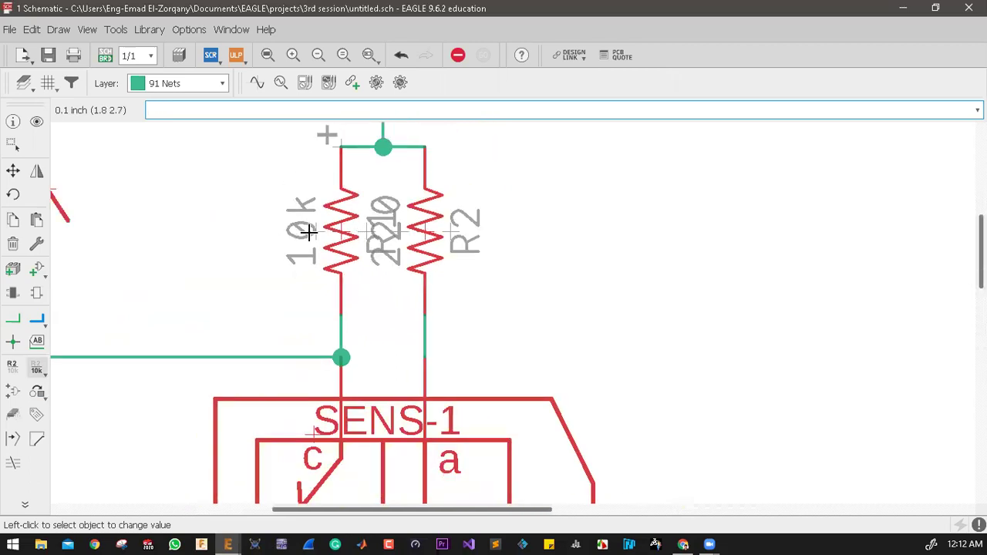
pyautogui.click(12, 171)
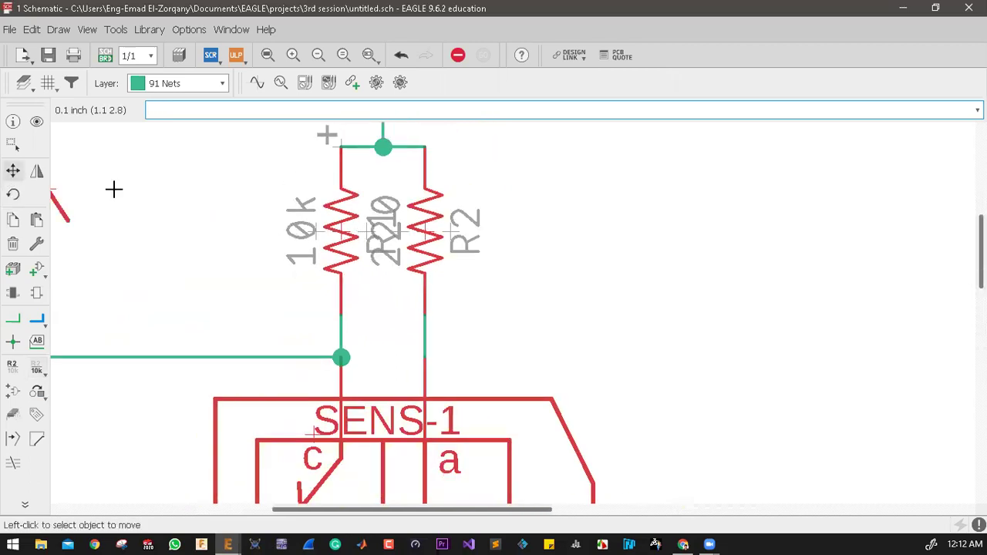
pyautogui.click(365, 229)
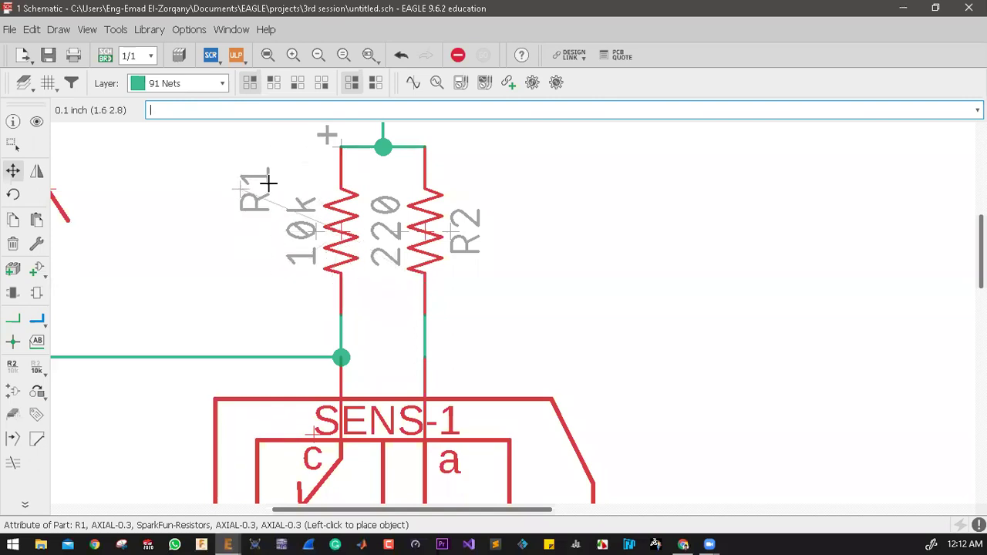
pyautogui.click(263, 230)
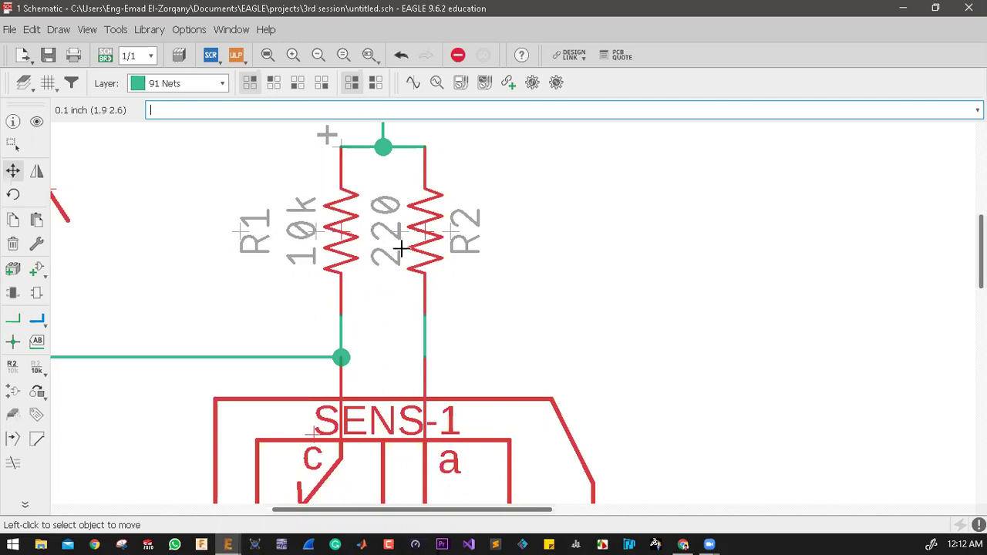
pyautogui.click(452, 228)
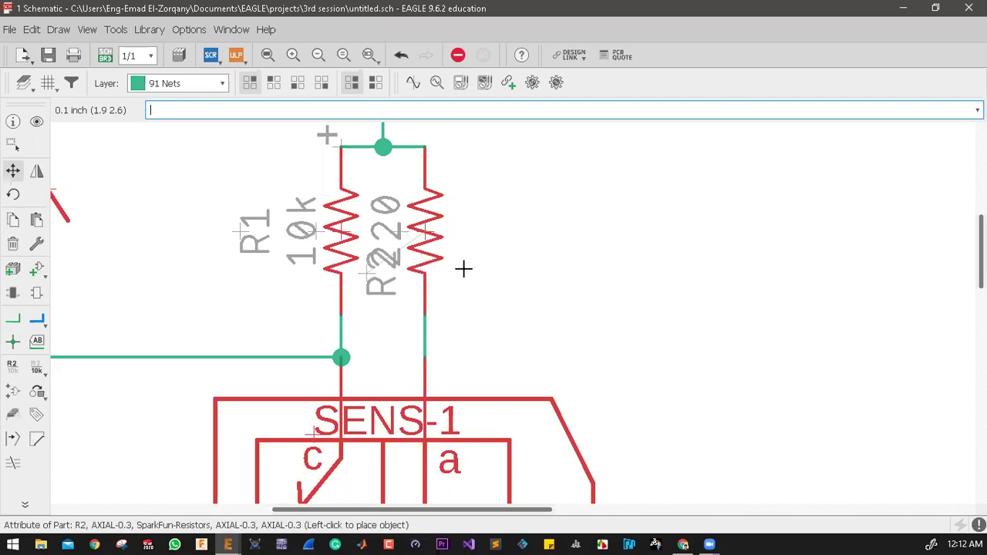
pyautogui.click(472, 242)
pyautogui.scroll(-1, 385, 300)
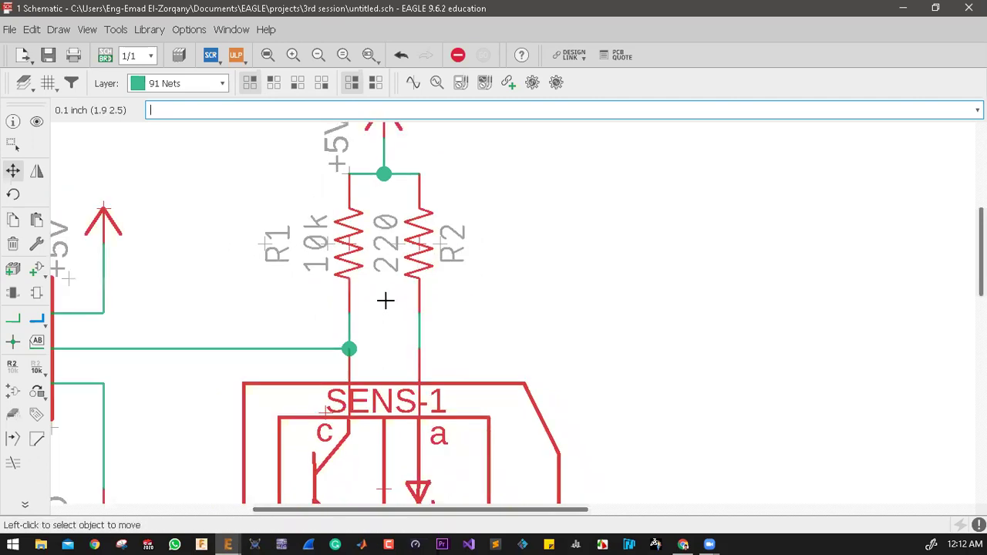
pyautogui.scroll(-2, 398, 303)
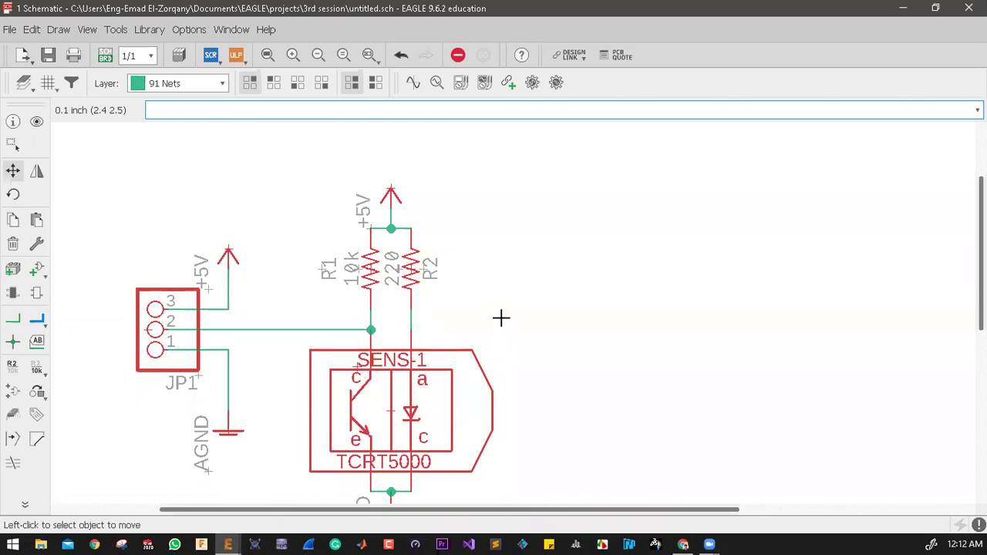
pyautogui.scroll(-1, 501, 318)
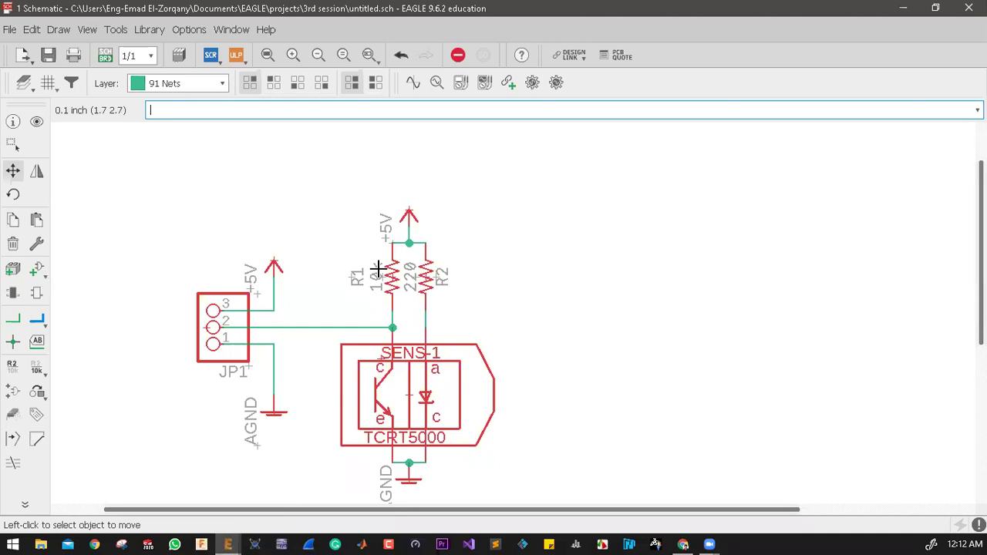
# Open the part library for adding, collapse the pinhead library and expand the Fusion Electronics Switch library
pyautogui.click(40, 281)
pyautogui.scroll(8, 297, 333)
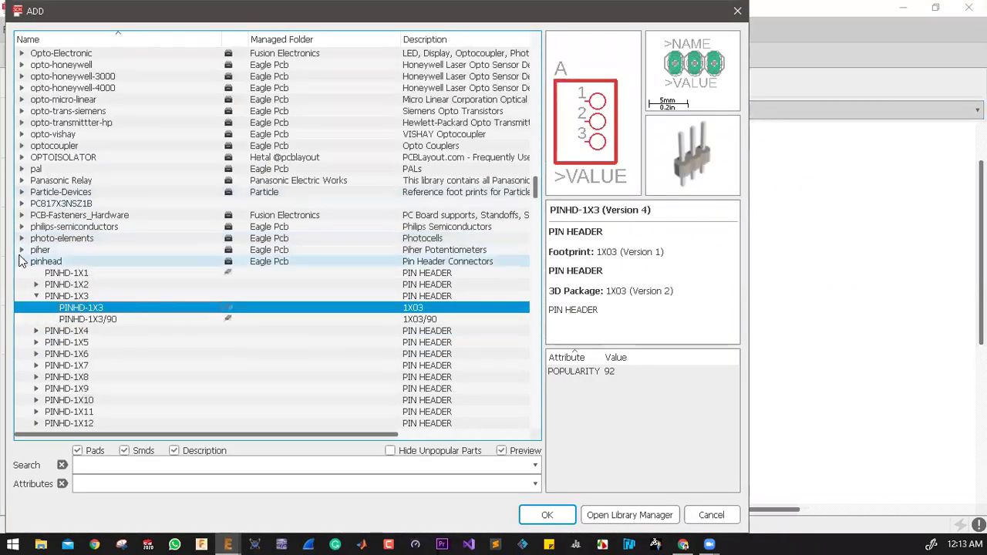
pyautogui.click(22, 261)
pyautogui.scroll(-18, 81, 259)
pyautogui.scroll(-15, 56, 291)
pyautogui.scroll(5, 66, 320)
pyautogui.scroll(-2, 68, 330)
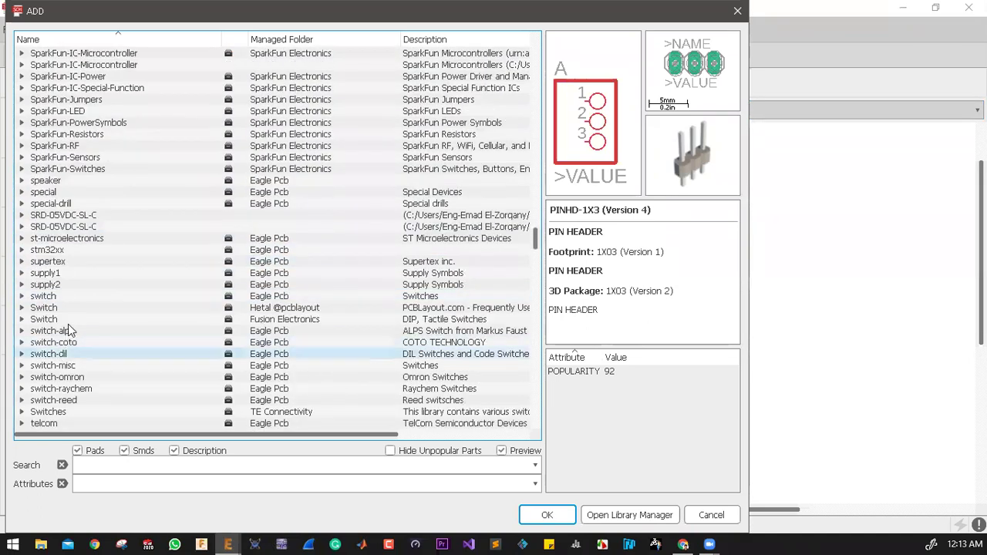
pyautogui.scroll(-2, 68, 330)
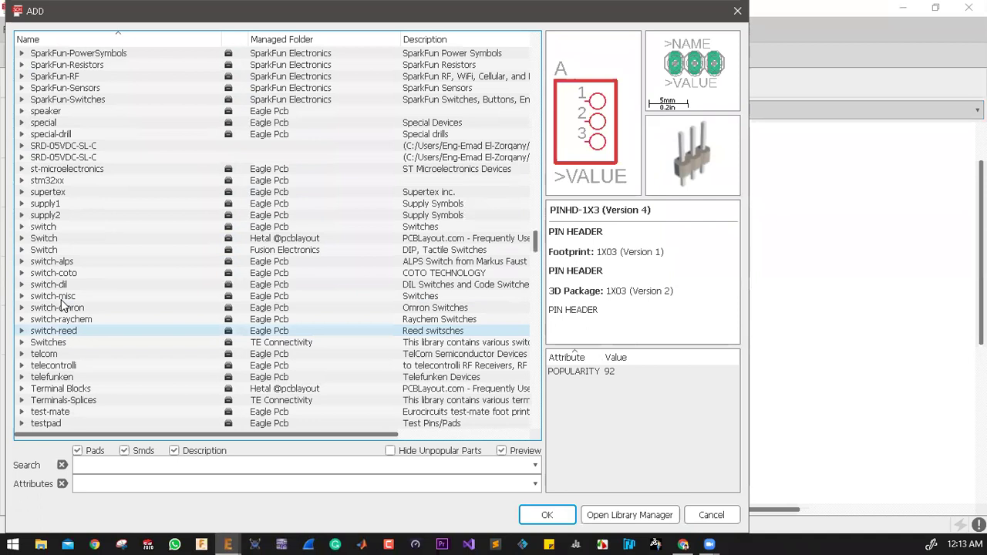
pyautogui.doubleClick(35, 251)
pyautogui.scroll(-3, 32, 258)
pyautogui.click(57, 215)
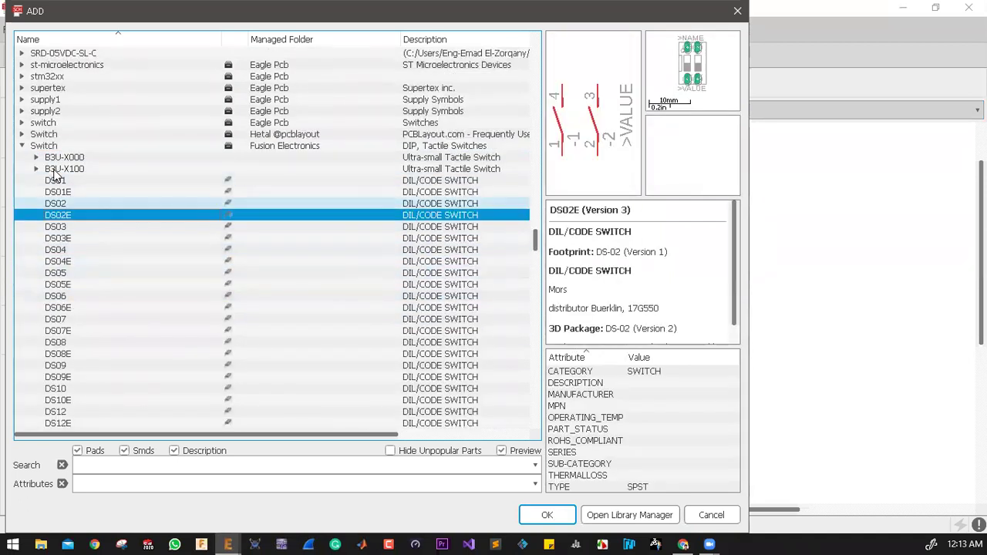
# Examine the package variants of the B3U-X000 tactile switch and their previews
pyautogui.click(54, 157)
pyautogui.click(36, 157)
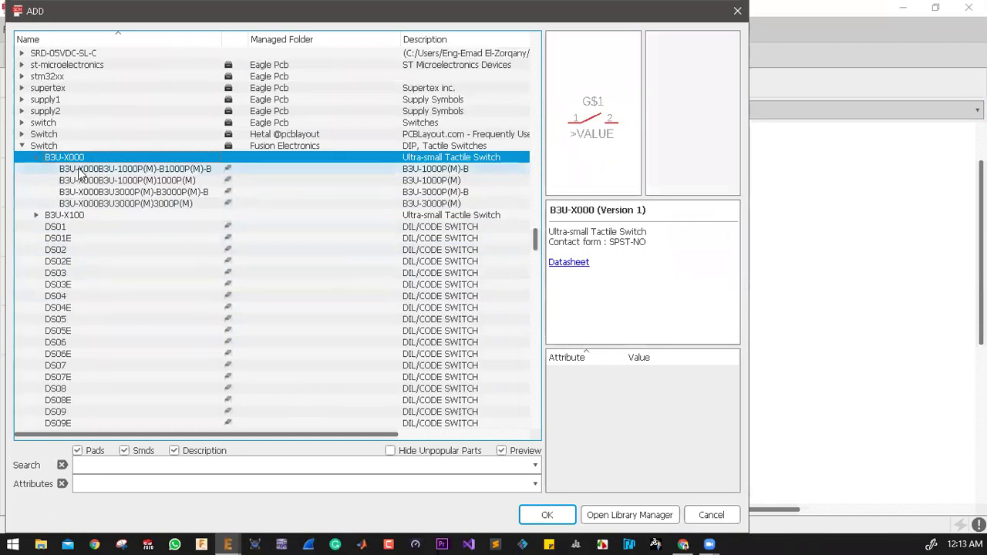
pyautogui.press('Down')
pyautogui.press('Down')
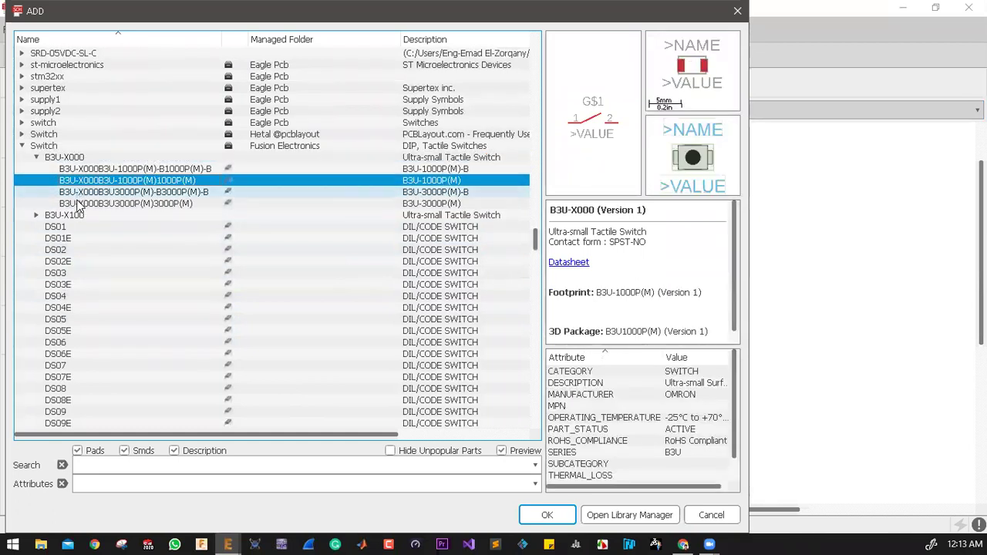
pyautogui.press('Down')
pyautogui.press('Down')
pyautogui.press('Up')
pyautogui.press('Up')
pyautogui.press('Up')
pyautogui.press('Up')
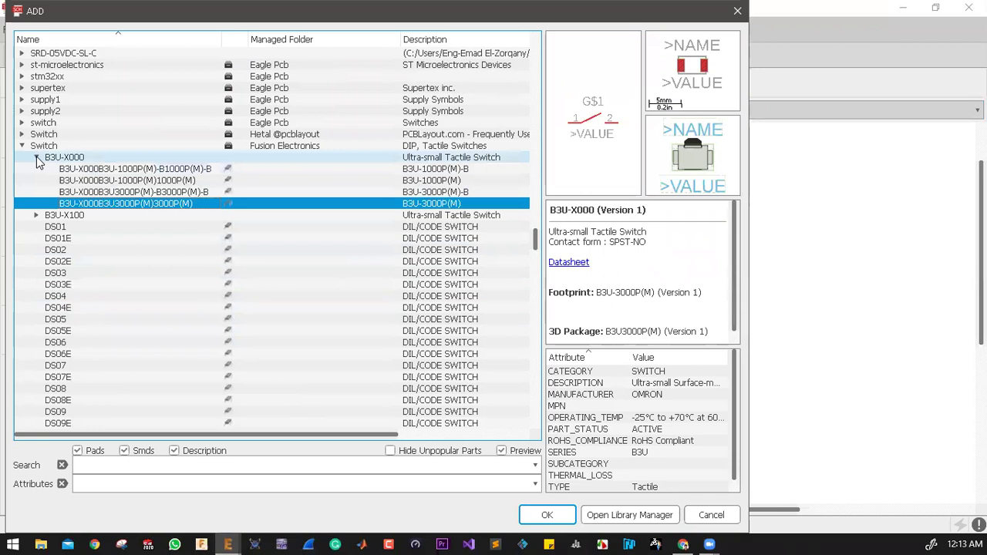
# Look through the DIL/code switches in the Fusion Electronics Switch library, including DS05, DS10E and DS12, and collapse the library
pyautogui.press('Left')
pyautogui.press('Down')
pyautogui.press('Down')
pyautogui.press('Down')
pyautogui.press('Down')
pyautogui.press('Down')
pyautogui.press('Down')
pyautogui.click(62, 272)
pyautogui.scroll(-2, 62, 278)
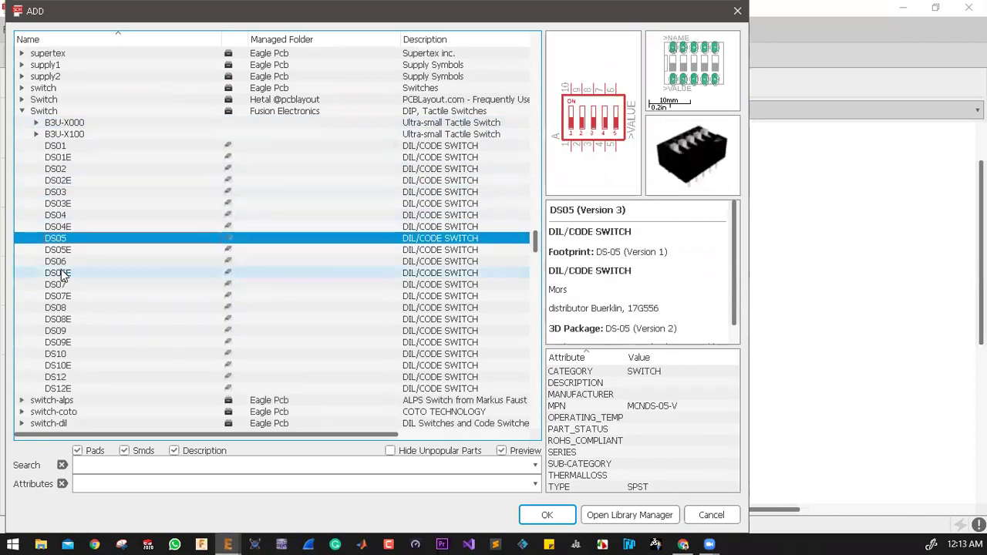
pyautogui.click(60, 284)
pyautogui.click(62, 332)
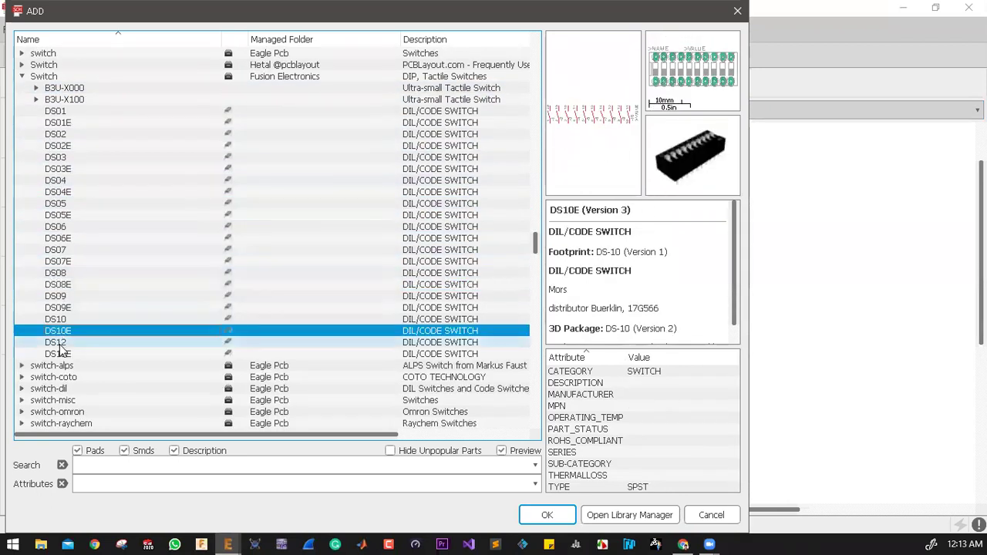
pyautogui.click(66, 344)
pyautogui.scroll(-2, 67, 351)
pyautogui.scroll(-2, 67, 352)
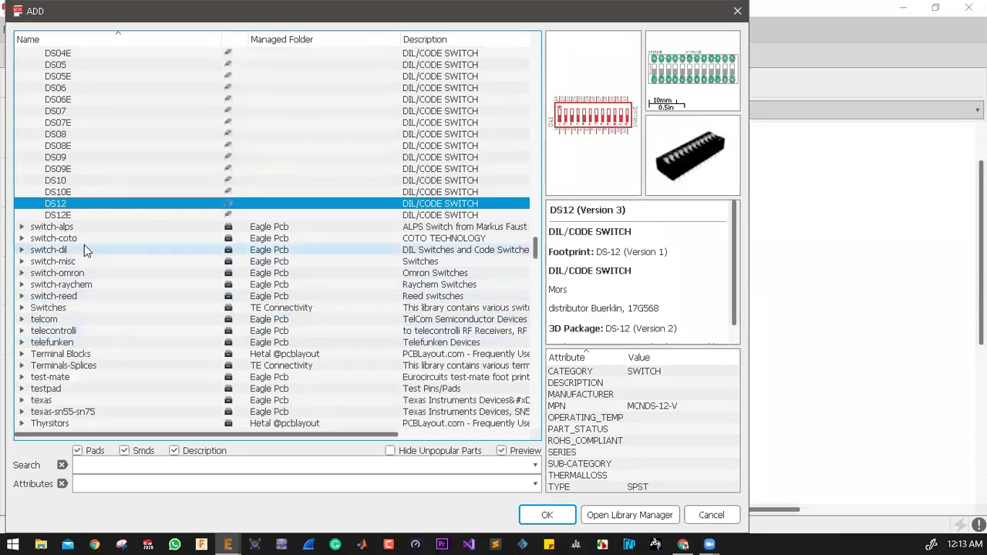
pyautogui.scroll(5, 84, 244)
pyautogui.click(22, 111)
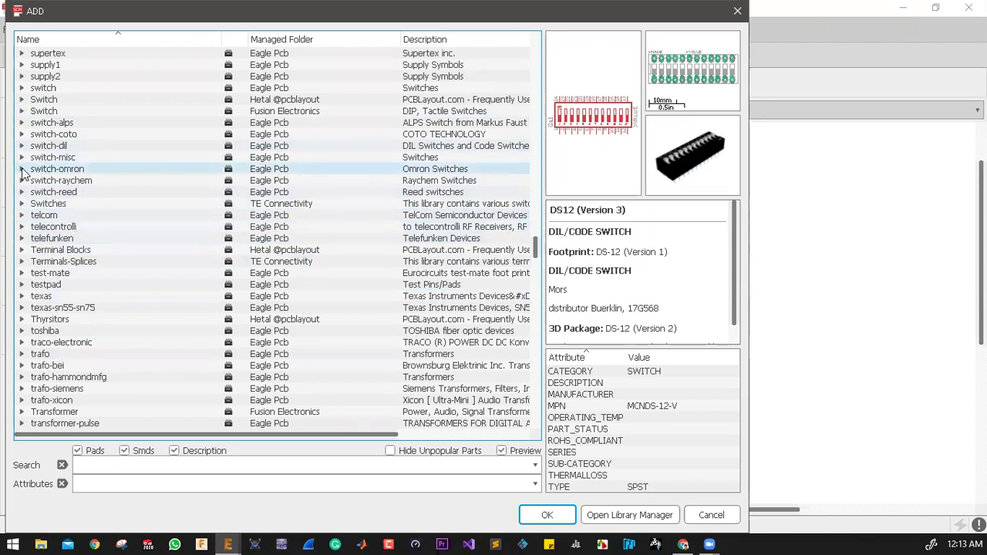
# Add the 10-XX switch from the switch-omron library to the right of the sensor, and leave the Add command
pyautogui.doubleClick(77, 169)
pyautogui.click(67, 182)
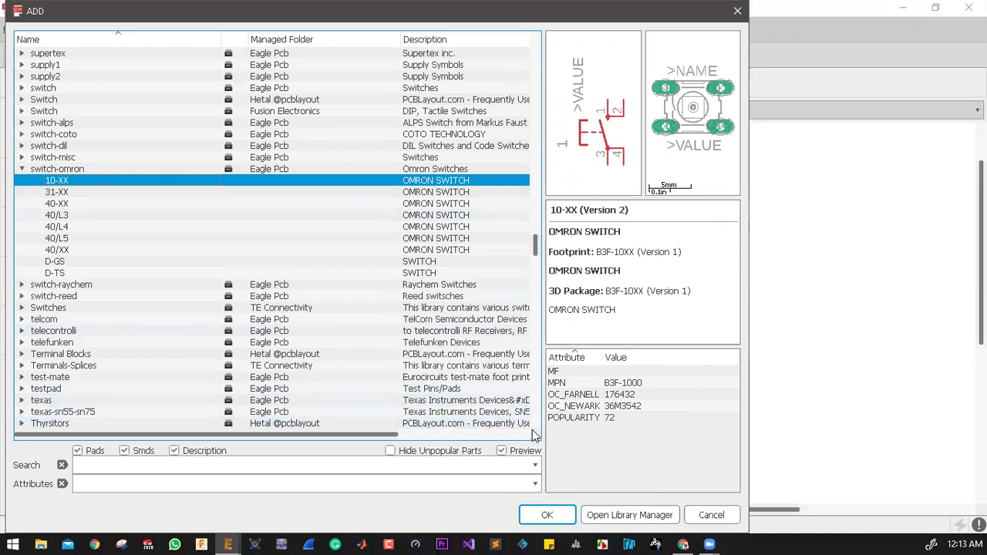
pyautogui.click(548, 516)
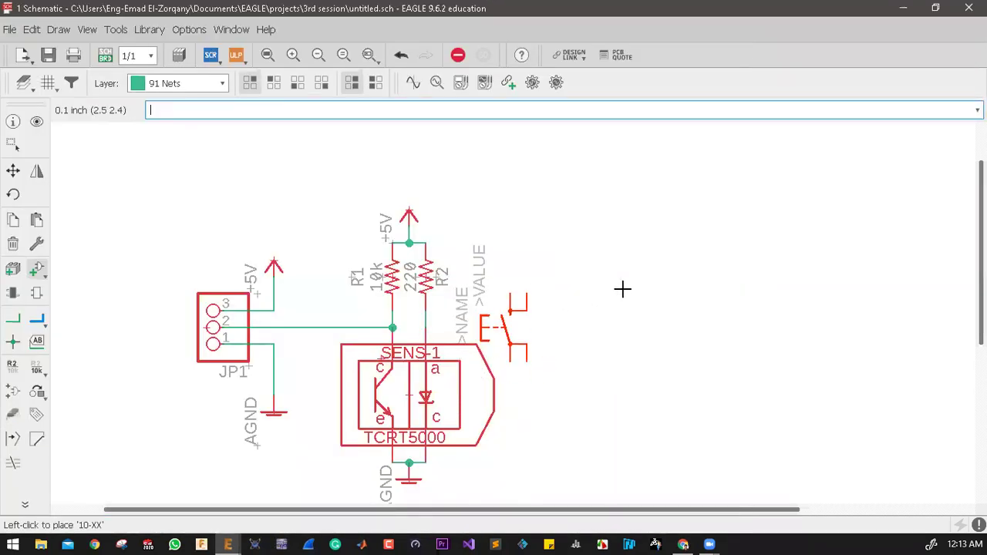
pyautogui.click(656, 344)
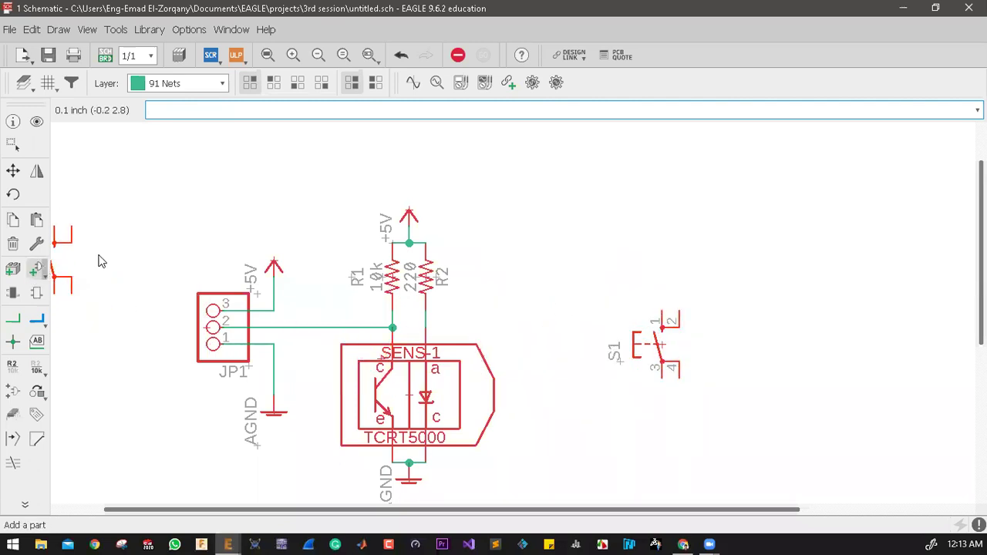
pyautogui.press('Escape')
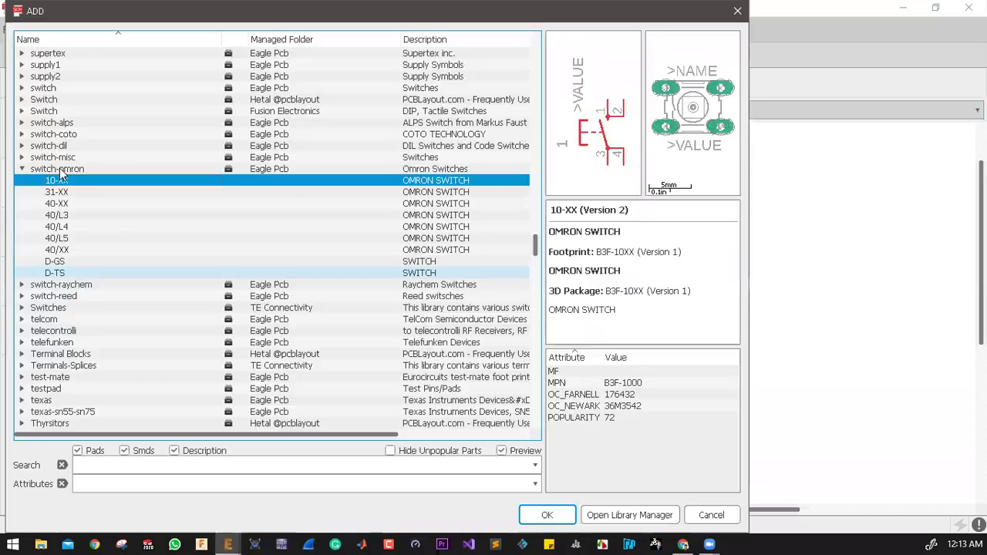
pyautogui.click(22, 169)
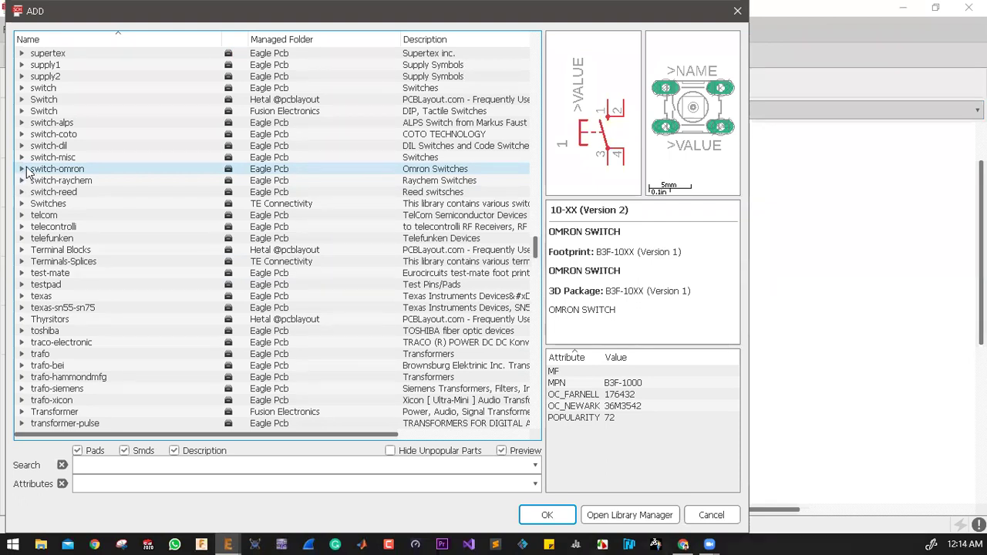
pyautogui.scroll(15, 103, 182)
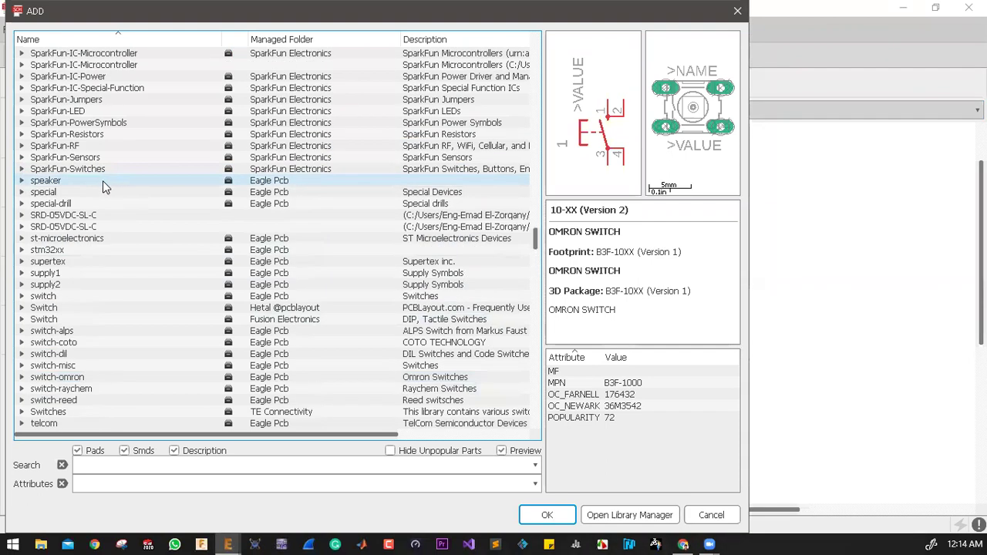
pyautogui.scroll(20, 102, 180)
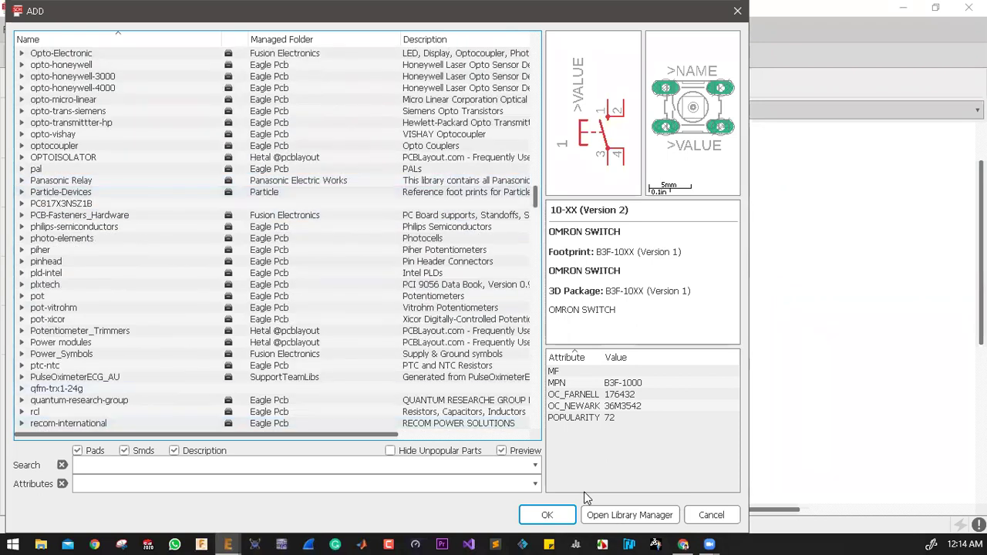
pyautogui.click(731, 516)
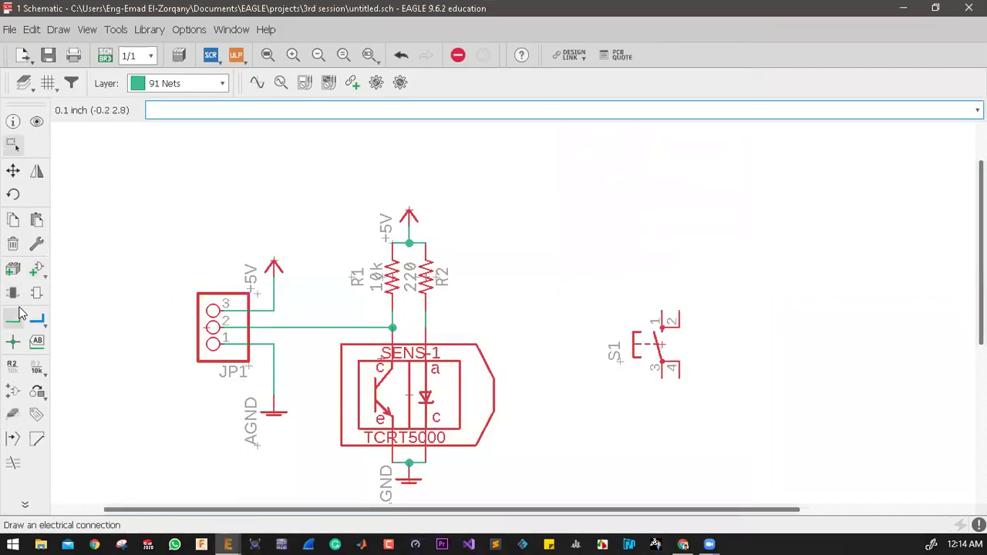
# Copy resistor R2 to just above switch S1, in line with its pin 1
pyautogui.click(12, 219)
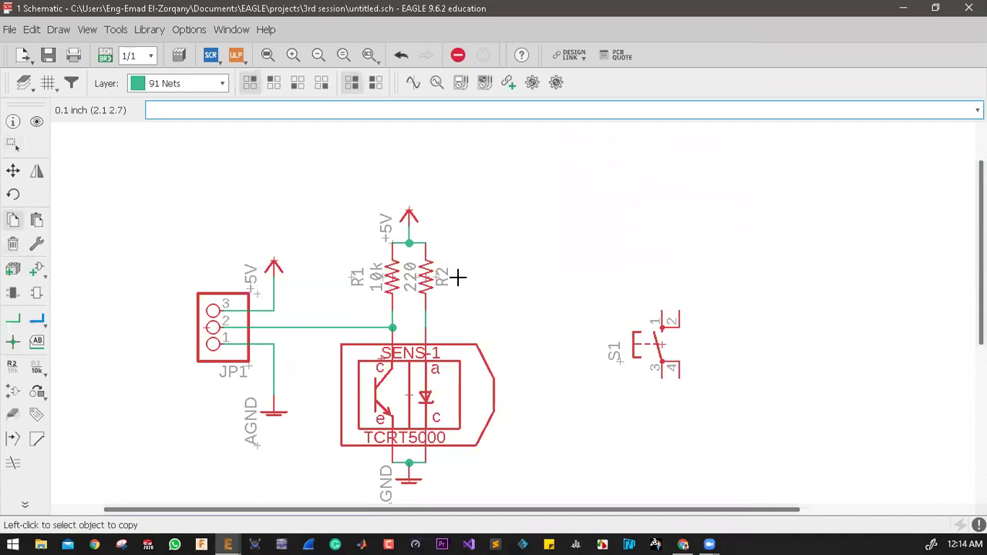
pyautogui.click(430, 275)
pyautogui.click(436, 262)
pyautogui.click(427, 279)
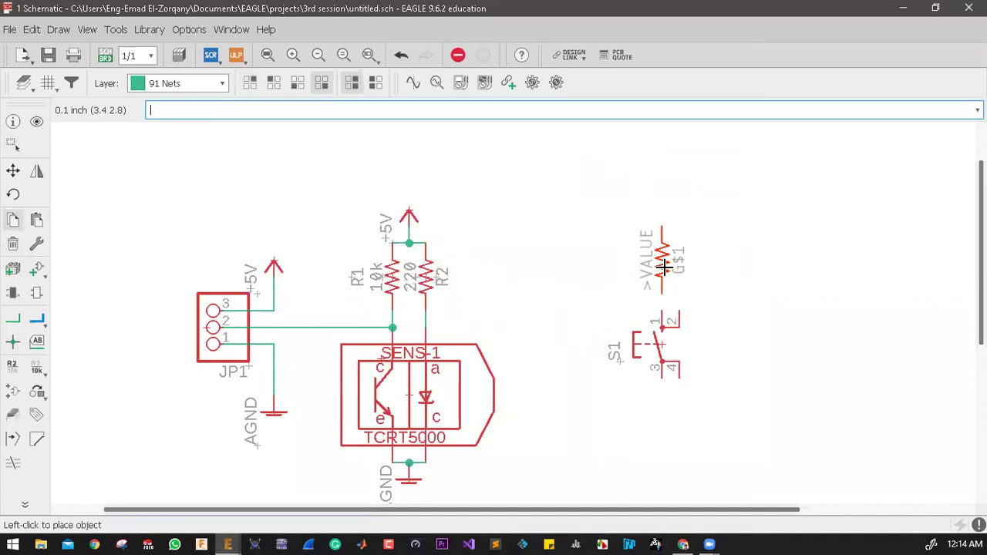
pyautogui.click(664, 266)
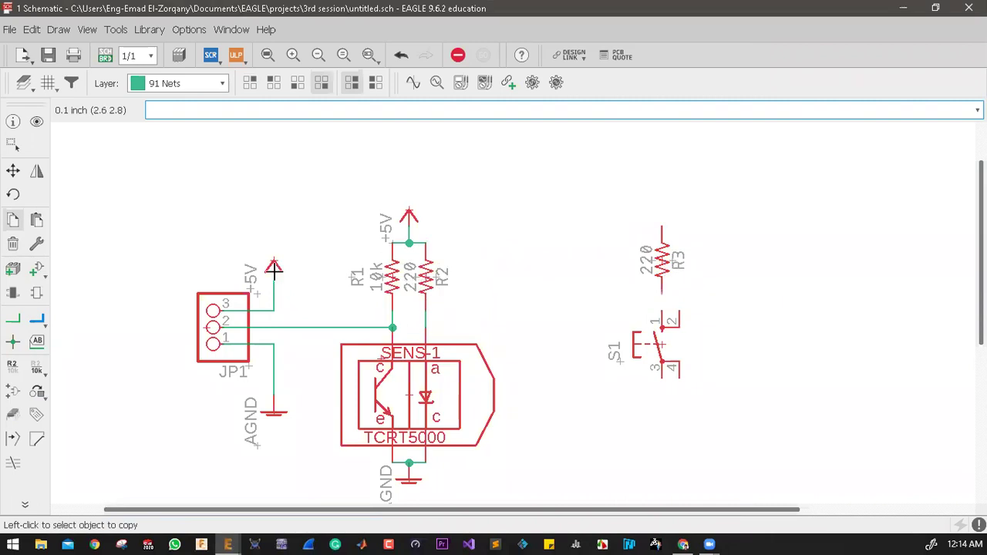
# Wire R3's lower end to S1 pins 1 and 2, join pins 3 and 4, and draw a short net up from R3
pyautogui.click(13, 322)
pyautogui.click(661, 294)
pyautogui.click(679, 311)
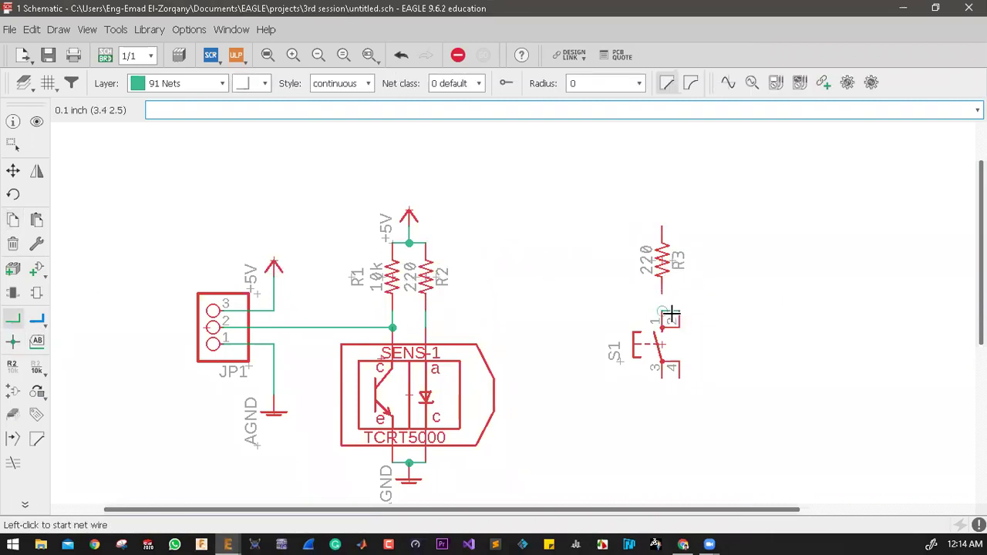
pyautogui.click(670, 376)
pyautogui.press('Escape')
pyautogui.click(661, 226)
pyautogui.doubleClick(657, 203)
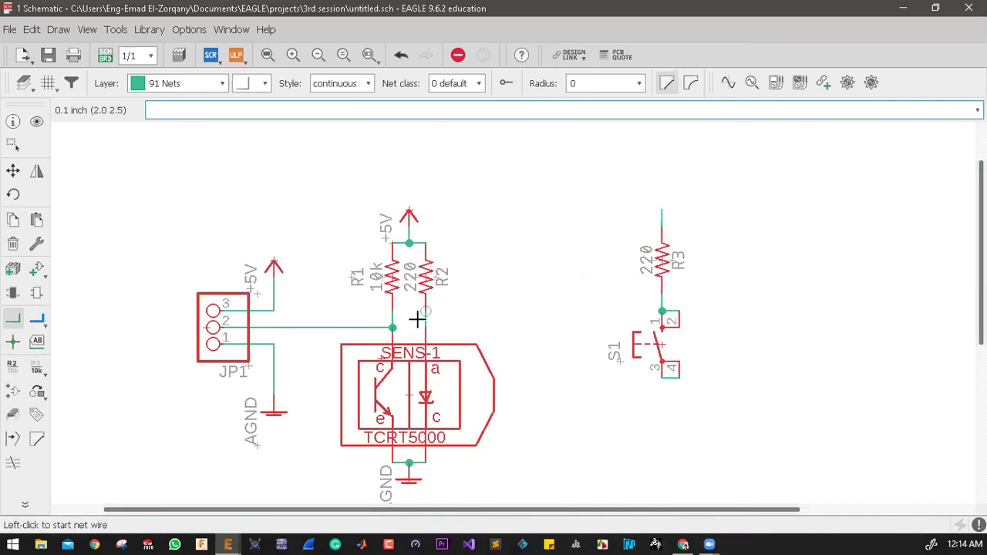
# Copy a +5V symbol onto the net above R3 and an AGND symbol onto S1 pin 3, accepting the net's rename to AGND
pyautogui.click(12, 220)
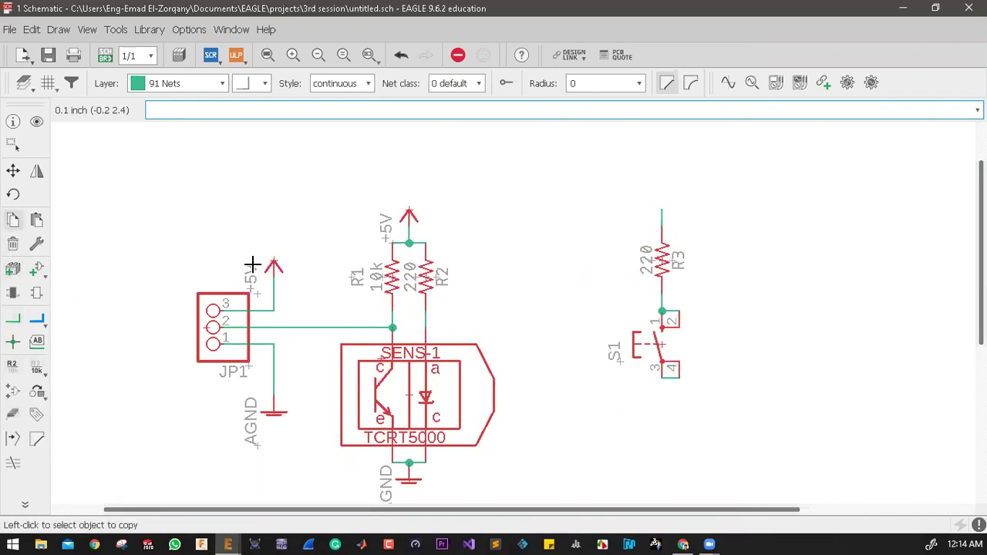
pyautogui.click(272, 265)
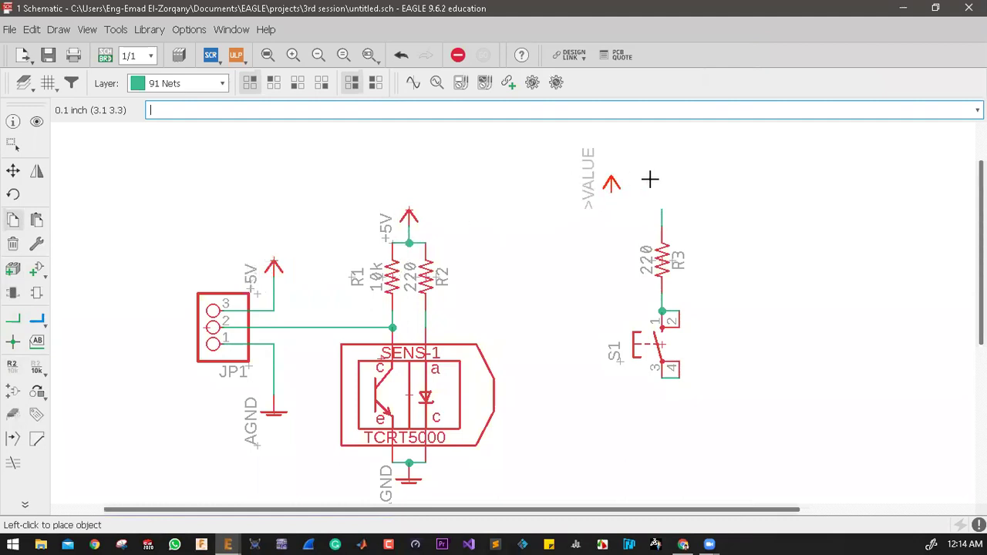
pyautogui.click(663, 200)
pyautogui.click(706, 224)
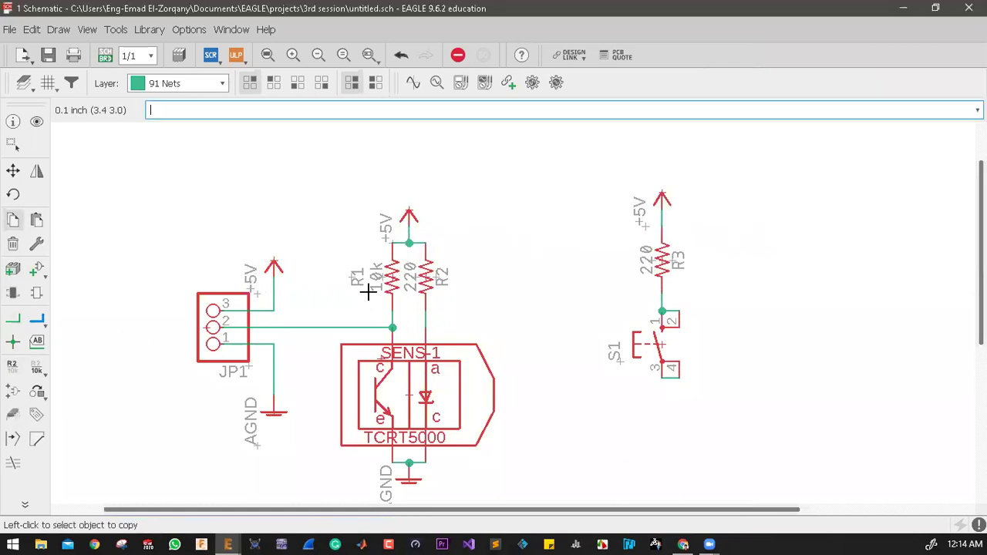
pyautogui.click(408, 480)
pyautogui.click(661, 377)
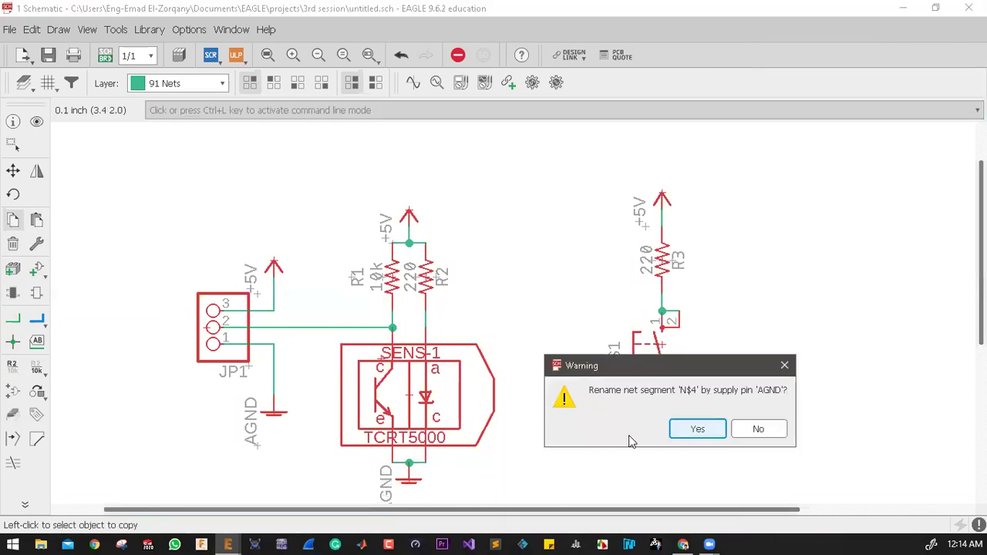
pyautogui.click(710, 434)
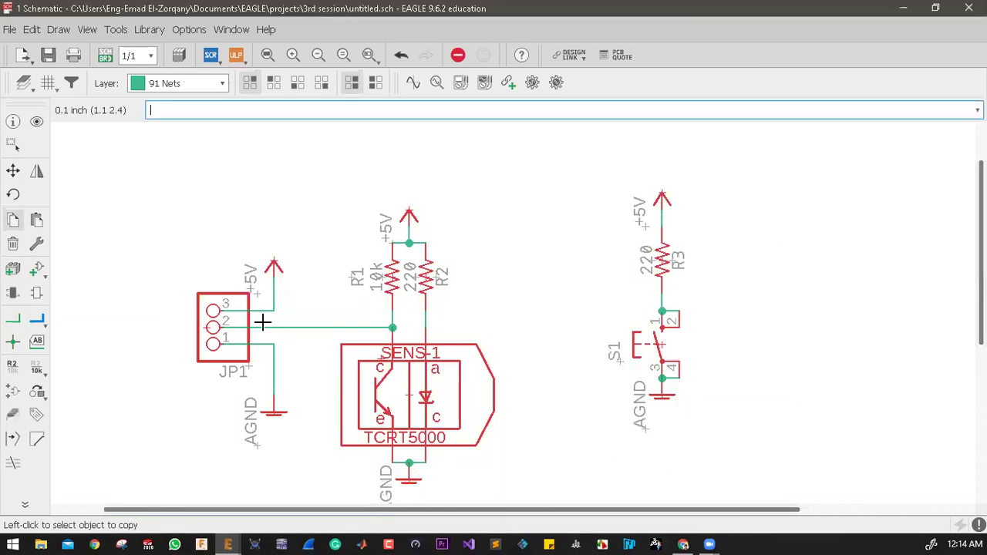
# Draw a horizontal net from the junction of R3 and S1 pin 1 away from the switch, ending it in open space
pyautogui.click(13, 319)
pyautogui.click(662, 311)
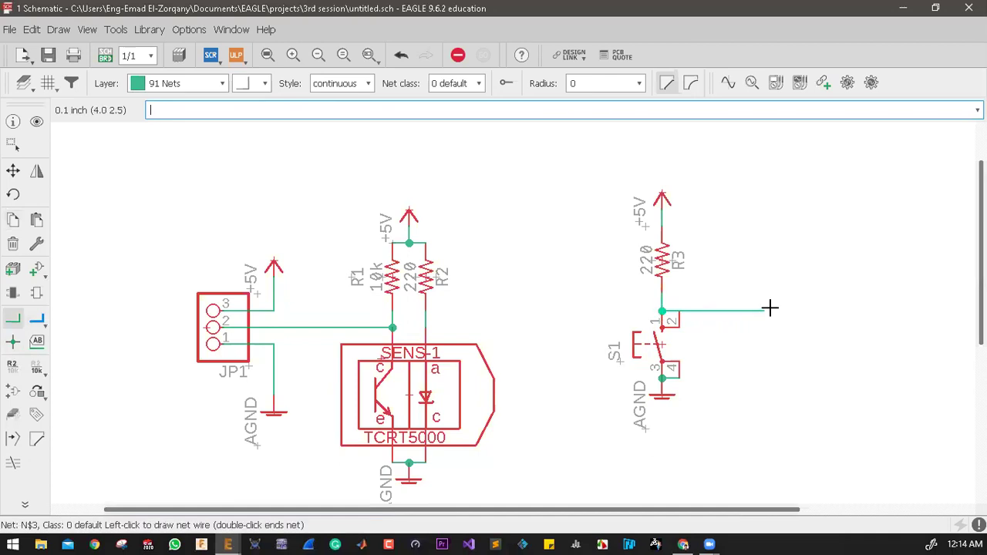
pyautogui.doubleClick(746, 309)
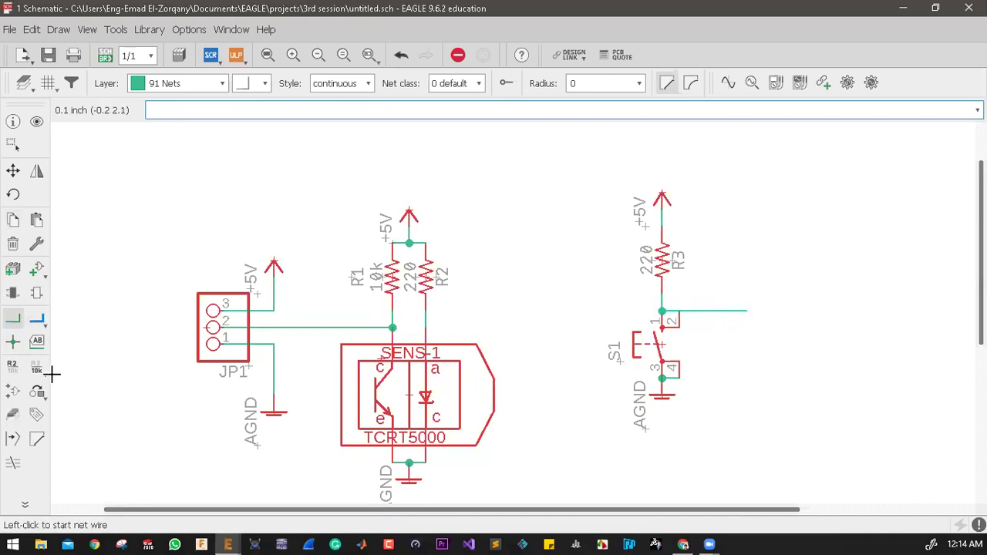
# Place a plain label on the switch's output net, and try adding a flag-style cross-reference label at its end
pyautogui.click(37, 341)
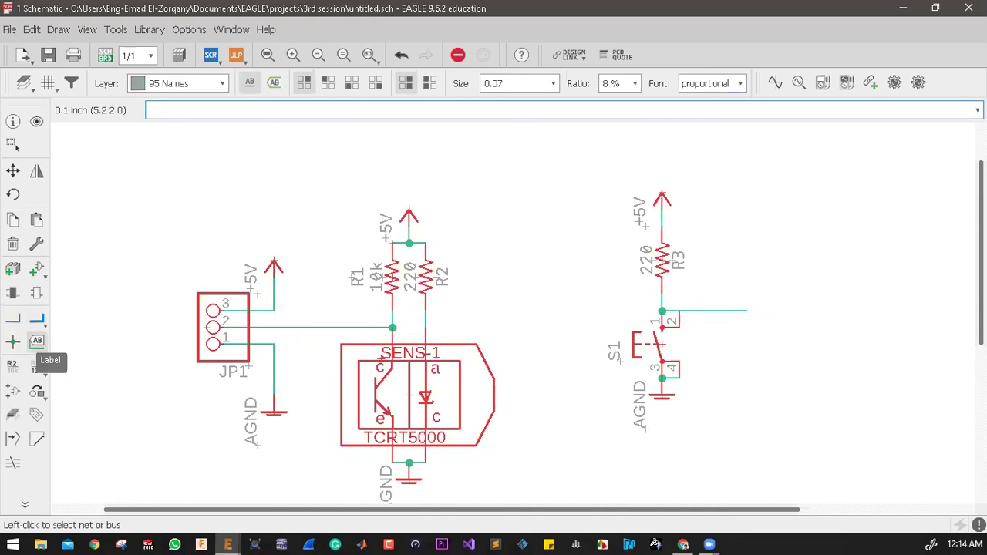
pyautogui.click(740, 309)
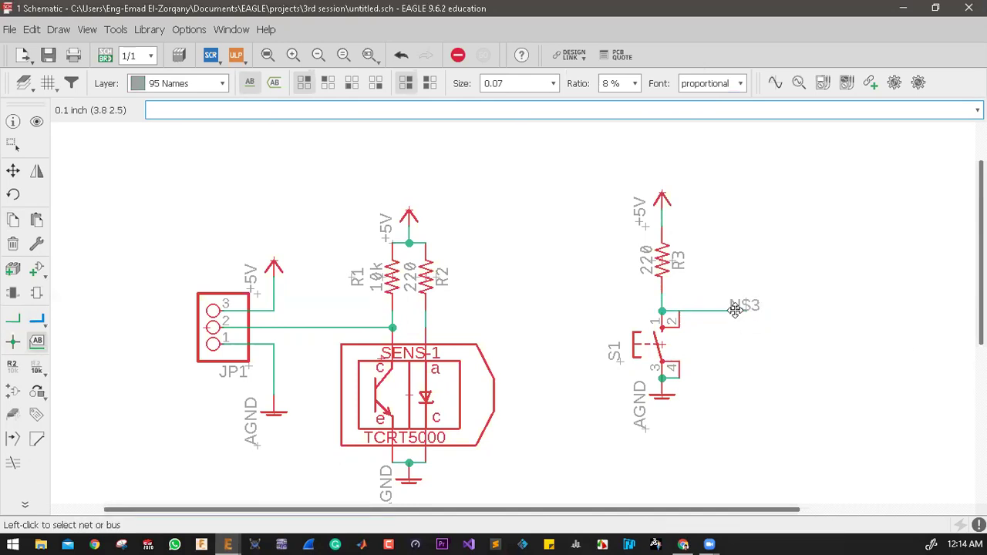
pyautogui.click(274, 83)
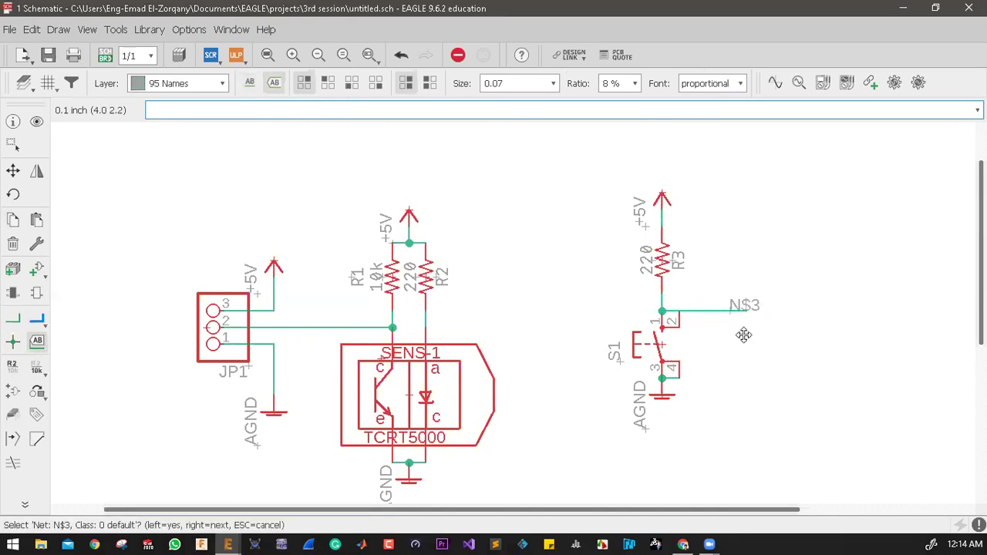
pyautogui.click(728, 310)
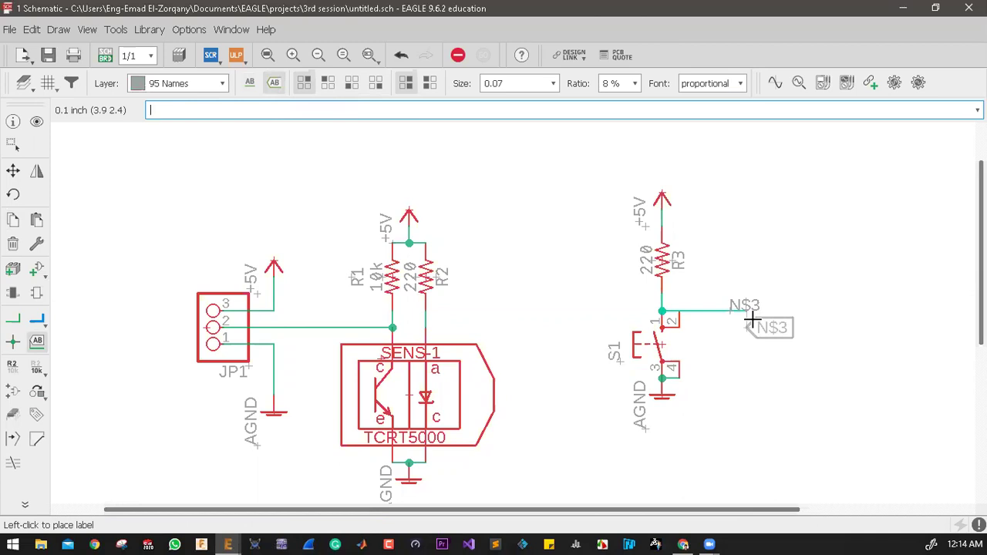
pyautogui.click(751, 318)
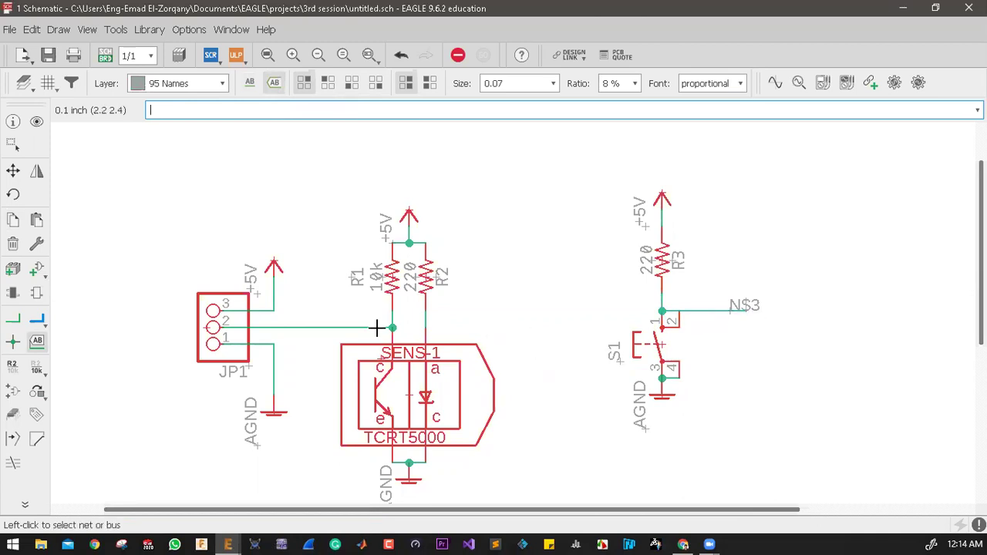
# Rename the switch's output net to OUTPUT with label placement enabled, and put the flag-style label at the end of the wire
pyautogui.click(12, 363)
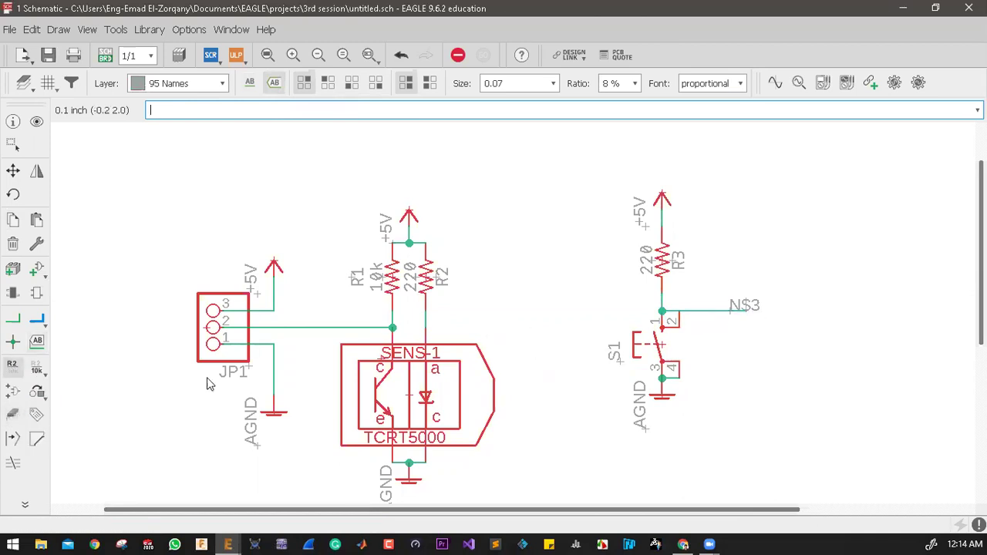
pyautogui.click(740, 316)
pyautogui.click(740, 317)
pyautogui.click(518, 316)
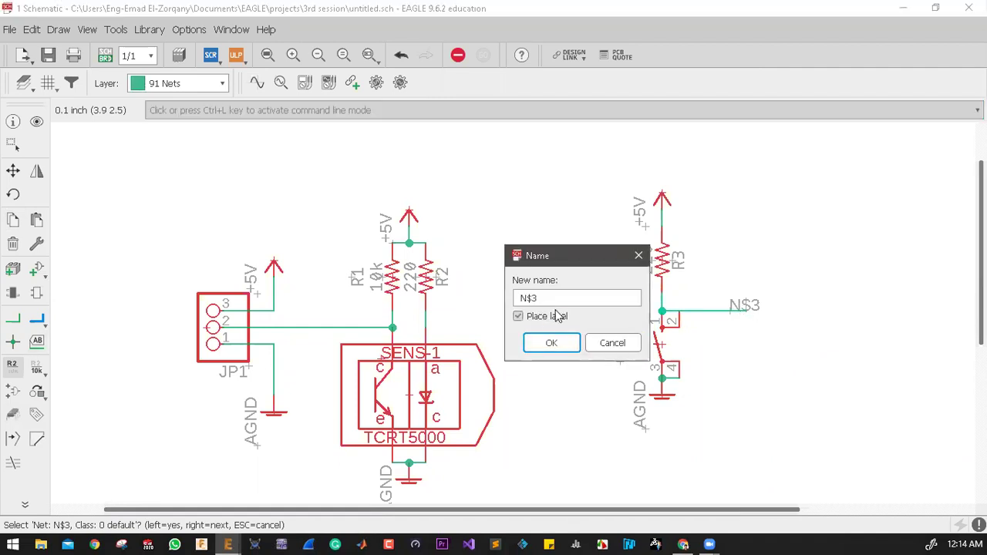
pyautogui.write('OUTPUT')
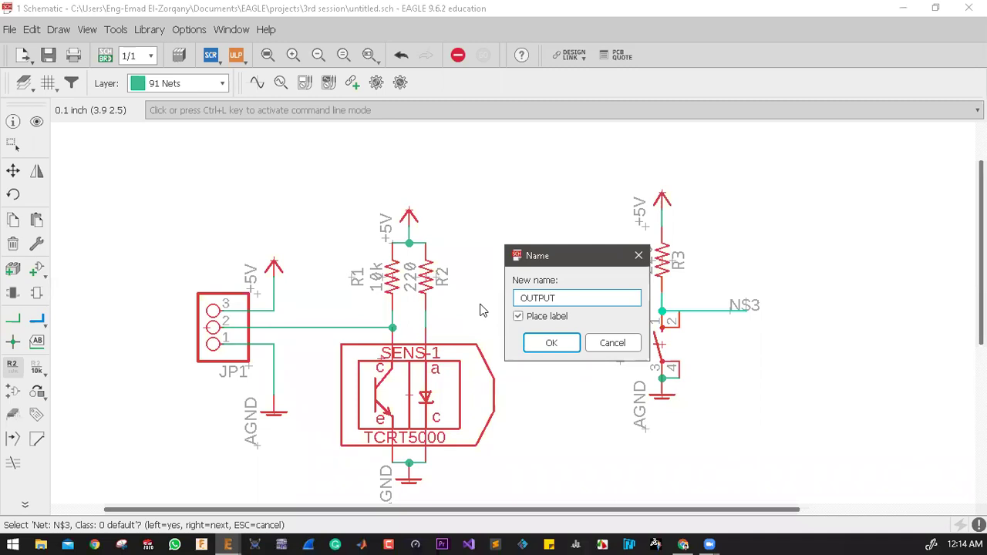
pyautogui.press('Return')
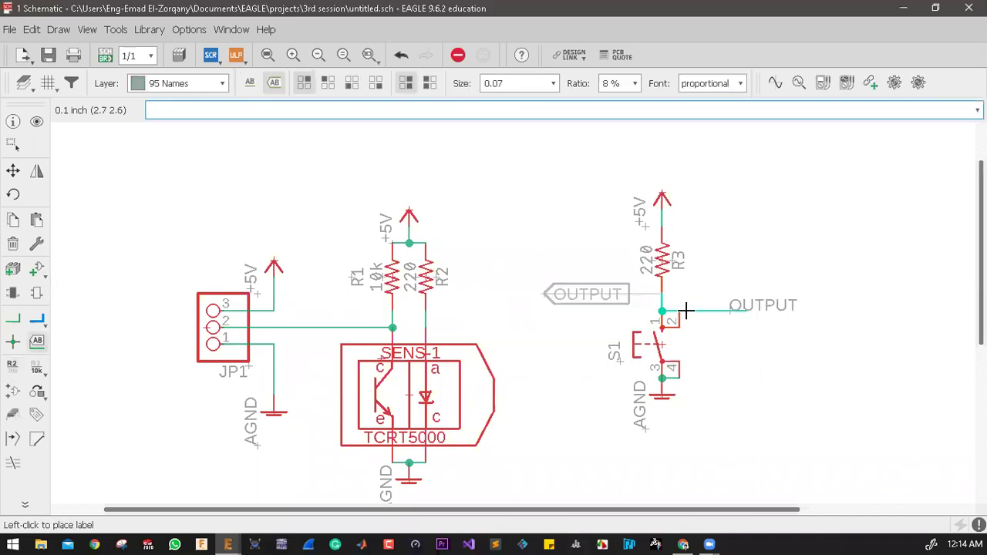
pyautogui.click(740, 310)
# Delete the plain OUTPUT label that overlaps the flag-style one
pyautogui.scroll(5, 740, 310)
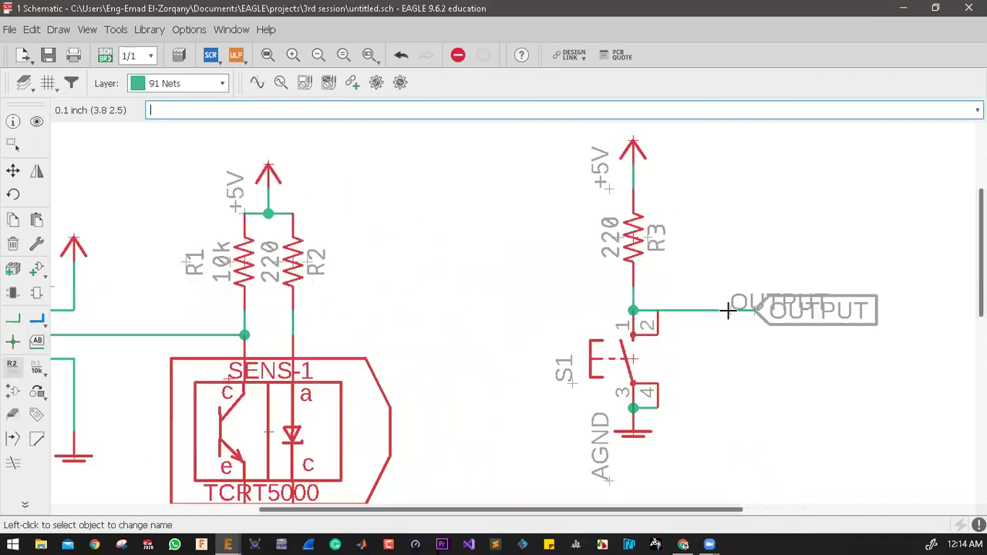
pyautogui.rightClick(734, 310)
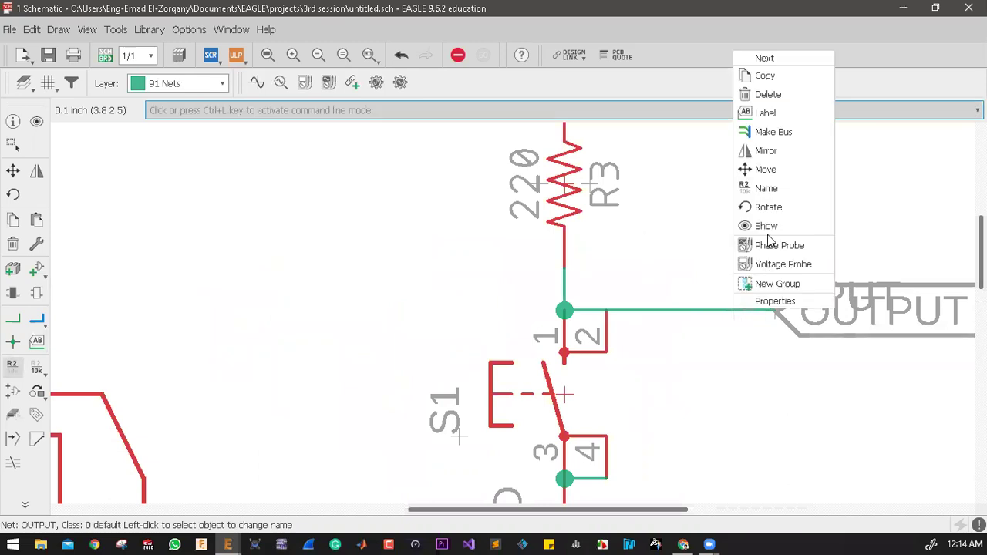
pyautogui.click(767, 94)
pyautogui.scroll(-5, 671, 347)
pyautogui.scroll(5, 769, 427)
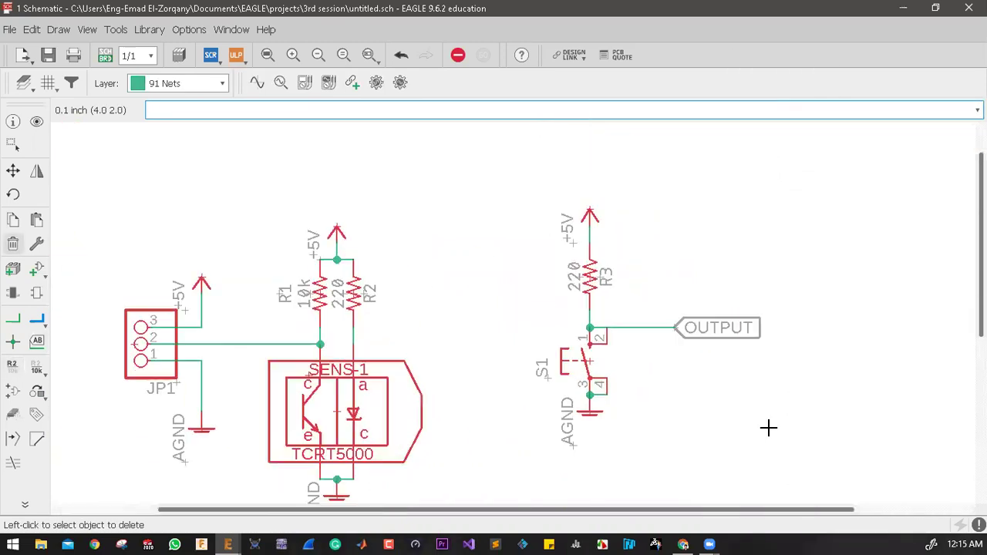
pyautogui.scroll(-2, 815, 332)
pyautogui.scroll(1, 824, 325)
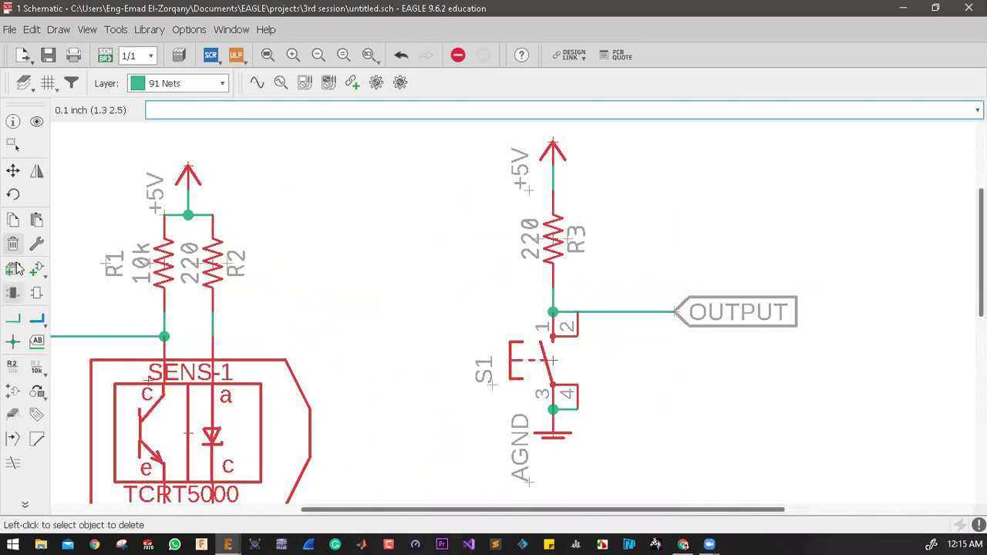
# Set the value of resistor R3 to 10k, accepting the change for a part without a user-definable value
pyautogui.click(36, 368)
pyautogui.click(555, 248)
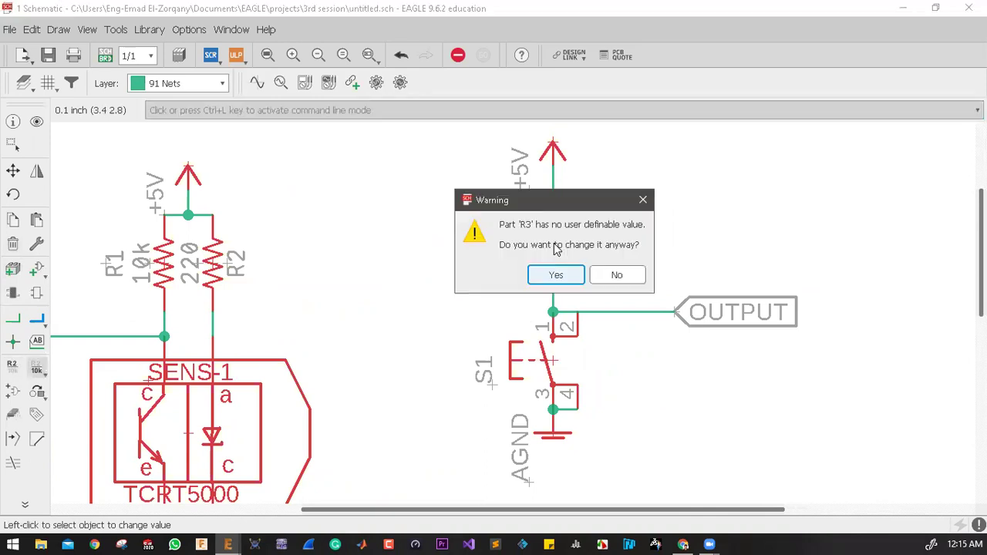
pyautogui.press('Return')
pyautogui.write('10k')
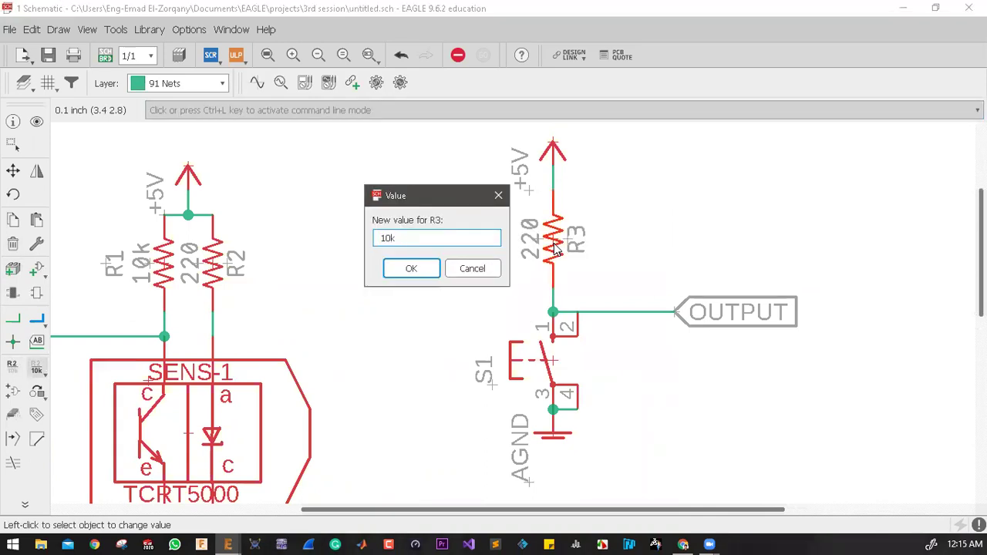
pyautogui.press('Return')
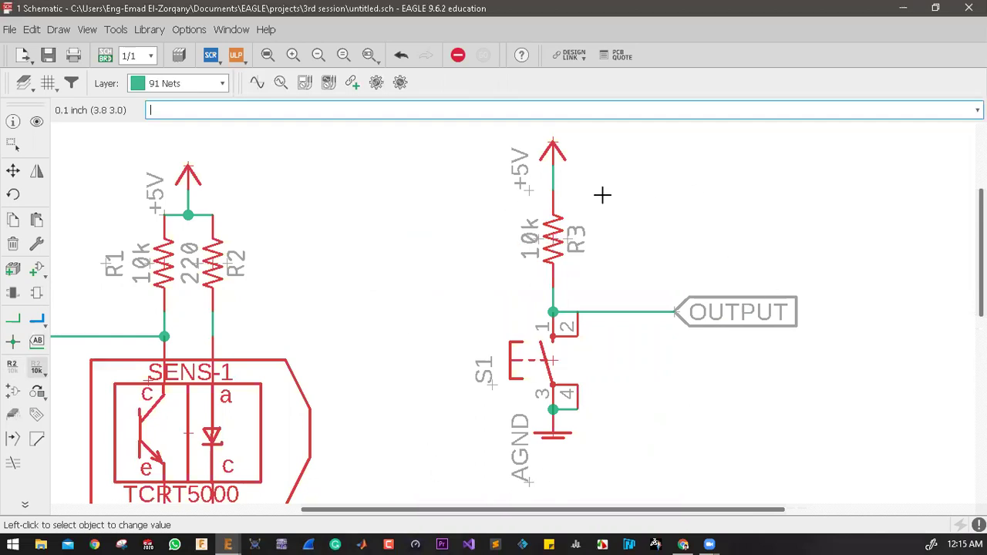
# Copy resistor R3, rotate it horizontally, and insert it in the OUTPUT net between S1 and the flag, accepting the short warning
pyautogui.scroll(-3, 469, 306)
pyautogui.scroll(4, 713, 308)
pyautogui.scroll(-1, 714, 297)
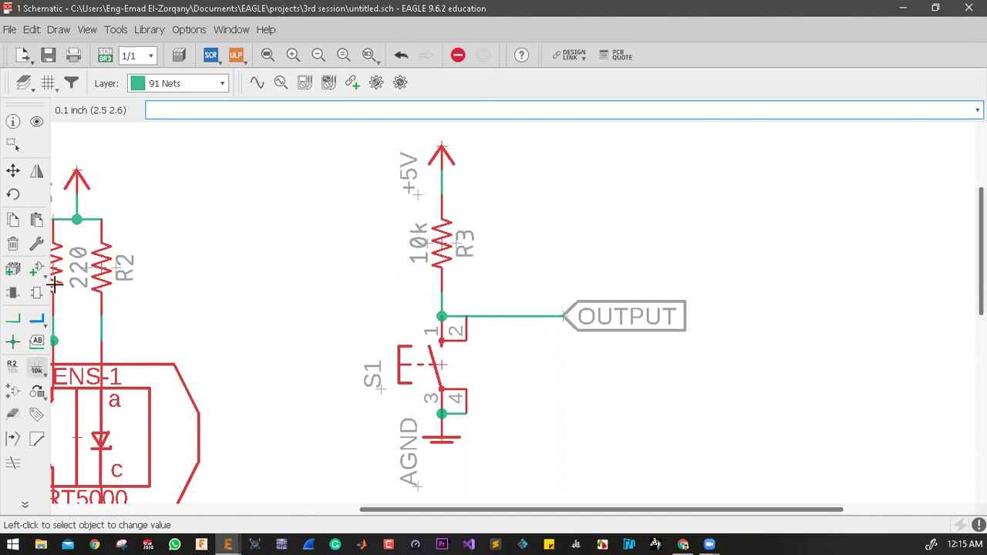
pyautogui.click(13, 220)
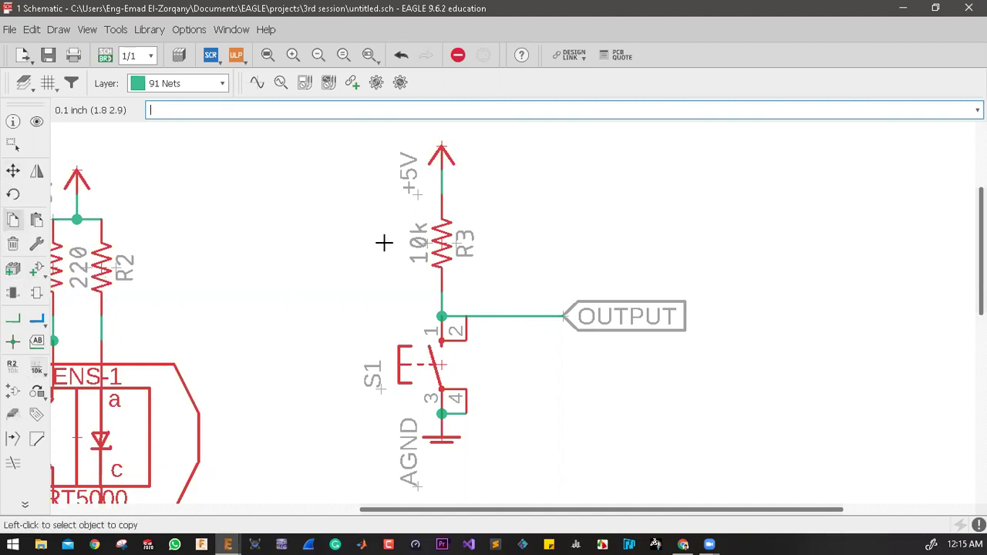
pyautogui.click(429, 235)
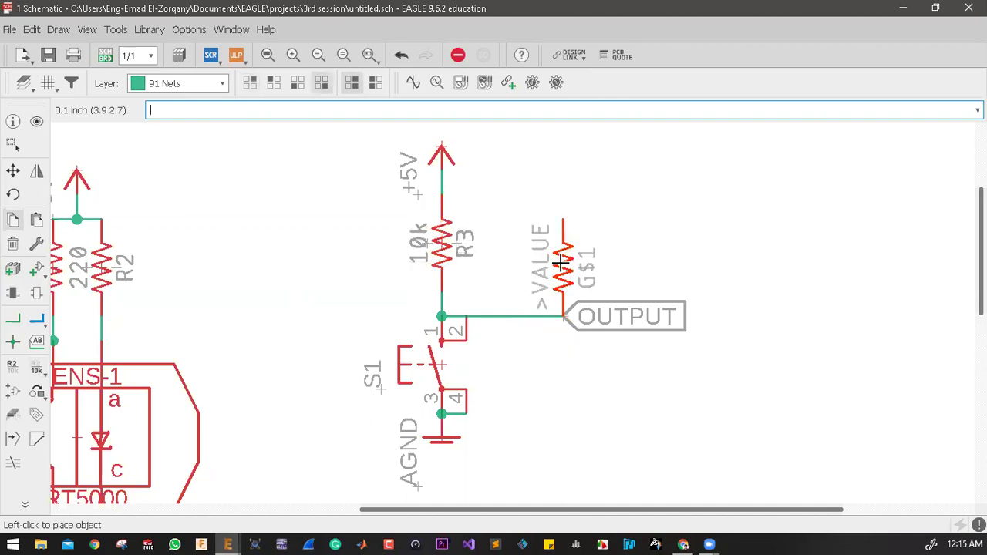
pyautogui.rightClick(511, 311)
pyautogui.click(510, 311)
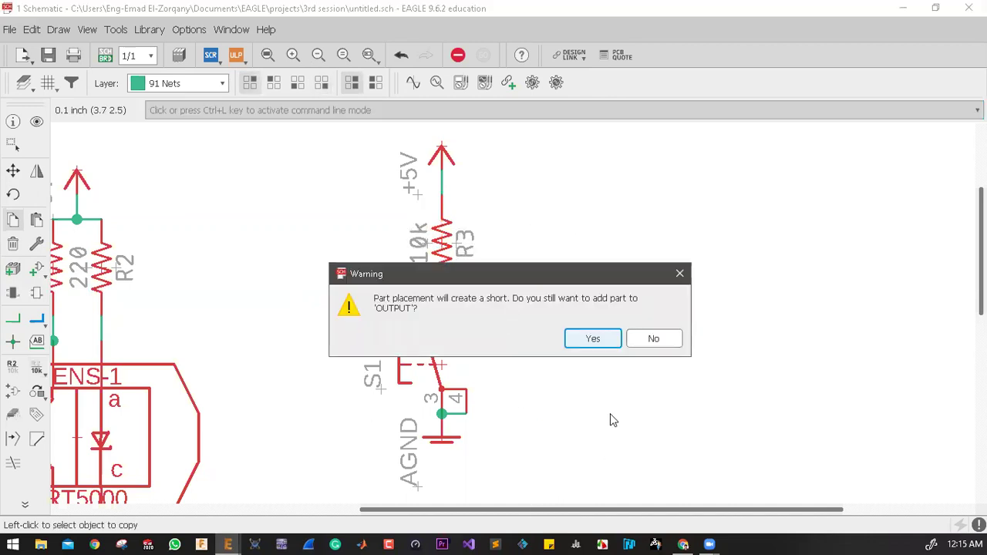
pyautogui.click(592, 343)
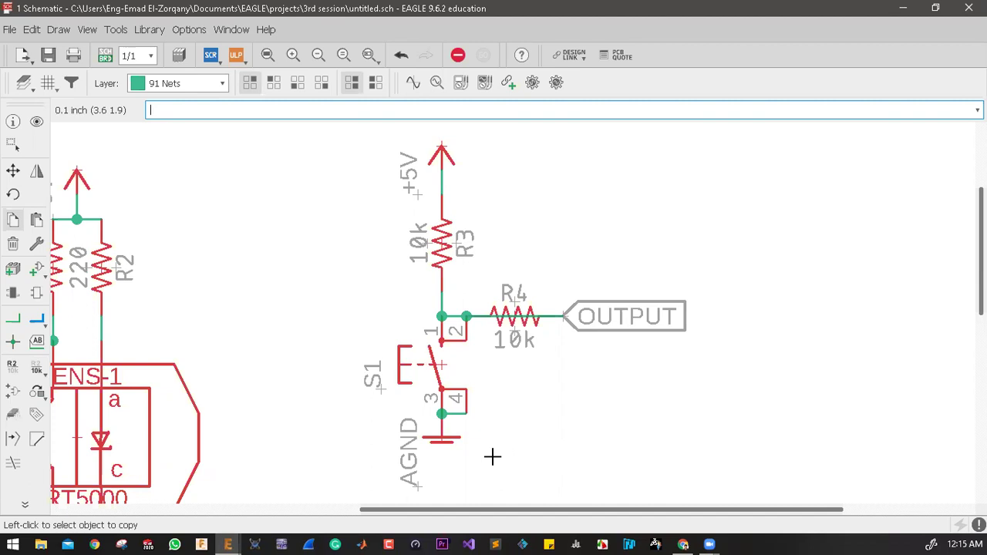
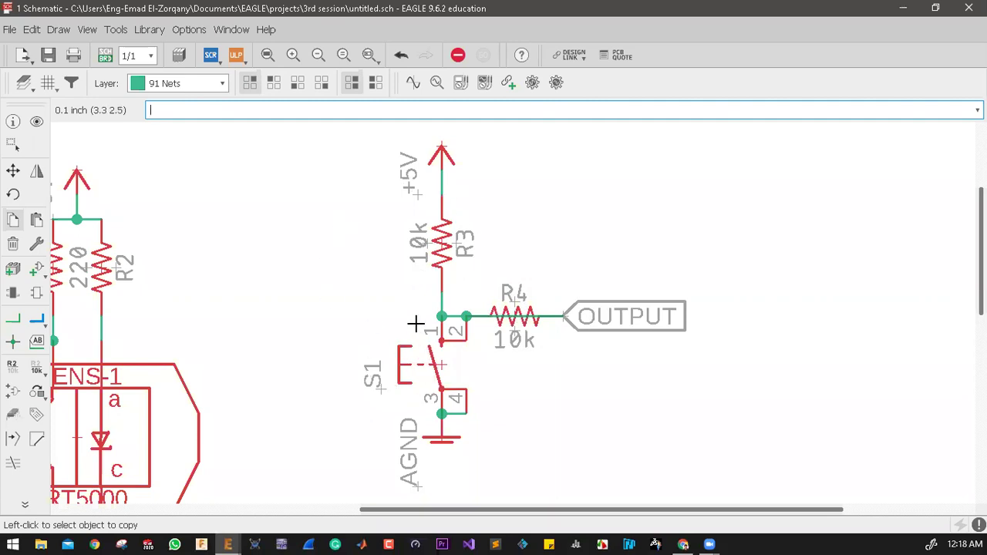
# Group the whole push-button circuit with S1, R3, R4, its supply symbols and the OUTPUT flag, and delete it
pyautogui.scroll(-2, 415, 324)
pyautogui.scroll(1, 489, 397)
pyautogui.scroll(-1, 489, 396)
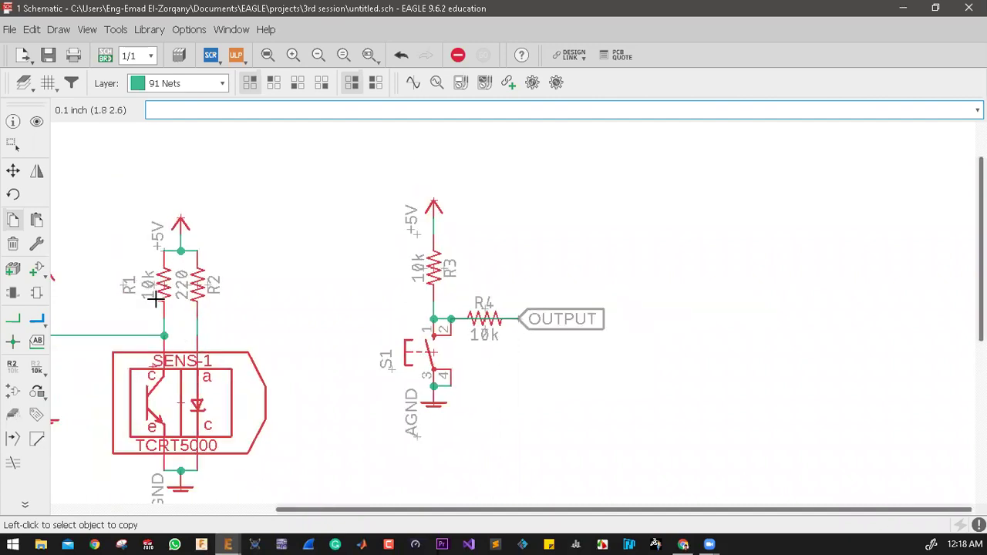
pyautogui.scroll(-3, 258, 311)
pyautogui.scroll(4, 211, 315)
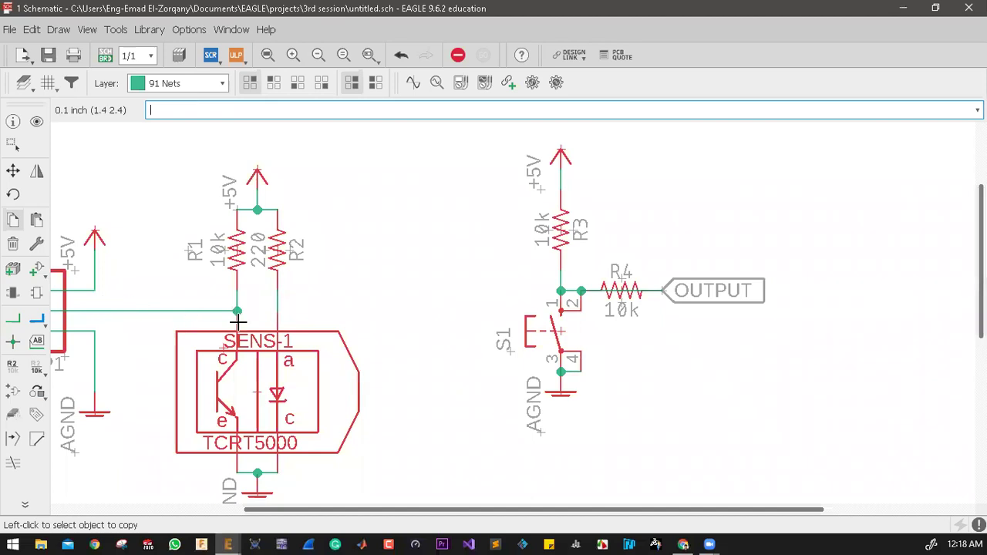
pyautogui.scroll(-1, 309, 339)
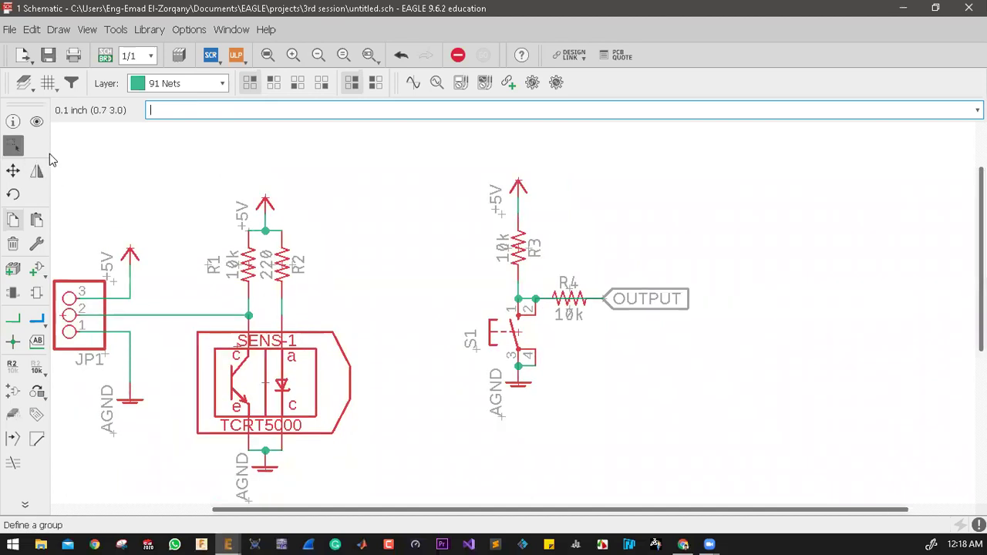
pyautogui.click(11, 144)
pyautogui.moveTo(681, 377); pyautogui.dragTo(746, 449)
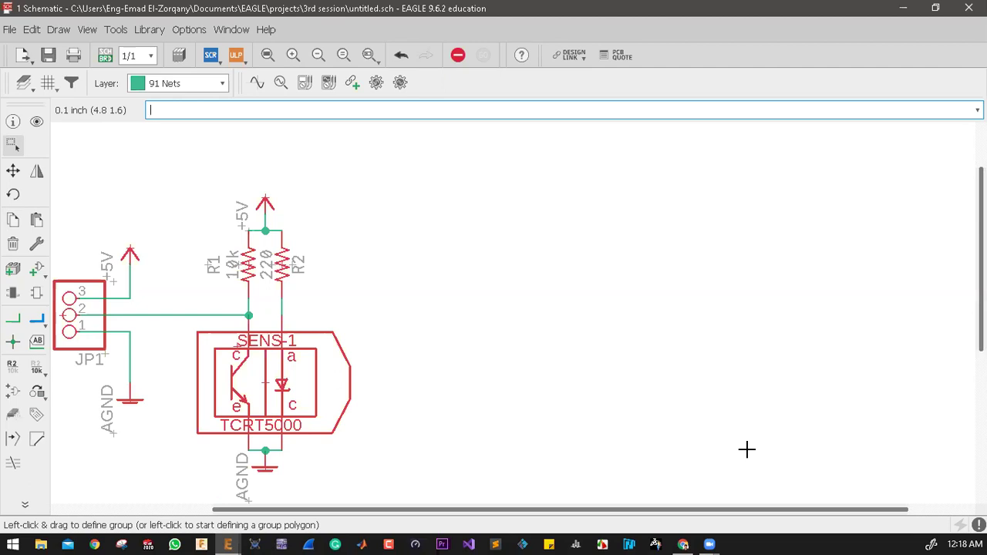
pyautogui.scroll(-1, 751, 427)
pyautogui.scroll(-2, 463, 401)
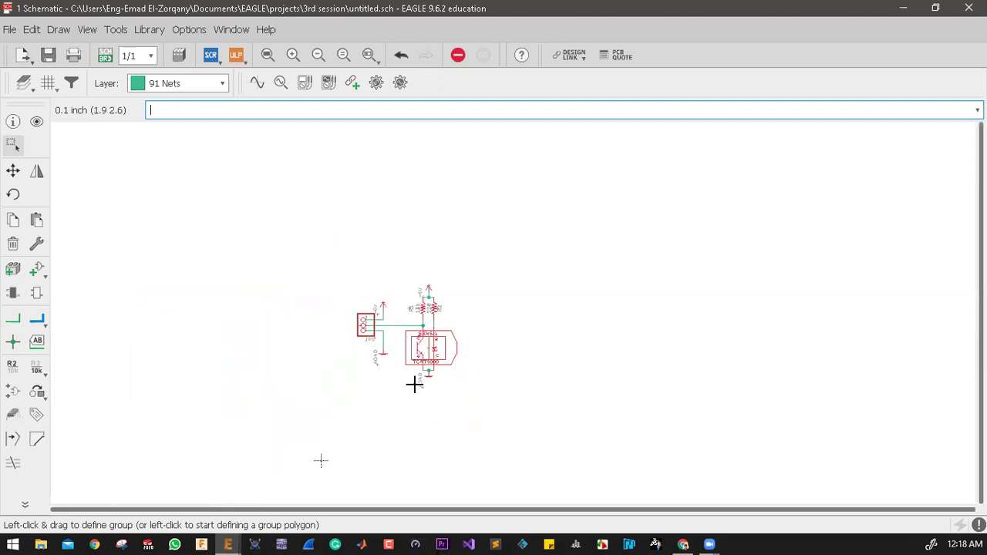
pyautogui.scroll(3, 415, 383)
pyautogui.scroll(1, 449, 219)
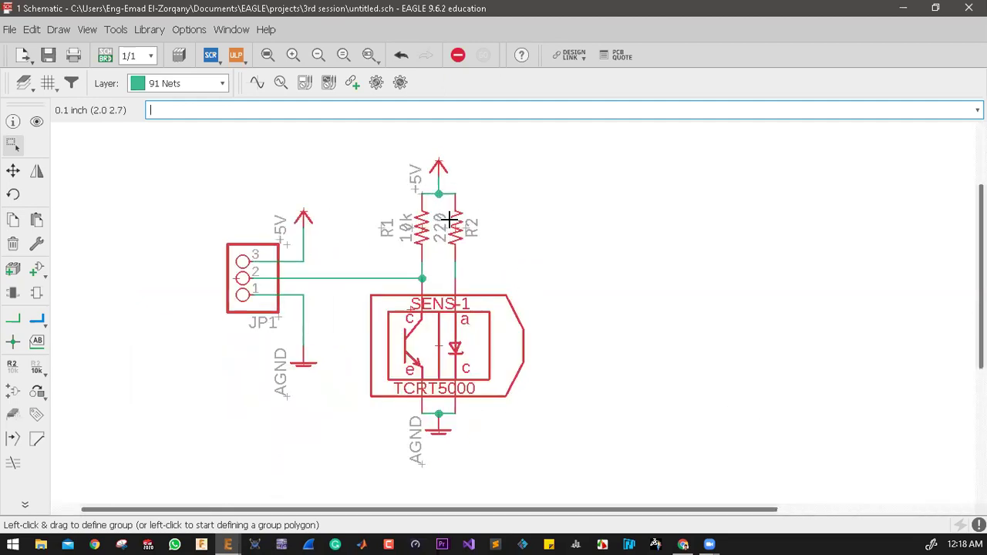
# Generate the board layout from the sensor schematic, accepting its creation
pyautogui.scroll(1, 449, 219)
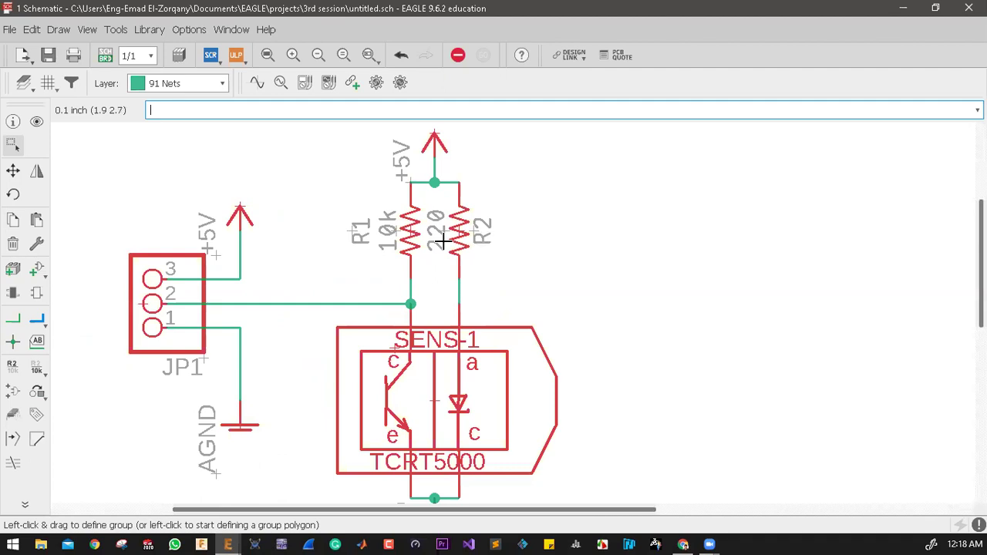
pyautogui.scroll(-1, 429, 221)
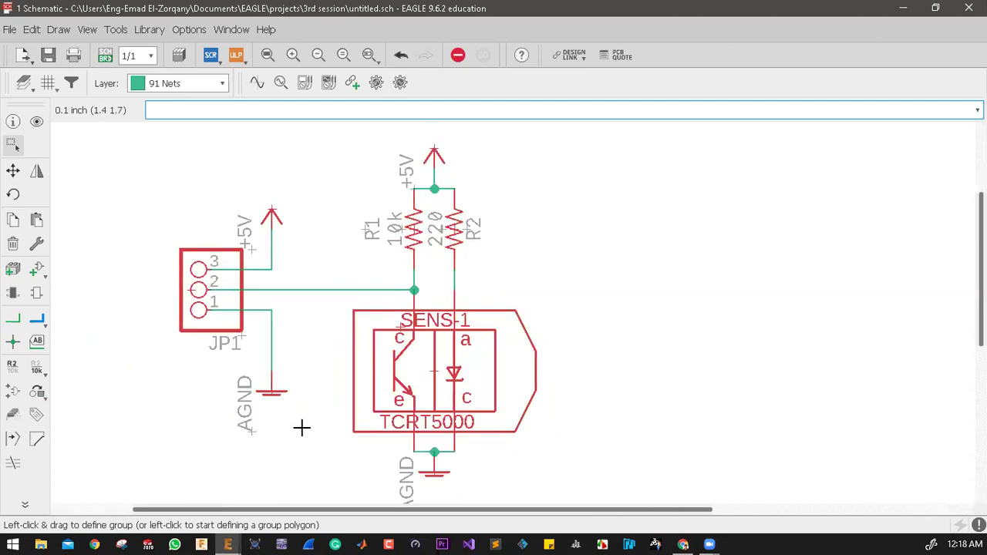
pyautogui.scroll(-5, 440, 423)
pyautogui.scroll(4, 434, 407)
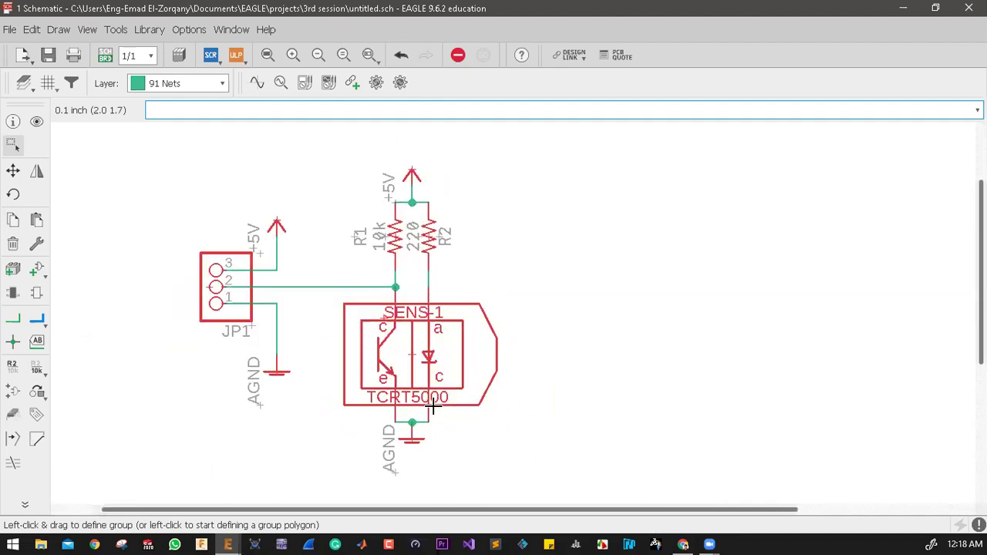
pyautogui.scroll(2, 222, 279)
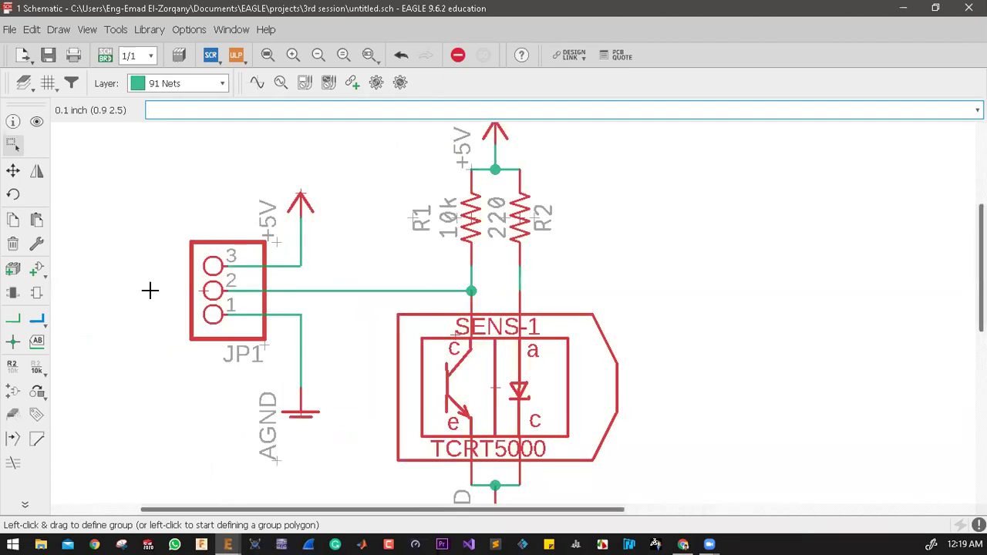
pyautogui.scroll(-1, 208, 308)
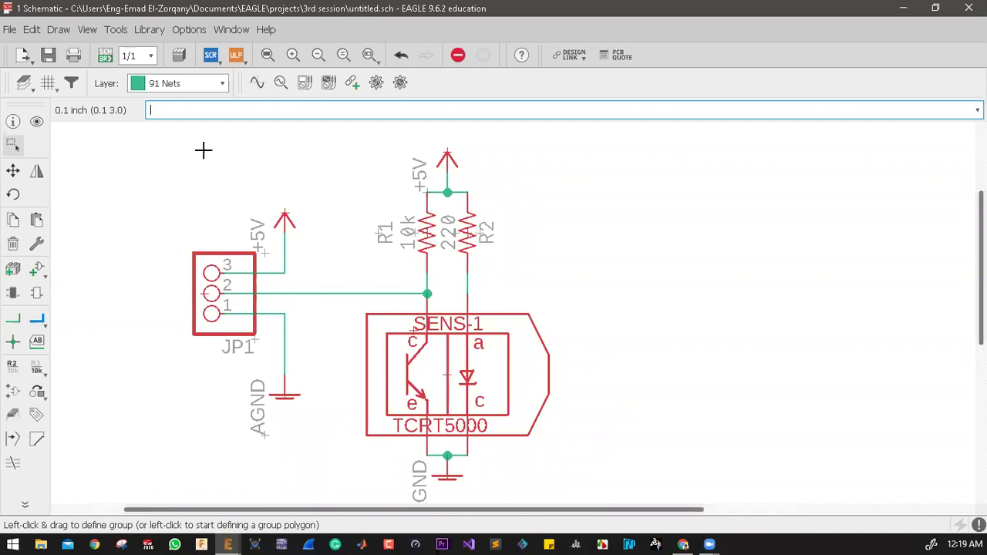
pyautogui.click(107, 58)
pyautogui.click(267, 97)
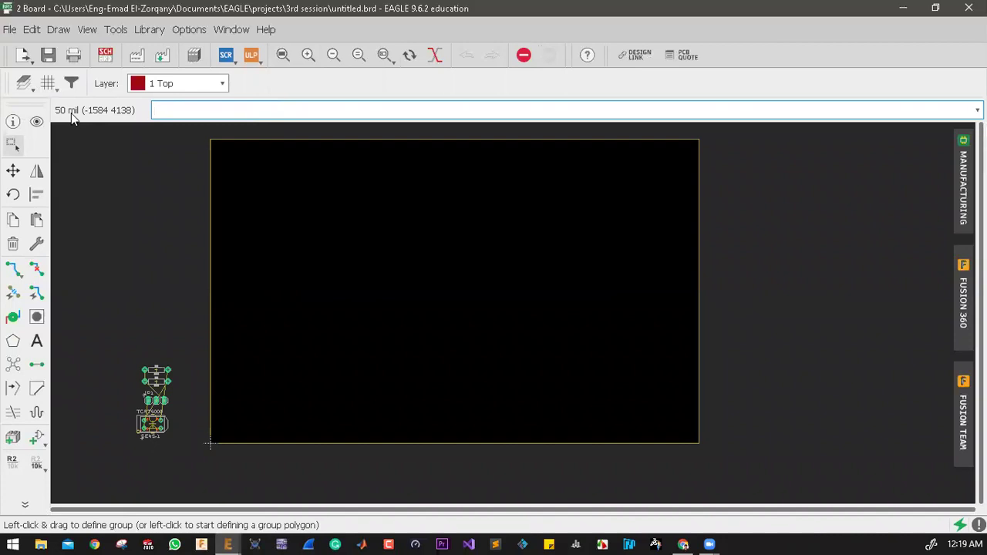
# Set the board's grid size to 0.025 mm, with the grid display on
pyautogui.click(88, 30)
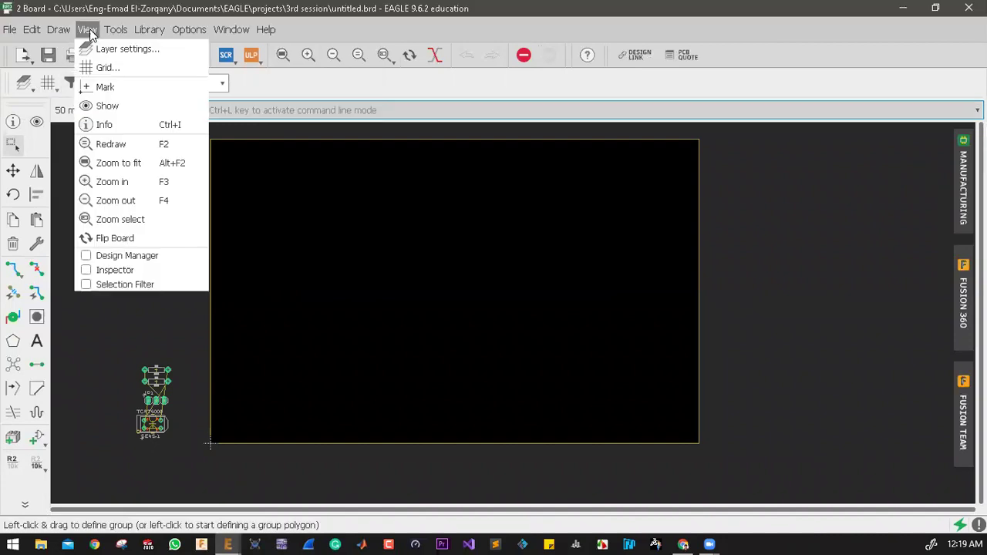
pyautogui.click(98, 68)
pyautogui.click(33, 62)
pyautogui.click(149, 90)
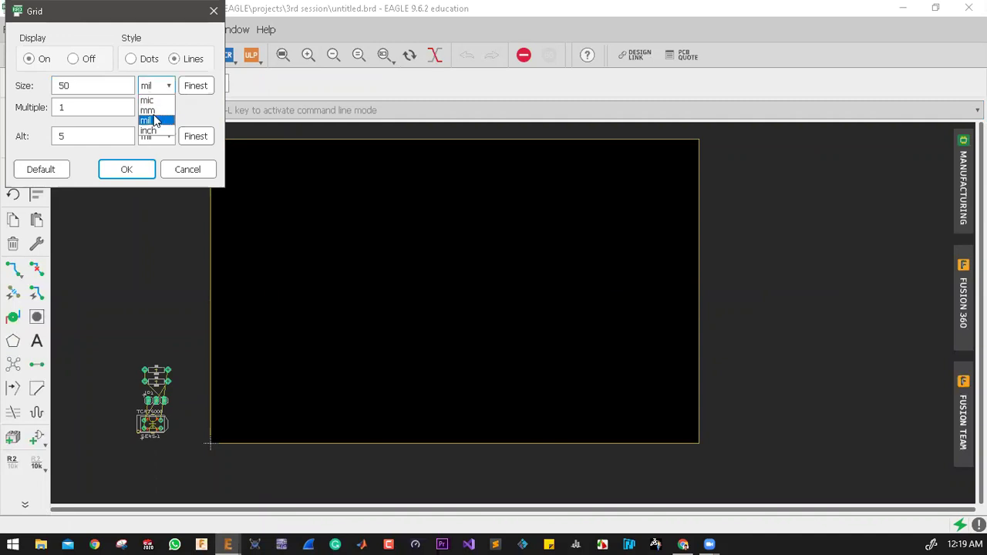
pyautogui.click(154, 121)
pyautogui.moveTo(97, 88); pyautogui.dragTo(39, 84)
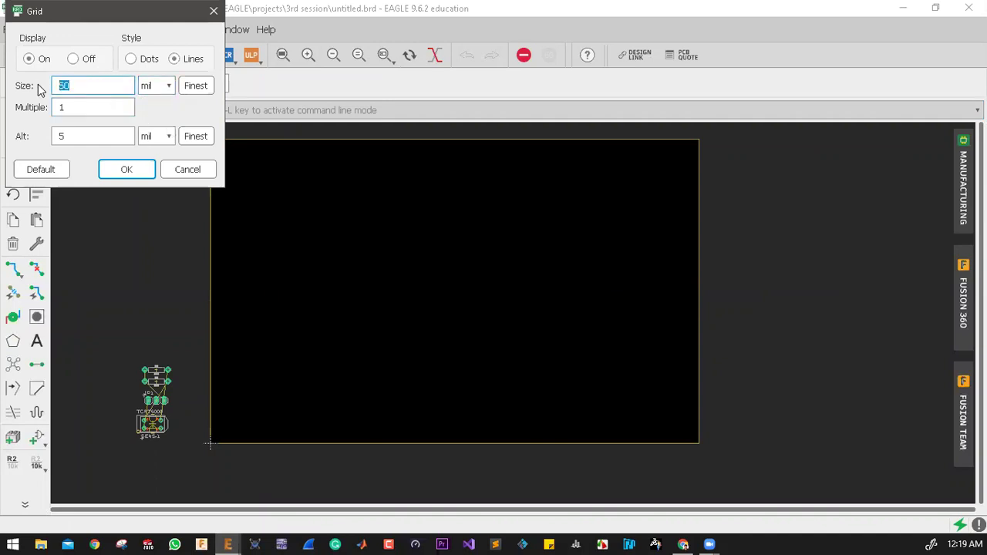
pyautogui.write('0.025')
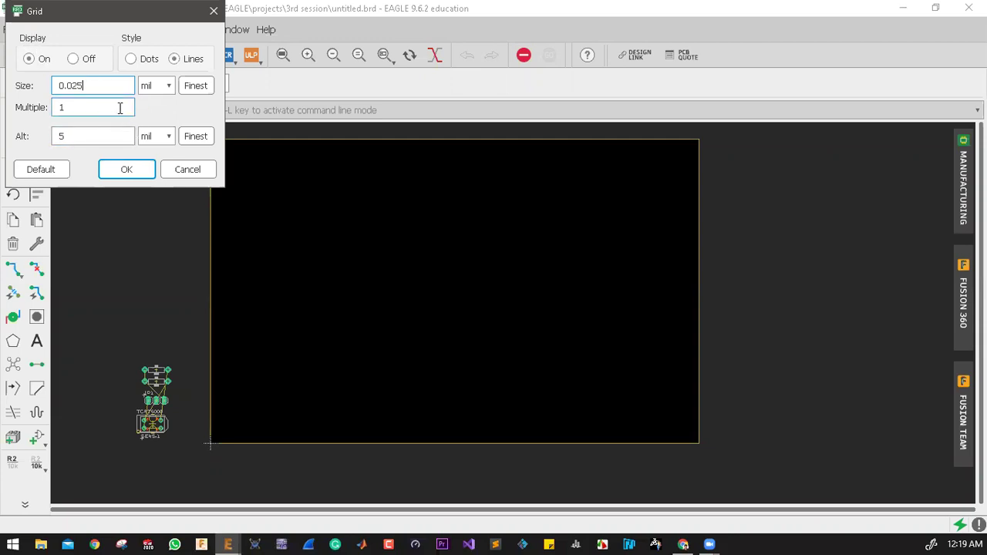
pyautogui.click(159, 88)
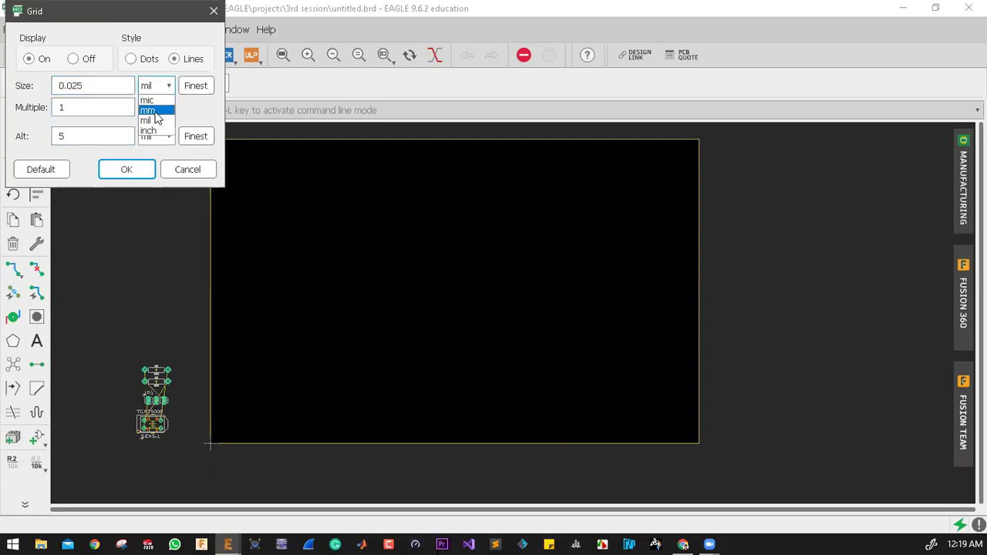
pyautogui.click(148, 110)
pyautogui.click(112, 80)
pyautogui.moveTo(98, 84); pyautogui.dragTo(72, 85)
pyautogui.write('25')
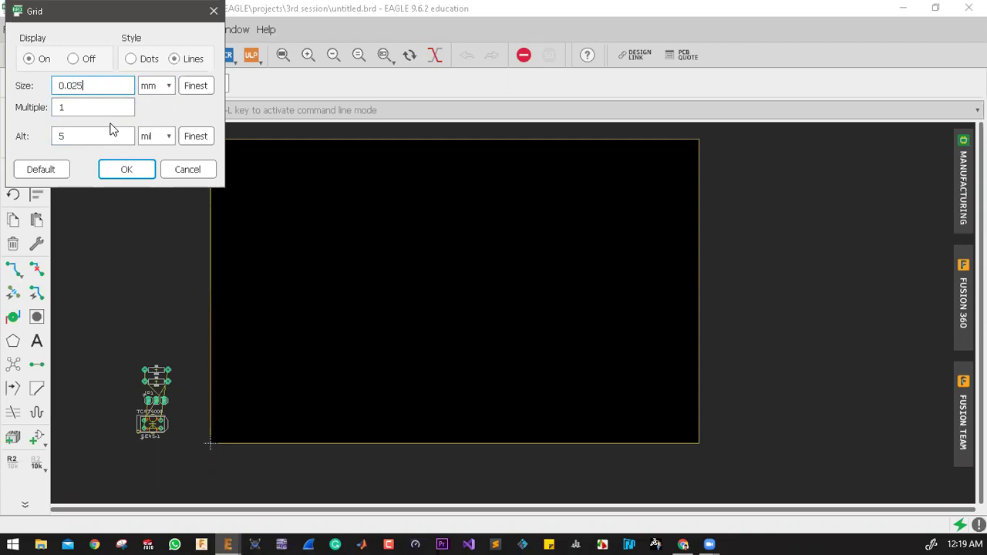
pyautogui.click(123, 171)
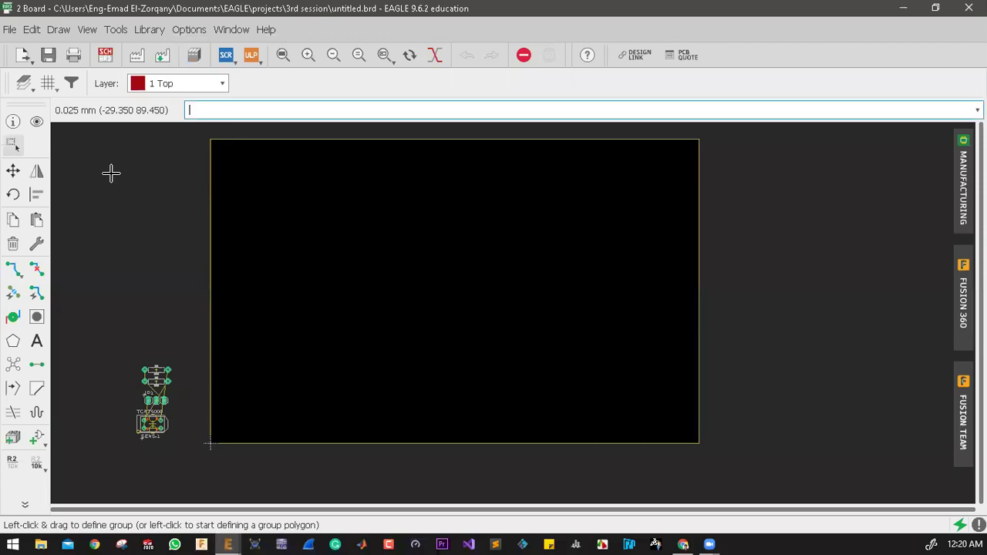
# Review the board's grid size and unit settings, and accept them as they are
pyautogui.click(85, 29)
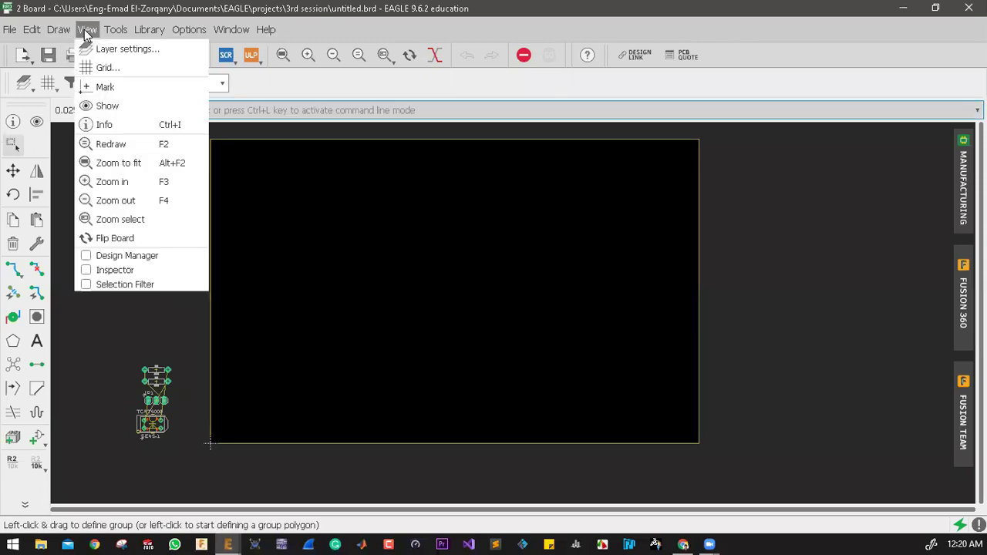
pyautogui.click(126, 68)
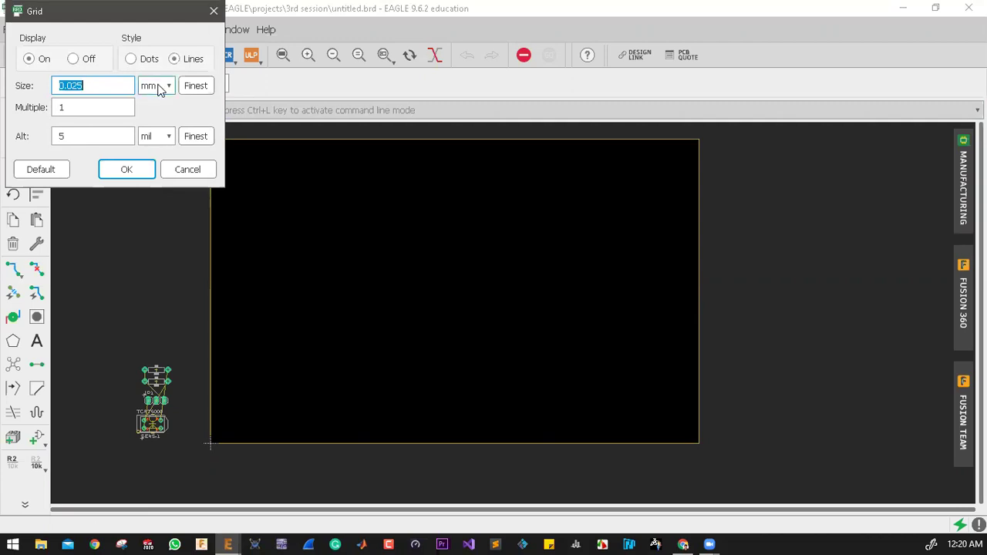
pyautogui.click(120, 170)
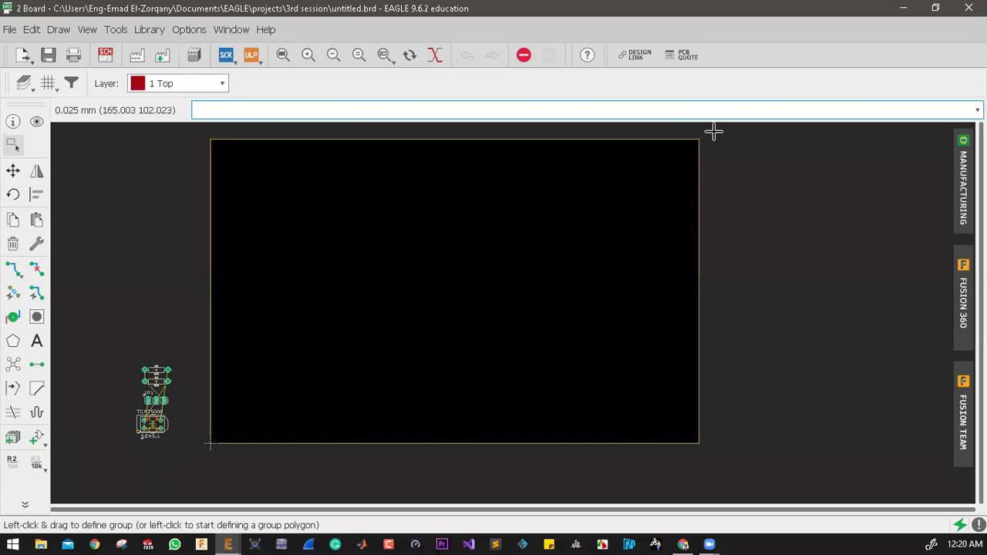
# Open the properties of the board outline's right vertical edge and examine its From and To coordinates
pyautogui.rightClick(699, 278)
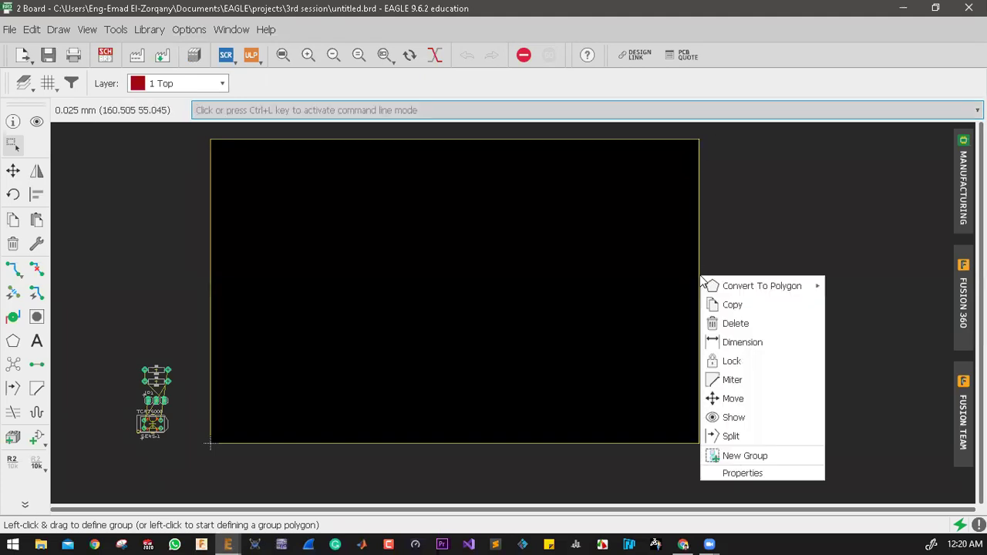
pyautogui.click(736, 472)
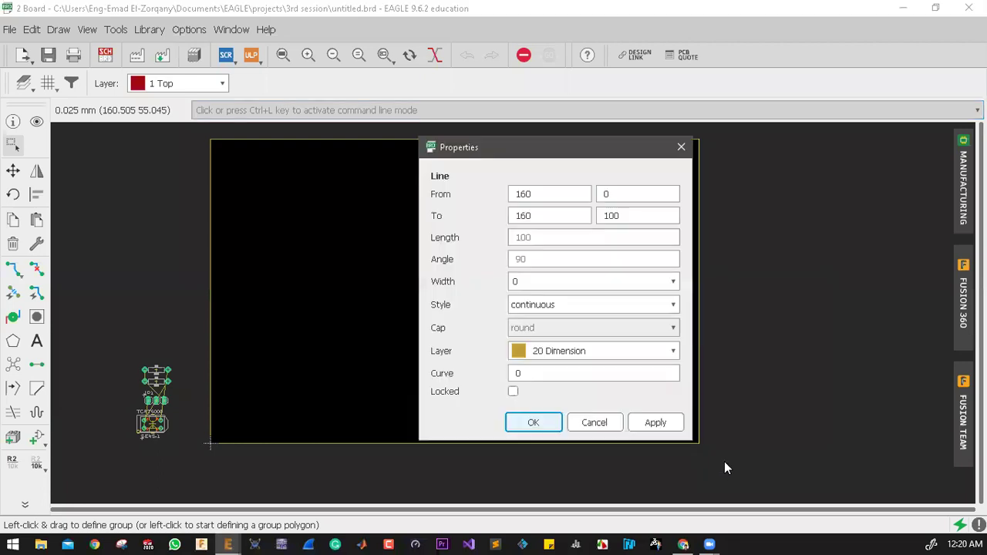
pyautogui.click(547, 193)
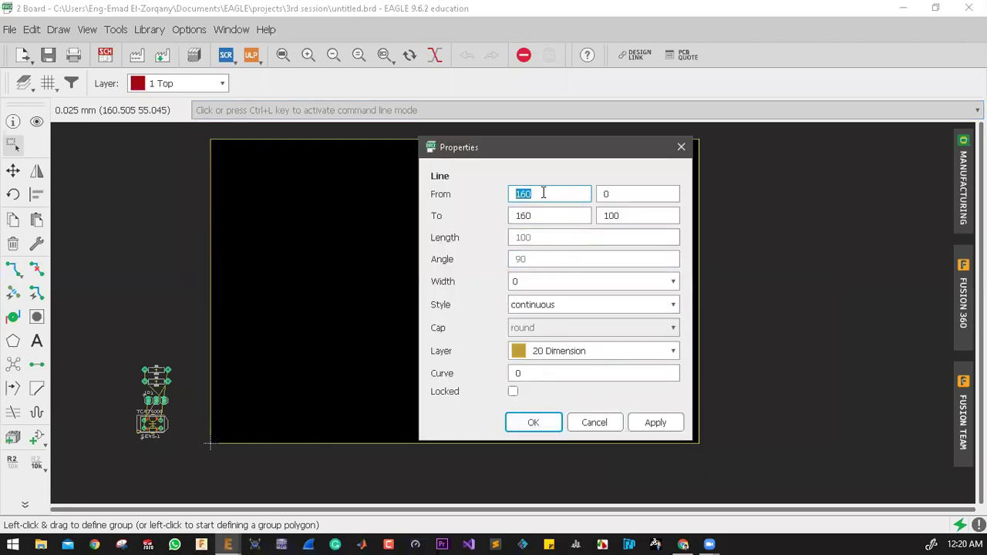
pyautogui.click(596, 193)
pyautogui.click(564, 214)
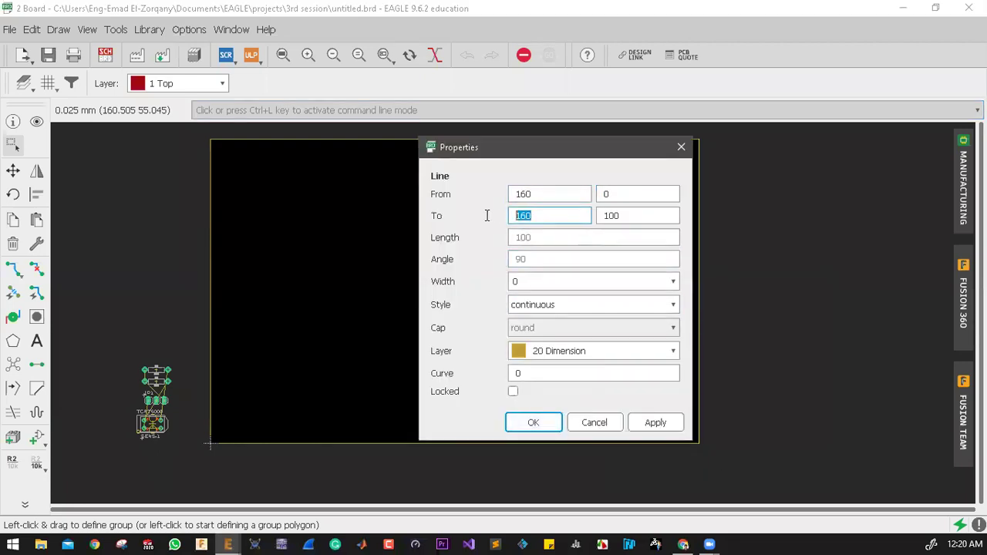
pyautogui.click(624, 218)
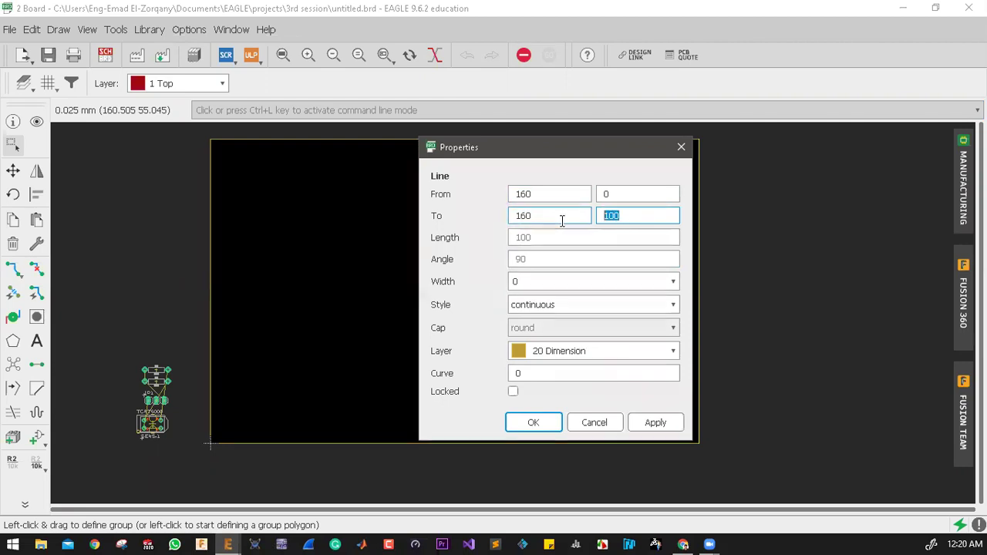
pyautogui.click(562, 194)
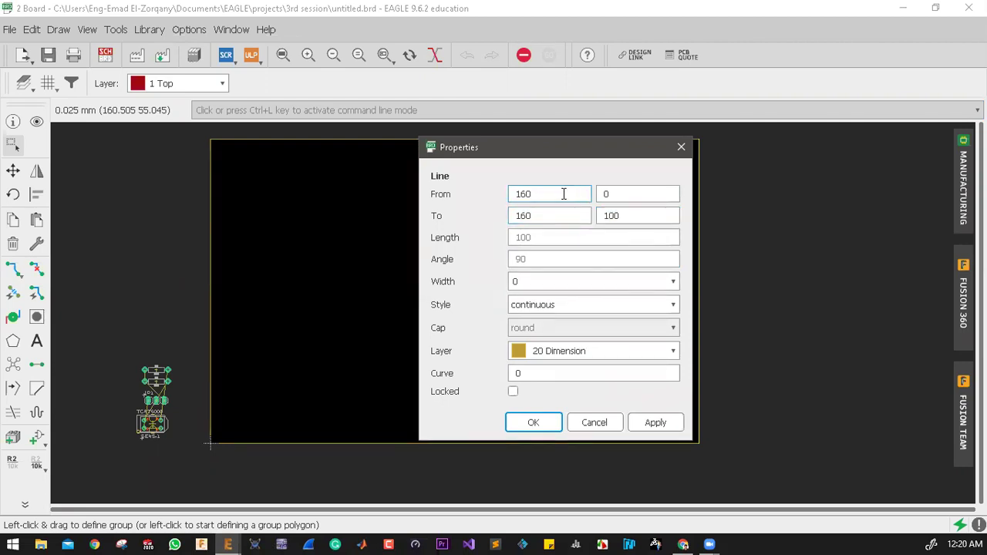
pyautogui.doubleClick(550, 193)
pyautogui.click(508, 218)
pyautogui.doubleClick(549, 194)
pyautogui.doubleClick(517, 215)
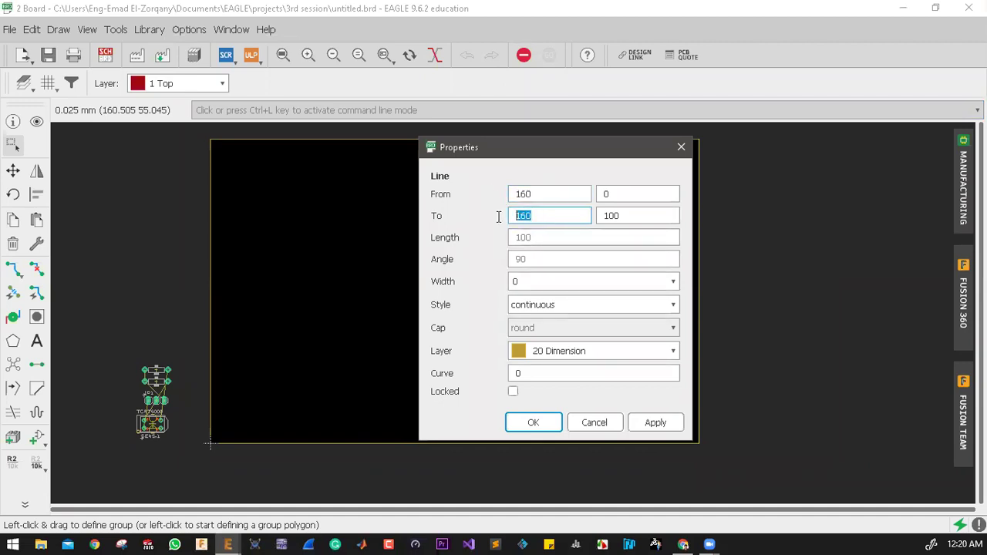
# Set both the From and To X coordinates of the outline's right vertical edge to 12 mm and apply the change
pyautogui.doubleClick(537, 194)
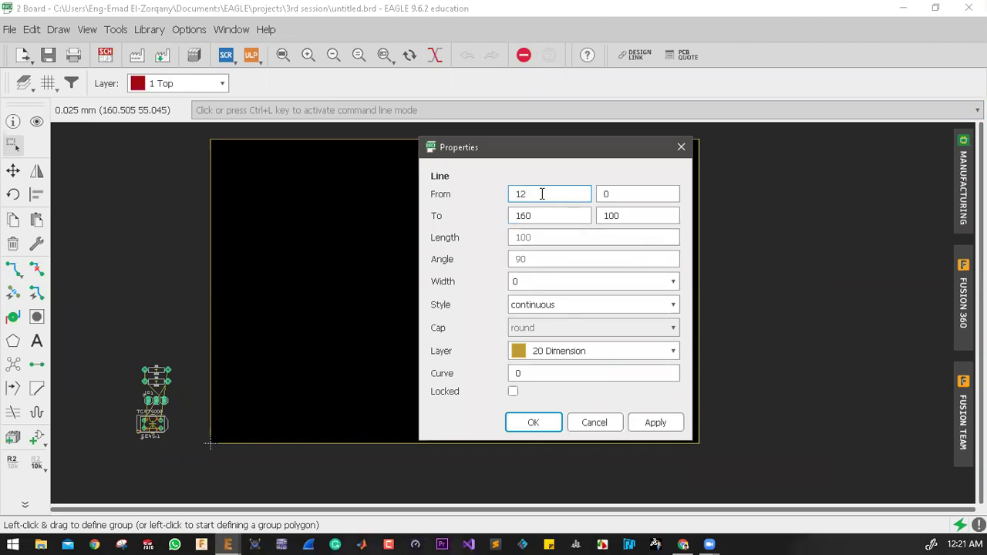
pyautogui.doubleClick(546, 216)
pyautogui.write('12')
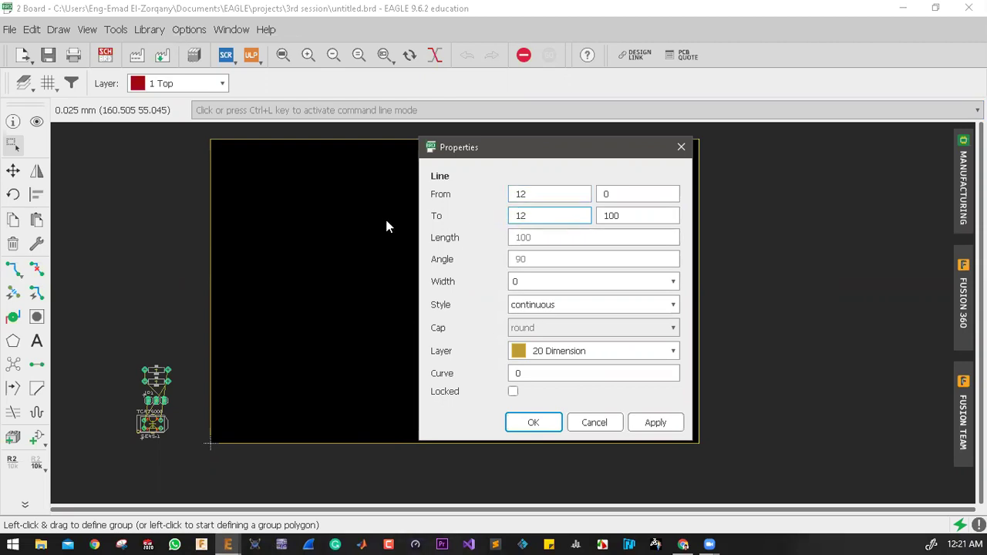
pyautogui.click(625, 216)
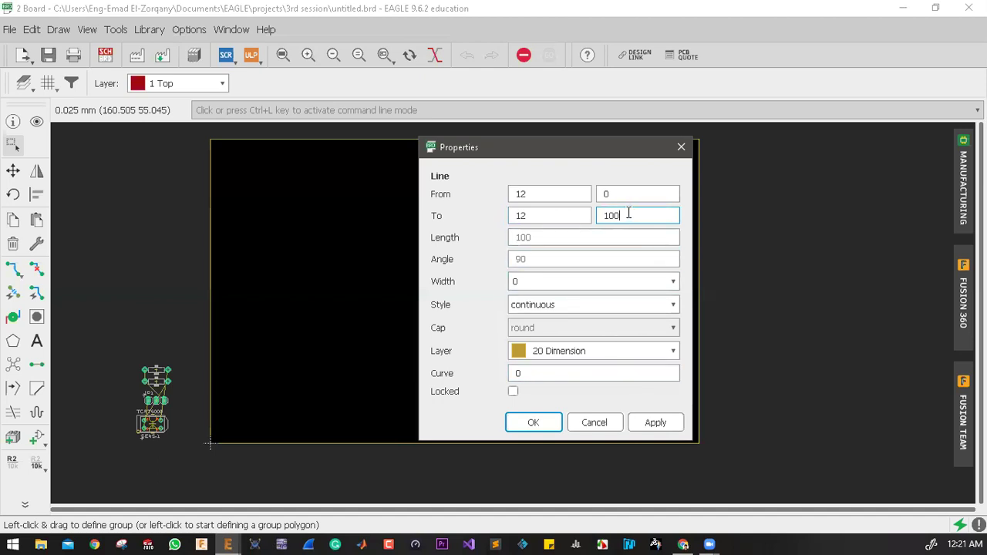
pyautogui.click(519, 193)
pyautogui.click(645, 195)
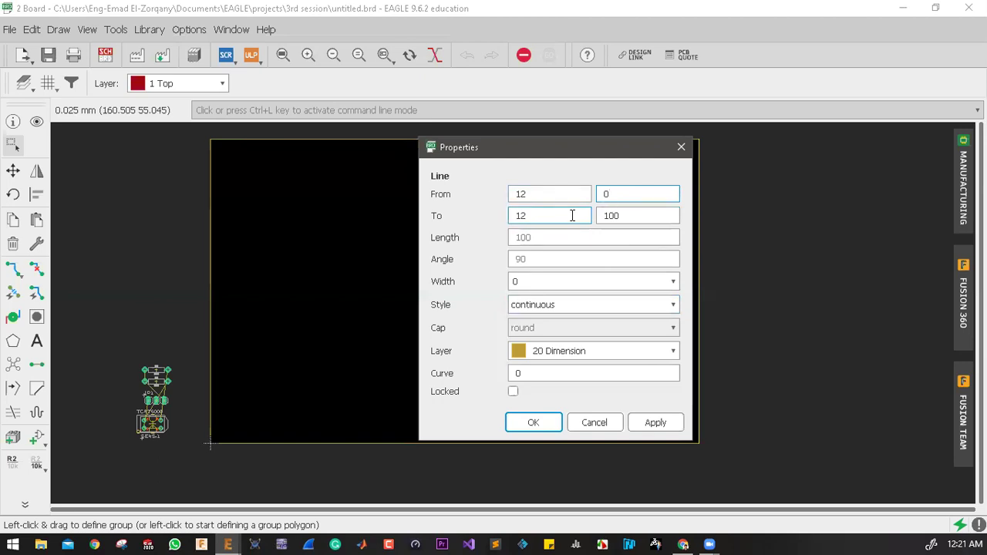
pyautogui.click(628, 215)
pyautogui.click(657, 422)
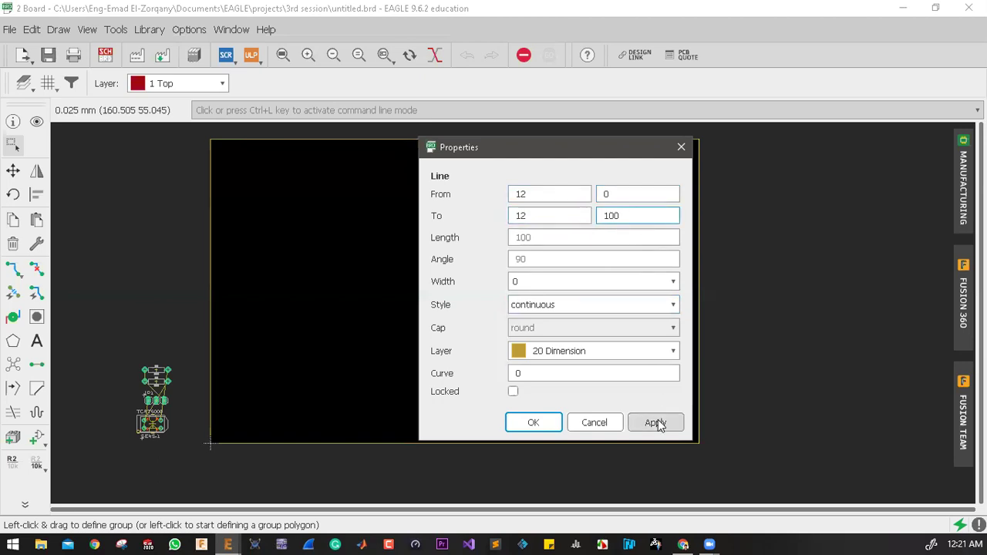
pyautogui.click(534, 422)
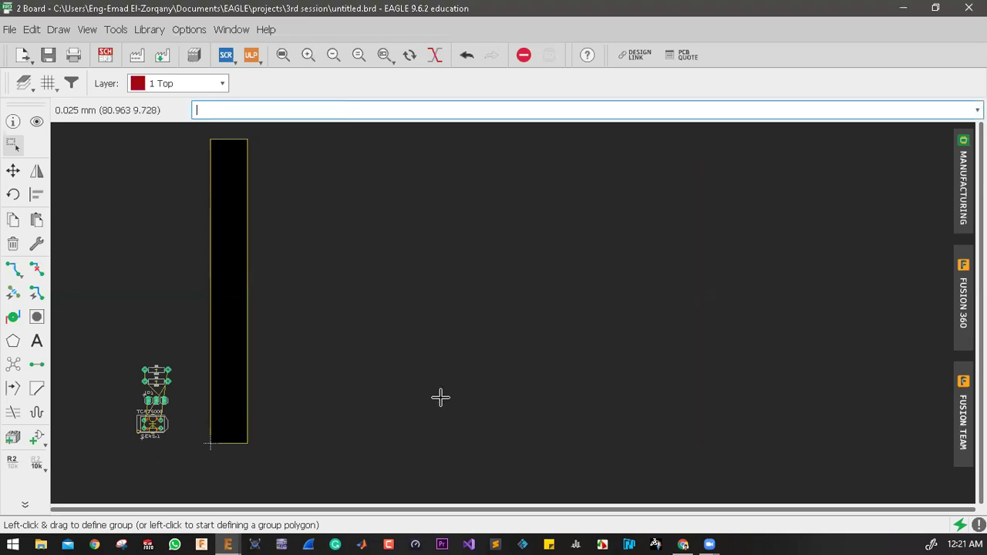
# Set both the From and To Y coordinates of the board outline's upper horizontal edge to 15 mm and apply the change
pyautogui.scroll(1, 216, 451)
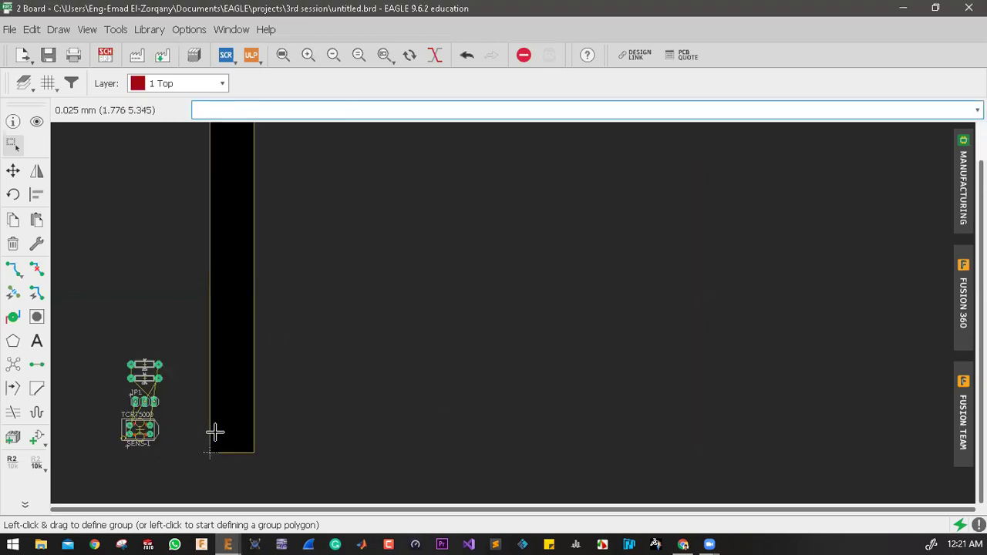
pyautogui.scroll(1, 196, 449)
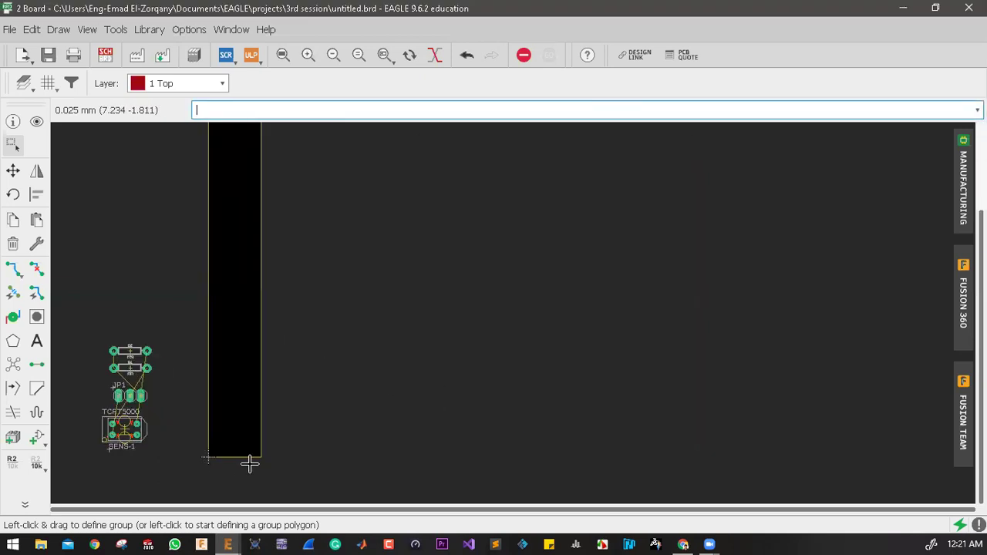
pyautogui.scroll(-2, 257, 458)
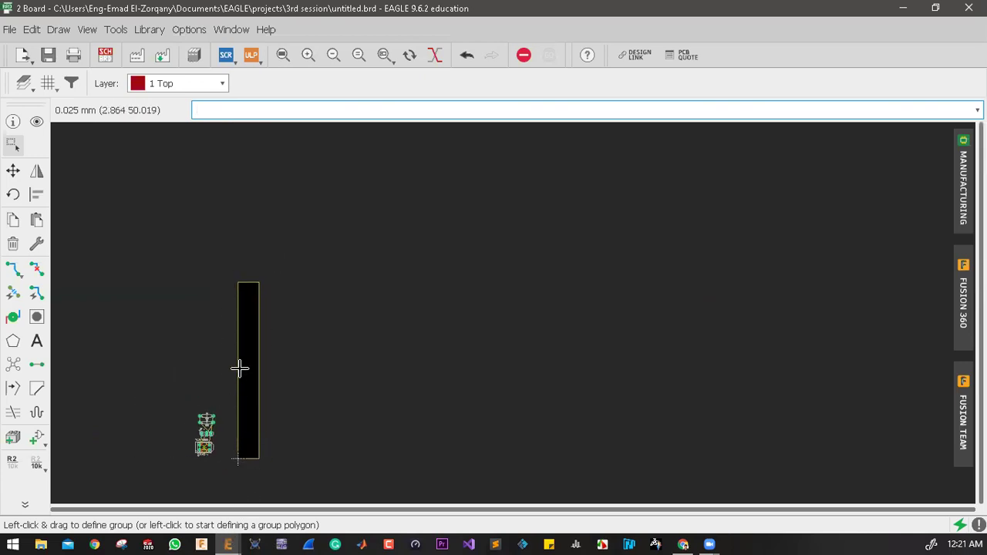
pyautogui.scroll(3, 241, 281)
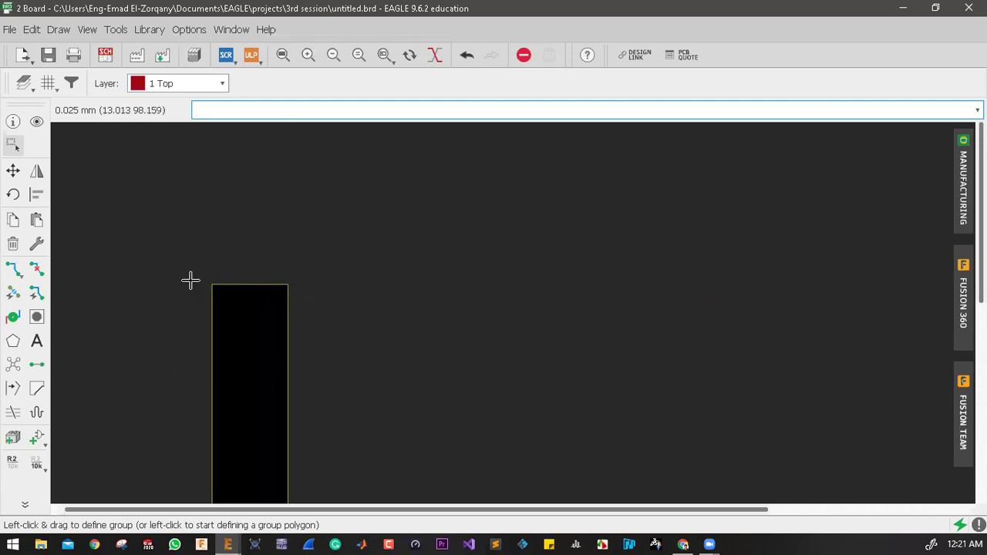
pyautogui.rightClick(253, 287)
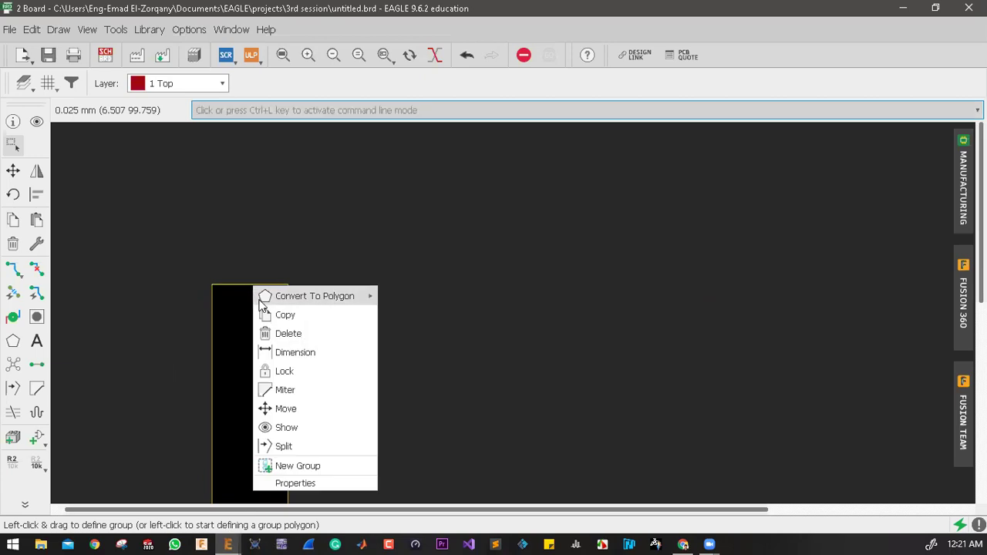
pyautogui.click(295, 483)
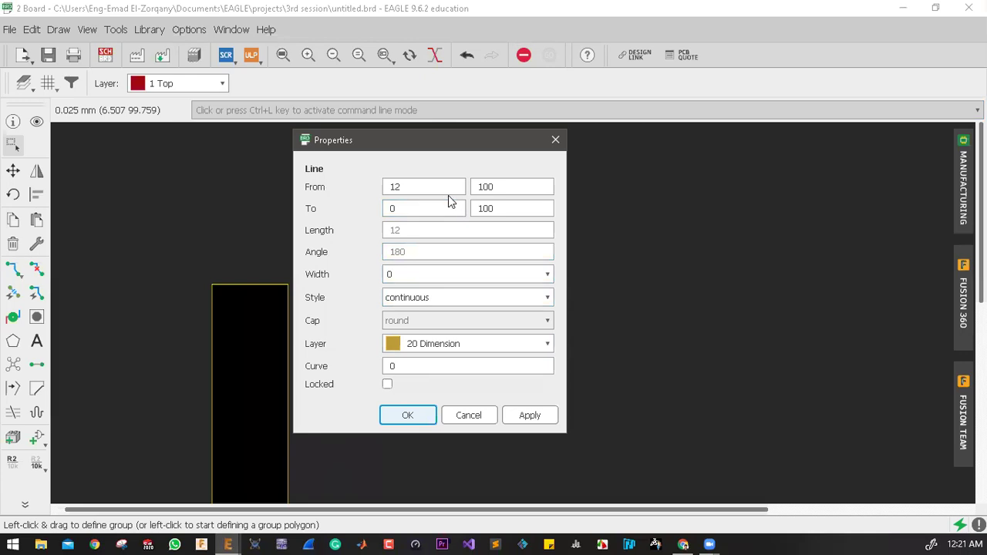
pyautogui.click(513, 187)
pyautogui.doubleClick(513, 186)
pyautogui.click(508, 208)
pyautogui.doubleClick(499, 187)
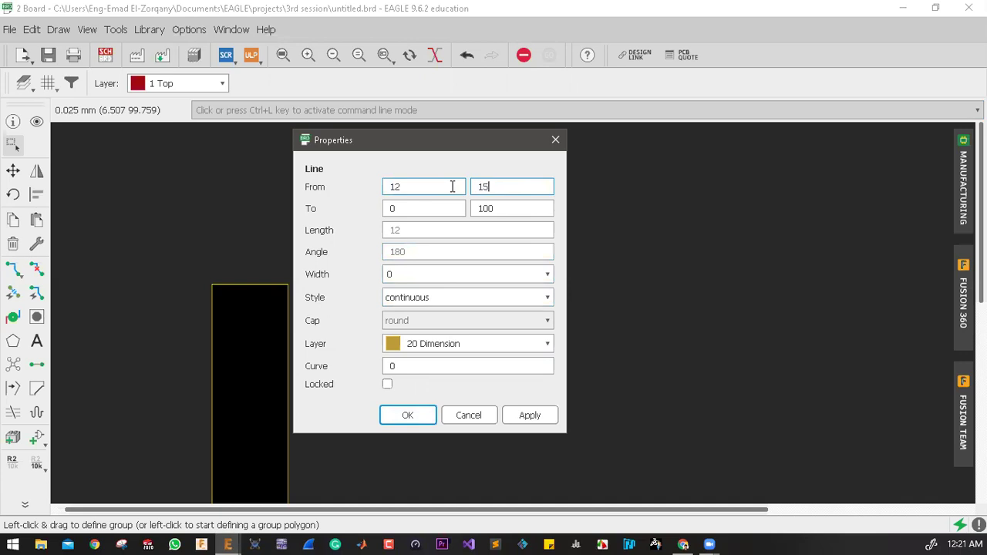
pyautogui.click(521, 208)
pyautogui.doubleClick(522, 209)
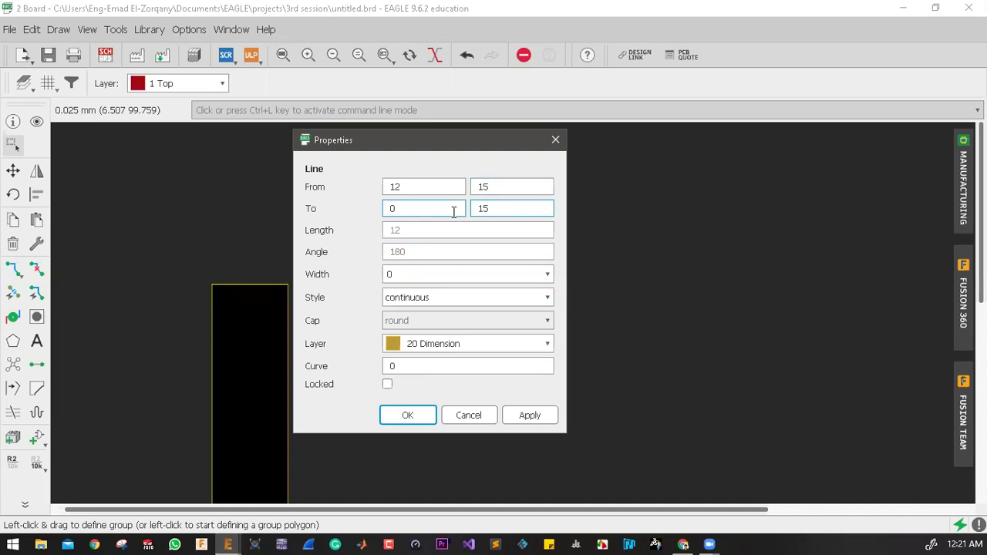
pyautogui.click(530, 415)
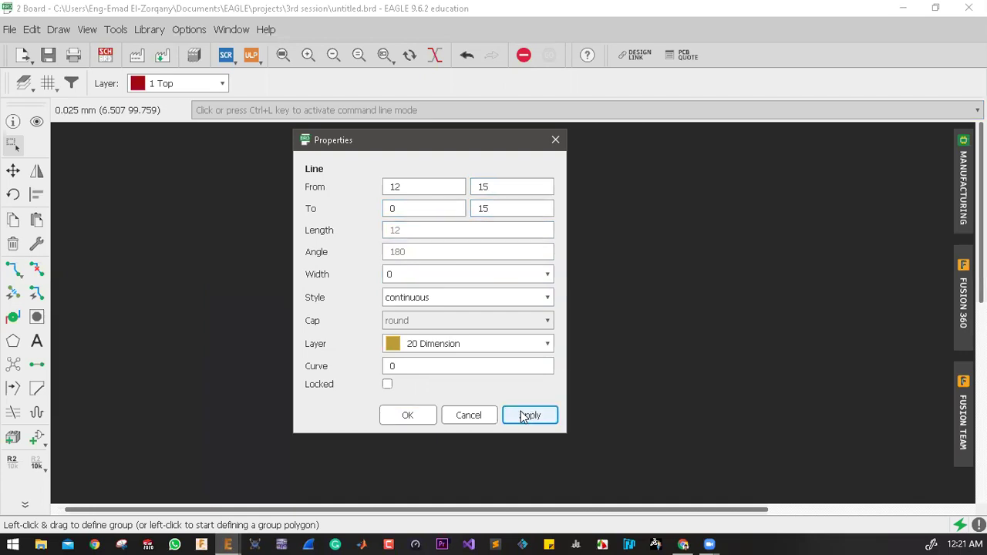
pyautogui.click(410, 416)
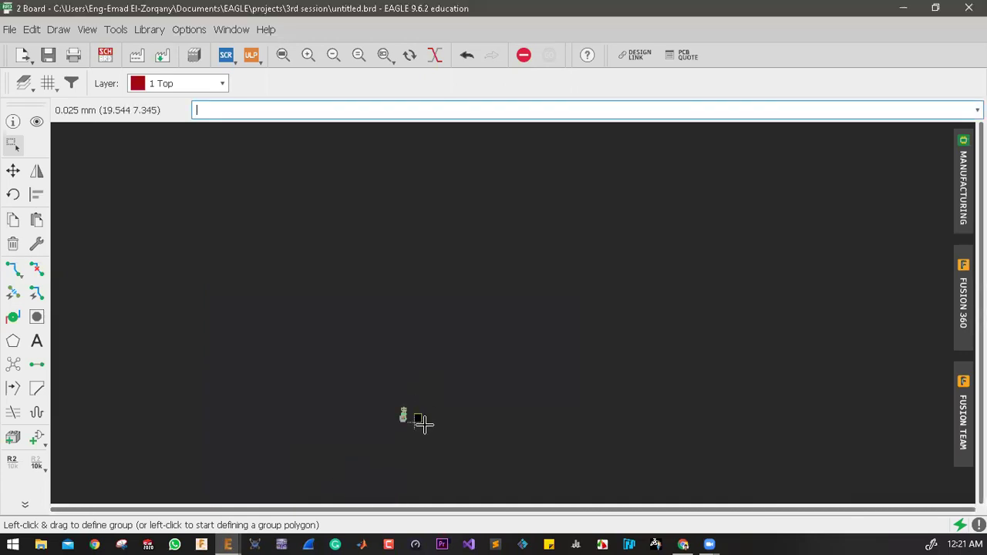
# Set both the From and To Y coordinates of the board outline's upper horizontal edge to 30 mm and apply the change
pyautogui.scroll(10, 423, 423)
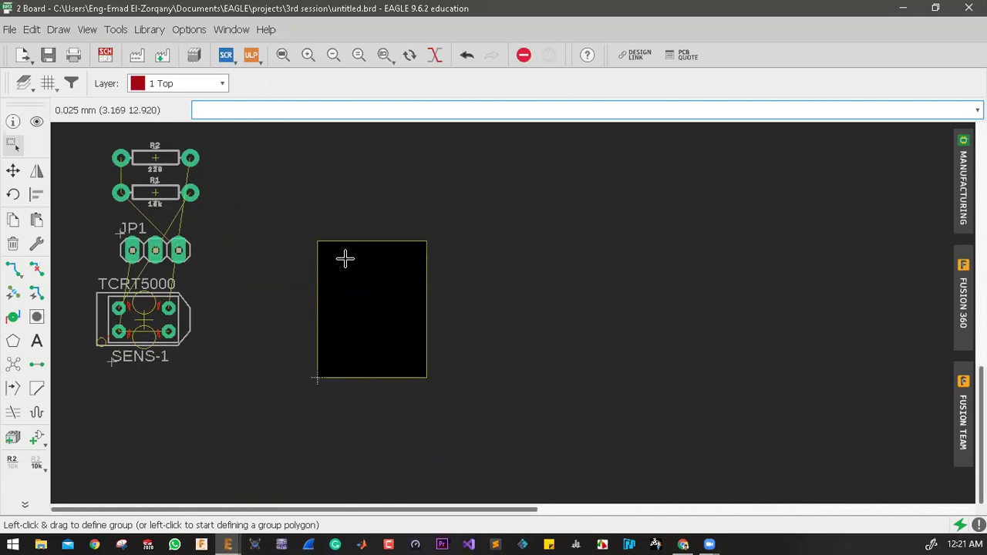
pyautogui.rightClick(363, 240)
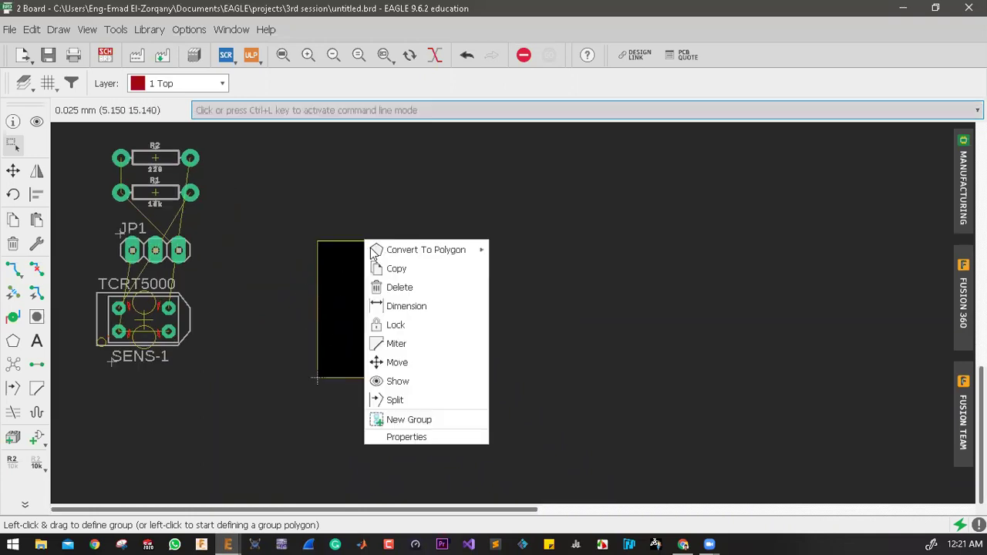
pyautogui.click(422, 438)
pyautogui.click(654, 145)
pyautogui.doubleClick(627, 142)
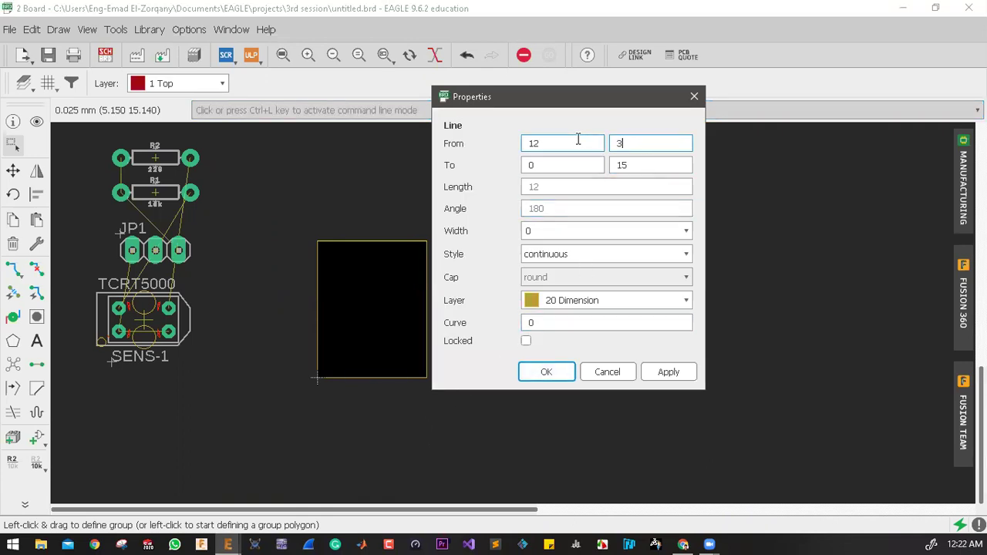
pyautogui.doubleClick(652, 165)
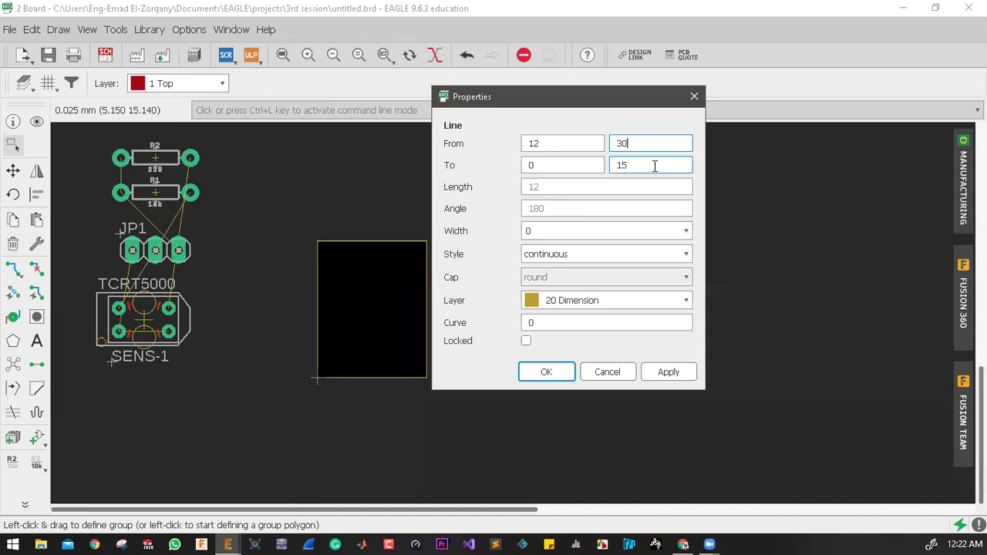
pyautogui.write('30')
pyautogui.click(660, 373)
pyautogui.click(561, 374)
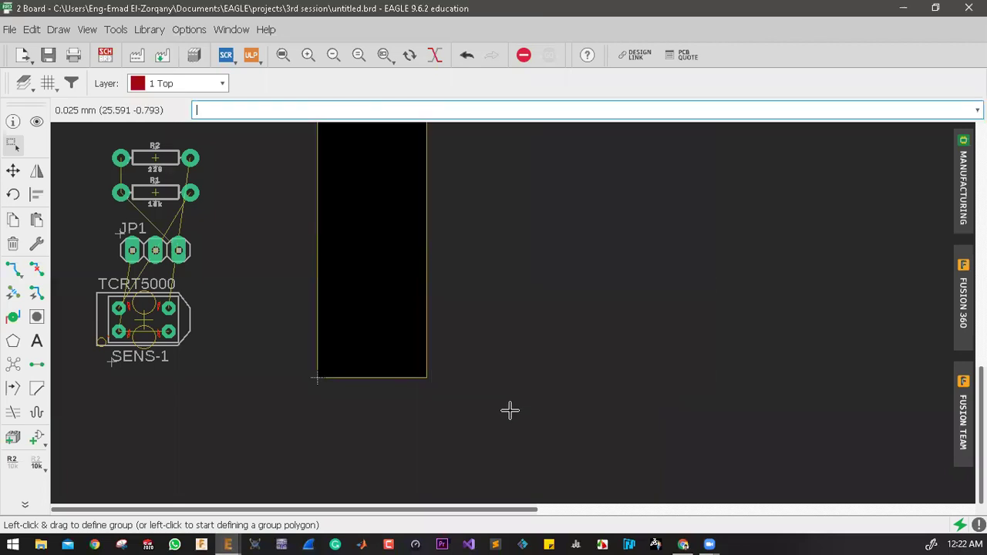
# Set both the From and To X coordinates of the board outline's right vertical edge to 15 mm
pyautogui.scroll(-2, 505, 401)
pyautogui.scroll(1, 493, 378)
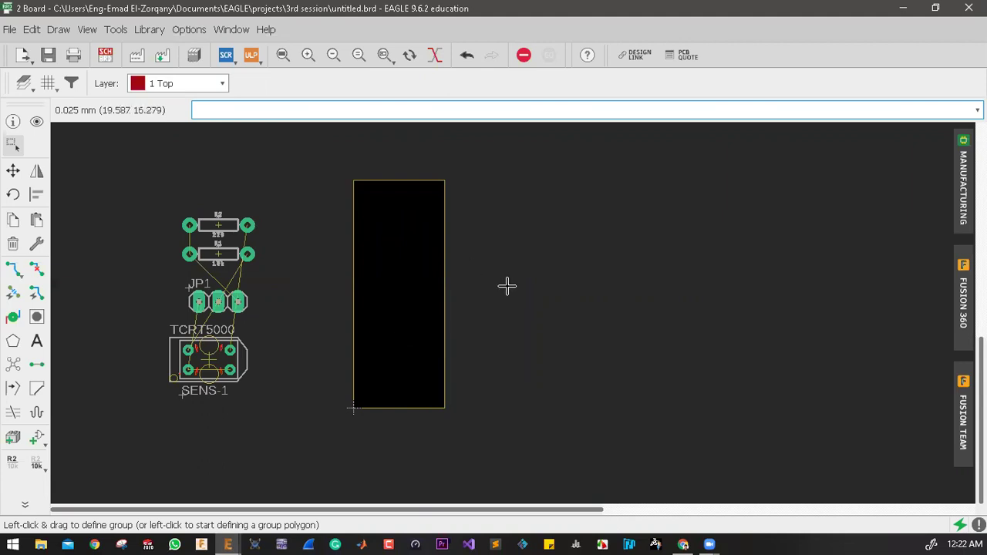
pyautogui.rightClick(445, 287)
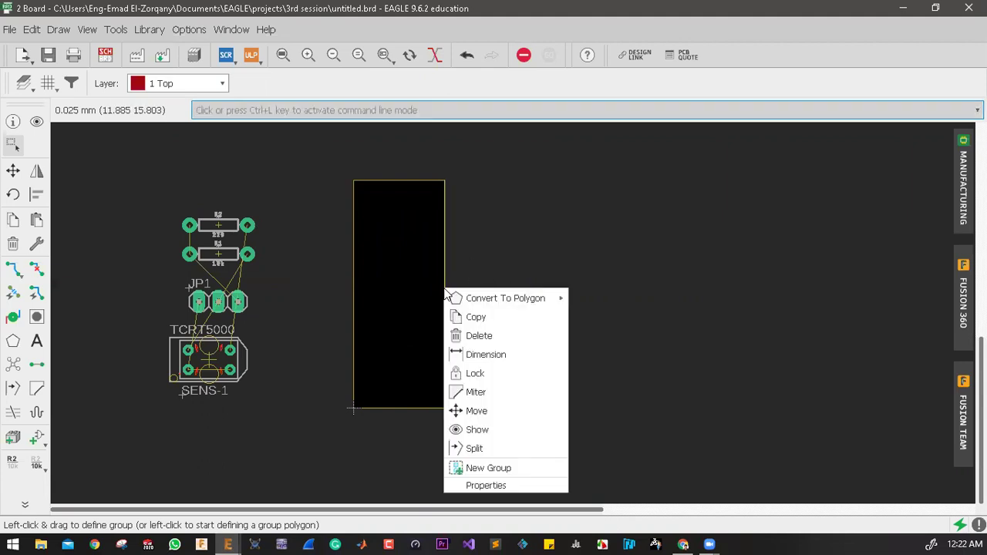
pyautogui.click(508, 484)
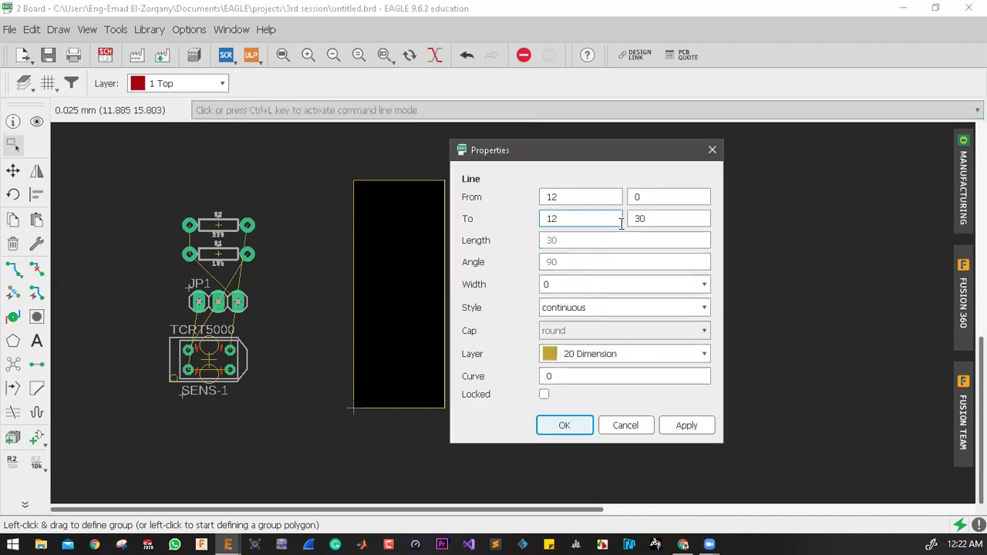
pyautogui.write('11')
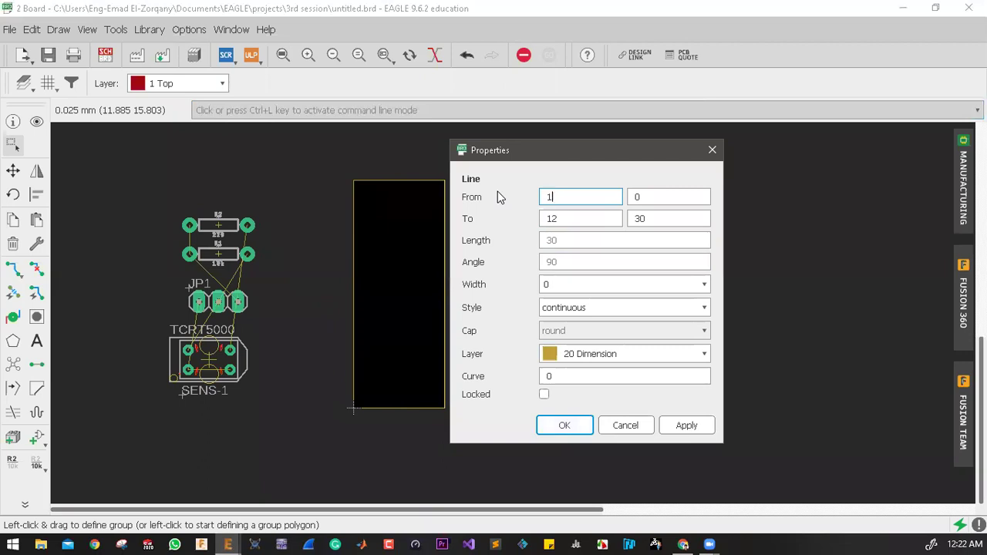
pyautogui.press('BackSpace')
pyautogui.write('5')
pyautogui.doubleClick(577, 219)
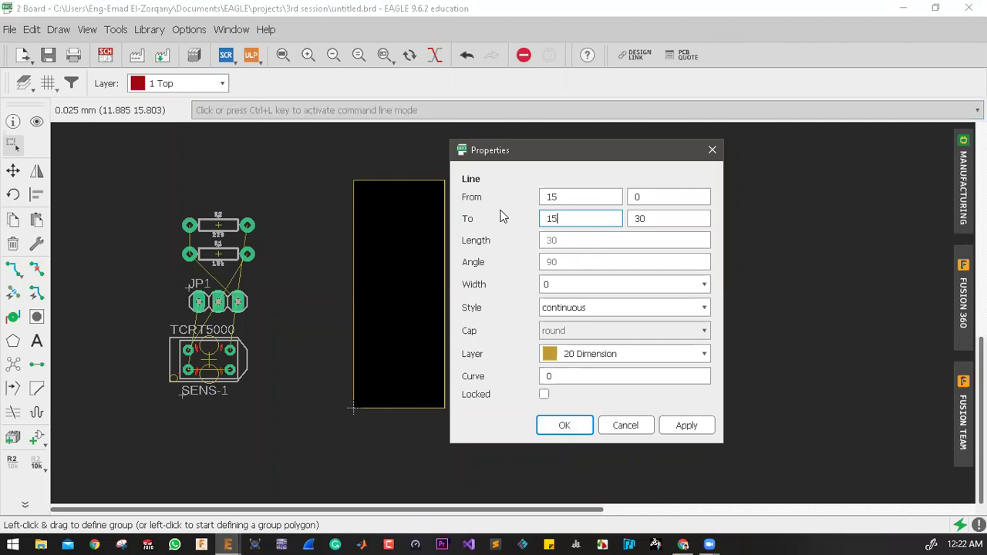
pyautogui.write('15')
pyautogui.press('Return')
# Move the TCRT5000 sensor SENS-1 into the lower part of the board outline, at about (7.3, 4.5) mm
pyautogui.scroll(2, 481, 242)
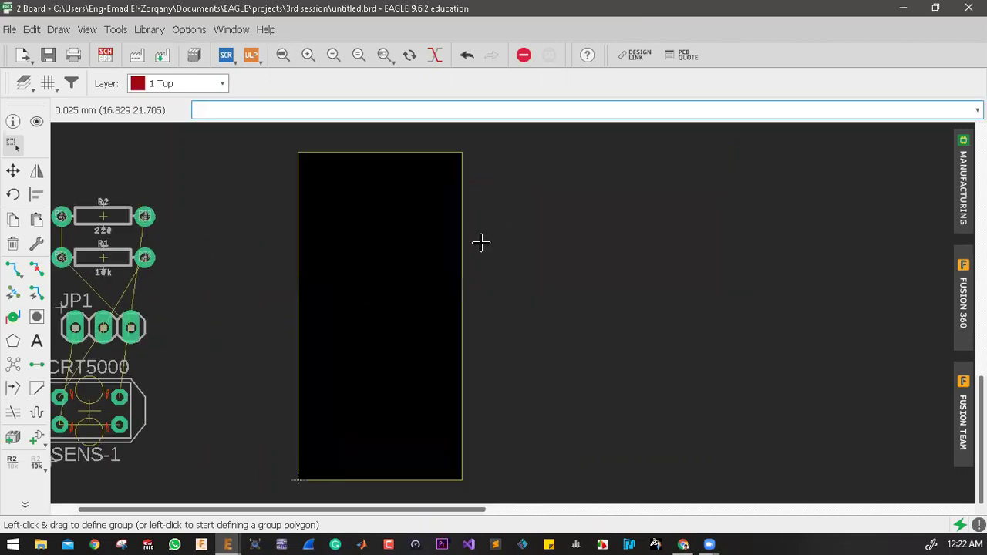
pyautogui.scroll(-3, 480, 242)
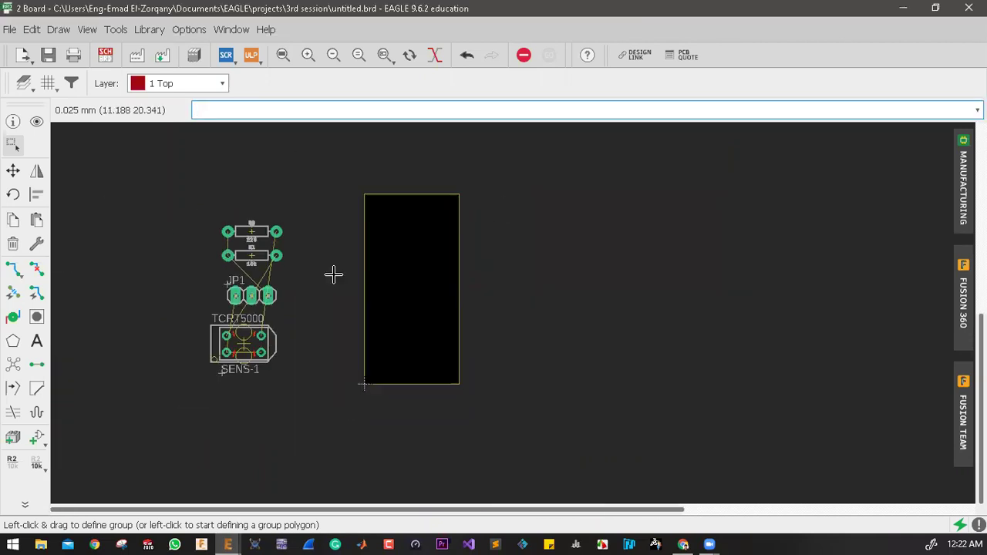
pyautogui.click(12, 170)
pyautogui.click(228, 347)
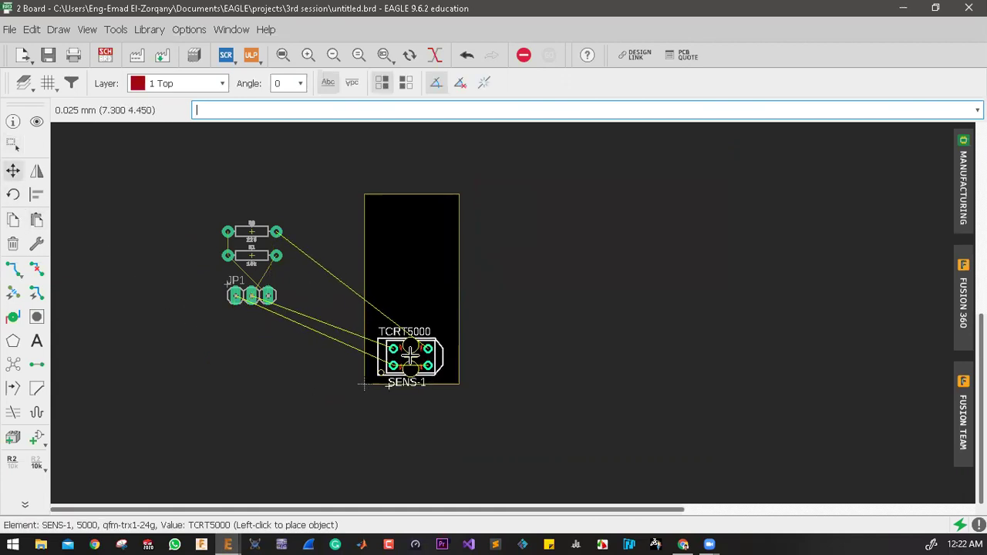
pyautogui.scroll(3, 409, 354)
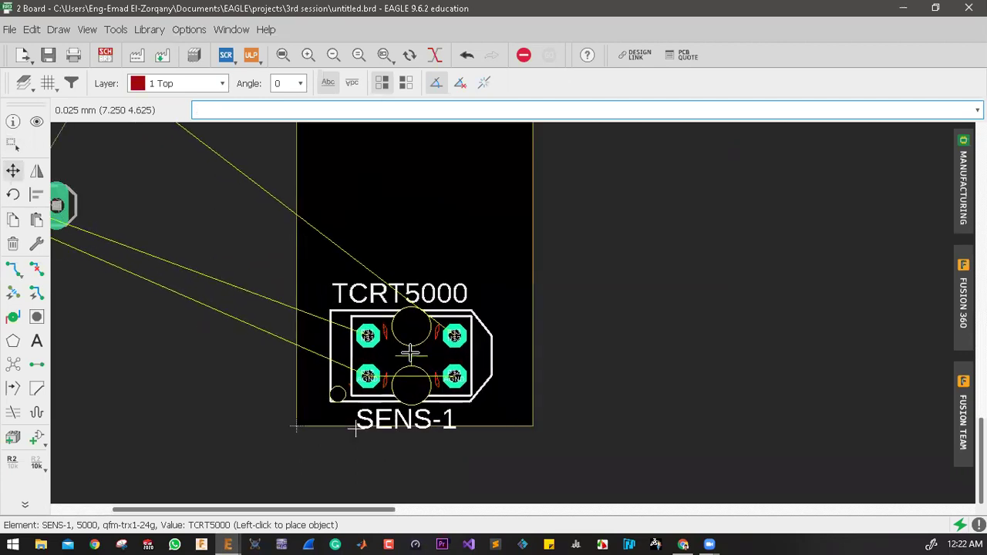
pyautogui.click(409, 354)
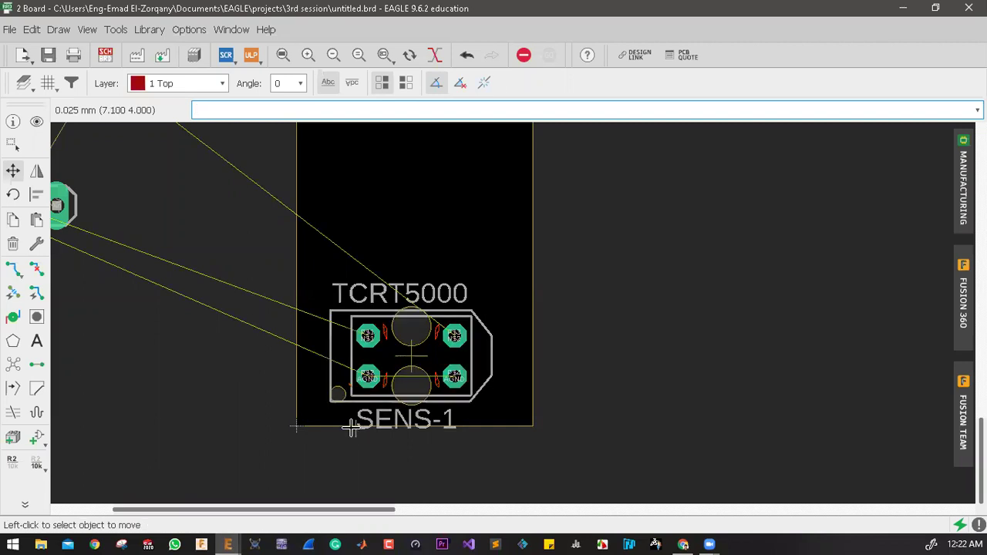
# Set the TCRT5000 sensor's position to X 7.5 and Y 5 mm in its properties
pyautogui.scroll(-5, 375, 396)
pyautogui.scroll(6, 368, 405)
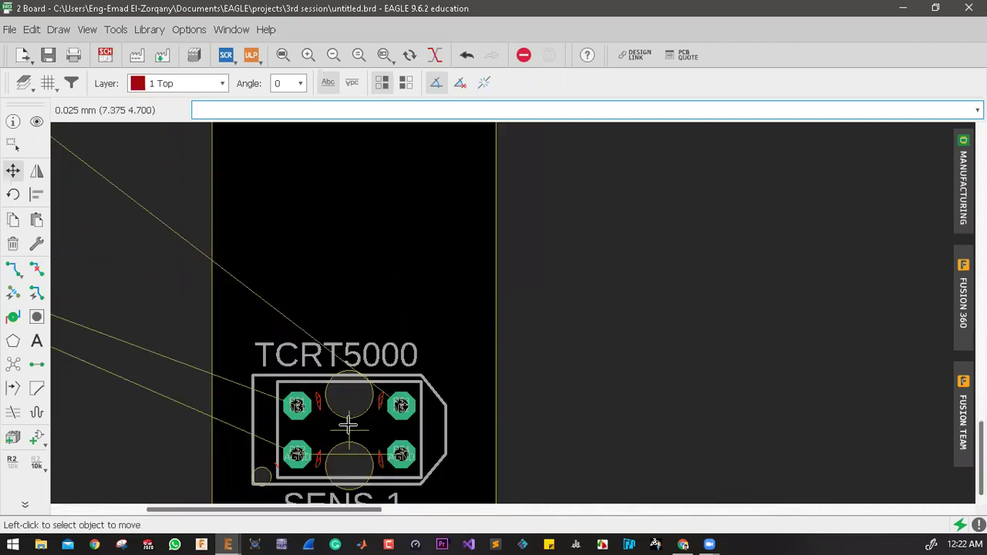
pyautogui.scroll(-3, 348, 420)
pyautogui.scroll(1, 346, 393)
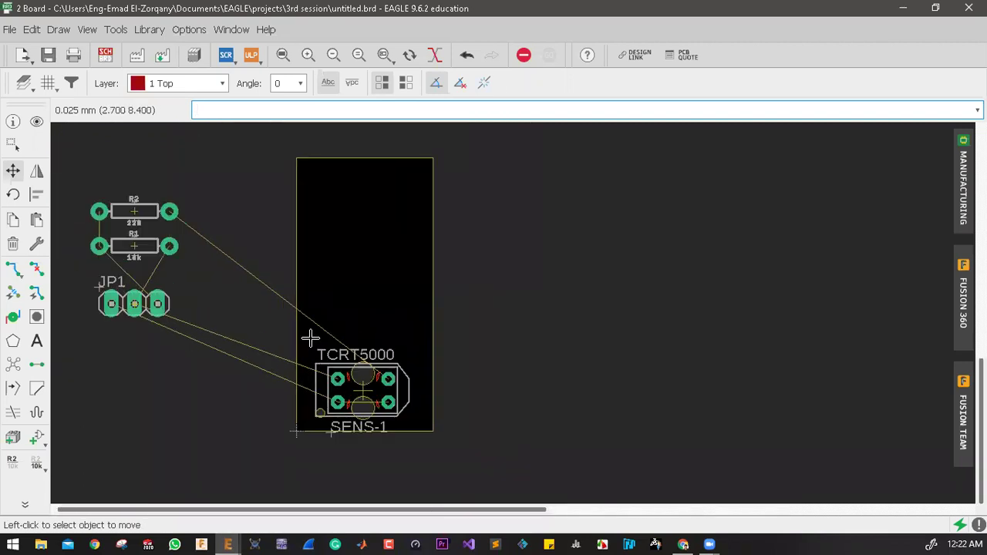
pyautogui.rightClick(363, 396)
pyautogui.click(403, 409)
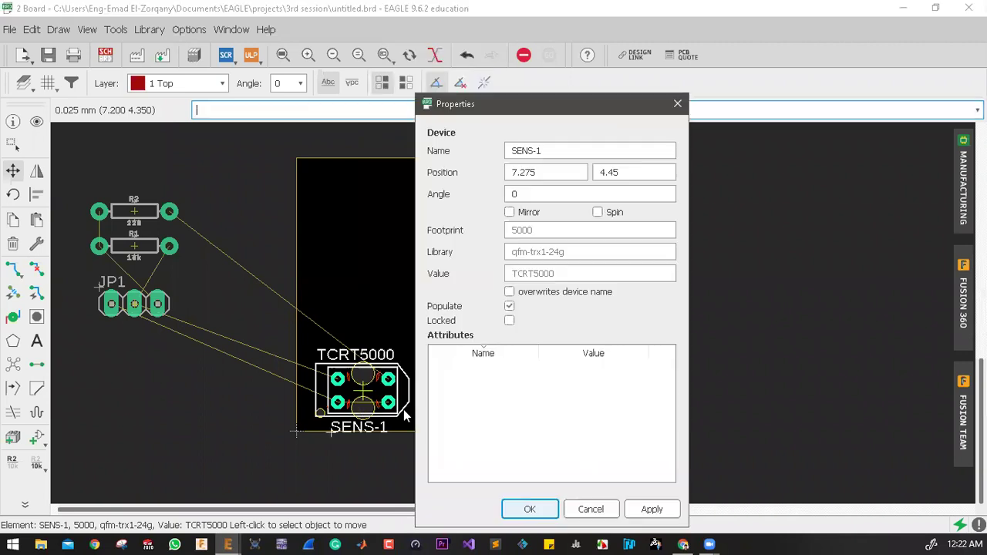
pyautogui.click(551, 172)
pyautogui.moveTo(551, 173); pyautogui.dragTo(484, 172)
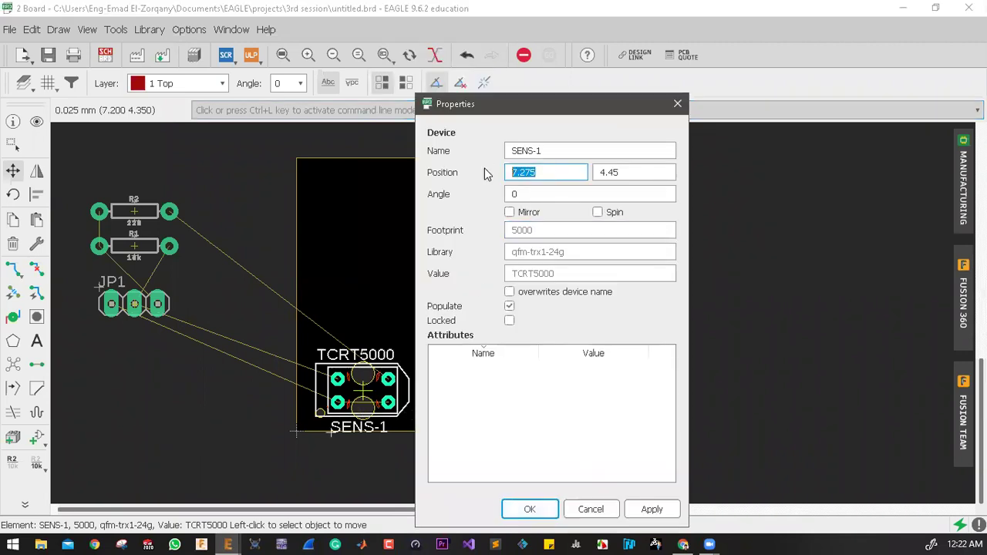
pyautogui.write('7.5')
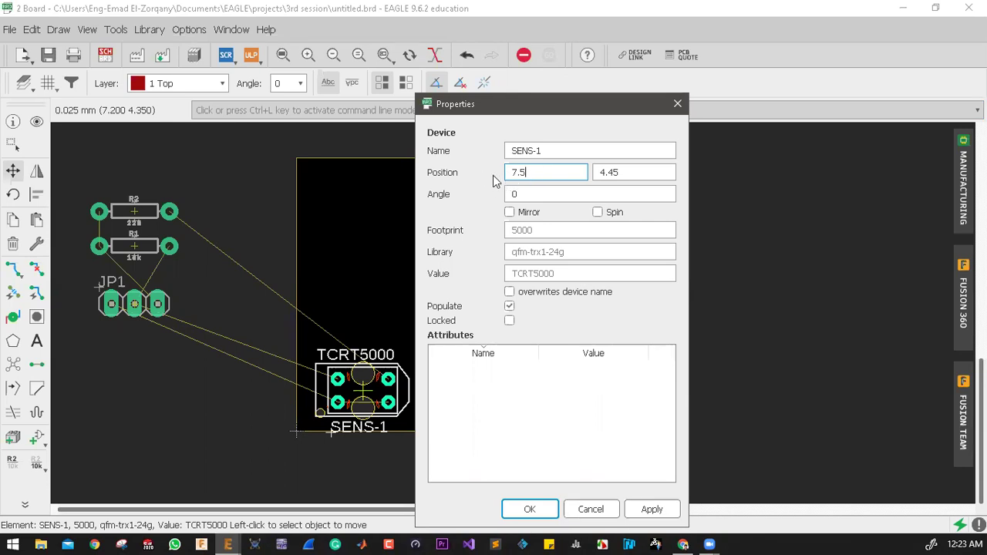
pyautogui.press('Tab')
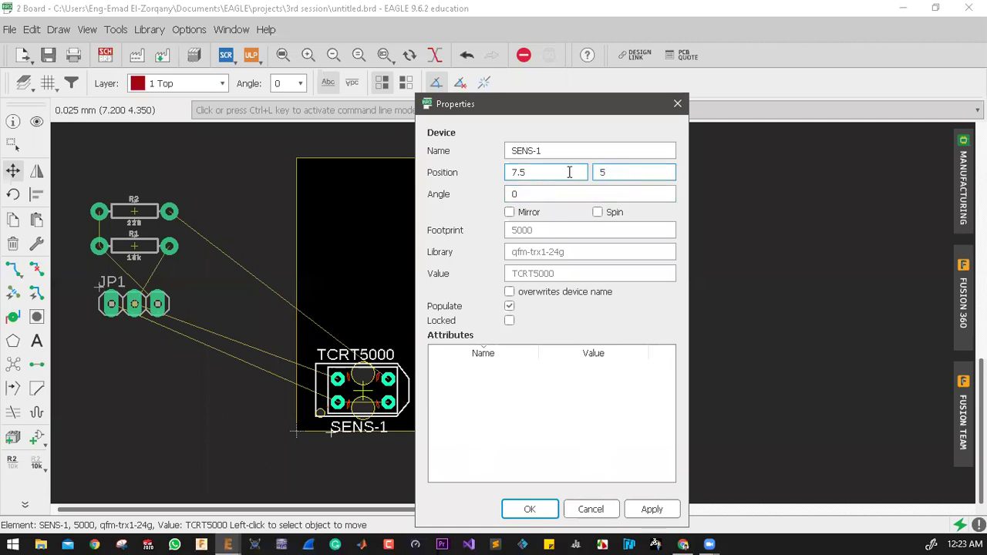
pyautogui.press('Return')
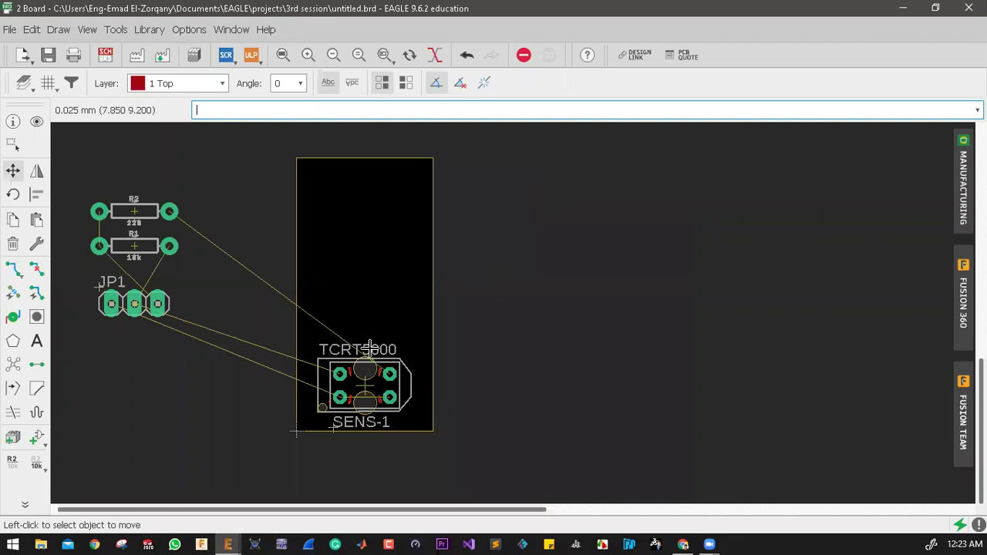
# Move resistor R2 onto the board, rotated to vertical, directly above the sensor's right-hand pads at about (10.2, 13.8) mm
pyautogui.click(13, 171)
pyautogui.click(134, 211)
pyautogui.rightClick(343, 285)
pyautogui.rightClick(343, 285)
pyautogui.rightClick(346, 281)
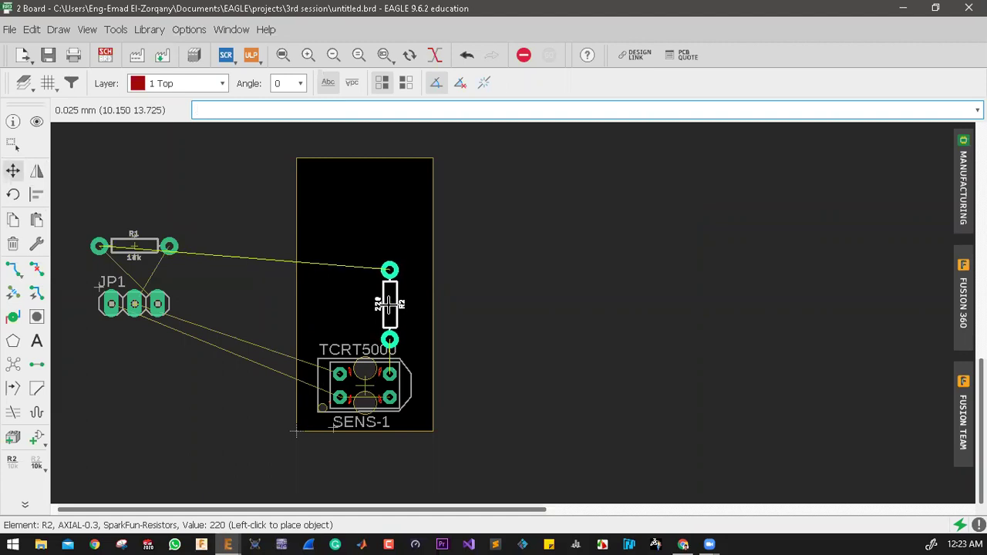
pyautogui.click(389, 306)
# Move resistor R1 onto the board, rotated to vertical, beside R2 and above the sensor's left-hand pads
pyautogui.click(134, 245)
pyautogui.rightClick(311, 260)
pyautogui.rightClick(324, 288)
pyautogui.rightClick(324, 290)
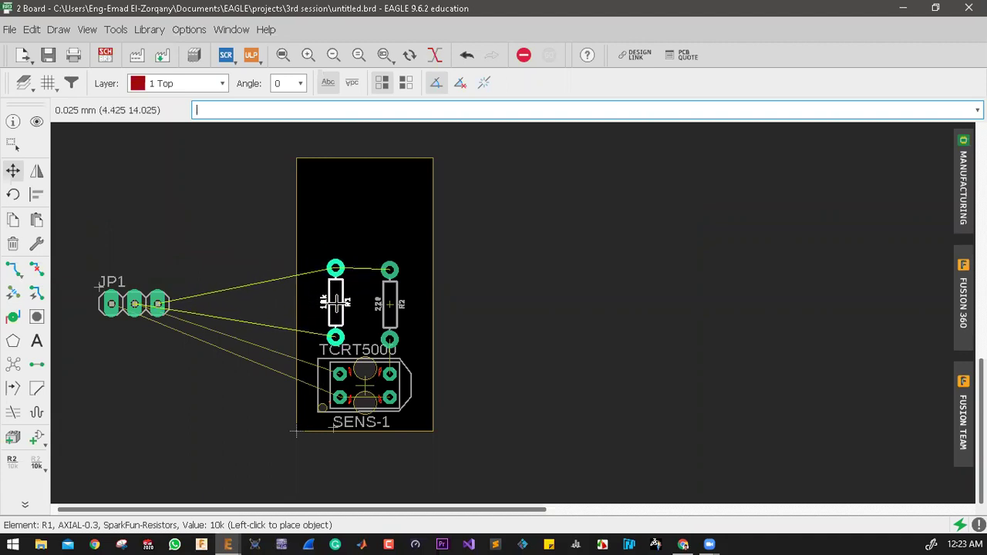
pyautogui.click(335, 303)
# Move the three-pin header JP1 onto the board above the resistors, rotated 180 degrees, and set its position to X 7.5 and Y 23 mm
pyautogui.click(132, 303)
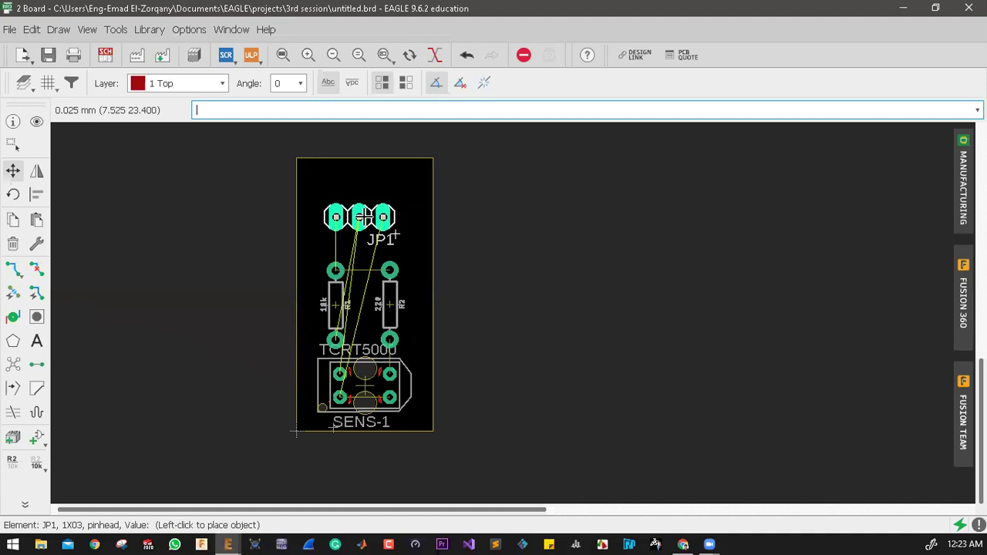
pyautogui.click(360, 217)
pyautogui.rightClick(353, 218)
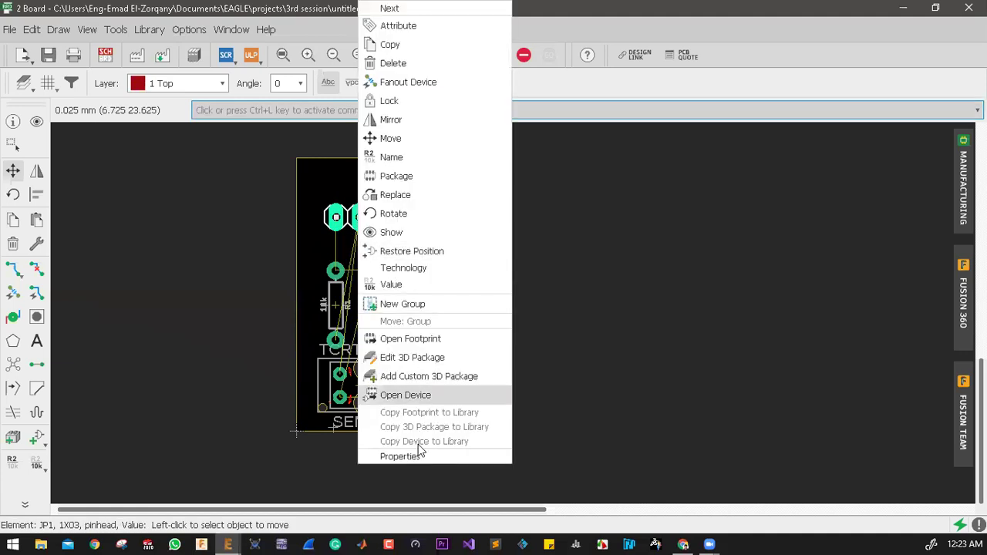
pyautogui.click(416, 454)
pyautogui.moveTo(532, 79); pyautogui.dragTo(490, 81)
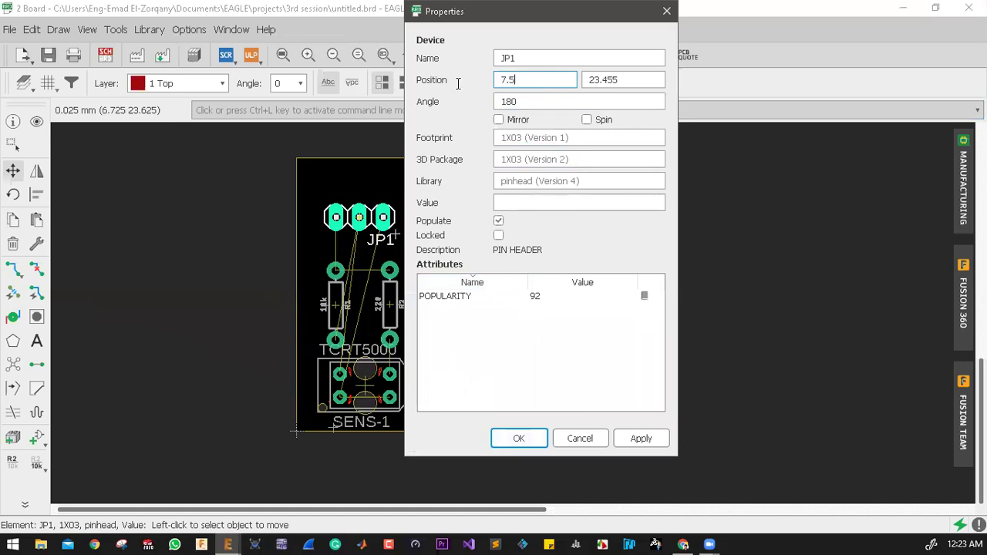
pyautogui.doubleClick(637, 77)
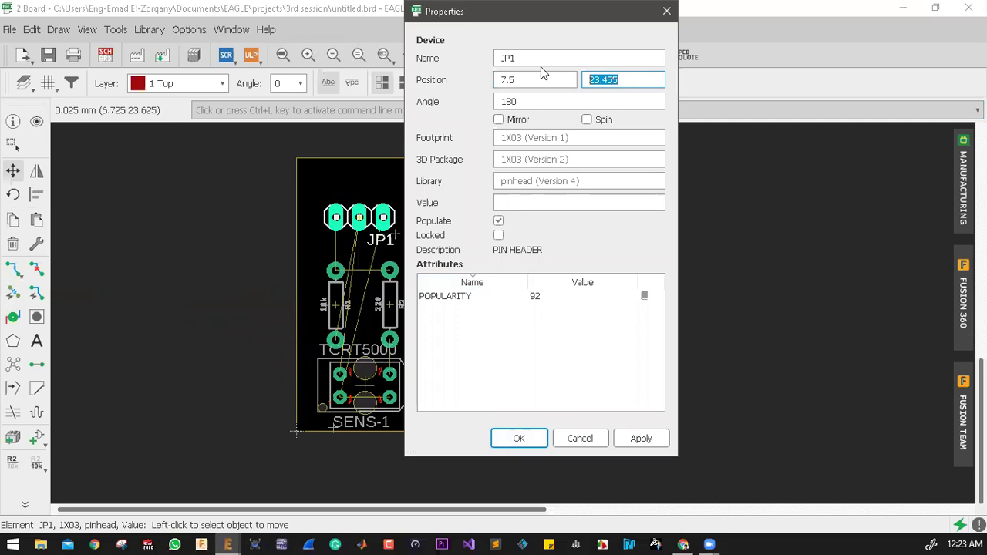
pyautogui.write('13')
pyautogui.press('BackSpace')
pyautogui.press('BackSpace')
pyautogui.write('23')
pyautogui.press('Return')
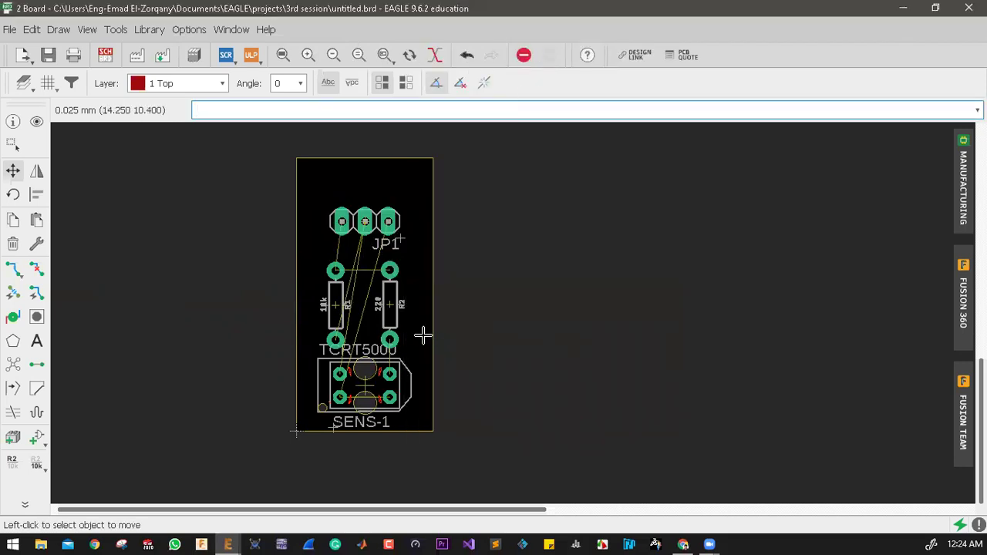
# Shorten the board outline by setting both ends of its upper edge line to Y 25 mm
pyautogui.rightClick(375, 162)
pyautogui.click(446, 370)
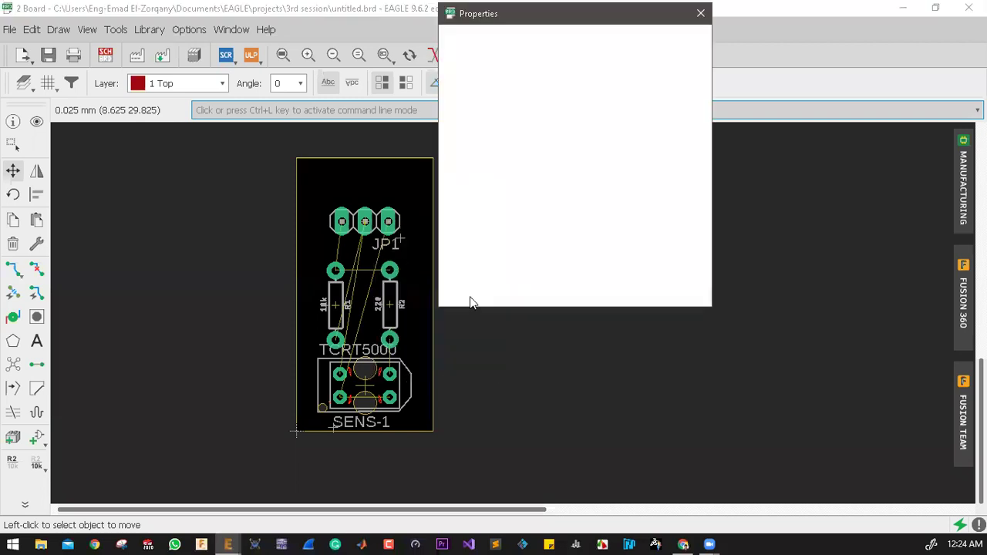
pyautogui.doubleClick(655, 63)
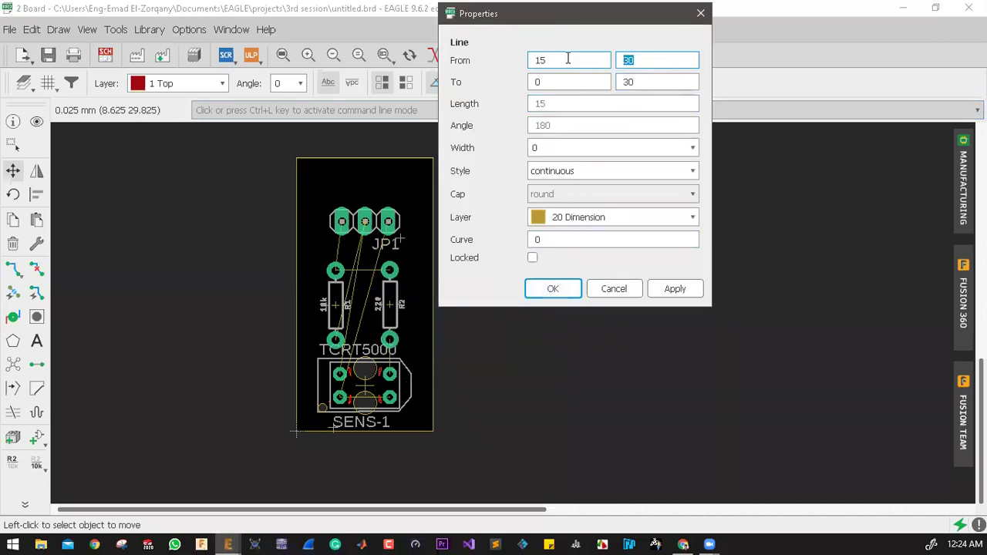
pyautogui.doubleClick(640, 82)
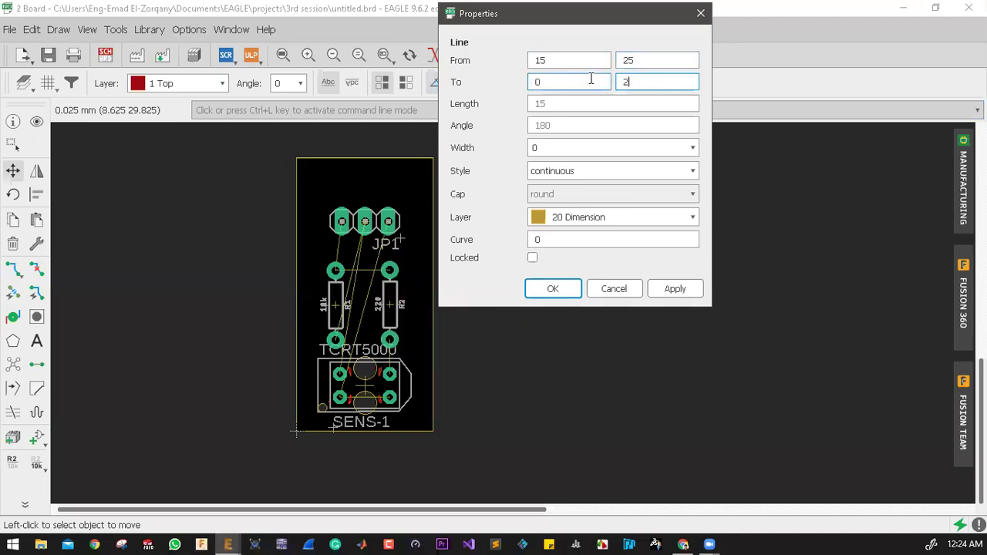
pyautogui.click(676, 296)
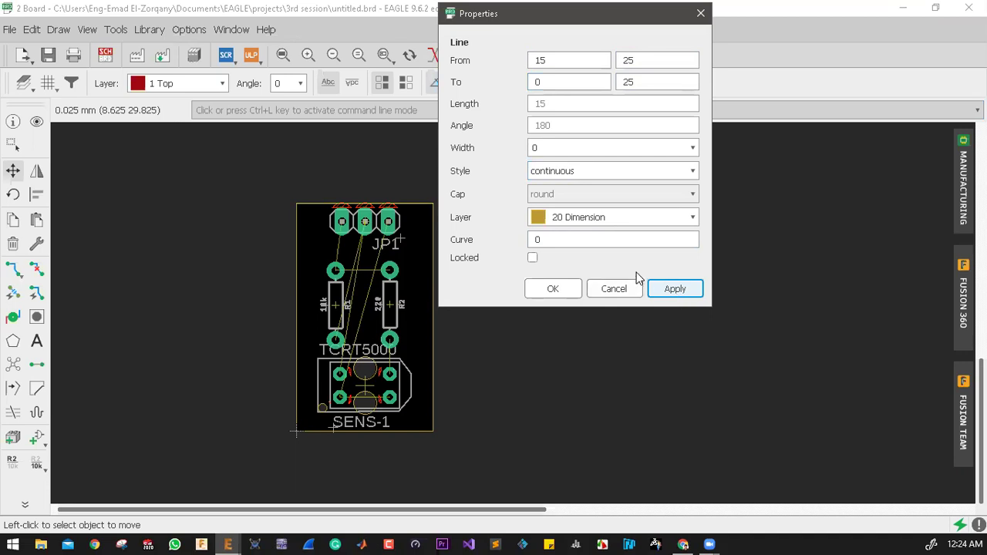
pyautogui.click(554, 293)
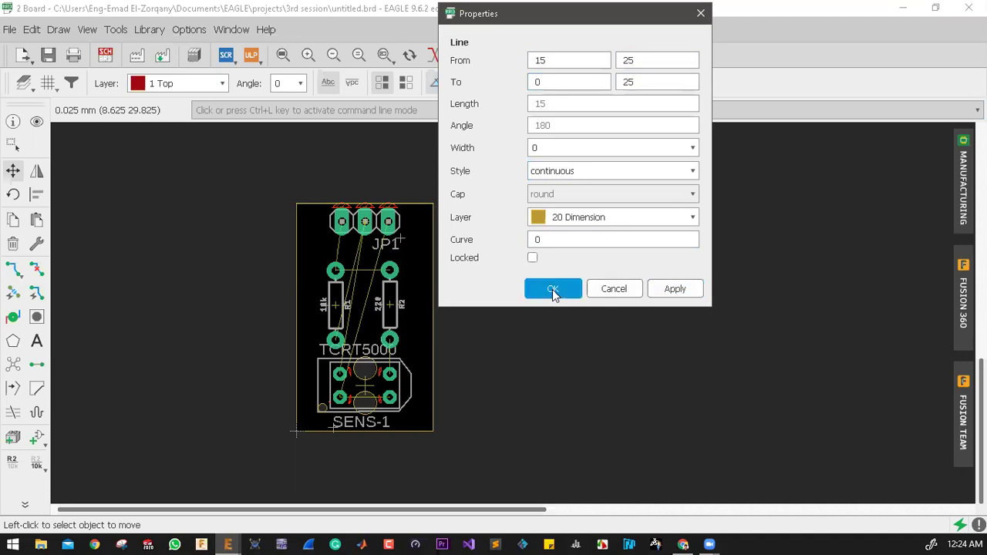
# Set the Y position of header JP1 to 22 mm in its properties
pyautogui.rightClick(366, 223)
pyautogui.click(402, 456)
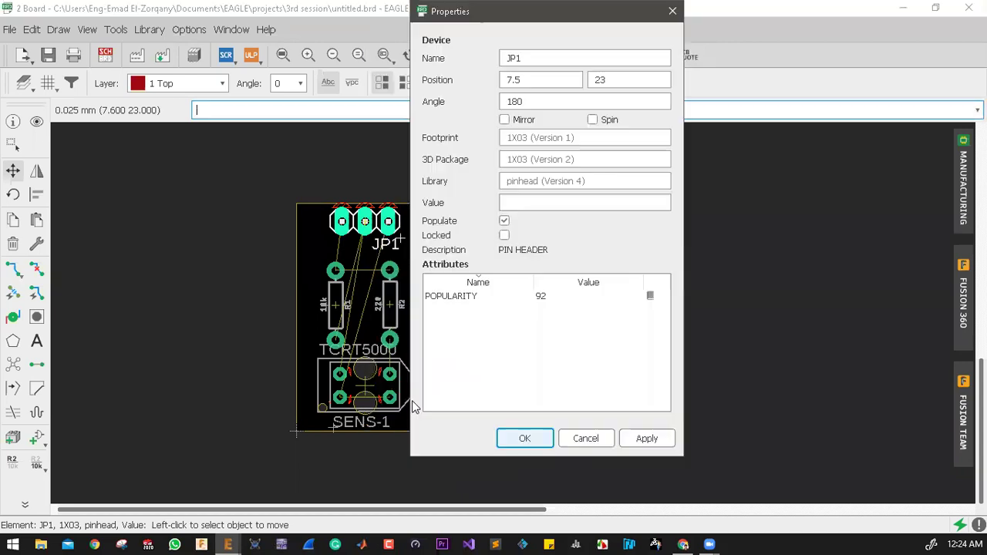
pyautogui.click(607, 80)
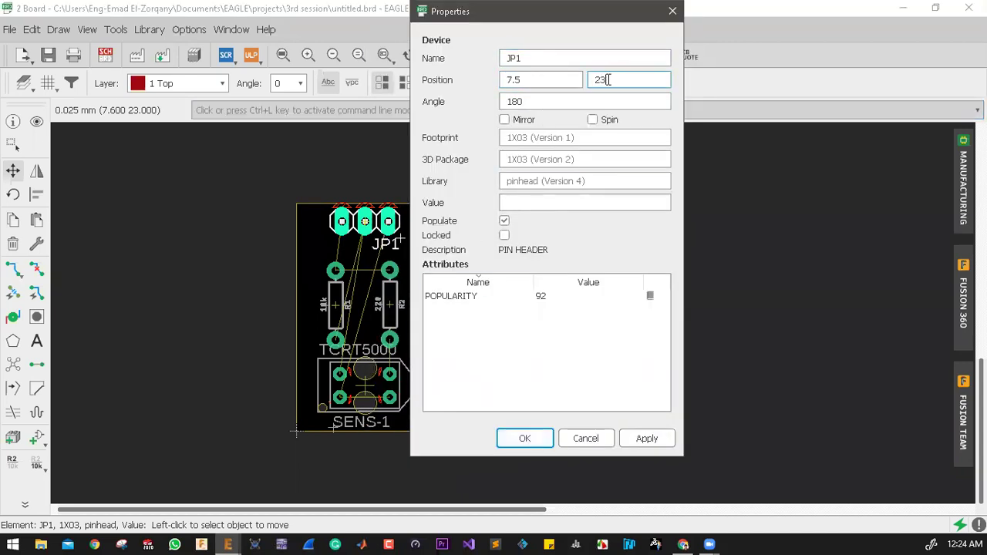
pyautogui.moveTo(602, 79); pyautogui.dragTo(628, 154)
pyautogui.click(639, 438)
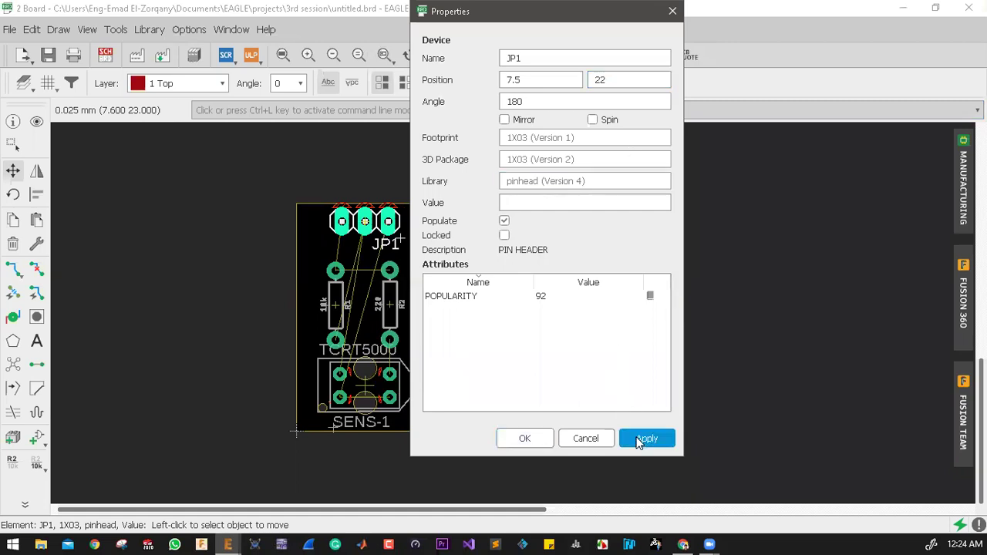
pyautogui.click(525, 438)
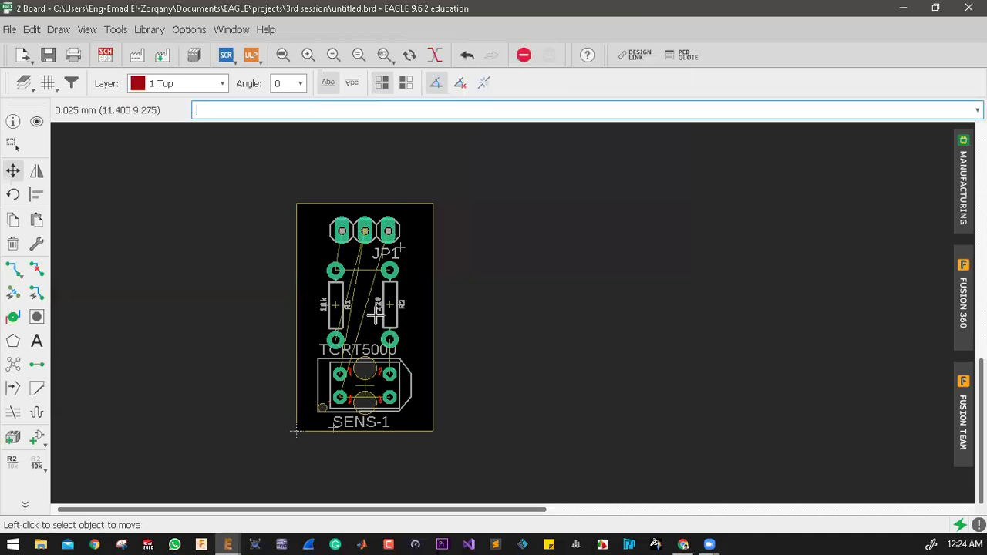
# Group resistors R1 and R2 and align their centers vertically
pyautogui.click(13, 143)
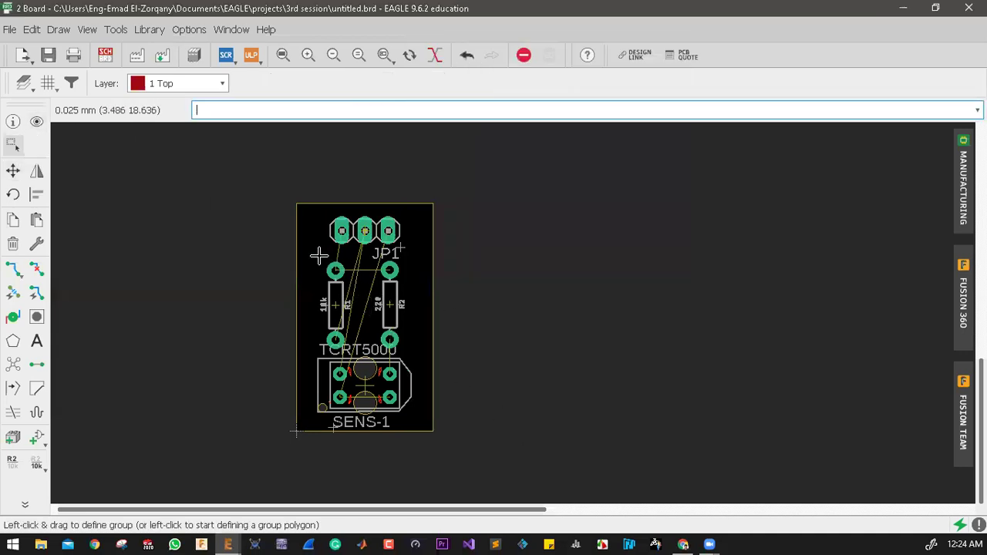
pyautogui.moveTo(314, 256); pyautogui.dragTo(397, 356)
pyautogui.click(36, 195)
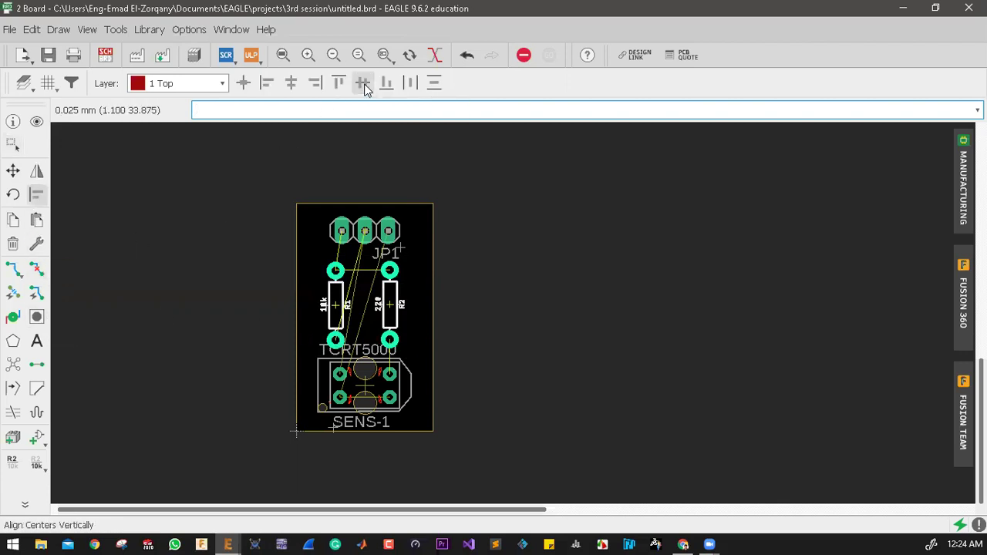
pyautogui.click(366, 89)
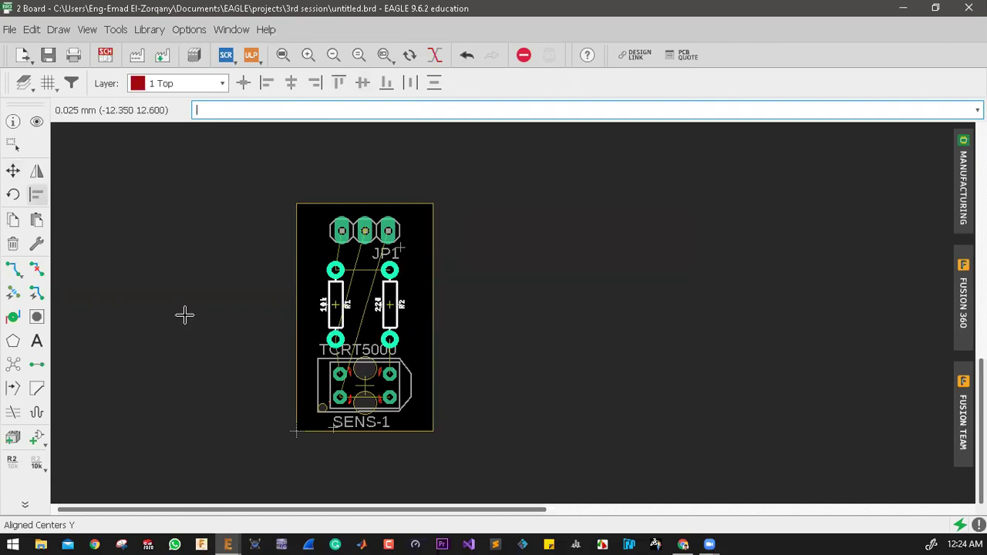
# Examine the 0.35 mm hole preview beside the board and at its upper-left corner to judge its size
pyautogui.click(36, 318)
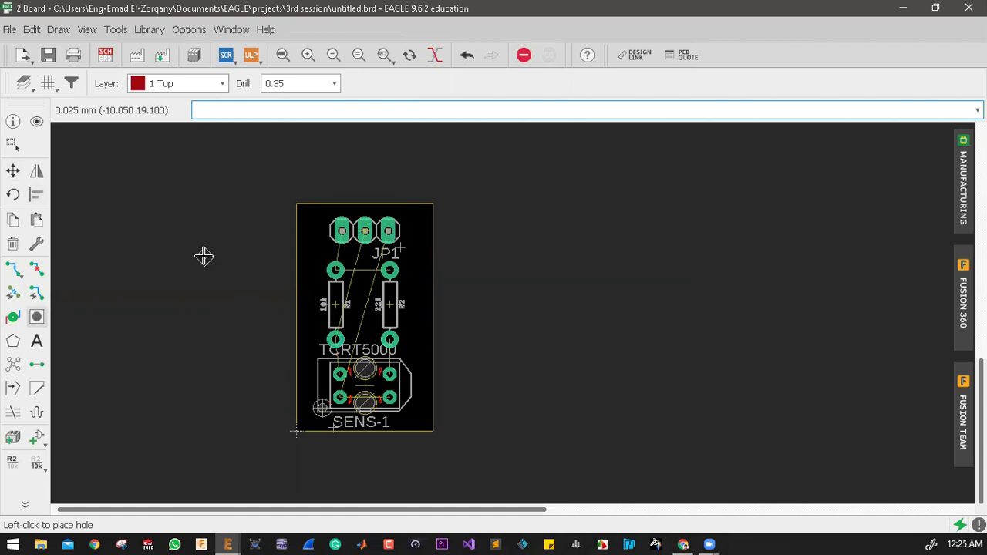
pyautogui.scroll(10, 204, 256)
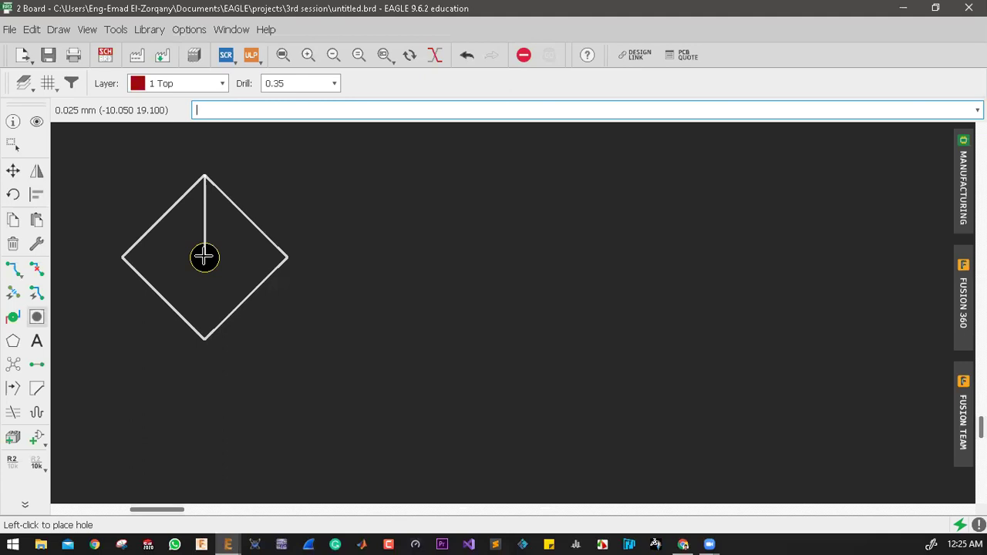
pyautogui.scroll(-5, 204, 256)
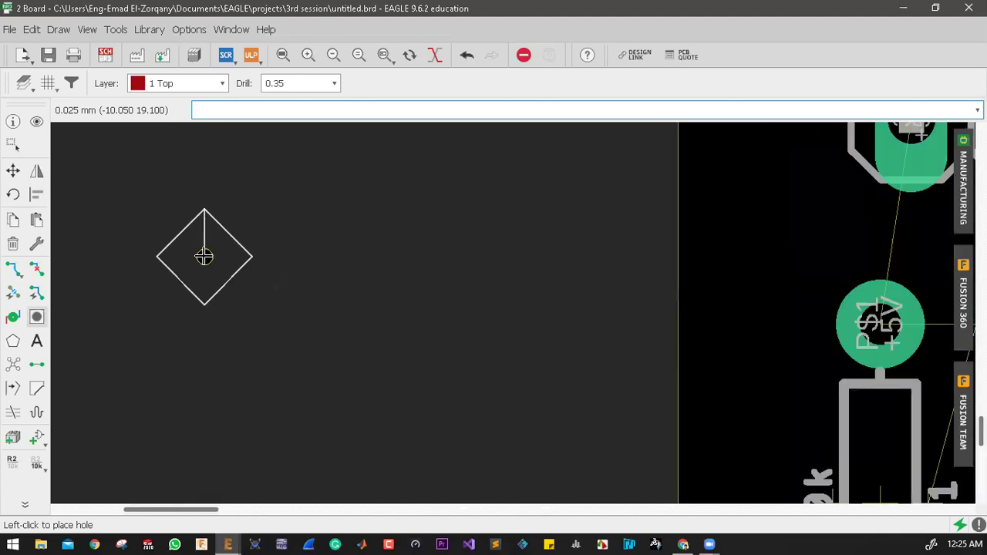
pyautogui.scroll(-3, 204, 257)
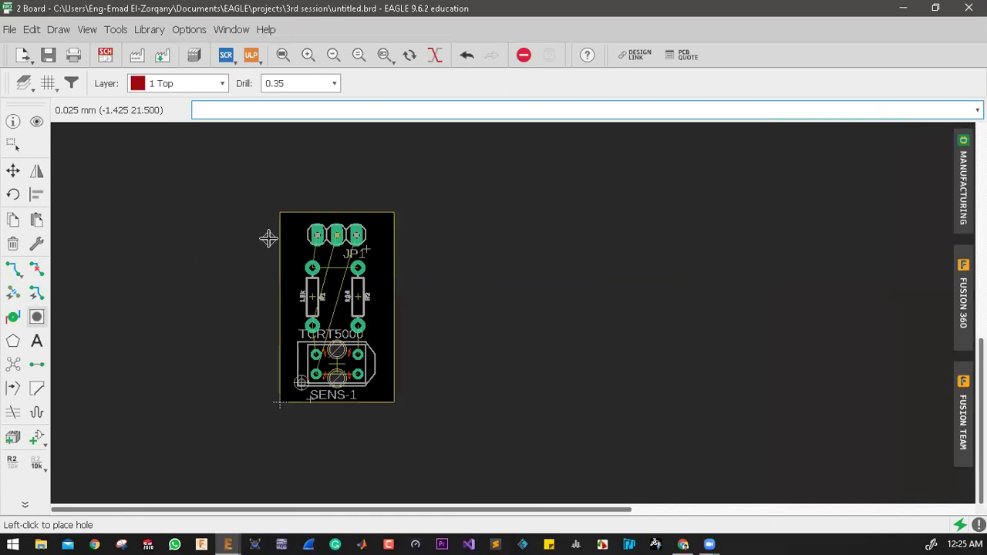
pyautogui.scroll(3, 268, 238)
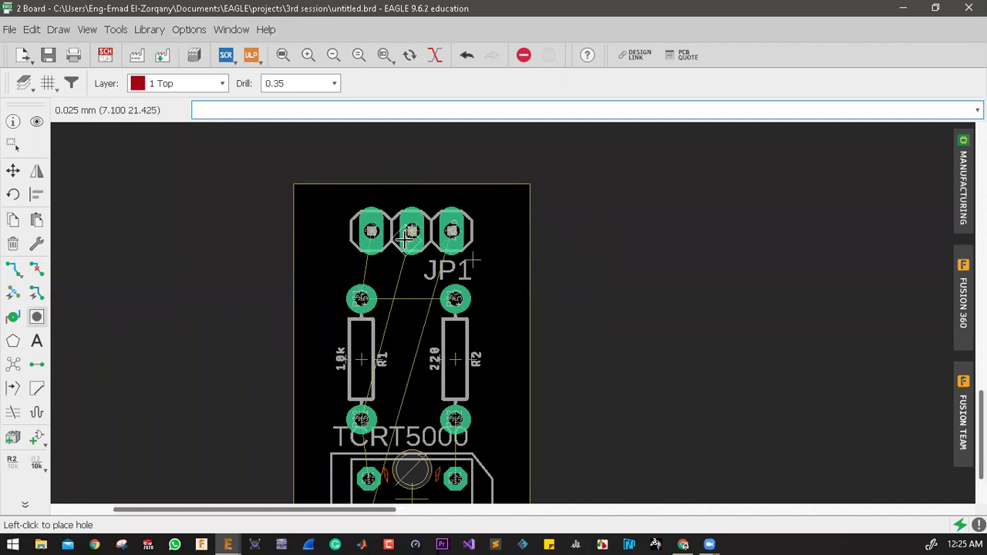
pyautogui.scroll(-1, 407, 239)
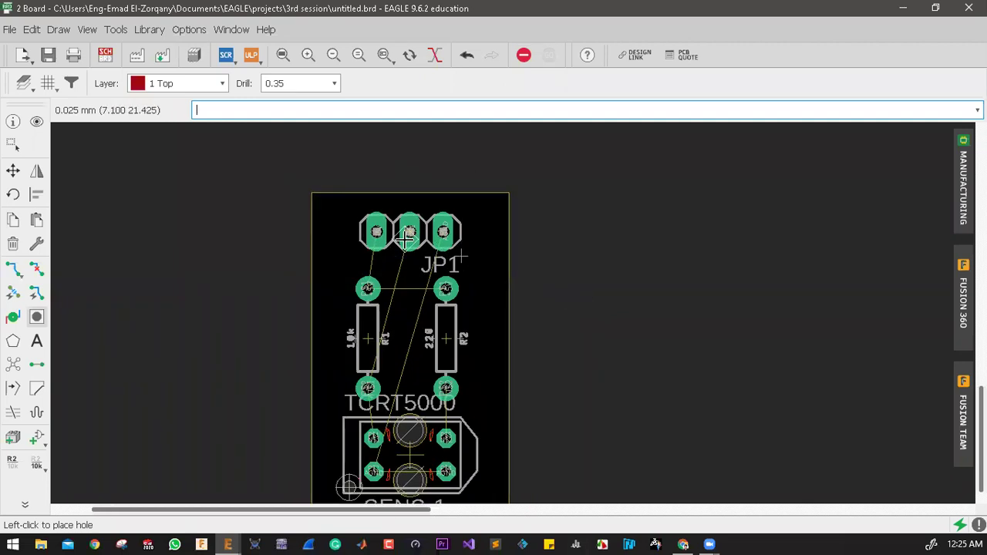
pyautogui.scroll(3, 325, 206)
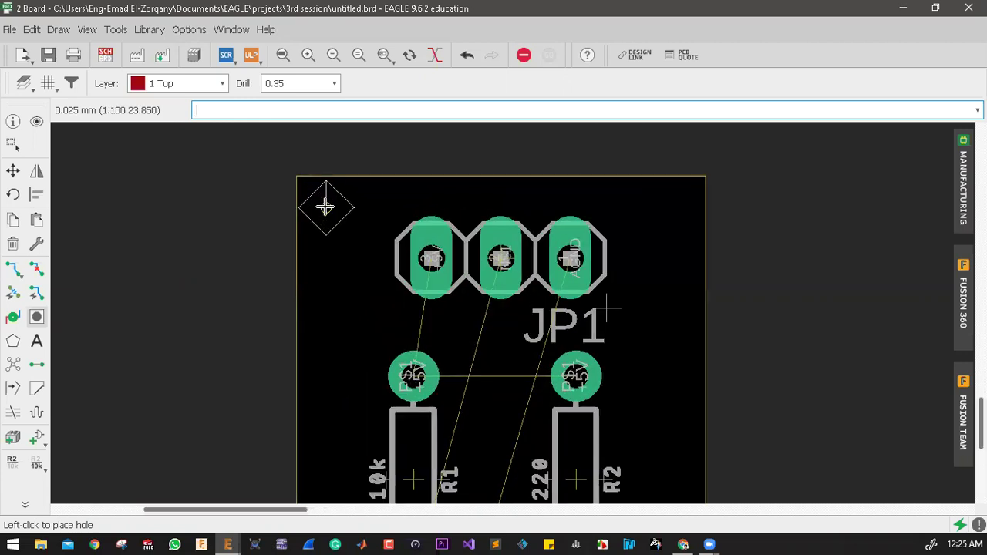
pyautogui.scroll(4, 324, 206)
pyautogui.scroll(-3, 323, 209)
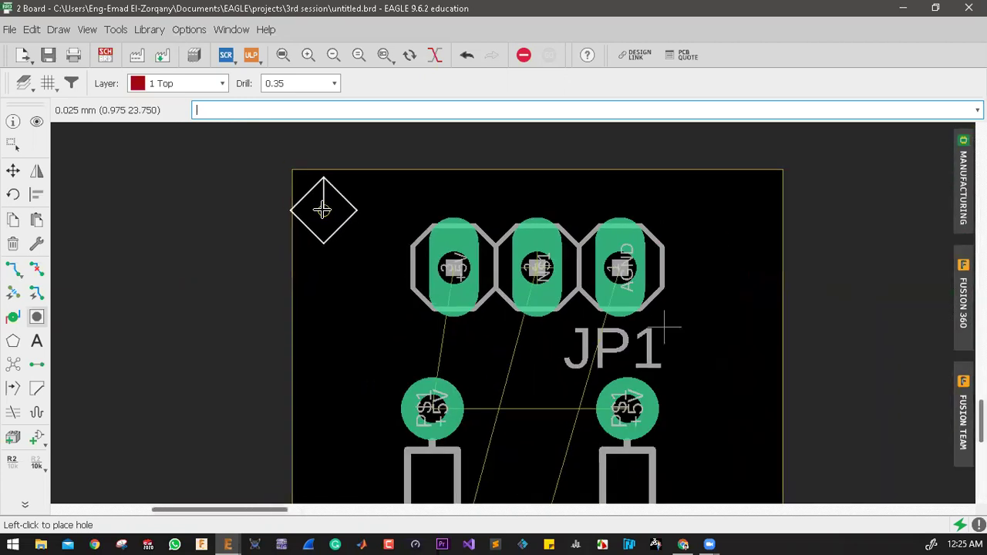
pyautogui.scroll(-2, 322, 210)
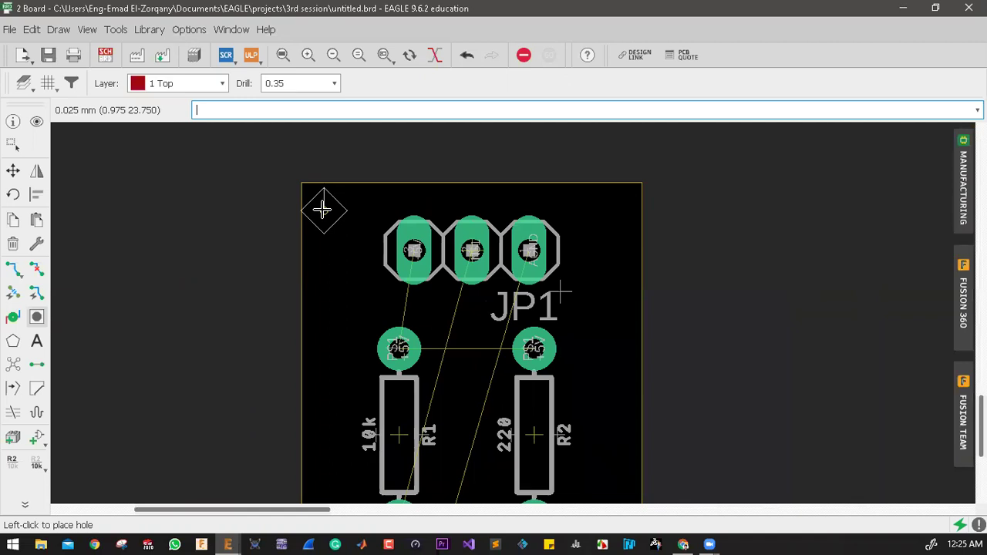
pyautogui.scroll(-2, 322, 209)
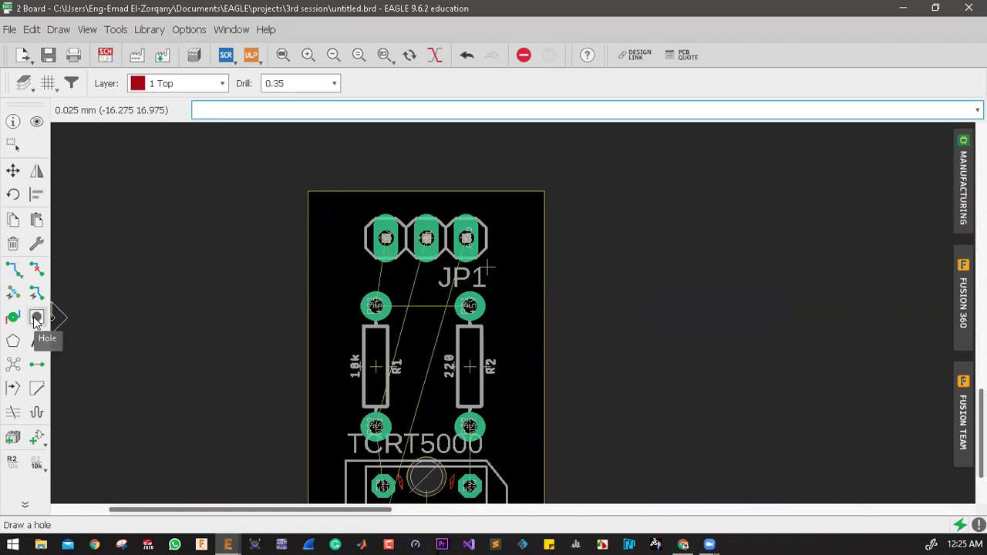
# Place a hole with a 3 mm drill between resistors R1 and R2, at about (7.15, 13.8) mm
pyautogui.click(36, 318)
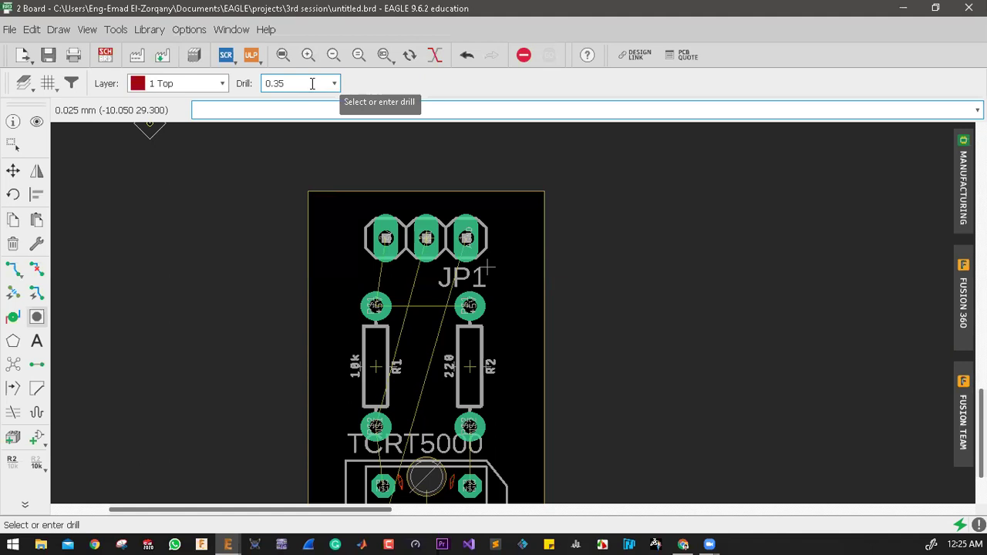
pyautogui.moveTo(312, 83); pyautogui.dragTo(261, 88)
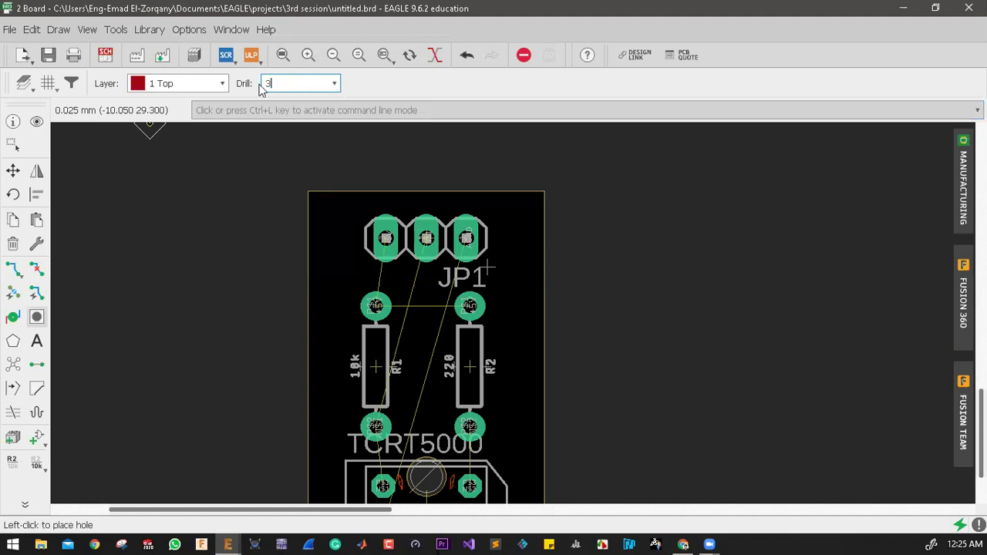
pyautogui.write('3')
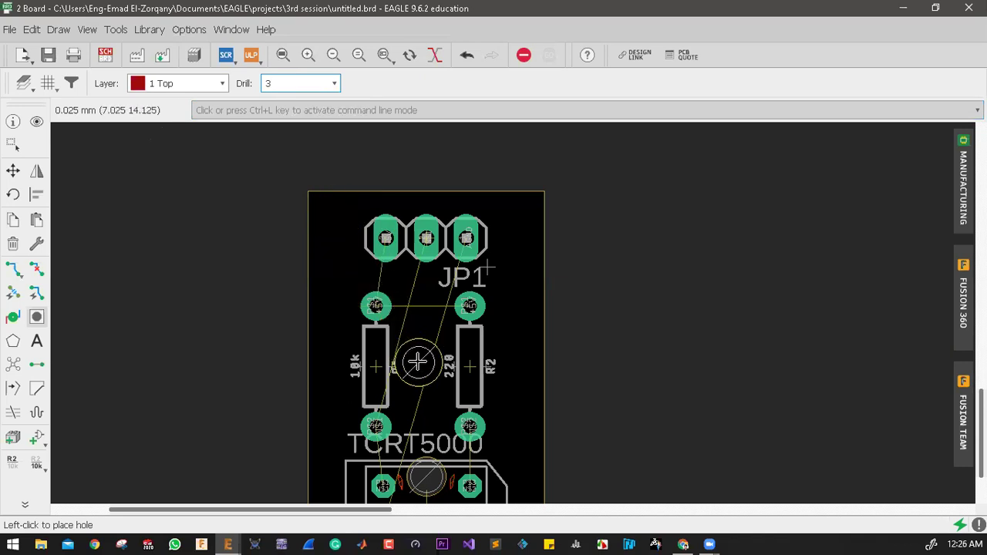
pyautogui.click(423, 358)
pyautogui.scroll(-2, 430, 245)
pyautogui.scroll(3, 424, 288)
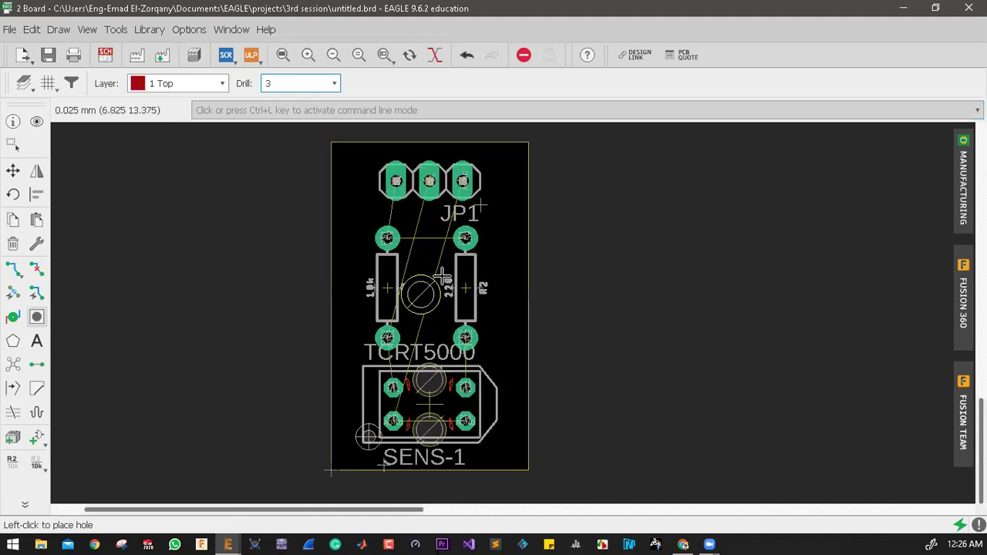
pyautogui.scroll(1, 426, 292)
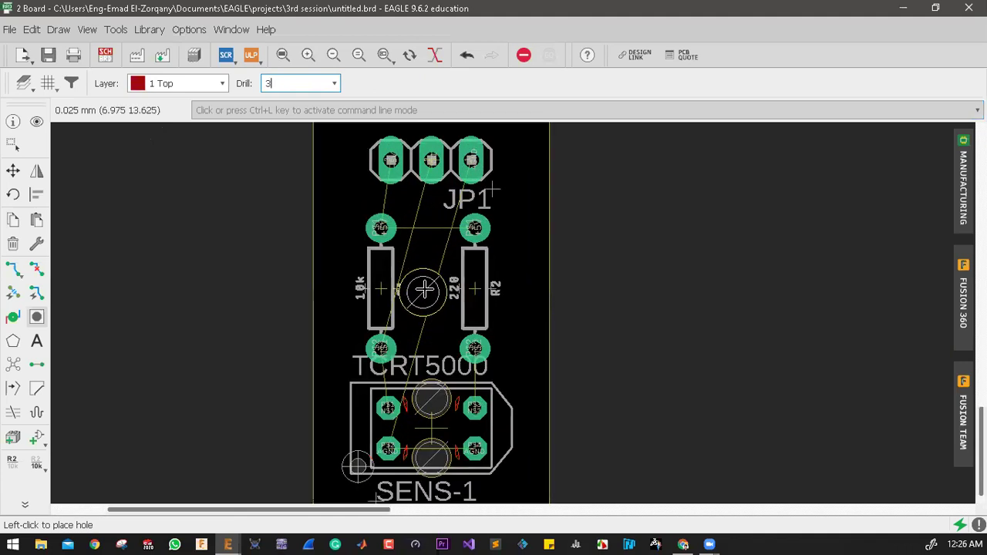
pyautogui.press('Return')
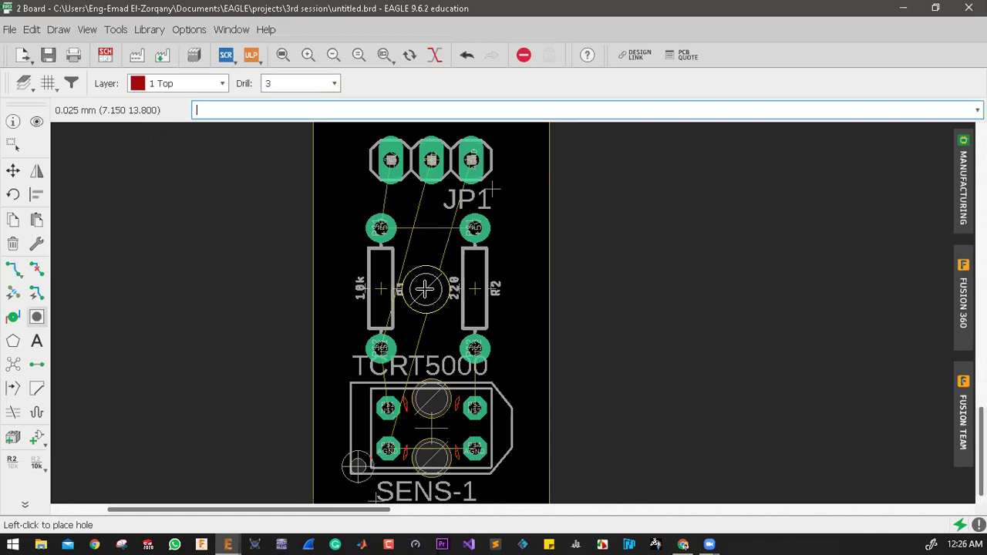
pyautogui.click(13, 171)
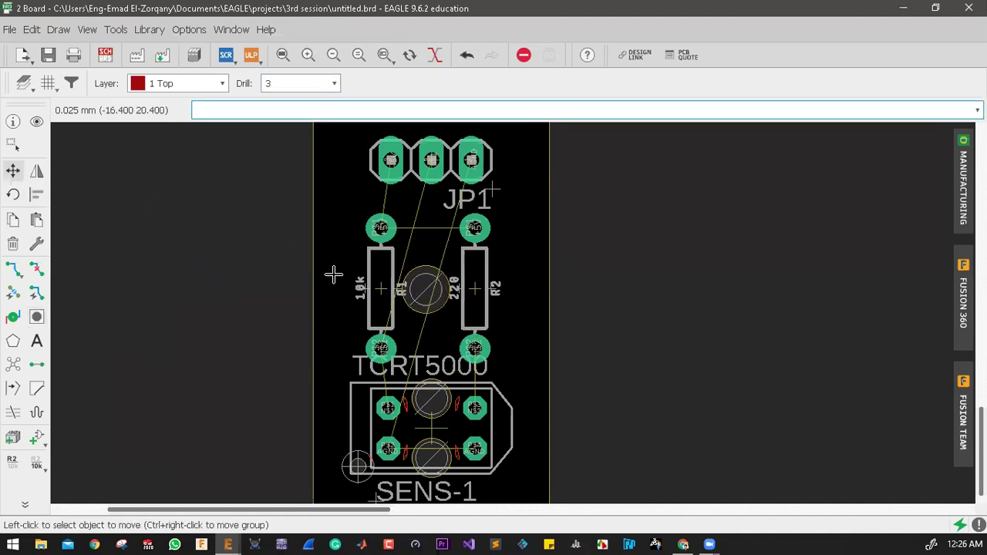
pyautogui.scroll(-3, 347, 254)
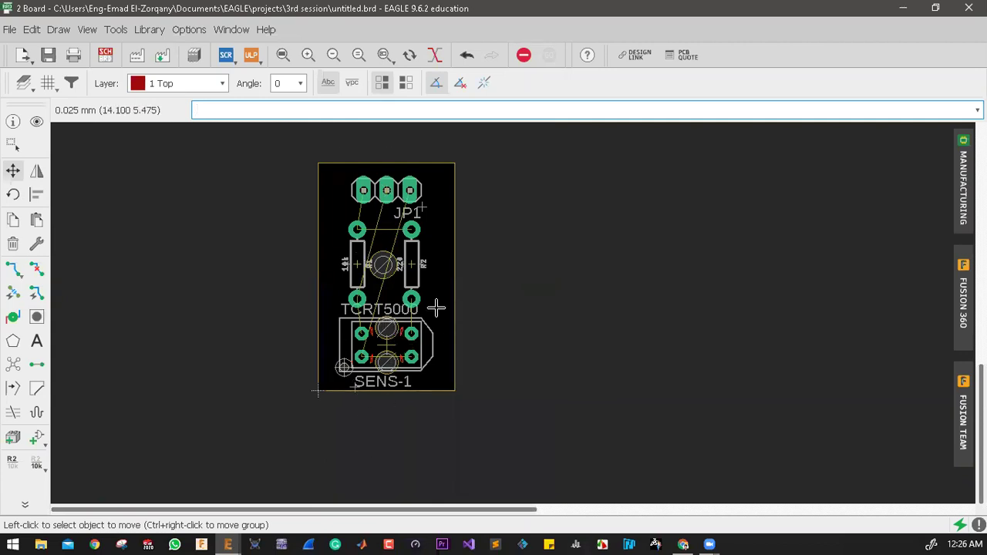
# Set the position of the 3 mm hole between the resistors to X 7.5 mm, Y 12.5 mm in its properties
pyautogui.rightClick(383, 264)
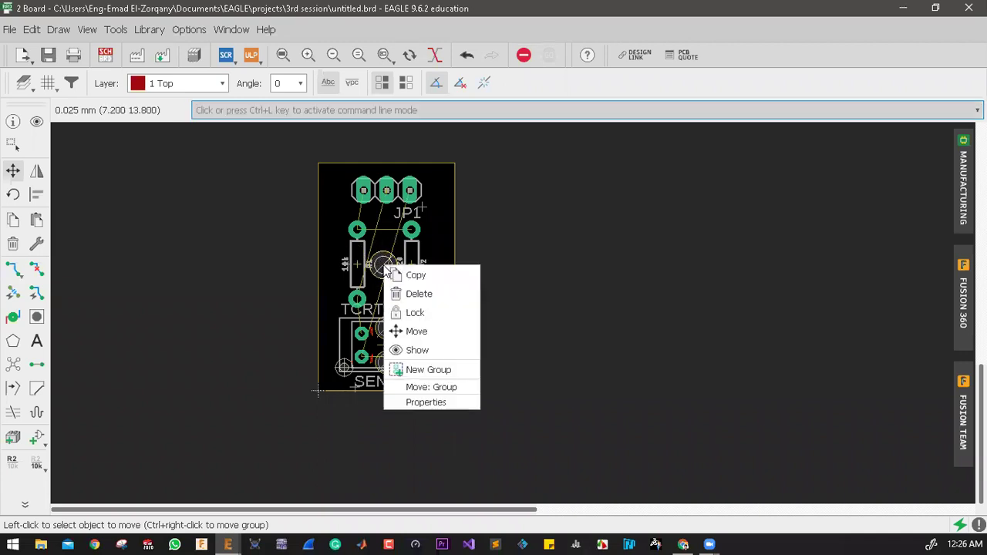
pyautogui.click(422, 401)
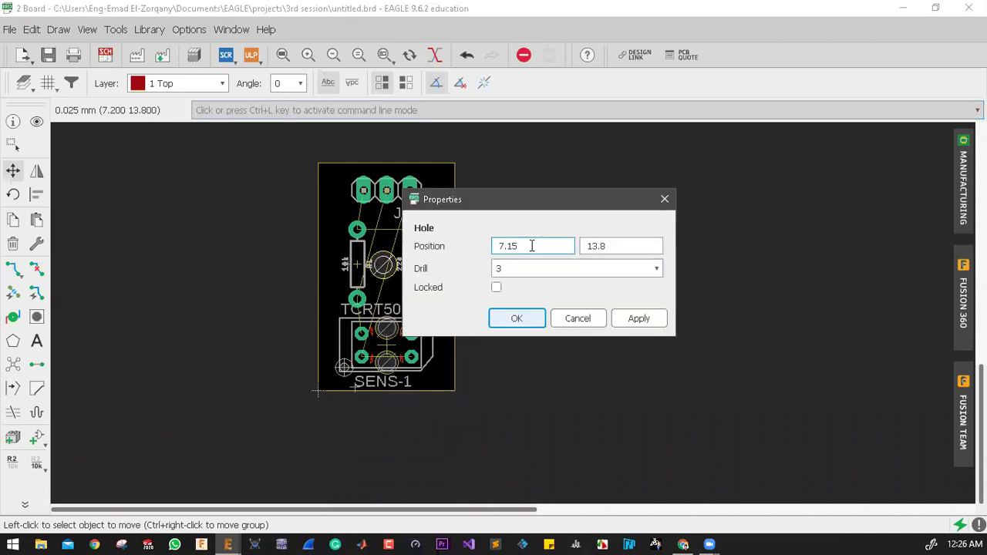
pyautogui.write('7.5')
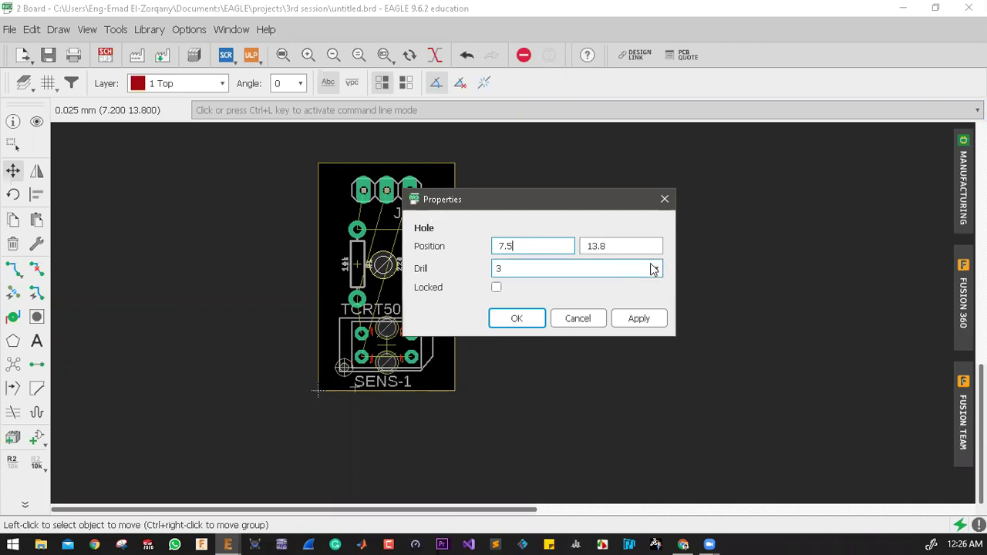
pyautogui.moveTo(619, 244); pyautogui.dragTo(546, 241)
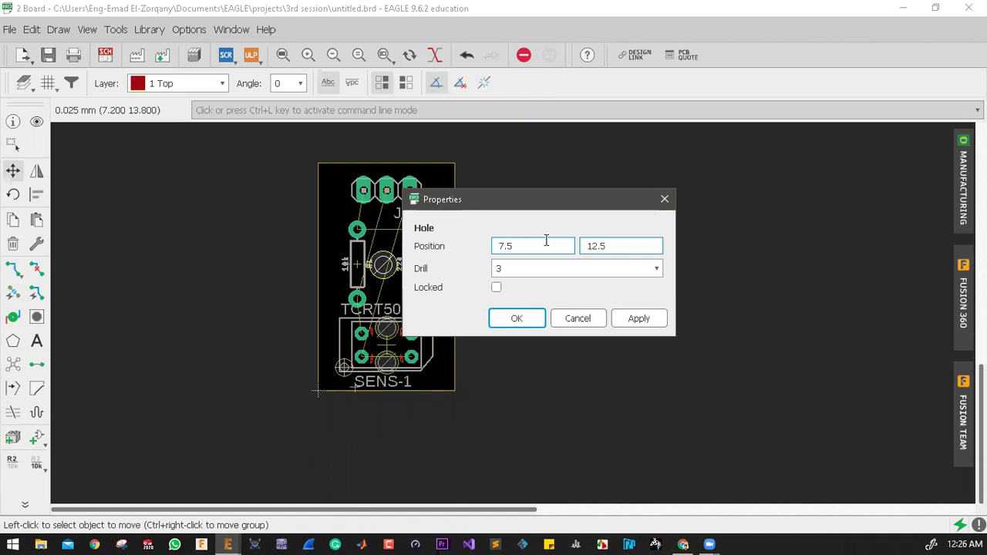
pyautogui.click(639, 323)
pyautogui.click(518, 319)
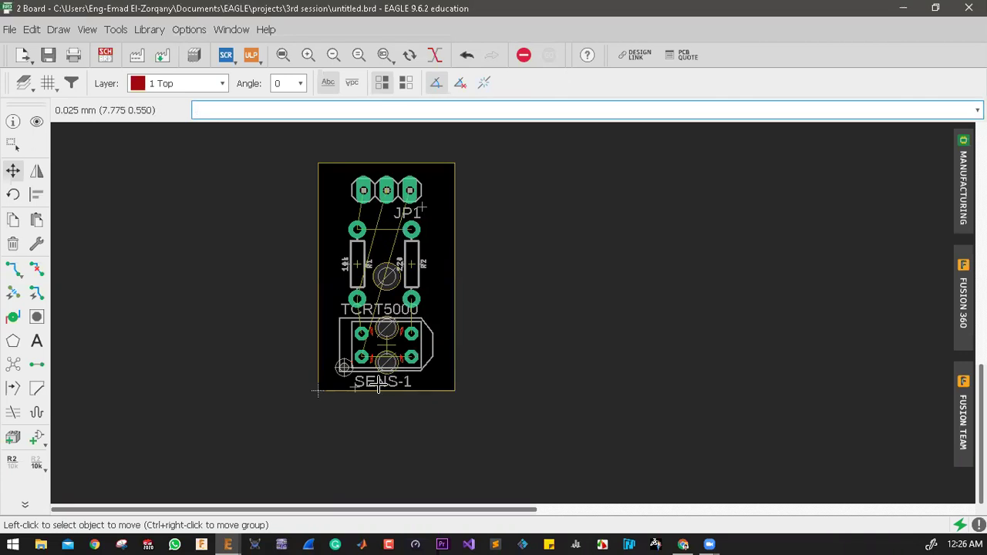
# Delete the SENS-1 name label below the TCRT5000 sensor
pyautogui.scroll(5, 359, 388)
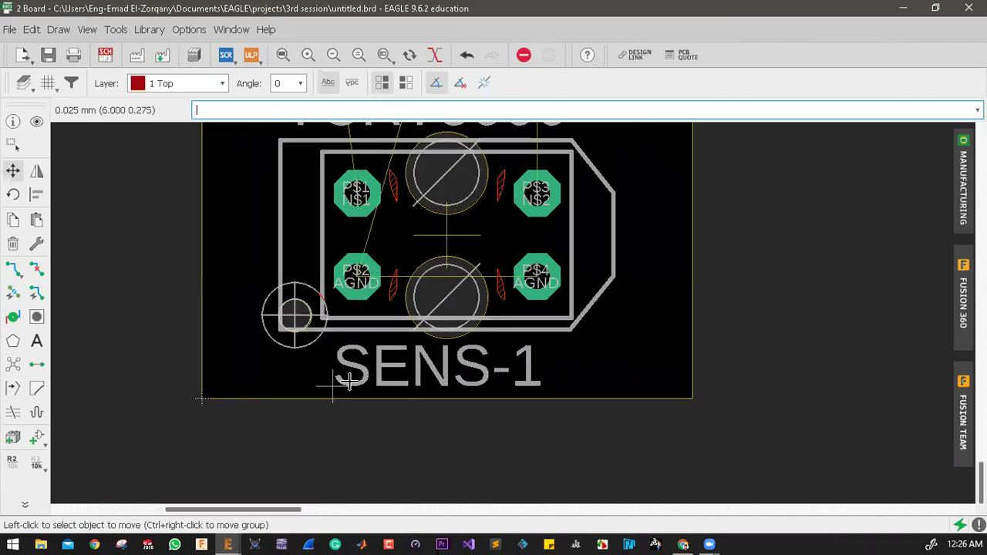
pyautogui.click(12, 245)
pyautogui.click(330, 388)
pyautogui.scroll(-2, 324, 408)
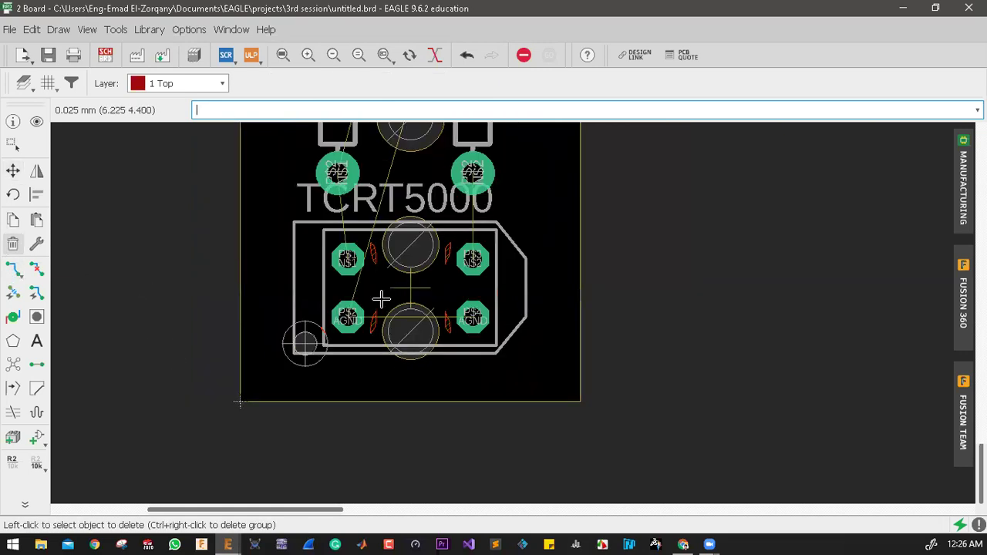
pyautogui.scroll(1, 381, 300)
# Move R2's labels inside its body, with the value 220 in the upper half and the name R2 in the lower half
pyautogui.click(12, 170)
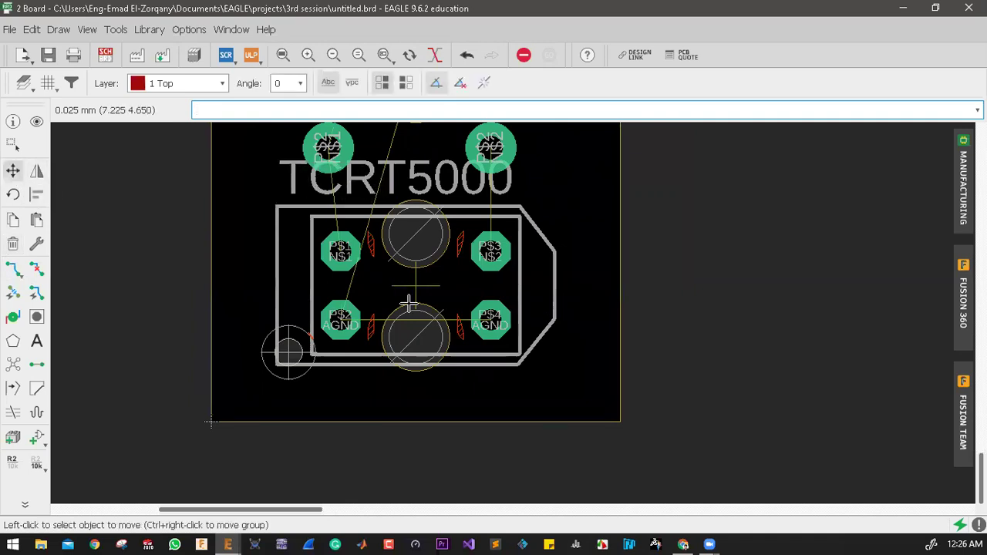
pyautogui.scroll(-1, 409, 303)
pyautogui.scroll(3, 405, 189)
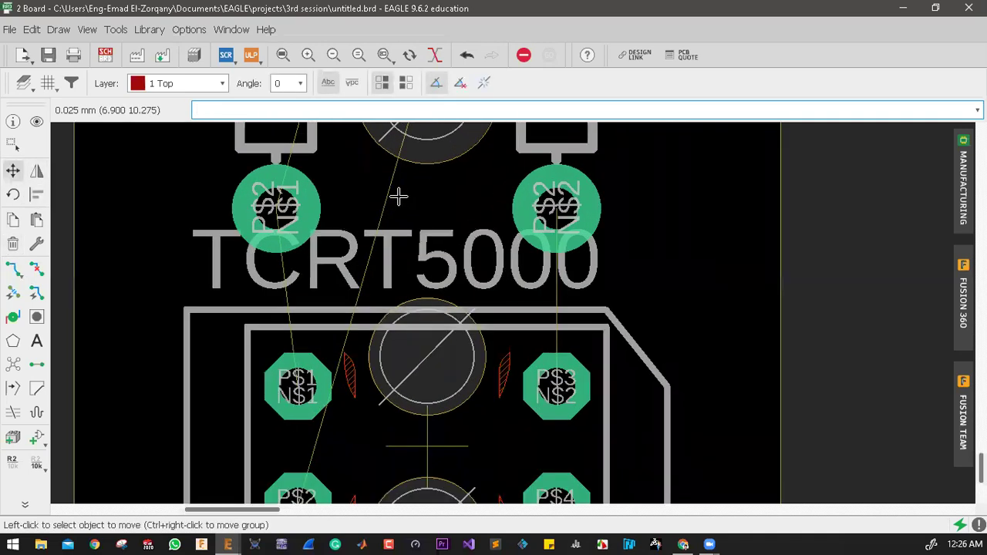
pyautogui.scroll(1, 398, 197)
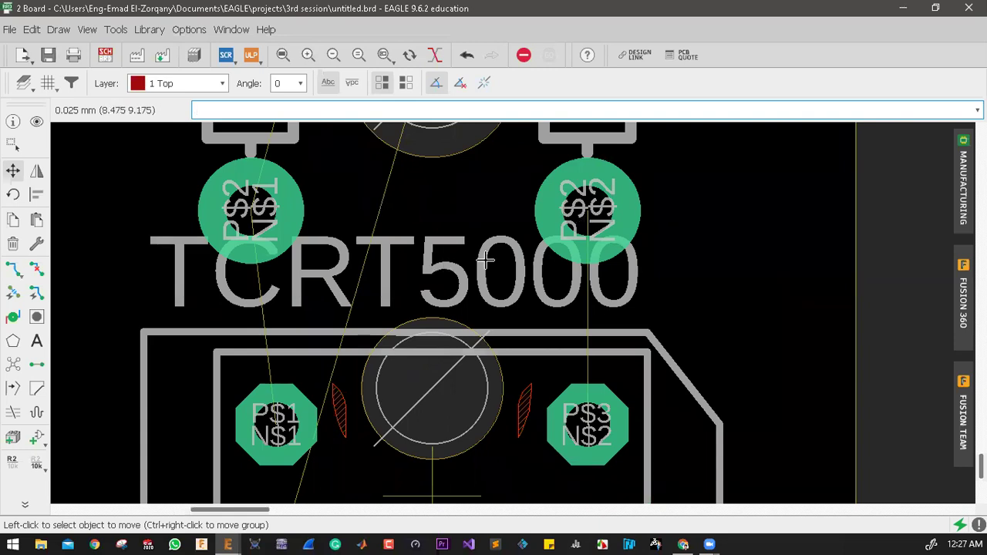
pyautogui.scroll(-2, 485, 260)
pyautogui.scroll(-3, 485, 260)
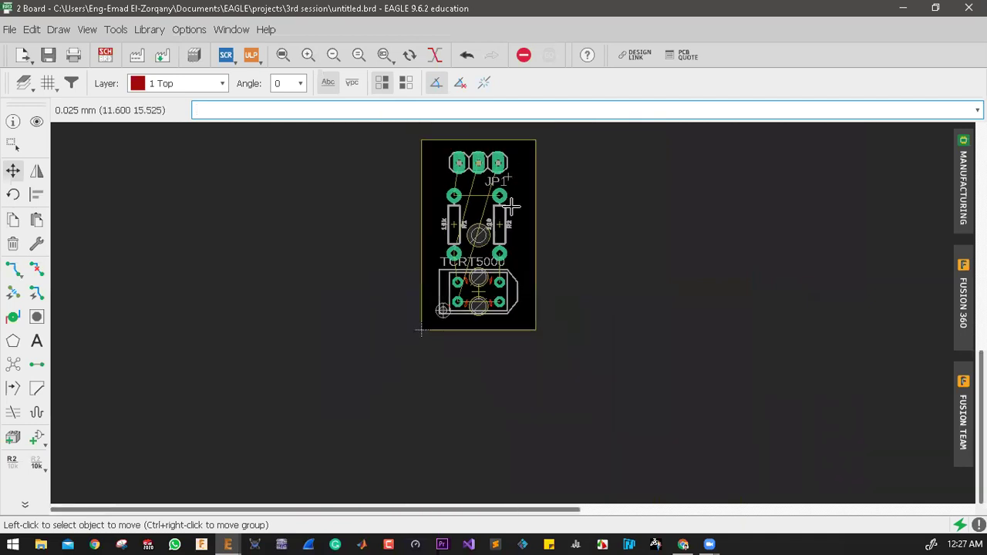
pyautogui.scroll(4, 464, 237)
pyautogui.scroll(2, 464, 238)
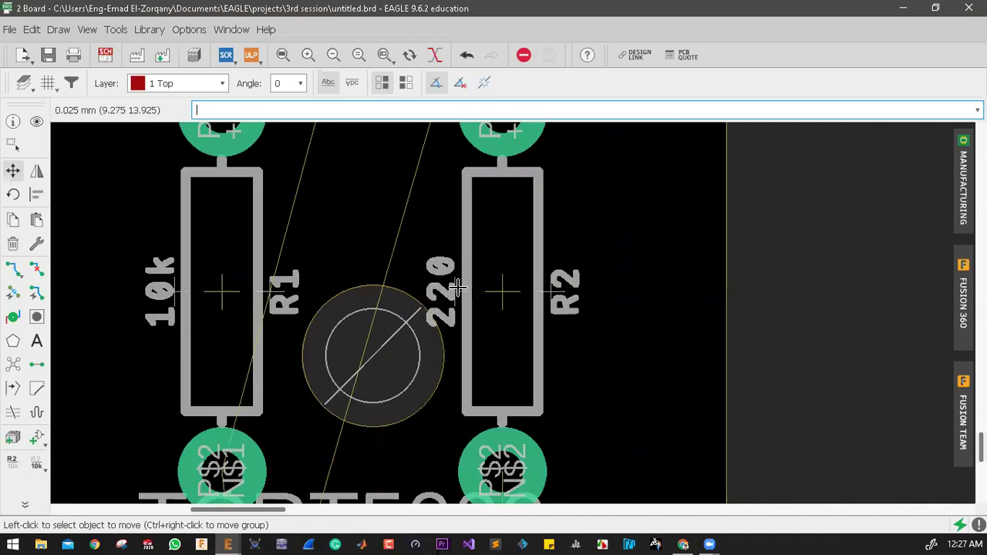
pyautogui.click(450, 289)
pyautogui.click(512, 289)
pyautogui.click(563, 290)
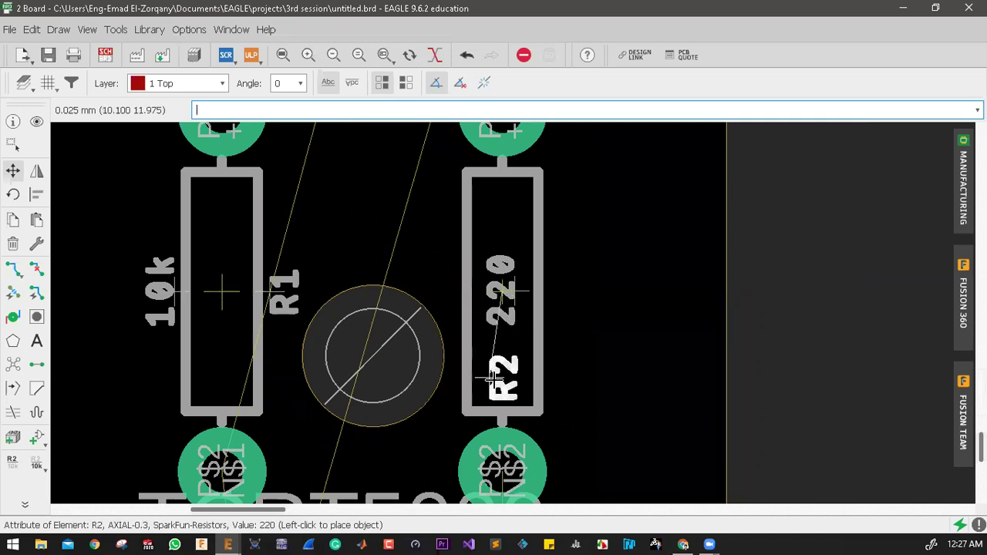
pyautogui.click(480, 377)
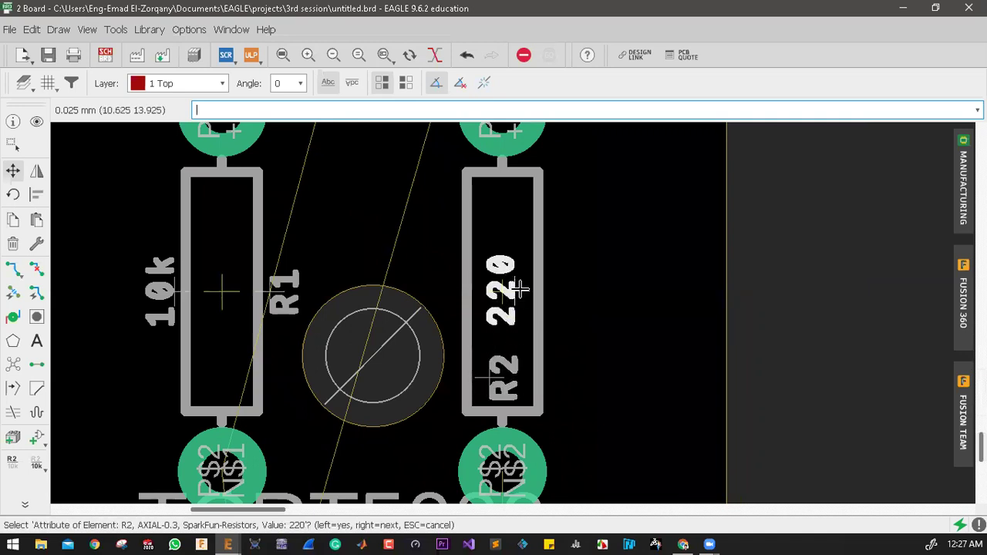
pyautogui.click(513, 288)
pyautogui.click(515, 228)
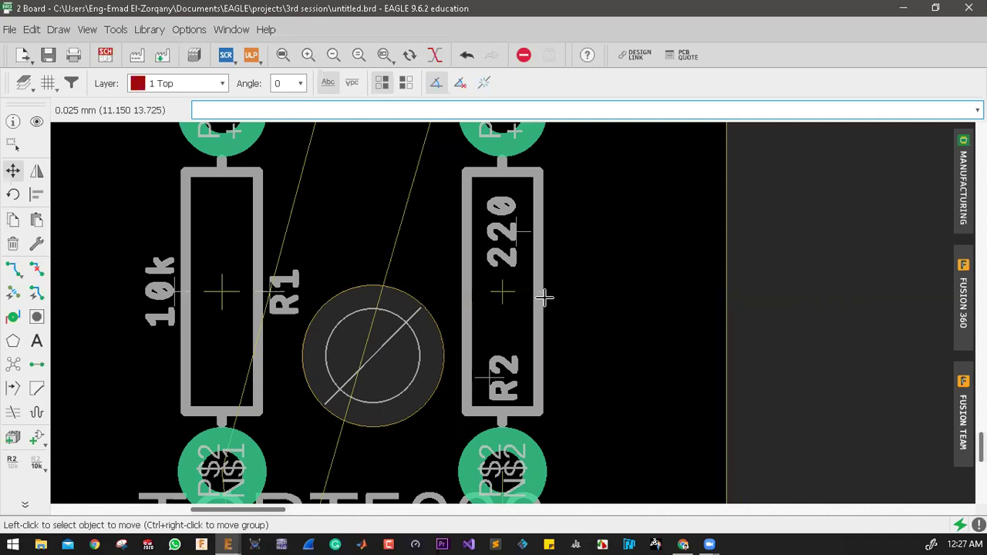
# Move R1's labels inside its body, with the value 10k in the upper half and the name R1 in the lower half
pyautogui.scroll(-2, 540, 246)
pyautogui.scroll(2, 455, 231)
pyautogui.click(262, 293)
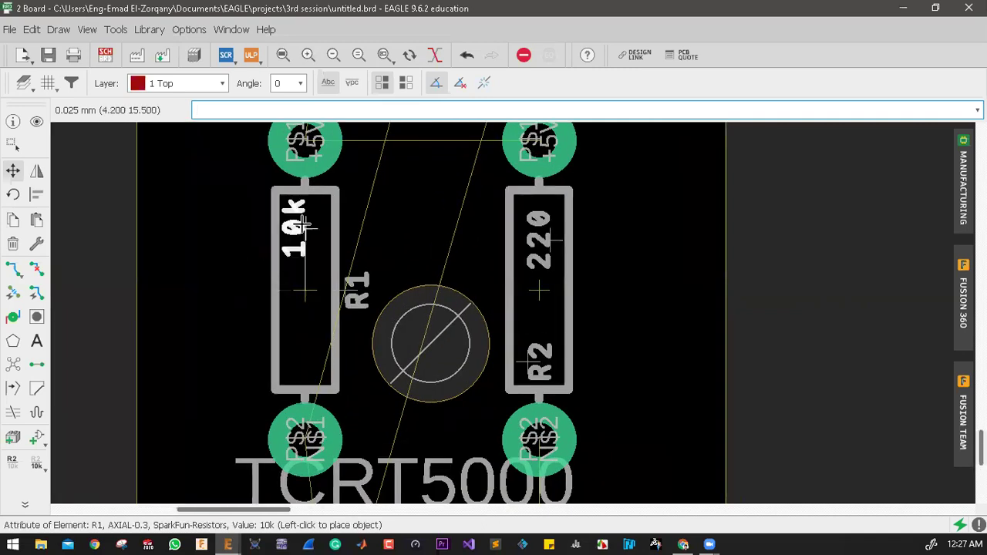
pyautogui.click(307, 237)
pyautogui.click(357, 292)
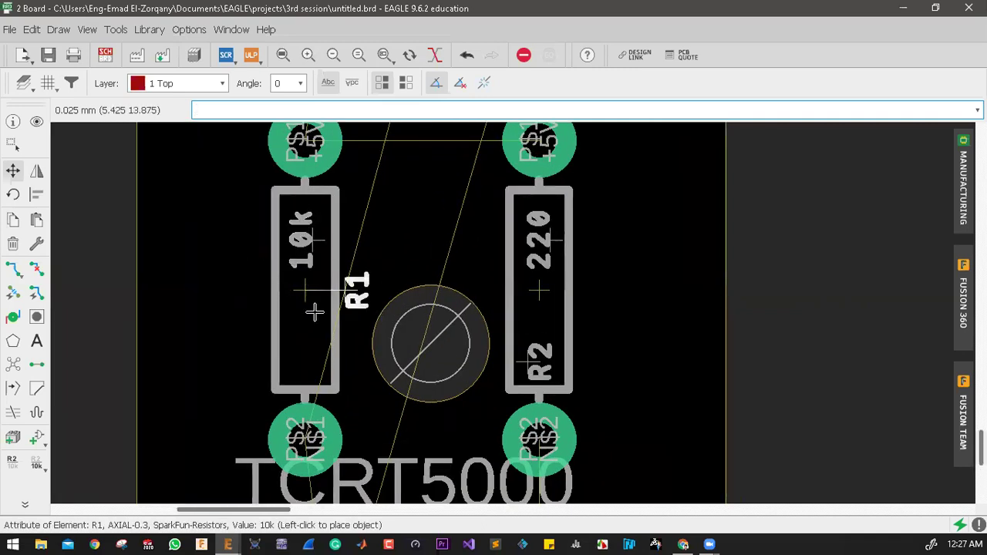
pyautogui.click(297, 347)
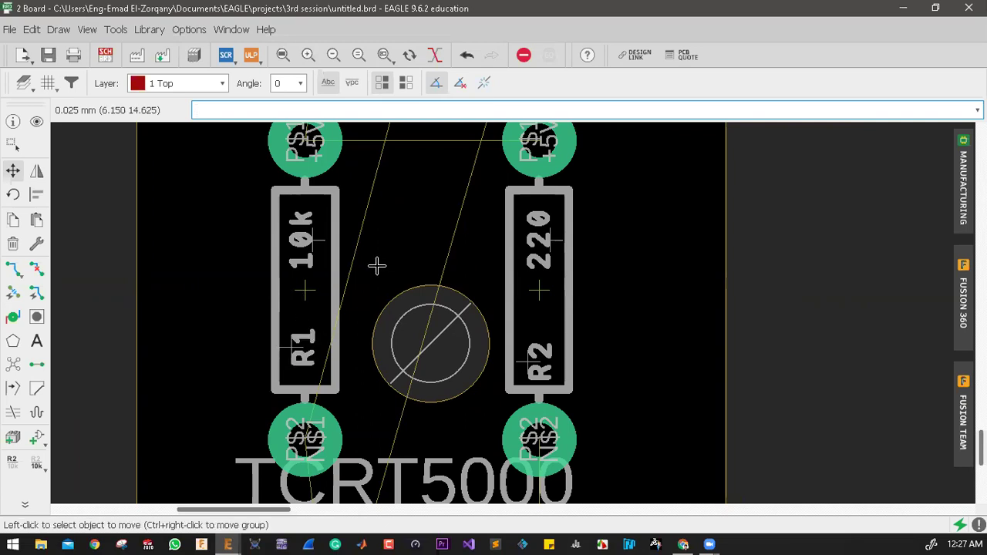
# Open the library footprint of the TCRT5000 sensor from the board
pyautogui.scroll(-2, 377, 267)
pyautogui.scroll(2, 412, 359)
pyautogui.scroll(2, 413, 359)
pyautogui.scroll(-3, 424, 397)
pyautogui.rightClick(425, 396)
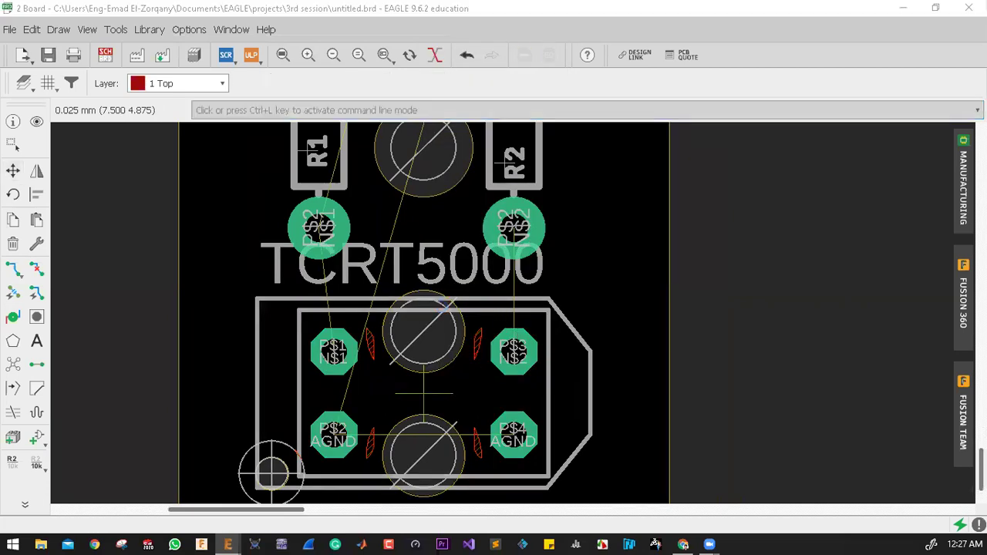
pyautogui.hotkey('ctrl', 'g')
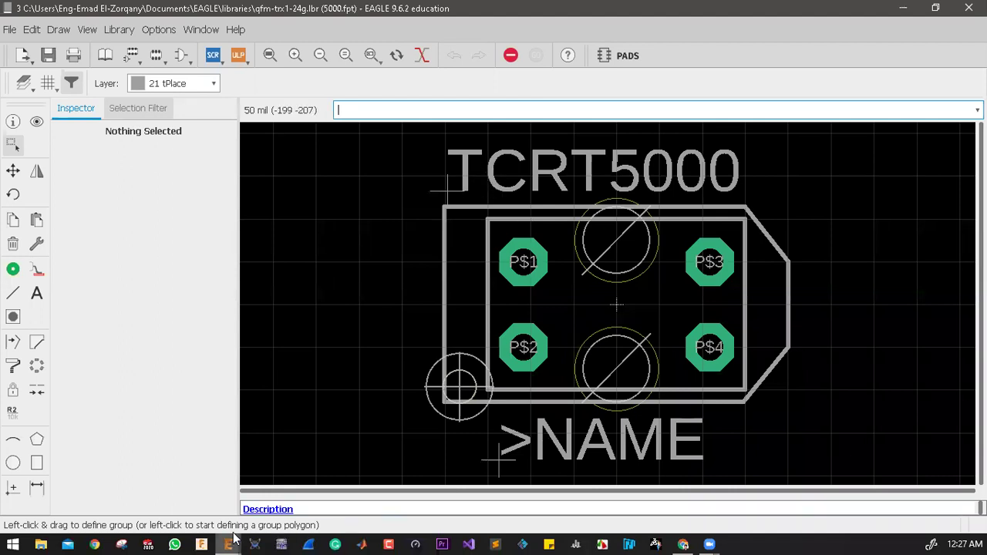
# Examine the sensor's text on the board against its footprint, then return to the footprint editor
pyautogui.moveTo(228, 545)
pyautogui.click(395, 502)
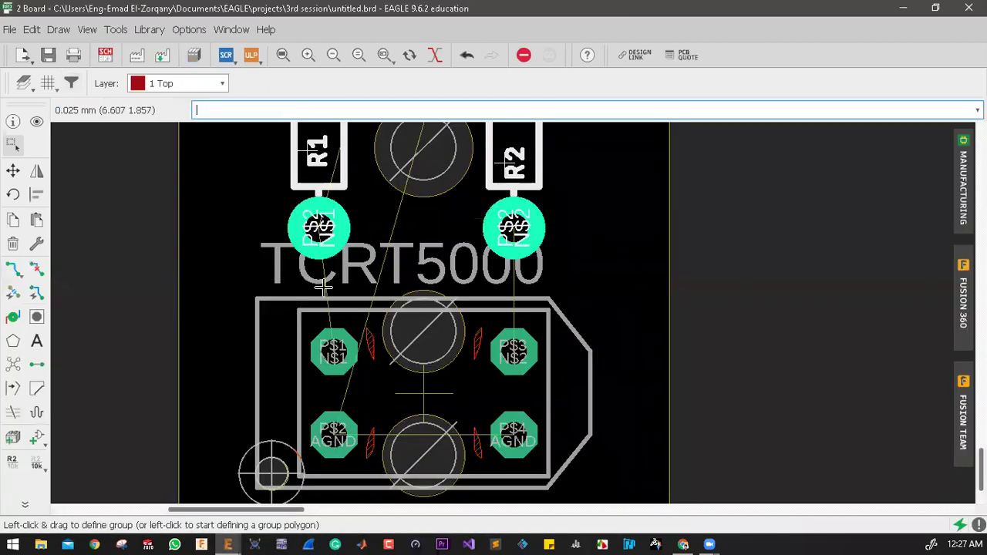
pyautogui.scroll(1, 284, 293)
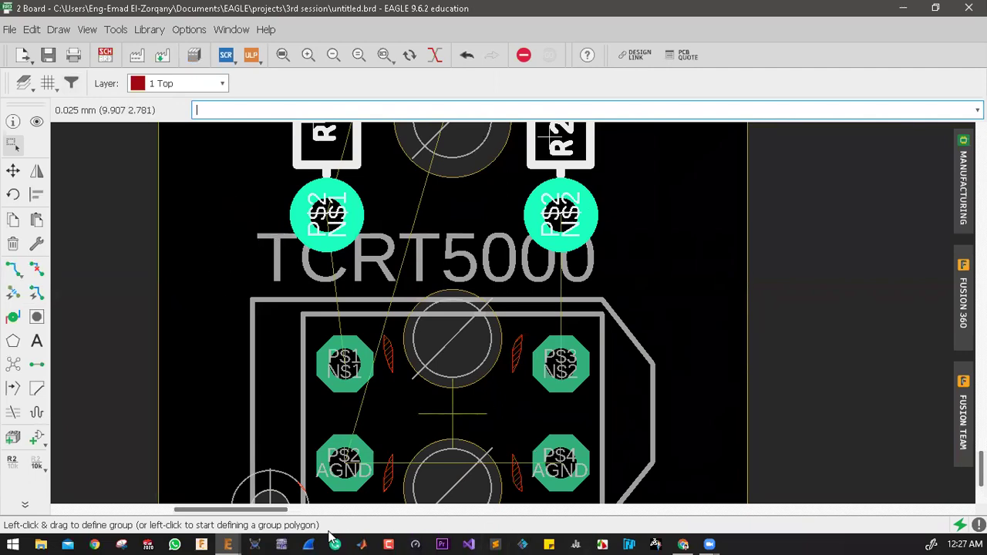
pyautogui.moveTo(228, 545)
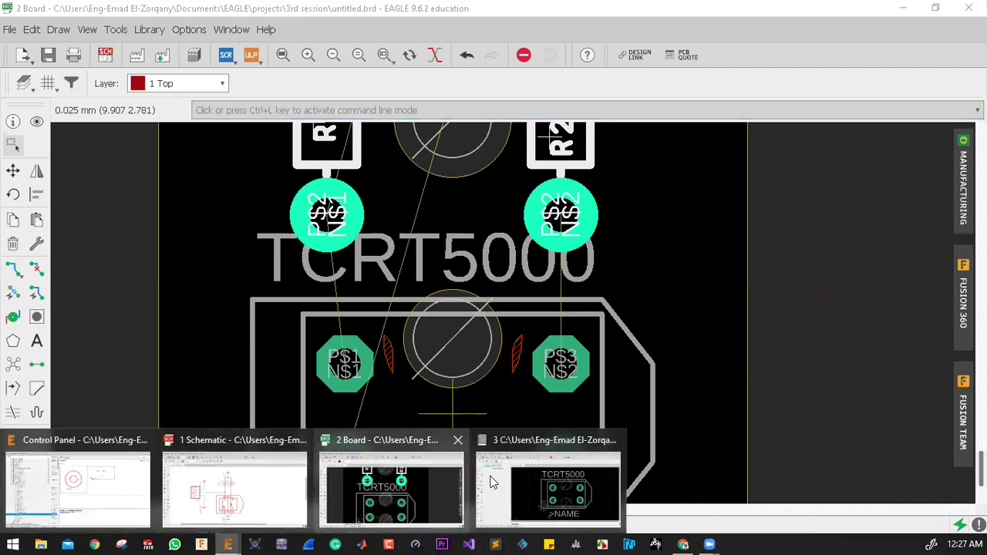
pyautogui.click(542, 494)
# Swap the footprint's labels, moving the TCRT5000 text below the outline and the >NAME text above it
pyautogui.scroll(-2, 442, 428)
pyautogui.scroll(6, 496, 249)
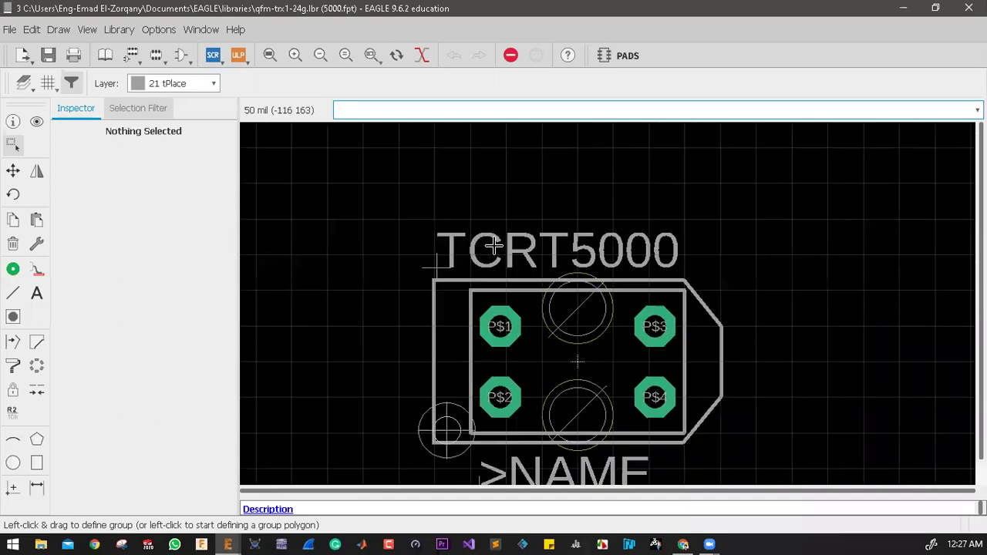
pyautogui.scroll(-4, 370, 278)
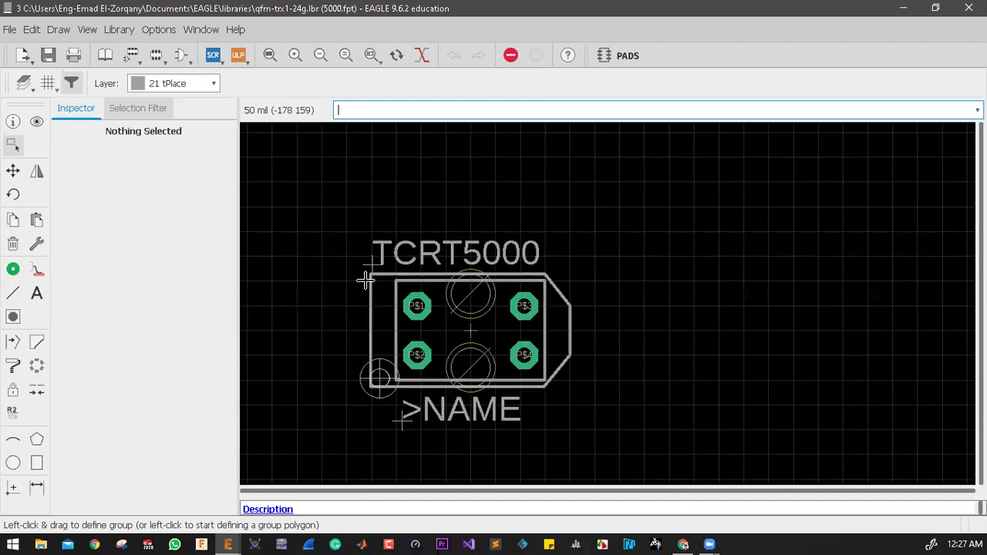
pyautogui.scroll(1, 375, 293)
pyautogui.click(13, 170)
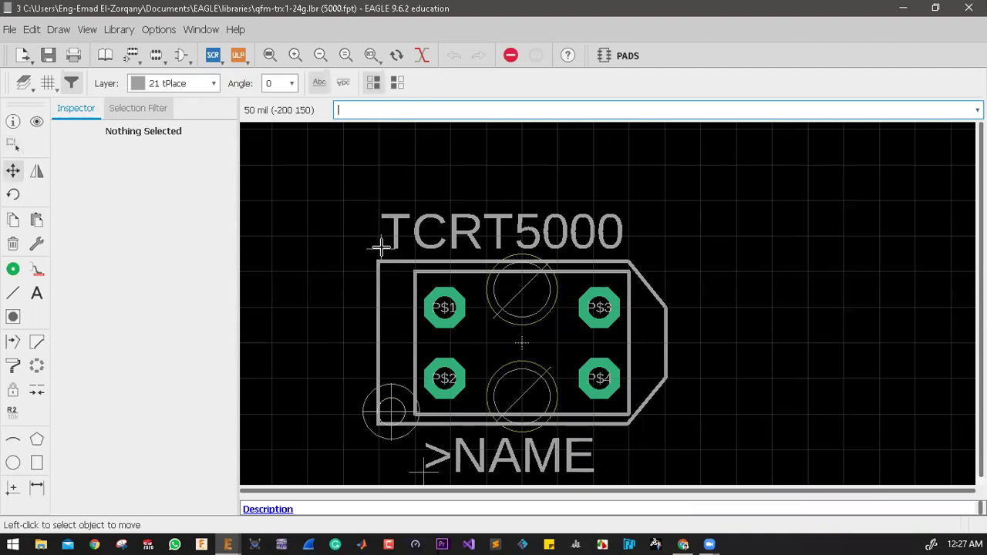
pyautogui.click(381, 245)
pyautogui.scroll(-2, 420, 282)
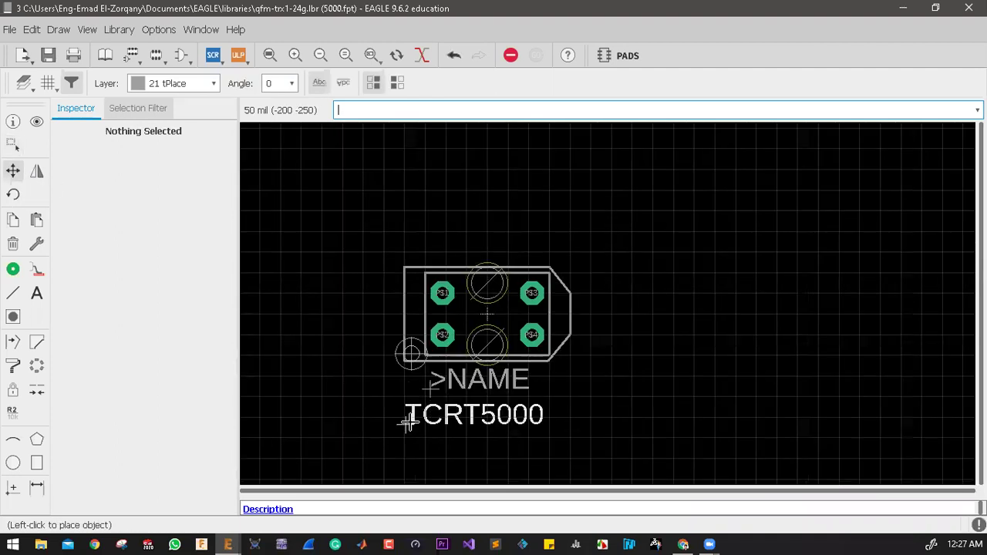
pyautogui.click(404, 420)
pyautogui.click(428, 372)
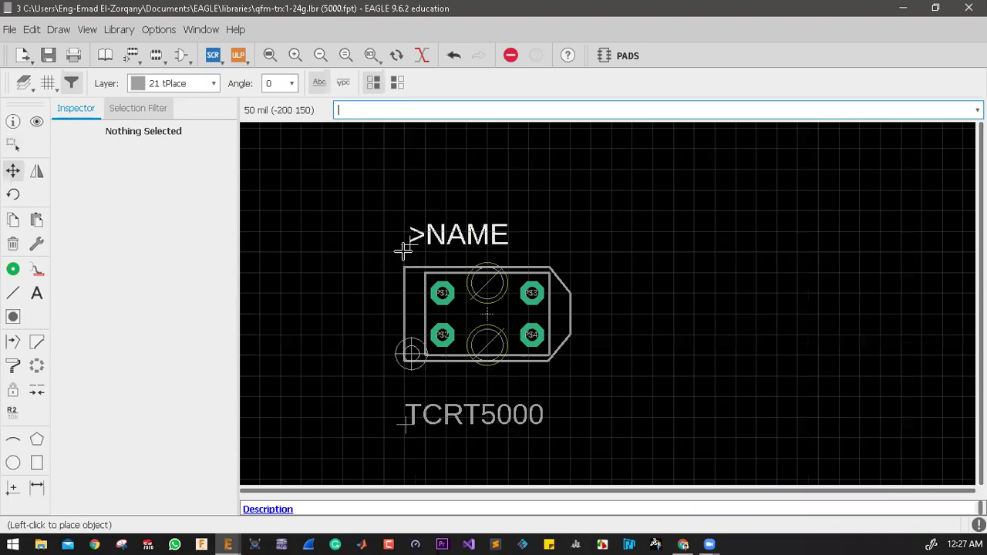
pyautogui.click(407, 245)
# Move the TCRT5000 text up to just beneath the footprint outline and save the library
pyautogui.click(403, 423)
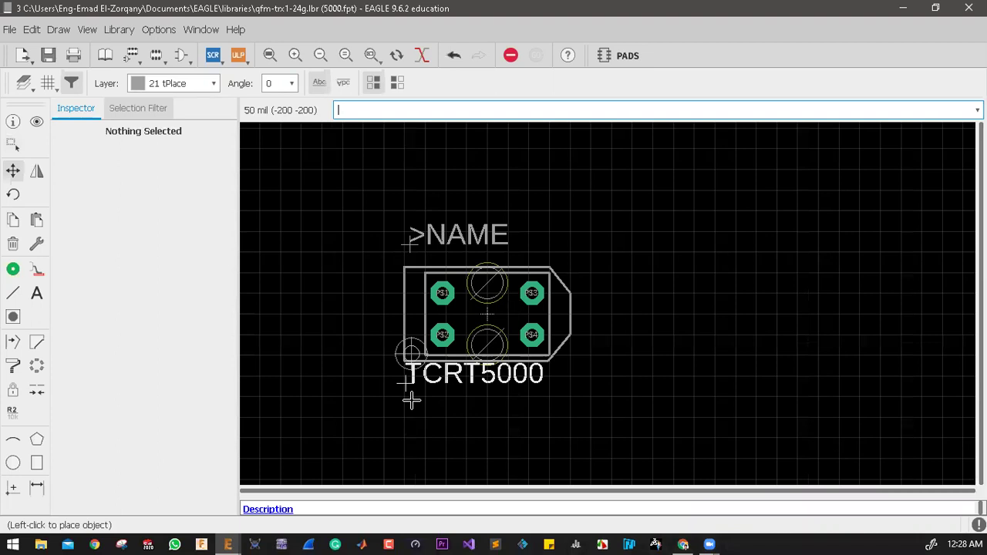
pyautogui.click(411, 400)
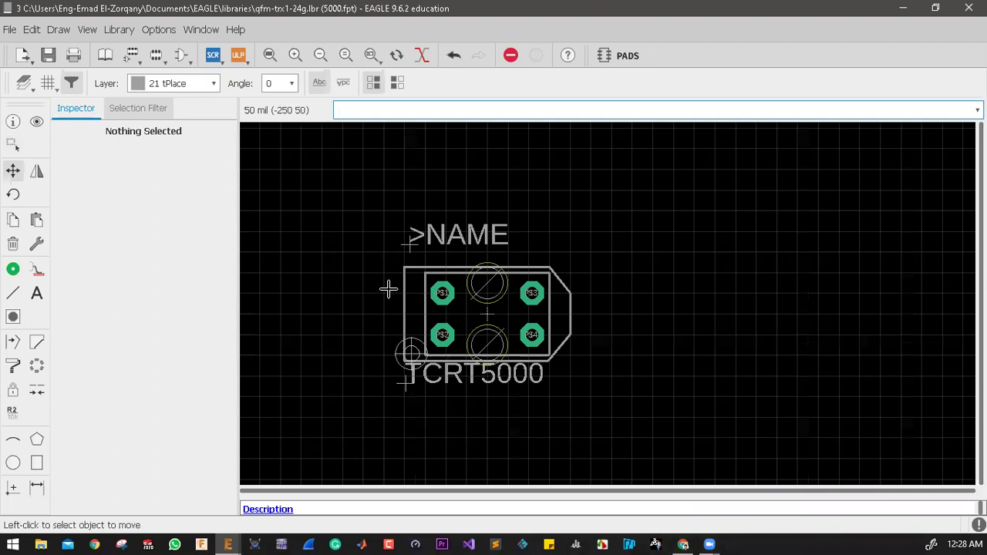
pyautogui.hotkey('ctrl', 's')
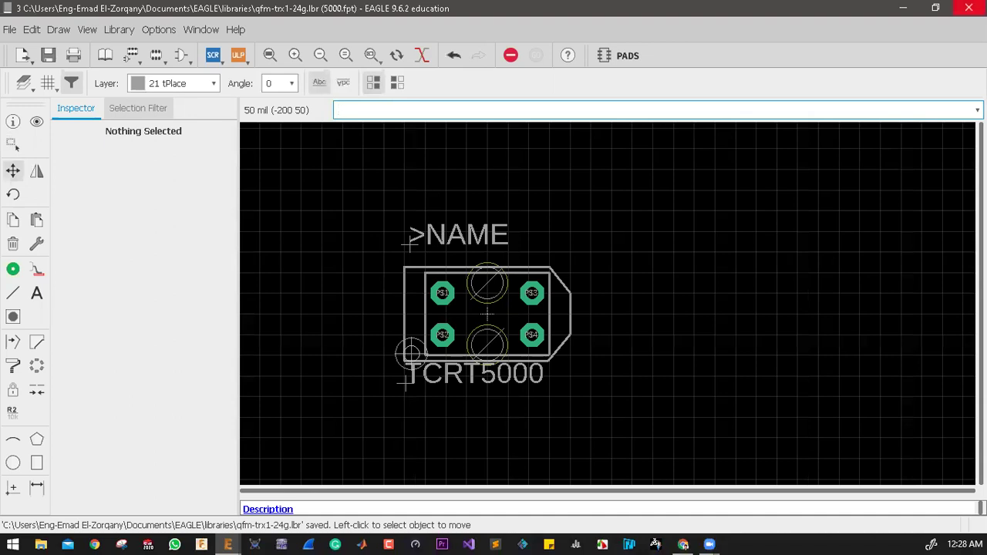
# Return to the board, reopen the sensor's footprint to check the saved label positions, and close it
pyautogui.hotkey('alt', 'Tab')
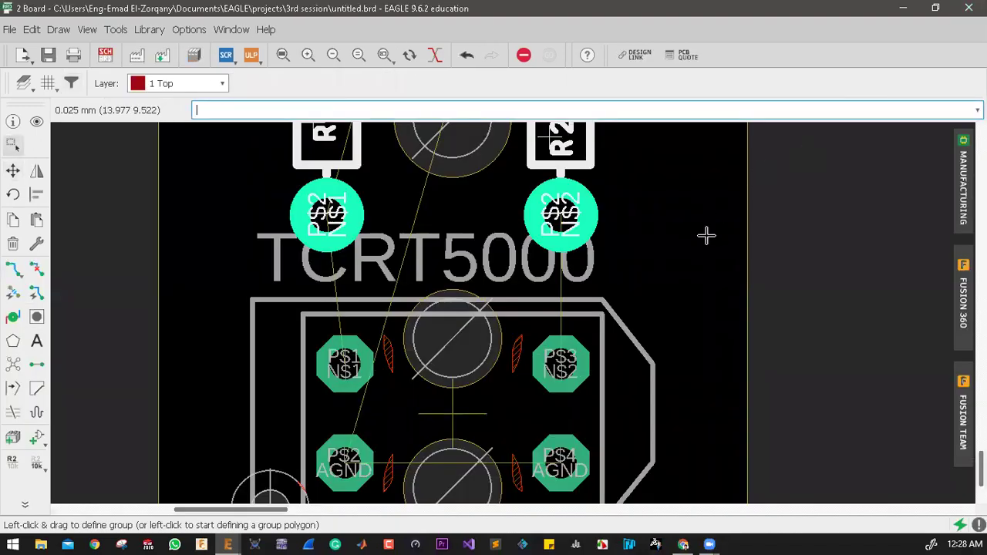
pyautogui.scroll(-2, 617, 326)
pyautogui.scroll(2, 583, 320)
pyautogui.rightClick(579, 313)
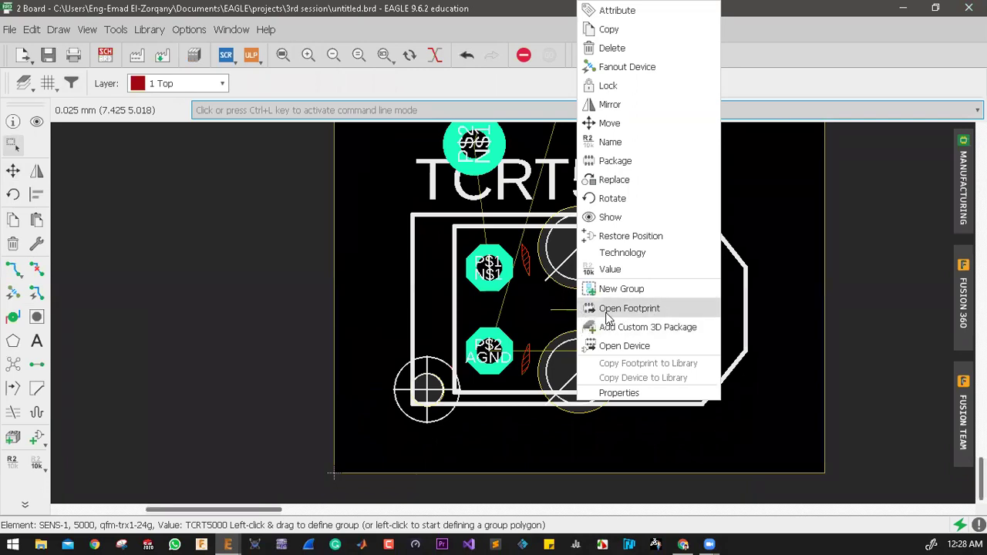
pyautogui.click(629, 309)
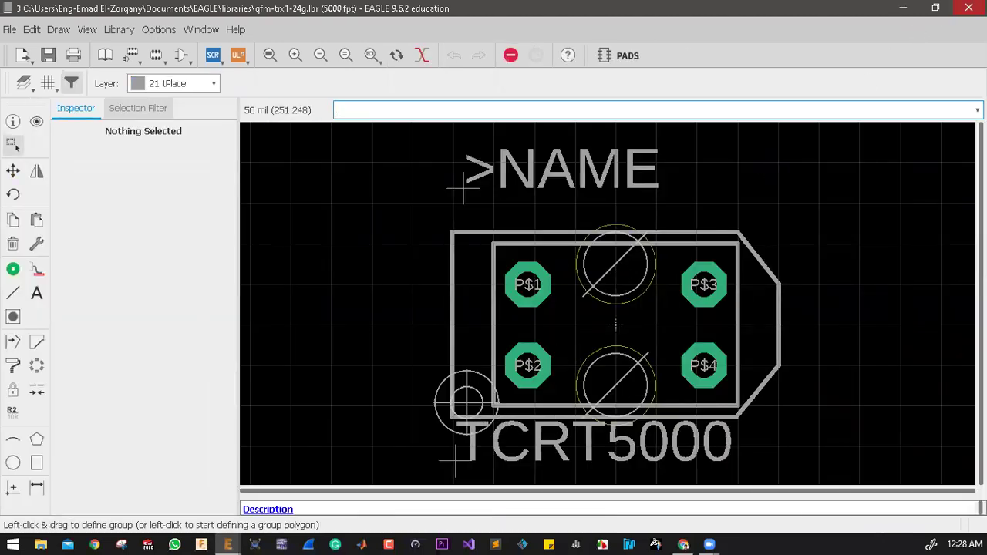
pyautogui.click(968, 8)
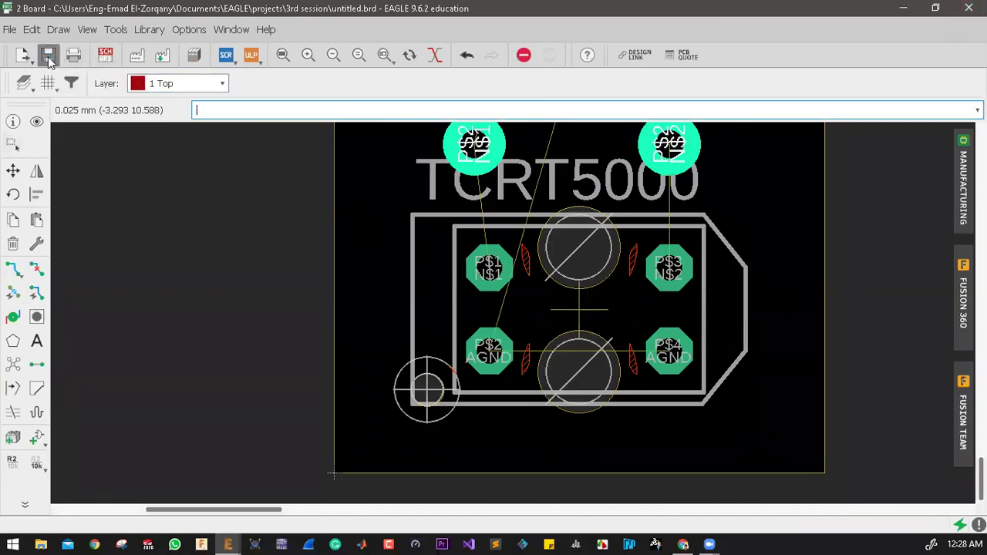
# Save the board as tcrt5000.brd in the 3rd session project folder and close the board editor
pyautogui.click(48, 56)
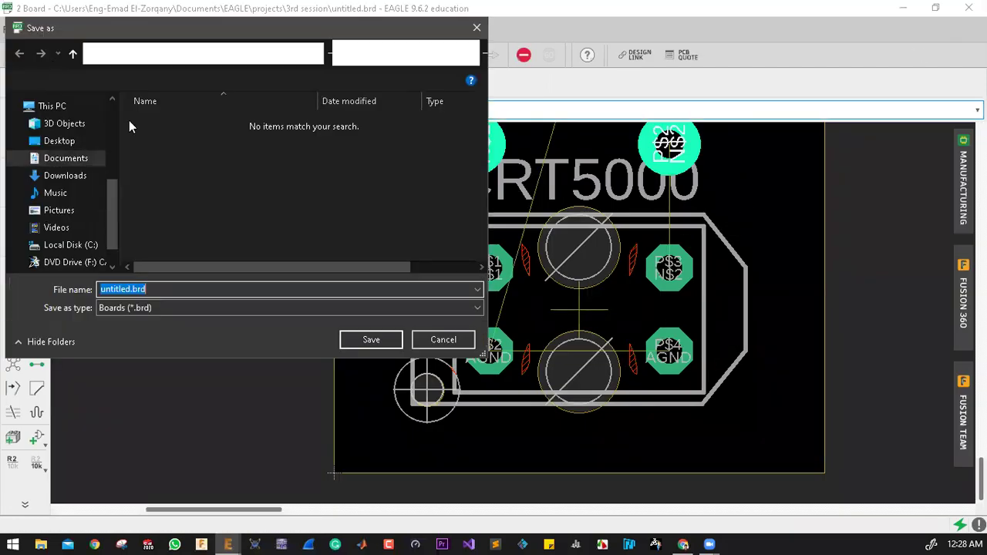
pyautogui.click(165, 291)
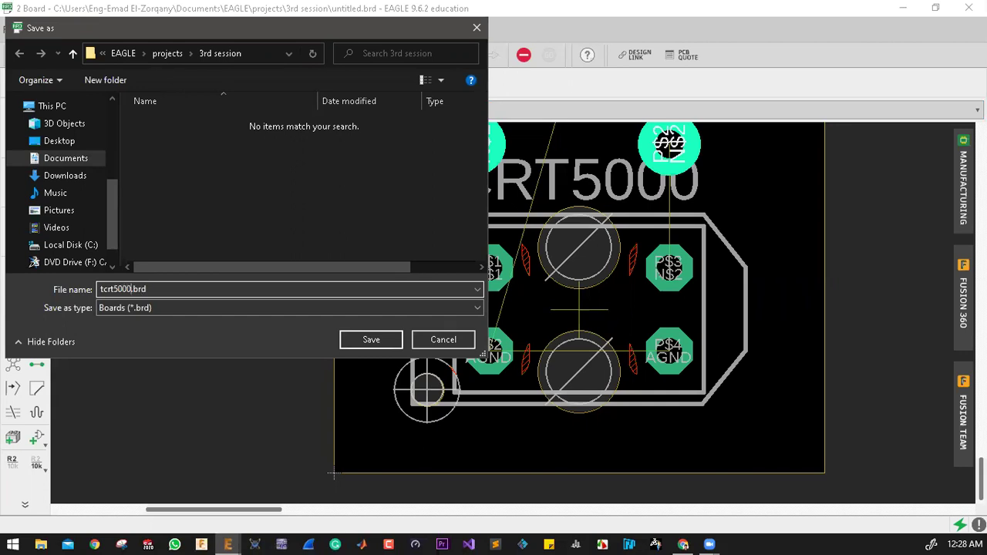
pyautogui.press('Return')
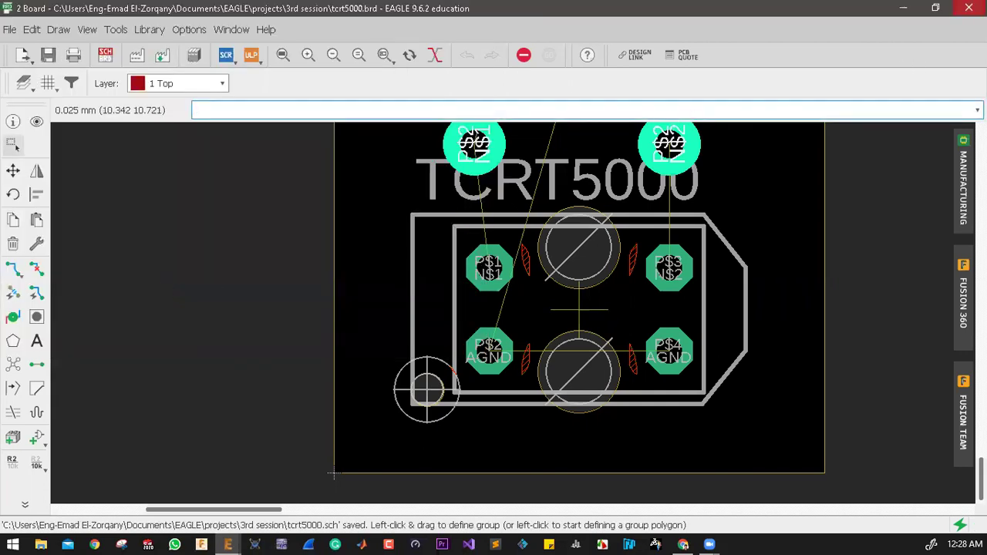
pyautogui.click(968, 8)
# Replace the schematic's sensor with TCRT5000 from the qfm-trx1-24g library, accepting the update to the new device version
pyautogui.rightClick(459, 393)
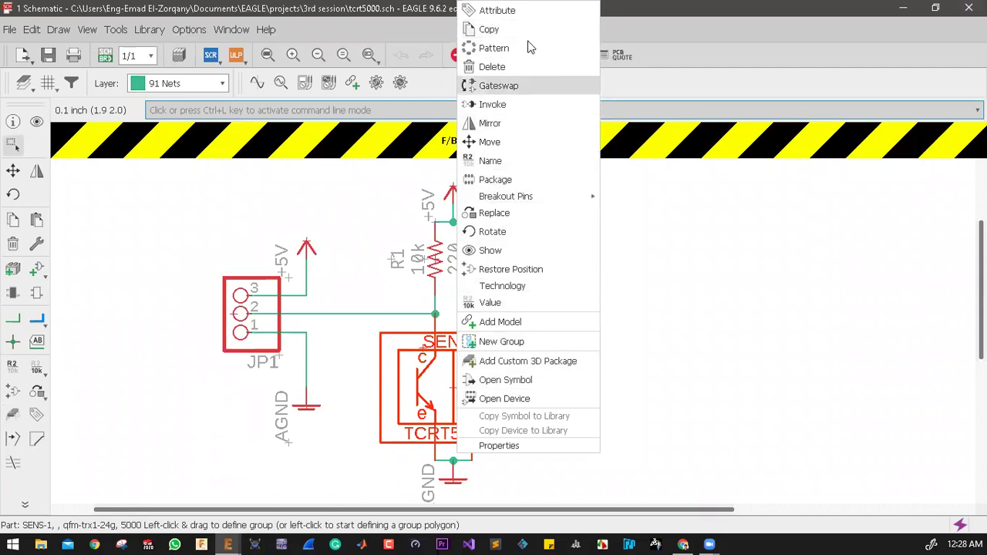
pyautogui.click(507, 215)
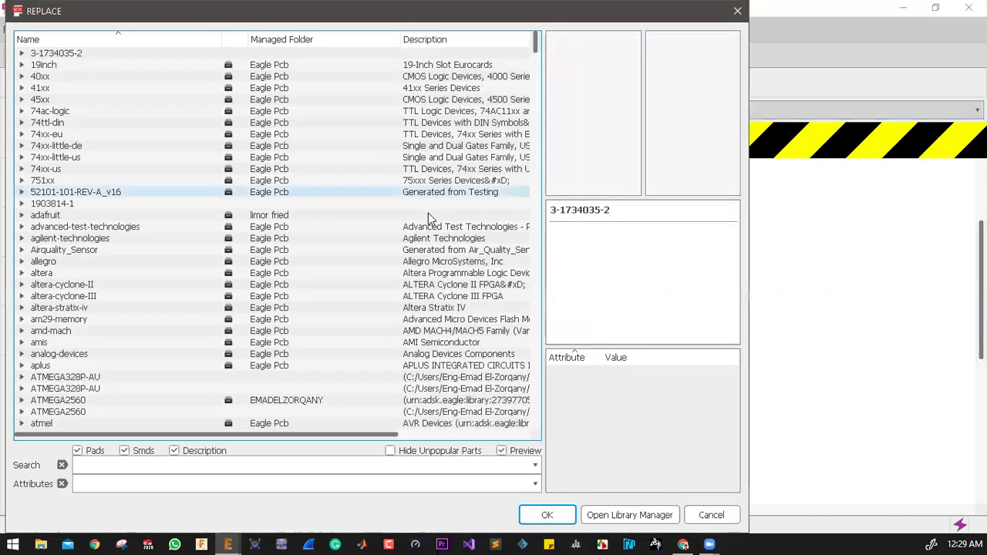
pyautogui.scroll(-20, 101, 321)
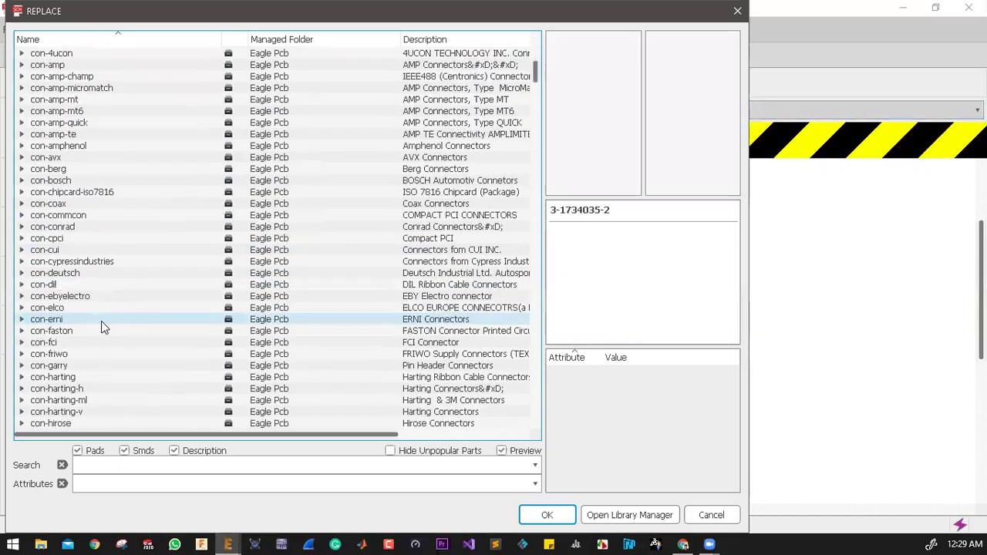
pyautogui.click(84, 330)
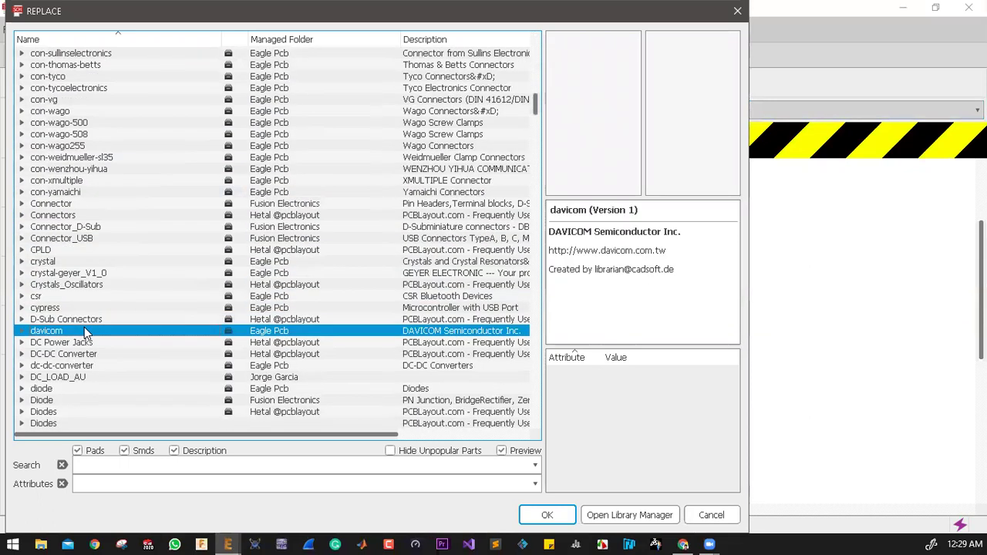
pyautogui.press('q')
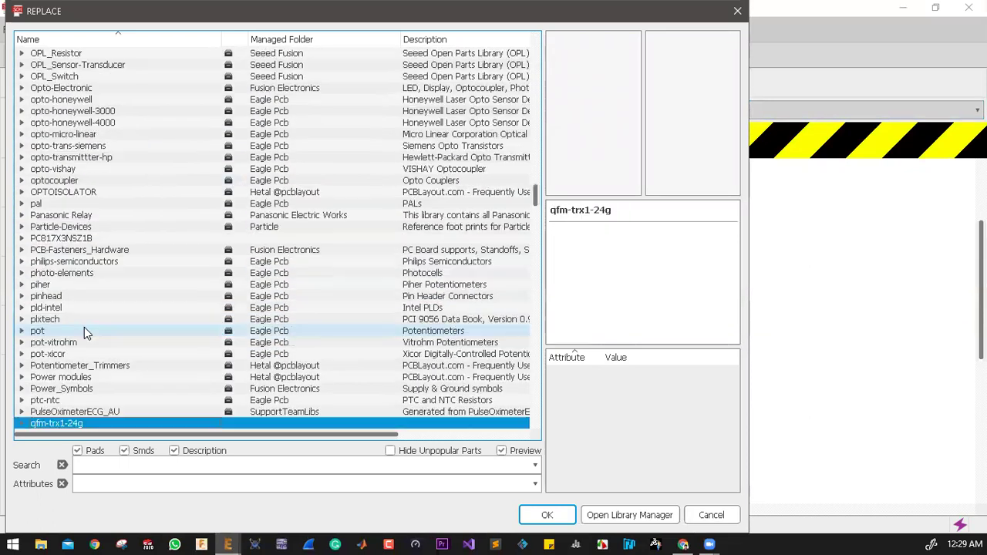
pyautogui.click(22, 424)
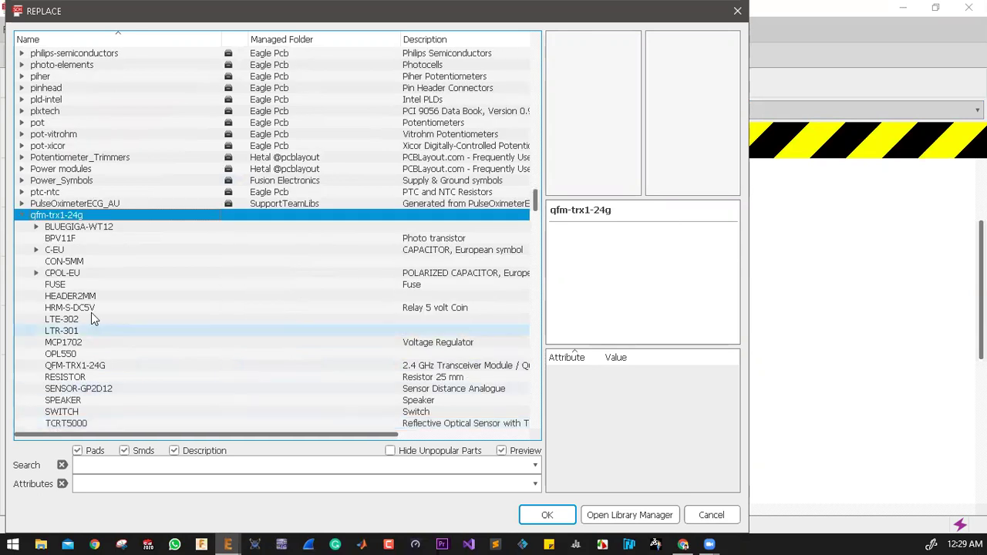
pyautogui.click(64, 424)
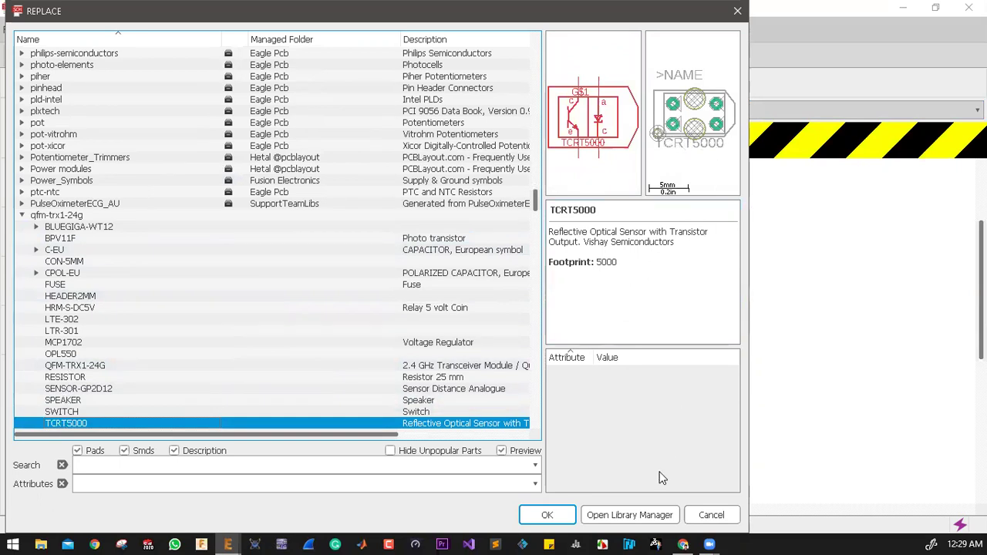
pyautogui.click(547, 515)
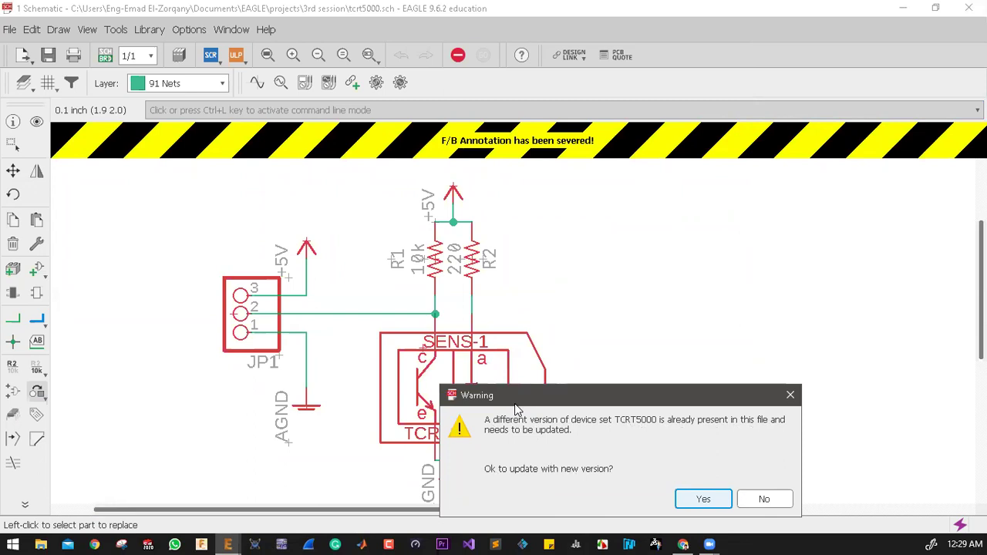
pyautogui.click(710, 498)
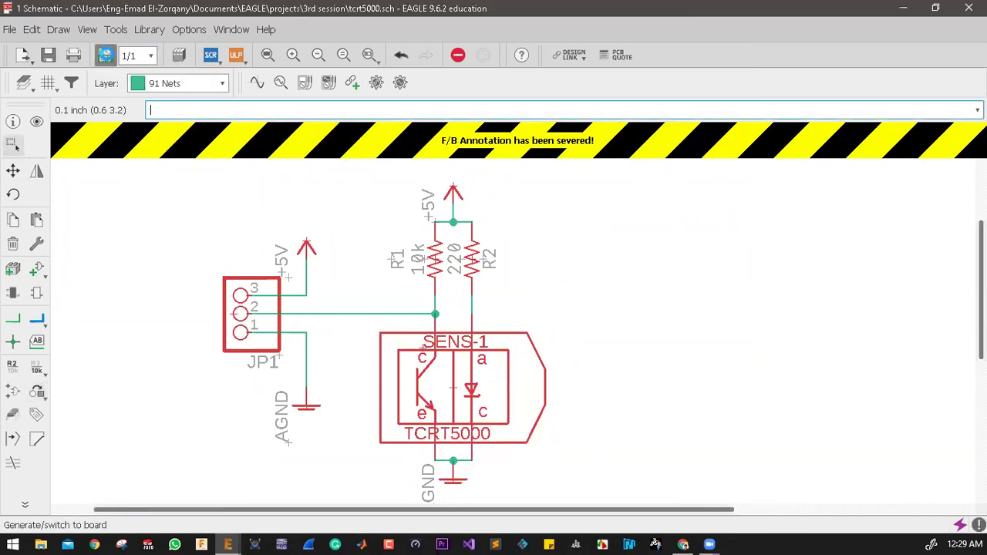
# Open the board from the schematic, inspect the label placement around the TCRT5000 footprint, and close the board
pyautogui.click(106, 55)
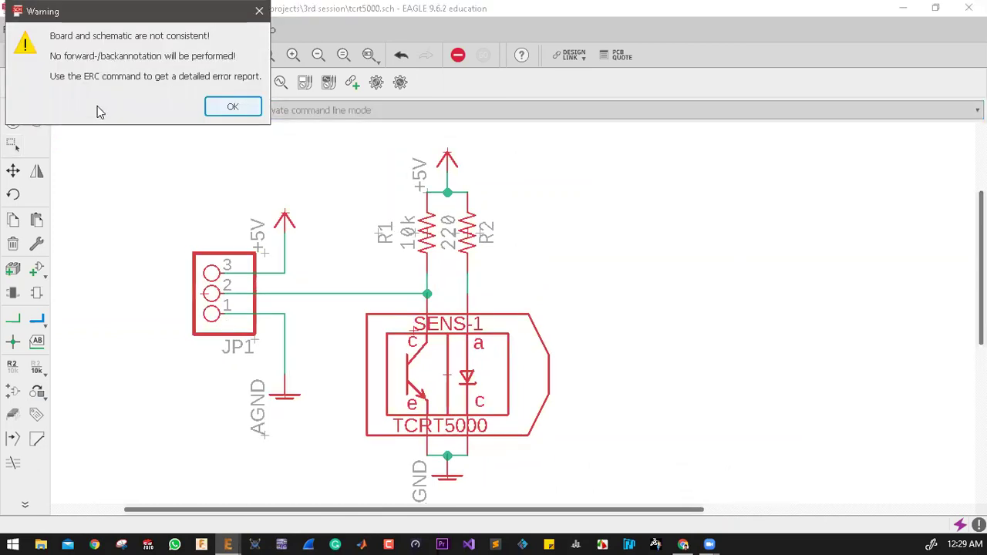
pyautogui.click(231, 107)
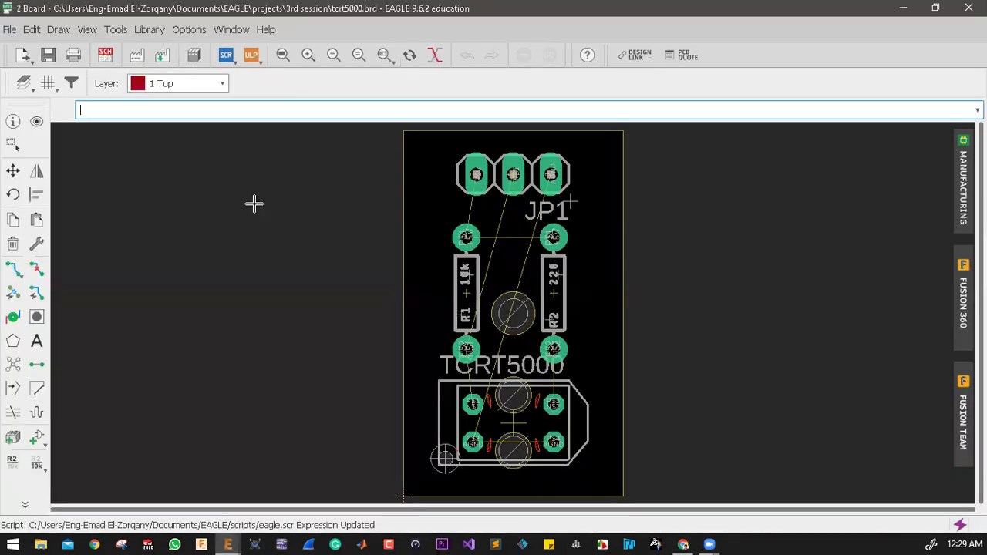
pyautogui.scroll(4, 456, 347)
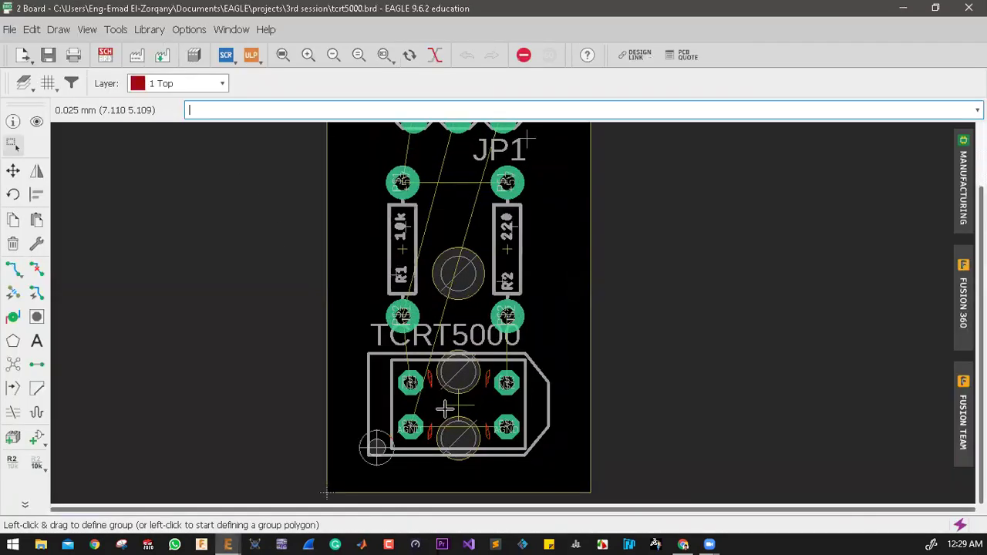
pyautogui.scroll(-2, 443, 408)
pyautogui.scroll(2, 430, 442)
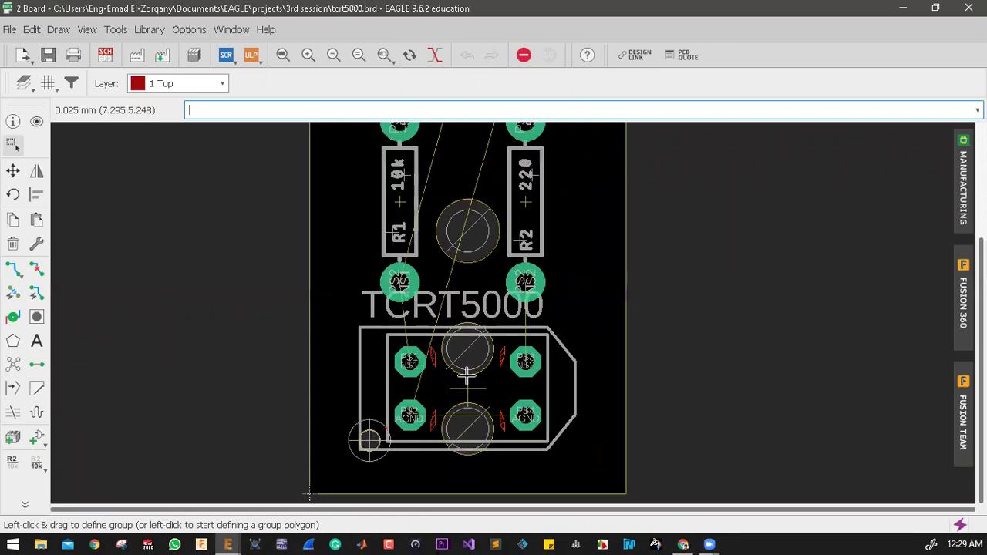
pyautogui.scroll(-2, 455, 401)
pyautogui.scroll(1, 466, 367)
pyautogui.scroll(-1, 478, 366)
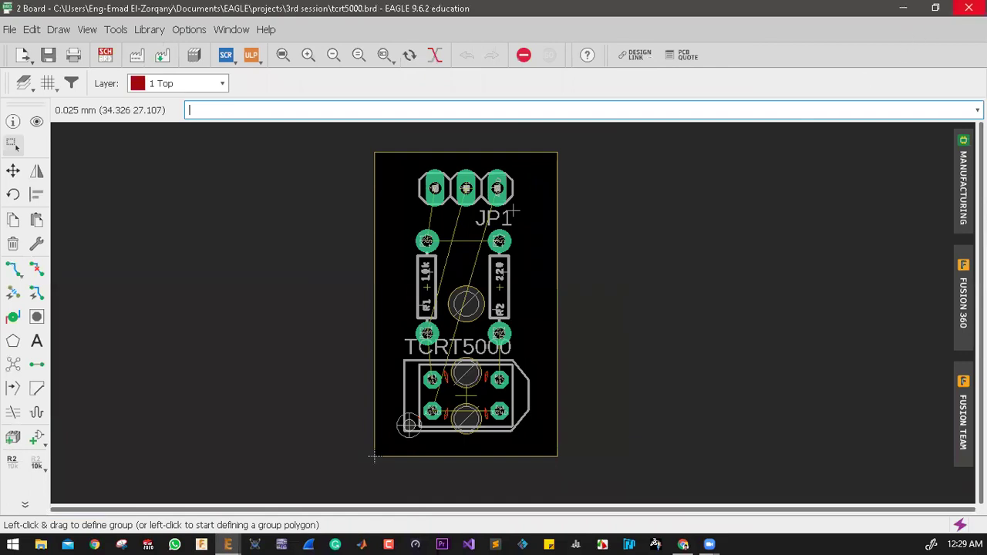
pyautogui.click(968, 8)
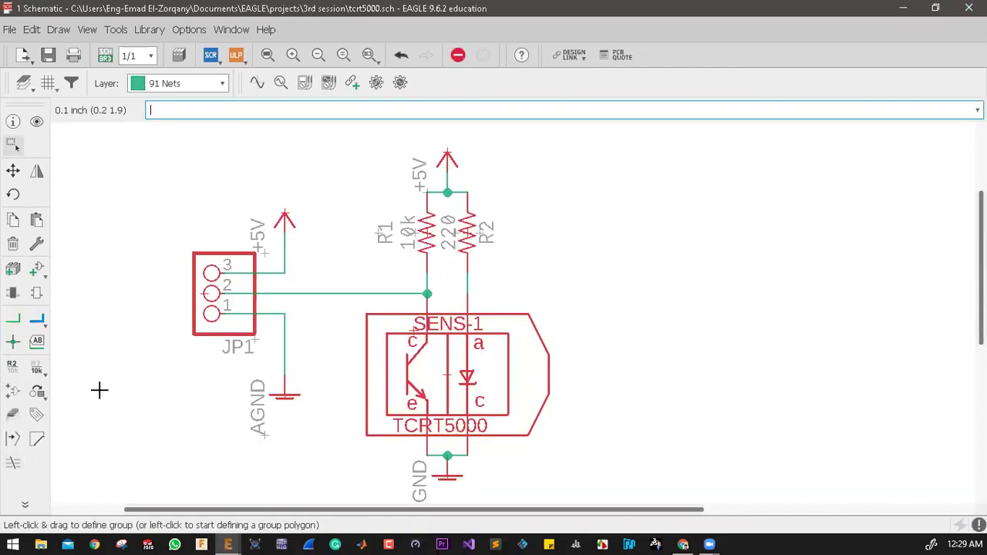
# Run the ERC on the schematic, approve the warning about JP1's missing value, and close the error report
pyautogui.click(25, 504)
pyautogui.click(21, 503)
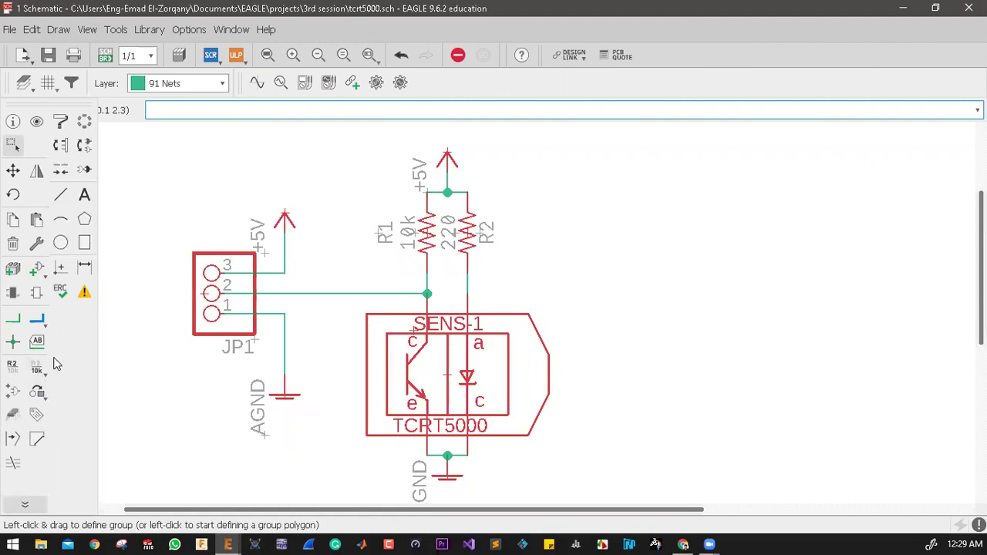
pyautogui.click(60, 292)
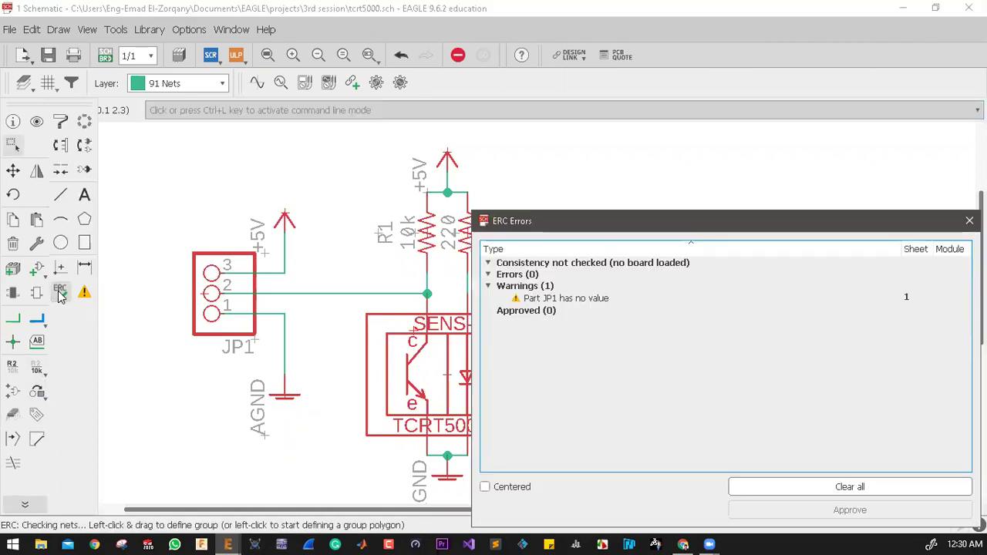
pyautogui.click(599, 300)
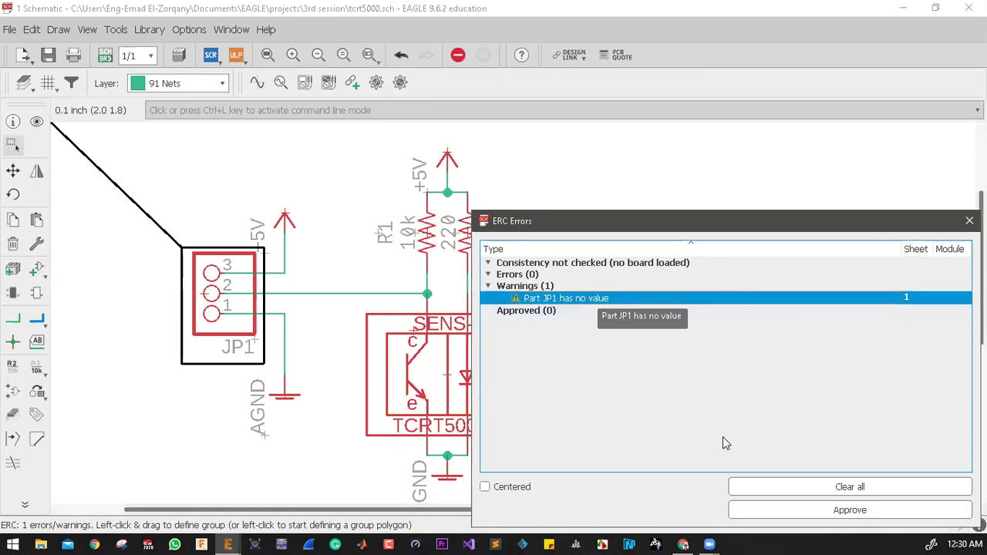
pyautogui.click(797, 512)
pyautogui.click(514, 301)
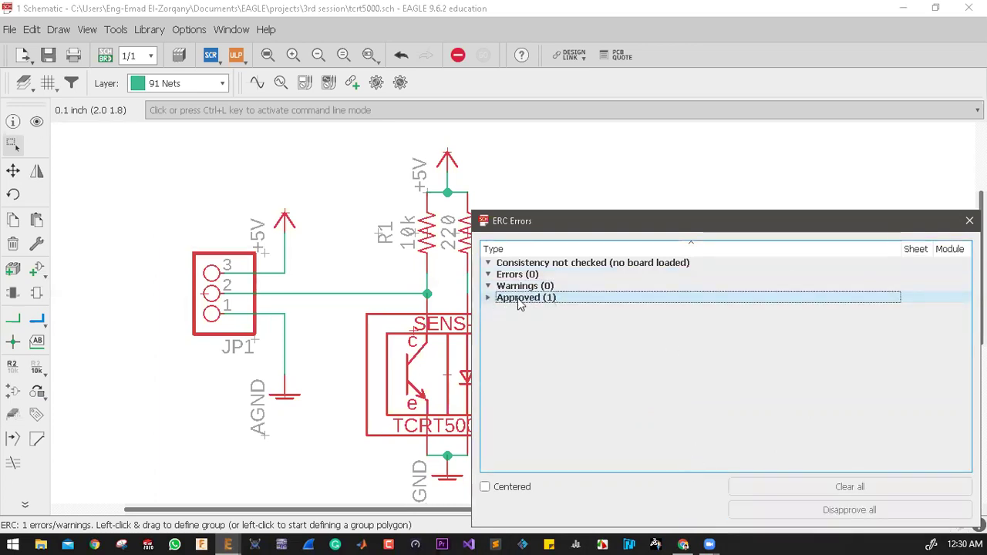
pyautogui.click(635, 266)
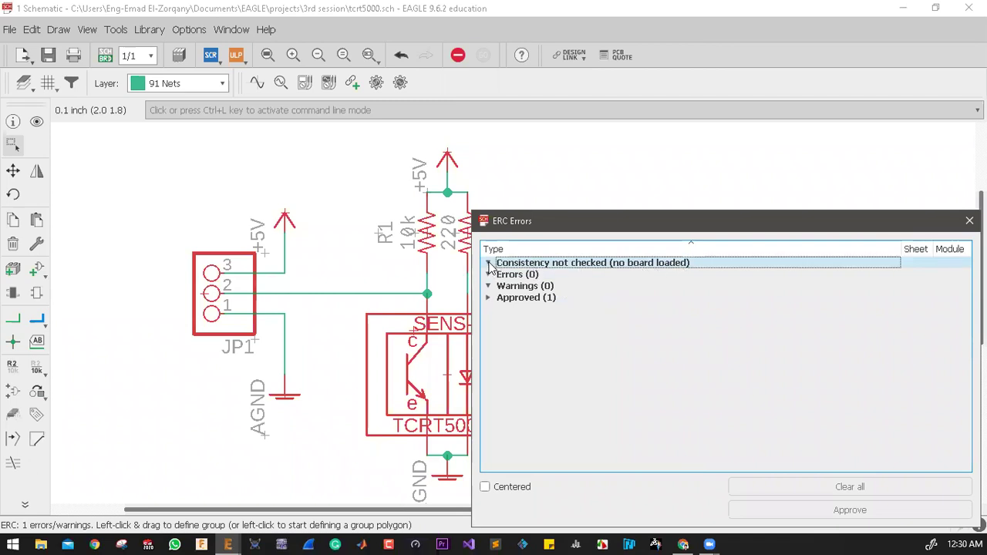
pyautogui.click(613, 274)
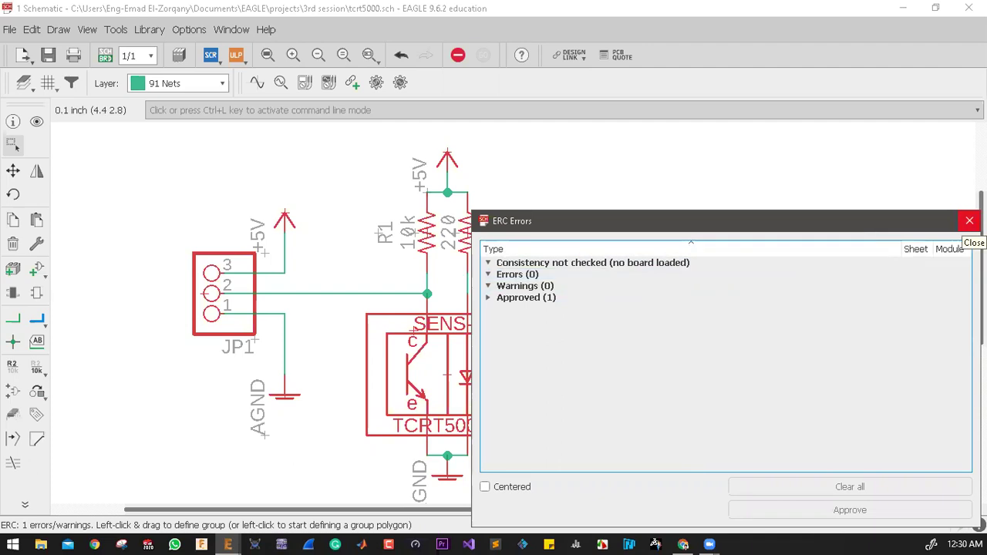
pyautogui.click(969, 221)
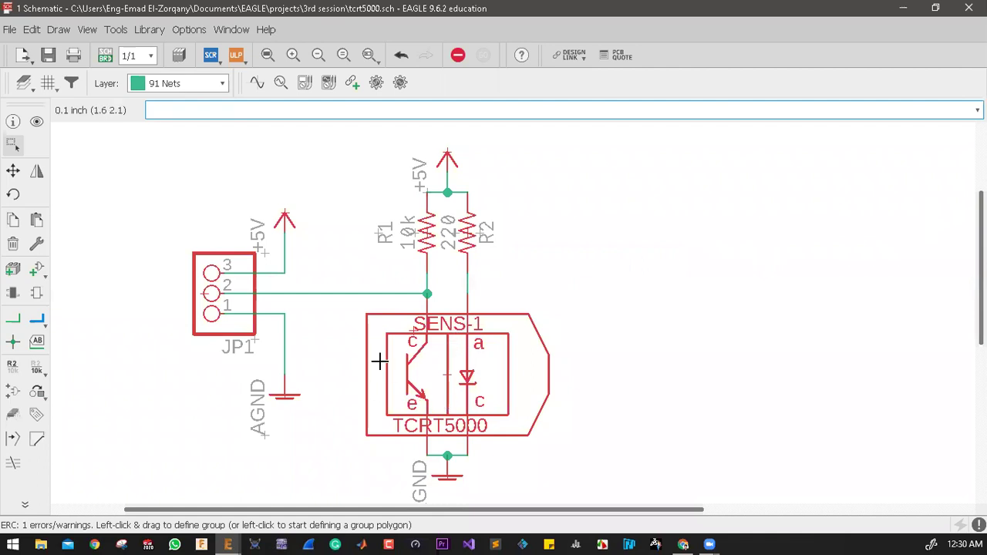
# Check the TCRT5000 sensor's part name in the schematic and keep it as it is
pyautogui.scroll(-2, 379, 361)
pyautogui.scroll(2, 456, 434)
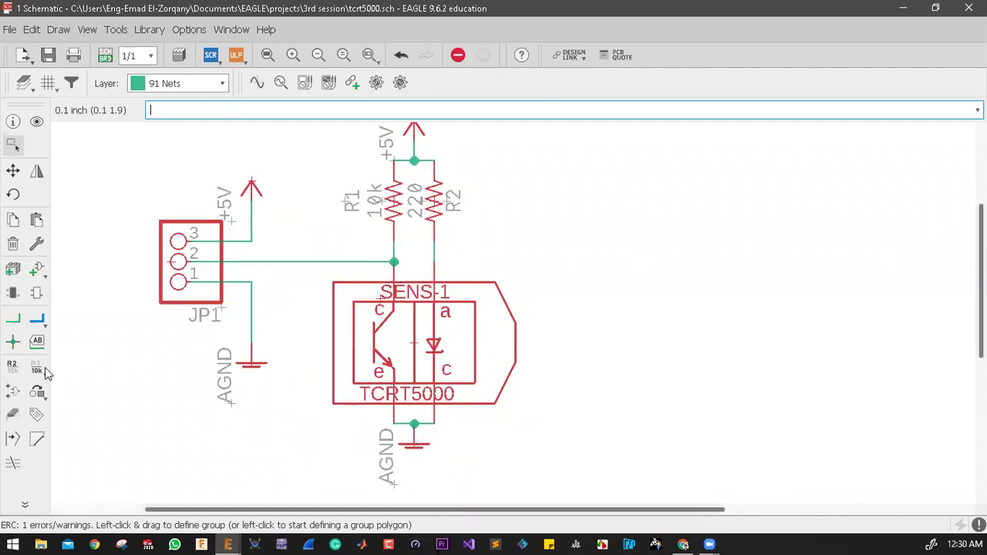
pyautogui.click(12, 365)
pyautogui.click(413, 343)
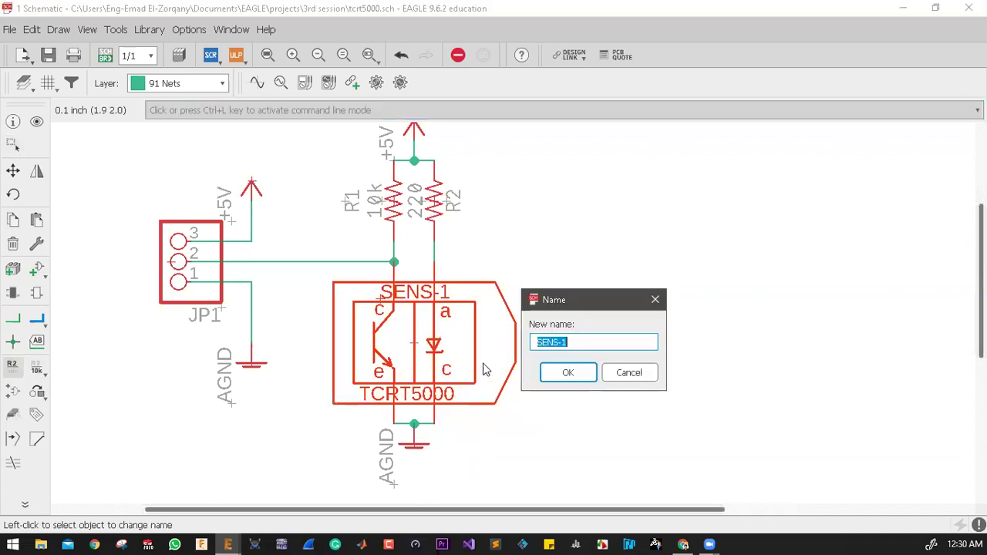
pyautogui.click(568, 373)
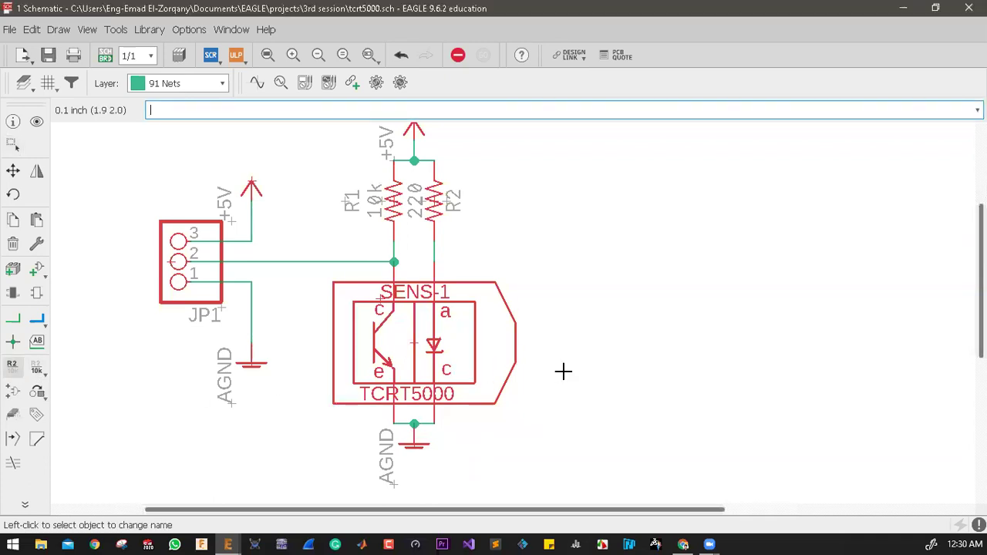
# Reopen the board and check the TCRT5000 sensor's name there, keeping it as it is
pyautogui.click(104, 57)
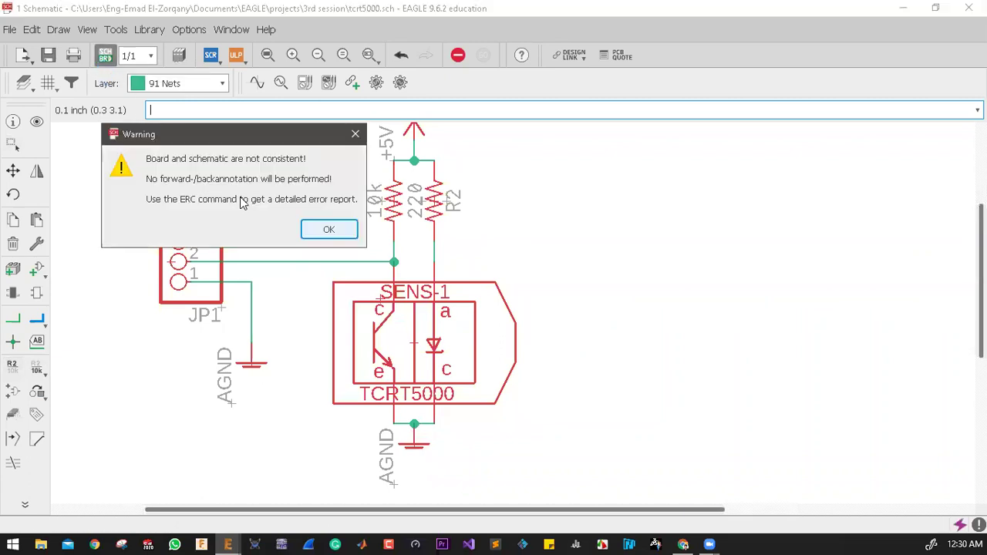
pyautogui.click(329, 230)
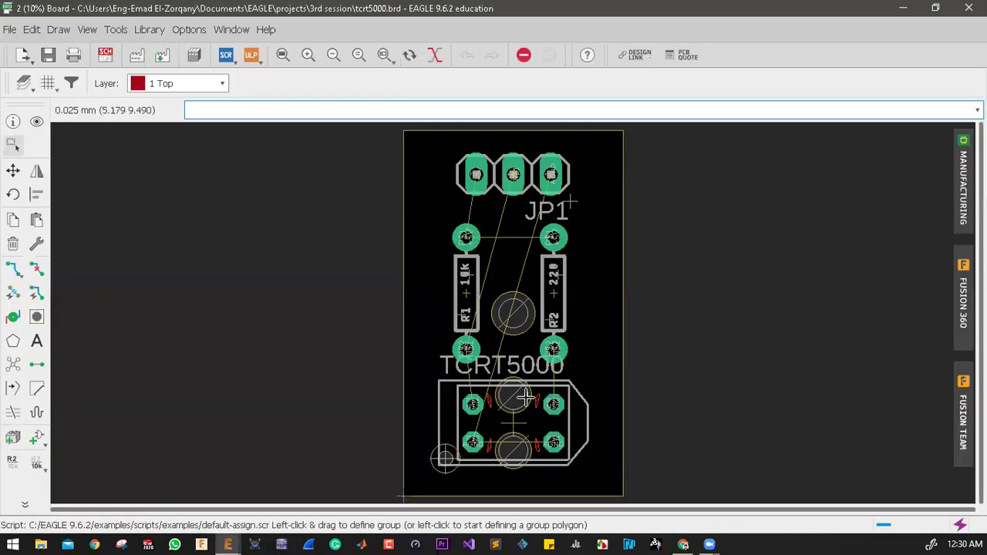
pyautogui.scroll(2, 506, 447)
pyautogui.click(12, 461)
pyautogui.click(511, 414)
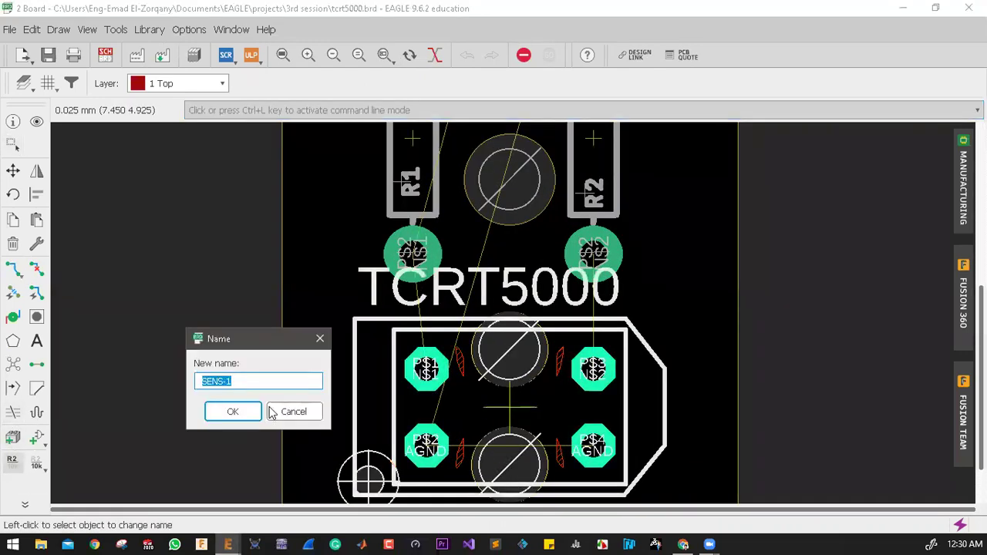
pyautogui.click(235, 411)
pyautogui.scroll(-5, 316, 322)
pyautogui.scroll(2, 330, 357)
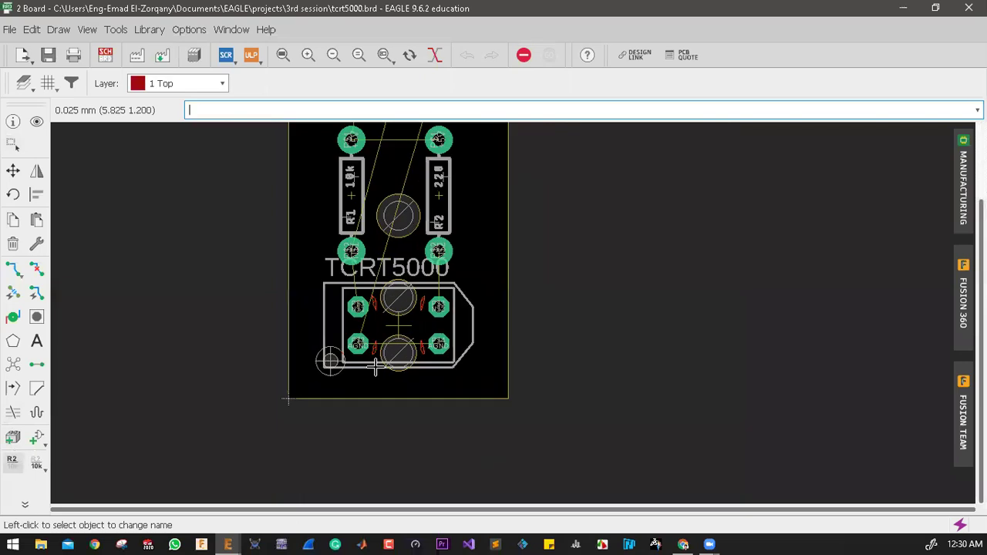
# Review the board sensor's properties, including its name, footprint, library and value, and close them
pyautogui.rightClick(408, 345)
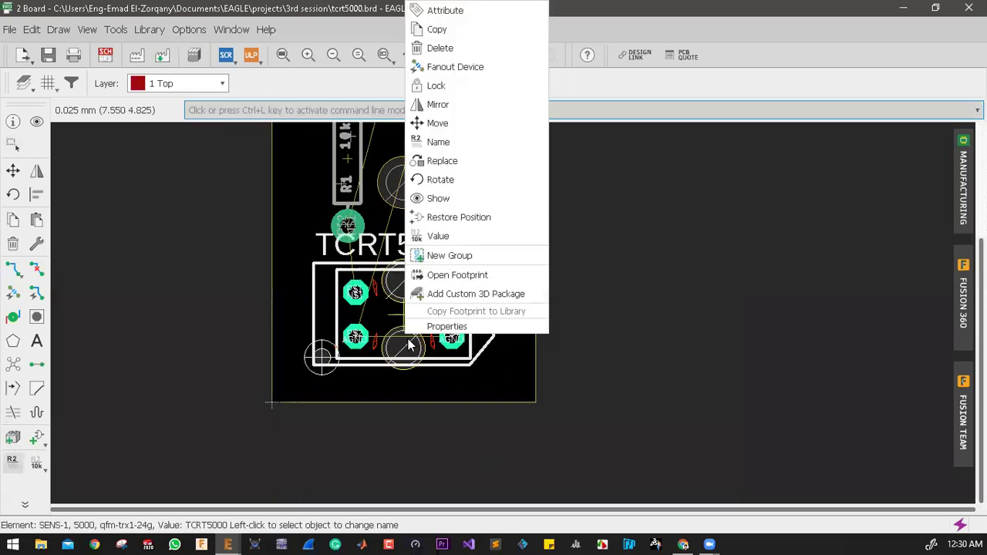
pyautogui.click(473, 328)
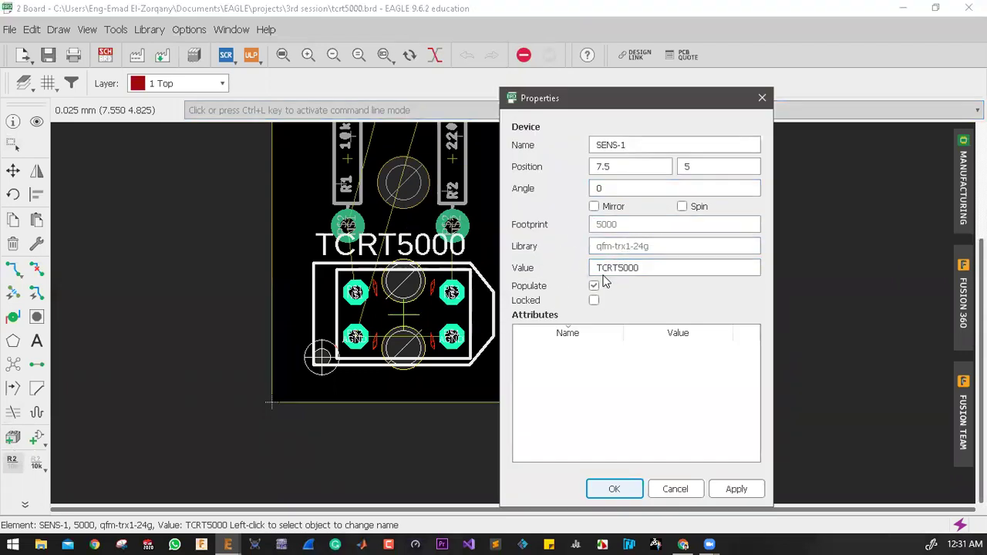
pyautogui.click(630, 494)
pyautogui.scroll(-3, 540, 323)
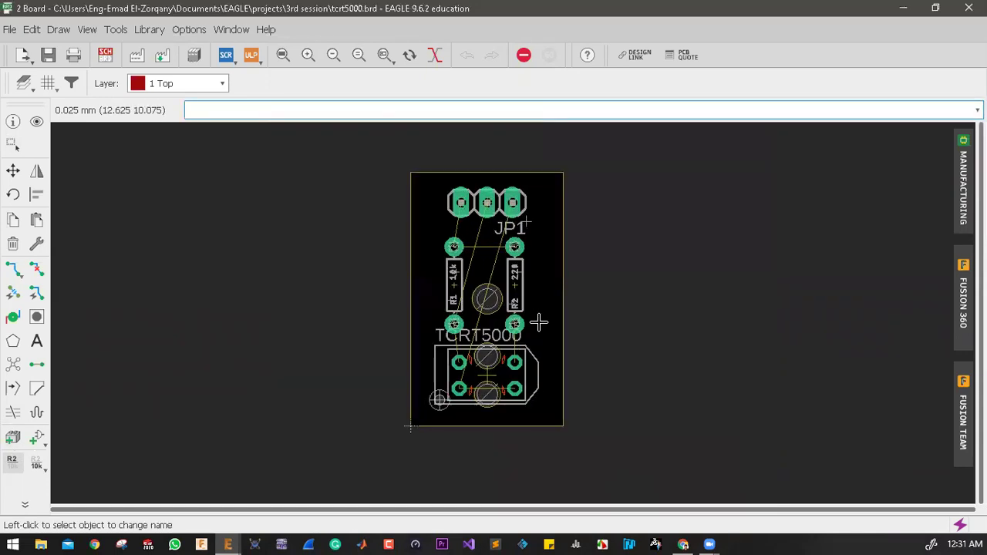
# Rotate the JP1 name label to vertical and place it beside the AGND end of the pin header
pyautogui.scroll(2, 538, 323)
pyautogui.scroll(-2, 534, 263)
pyautogui.scroll(4, 532, 258)
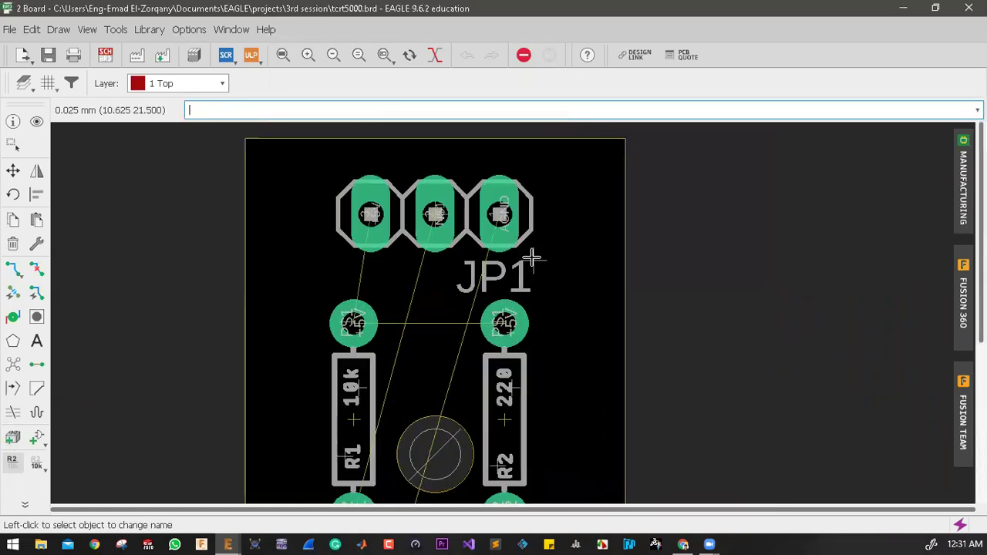
pyautogui.click(13, 171)
pyautogui.click(531, 262)
pyautogui.rightClick(563, 201)
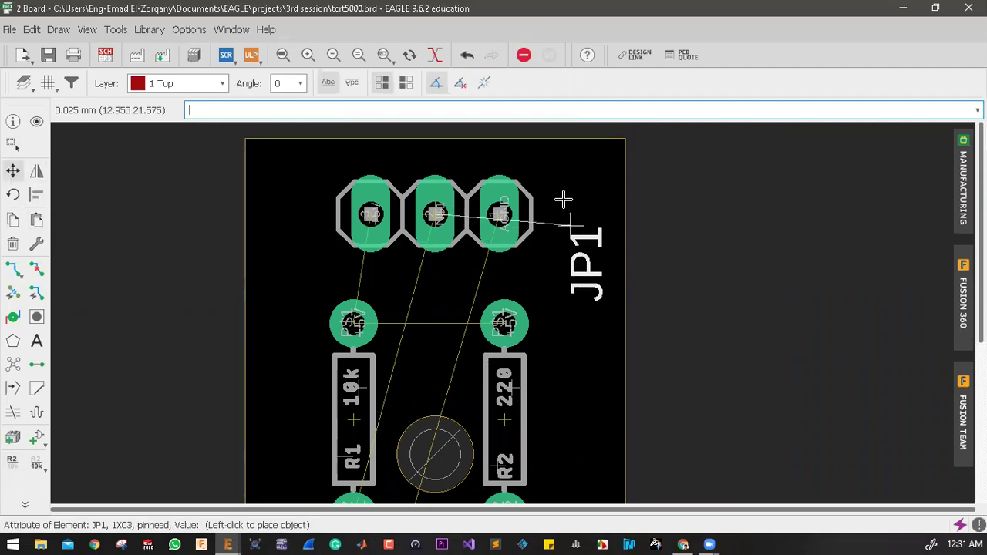
pyautogui.click(552, 185)
pyautogui.scroll(-2, 513, 229)
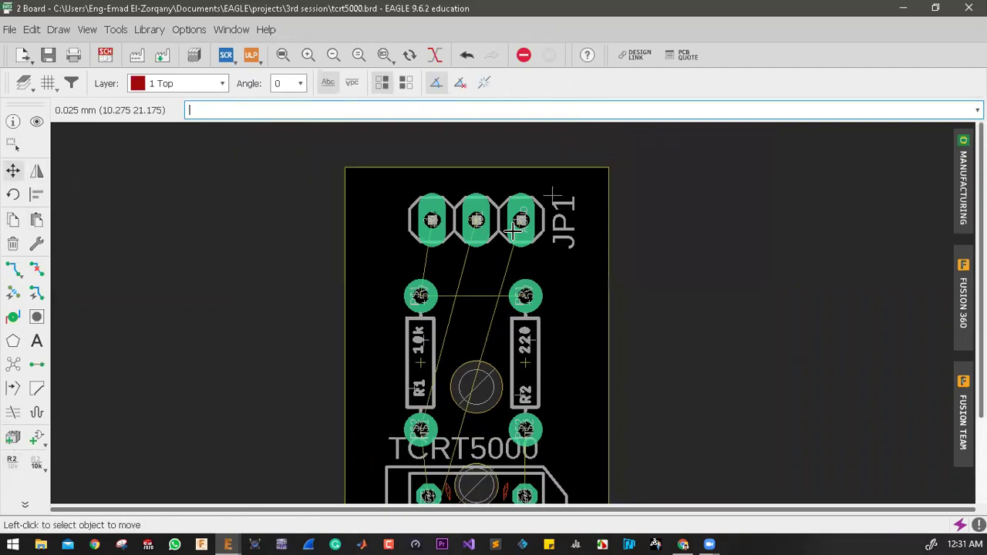
pyautogui.scroll(3, 513, 230)
pyautogui.scroll(-2, 478, 256)
pyautogui.scroll(2, 462, 256)
pyautogui.scroll(-2, 424, 279)
pyautogui.scroll(-3, 397, 285)
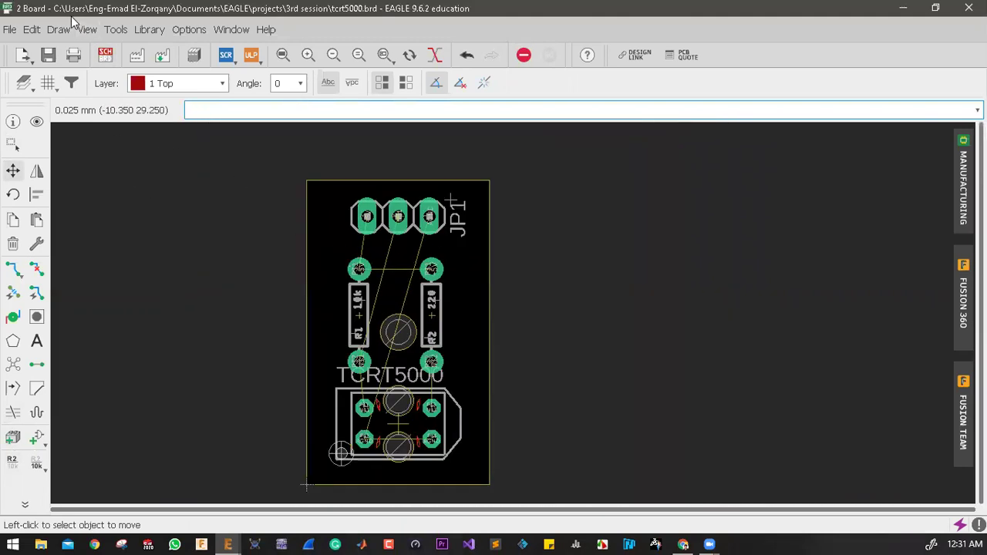
# In the board's design rules, set all minimum clearances between different signals (wire, pad and via) to 0.6mm
pyautogui.click(29, 31)
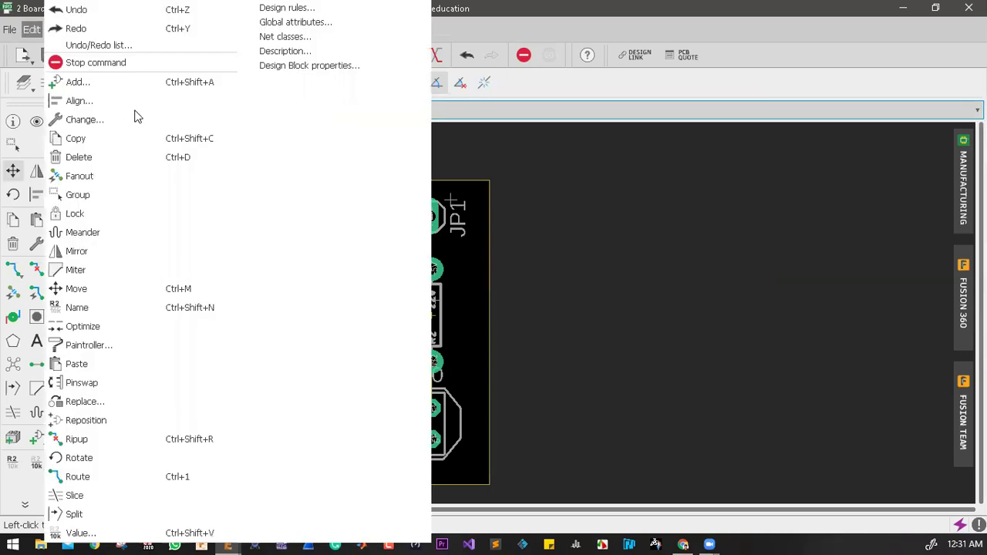
pyautogui.click(311, 11)
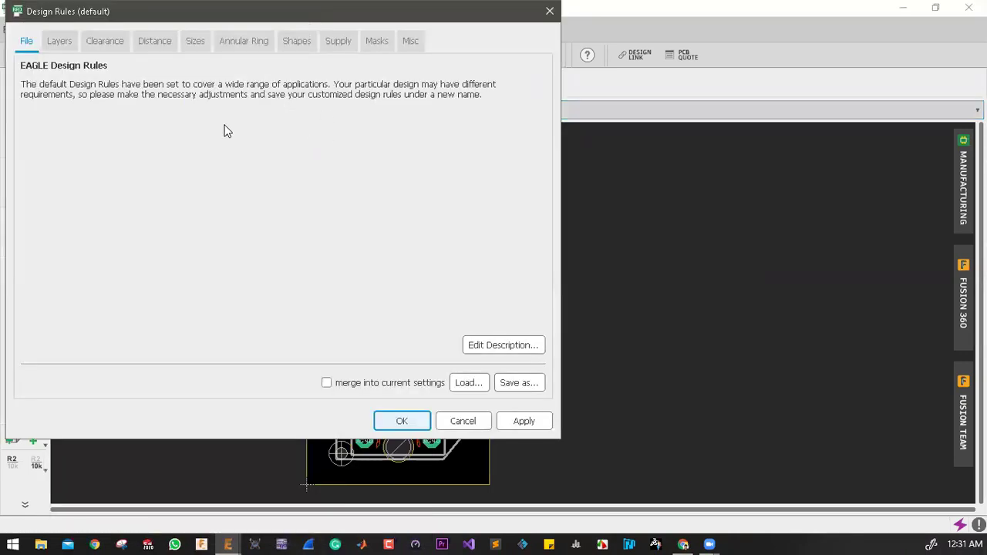
pyautogui.click(105, 42)
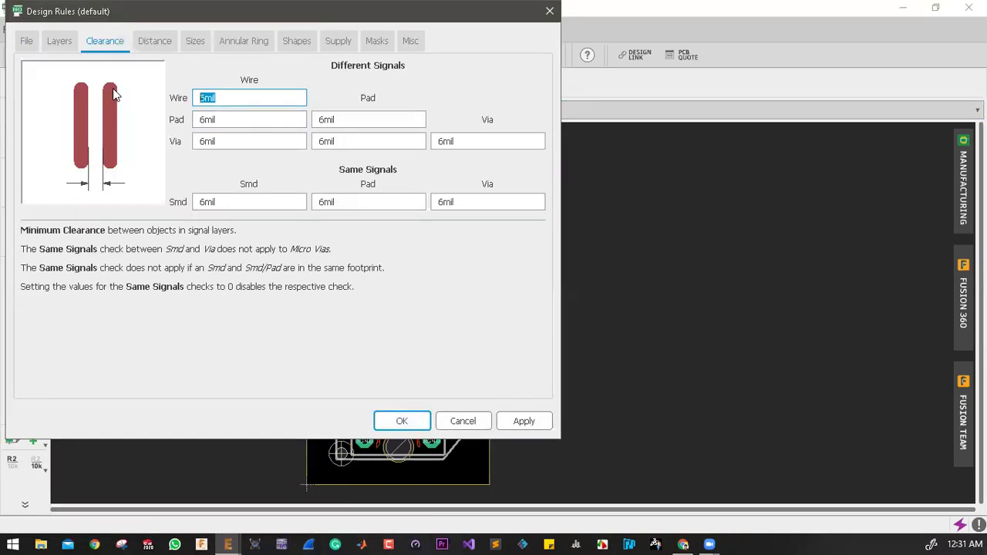
pyautogui.write('0.6mm')
pyautogui.hotkey('ctrl', 'a')
pyautogui.hotkey('ctrl', 'c')
pyautogui.press('Tab')
pyautogui.hotkey('ctrl', 'v')
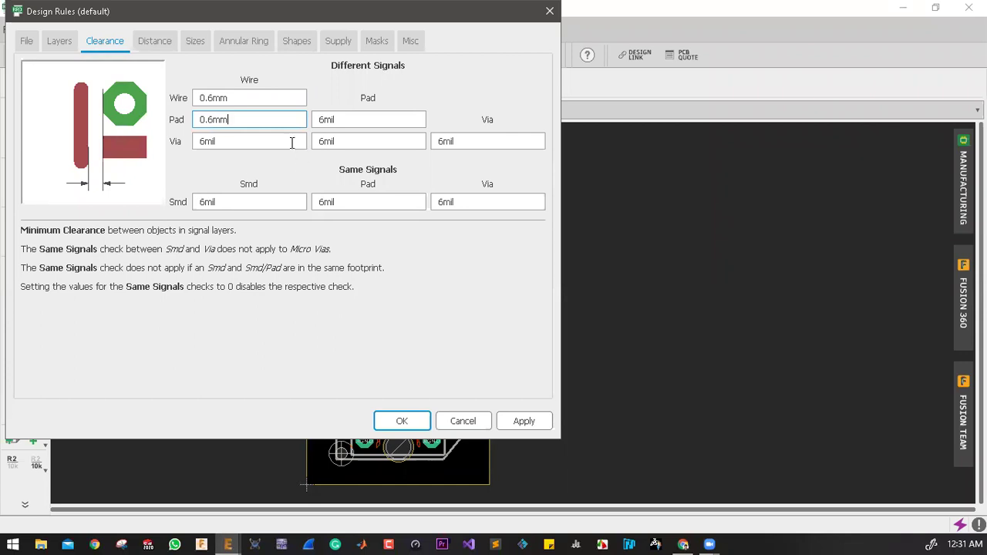
pyautogui.press('Tab')
pyautogui.hotkey('ctrl', 'v')
pyautogui.press('Tab')
pyautogui.hotkey('ctrl', 'v')
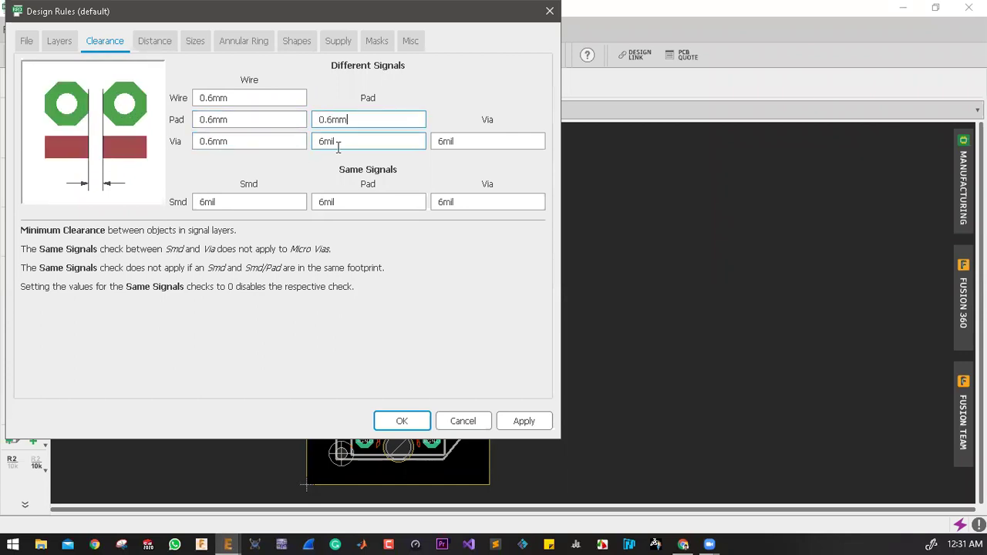
pyautogui.press('Tab')
pyautogui.hotkey('ctrl', 'v')
pyautogui.doubleClick(484, 148)
pyautogui.hotkey('ctrl', 'v')
# Set the same-signal clearances from Smd to via, pad and Smd to 0.6mm
pyautogui.doubleClick(470, 202)
pyautogui.hotkey('ctrl', 'v')
pyautogui.doubleClick(347, 201)
pyautogui.hotkey('ctrl', 'v')
pyautogui.doubleClick(220, 202)
pyautogui.hotkey('ctrl', 'v')
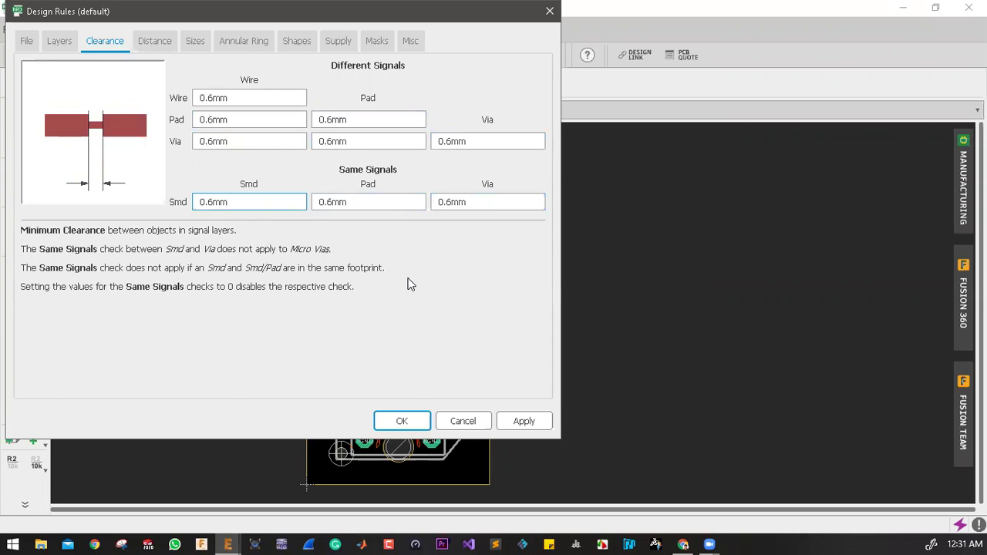
# Set the design rules' minimum width to 0.8mm and minimum drill to 0.7mm, and accept the rules
pyautogui.click(154, 43)
pyautogui.click(195, 42)
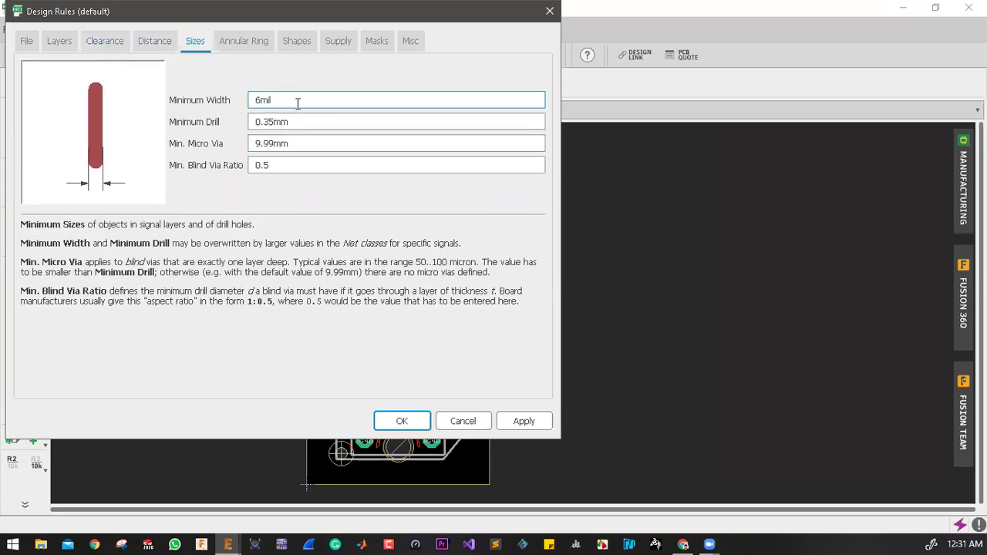
pyautogui.write('0.8mm')
pyautogui.hotkey('ctrl', 'a')
pyautogui.hotkey('ctrl', 'c')
pyautogui.click(256, 121)
pyautogui.hotkey('ctrl', 'a')
pyautogui.hotkey('ctrl', 'v')
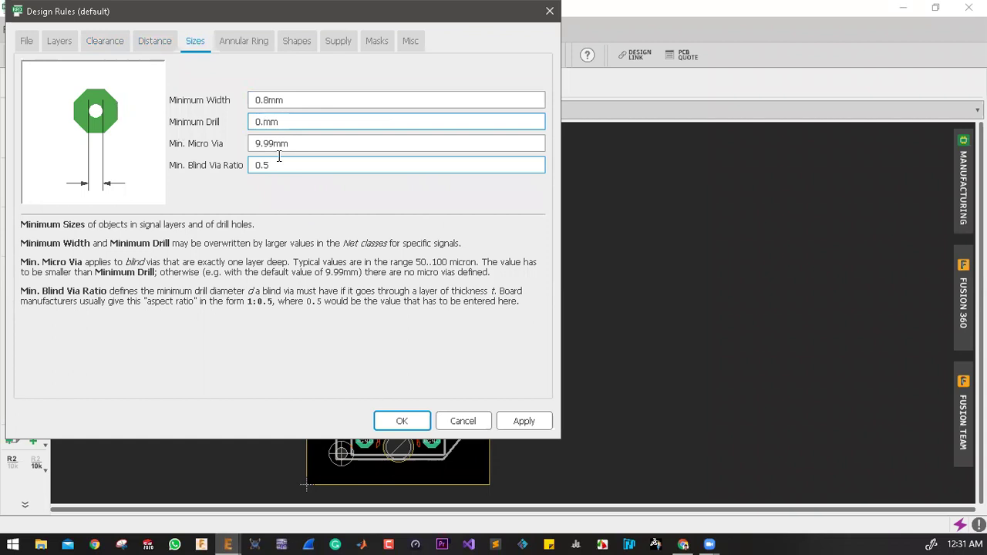
pyautogui.press('Return')
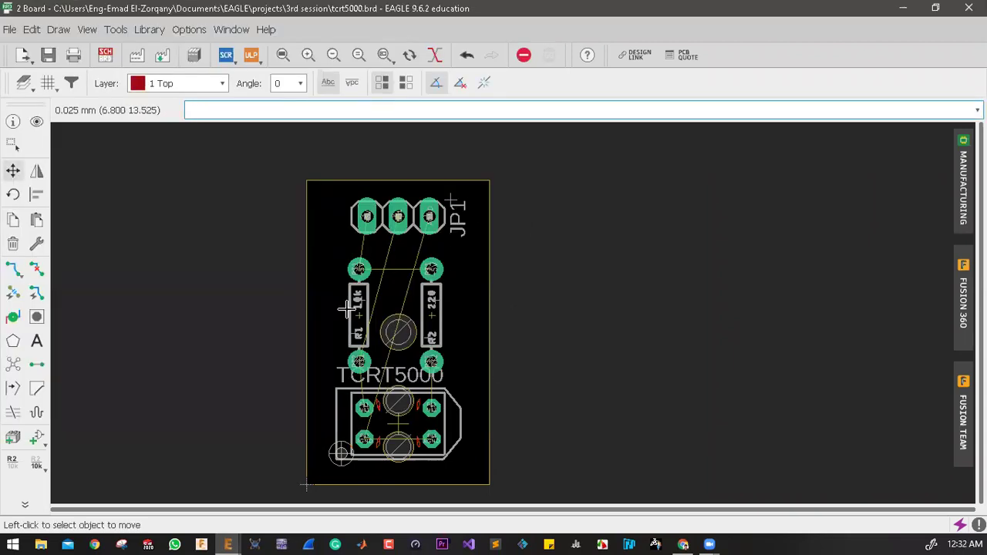
# Route N$1 and N$2 between the TCRT5000's upper pads and the lower pads of R1 and R2 on layer 16 Bottom, with obstacle pushing
pyautogui.scroll(3, 484, 431)
pyautogui.click(12, 268)
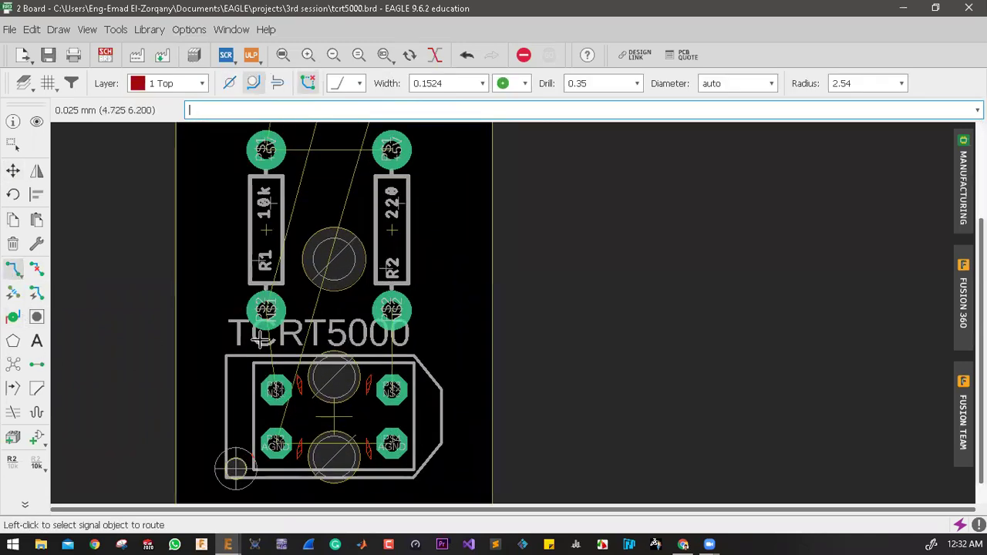
pyautogui.click(269, 379)
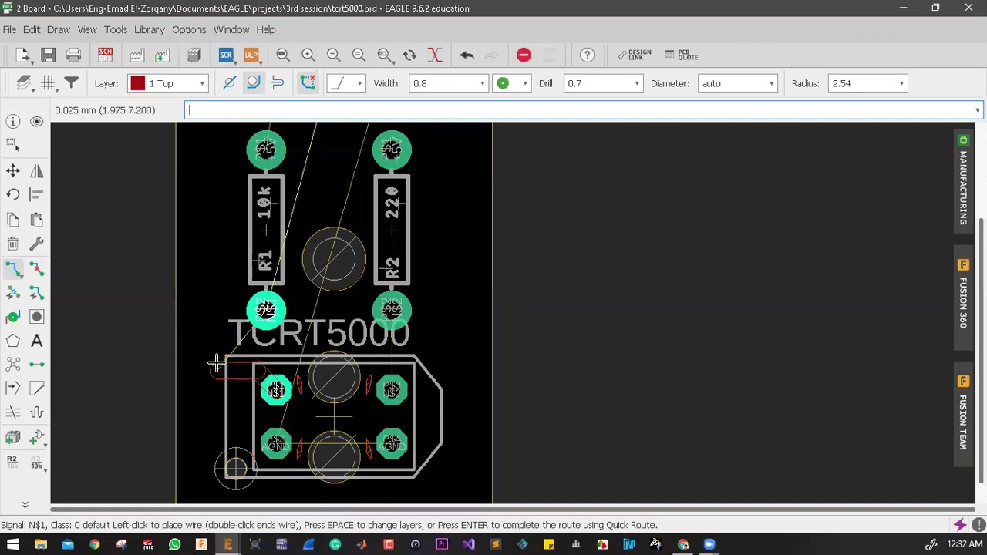
pyautogui.press('Escape')
pyautogui.click(170, 83)
pyautogui.click(170, 116)
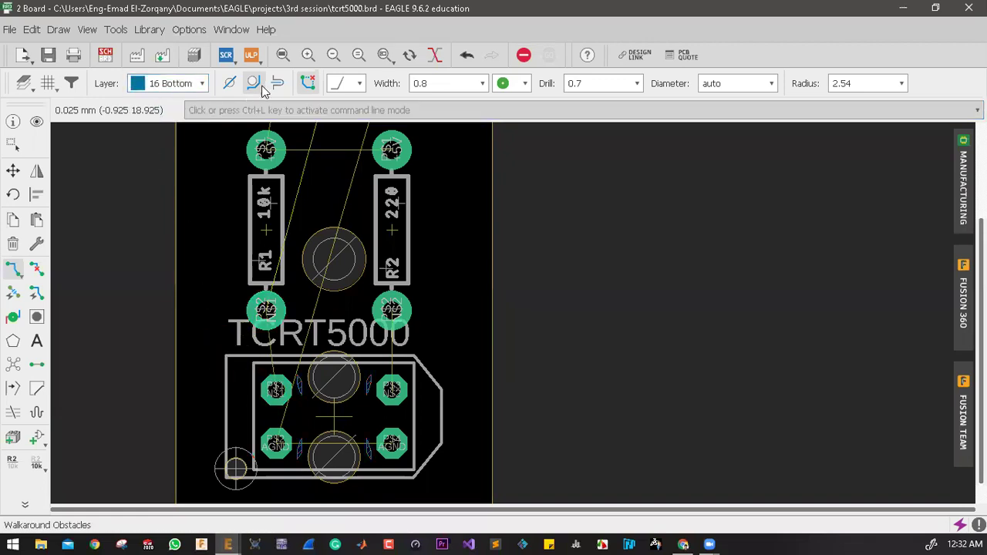
pyautogui.click(279, 83)
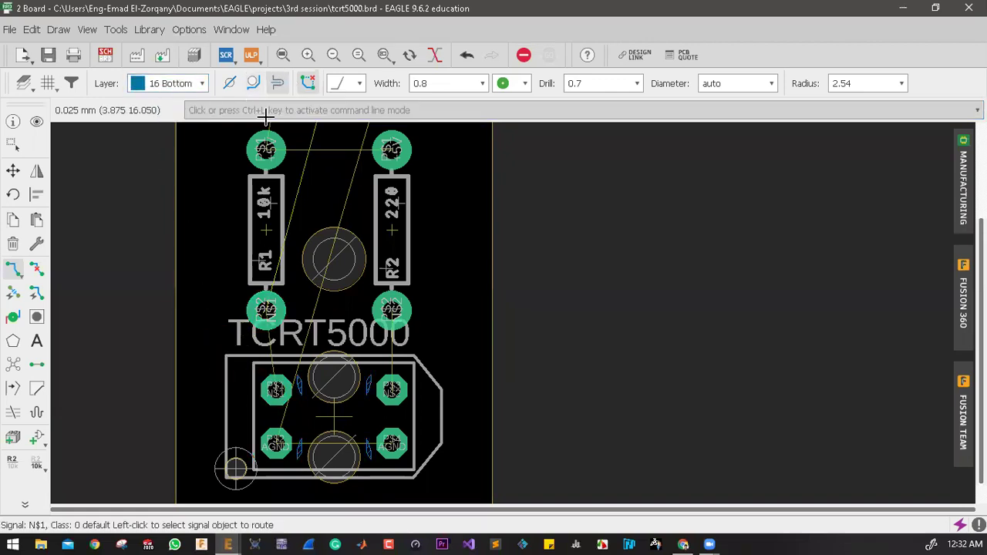
pyautogui.click(272, 386)
pyautogui.click(266, 310)
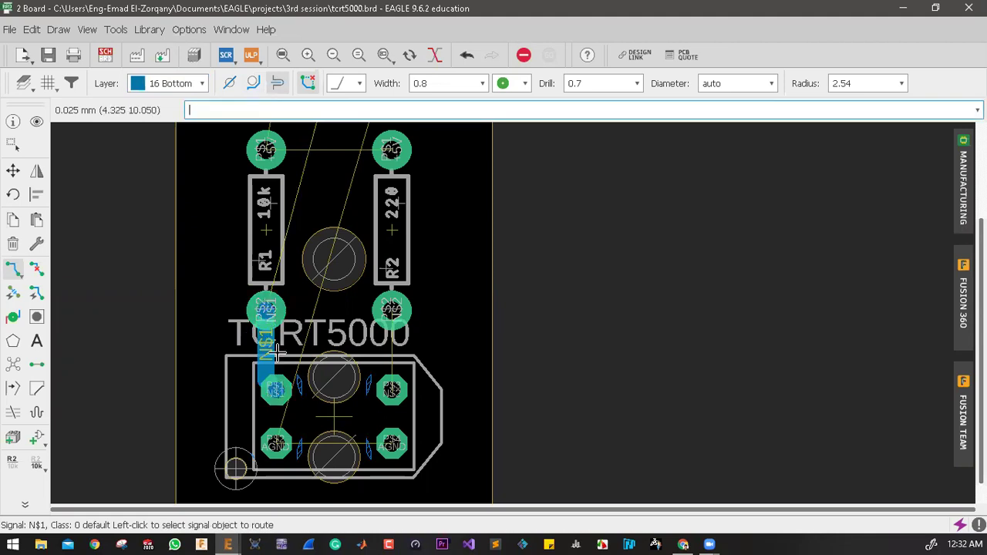
pyautogui.click(387, 390)
pyautogui.click(396, 407)
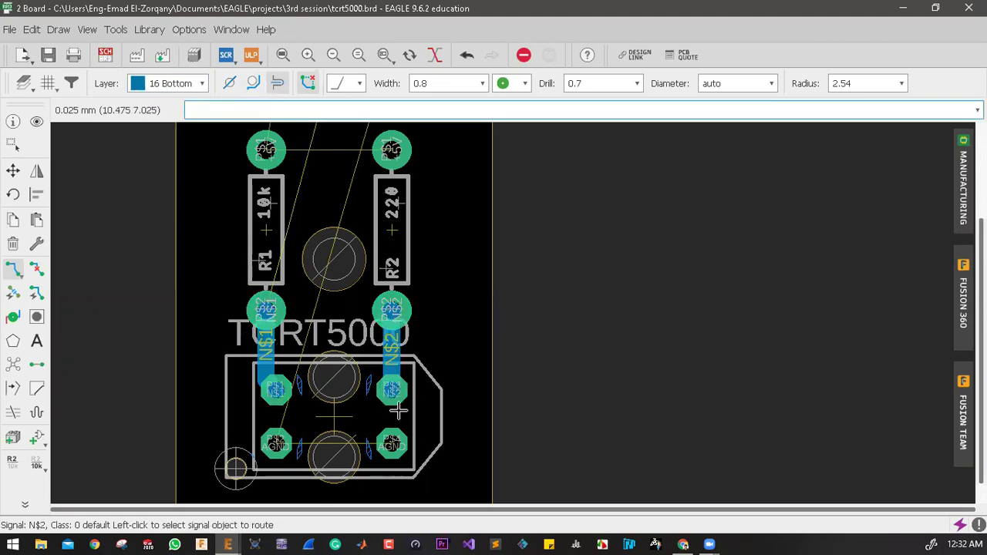
pyautogui.click(392, 442)
pyautogui.scroll(-2, 393, 447)
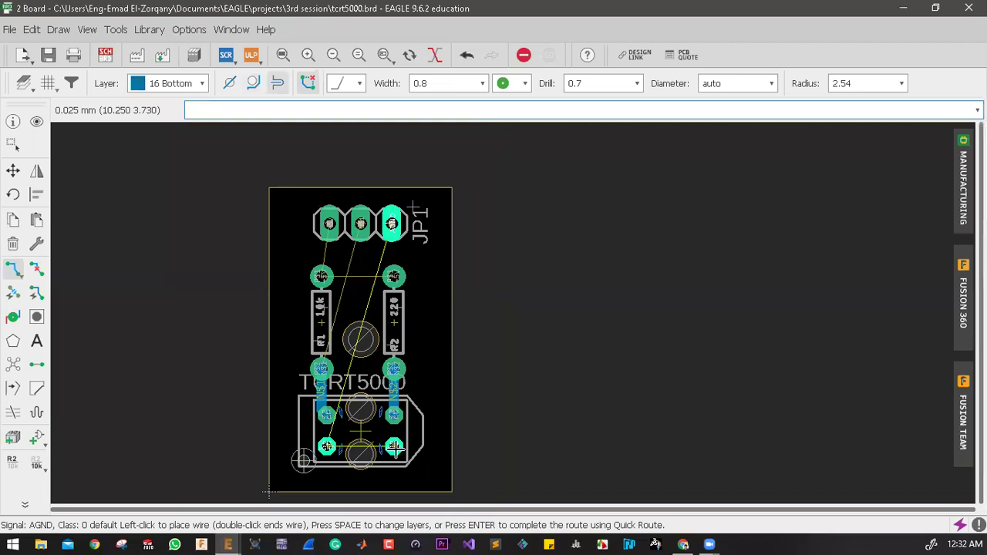
pyautogui.scroll(-2, 412, 404)
pyautogui.scroll(4, 403, 456)
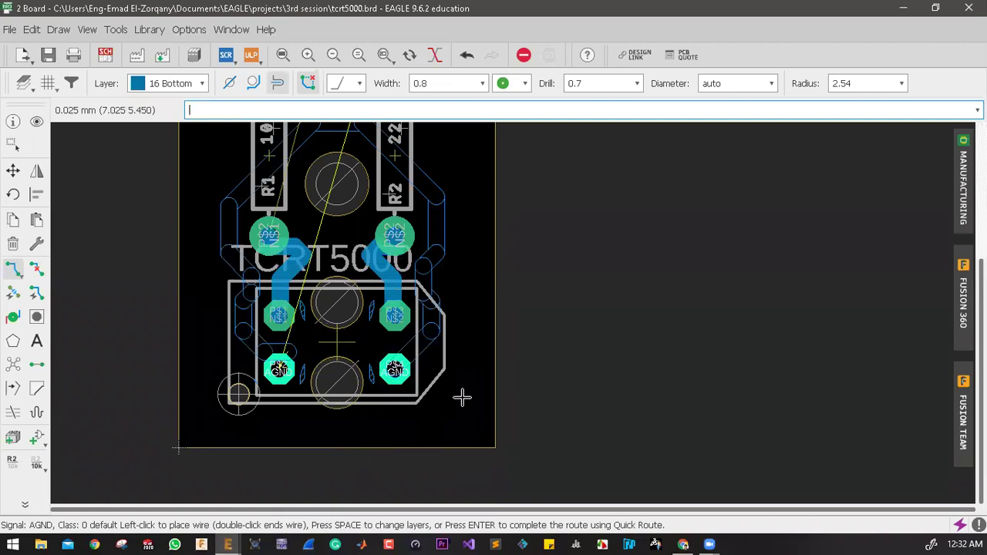
pyautogui.press('Escape')
pyautogui.scroll(-3, 404, 423)
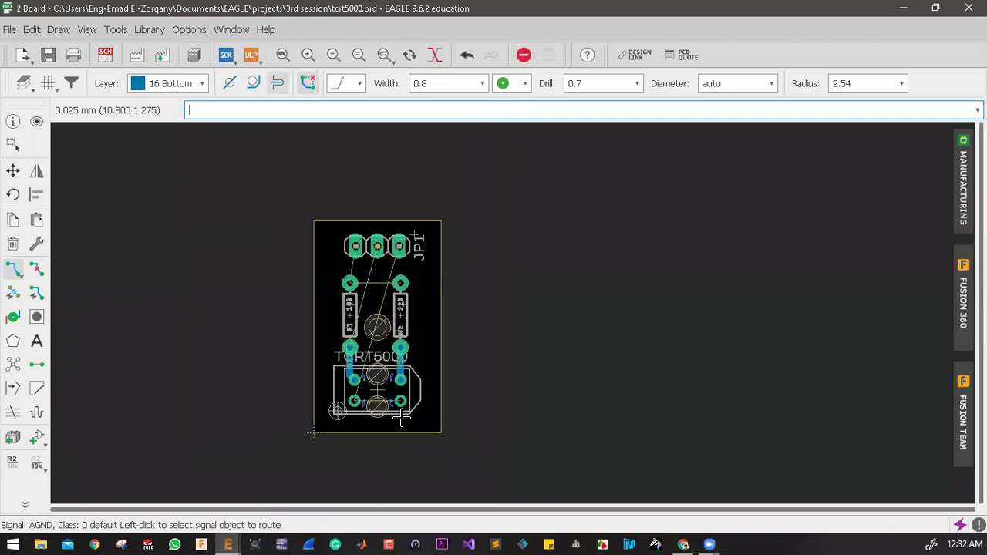
# Route the +5V signal on the Bottom layer between the upper pads of R1 and R2 and on to JP1's +5V pad
pyautogui.scroll(2, 383, 299)
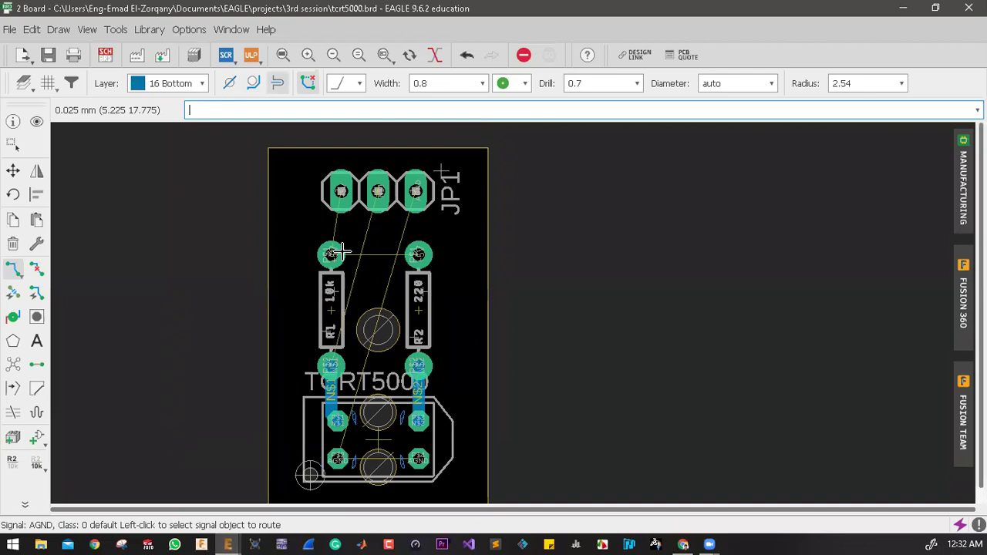
pyautogui.click(329, 252)
pyautogui.click(331, 255)
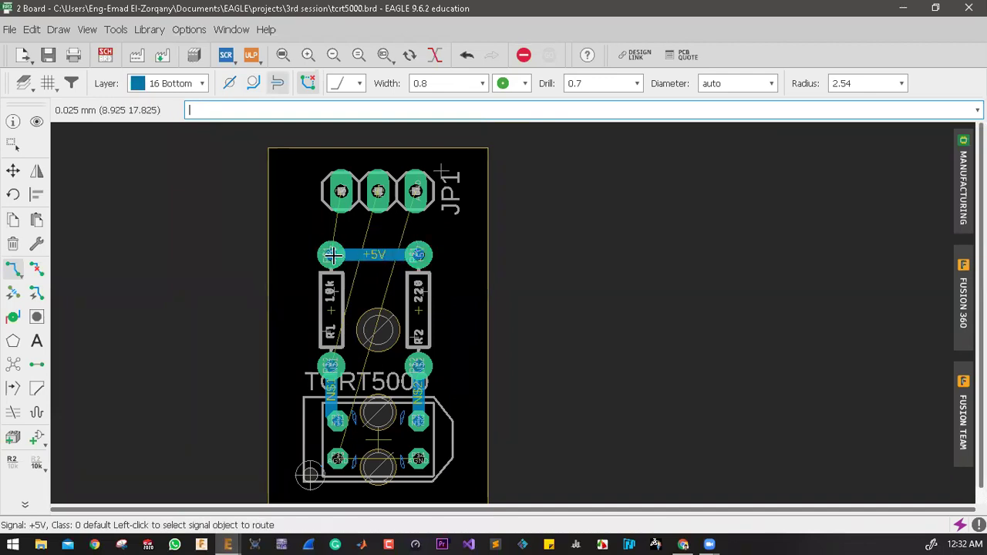
pyautogui.click(331, 250)
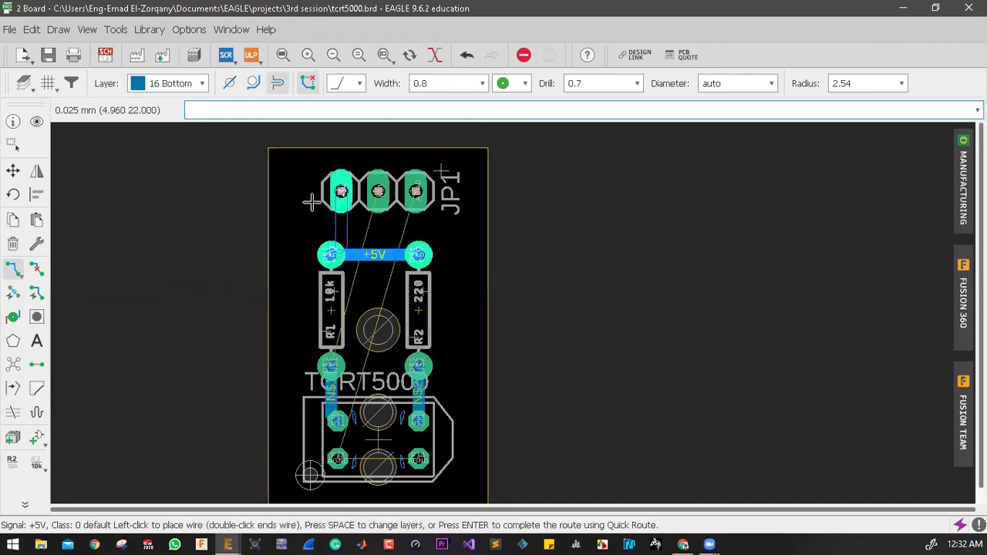
pyautogui.click(341, 187)
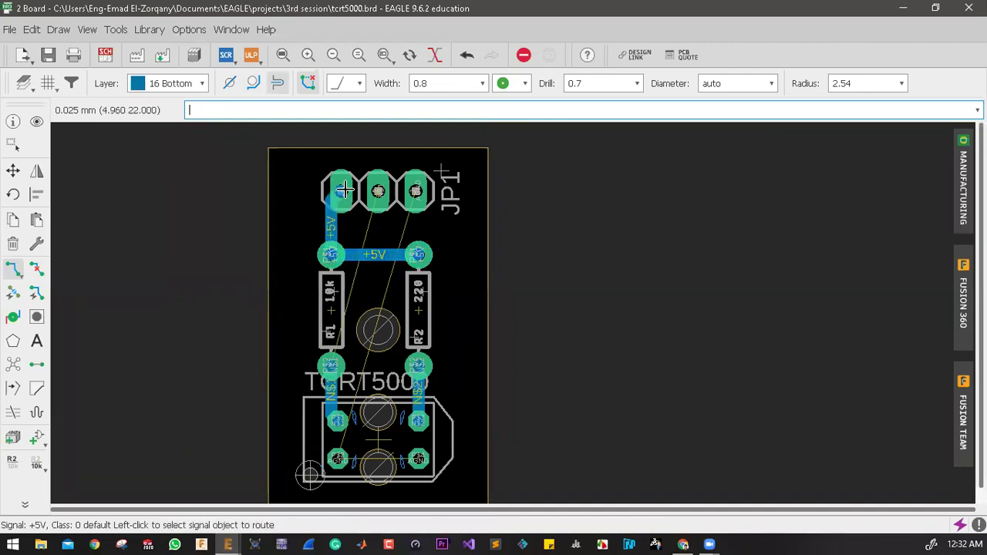
# Route AGND on the Bottom layer from JP1's AGND pad down the outer side of R2 to the sensor's nearest AGND pad
pyautogui.click(414, 192)
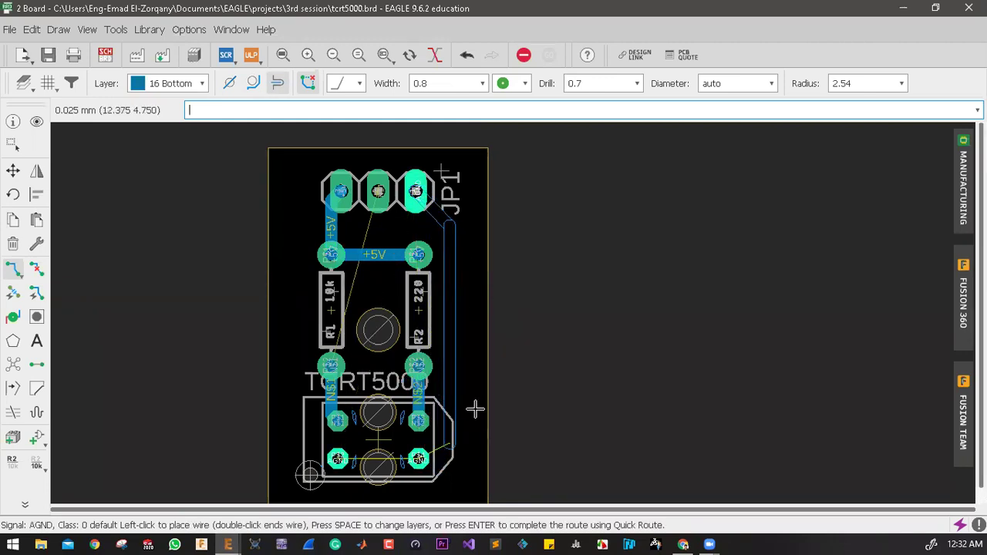
pyautogui.click(444, 443)
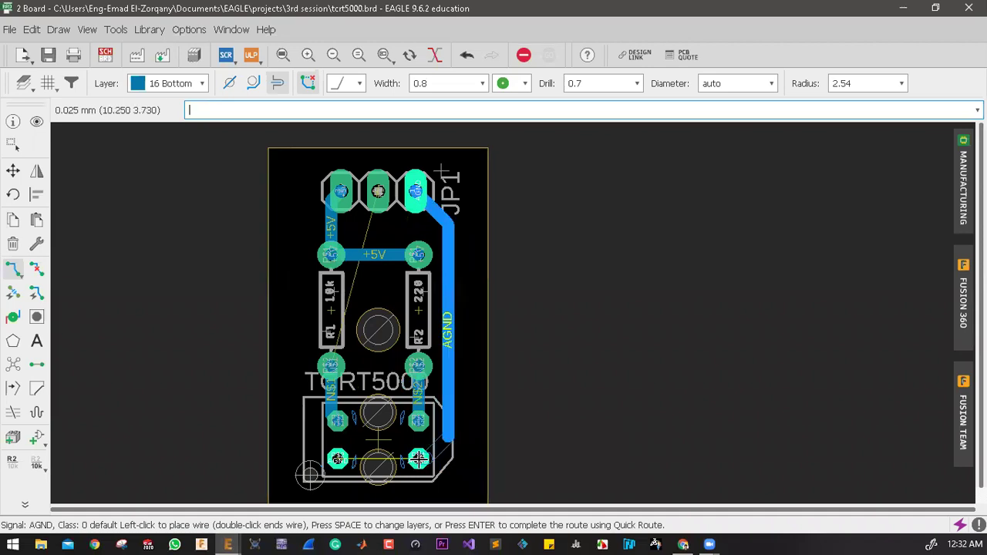
pyautogui.click(417, 459)
pyautogui.scroll(-2, 417, 459)
pyautogui.scroll(3, 378, 307)
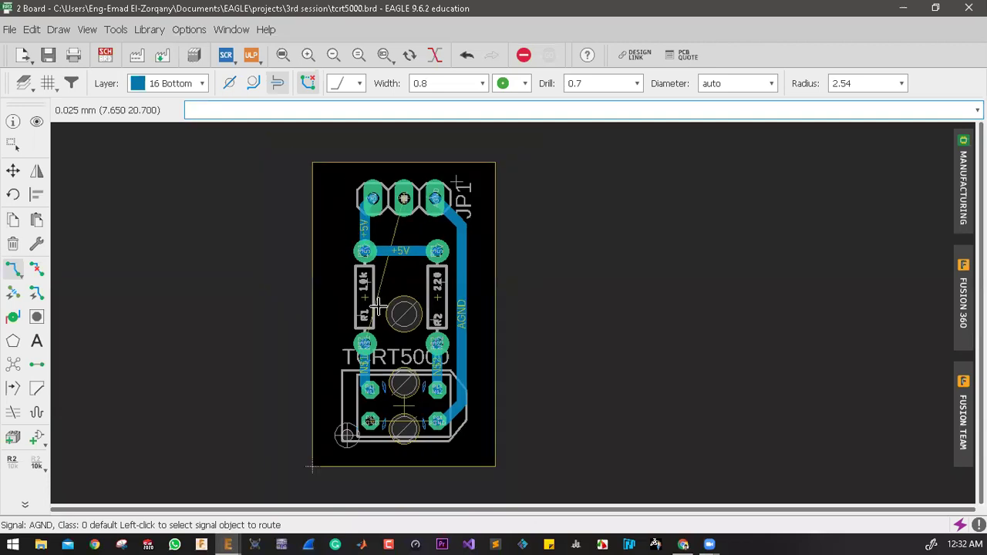
# Try routing N$1 from R1's lower pad up along the outer side of R1 towards JP1, and undo the trace
pyautogui.scroll(3, 378, 314)
pyautogui.click(364, 343)
pyautogui.scroll(-3, 364, 343)
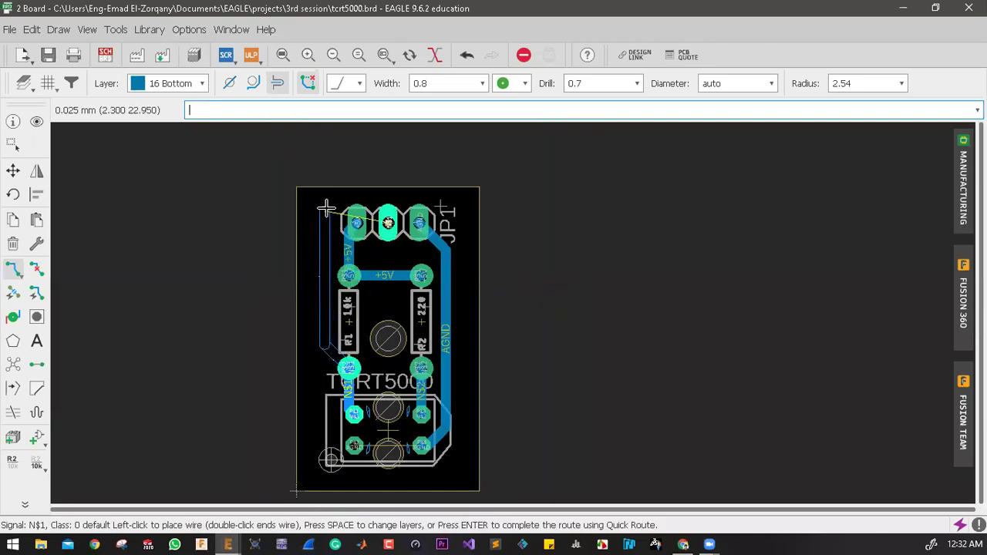
pyautogui.click(319, 201)
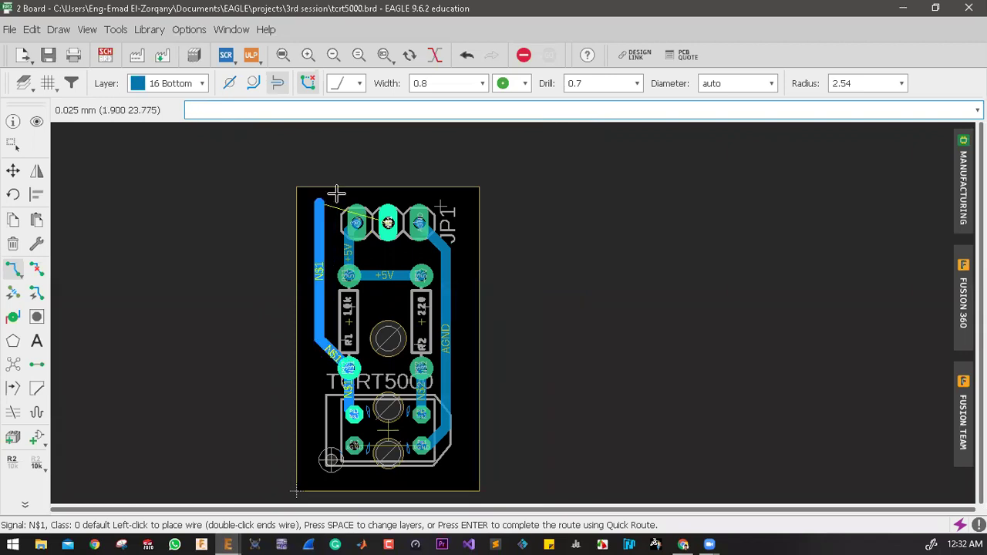
pyautogui.press('Escape')
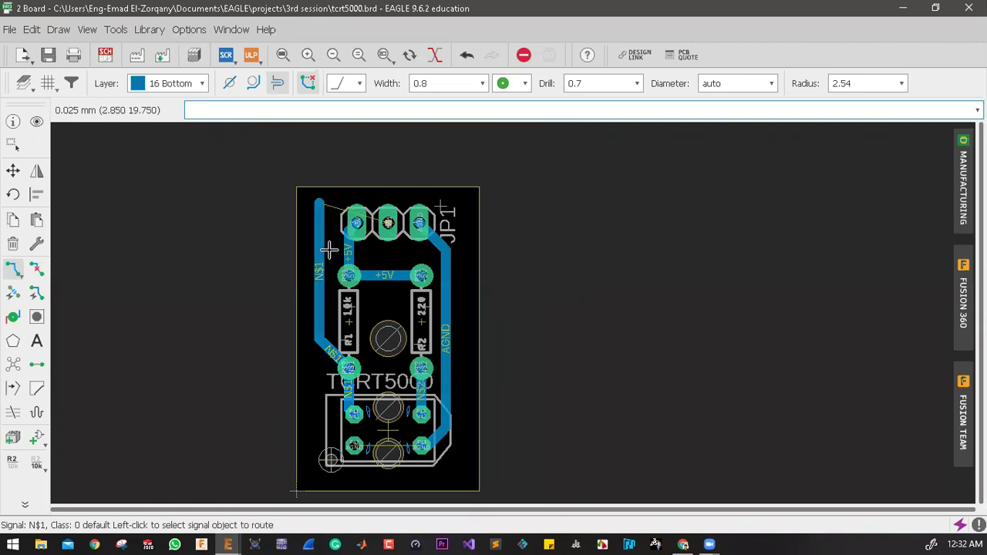
pyautogui.hotkey('ctrl', 'z')
# Move the vertical AGND segment beside R2 outward towards the board edge and reshape its upper bend near JP1's AGND pad
pyautogui.scroll(2, 385, 282)
pyautogui.scroll(-2, 347, 285)
pyautogui.scroll(2, 270, 286)
pyautogui.scroll(-1, 214, 290)
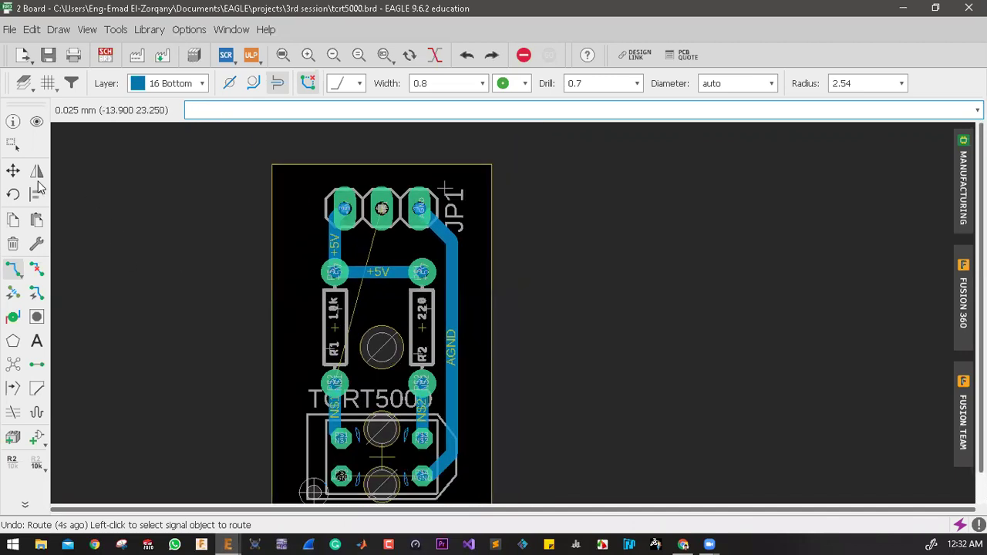
pyautogui.click(12, 170)
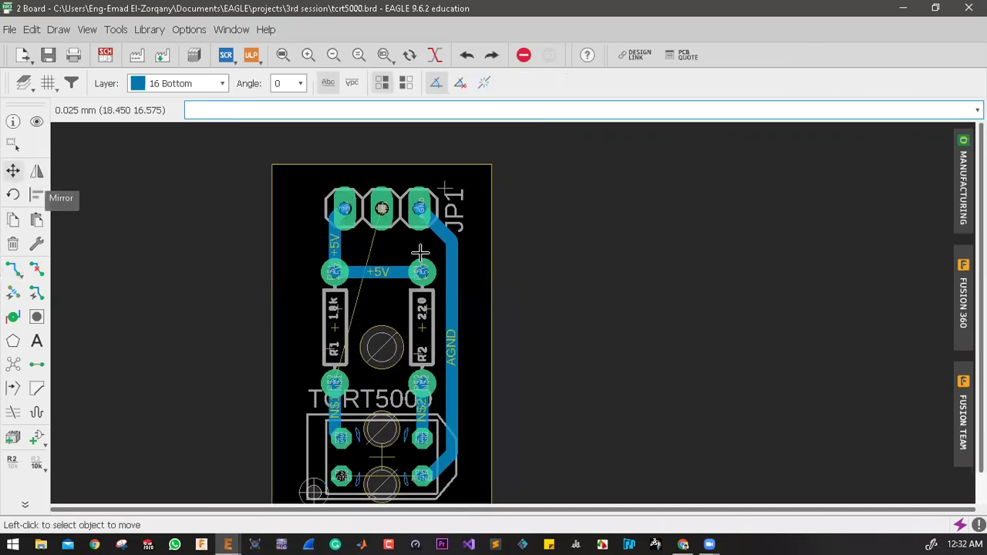
pyautogui.click(451, 304)
pyautogui.click(467, 297)
pyautogui.click(449, 238)
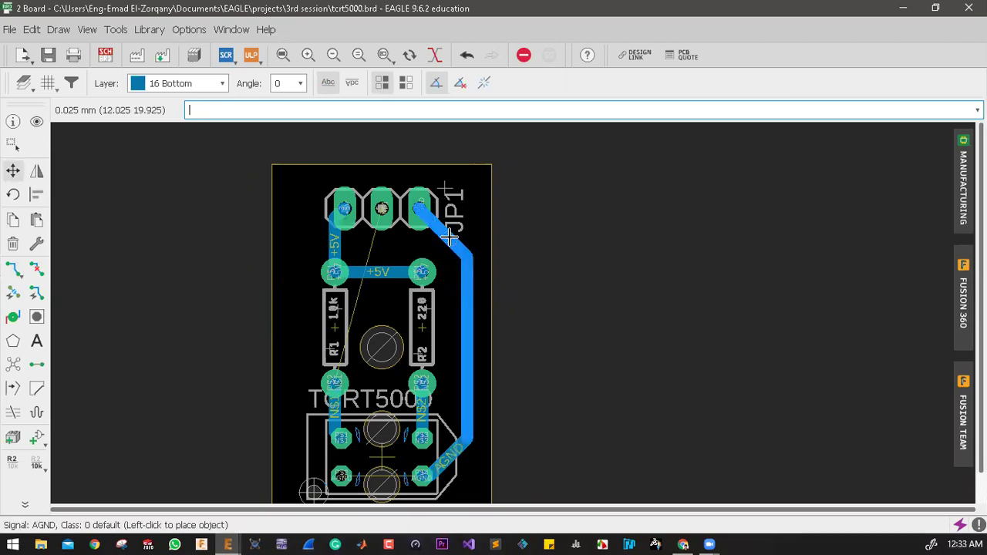
pyautogui.click(458, 225)
pyautogui.click(463, 273)
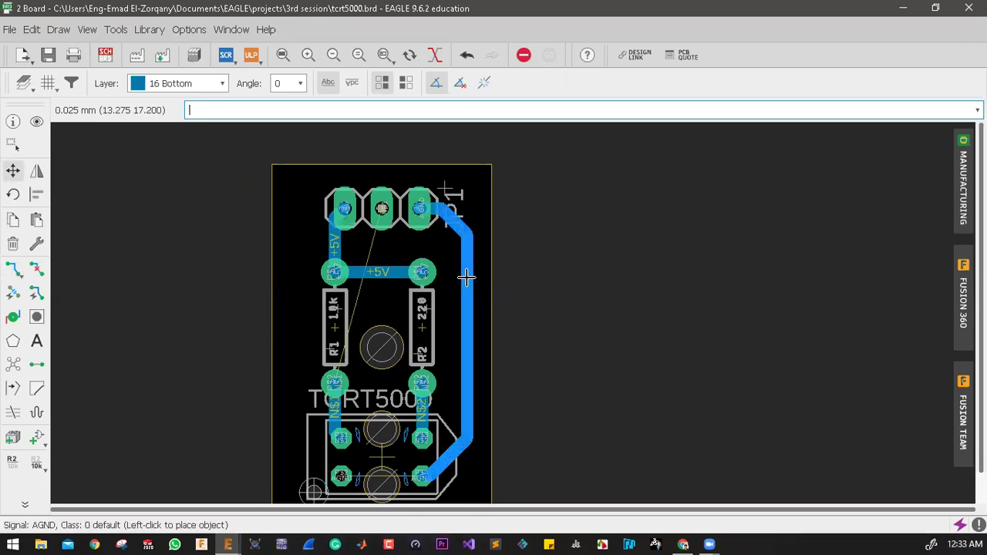
pyautogui.click(467, 282)
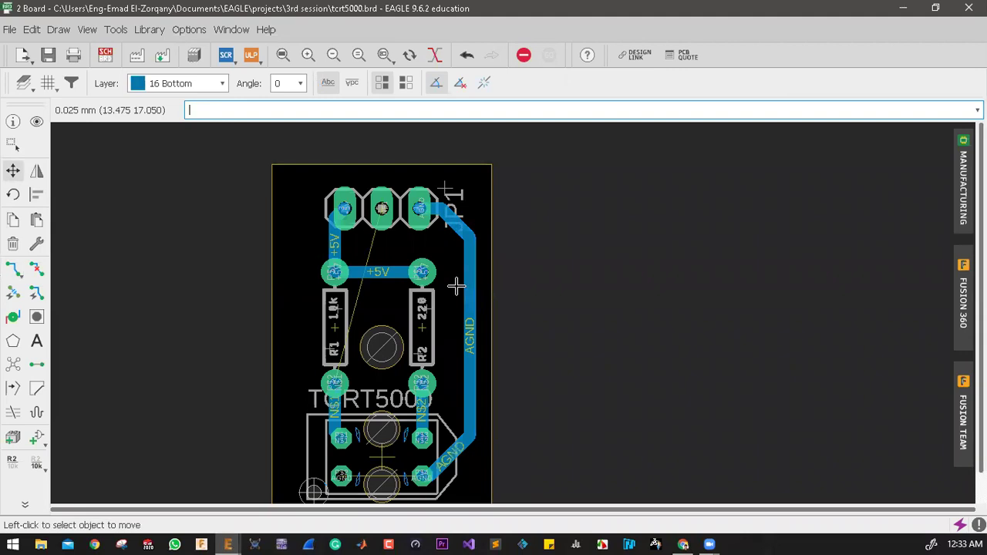
# Route N$1 on the Bottom layer from R1's lower pad upward and across R2's body, ending between R2 and the AGND trace
pyautogui.scroll(1, 415, 361)
pyautogui.scroll(1, 415, 362)
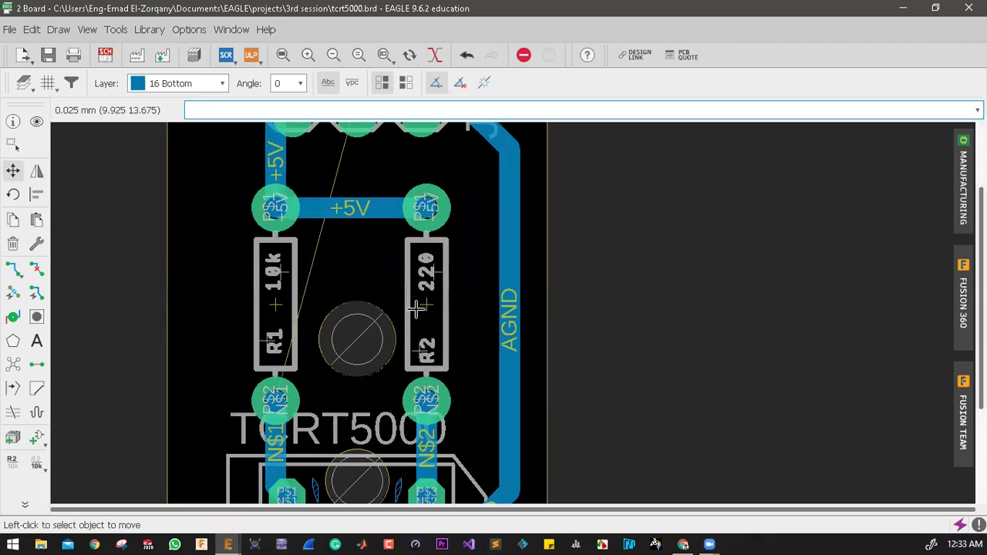
pyautogui.scroll(-1, 414, 308)
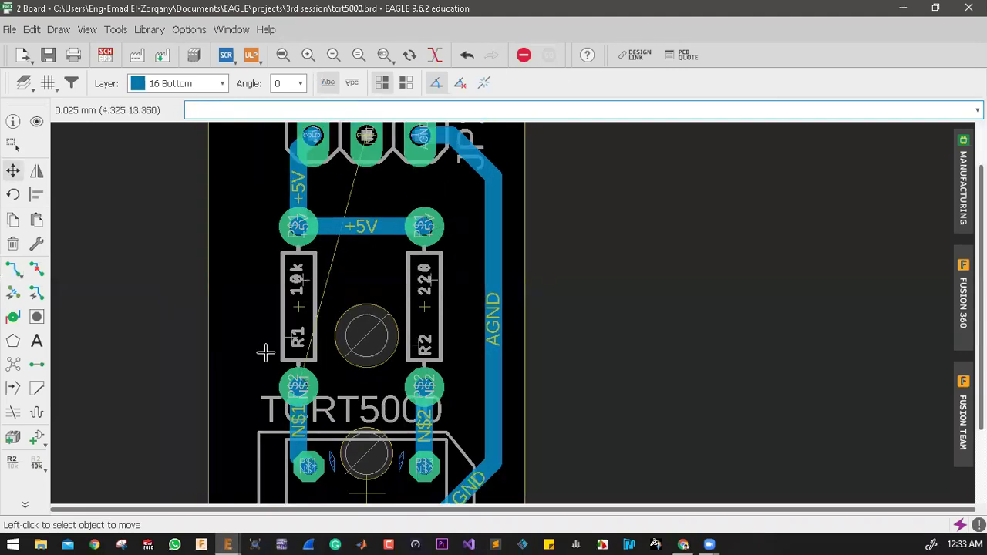
pyautogui.click(13, 268)
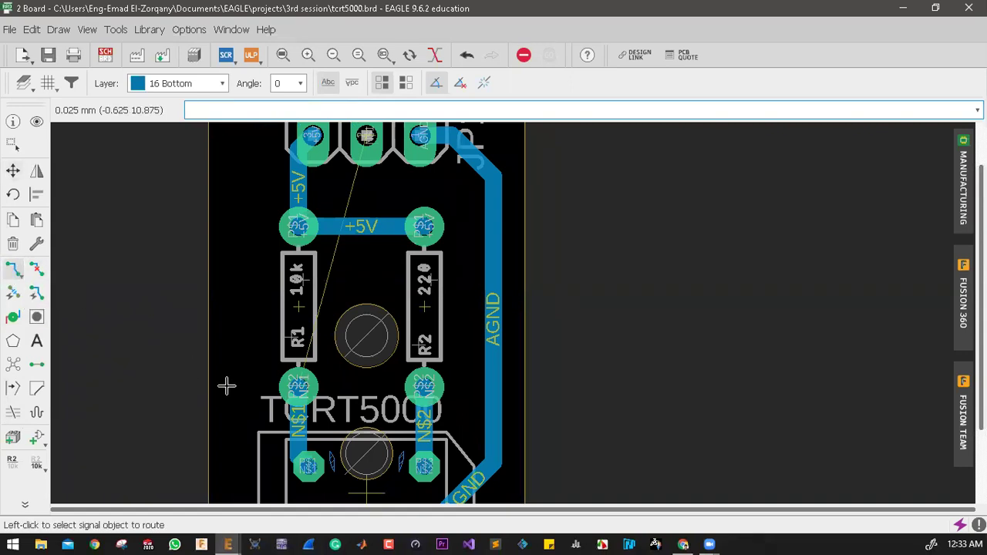
pyautogui.click(293, 380)
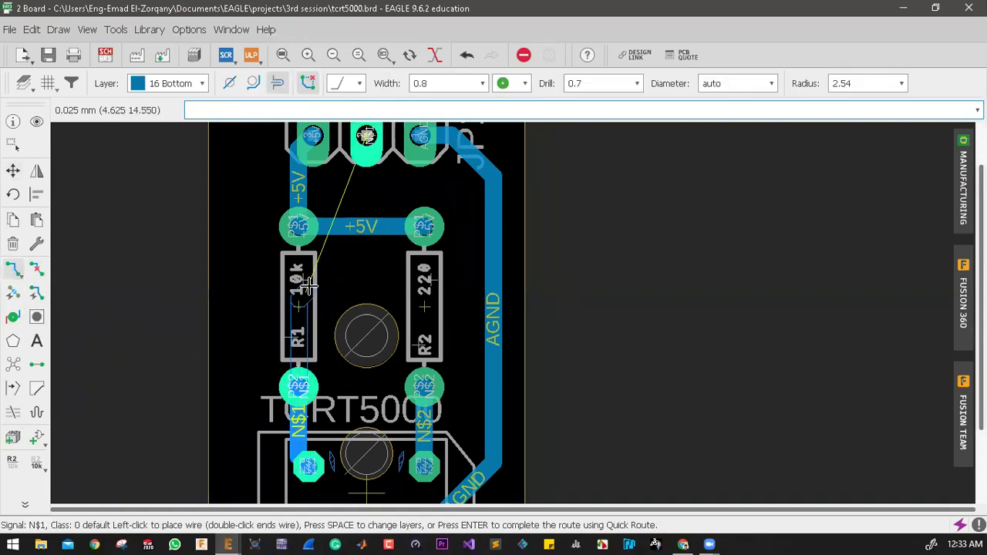
pyautogui.click(328, 274)
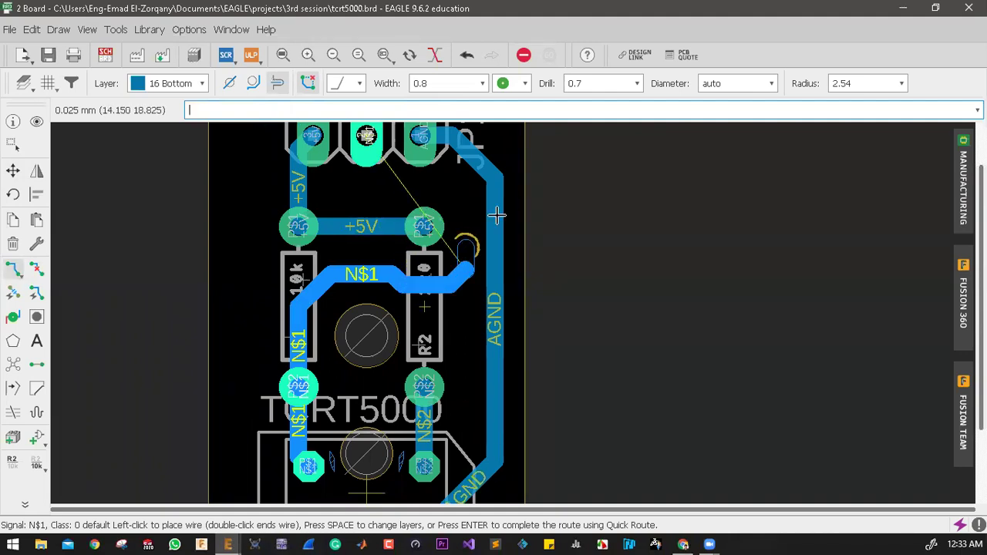
pyautogui.press('Escape')
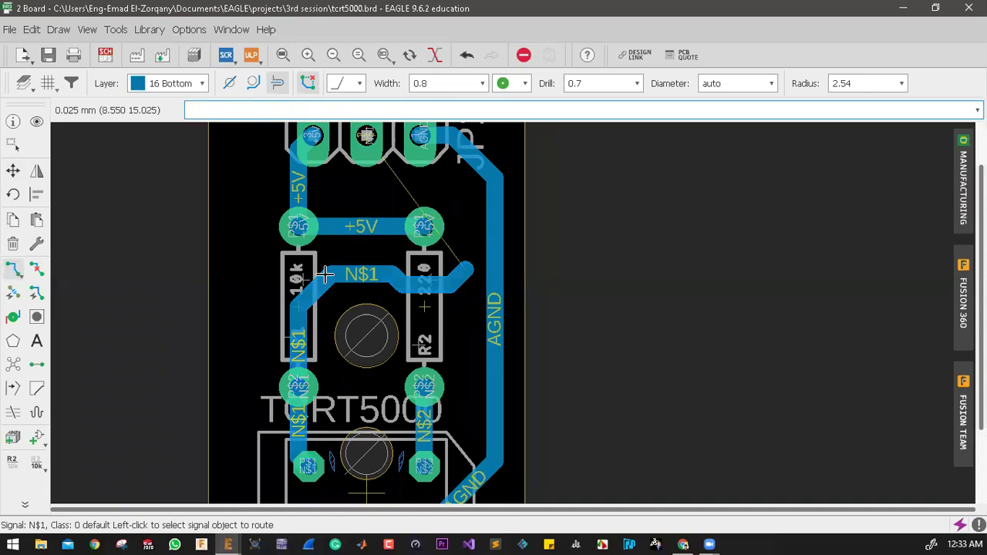
# Move resistor R2 together with its connected traces
pyautogui.click(12, 170)
pyautogui.click(423, 311)
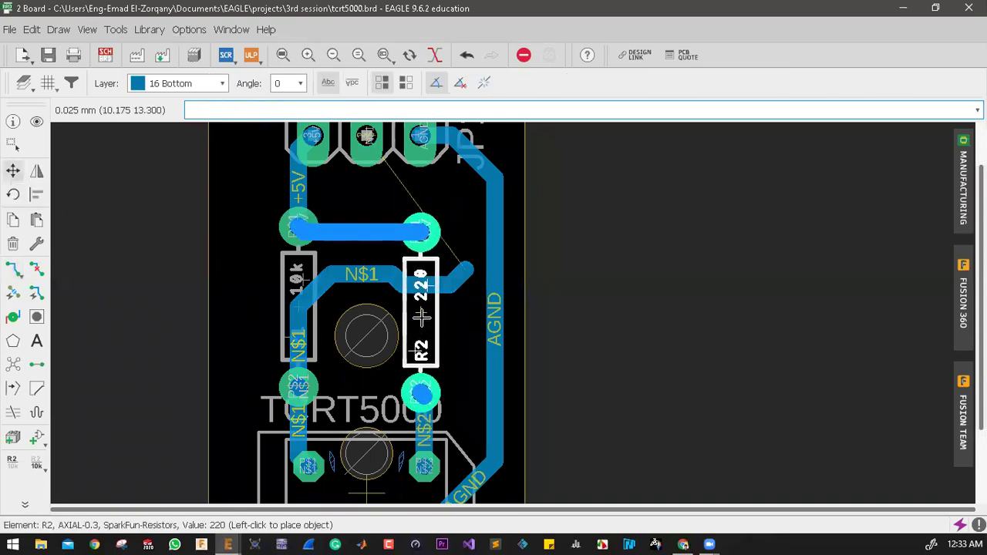